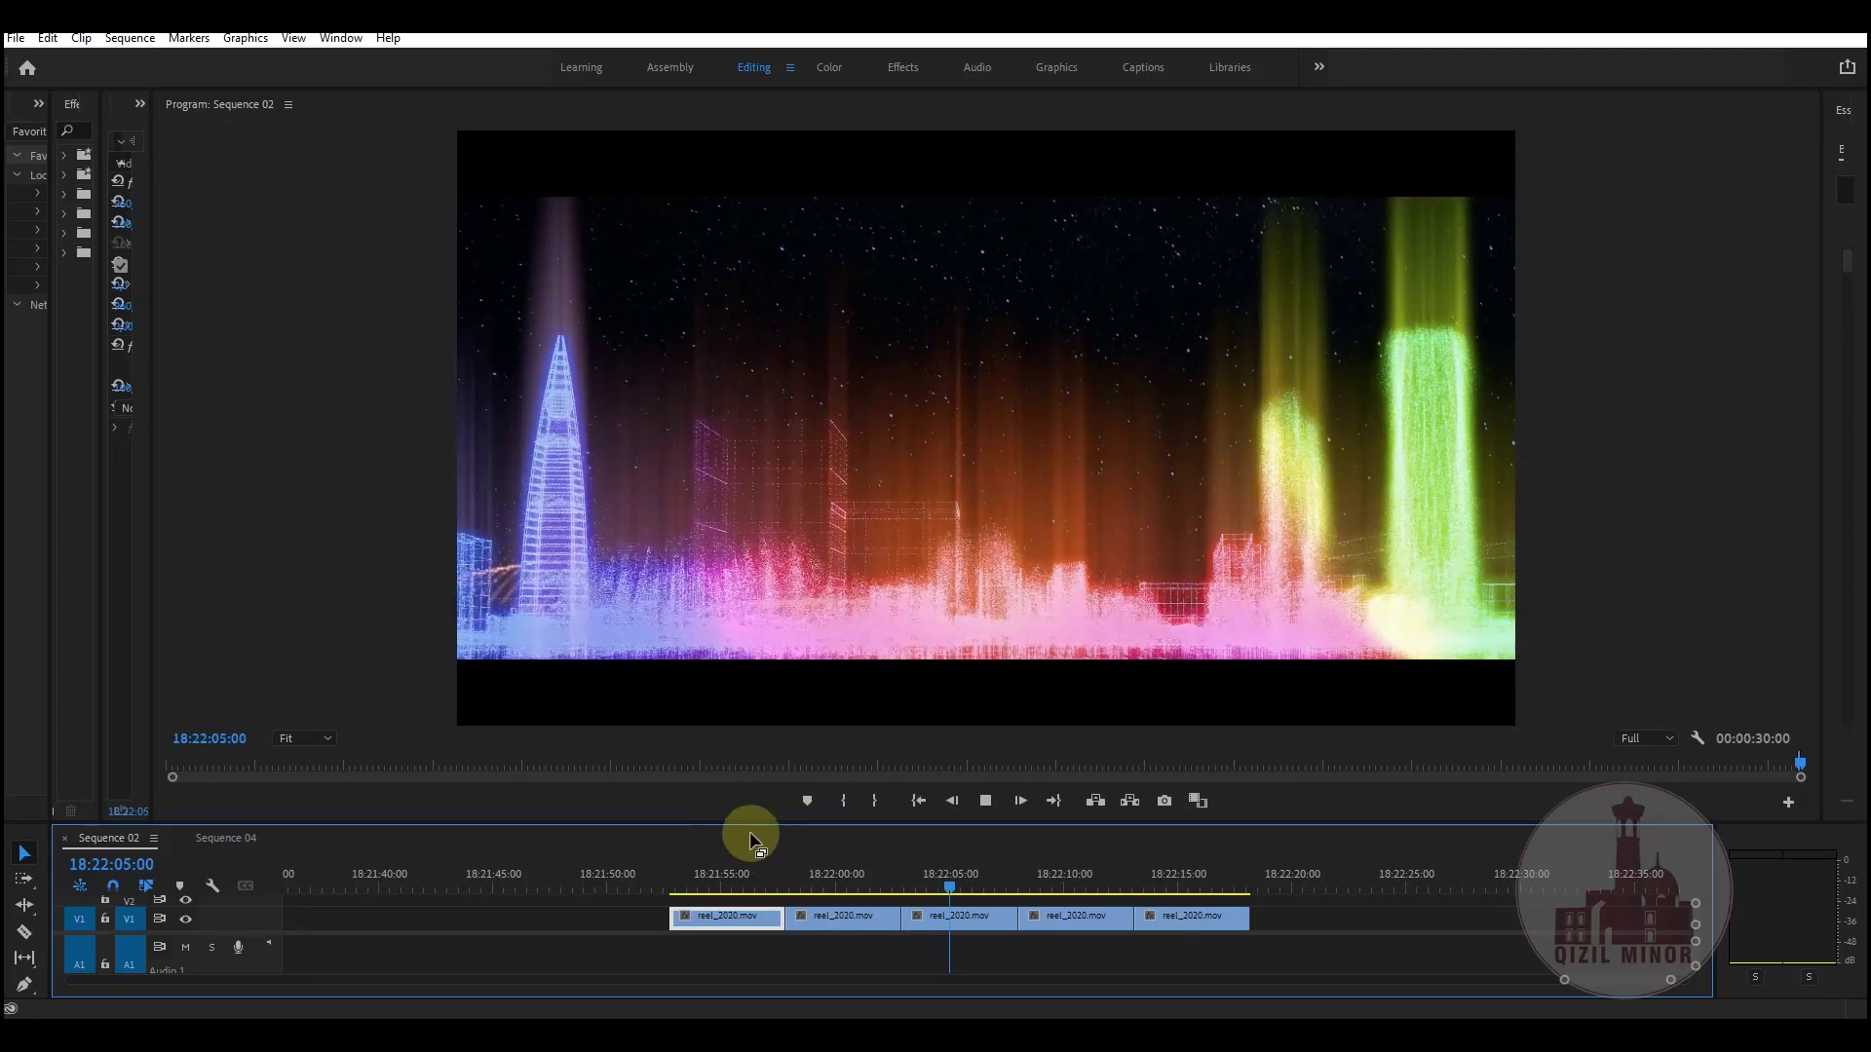
# Step: Play the skyline reference footage in Sequence 02 from near its start and review how the buildings form
pyautogui.moveTo(736, 881); pyautogui.dragTo(687, 880)
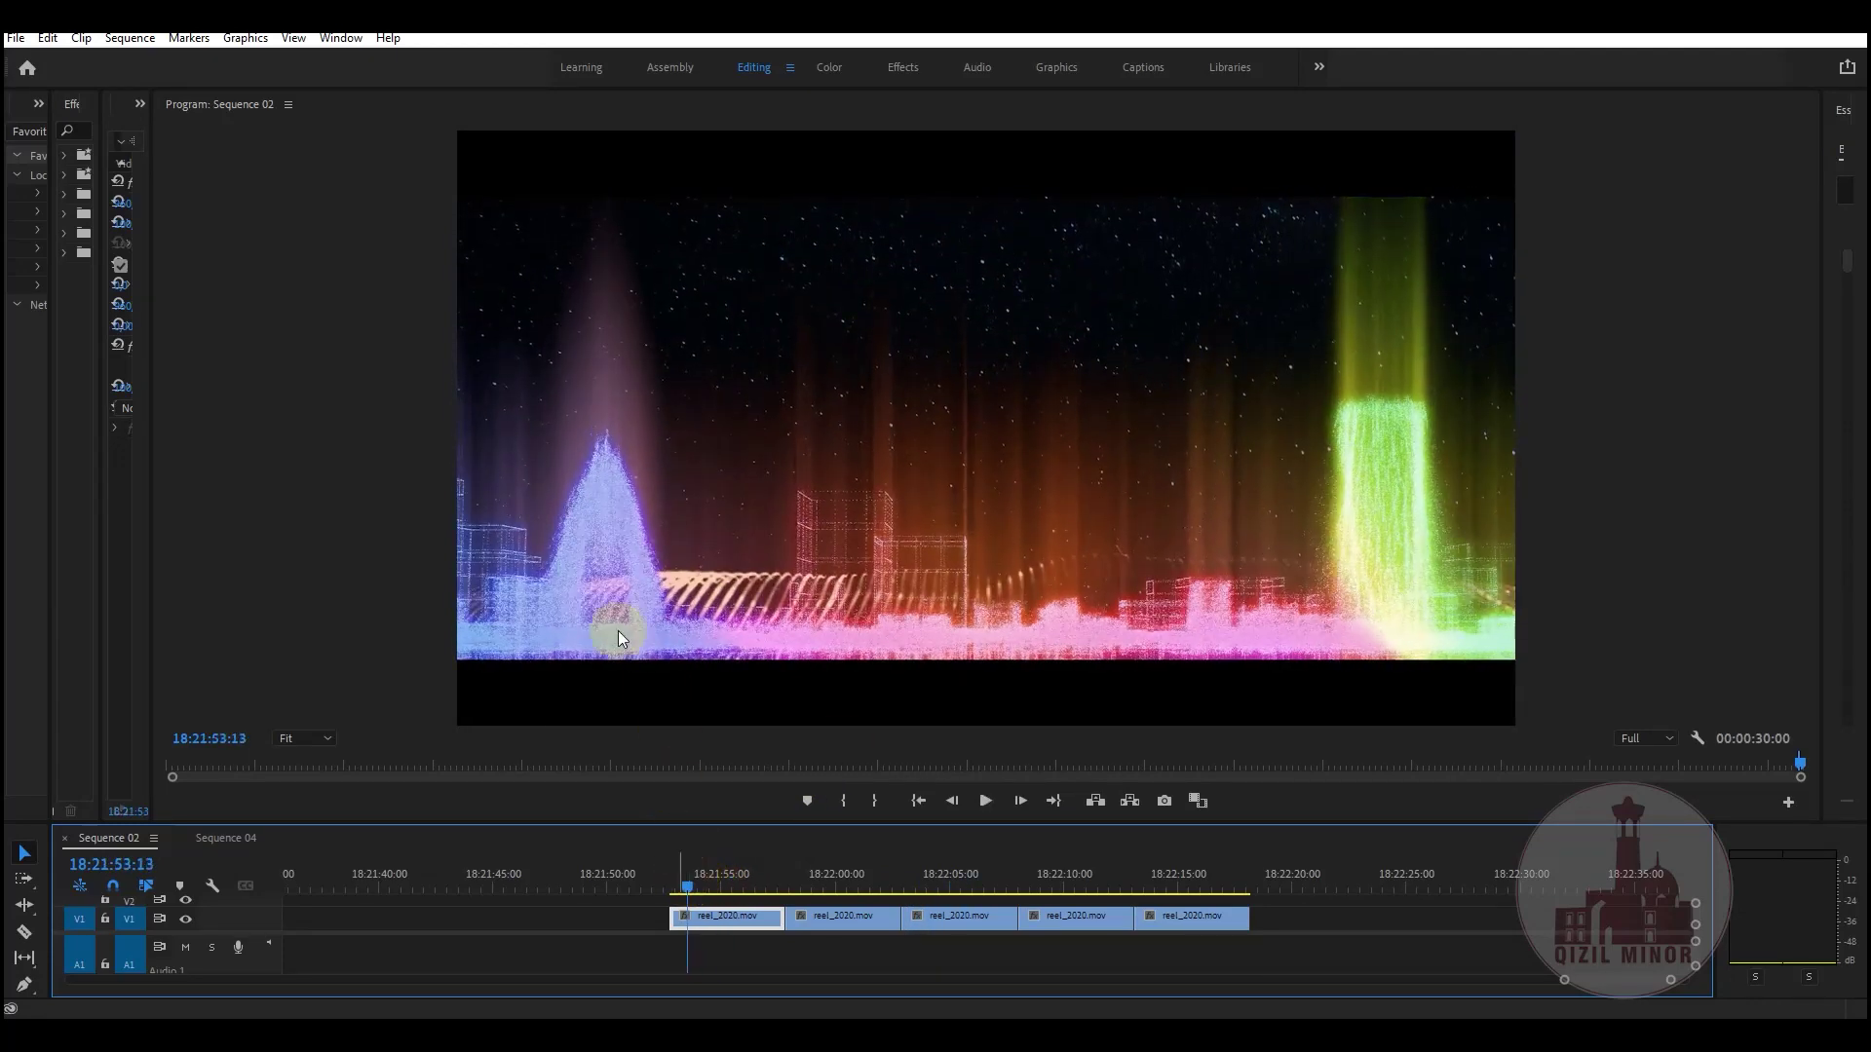
pyautogui.press('space')
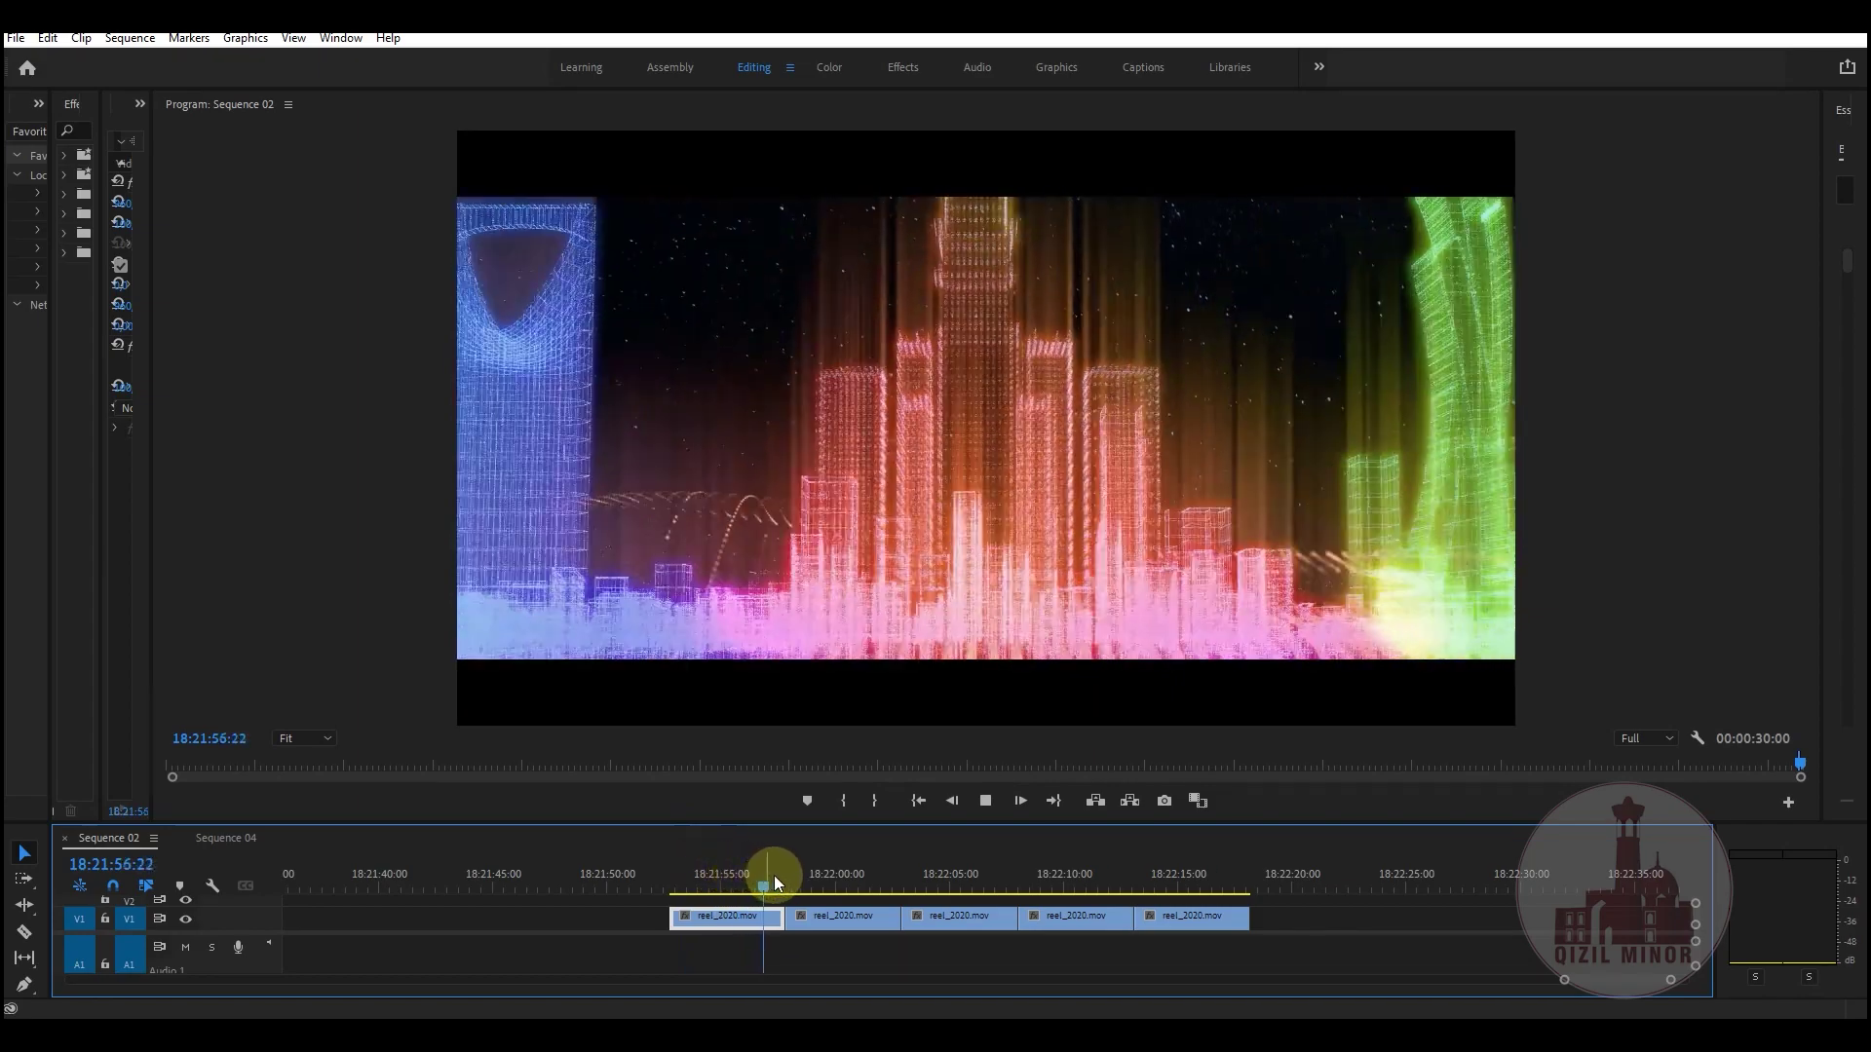
pyautogui.moveTo(777, 878); pyautogui.dragTo(688, 885)
pyautogui.press('space')
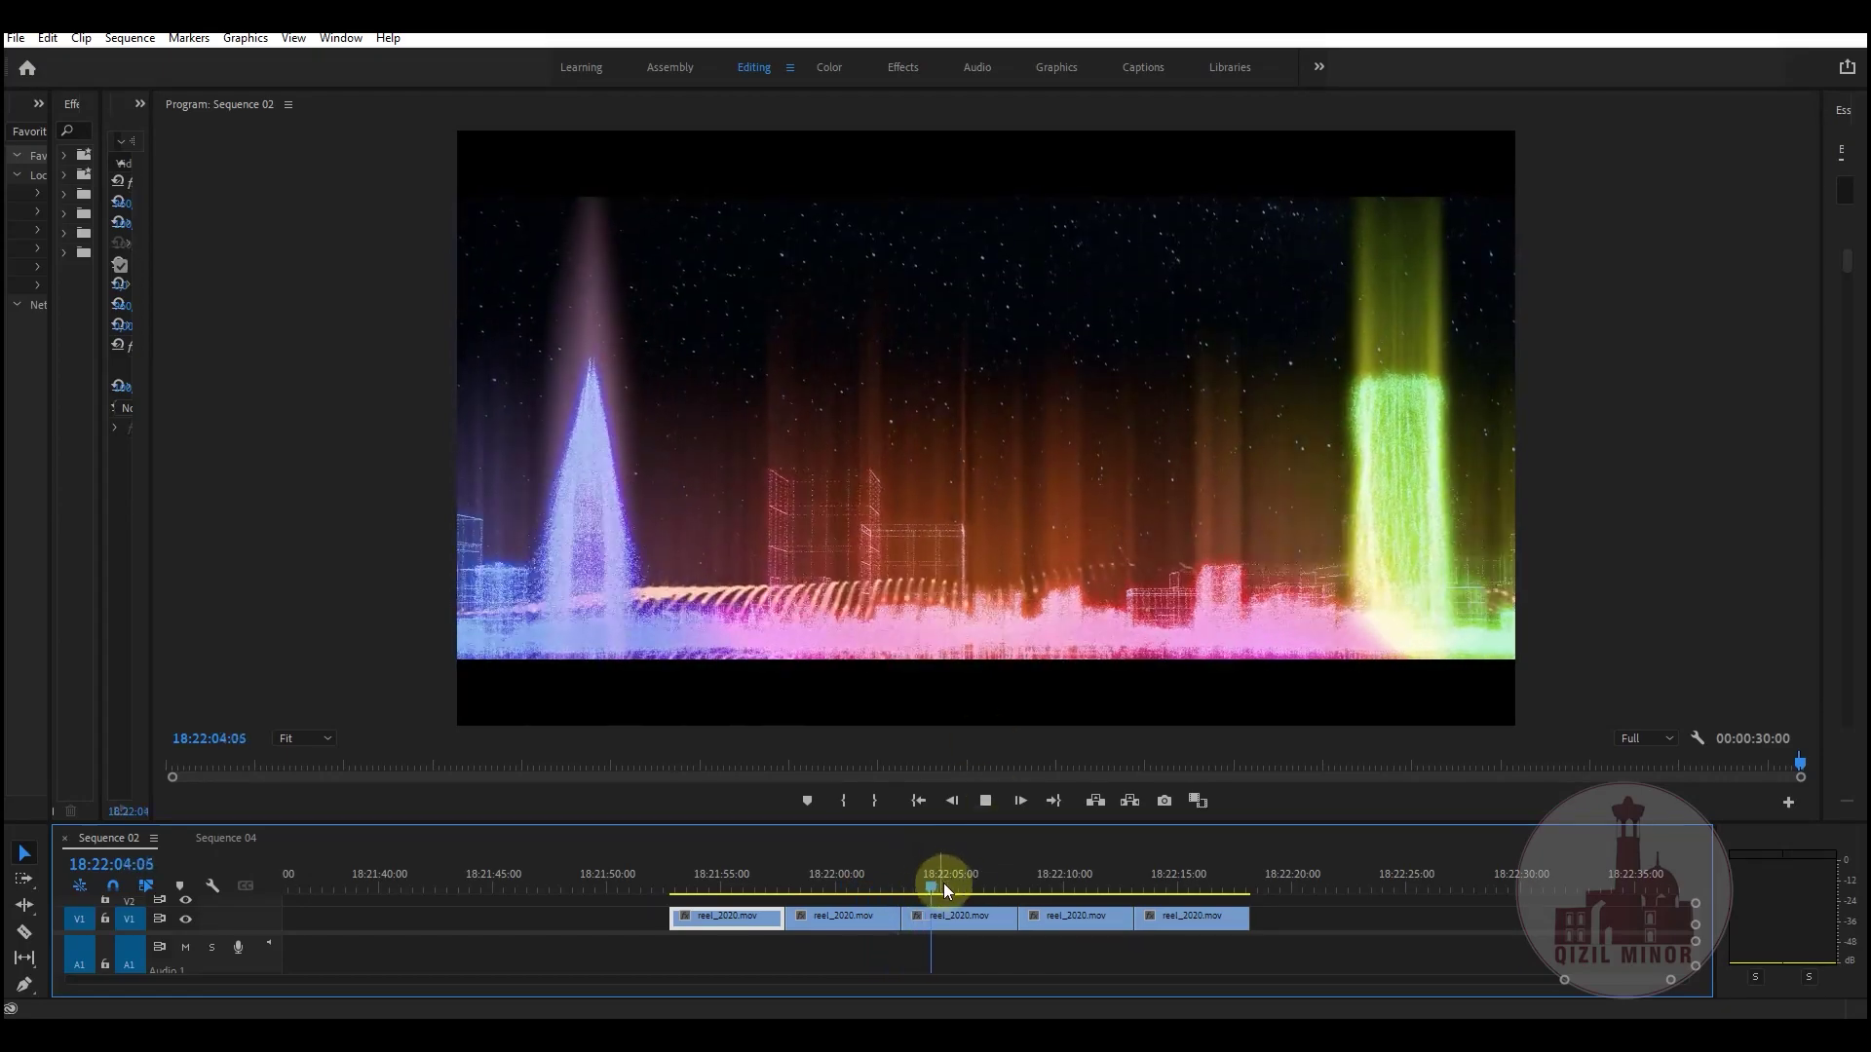
pyautogui.moveTo(943, 884); pyautogui.dragTo(749, 870)
pyautogui.click(747, 863)
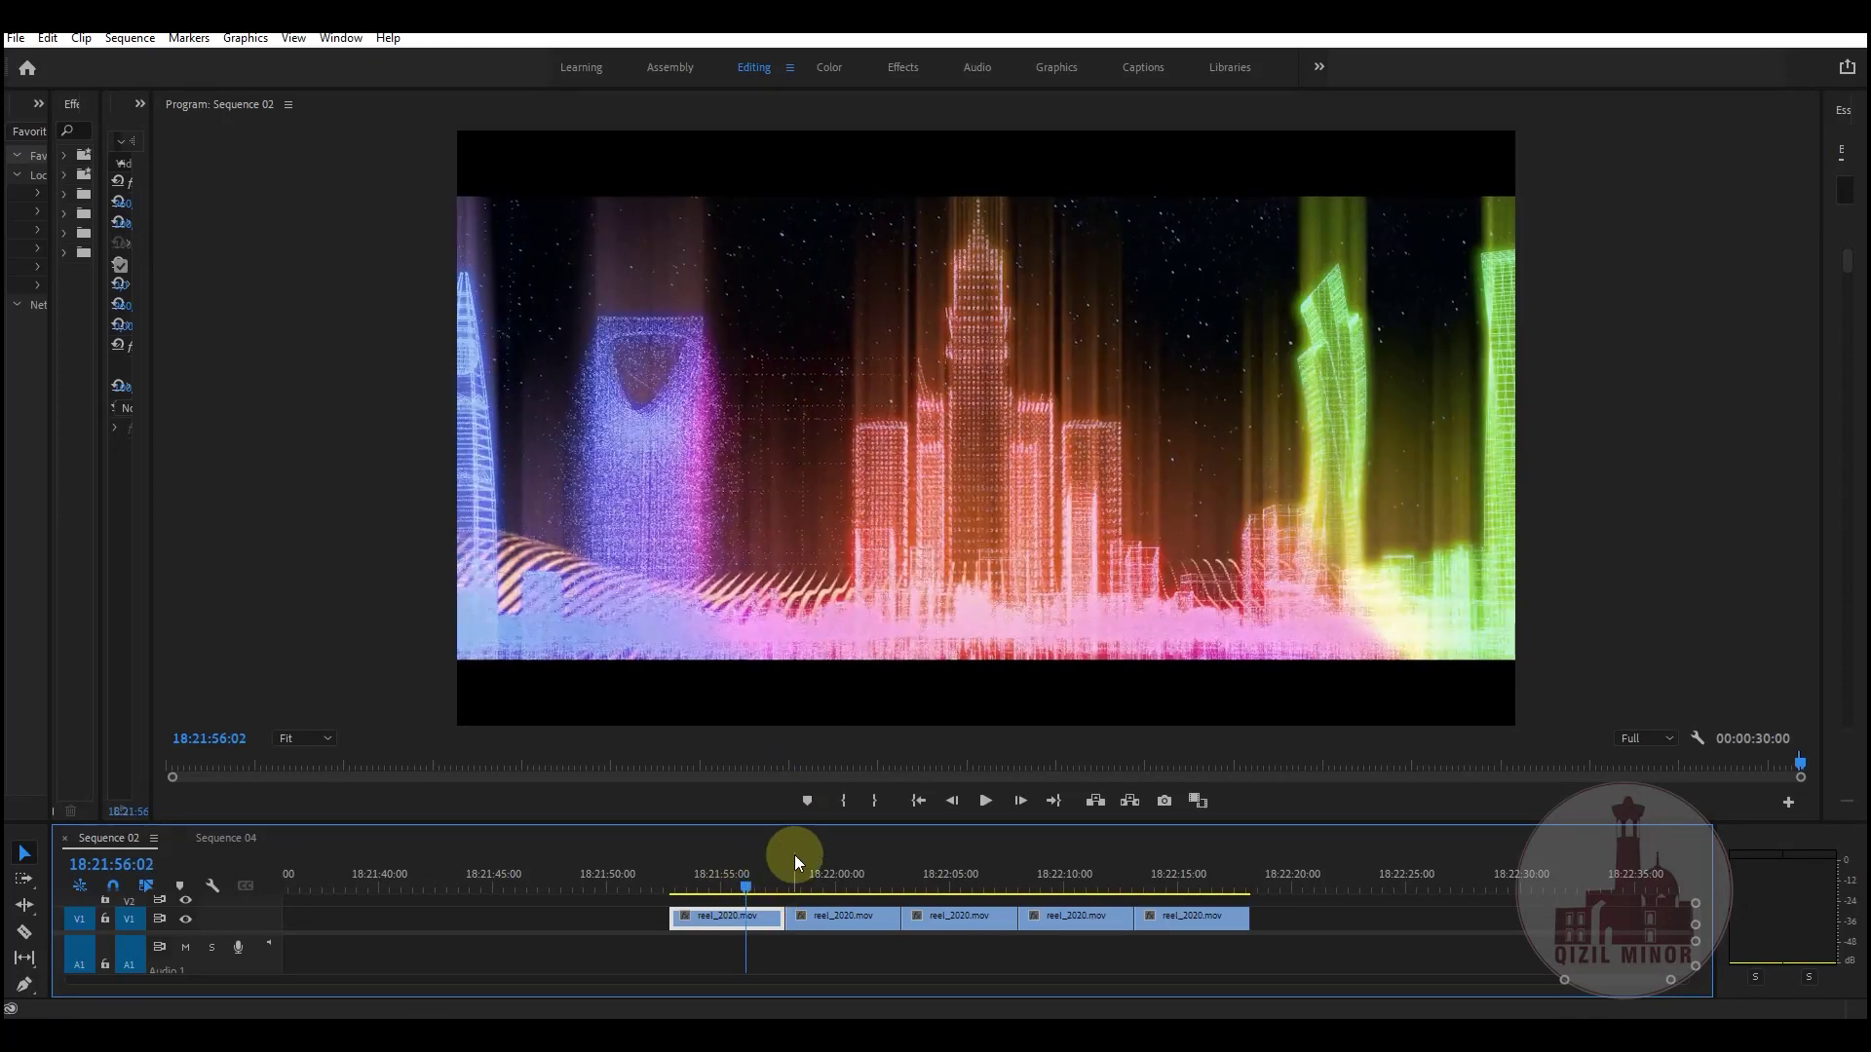
# Step: Scrub through the first real_2020.mov clip between about 18:21:53 and 18:21:56 to examine how the particles morph into buildings
pyautogui.moveTo(807, 885); pyautogui.dragTo(709, 883)
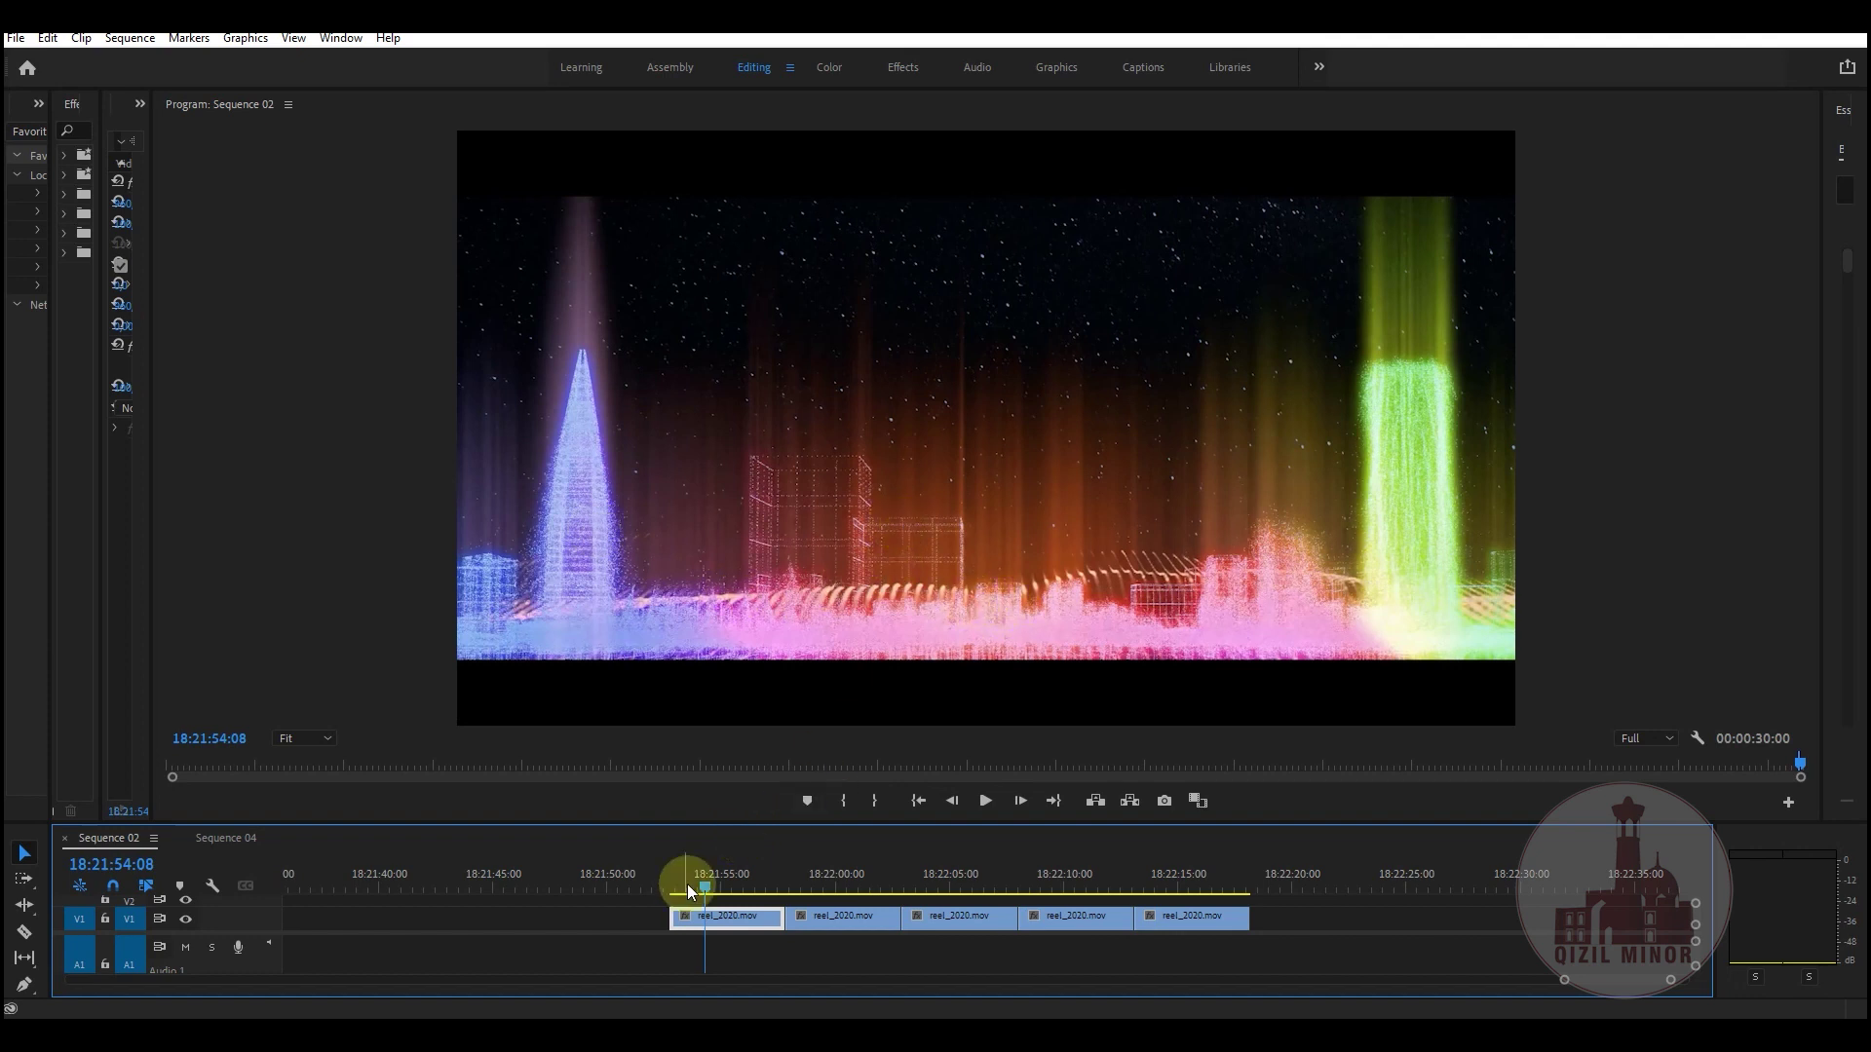
pyautogui.moveTo(723, 883); pyautogui.dragTo(719, 885)
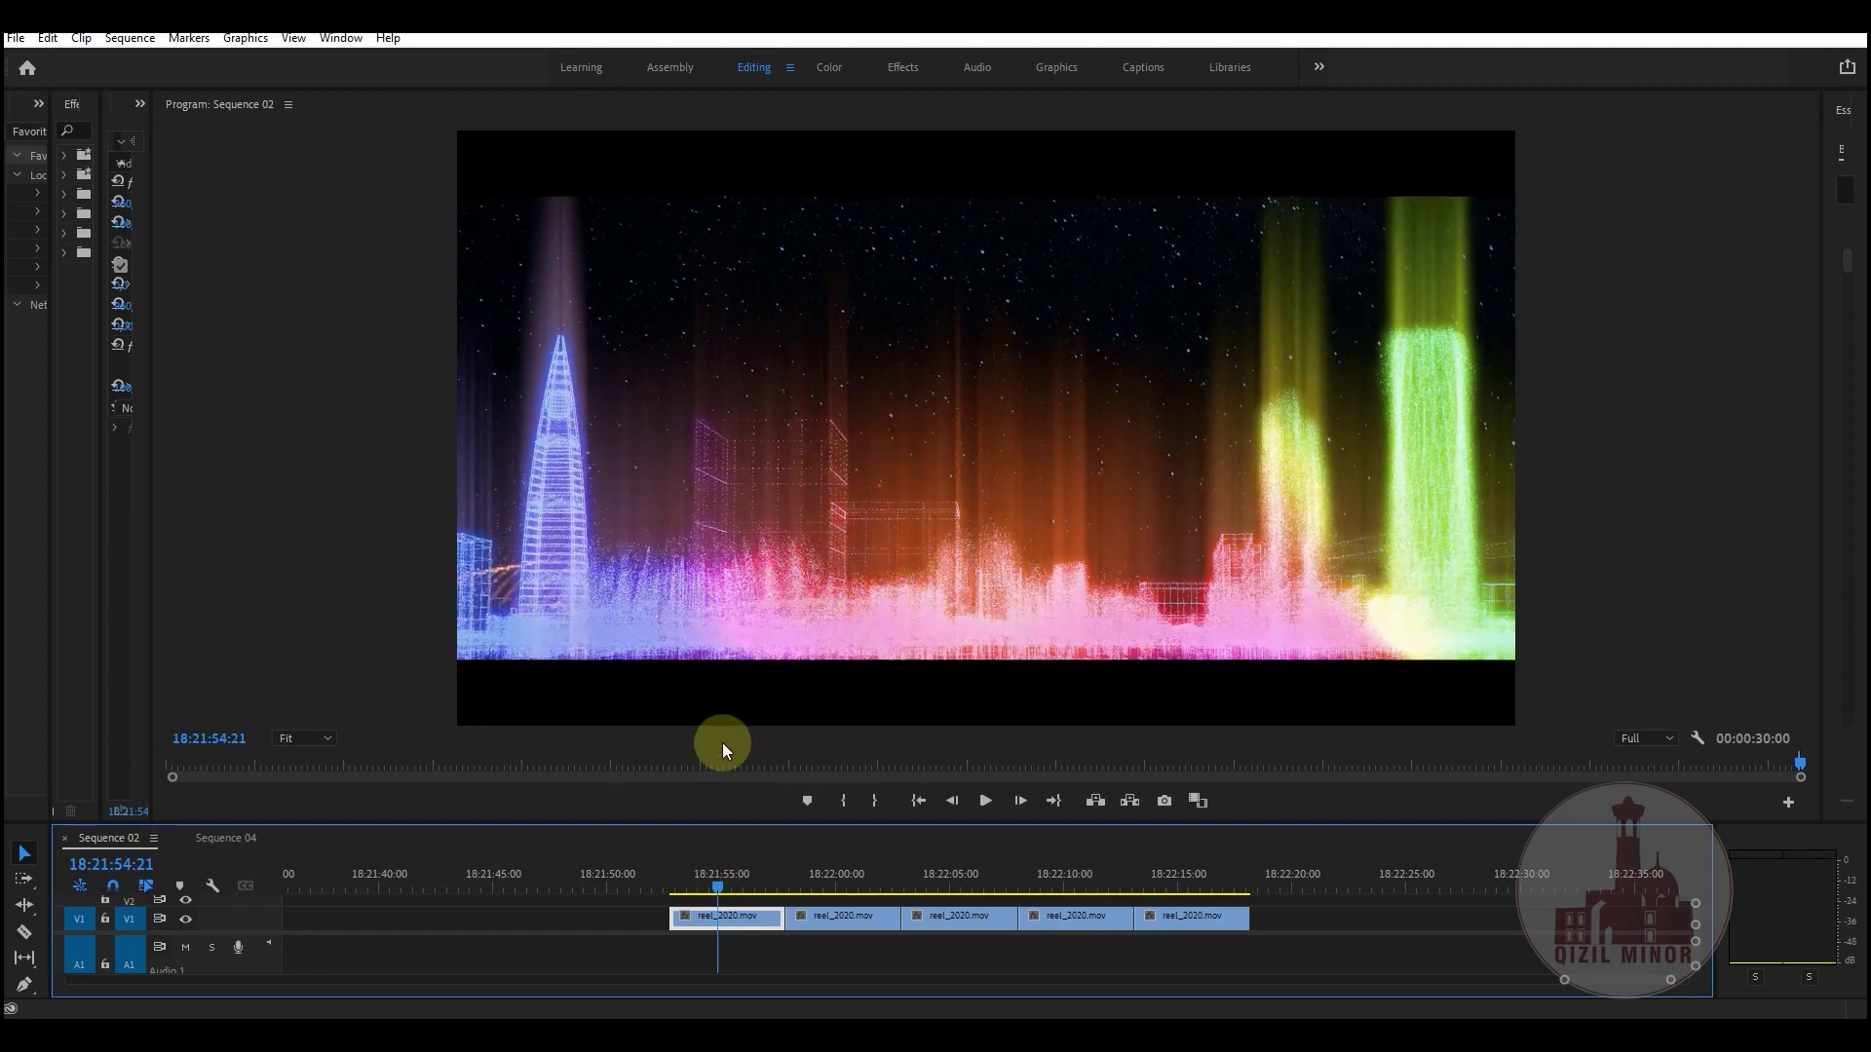
pyautogui.moveTo(725, 879)
pyautogui.mouseDown()
pyautogui.moveTo(746, 877)
pyautogui.moveTo(713, 882)
pyautogui.mouseUp()
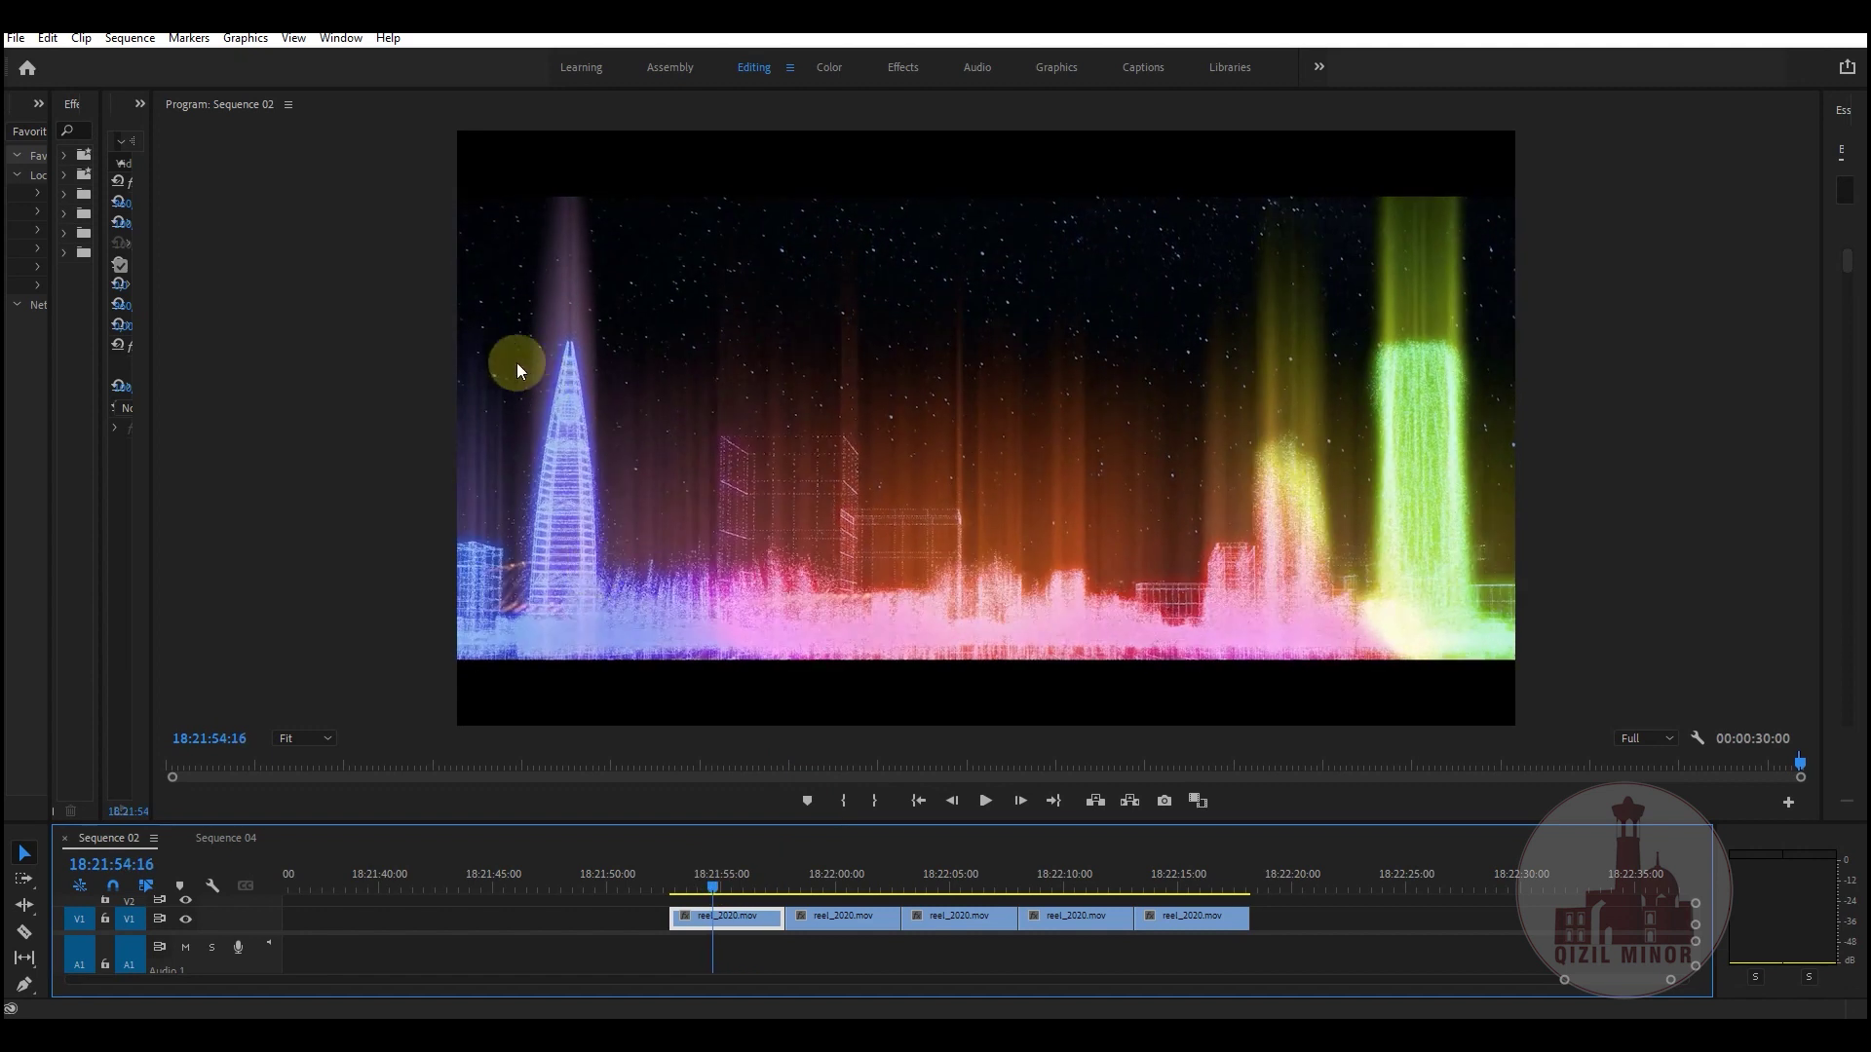
pyautogui.click(736, 881)
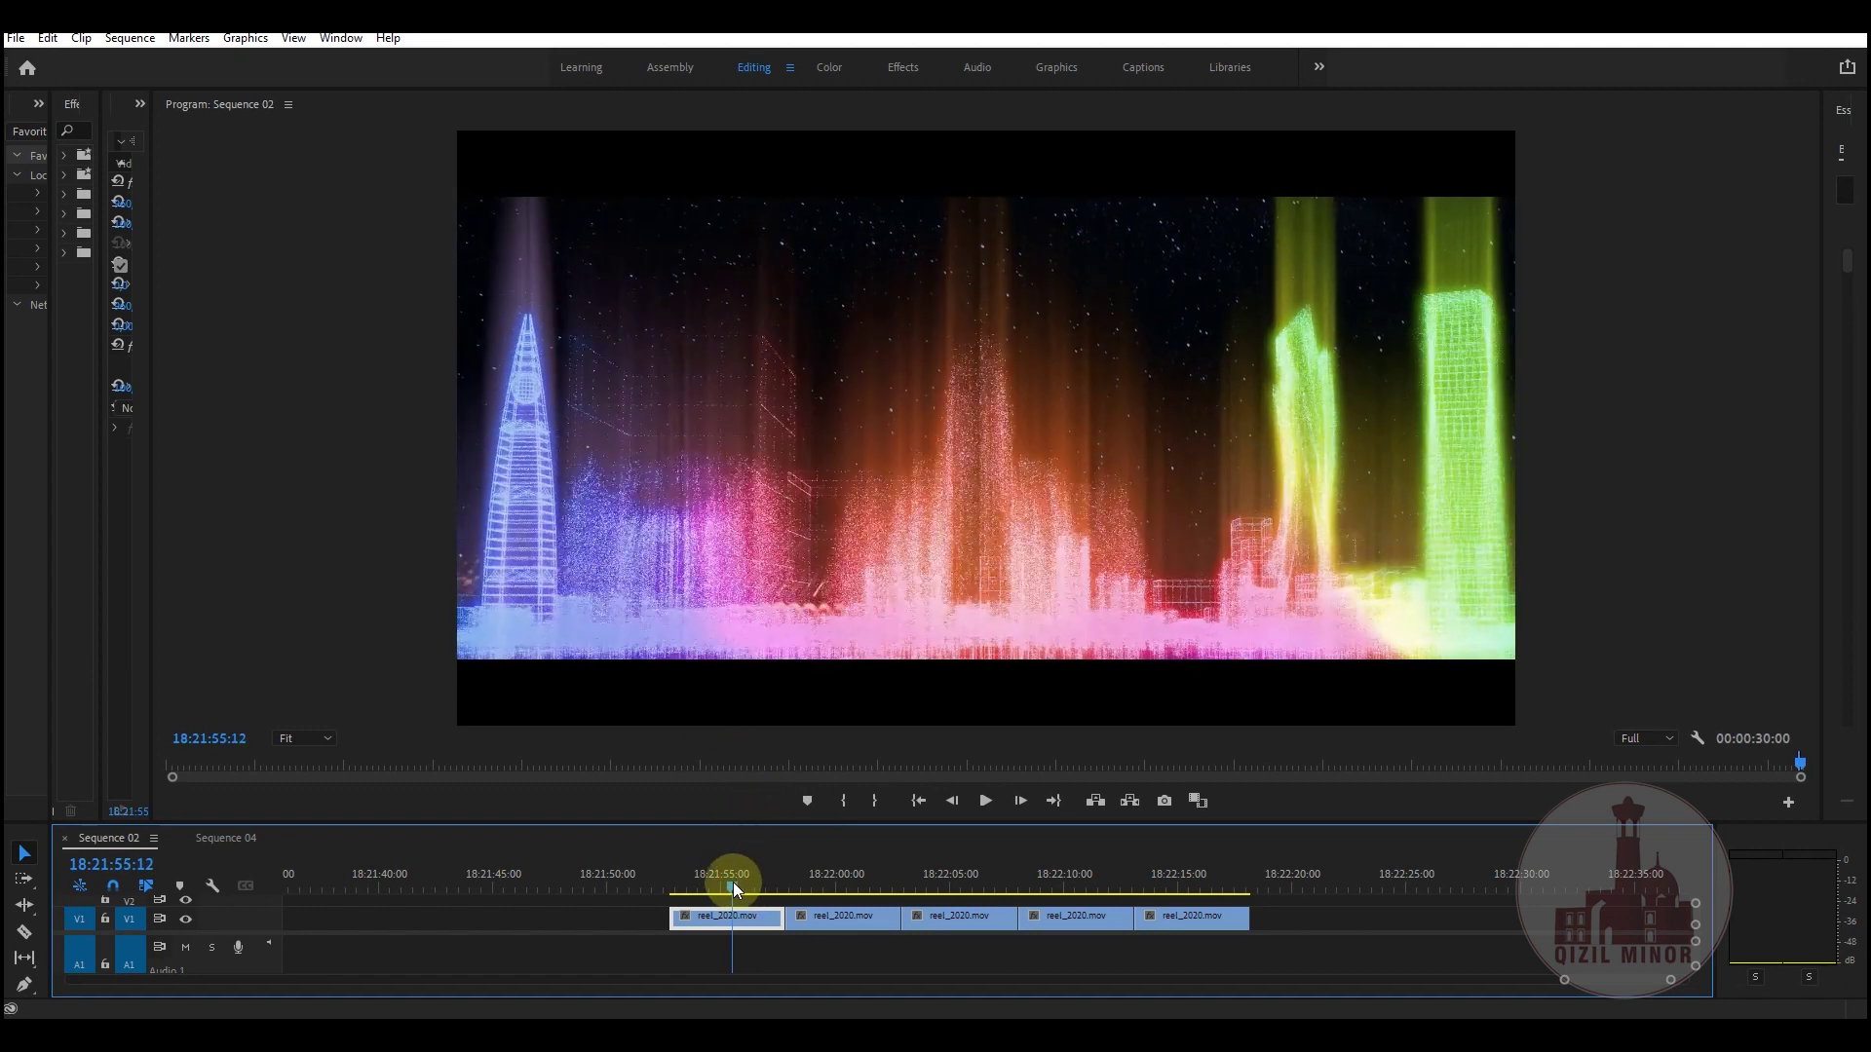
pyautogui.moveTo(733, 879)
pyautogui.mouseDown()
pyautogui.moveTo(769, 883)
pyautogui.moveTo(681, 873)
pyautogui.moveTo(740, 875)
pyautogui.moveTo(703, 874)
pyautogui.moveTo(716, 882)
pyautogui.mouseUp()
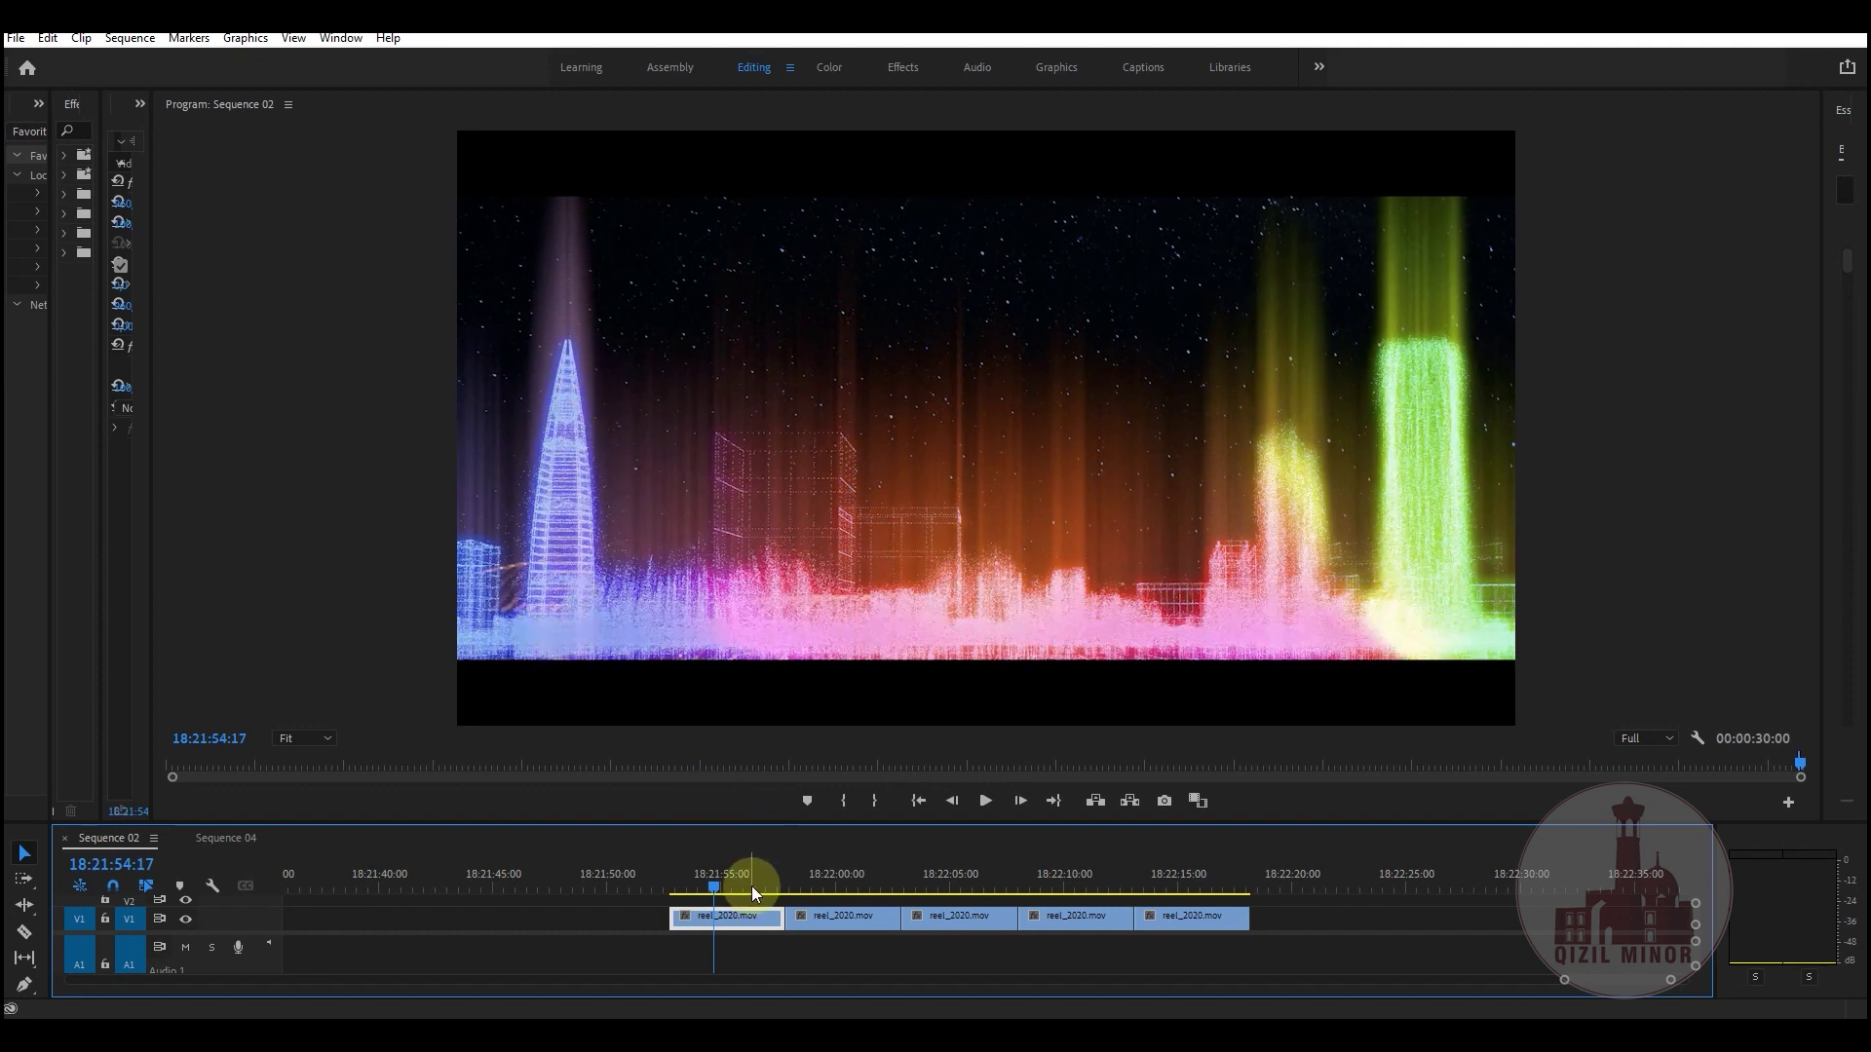
pyautogui.moveTo(717, 875); pyautogui.dragTo(726, 878)
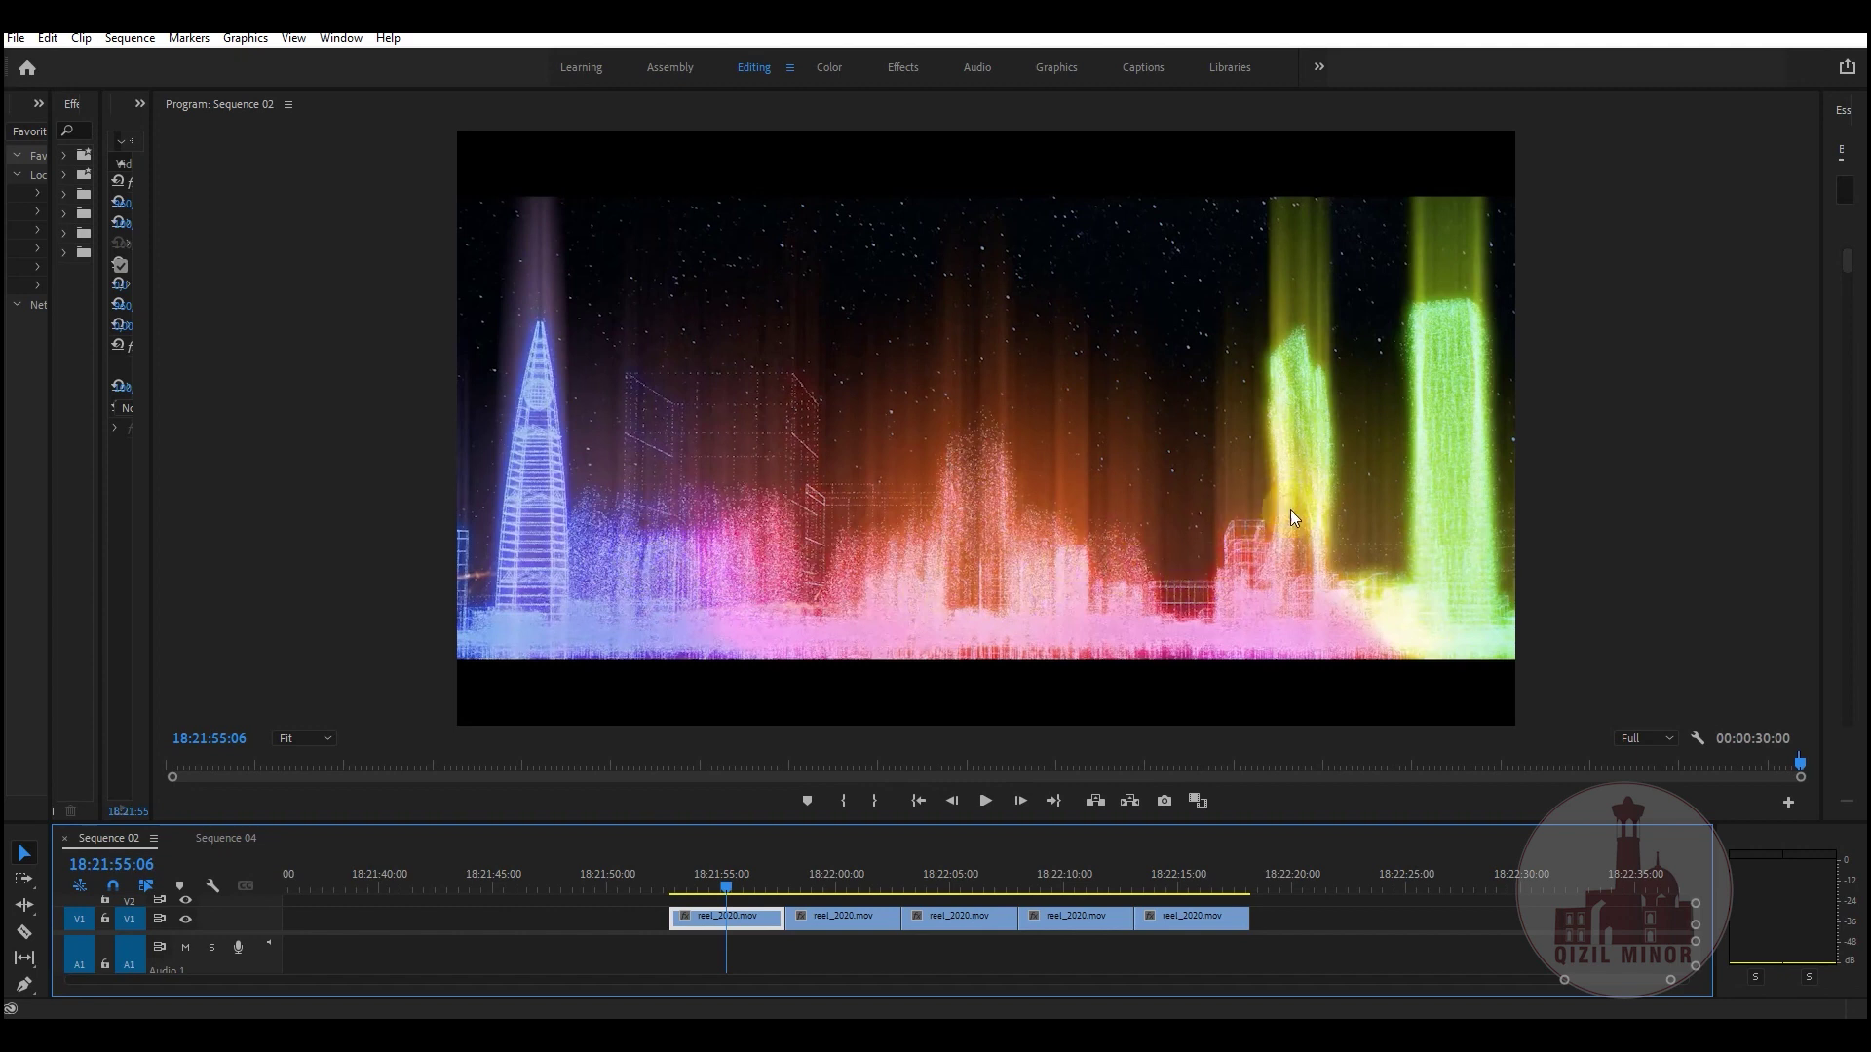
pyautogui.moveTo(745, 884)
pyautogui.mouseDown()
pyautogui.moveTo(769, 885)
pyautogui.moveTo(726, 885)
pyautogui.mouseUp()
pyautogui.moveTo(733, 879)
pyautogui.mouseDown()
pyautogui.moveTo(692, 881)
pyautogui.moveTo(757, 879)
pyautogui.moveTo(665, 886)
pyautogui.moveTo(698, 882)
pyautogui.mouseUp()
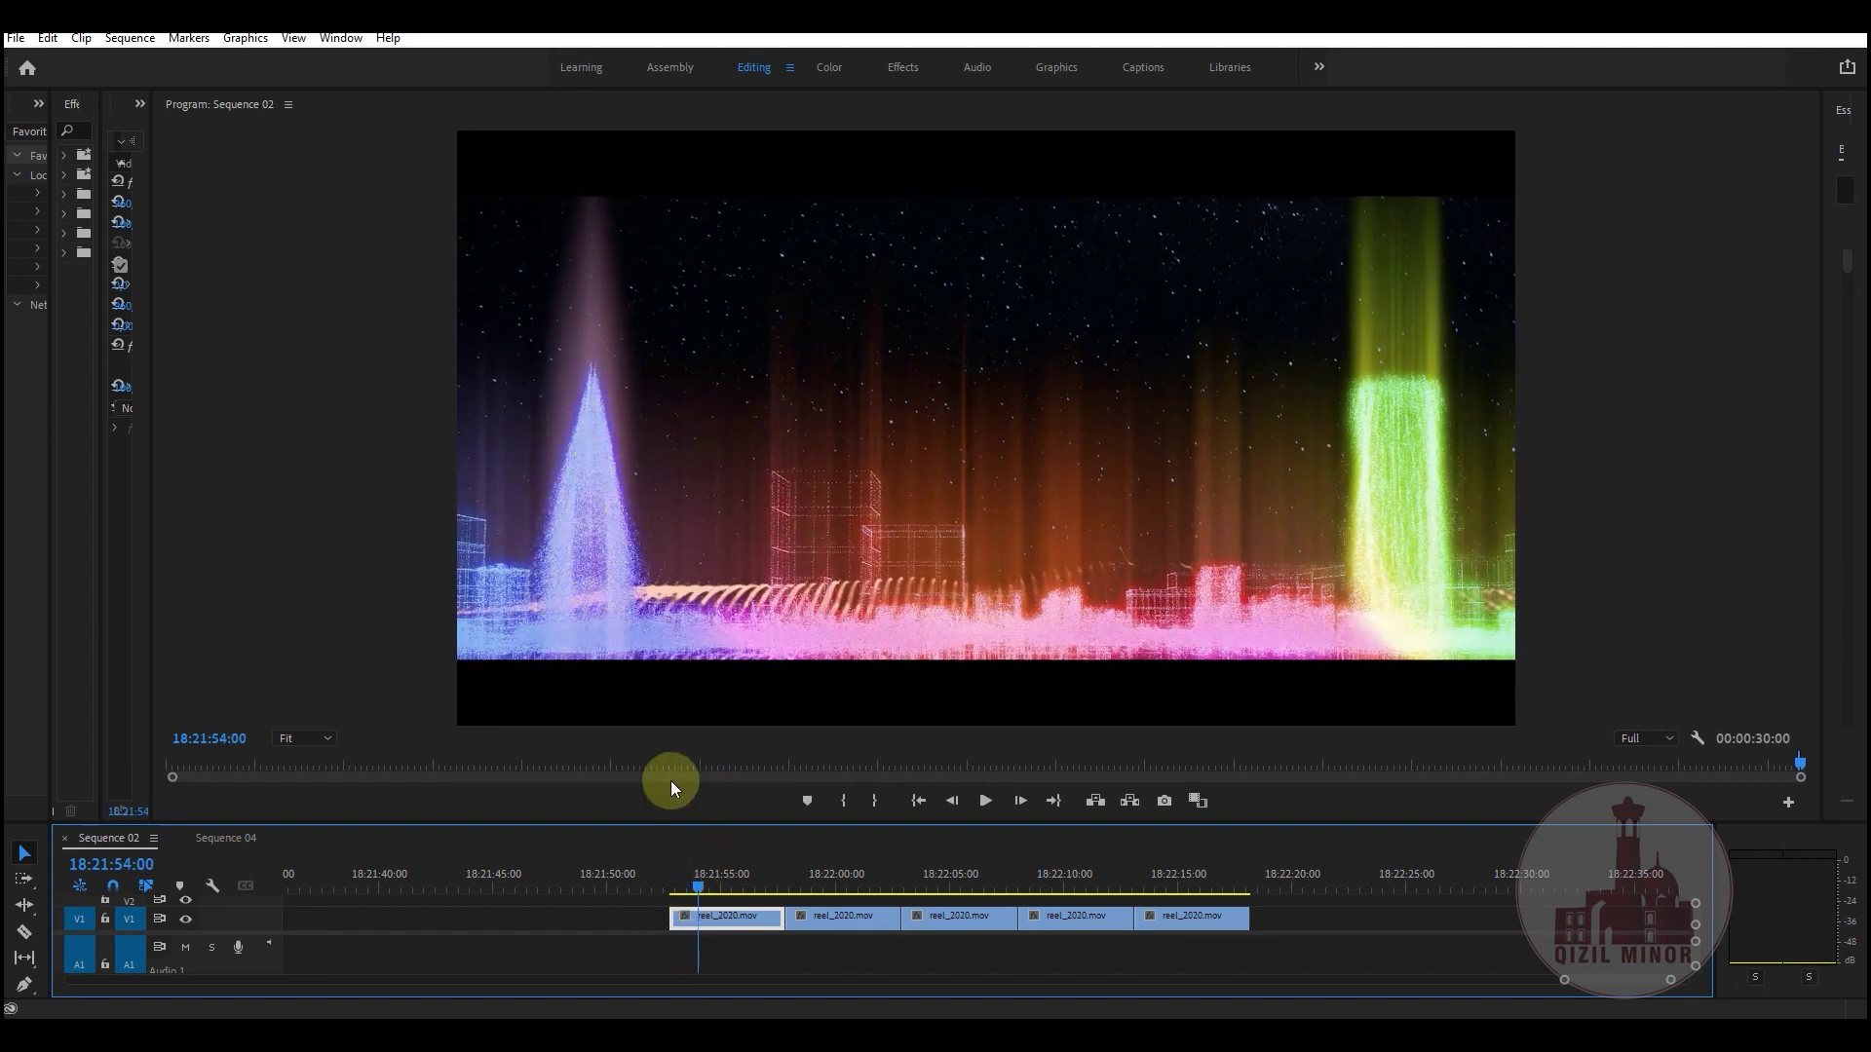
pyautogui.moveTo(701, 889)
pyautogui.mouseDown()
pyautogui.moveTo(723, 871)
pyautogui.moveTo(707, 887)
pyautogui.mouseUp()
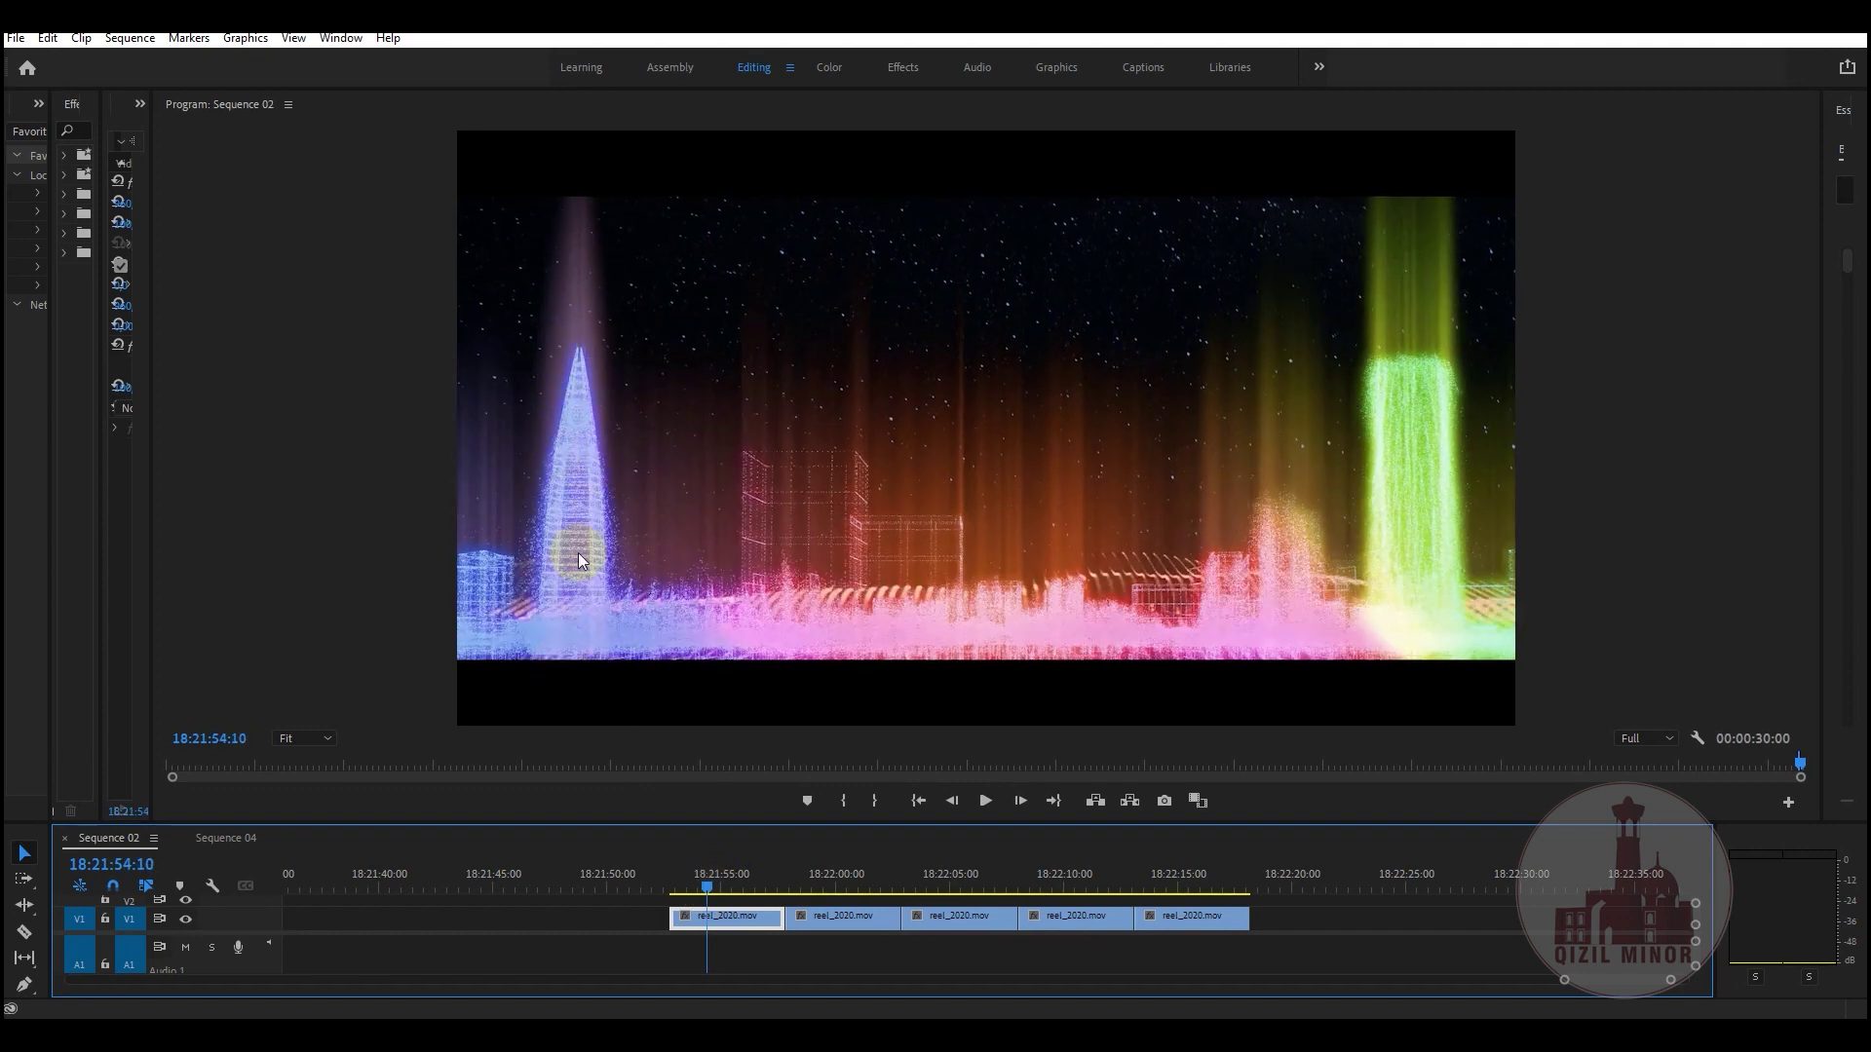
pyautogui.moveTo(737, 882); pyautogui.dragTo(686, 880)
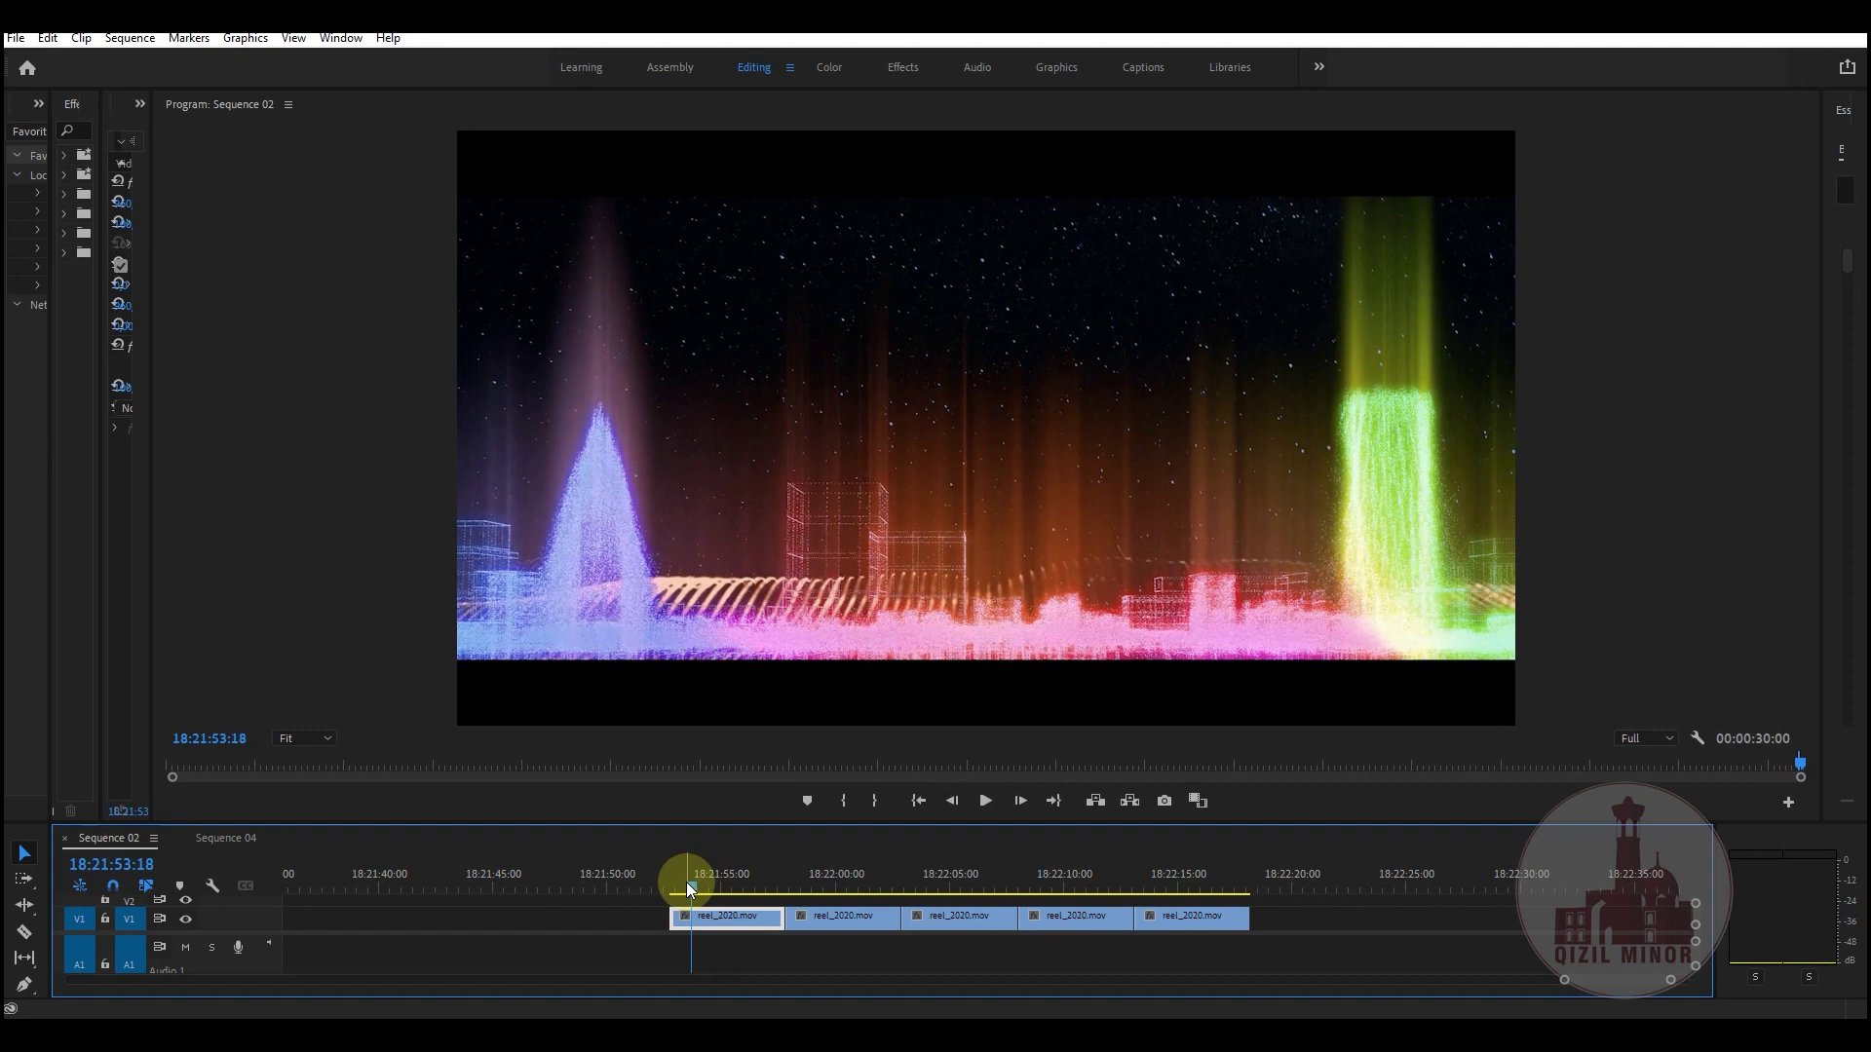
pyautogui.moveTo(686, 881); pyautogui.dragTo(724, 886)
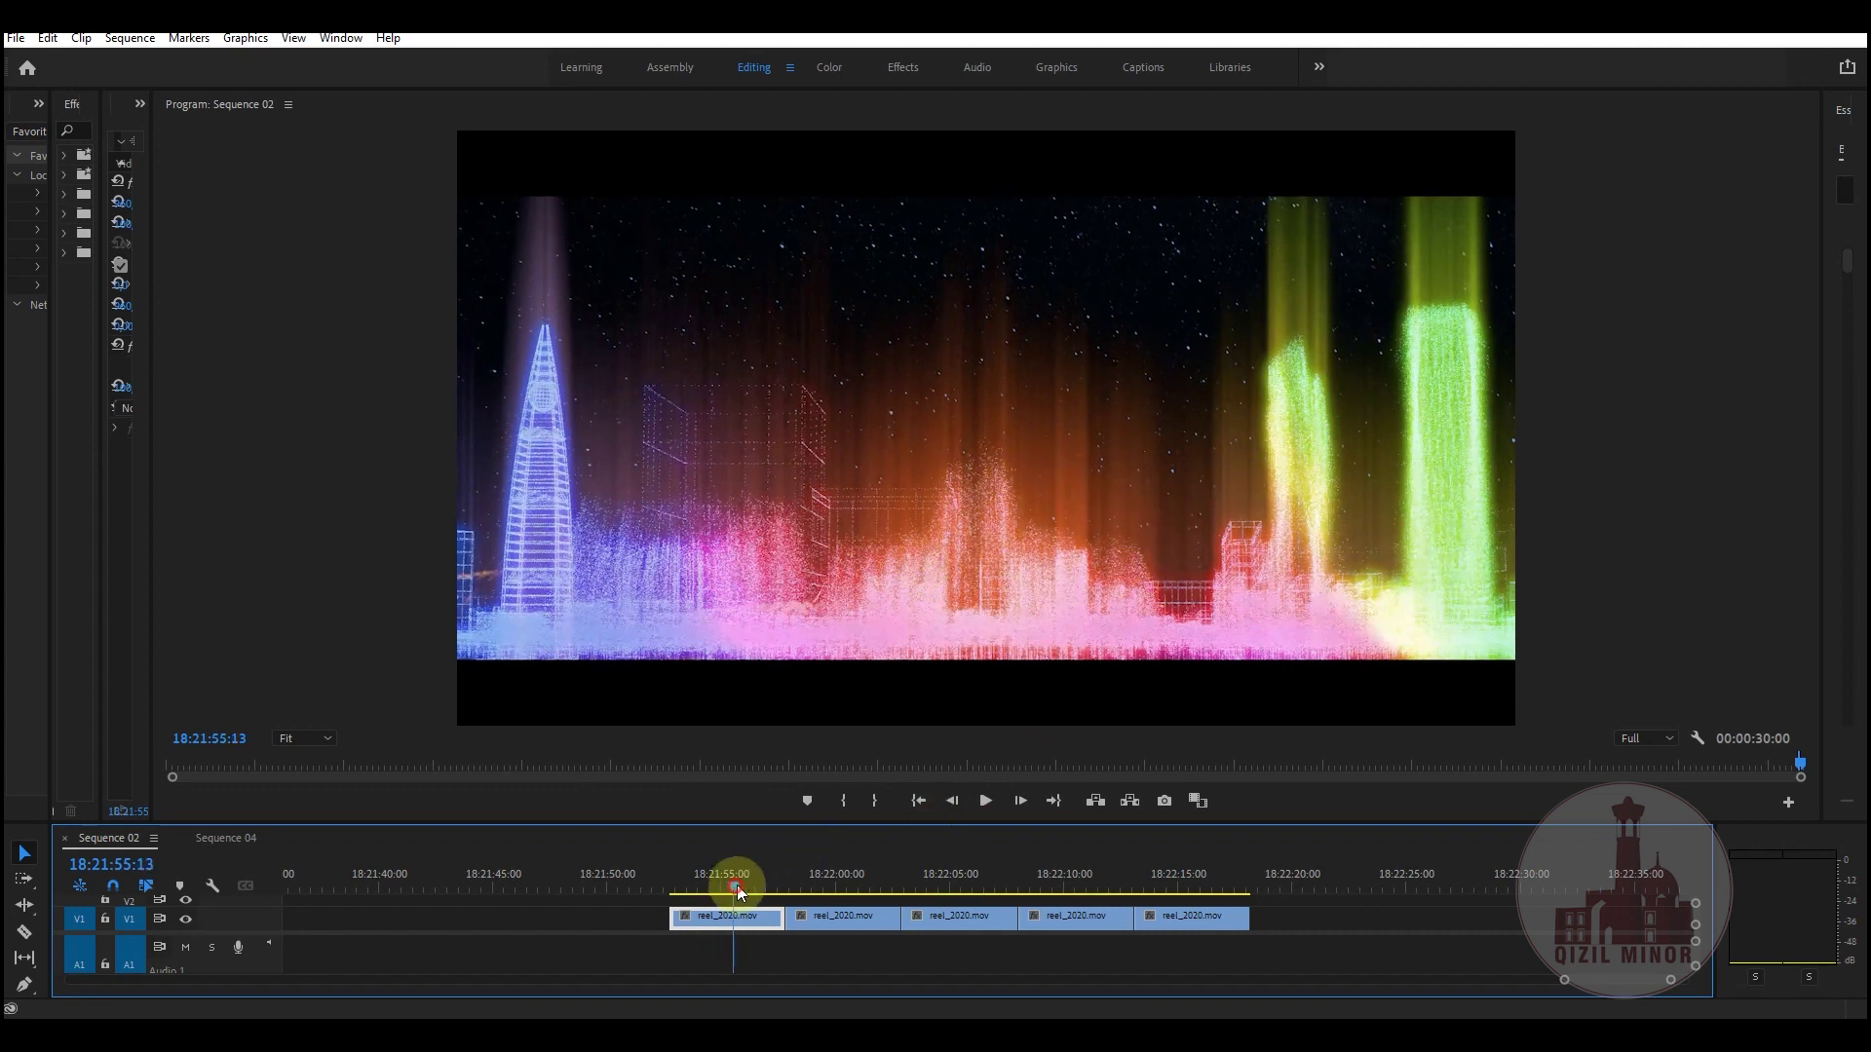
pyautogui.moveTo(738, 891)
pyautogui.mouseDown()
pyautogui.moveTo(689, 883)
pyautogui.moveTo(707, 887)
pyautogui.mouseUp()
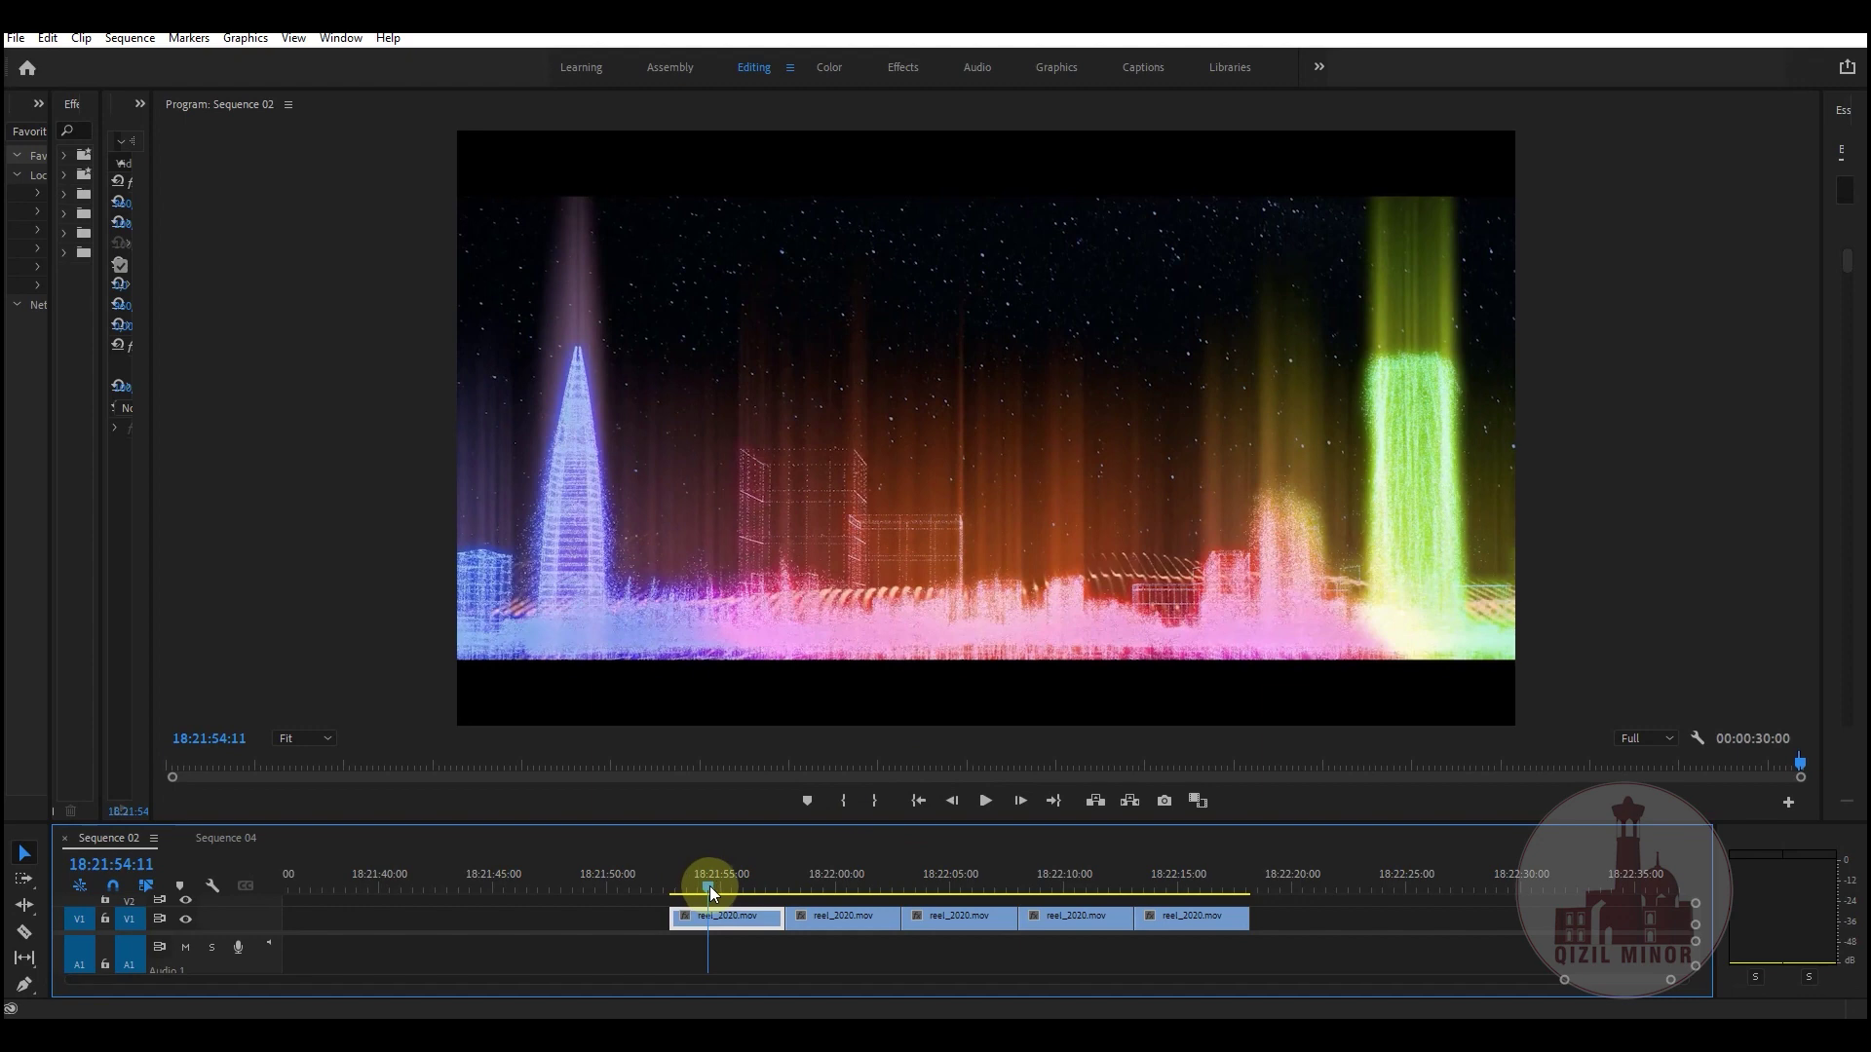
pyautogui.moveTo(712, 891)
pyautogui.mouseDown()
pyautogui.moveTo(752, 891)
pyautogui.moveTo(689, 882)
pyautogui.moveTo(785, 891)
pyautogui.moveTo(690, 885)
pyautogui.moveTo(710, 885)
pyautogui.mouseUp()
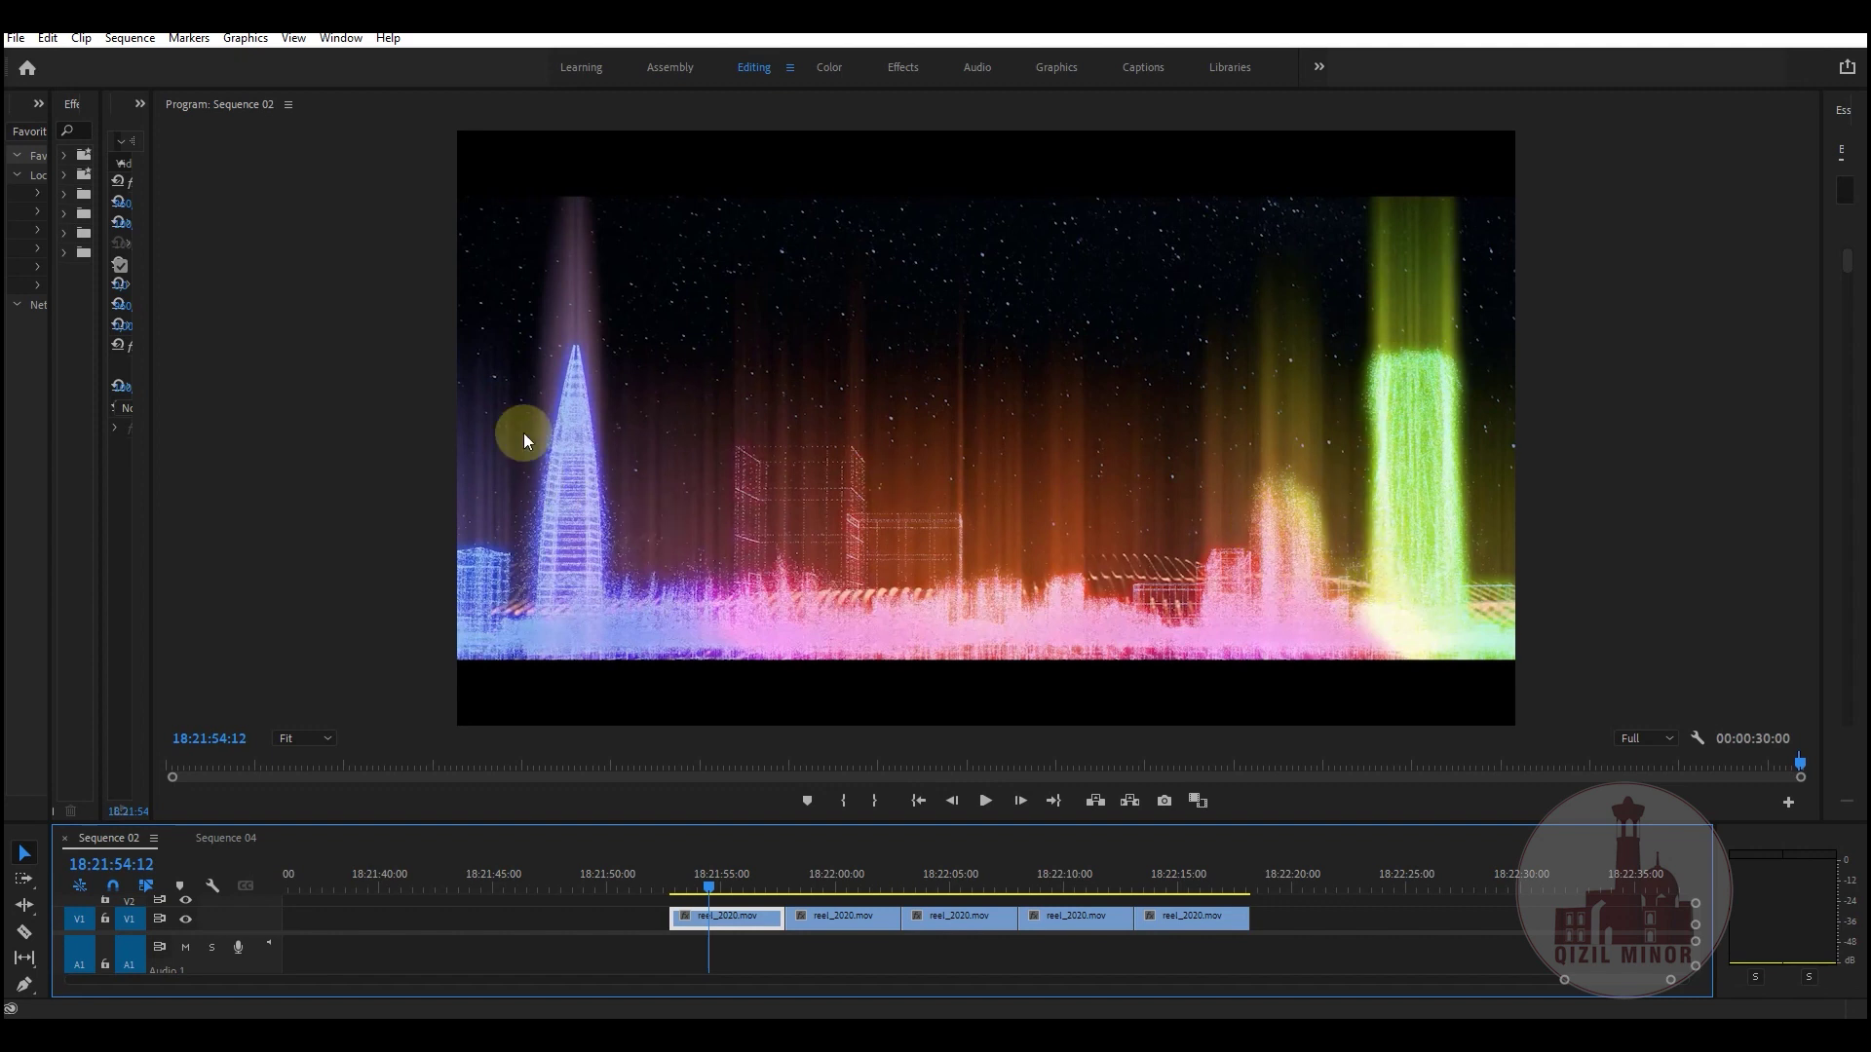
pyautogui.moveTo(731, 878); pyautogui.dragTo(730, 884)
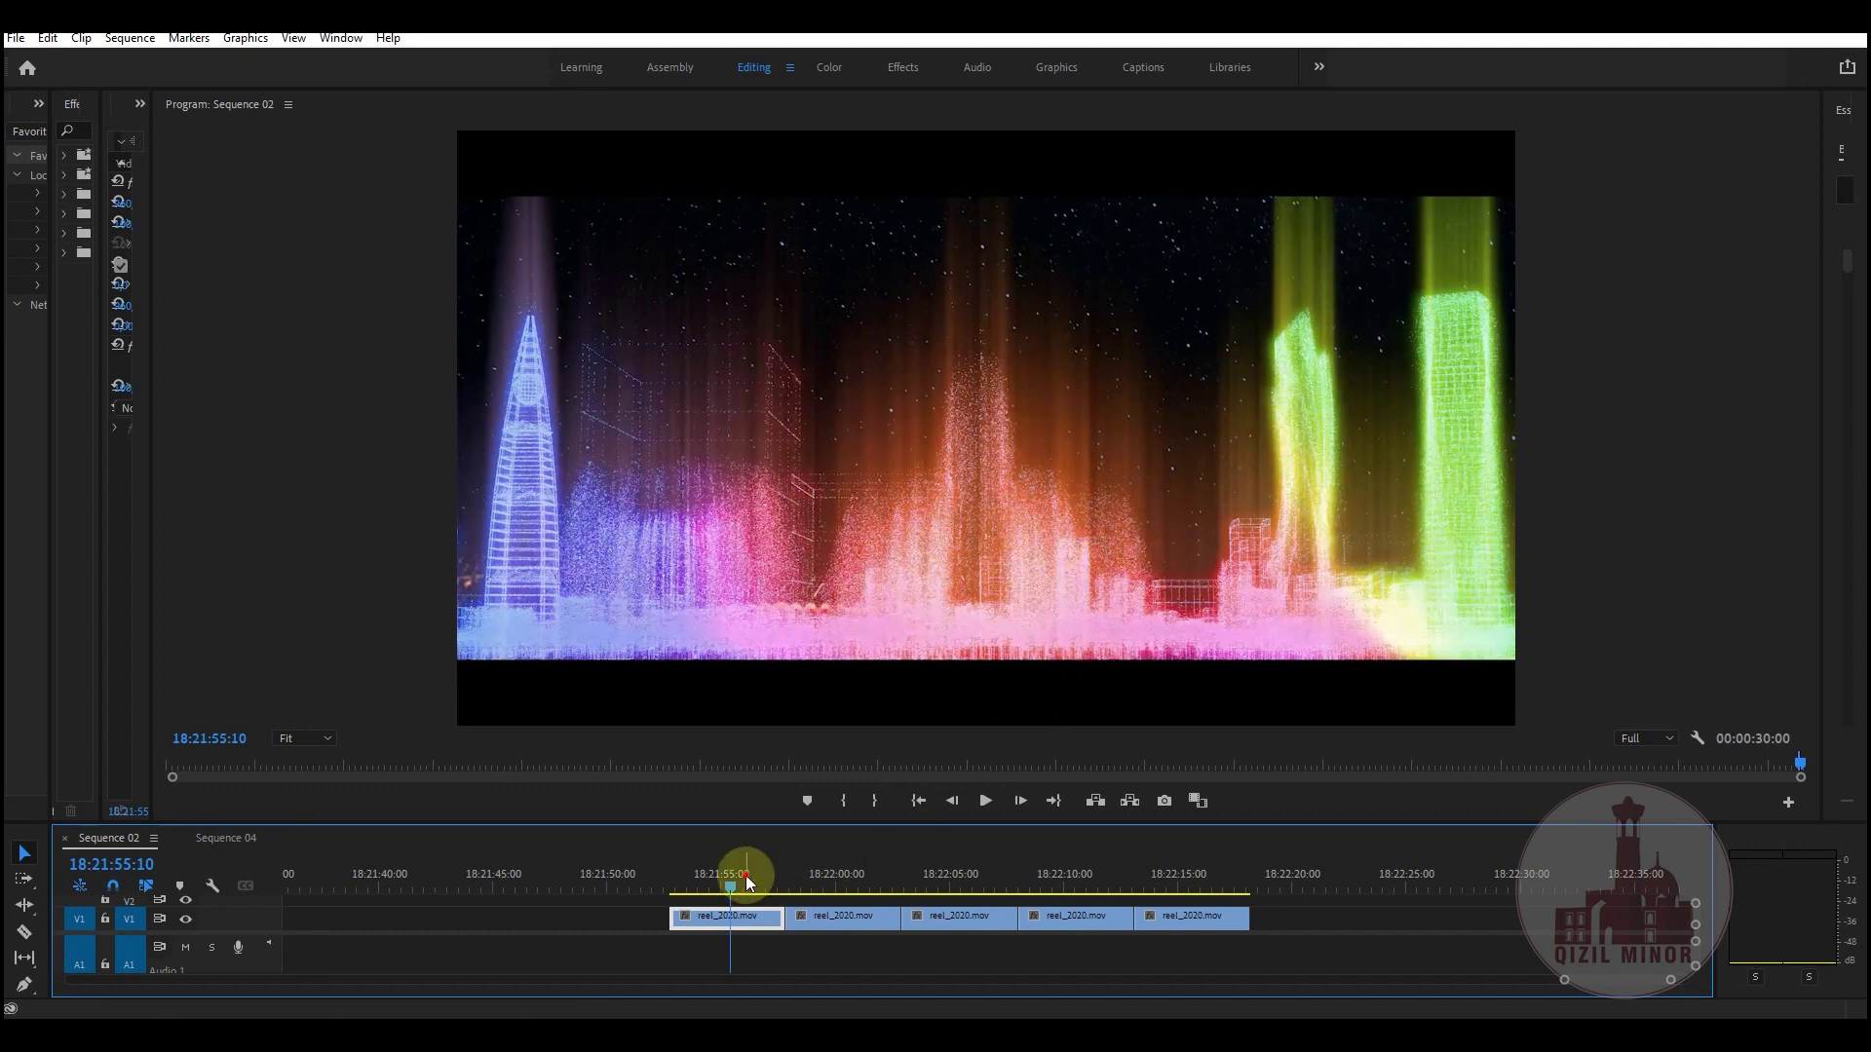
pyautogui.moveTo(739, 879)
pyautogui.mouseDown()
pyautogui.moveTo(785, 885)
pyautogui.moveTo(725, 888)
pyautogui.mouseUp()
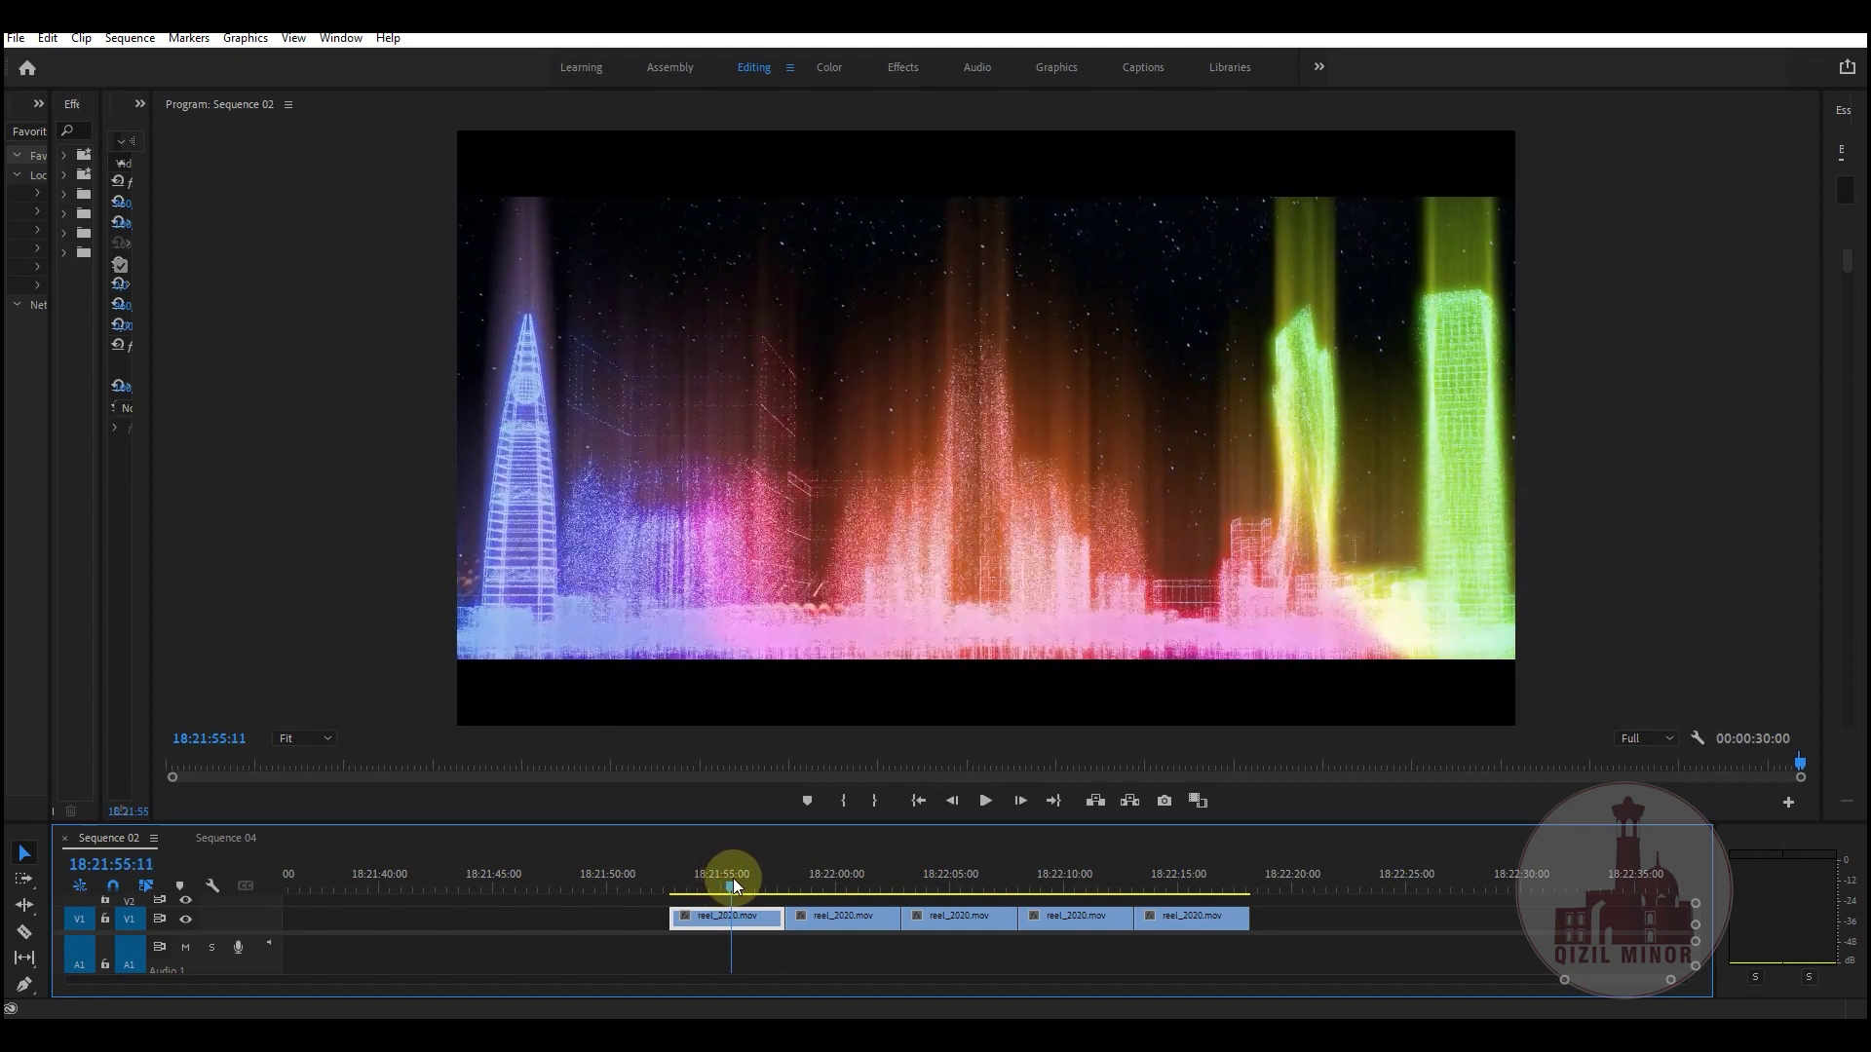
pyautogui.moveTo(744, 877)
pyautogui.mouseDown()
pyautogui.moveTo(924, 882)
pyautogui.moveTo(687, 882)
pyautogui.moveTo(792, 882)
pyautogui.moveTo(751, 892)
pyautogui.mouseUp()
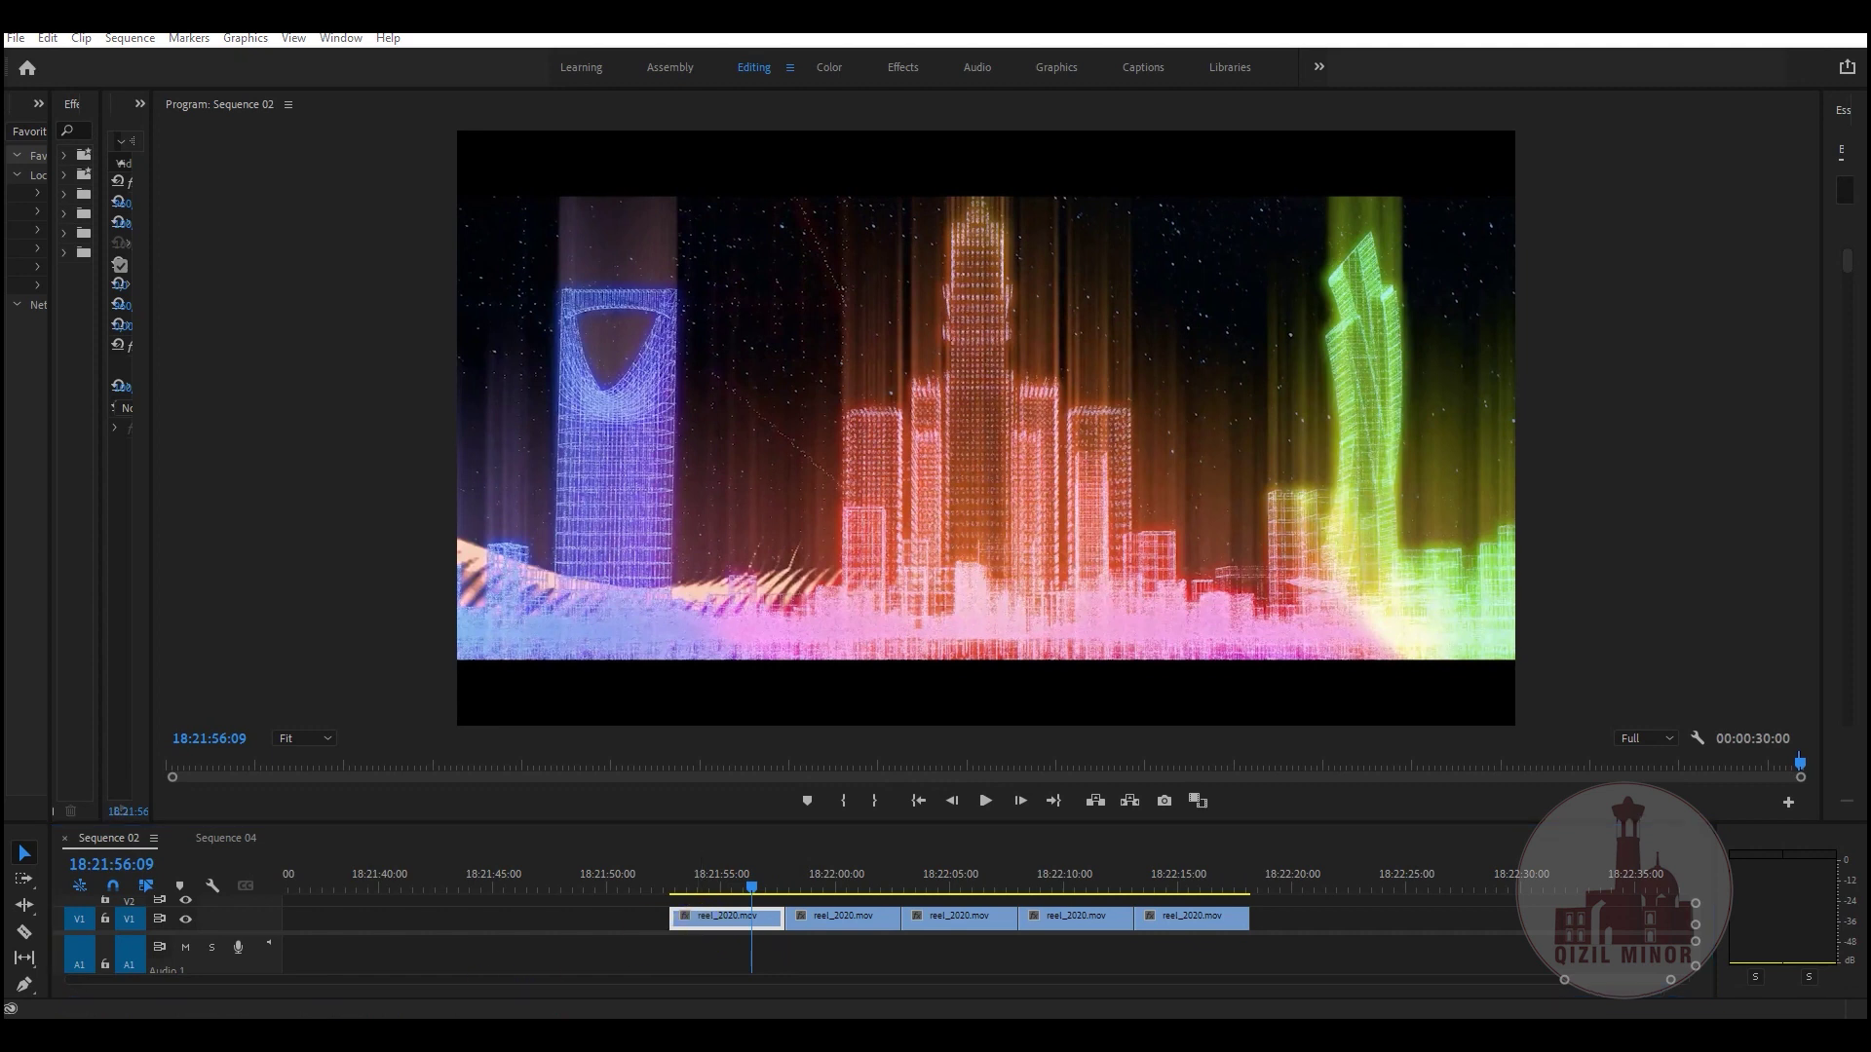
# Step: Switch to Houdini and display the source models testgeometry_pighead1 and testgeometry_rubbertoy1 in the SIMPLE_POP_MORPH_VFX network
pyautogui.click(715, 963)
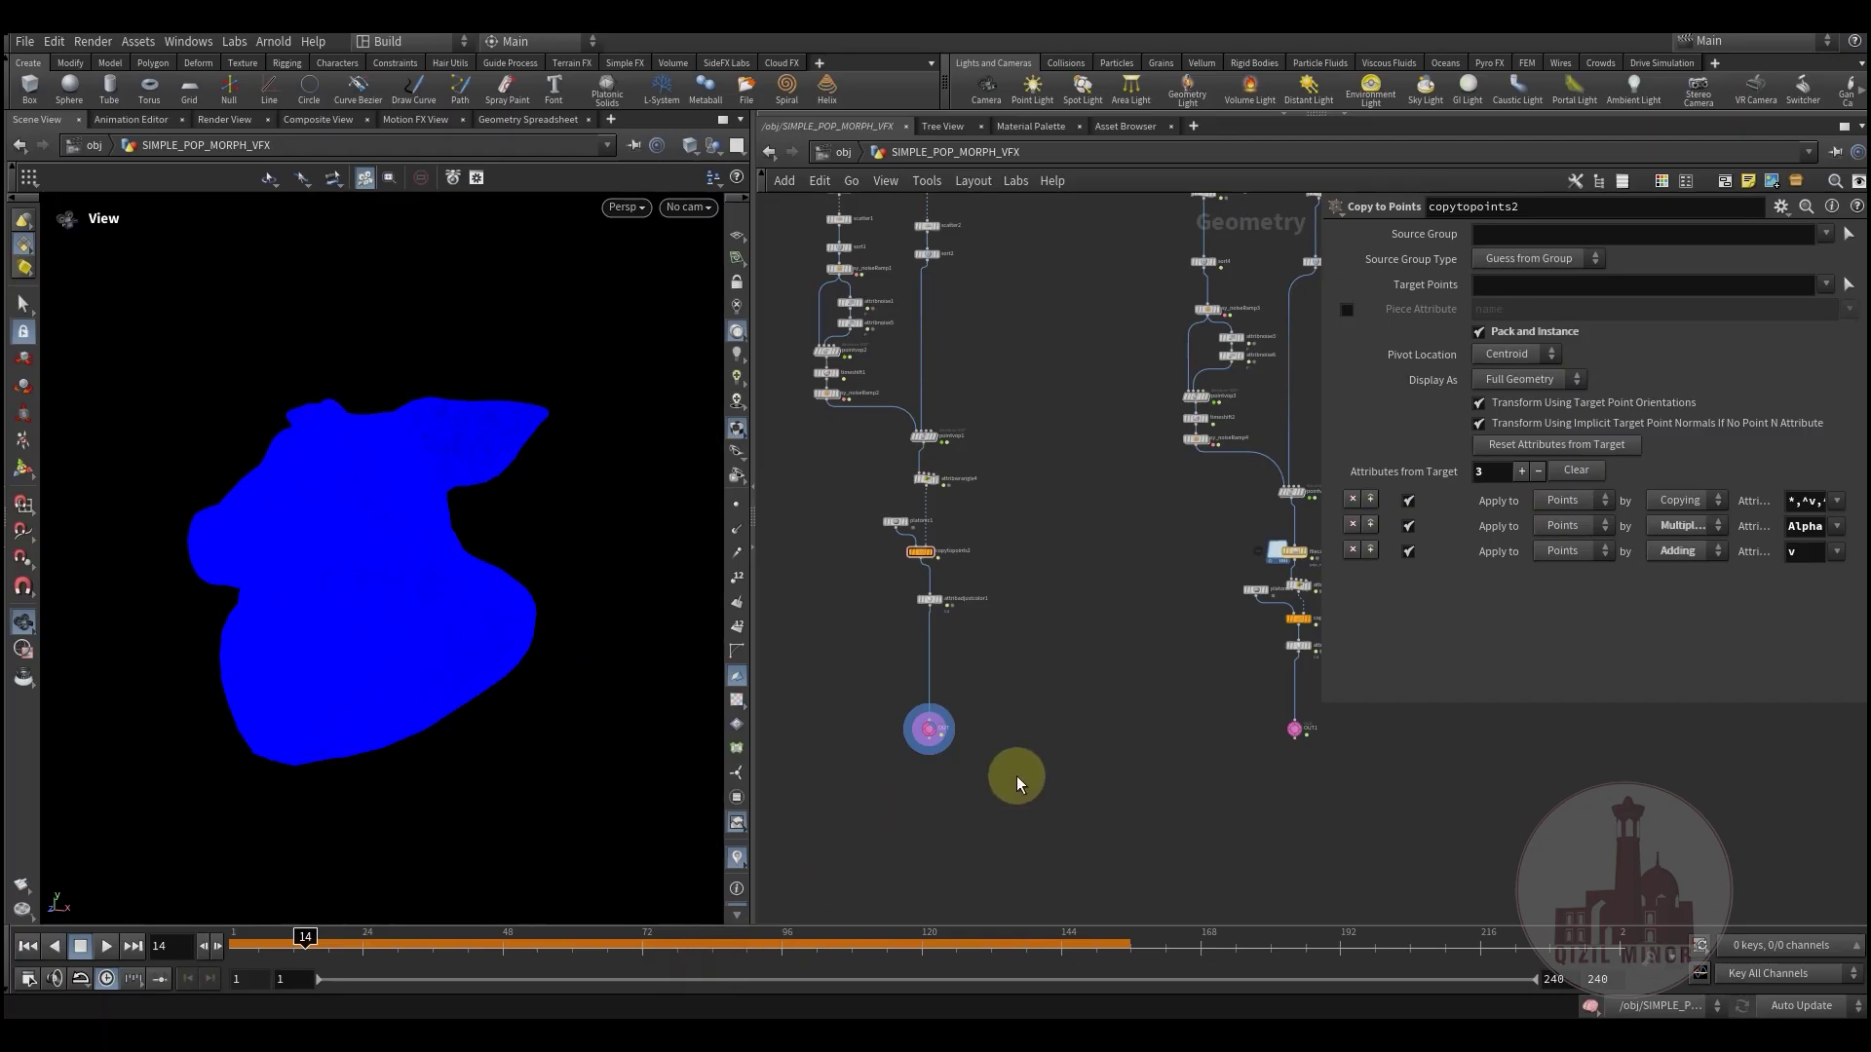
pyautogui.moveTo(1015, 775); pyautogui.dragTo(1011, 815, button='middle')
pyautogui.moveTo(1017, 502); pyautogui.dragTo(1099, 831, button='middle')
pyautogui.scroll(4, 960, 545)
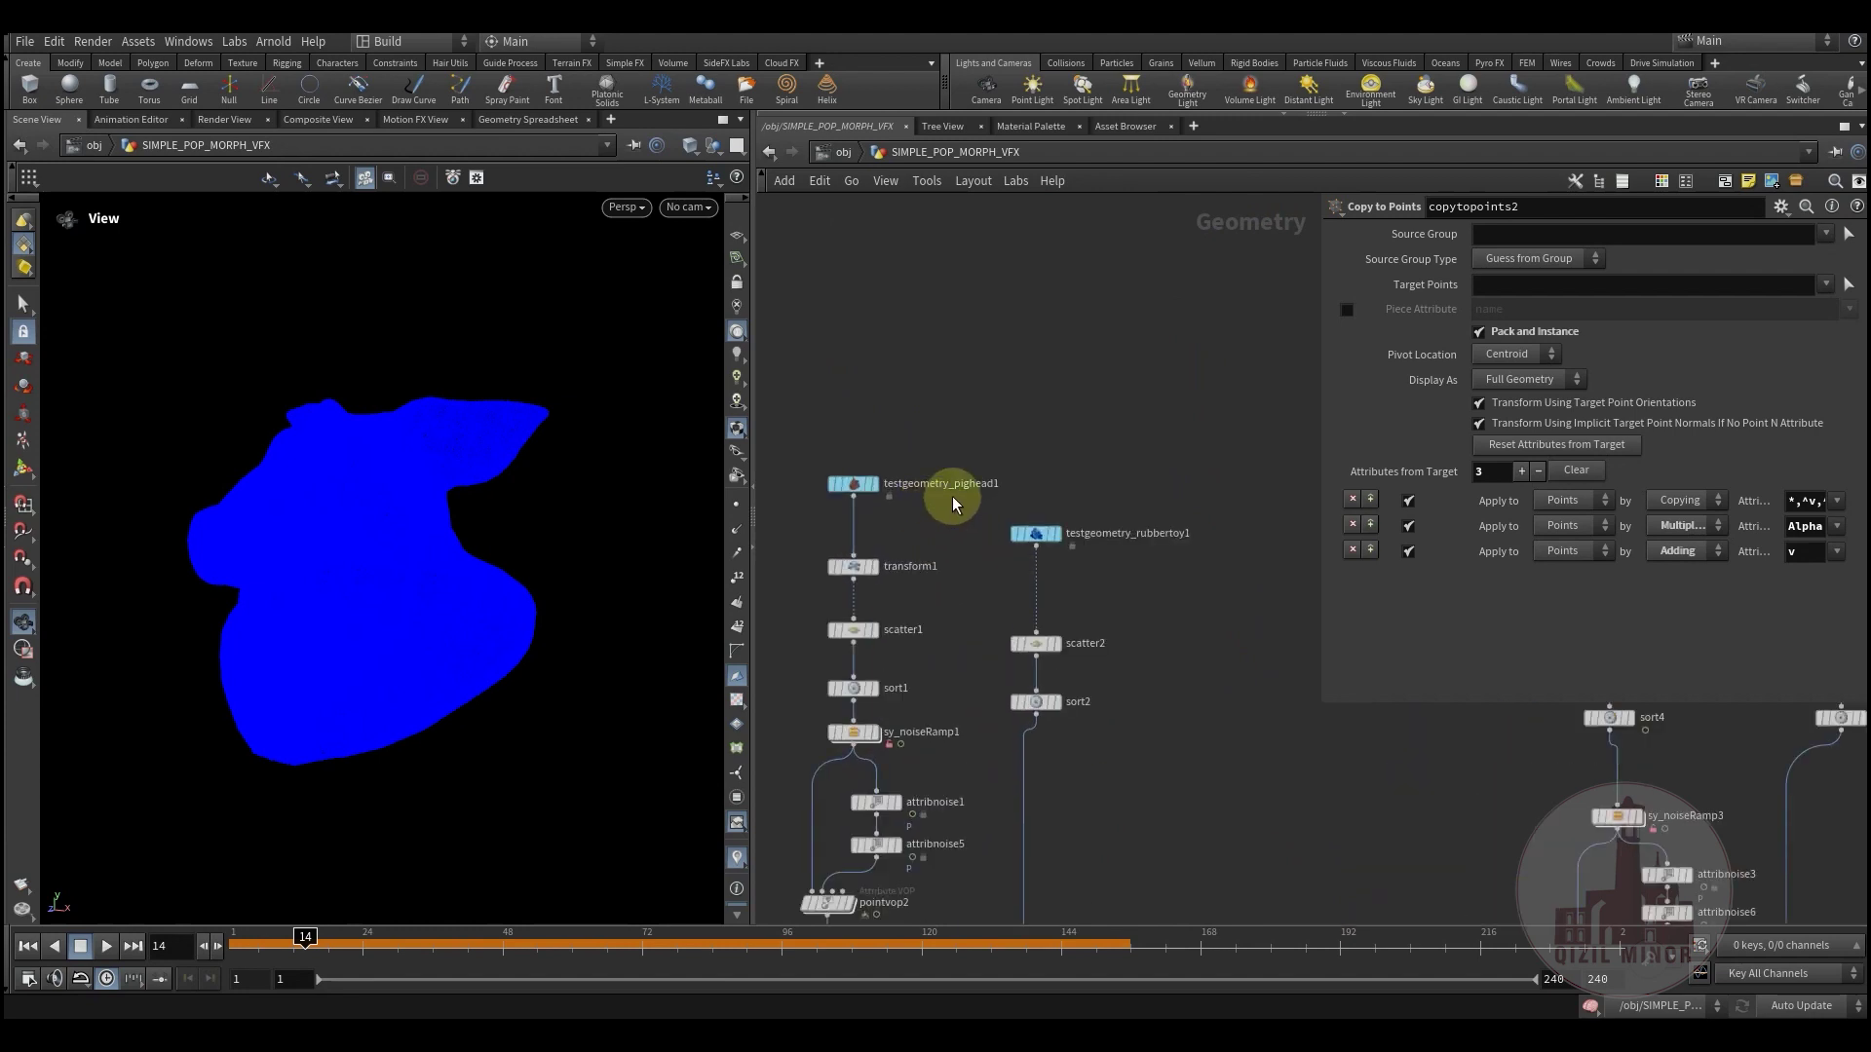
pyautogui.moveTo(943, 524); pyautogui.dragTo(953, 493, button='middle')
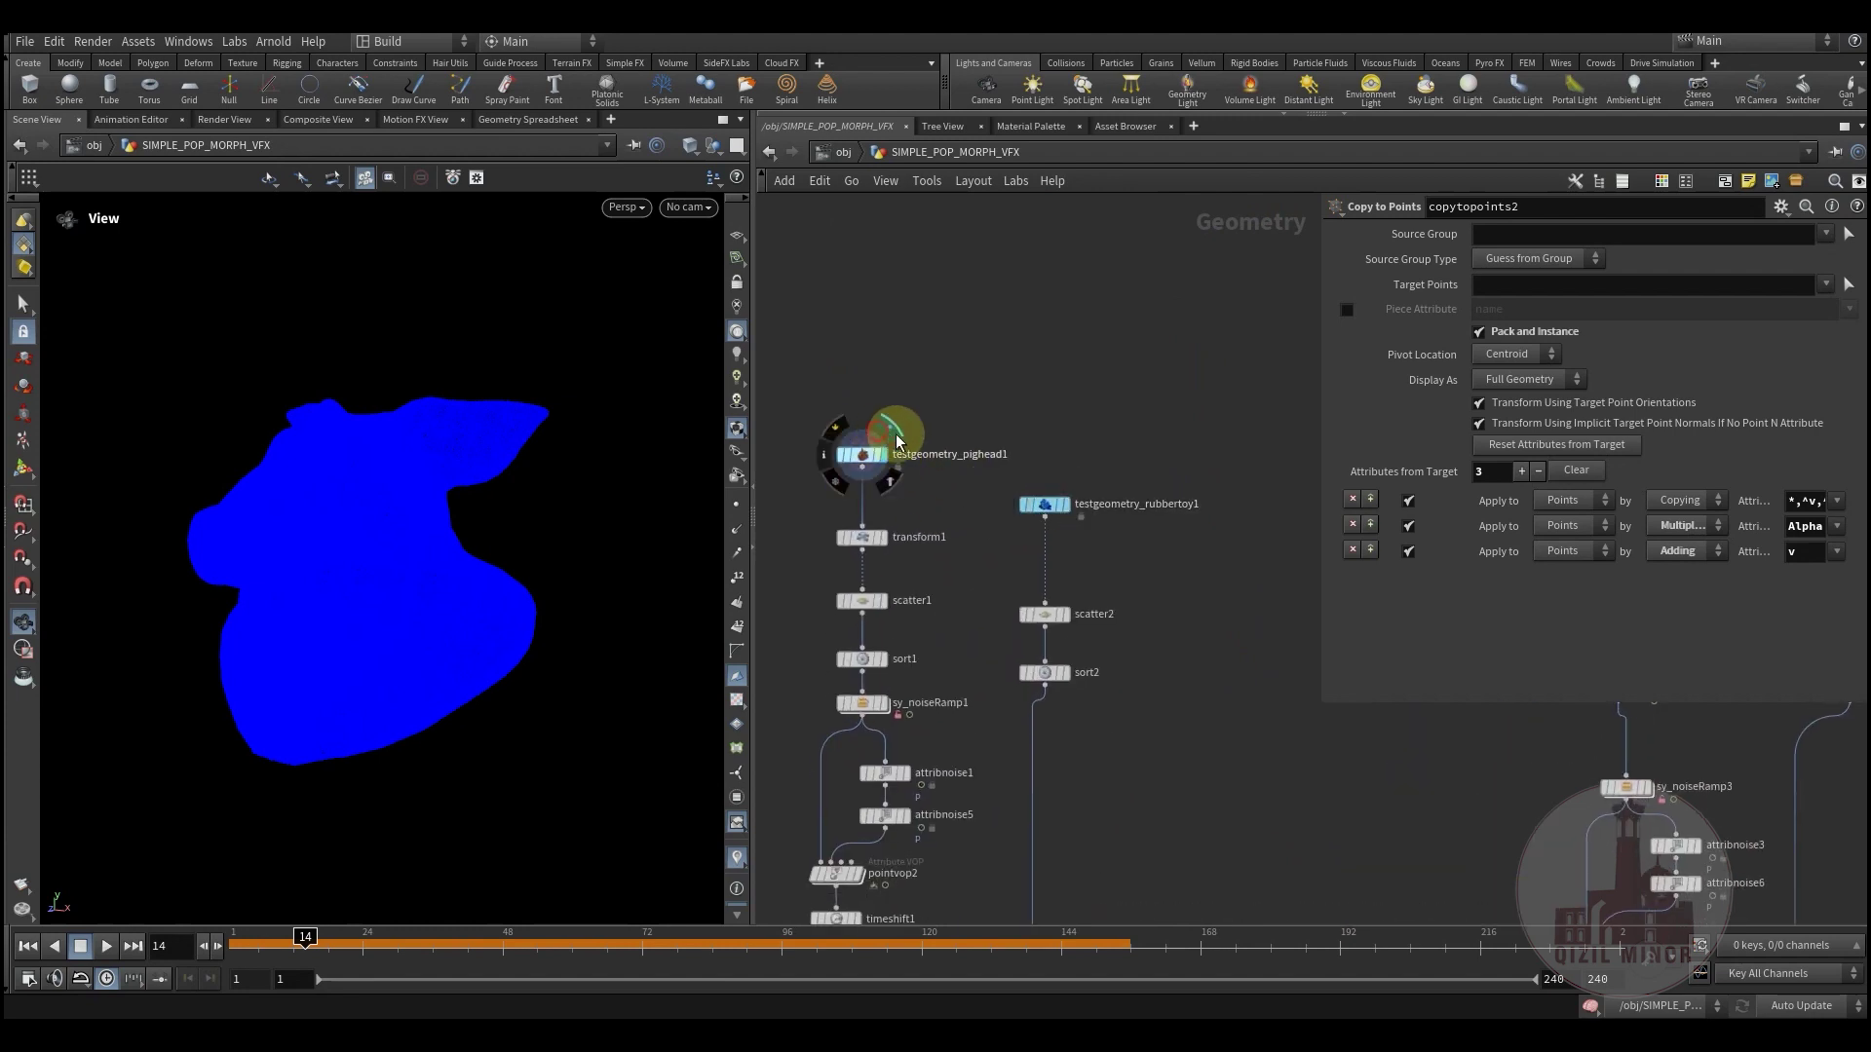
pyautogui.click(896, 440)
pyautogui.moveTo(1064, 529); pyautogui.dragTo(1098, 404, button='middle')
pyautogui.click(1097, 379)
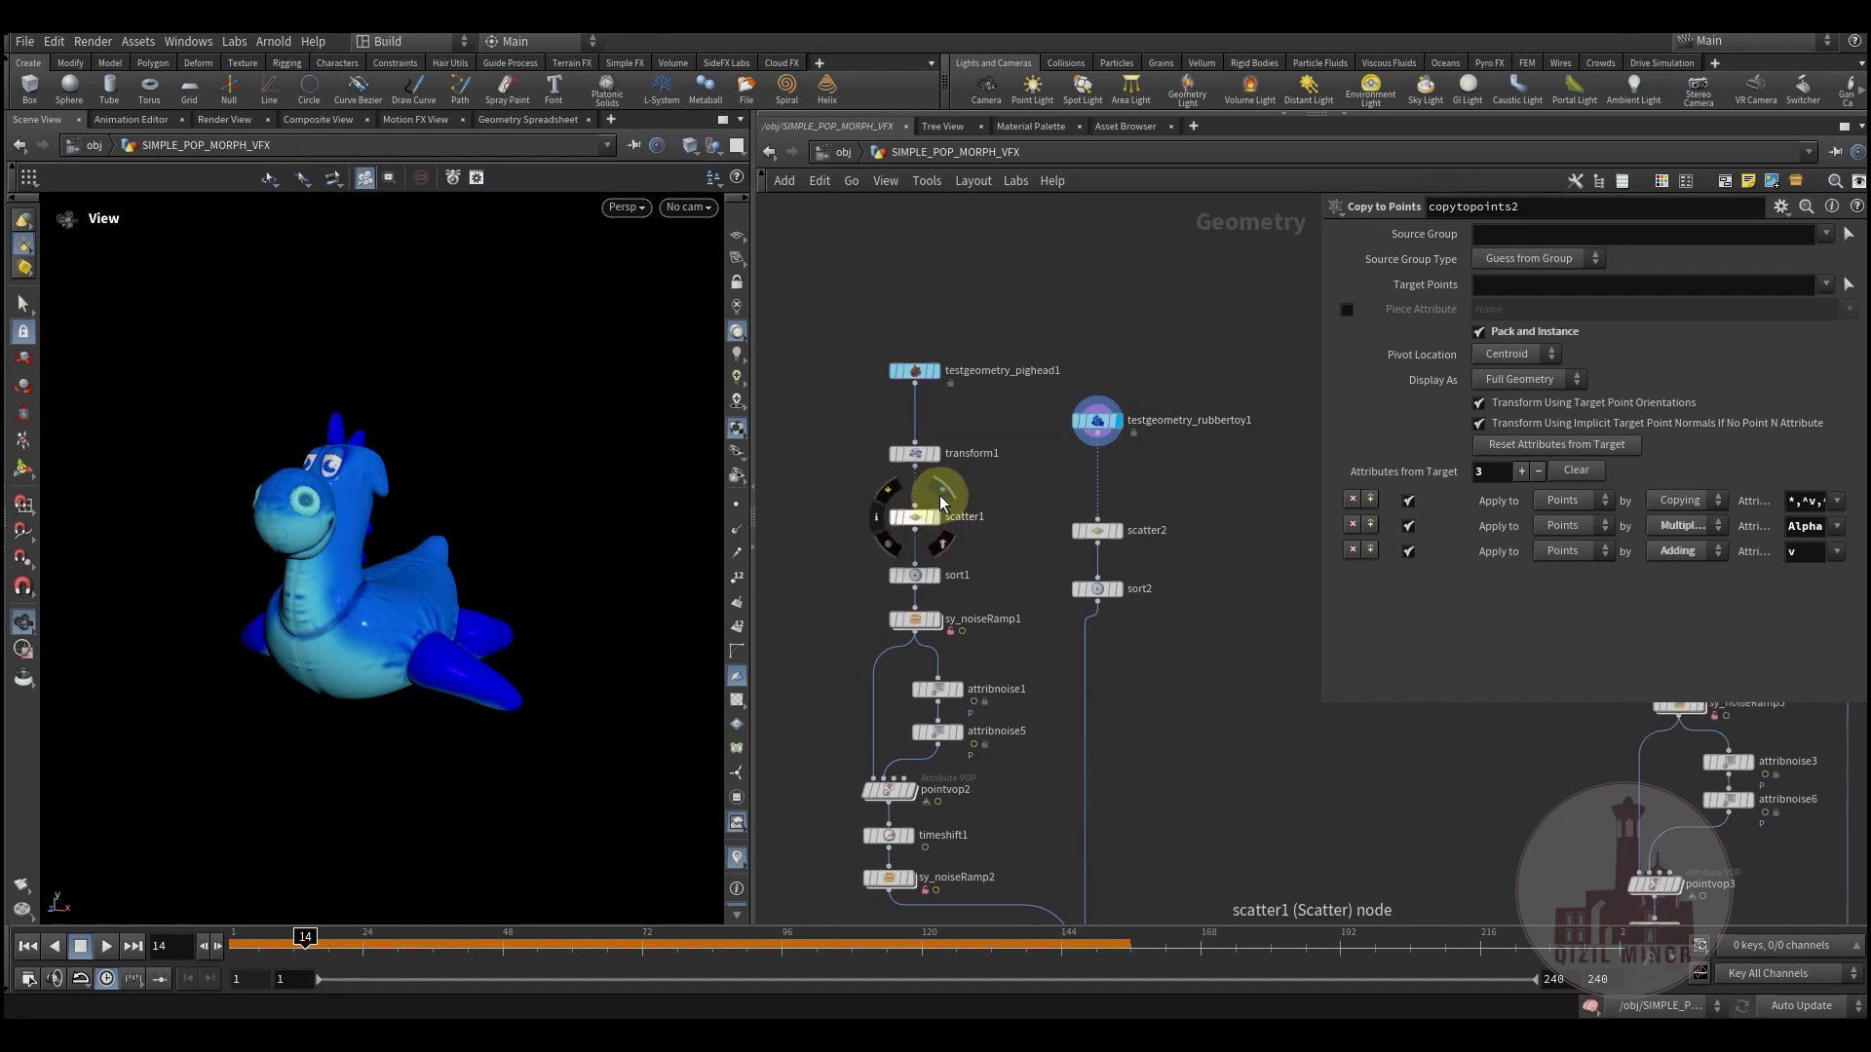
# Step: Display the scattered points of the pig head at scatter1 and of the rubber toy at scatter2
pyautogui.click(940, 495)
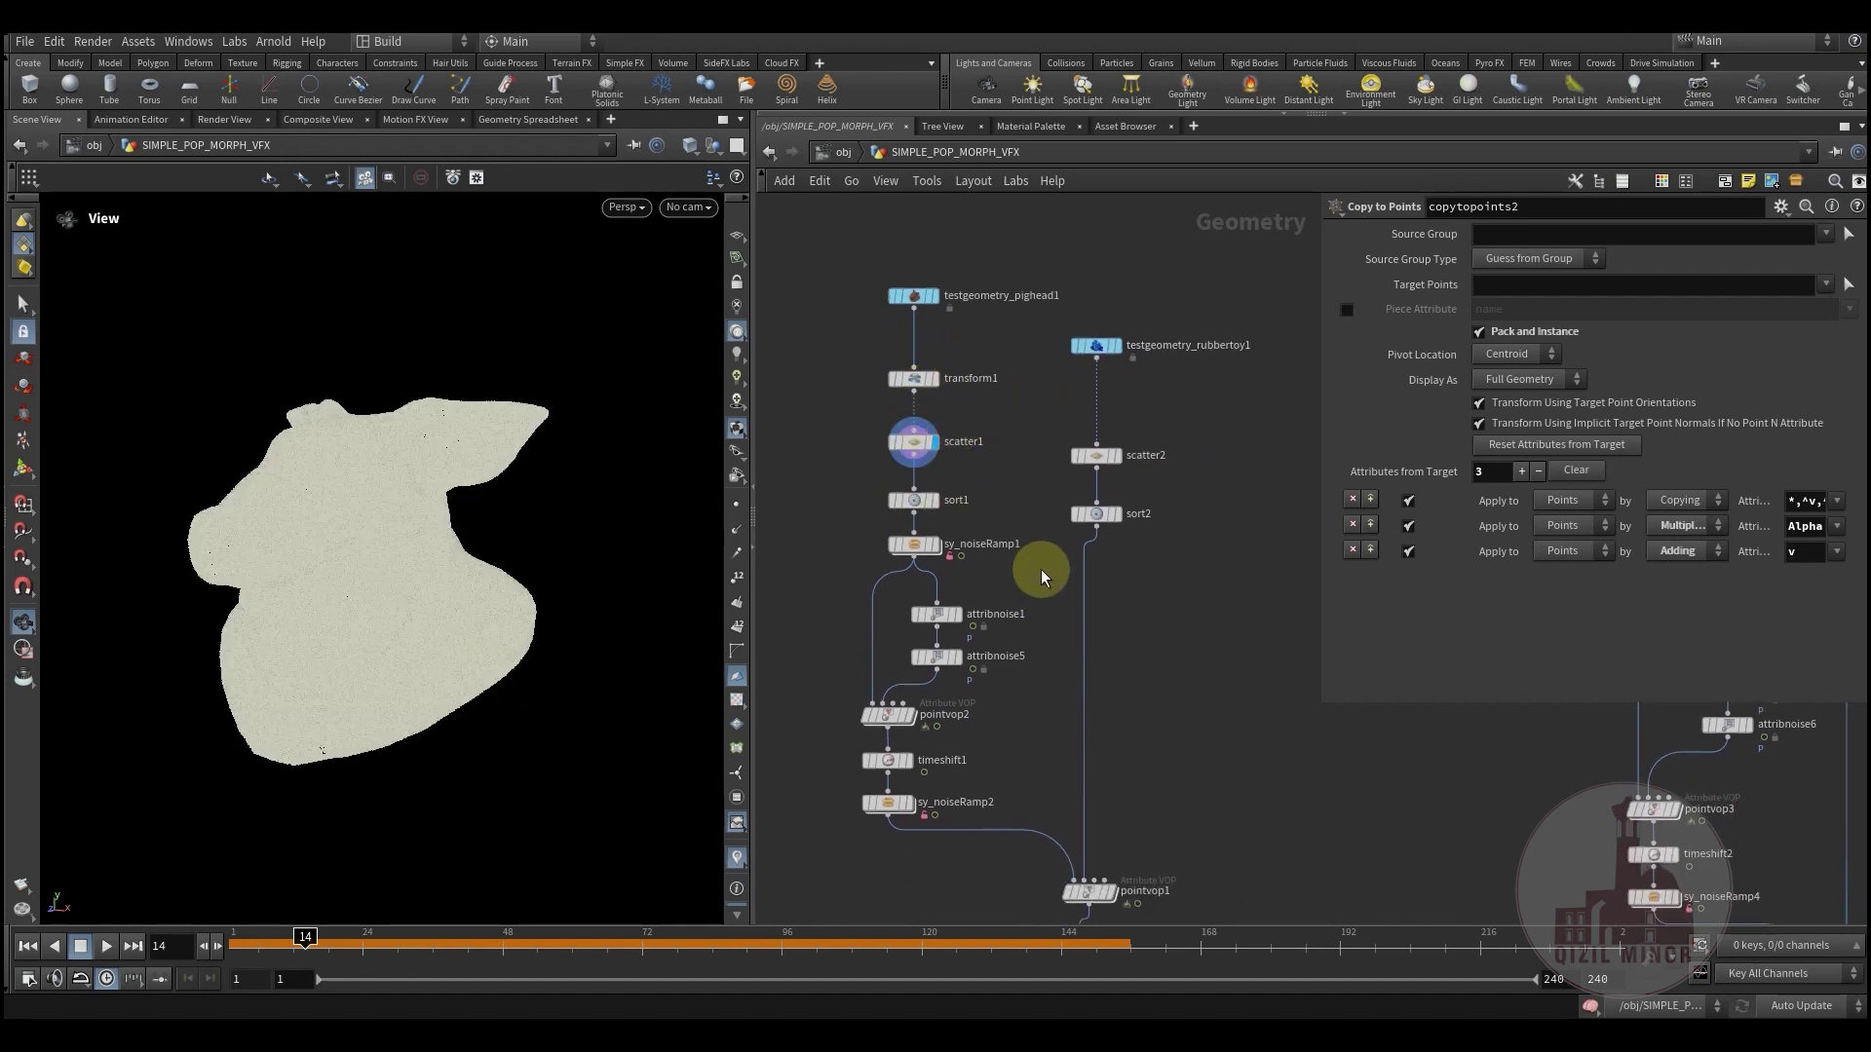
pyautogui.moveTo(1041, 569)
pyautogui.mouseDown(button='middle')
pyautogui.moveTo(1044, 535)
pyautogui.moveTo(1047, 574)
pyautogui.mouseUp(button='middle')
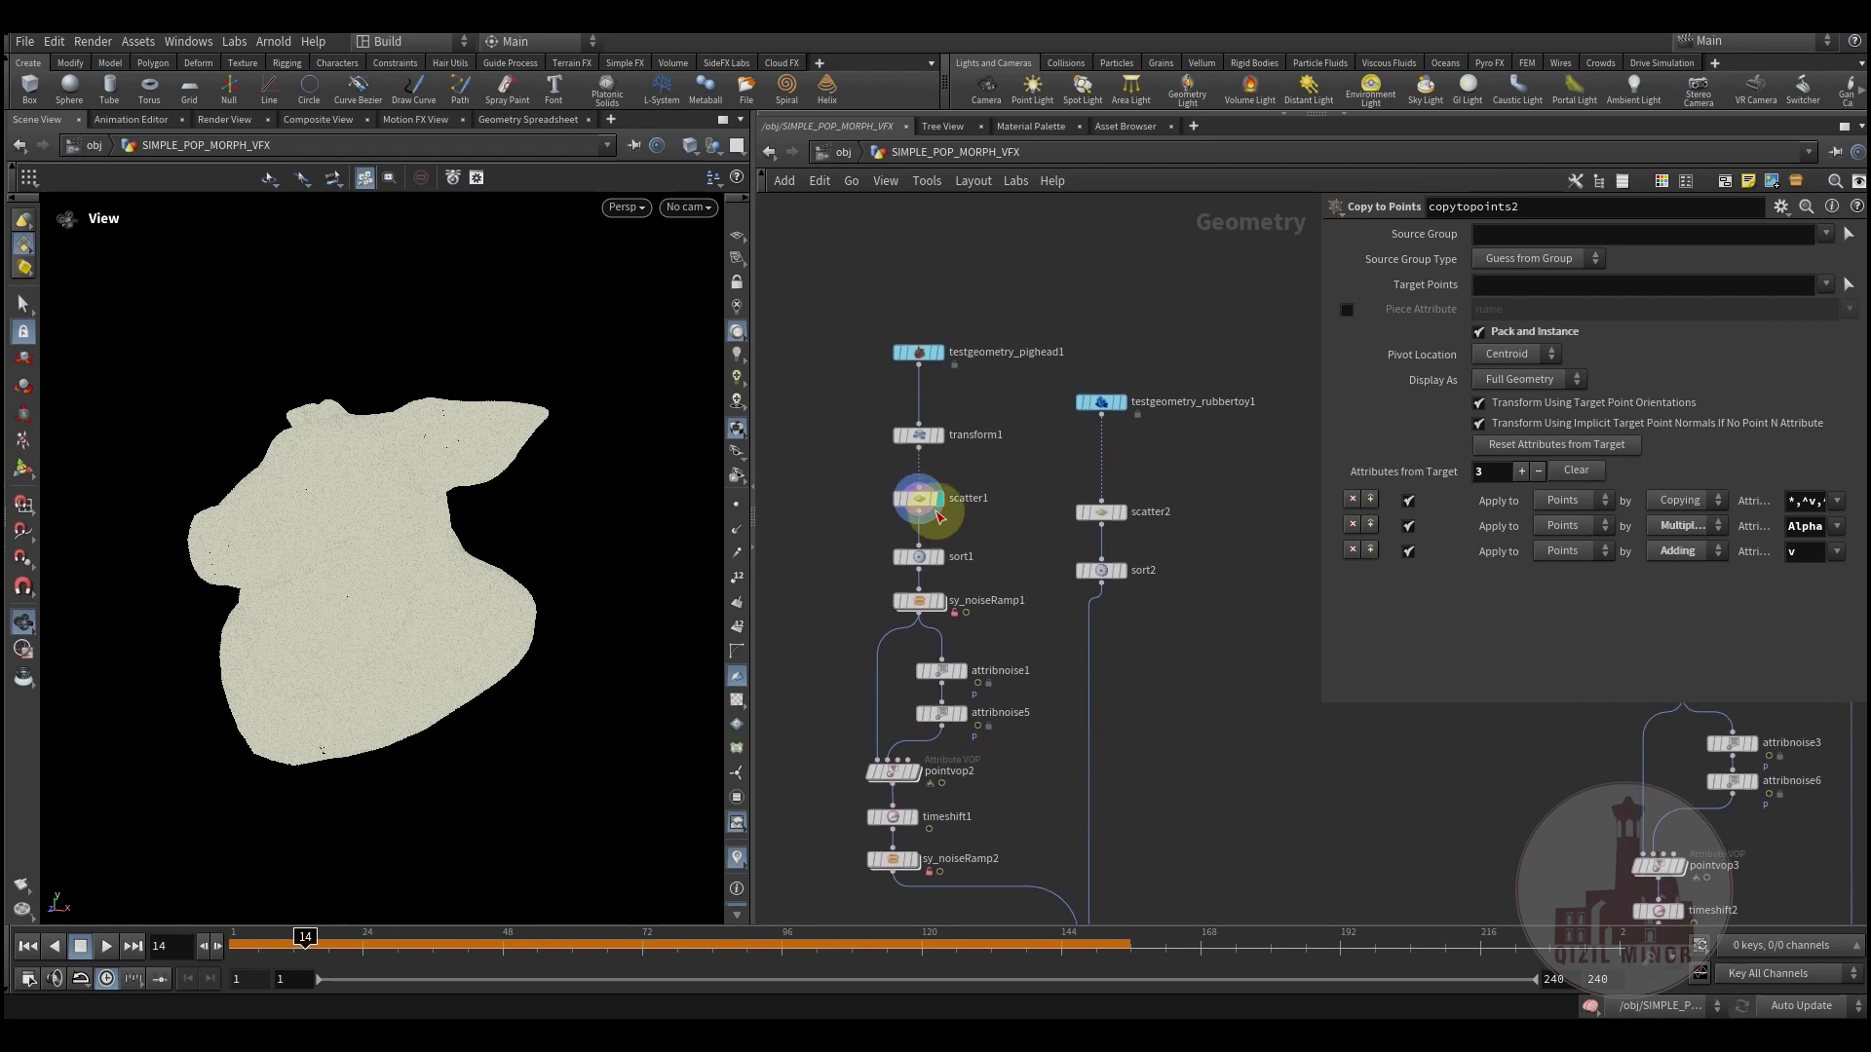
pyautogui.click(1126, 495)
pyautogui.moveTo(1093, 508); pyautogui.dragTo(1096, 438, button='middle')
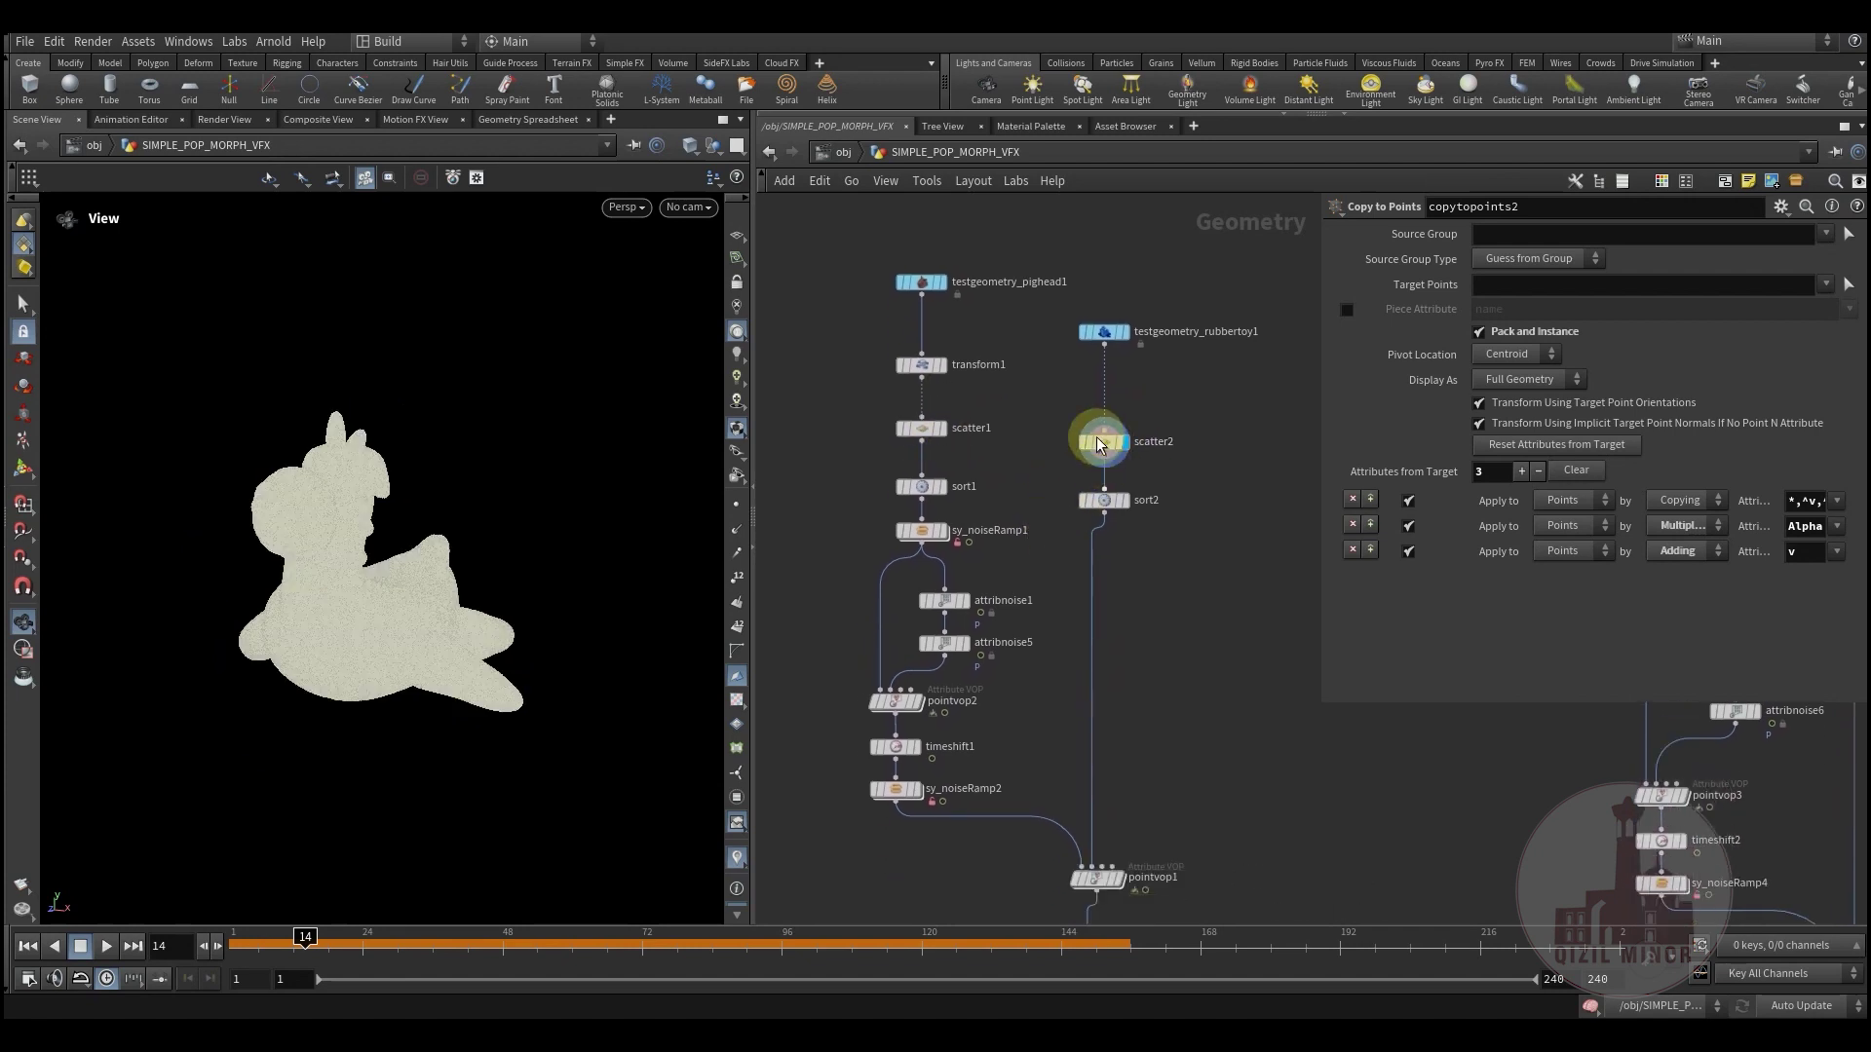
# Step: Compare the parameters of the scatter1 and scatter2 nodes, including their forced total counts
pyautogui.click(931, 430)
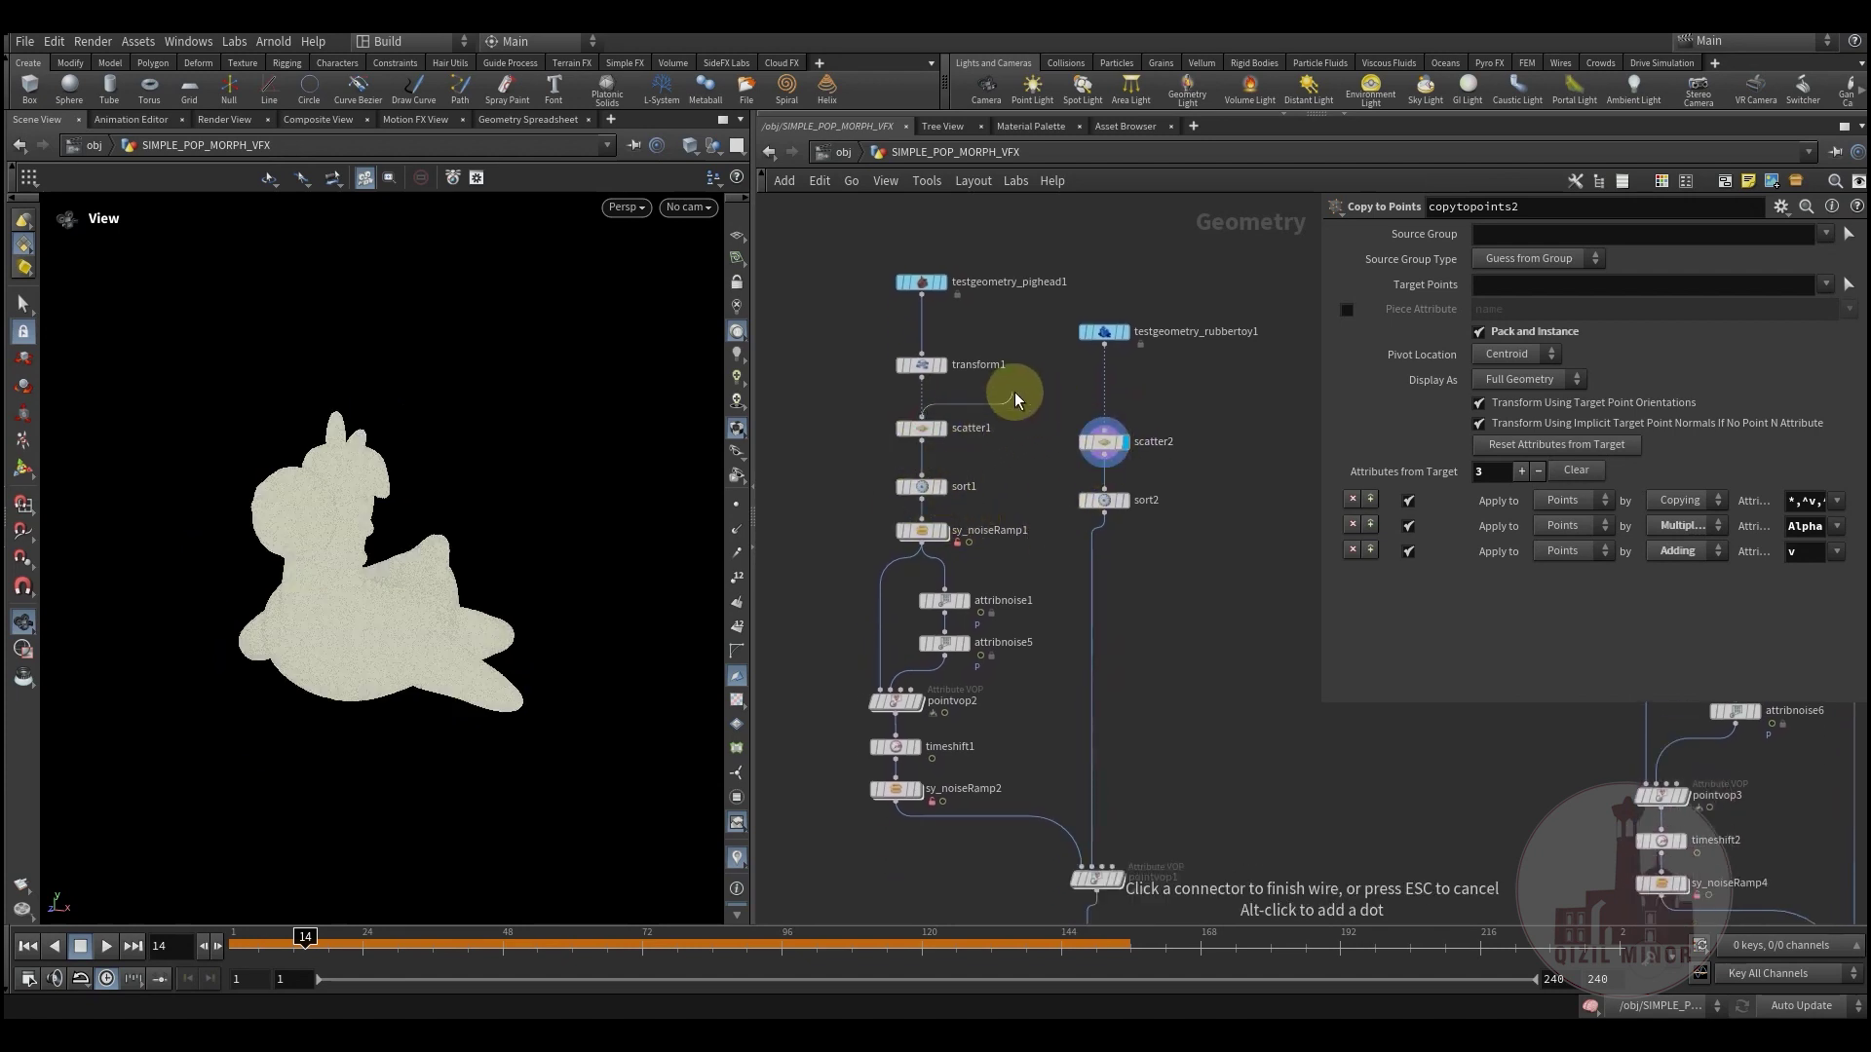
pyautogui.click(926, 436)
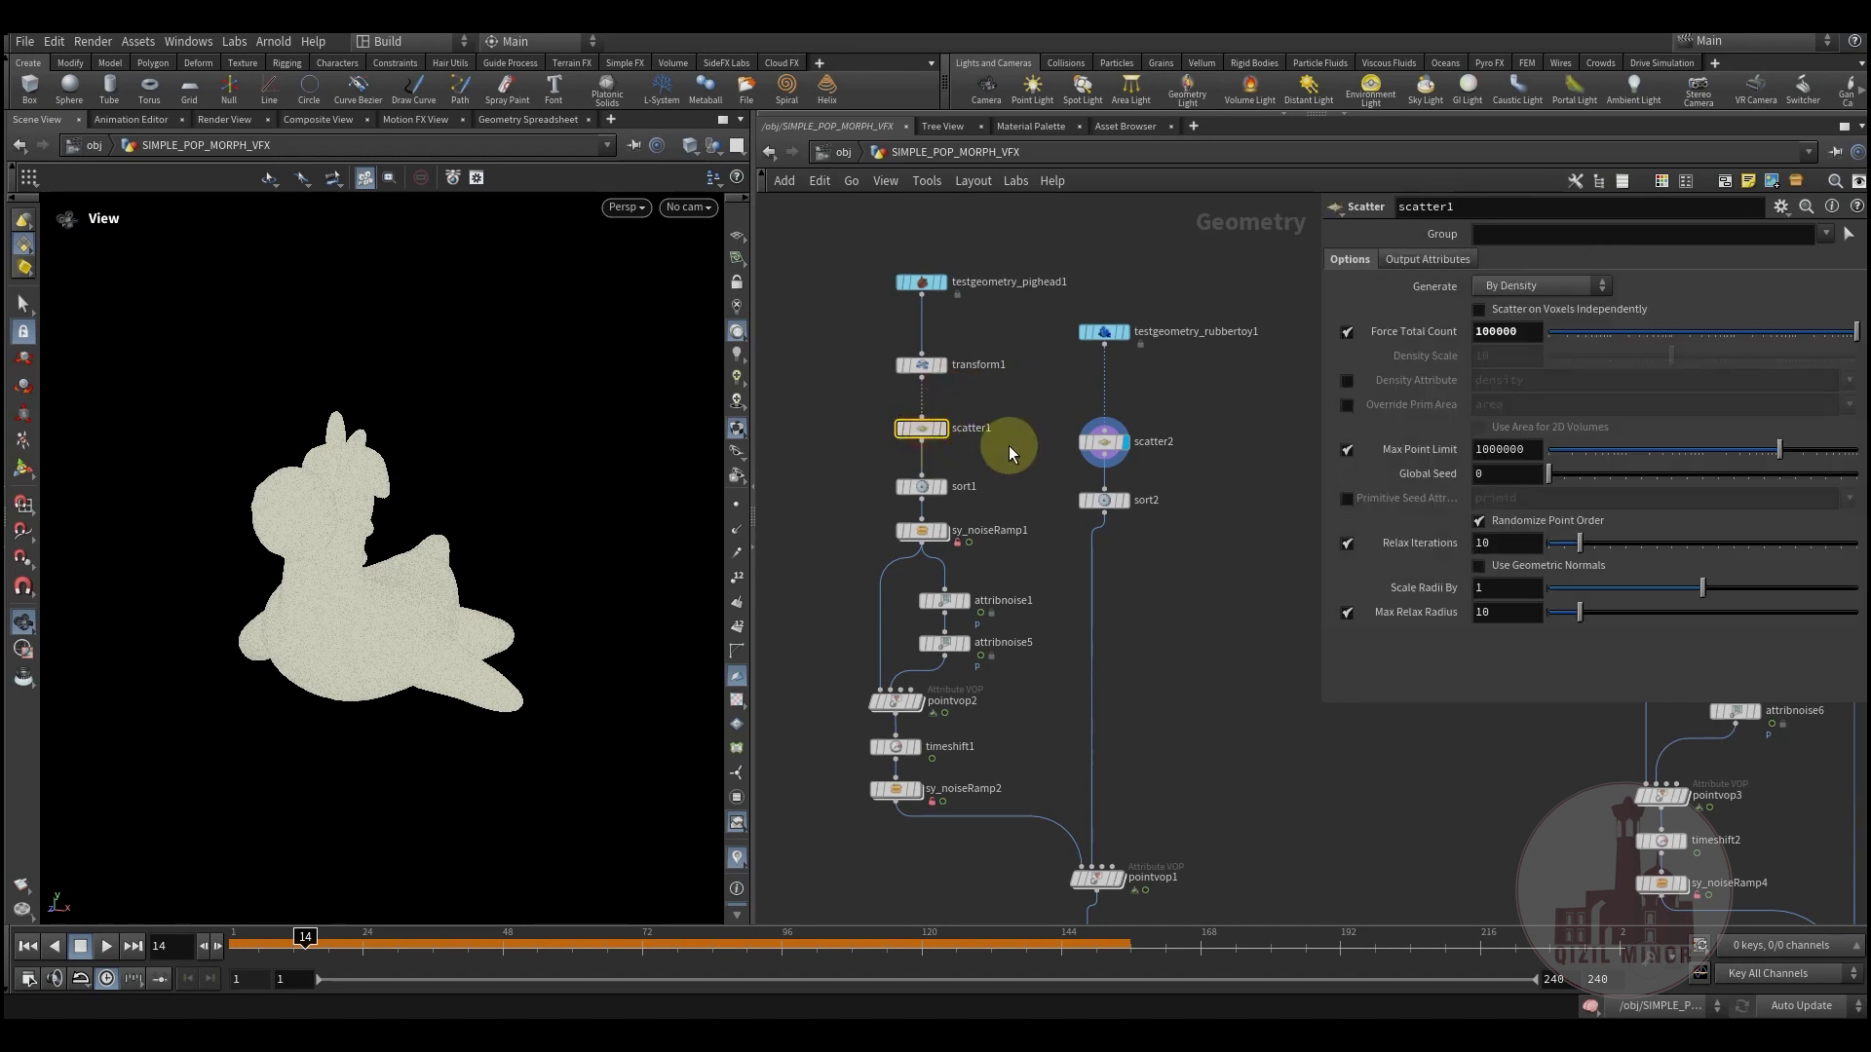
pyautogui.click(1106, 451)
pyautogui.moveTo(1045, 423); pyautogui.dragTo(1046, 413, button='middle')
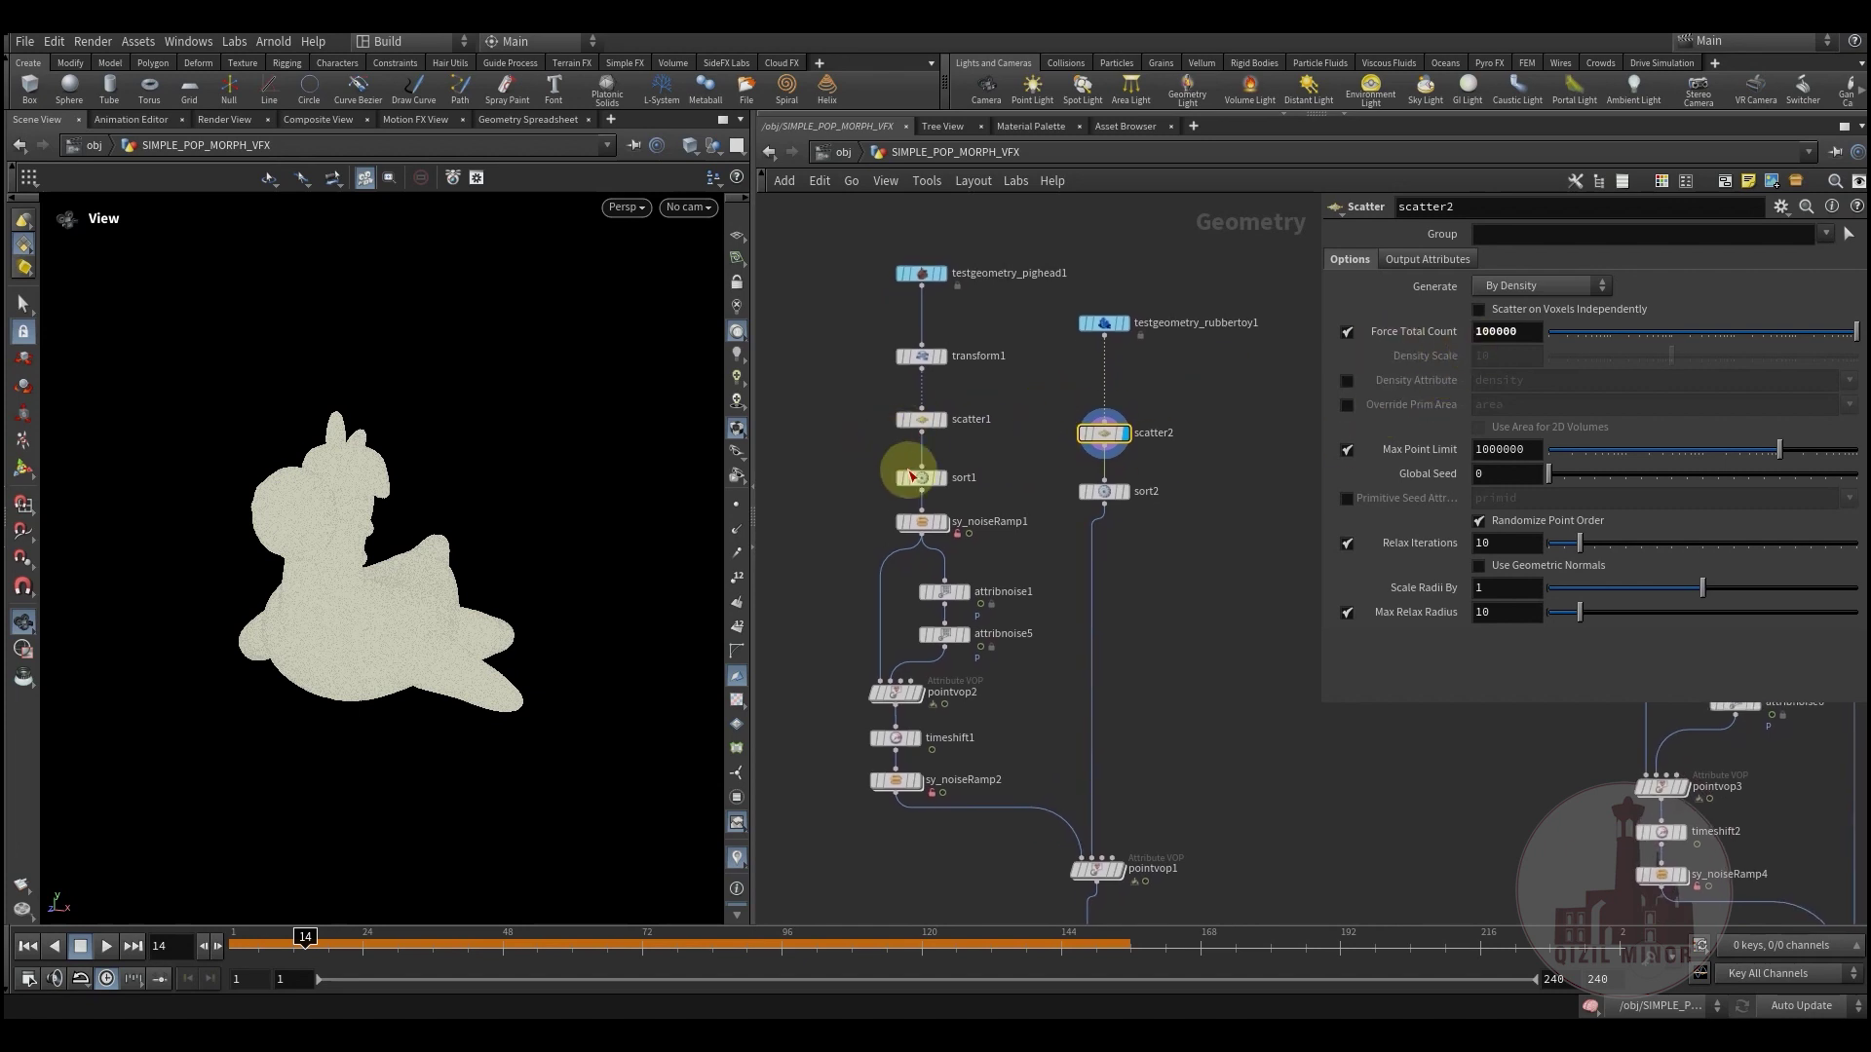
# Step: Align scatter2 and sort2 with the matching nodes of the pig head branch and open sort2's parameters
pyautogui.moveTo(925, 487)
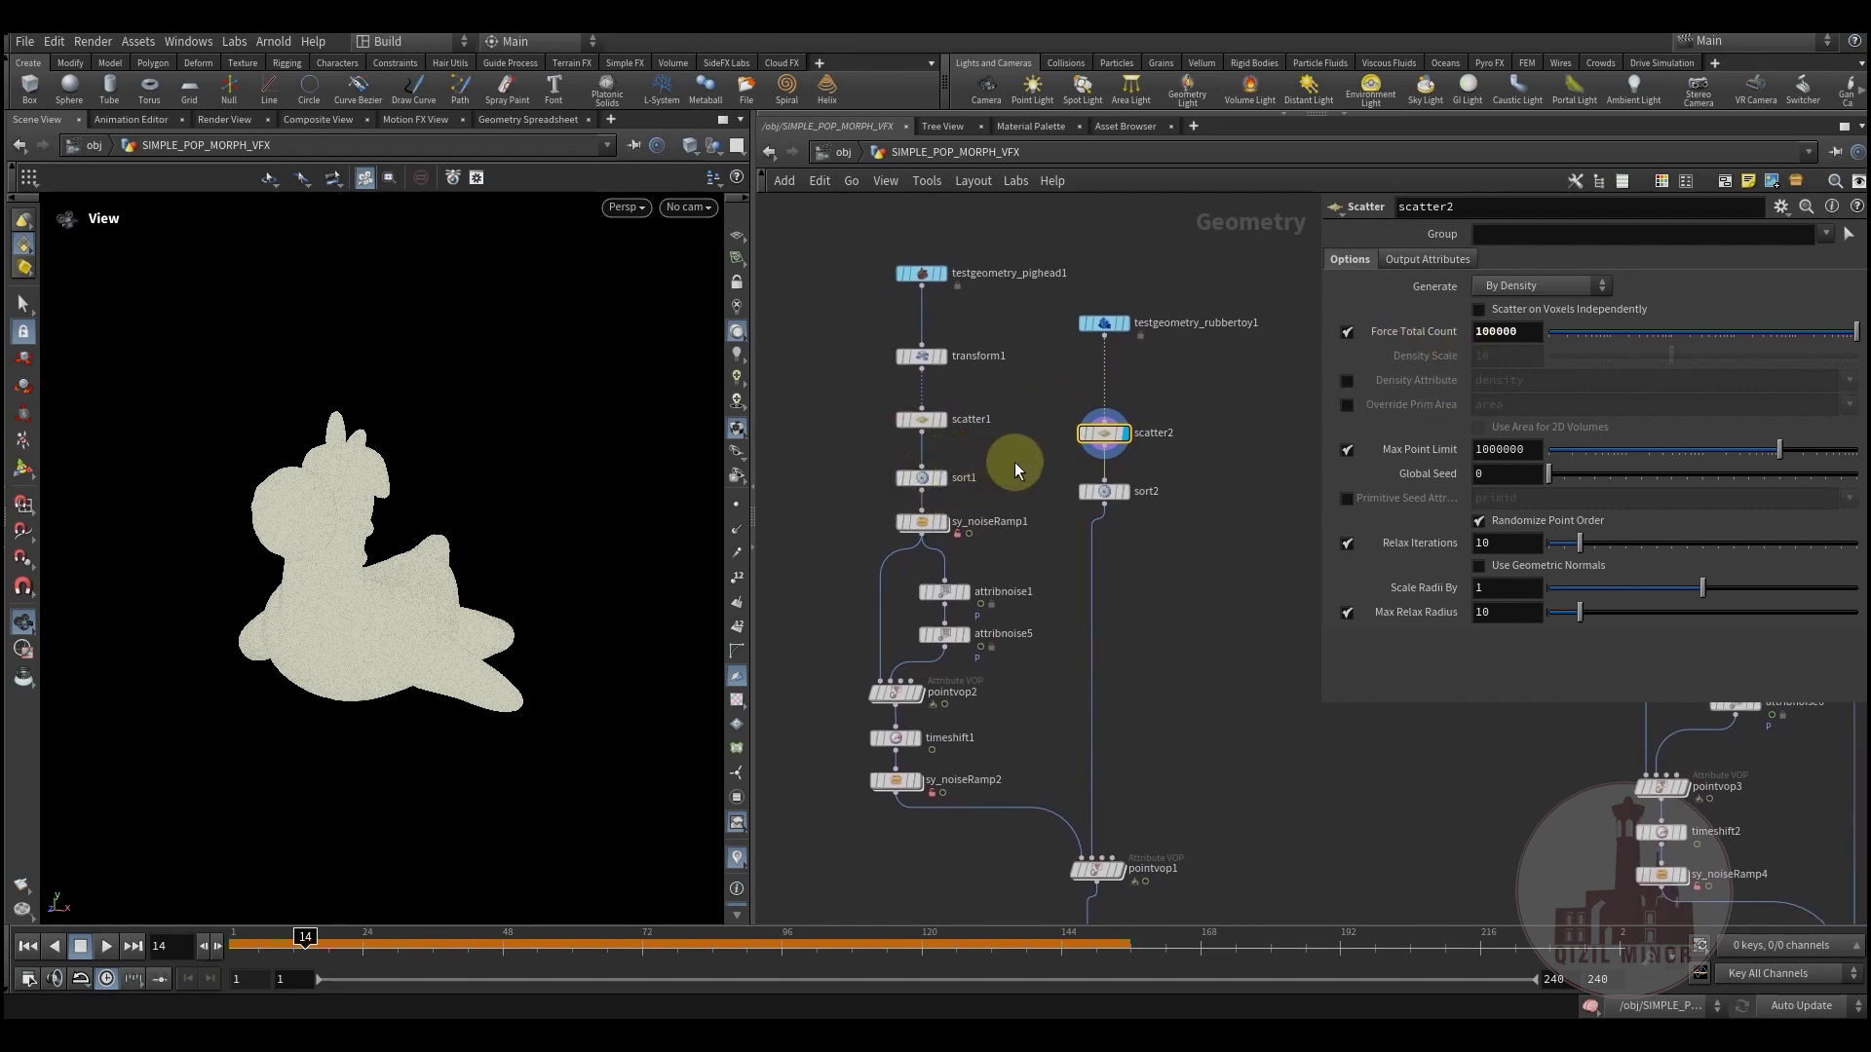
pyautogui.moveTo(1098, 453); pyautogui.dragTo(1103, 430)
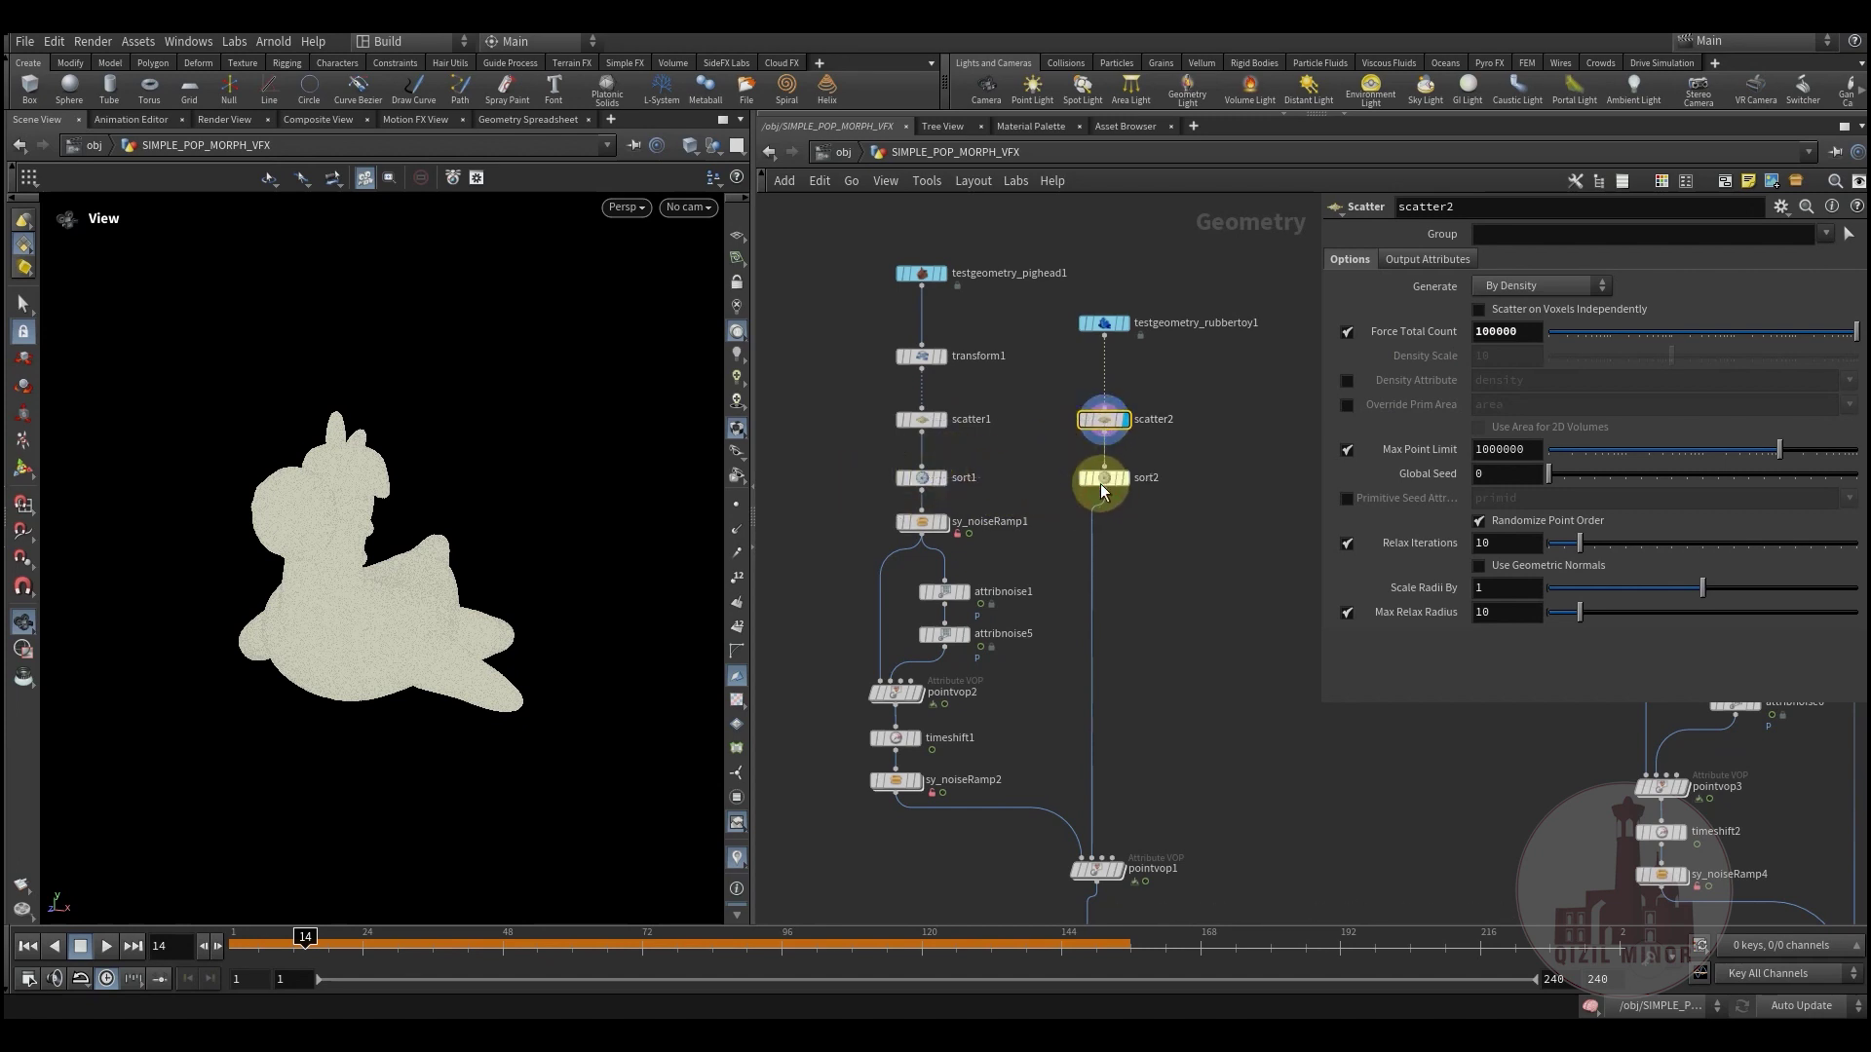
pyautogui.click(920, 480)
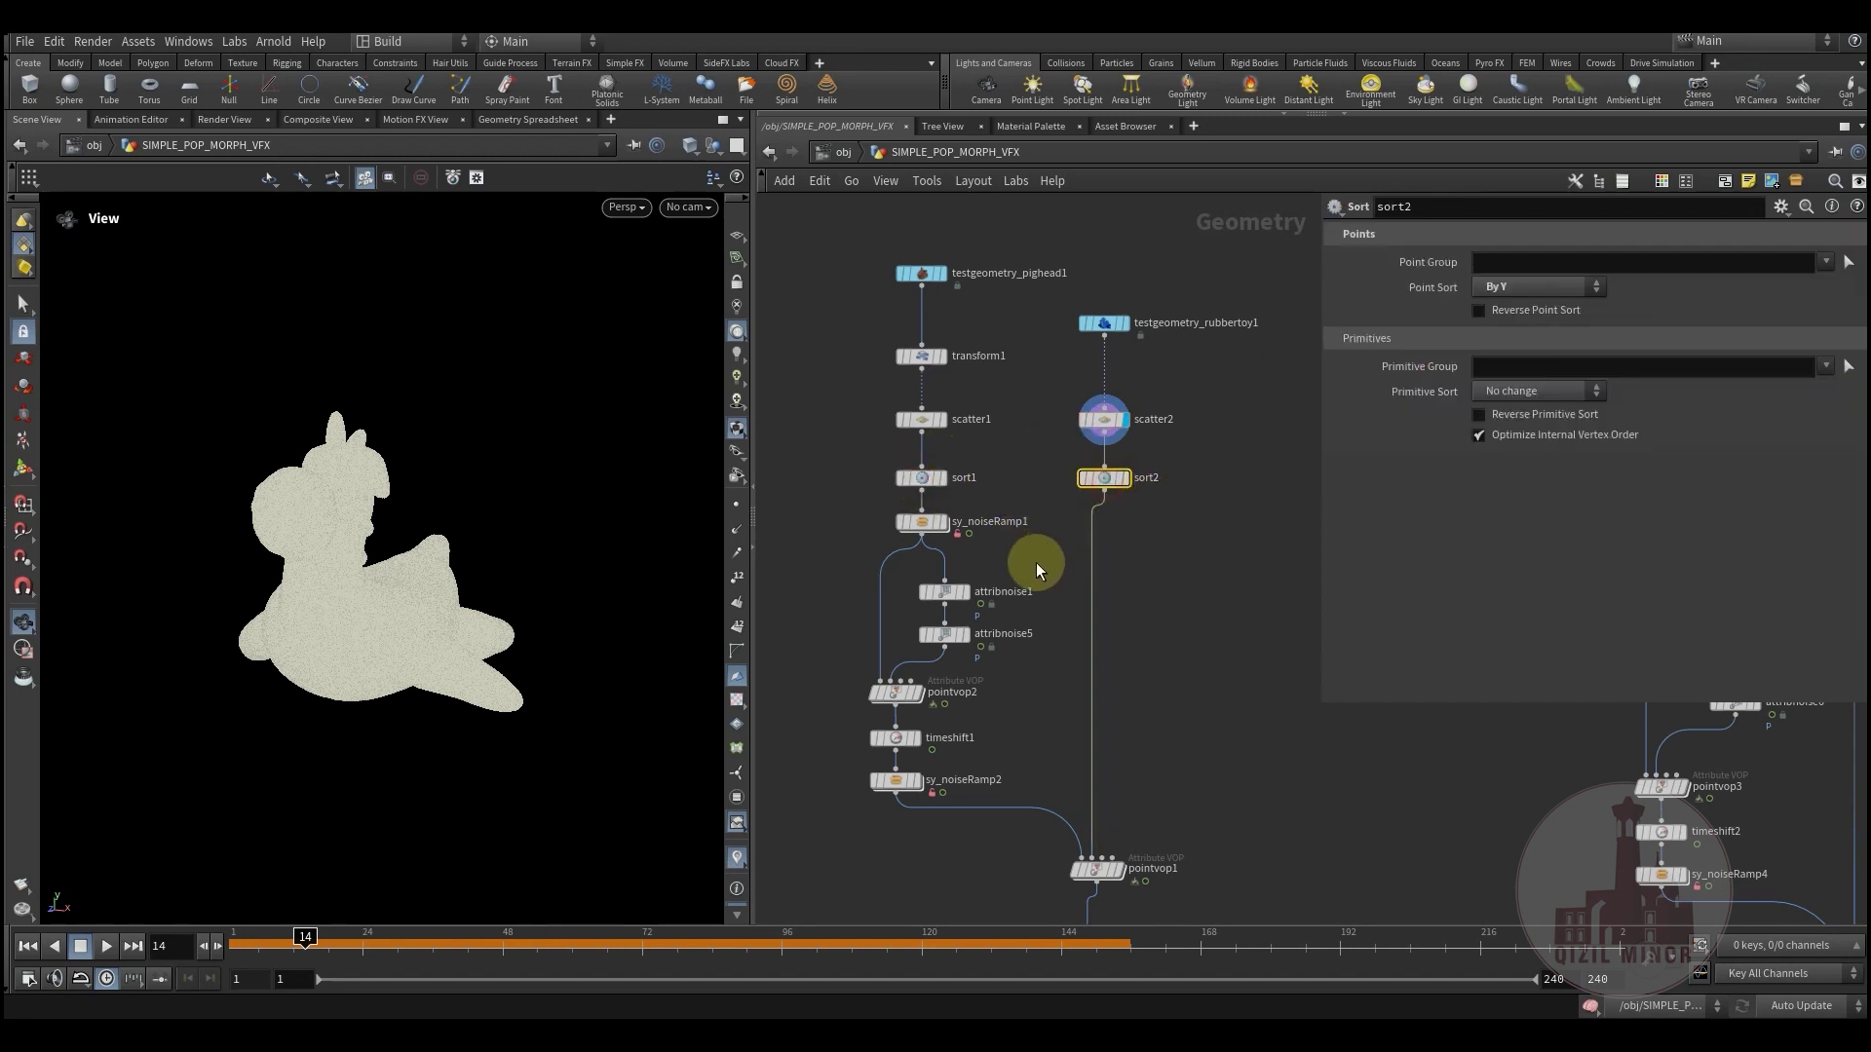
pyautogui.moveTo(1037, 563); pyautogui.dragTo(1043, 530, button='middle')
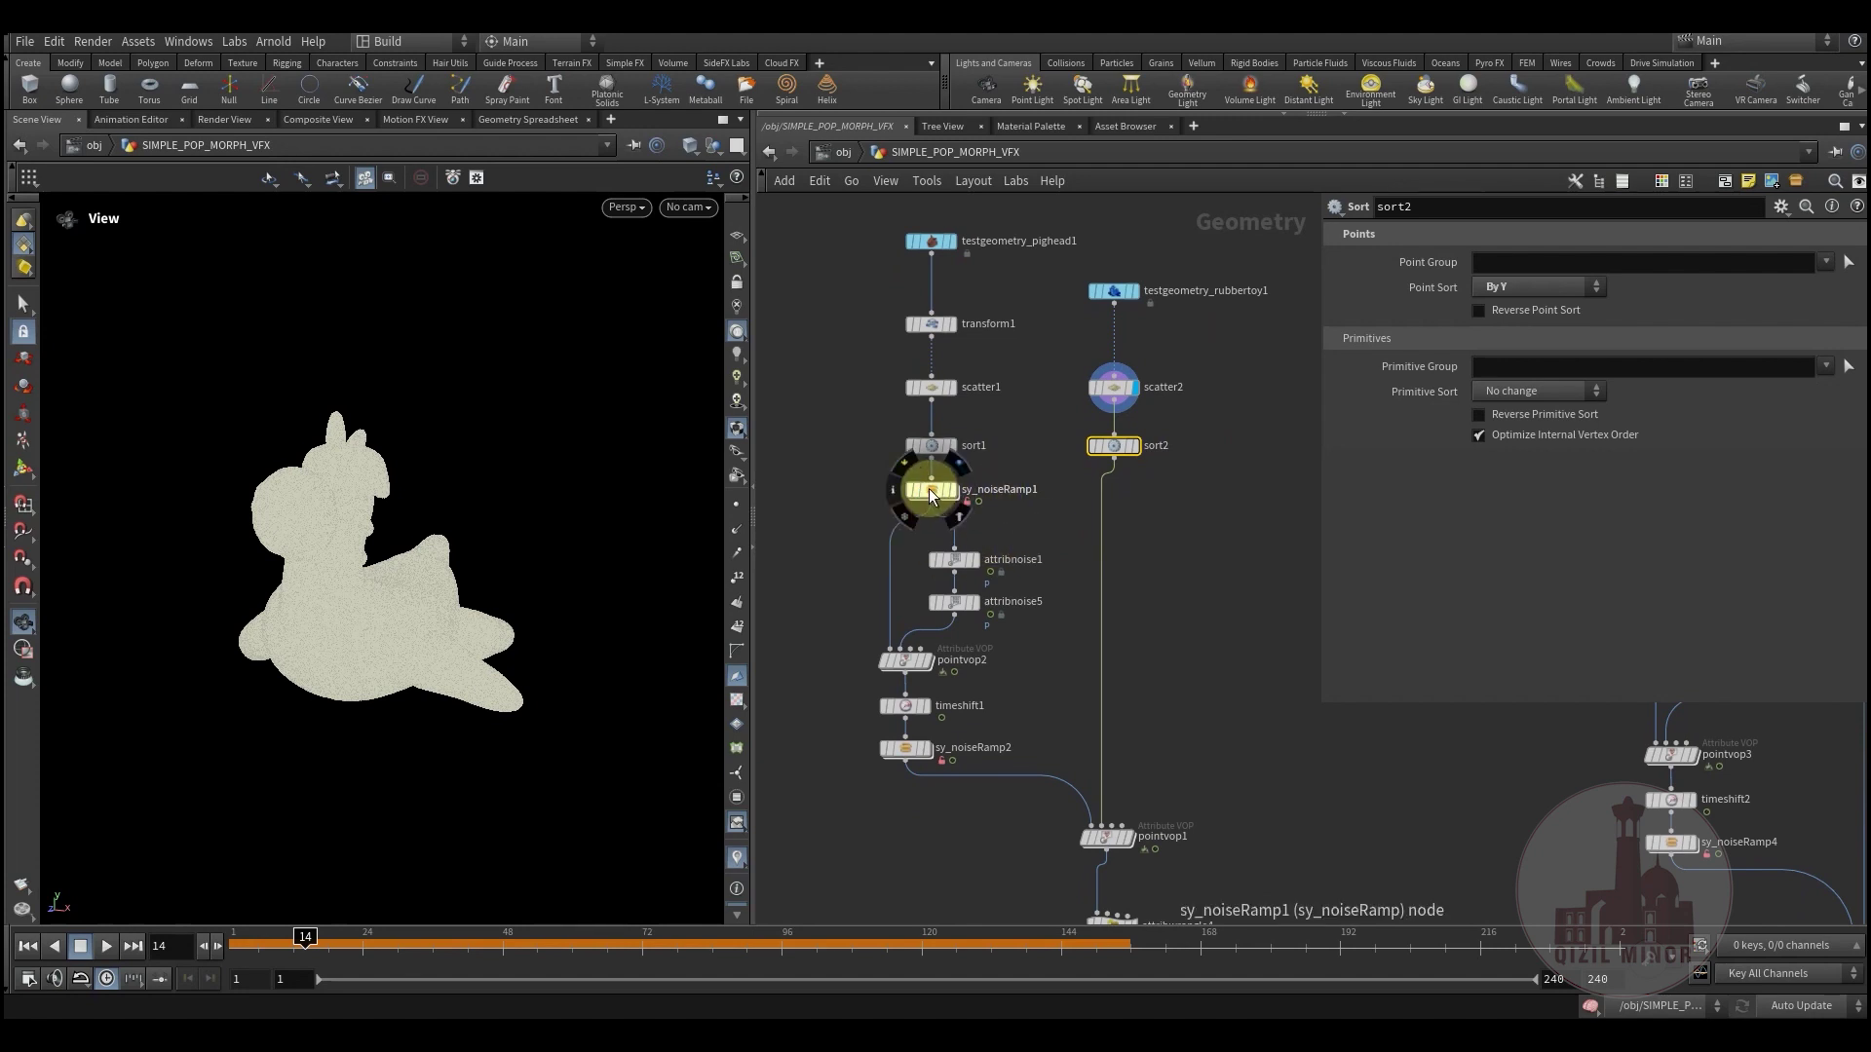
# Step: Display the output of the sy_noiseRamp1 node below sort1 in the viewport
pyautogui.moveTo(933, 489); pyautogui.dragTo(933, 498)
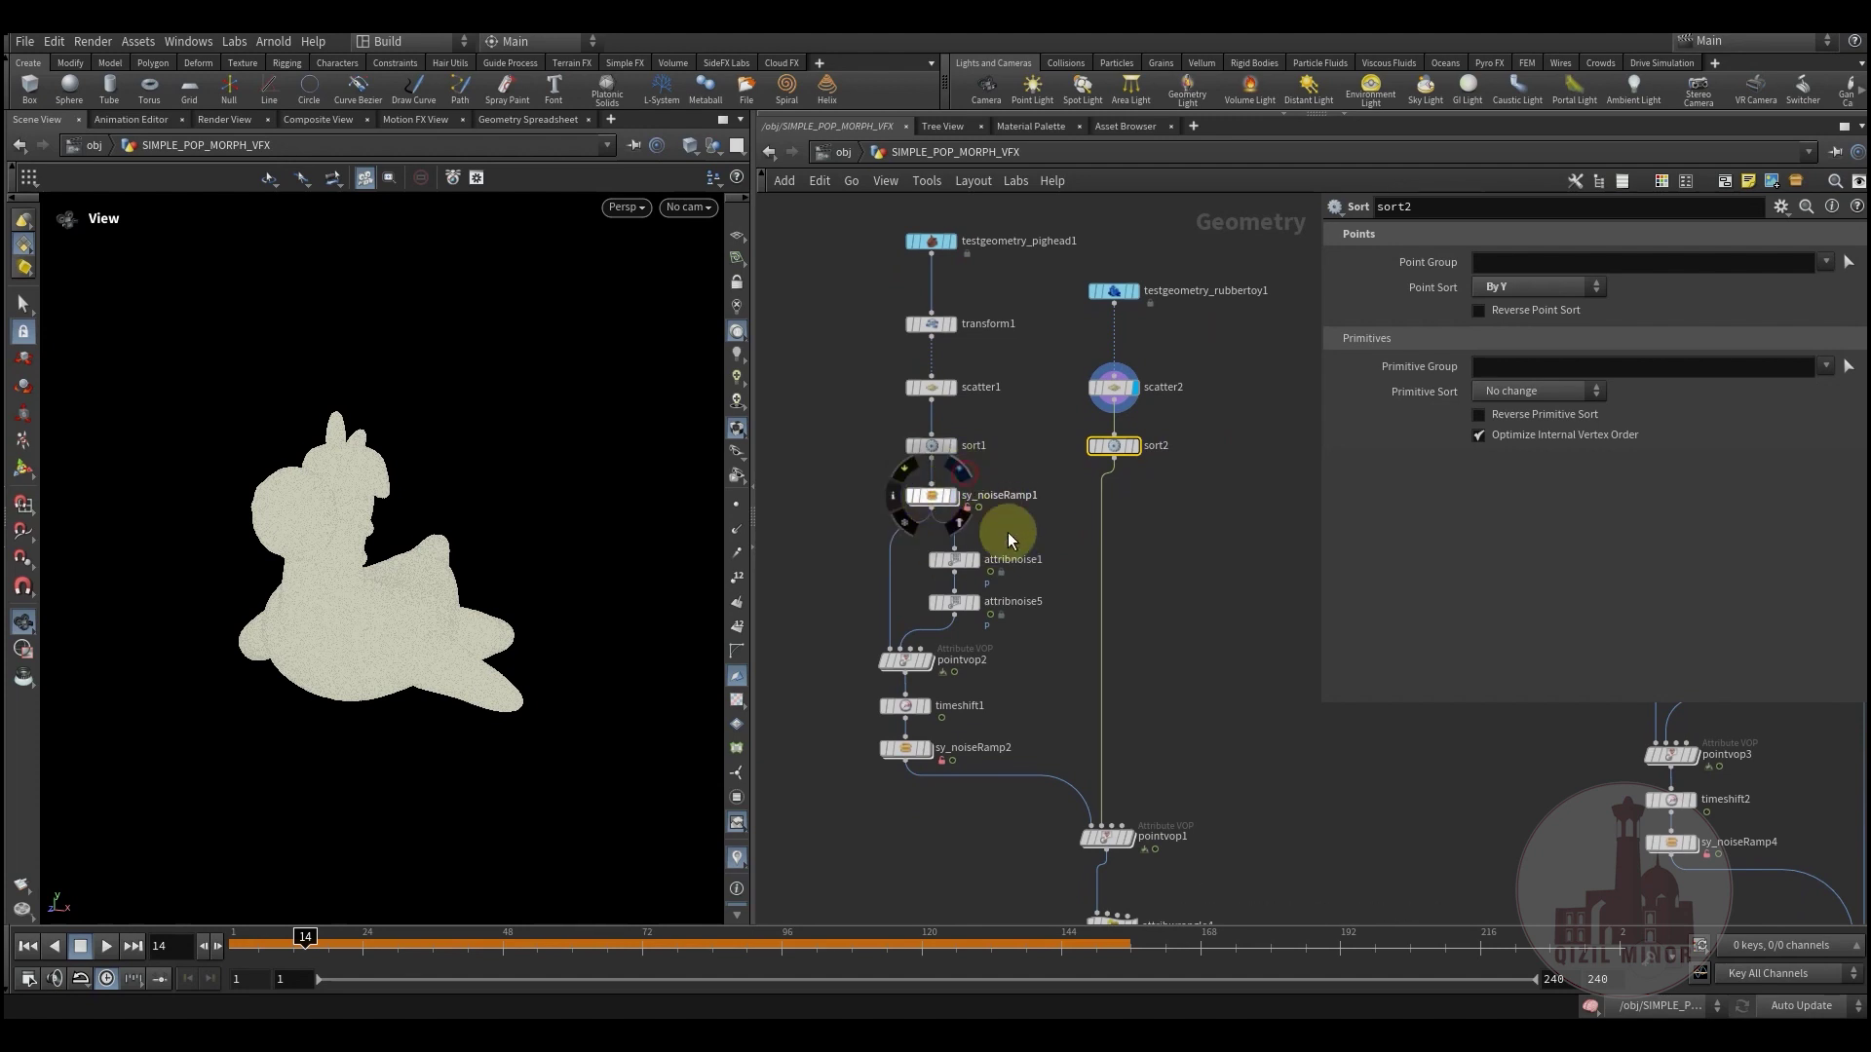
pyautogui.press('r')
pyautogui.click(1046, 524)
pyautogui.moveTo(1048, 517); pyautogui.dragTo(1042, 511, button='middle')
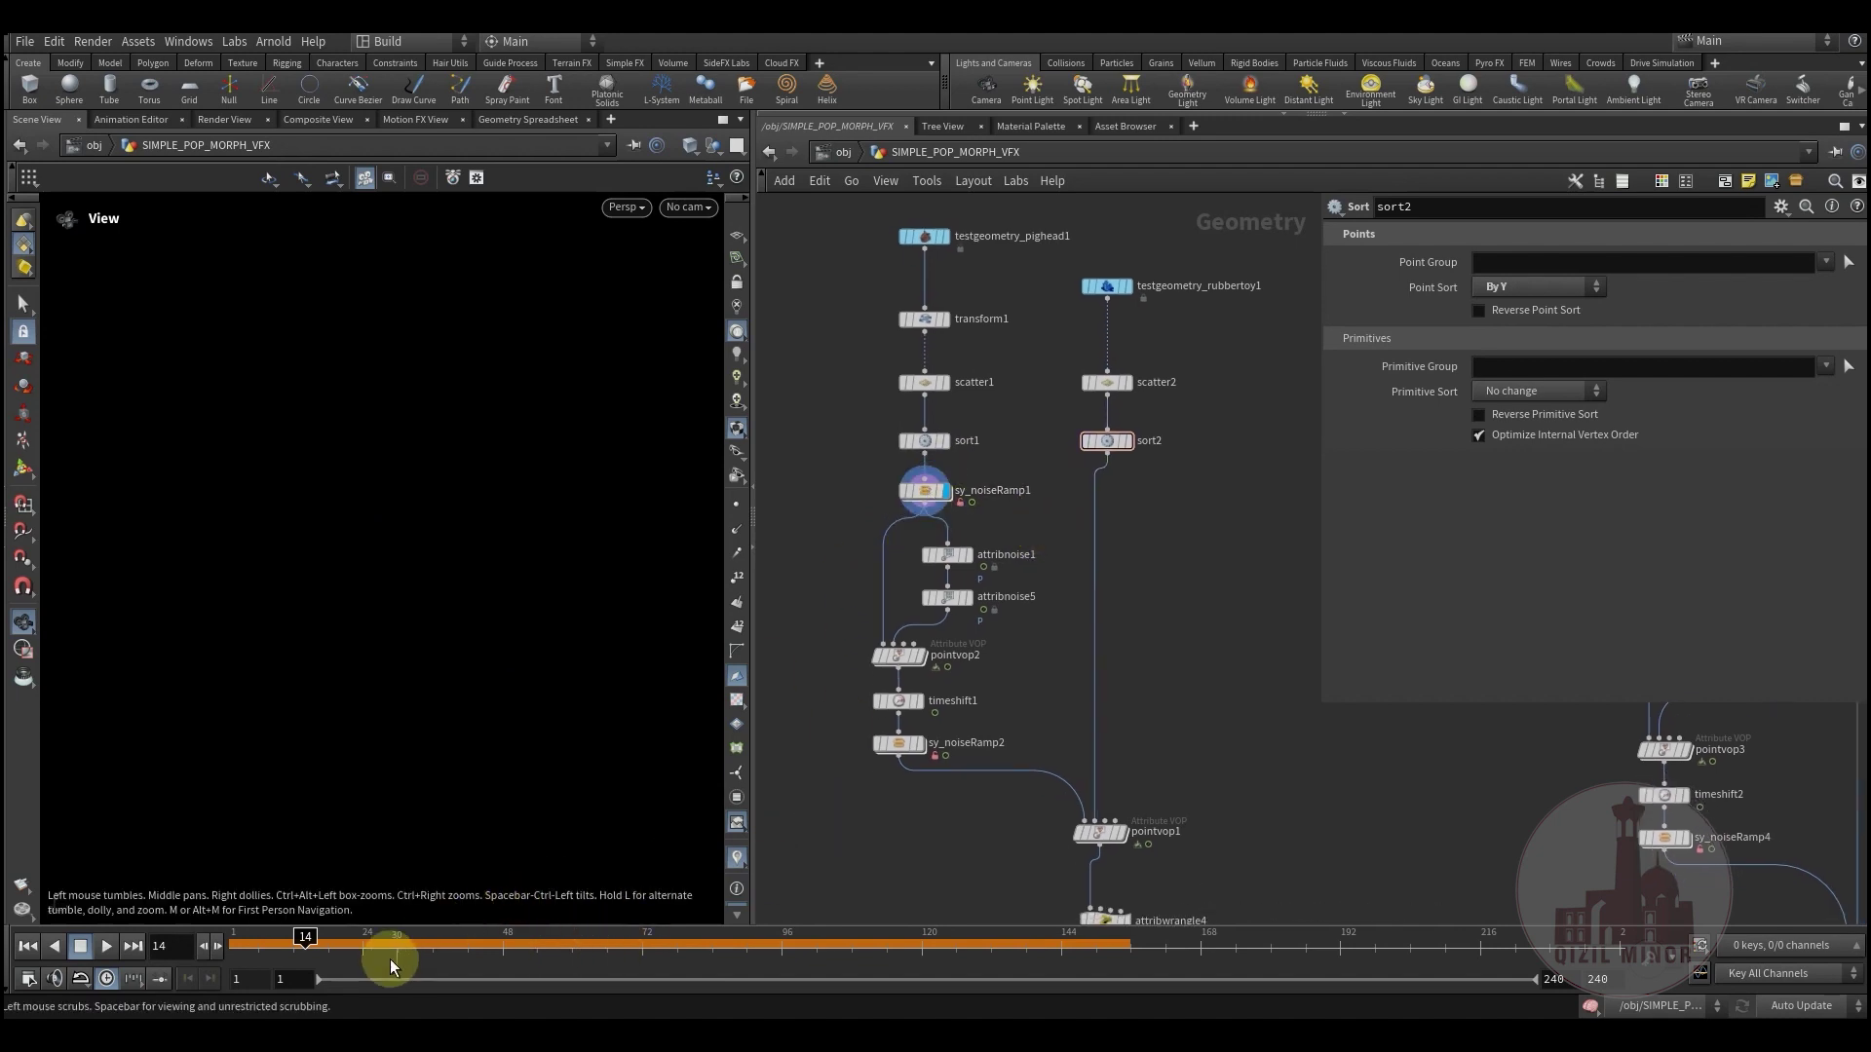
# Step: Scrub the sy_noiseRamp1 output to frame 56, and view pointvop2's displaced points around frame 49
pyautogui.moveTo(384, 960); pyautogui.dragTo(548, 941)
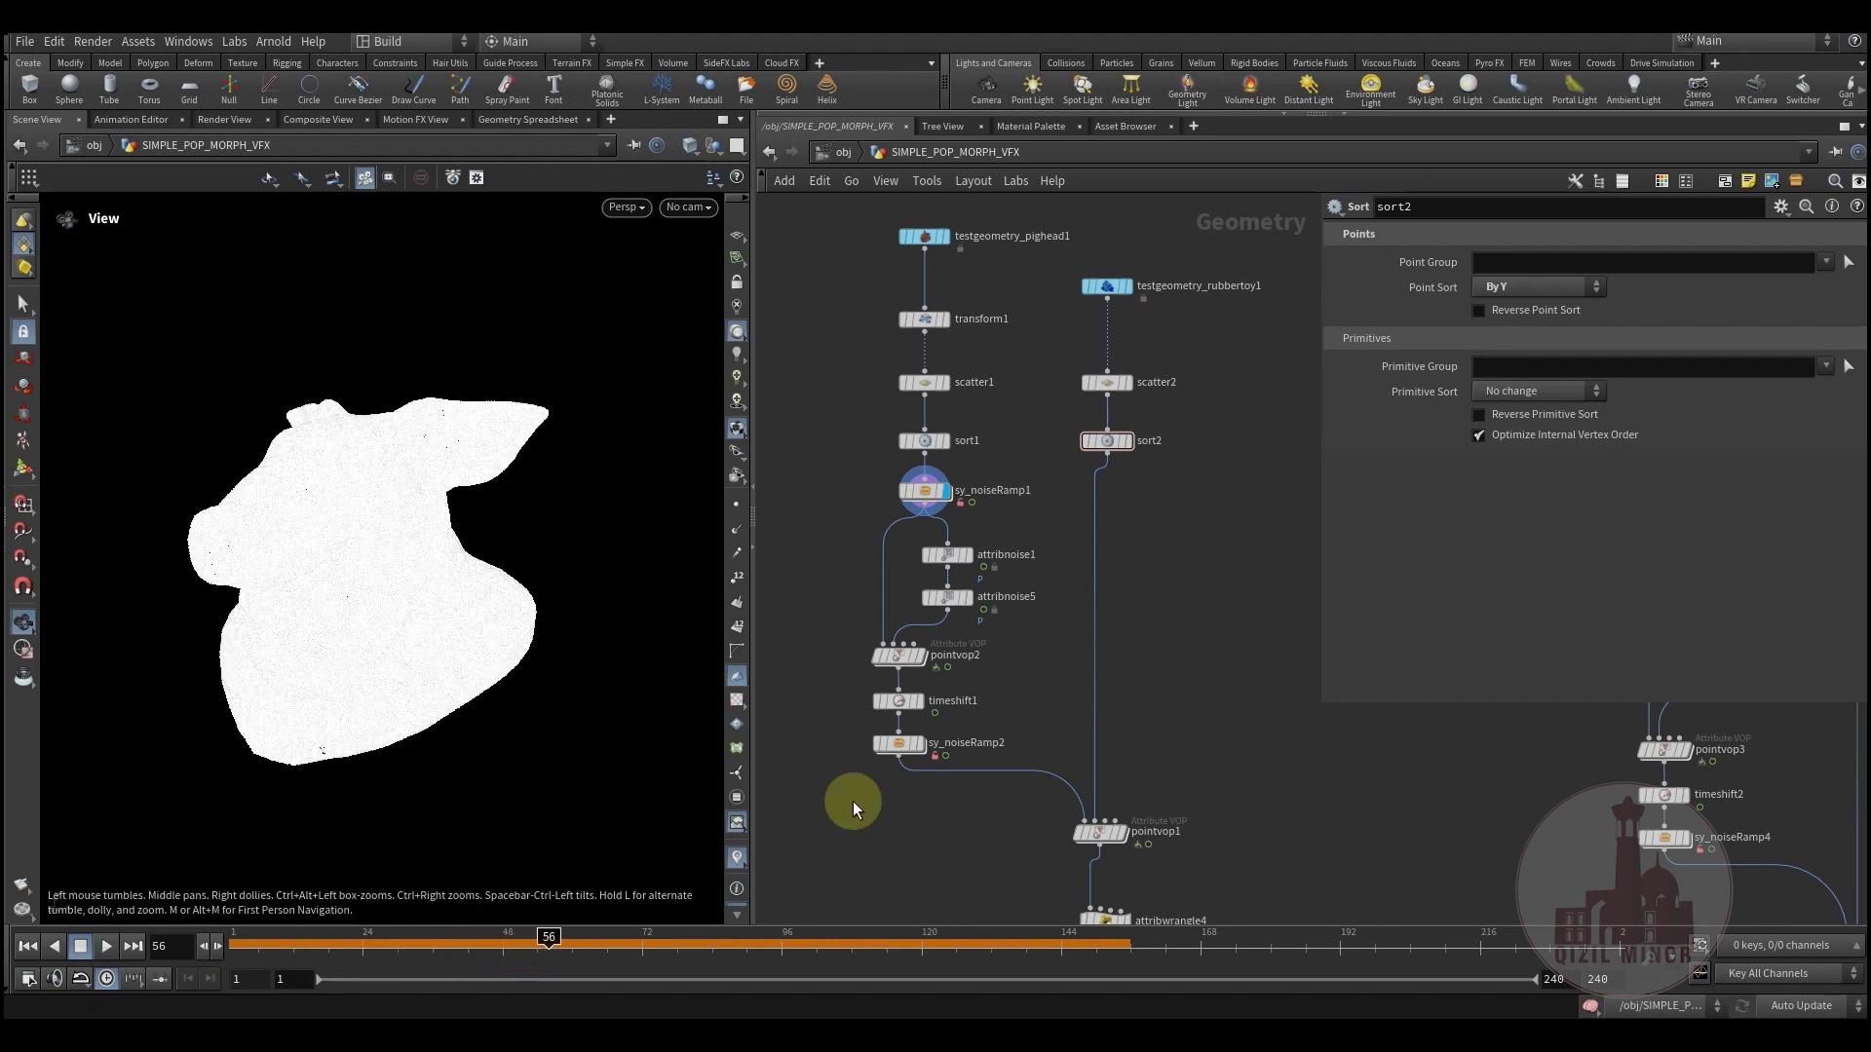
pyautogui.click(930, 664)
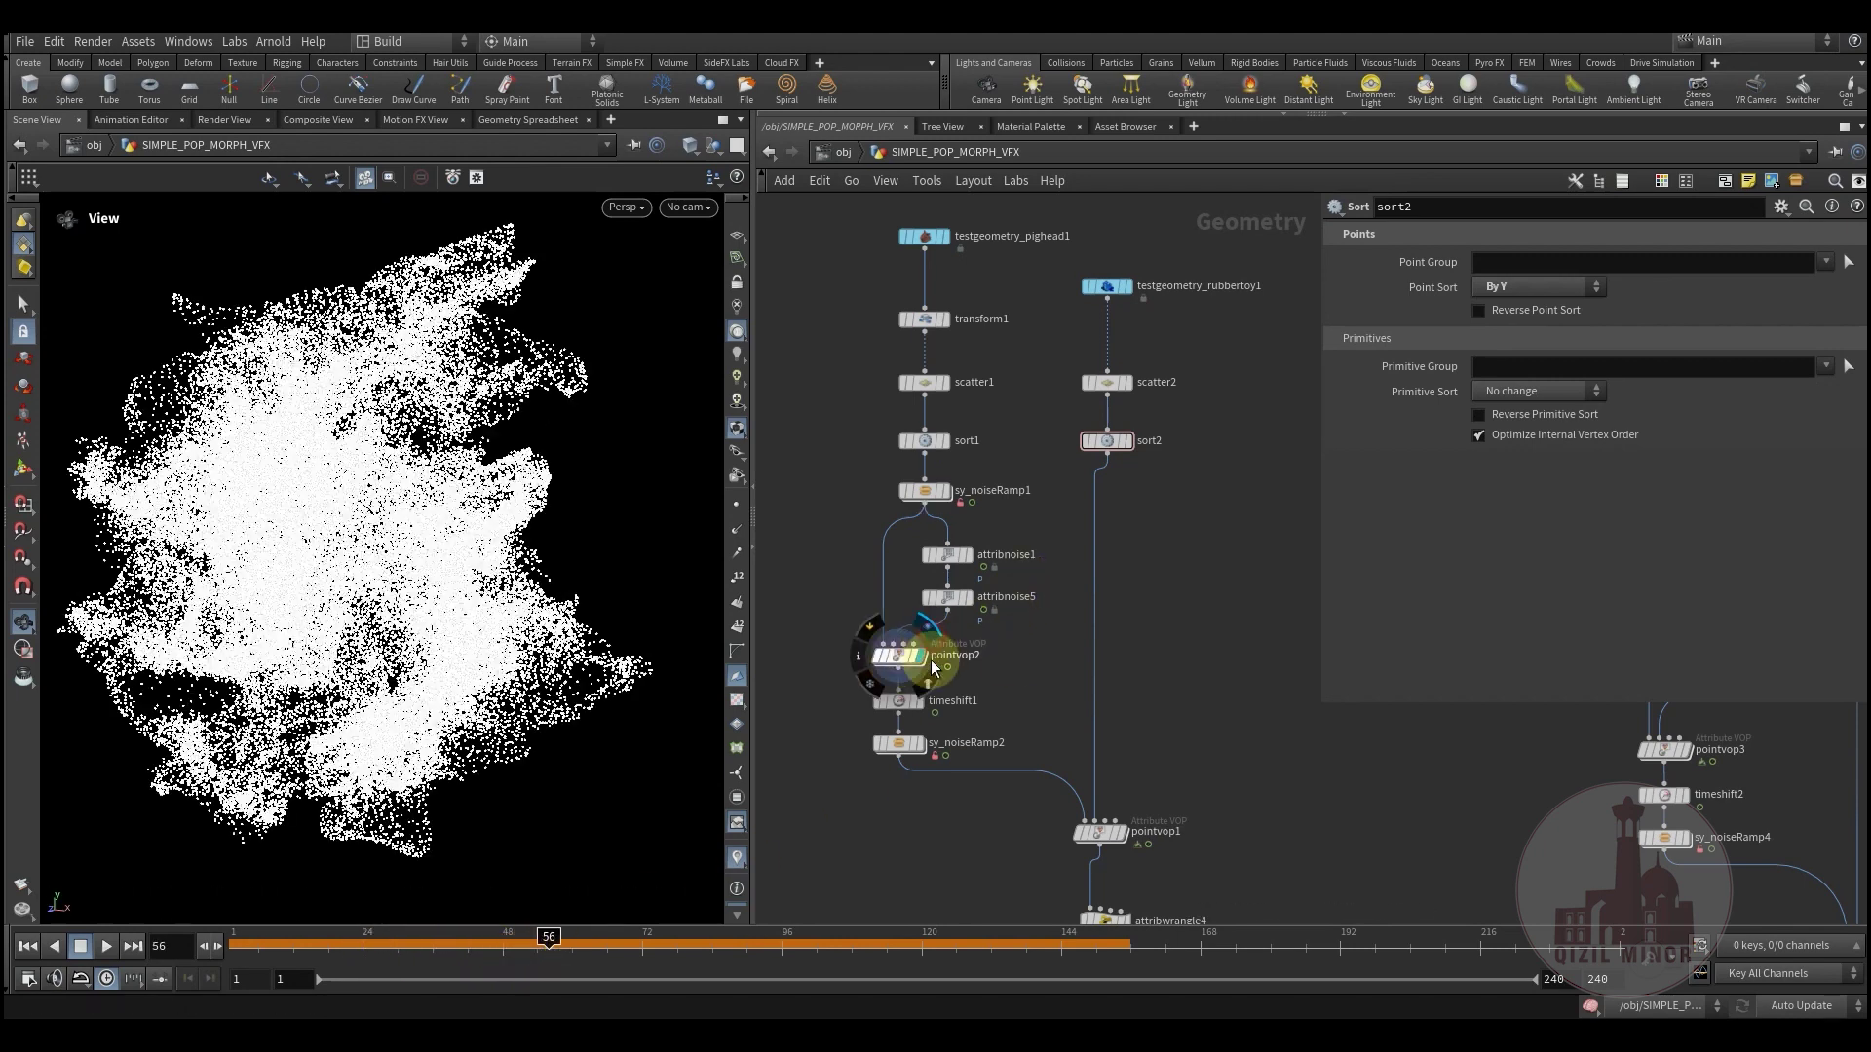
pyautogui.moveTo(392, 944); pyautogui.dragTo(507, 960)
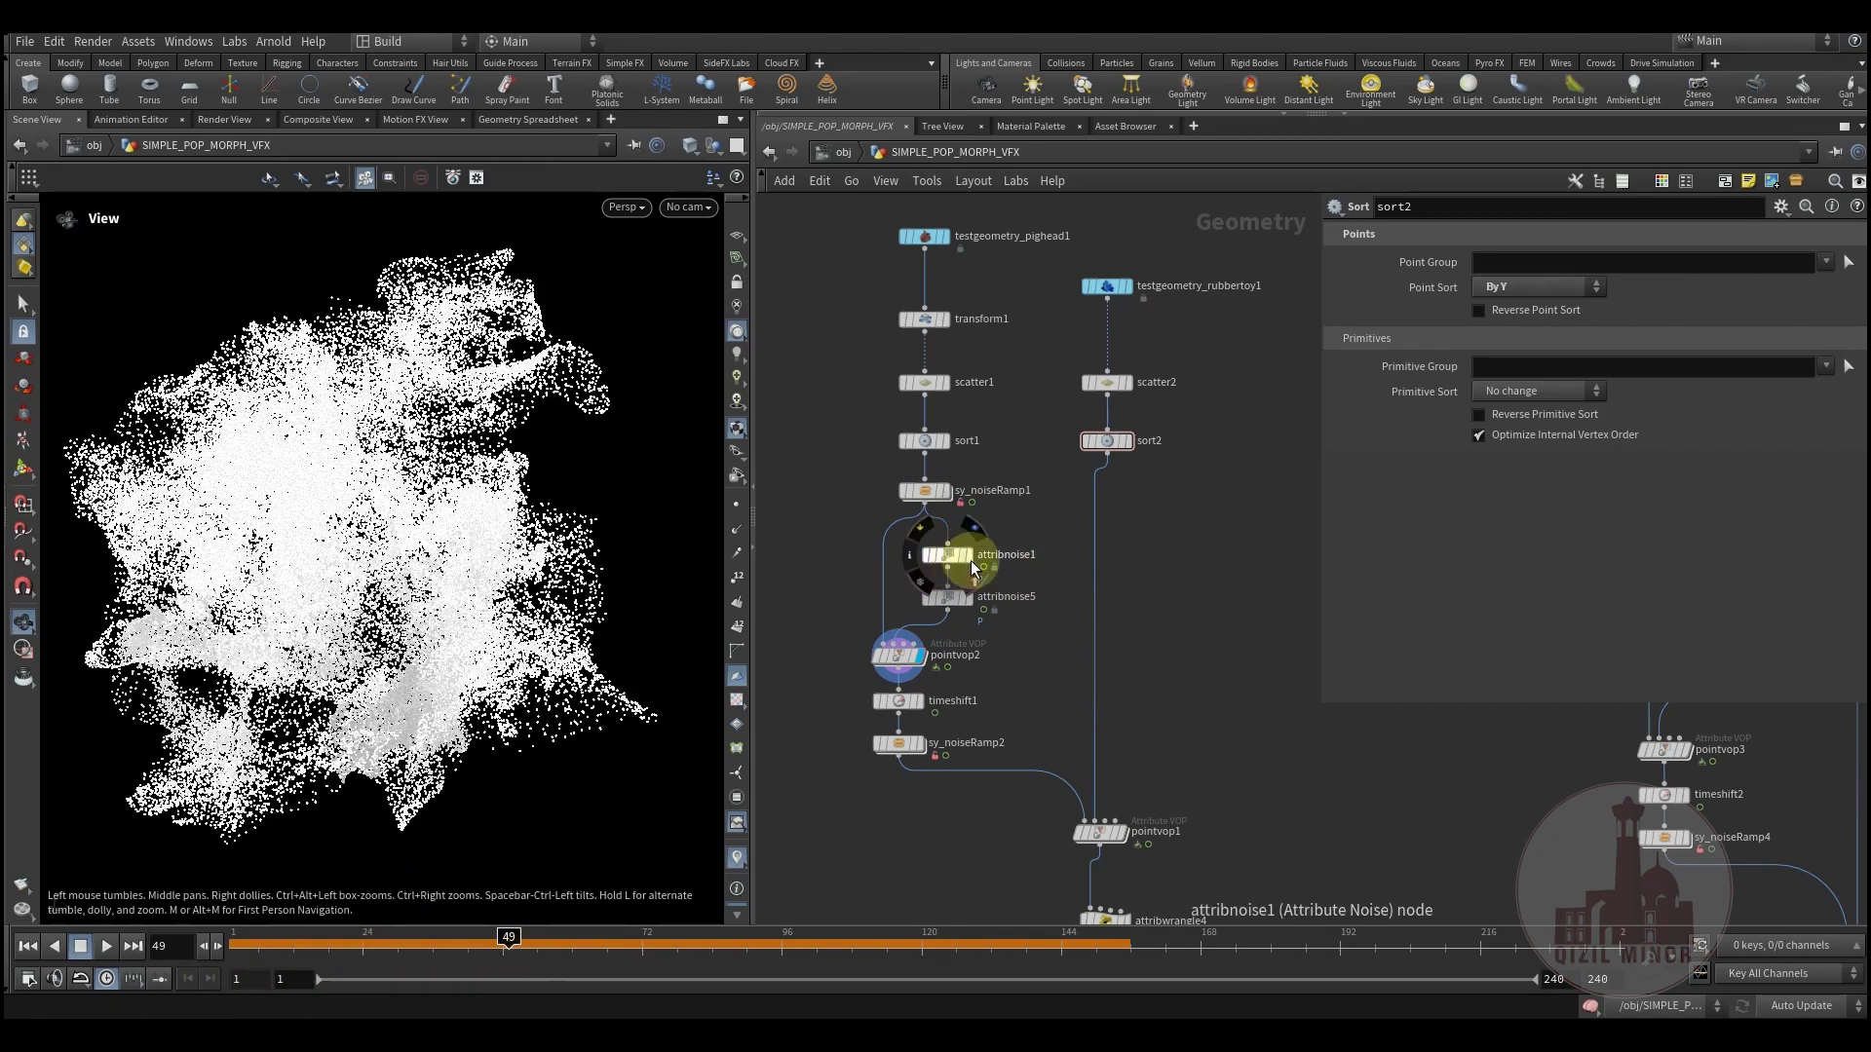
# Step: Inspect the parameters of attribnoise1, attribnoise5 and sy_noiseRamp1, which feed pointvop2
pyautogui.scroll(2, 965, 548)
pyautogui.click(925, 539)
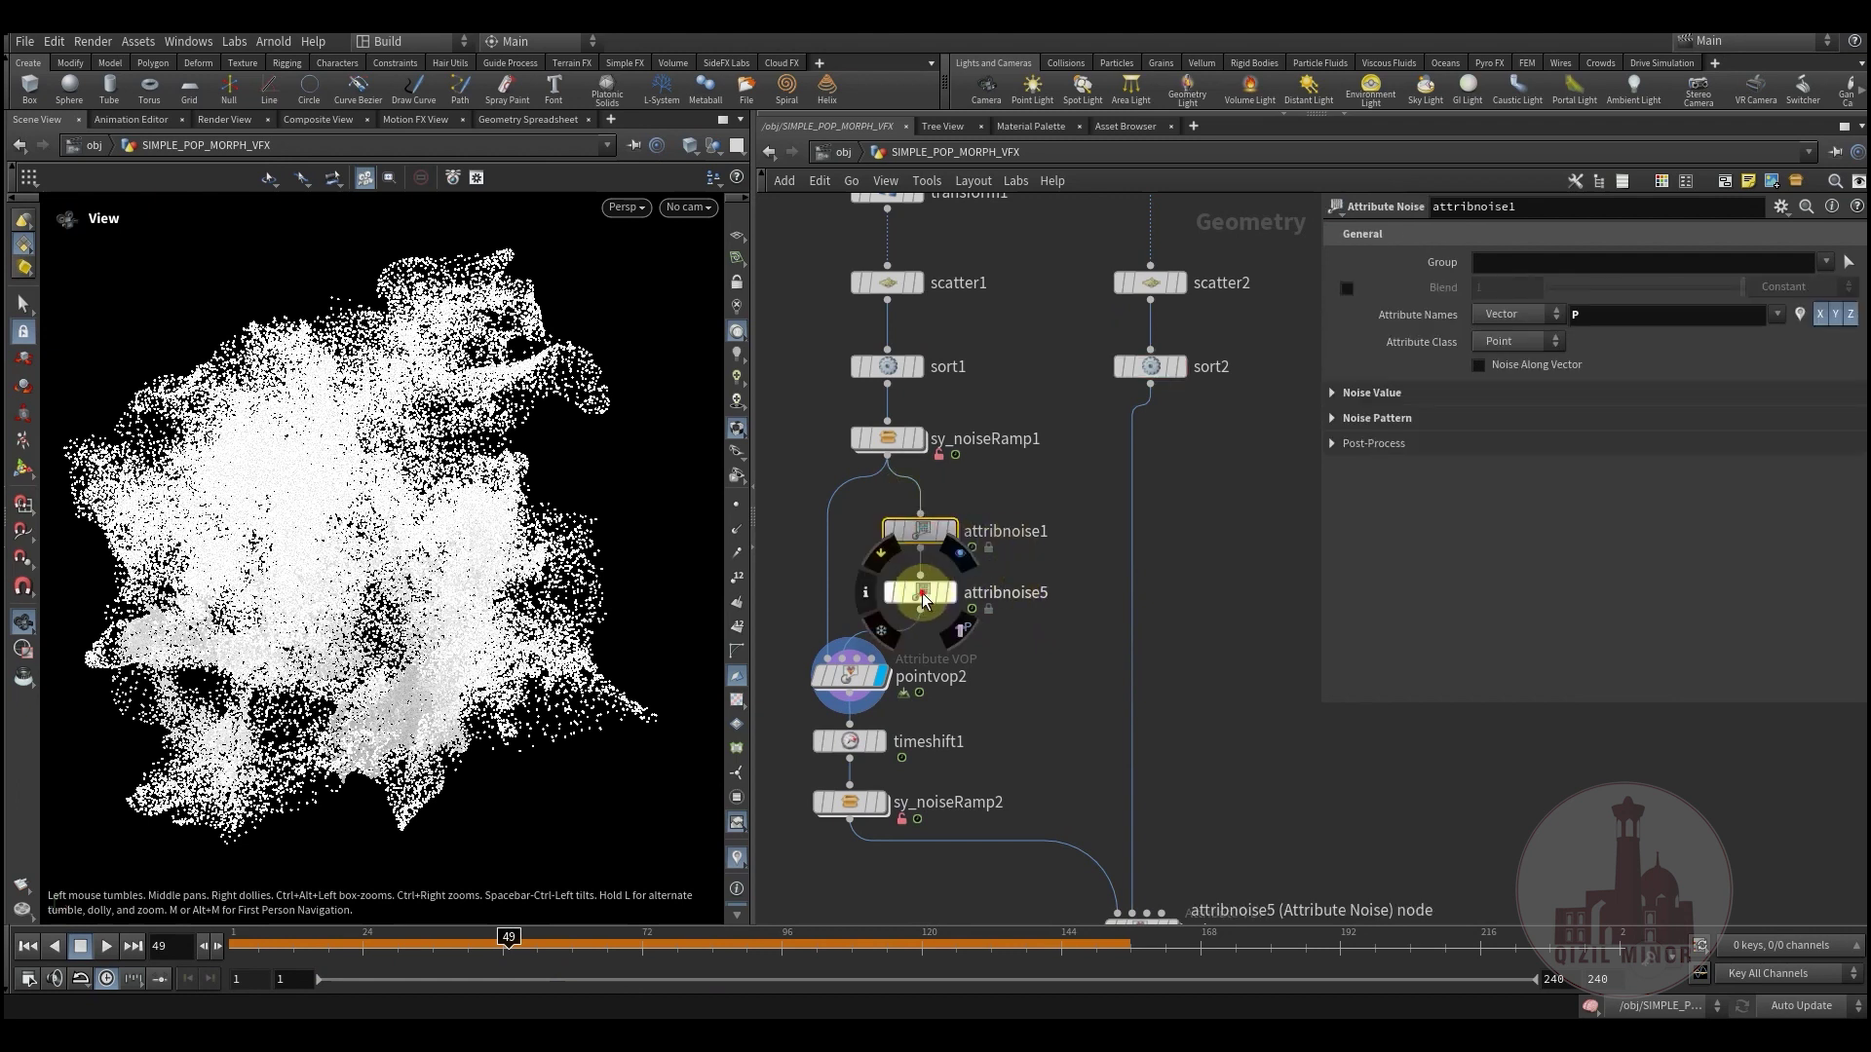
pyautogui.click(920, 591)
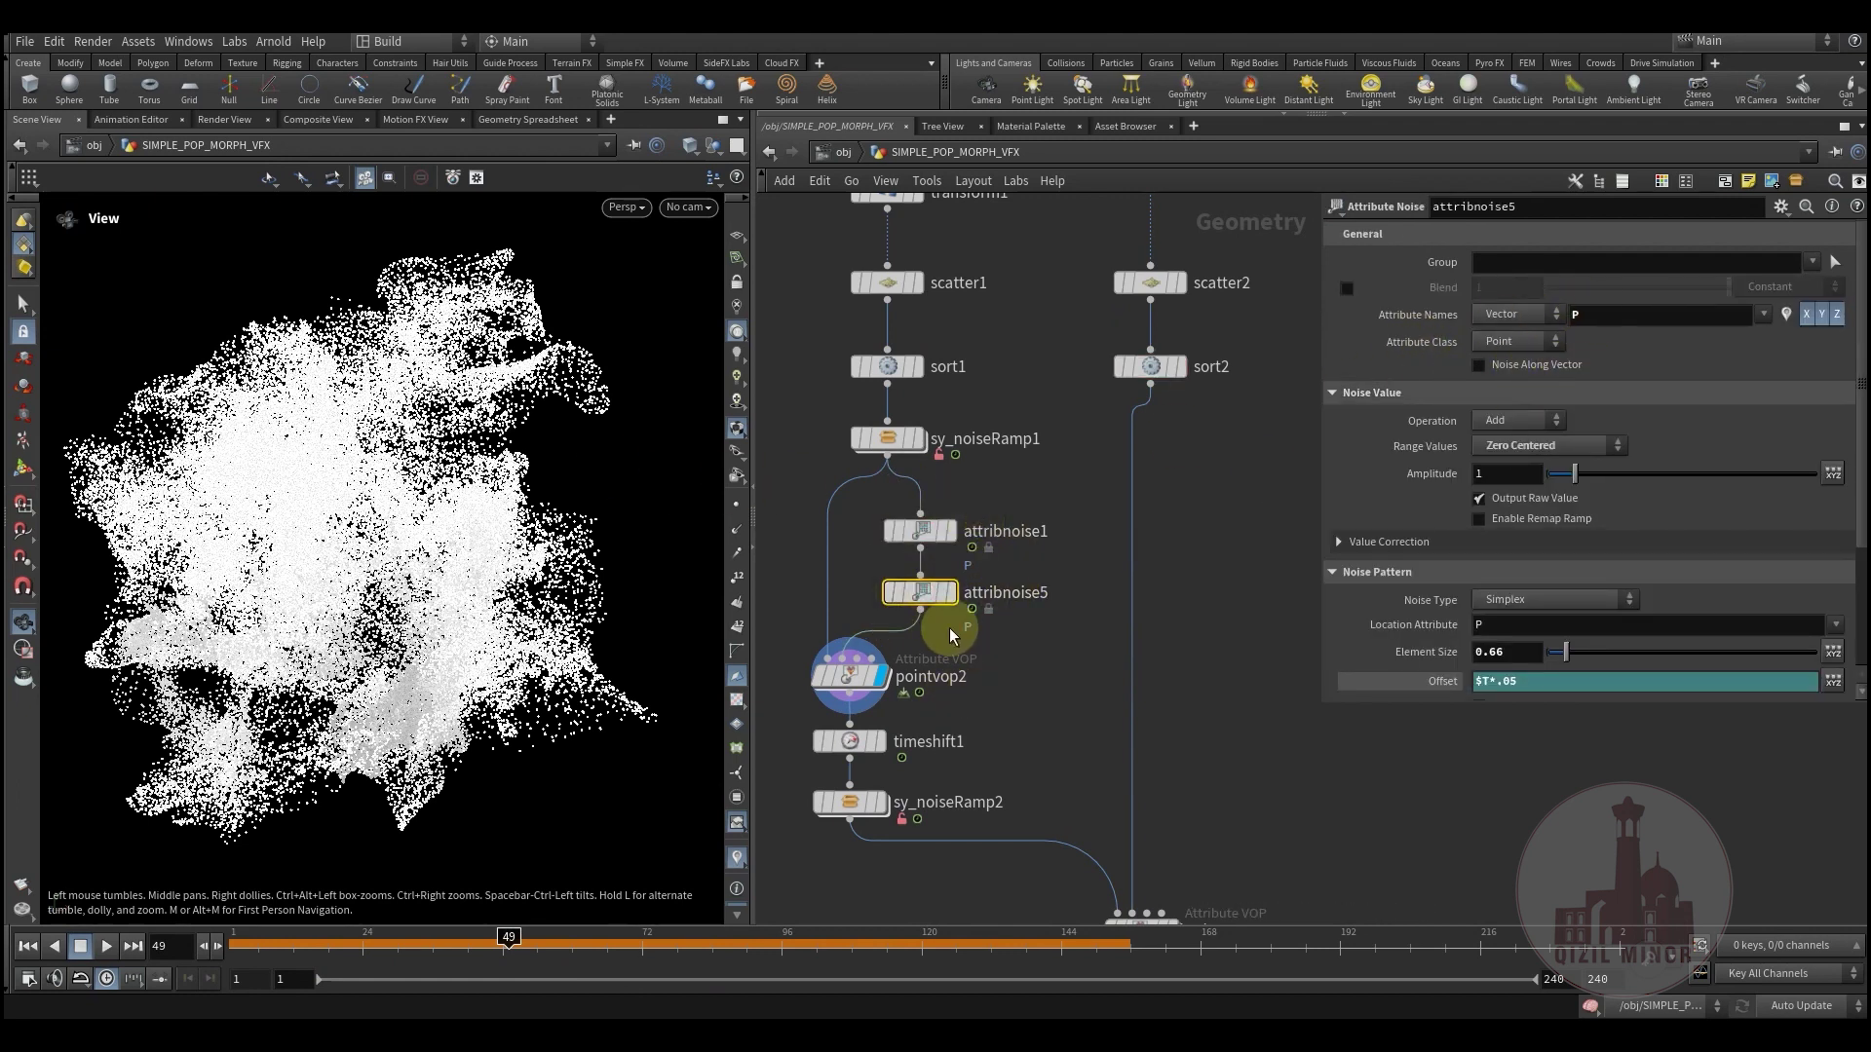
pyautogui.moveTo(1090, 649); pyautogui.dragTo(1147, 596, button='middle')
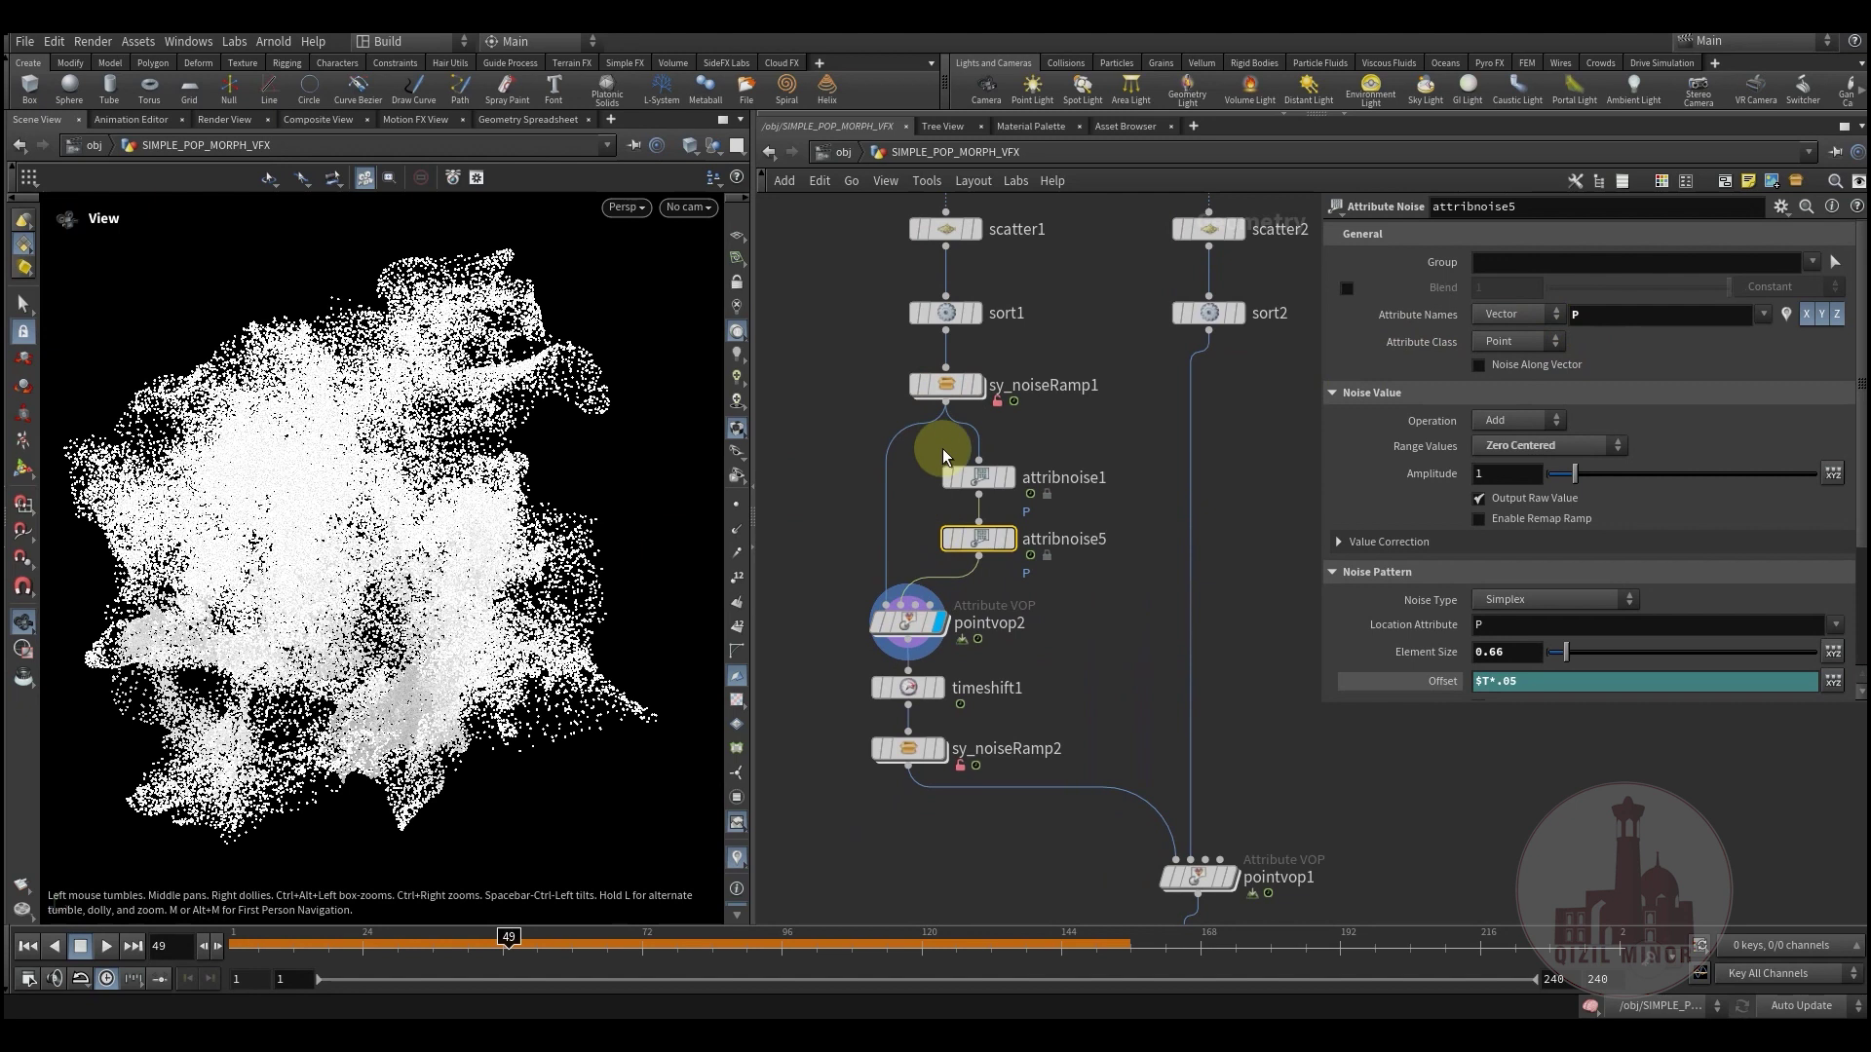
pyautogui.click(941, 384)
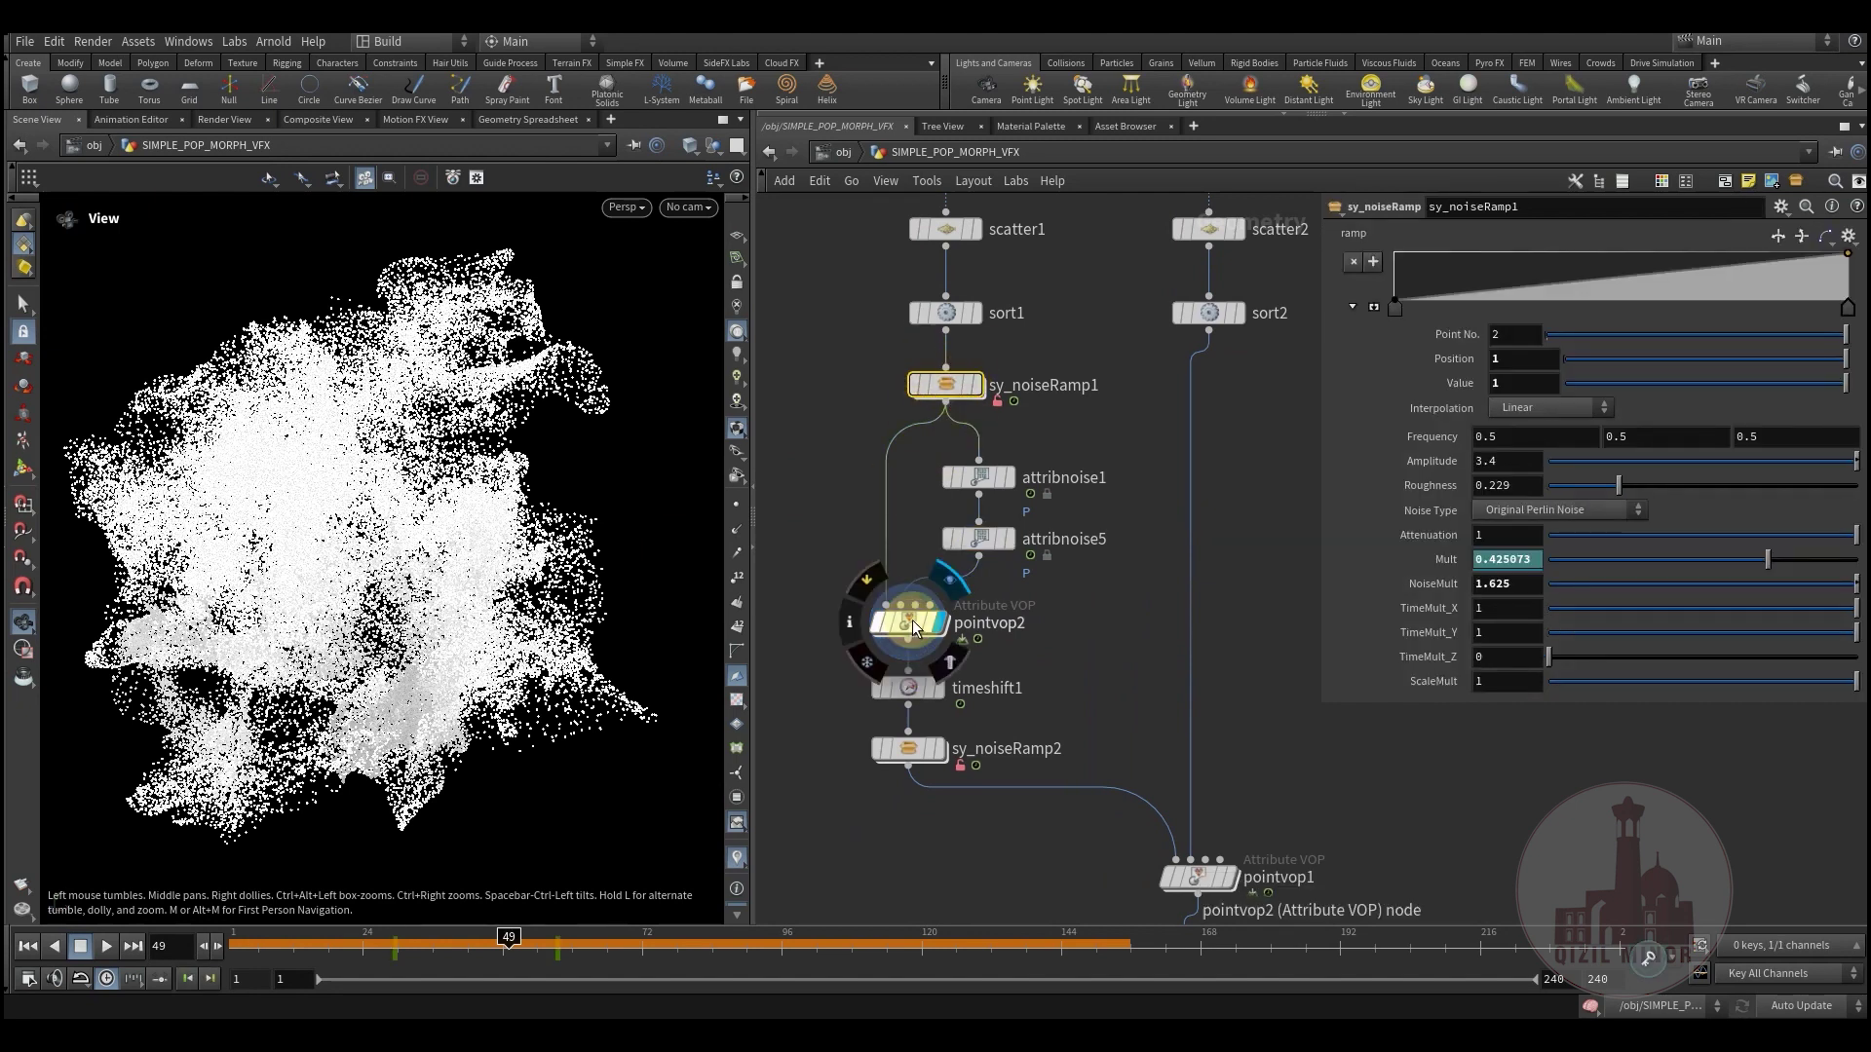
# Step: Inside pointvop2, check importpoint1's settings, align it above geometryvopglobal1 and lower luminance1, and return to the parent network
pyautogui.doubleClick(901, 645)
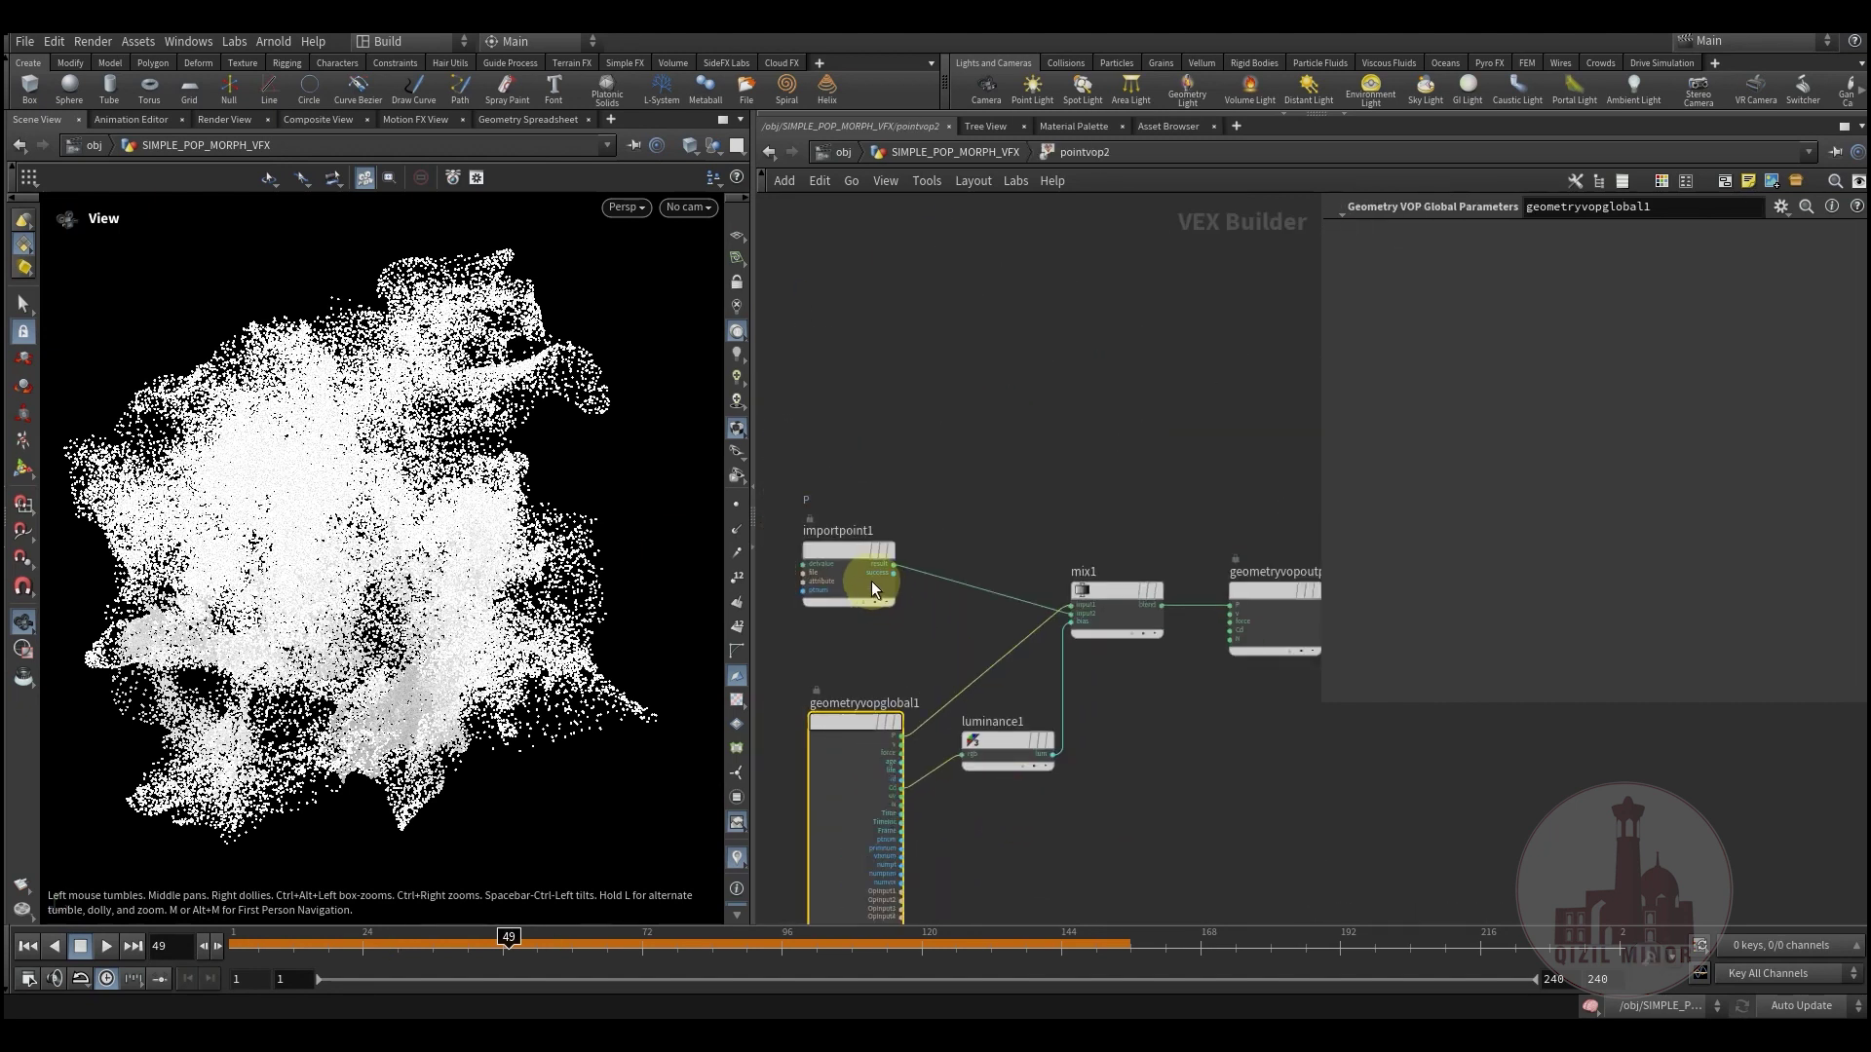
pyautogui.click(838, 552)
pyautogui.moveTo(1108, 668); pyautogui.dragTo(1109, 630, button='middle')
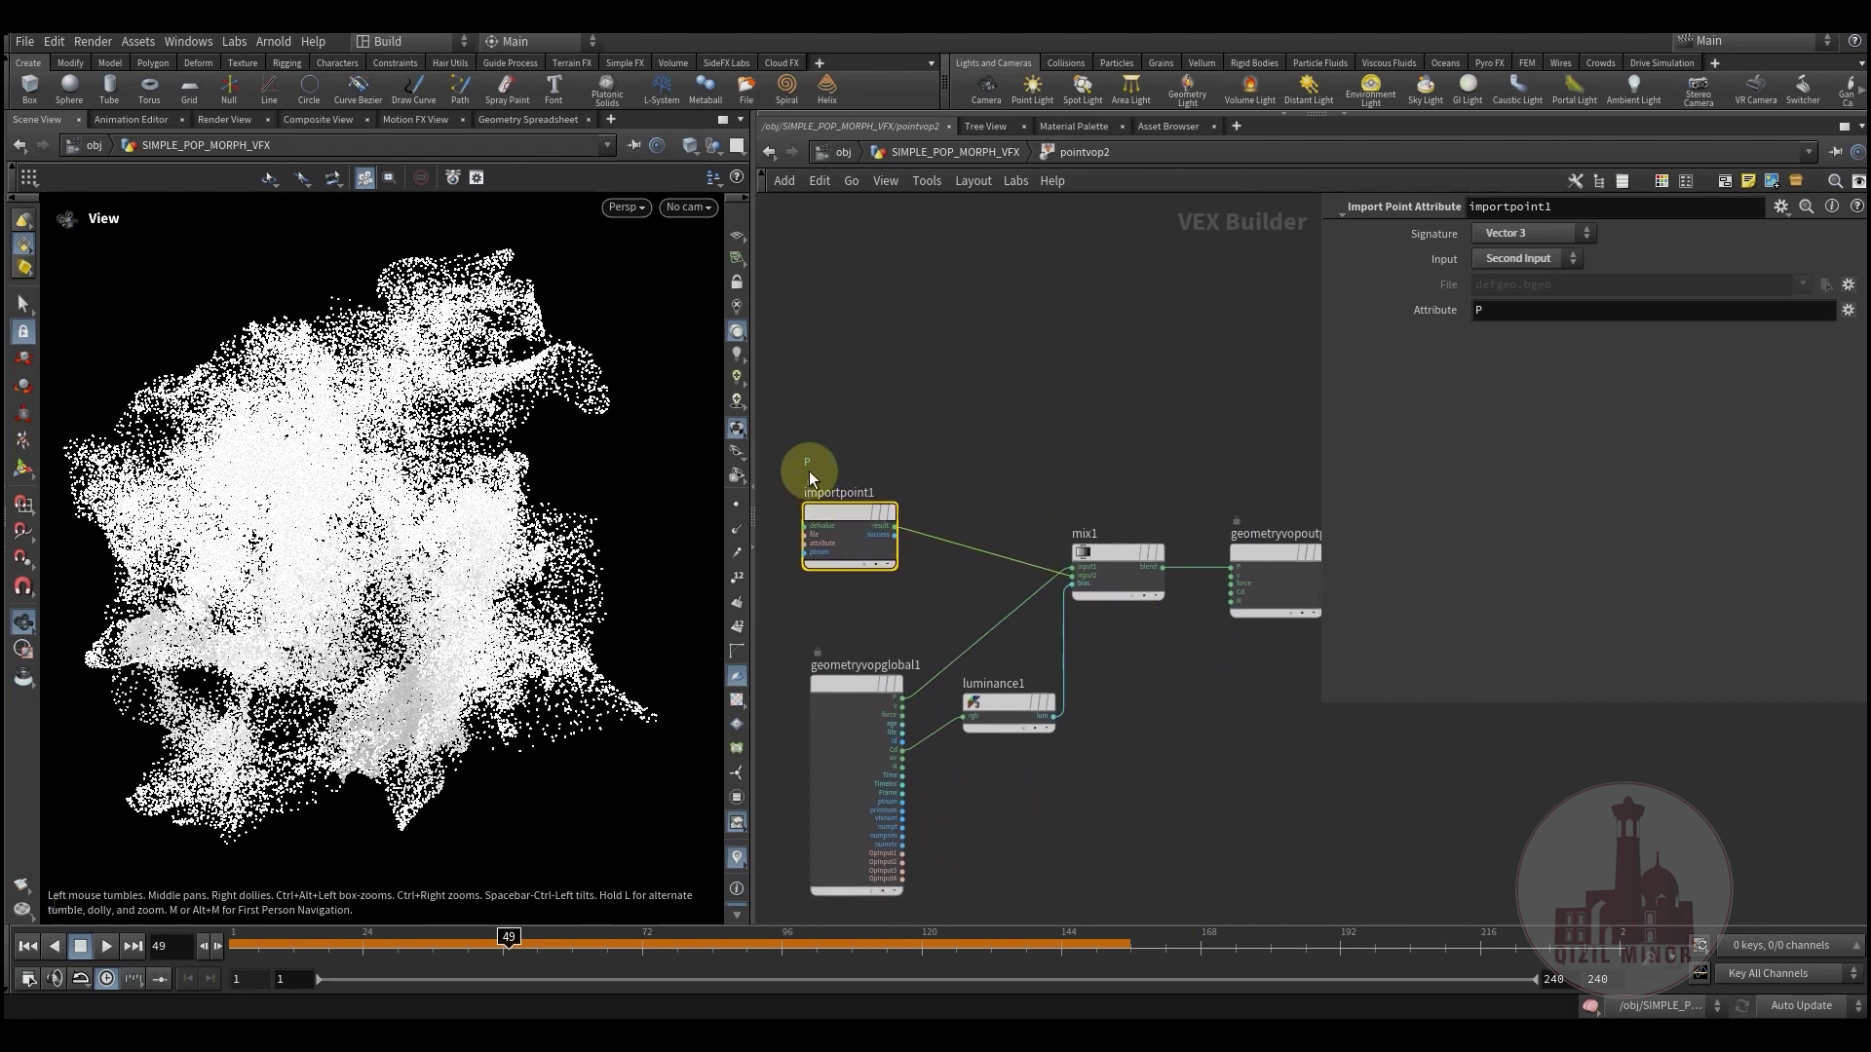
pyautogui.moveTo(850, 509); pyautogui.dragTo(856, 509)
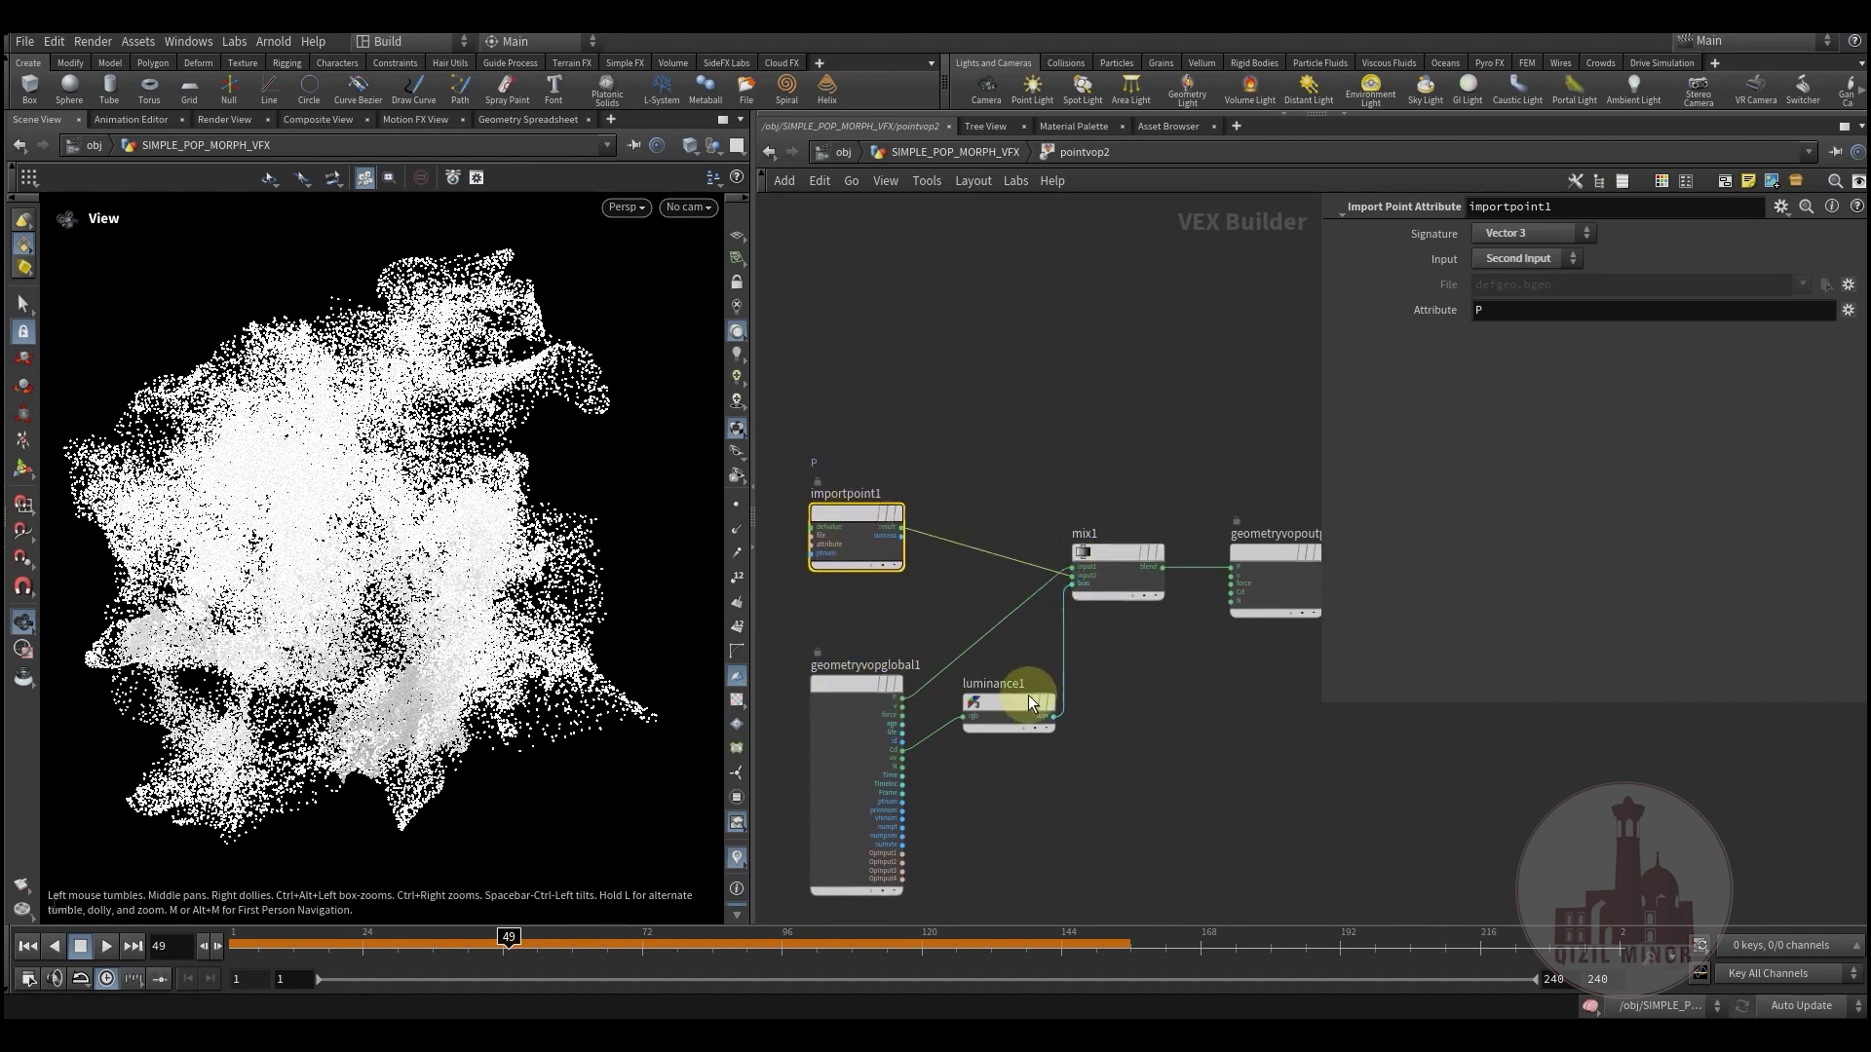
pyautogui.moveTo(1003, 738); pyautogui.dragTo(946, 756)
pyautogui.moveTo(1134, 712); pyautogui.dragTo(1066, 742, button='middle')
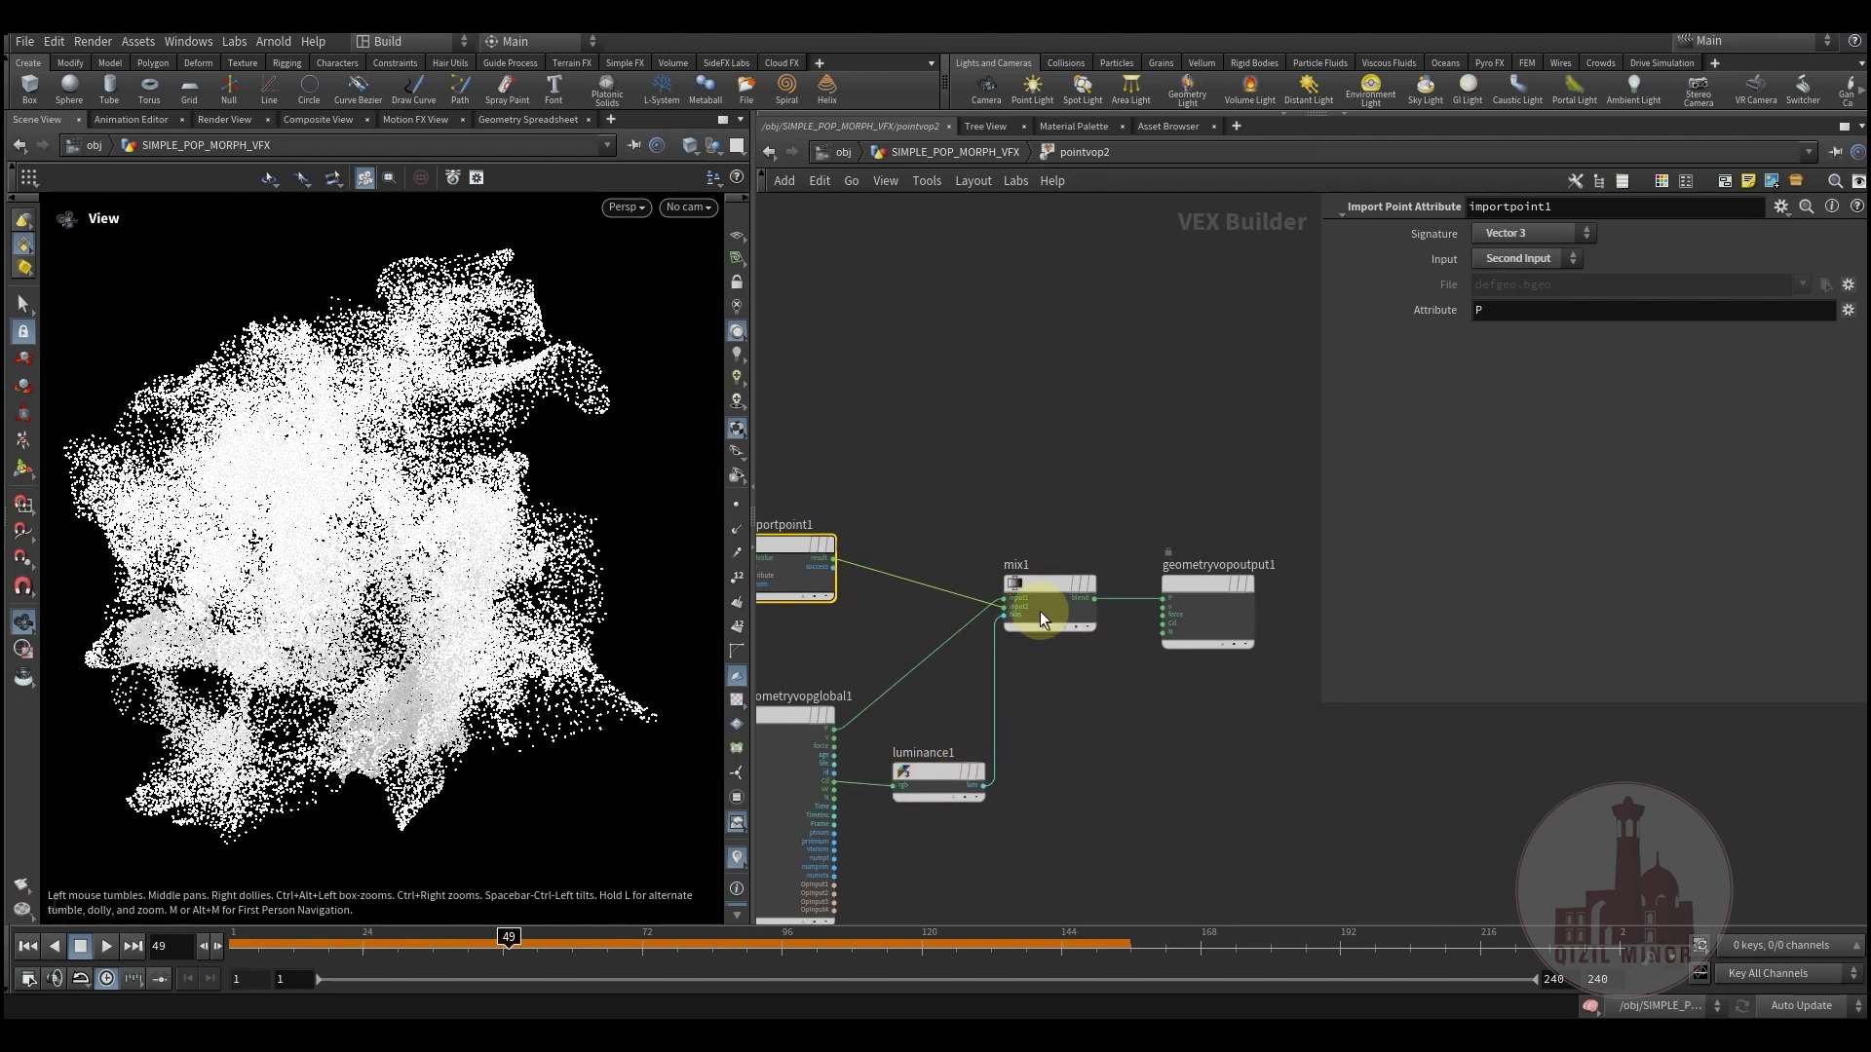
pyautogui.click(960, 151)
# Step: Scrub to frame 63 and display timeshift1's output with its frame offset parameters open
pyautogui.moveTo(488, 936); pyautogui.dragTo(589, 994)
pyautogui.click(931, 700)
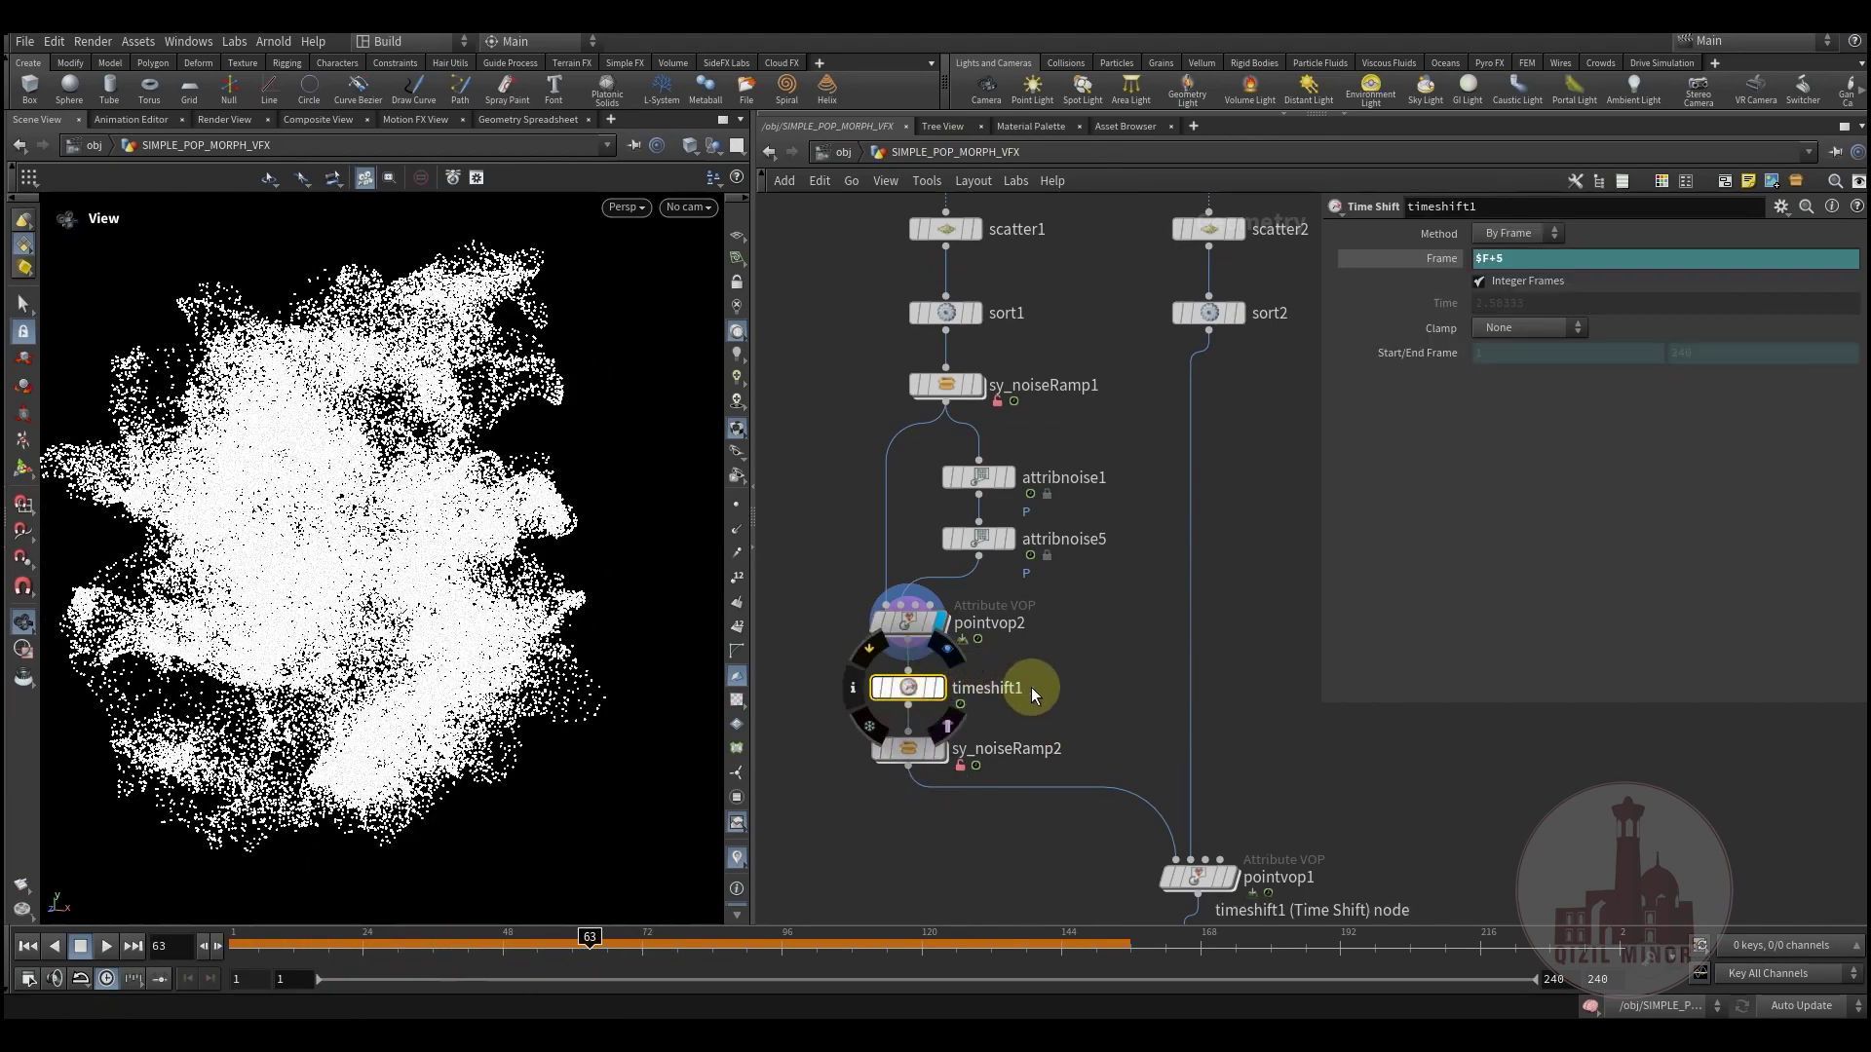
pyautogui.moveTo(1083, 682); pyautogui.dragTo(1082, 613, button='middle')
pyautogui.click(941, 591)
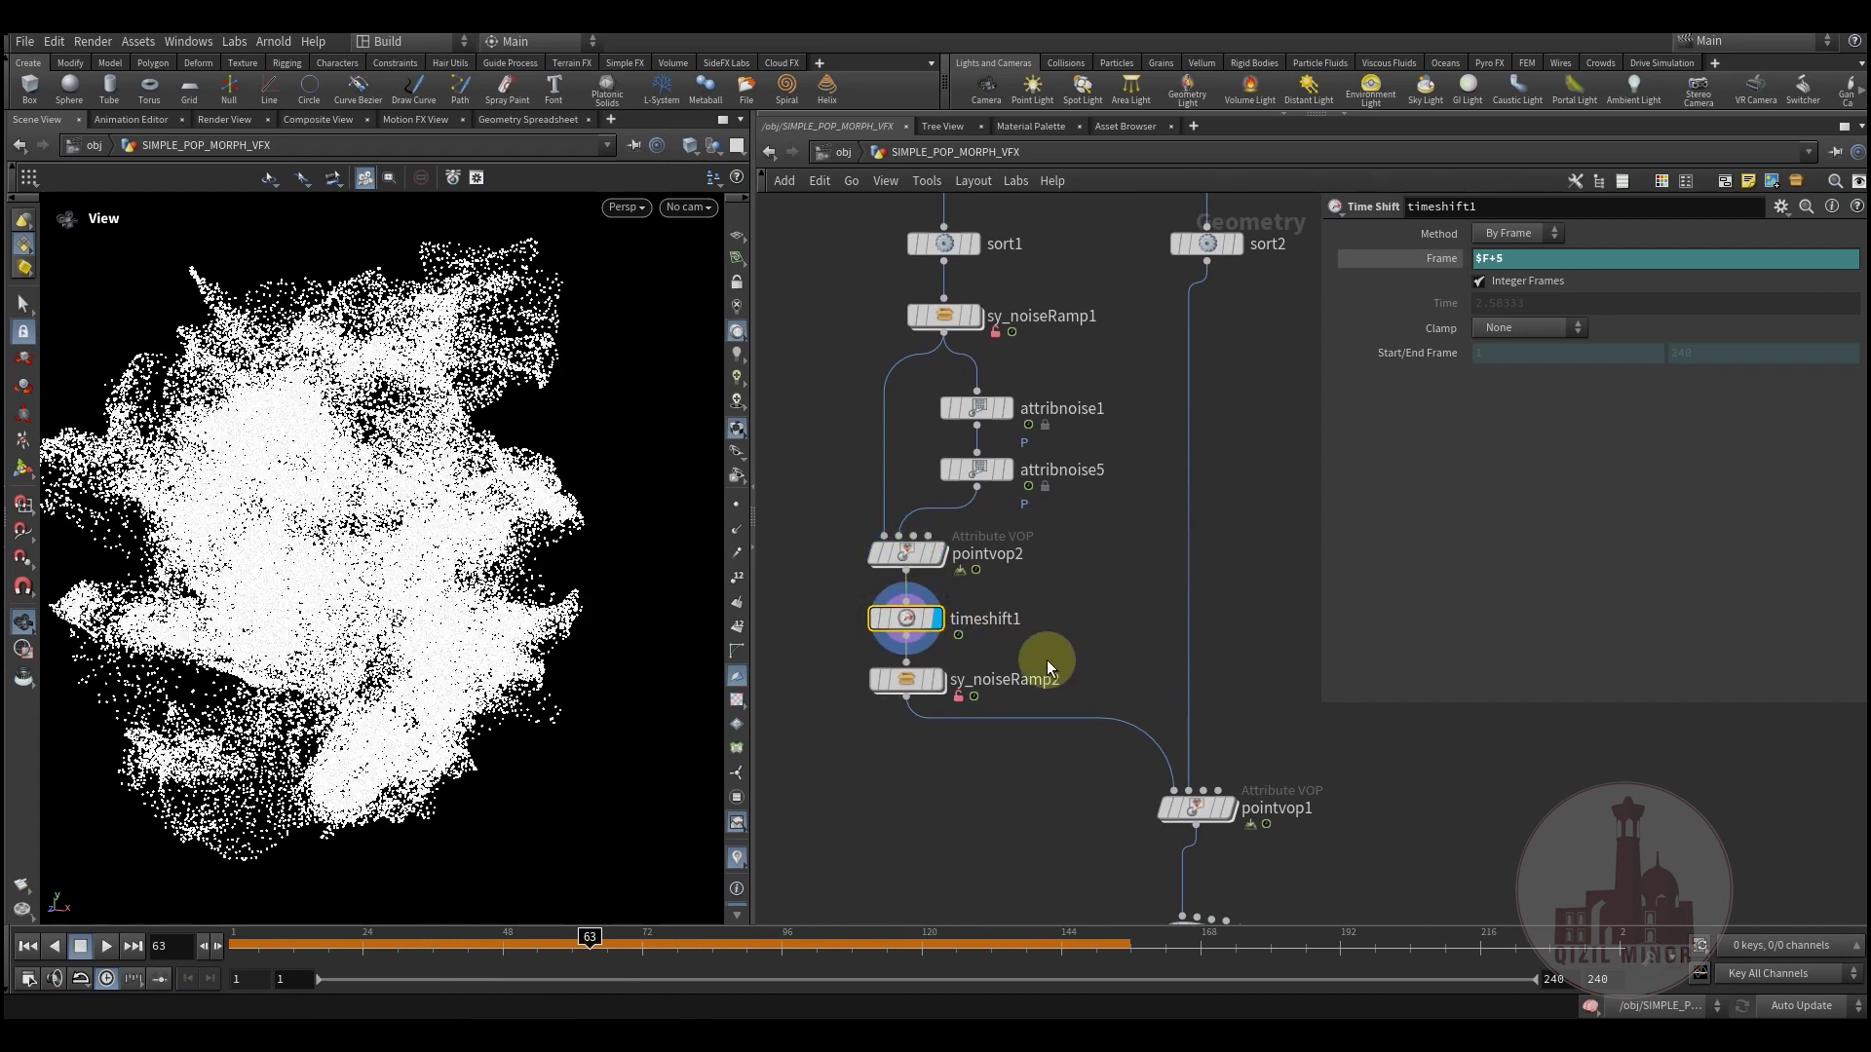
# Step: Display sy_noiseRamp2 with its parameters open and scrub its animation to frame 59
pyautogui.click(907, 679)
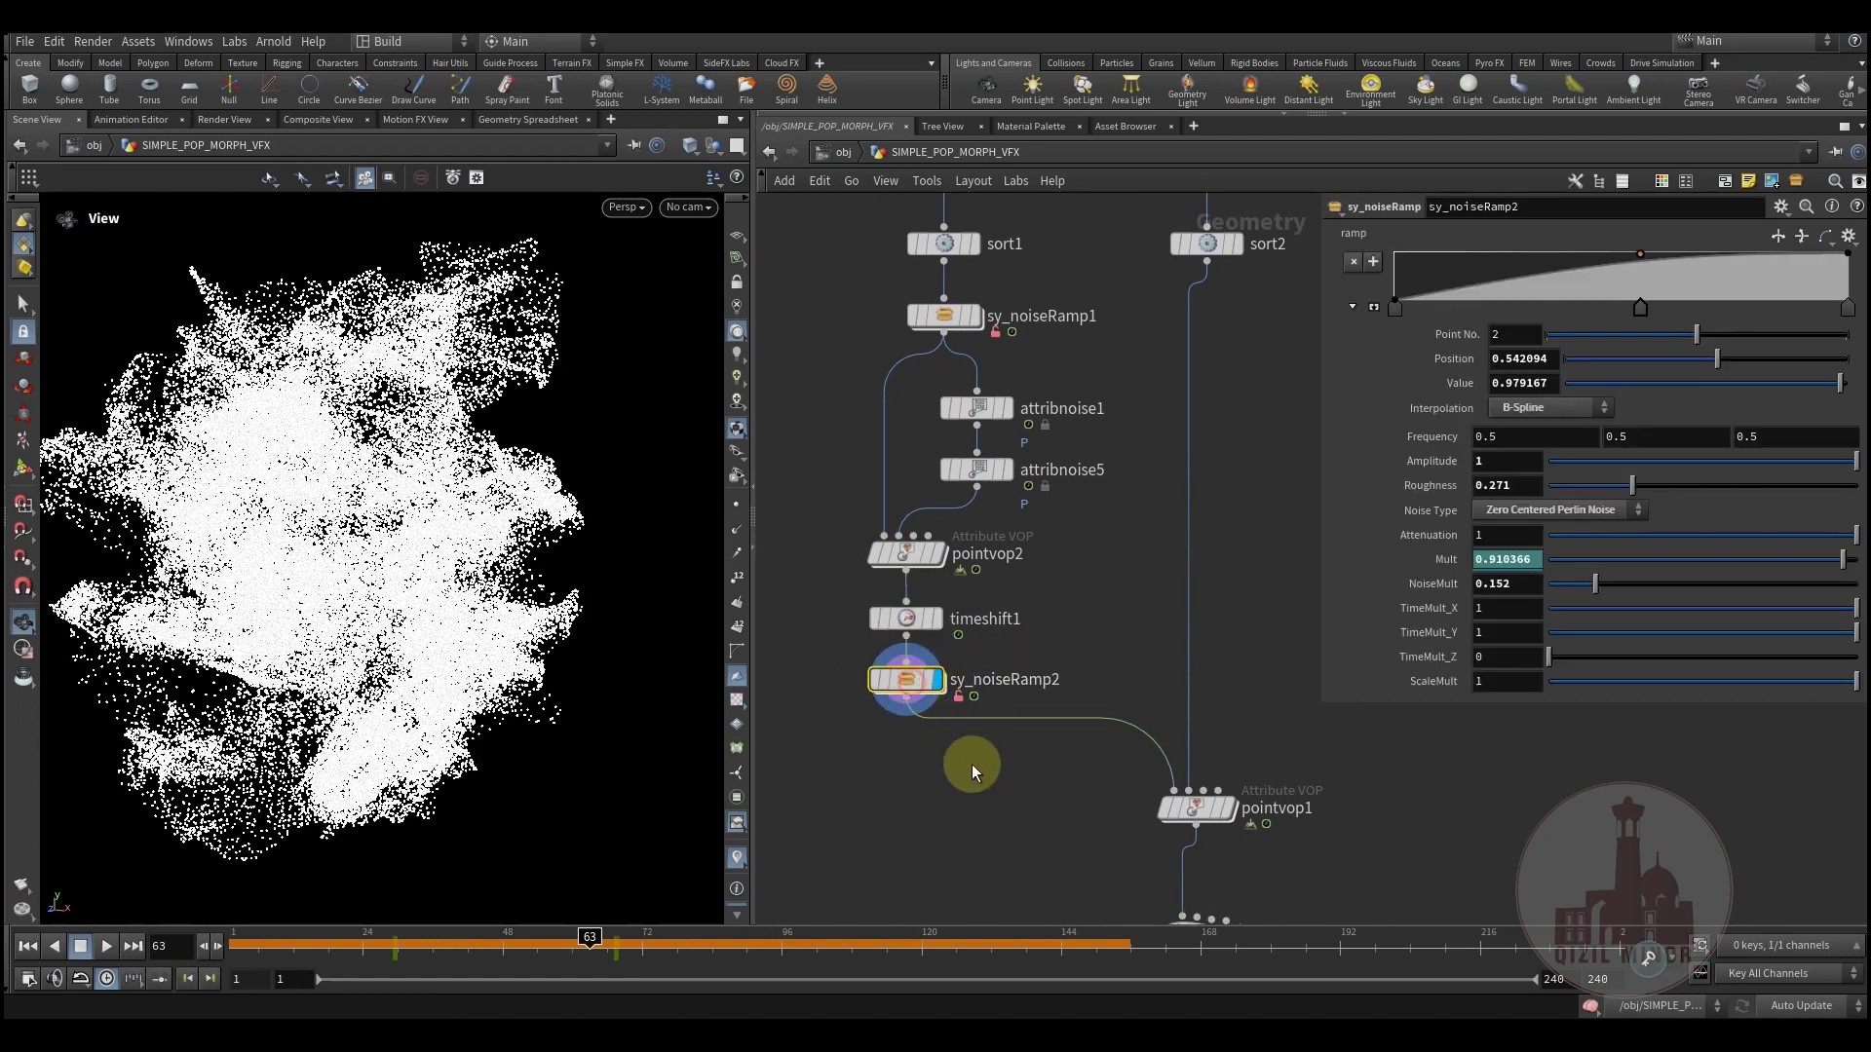
pyautogui.moveTo(968, 764); pyautogui.dragTo(952, 655, button='middle')
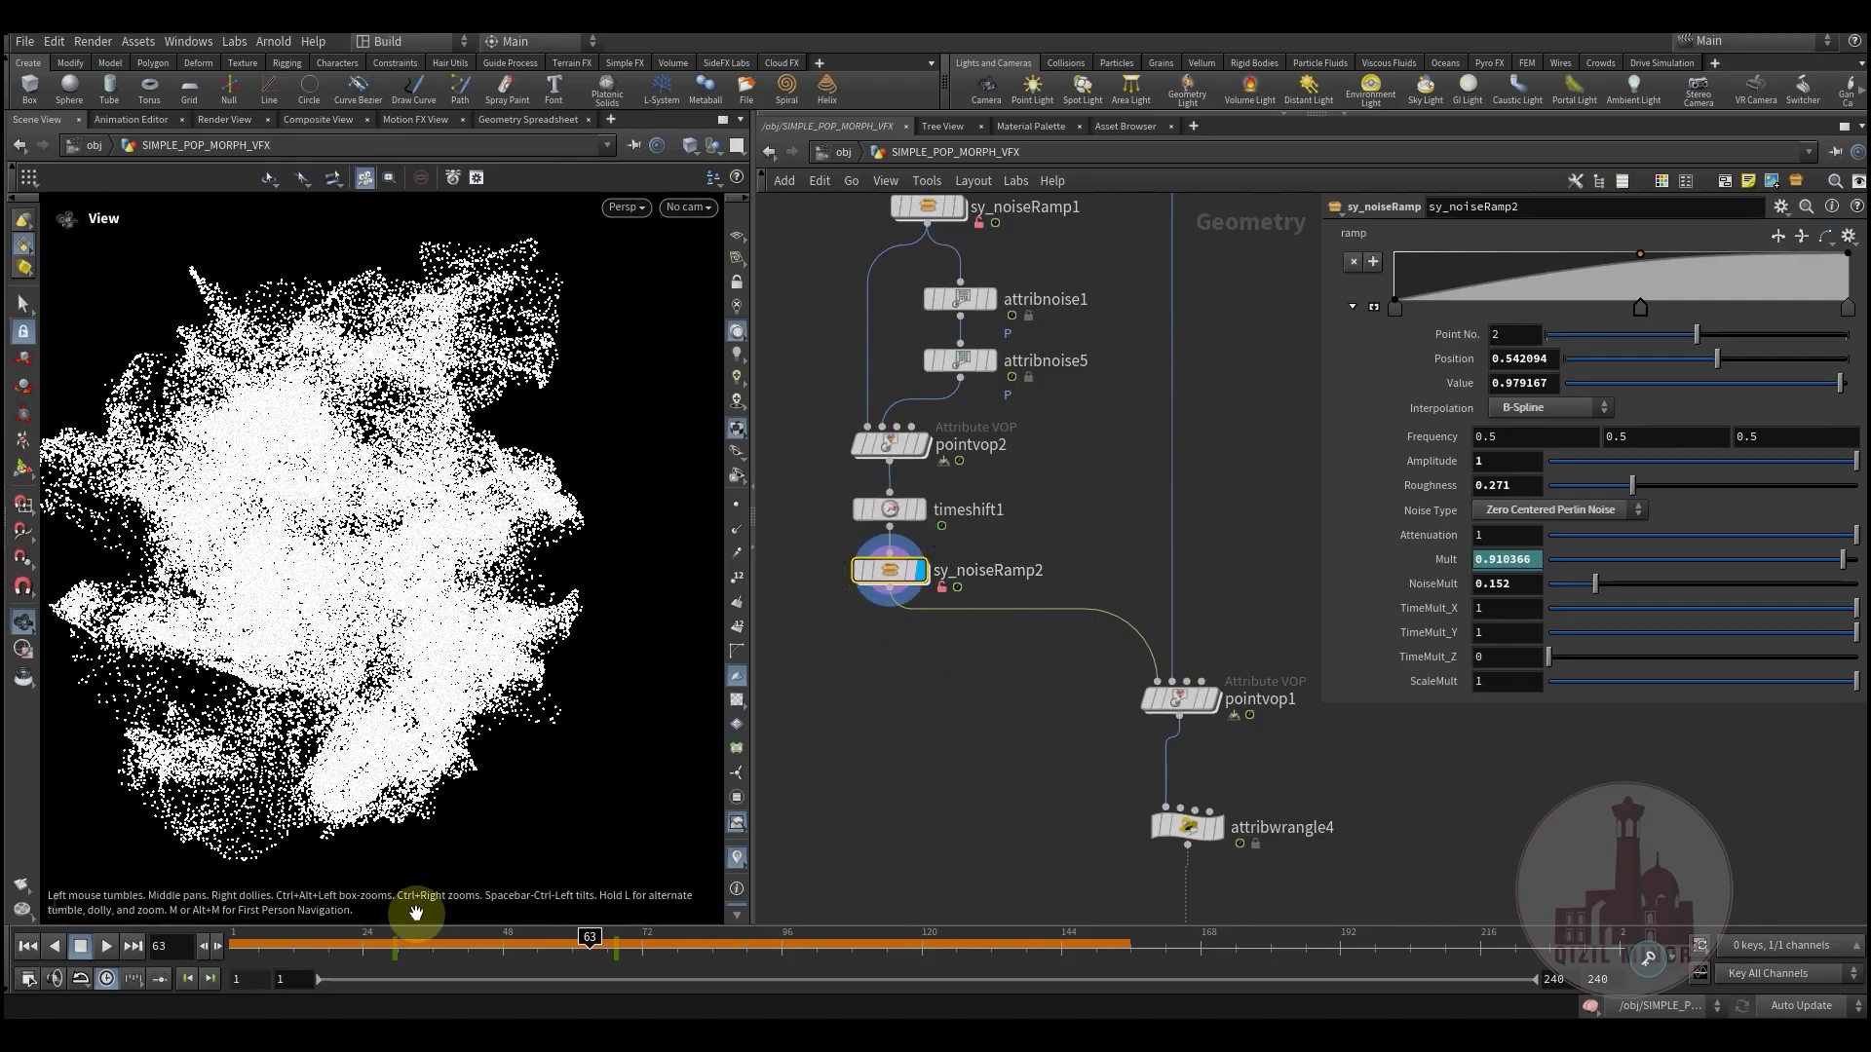
pyautogui.moveTo(358, 957); pyautogui.dragTo(566, 945)
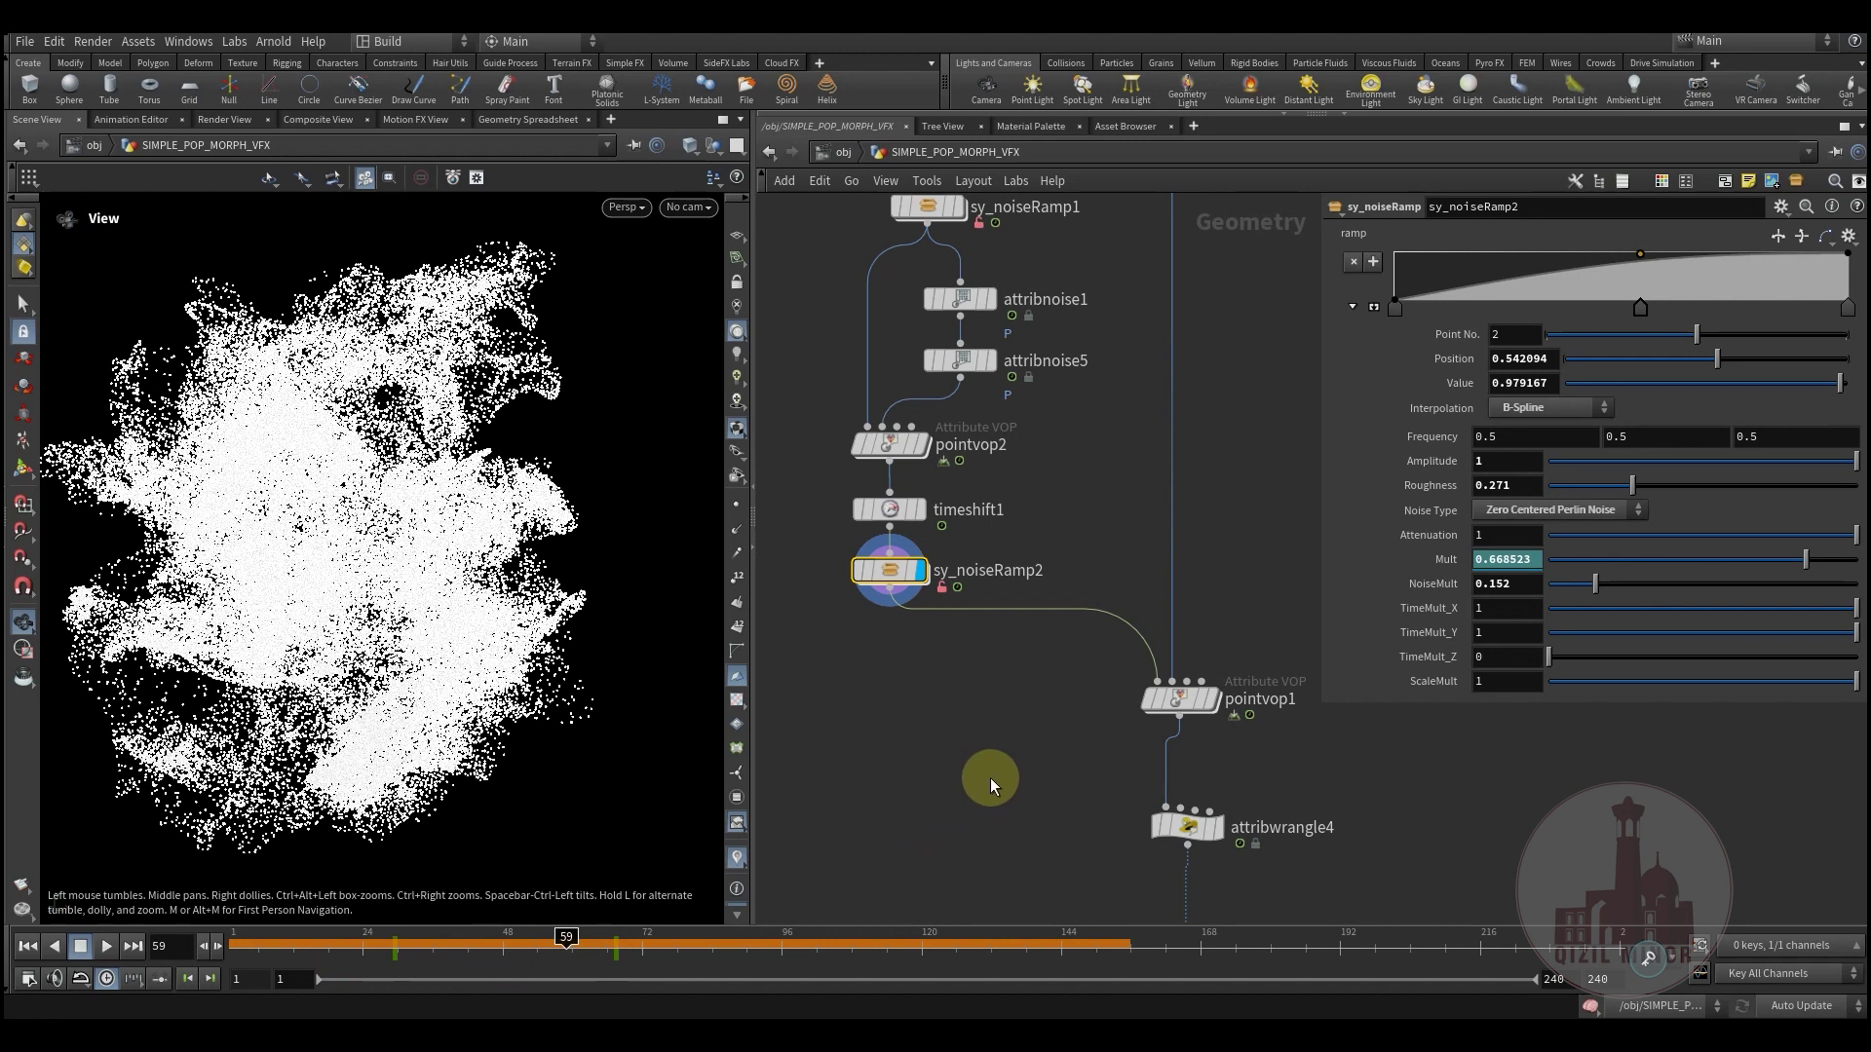
# Step: Display pointvop1 in the viewport and scrub the colored pig-to-toy morph from frame 30 to frame 57
pyautogui.moveTo(1089, 725); pyautogui.dragTo(945, 805)
pyautogui.moveTo(1090, 642)
pyautogui.mouseDown(button='middle')
pyautogui.moveTo(1067, 736)
pyautogui.moveTo(1115, 616)
pyautogui.mouseUp(button='middle')
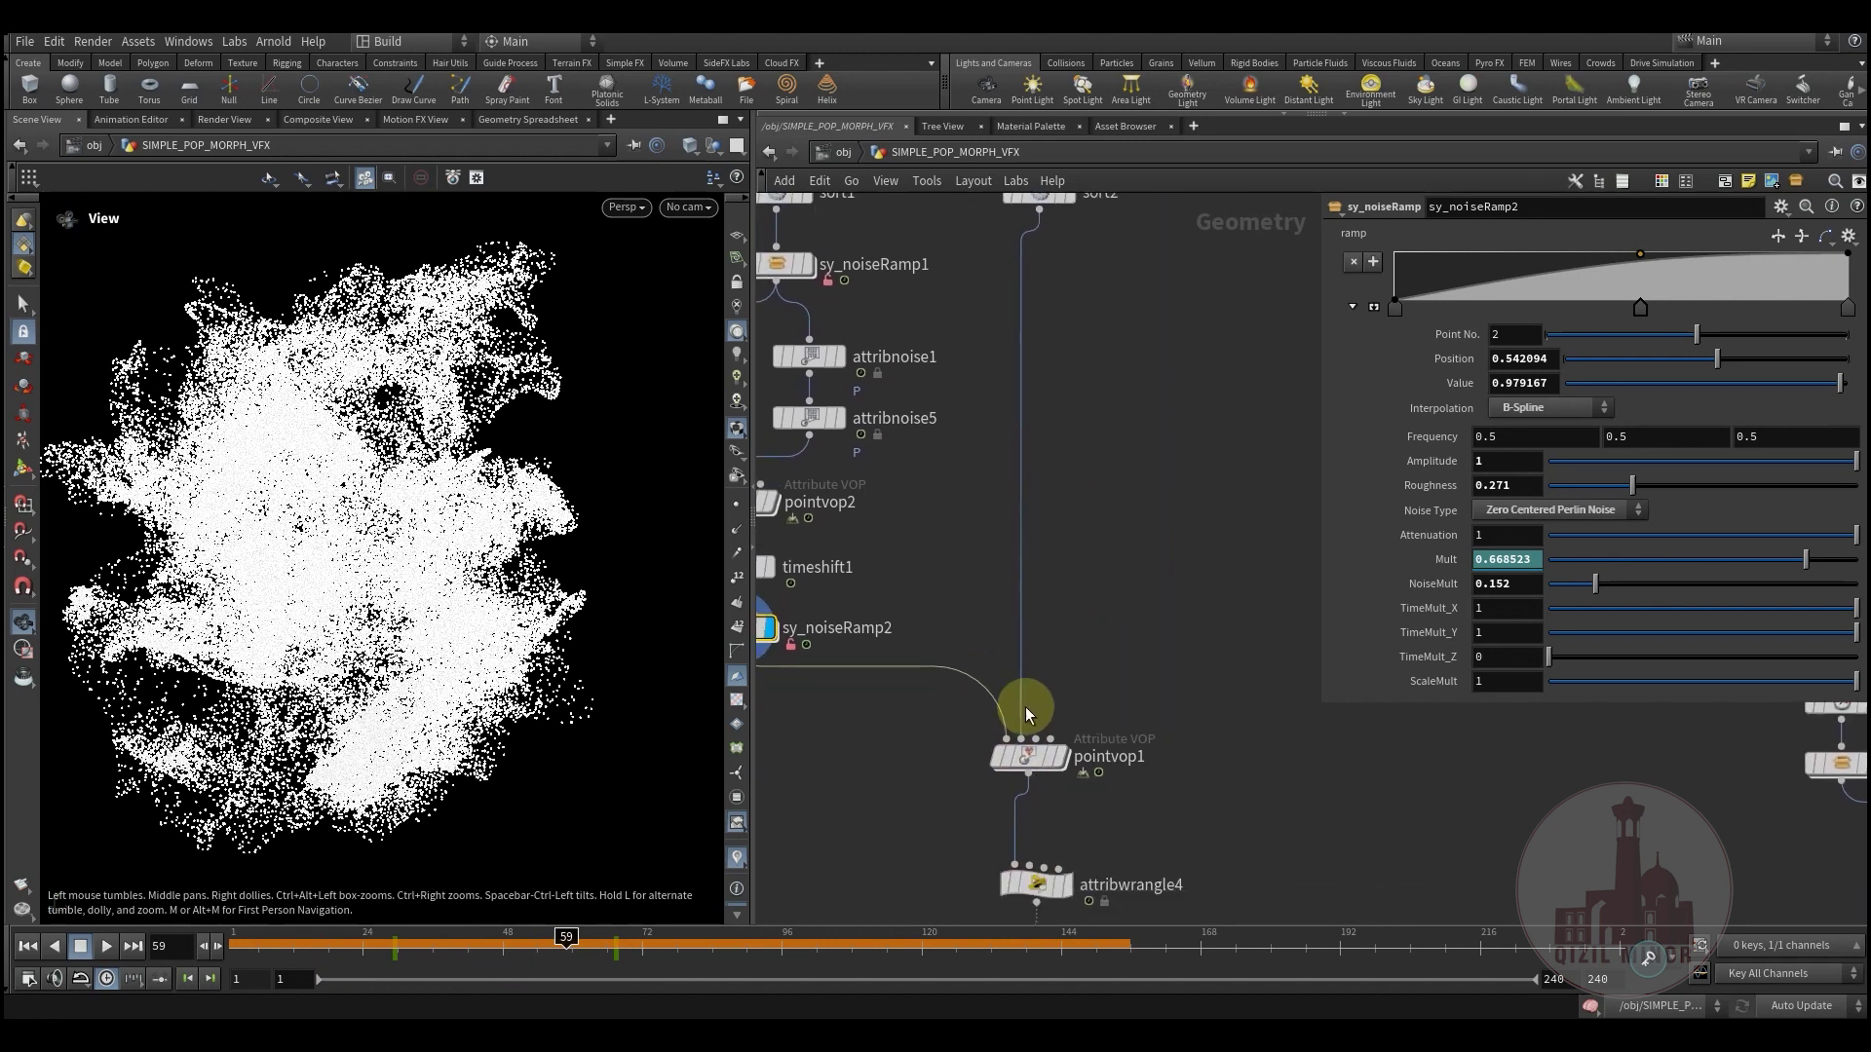
pyautogui.moveTo(1049, 737)
pyautogui.click(1068, 705)
pyautogui.moveTo(1060, 695); pyautogui.dragTo(1073, 575, button='middle')
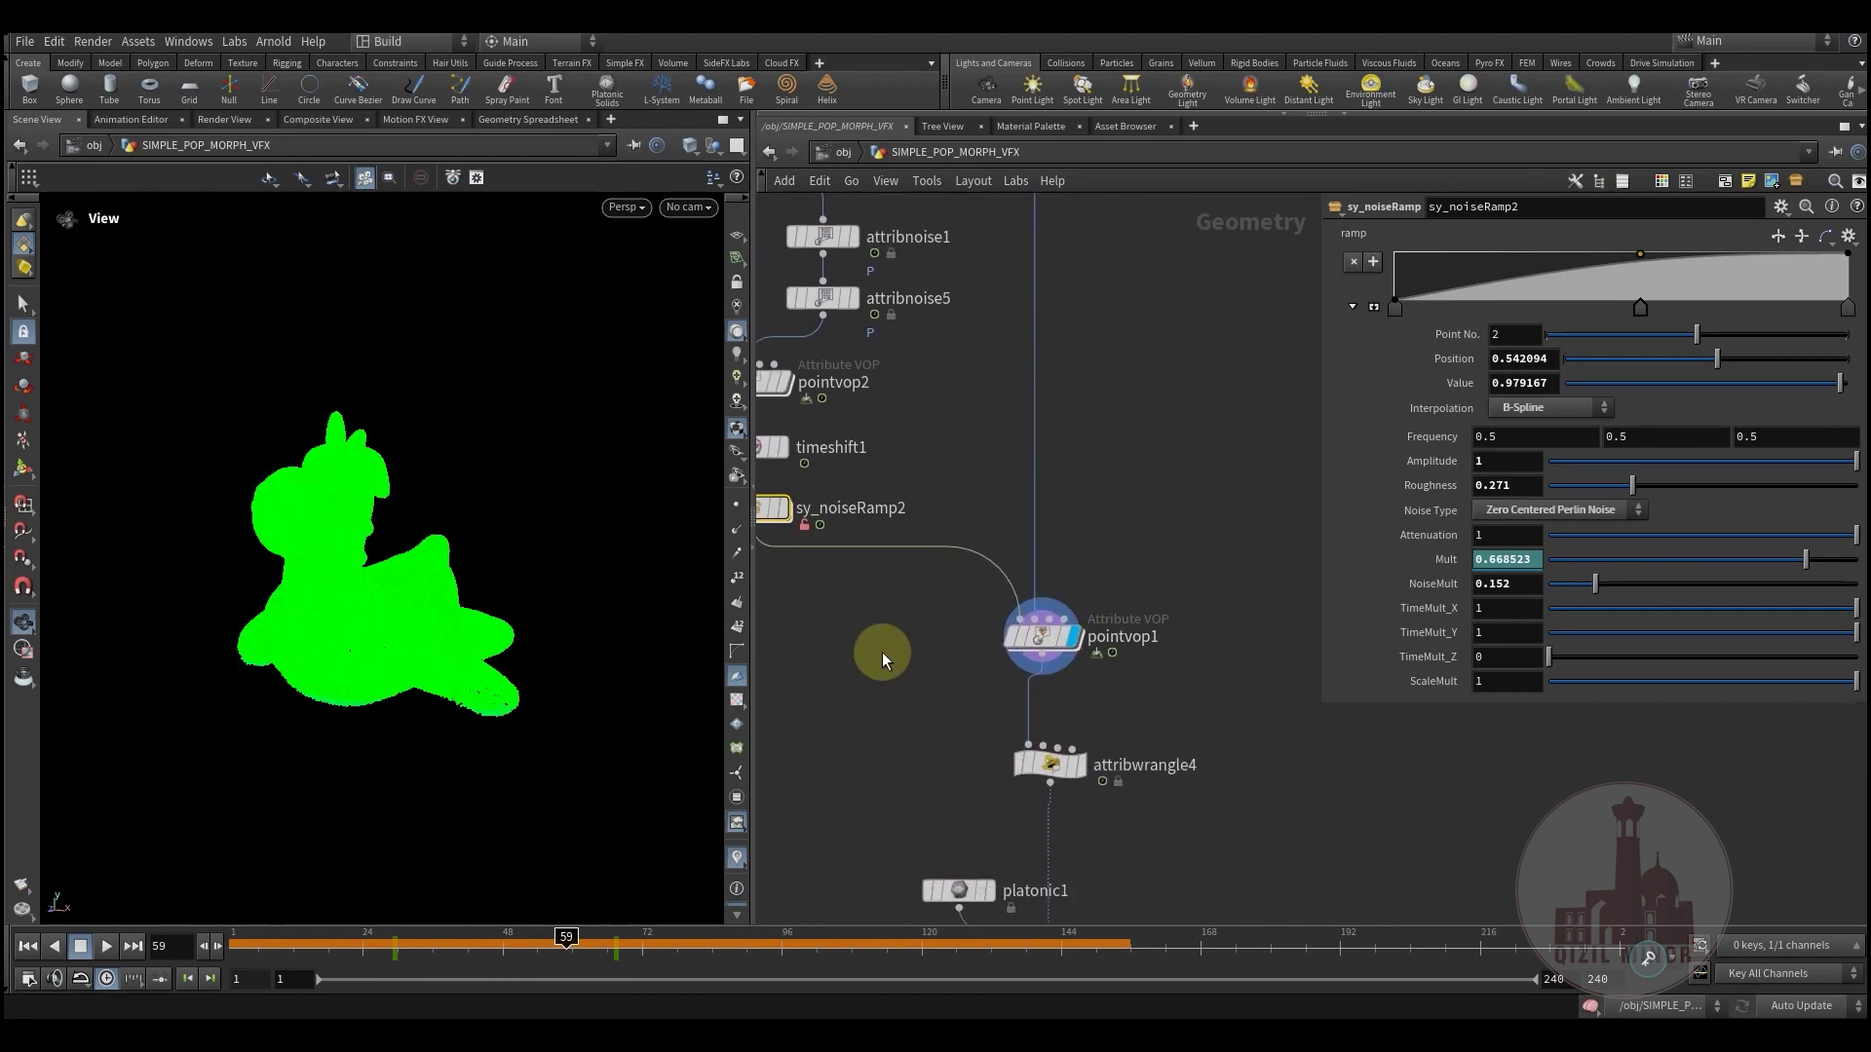
pyautogui.moveTo(336, 945); pyautogui.dragTo(385, 948)
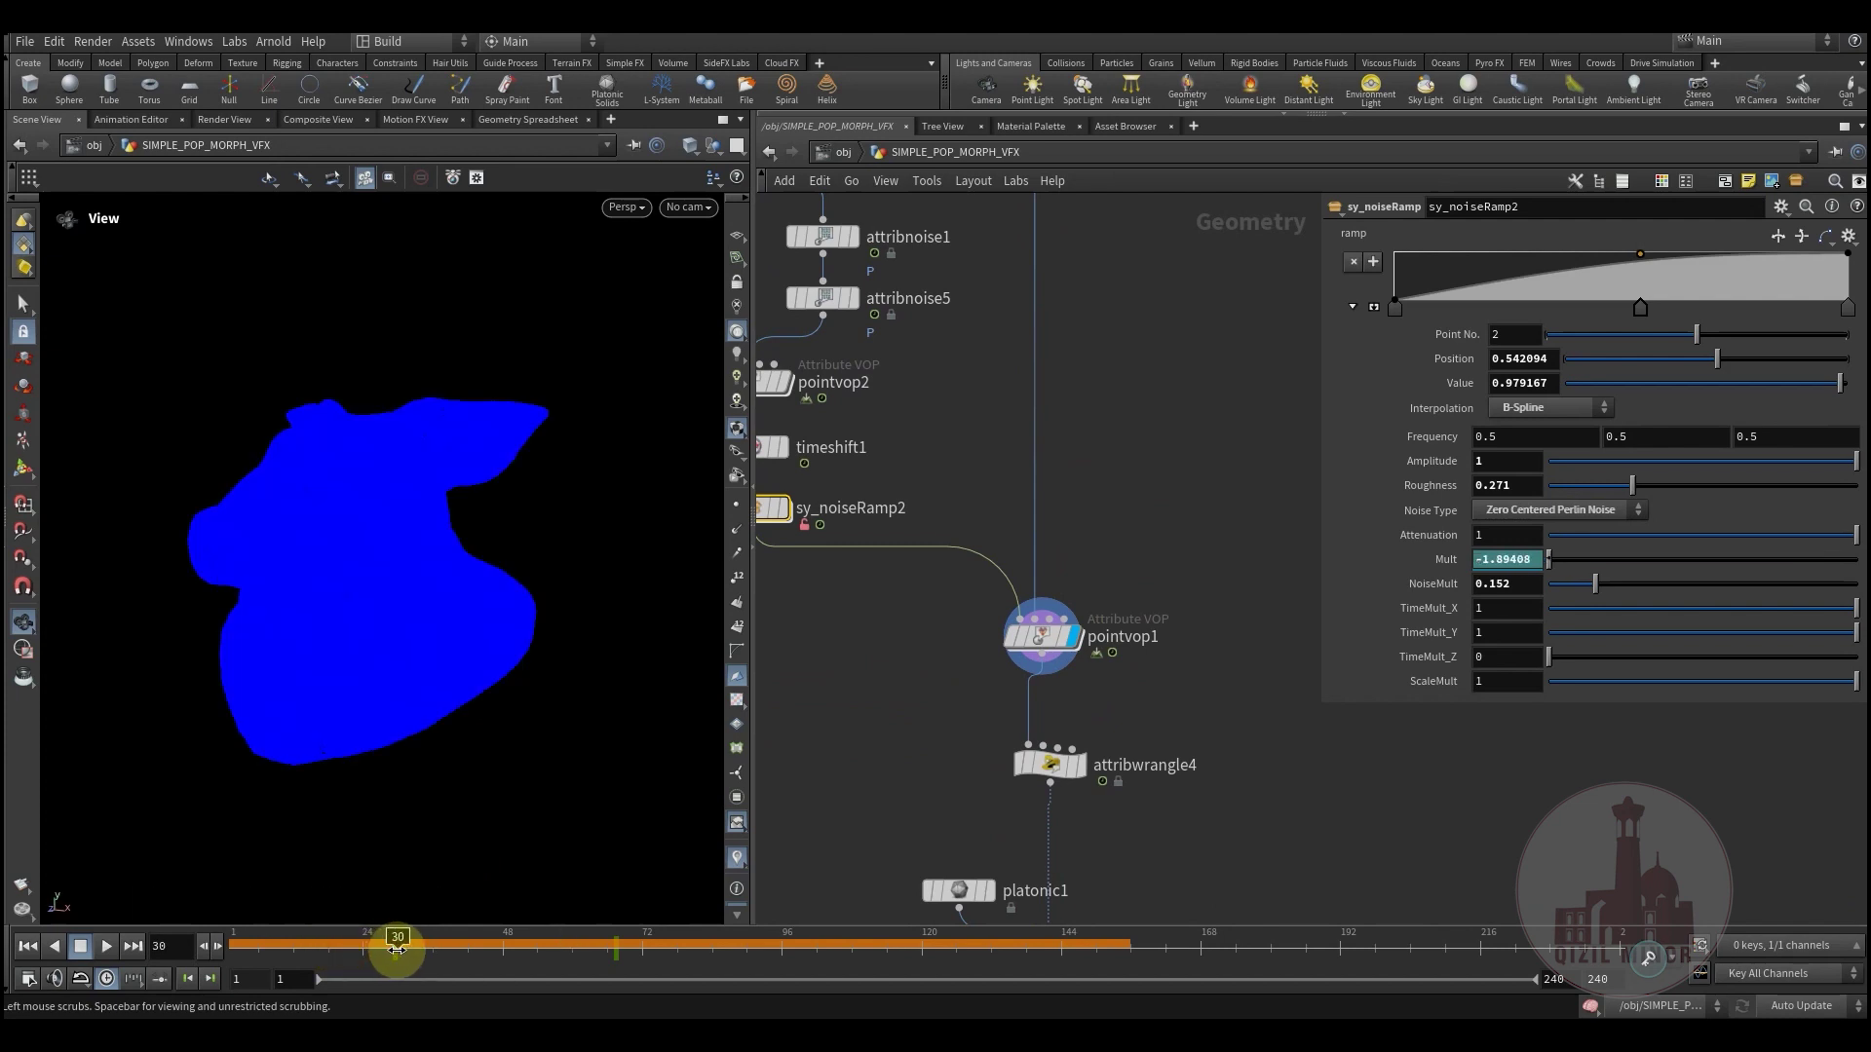
pyautogui.moveTo(831, 625); pyautogui.dragTo(919, 700, button='middle')
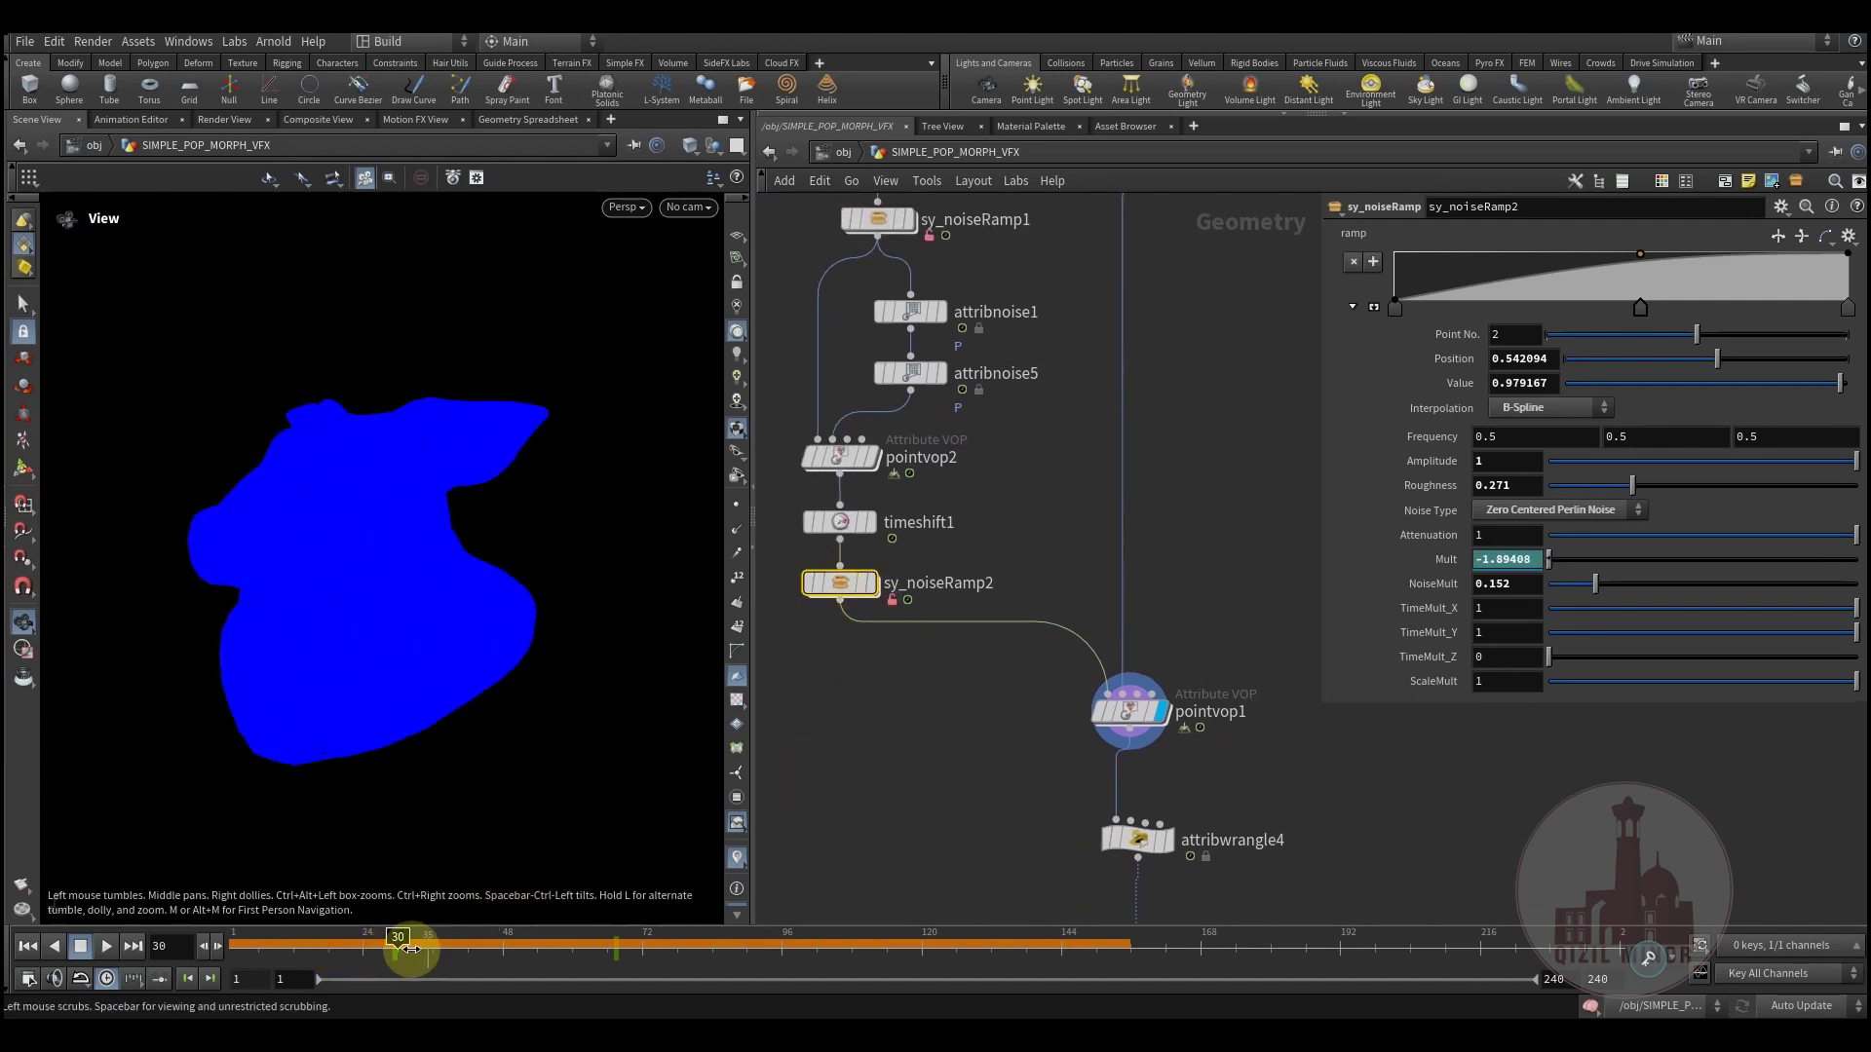
pyautogui.moveTo(410, 948); pyautogui.dragTo(554, 957)
# Step: Open pointvop1's VOP network, shift ramp1 closer to mix2 and review the ramp's parameters and connections
pyautogui.moveTo(1119, 716)
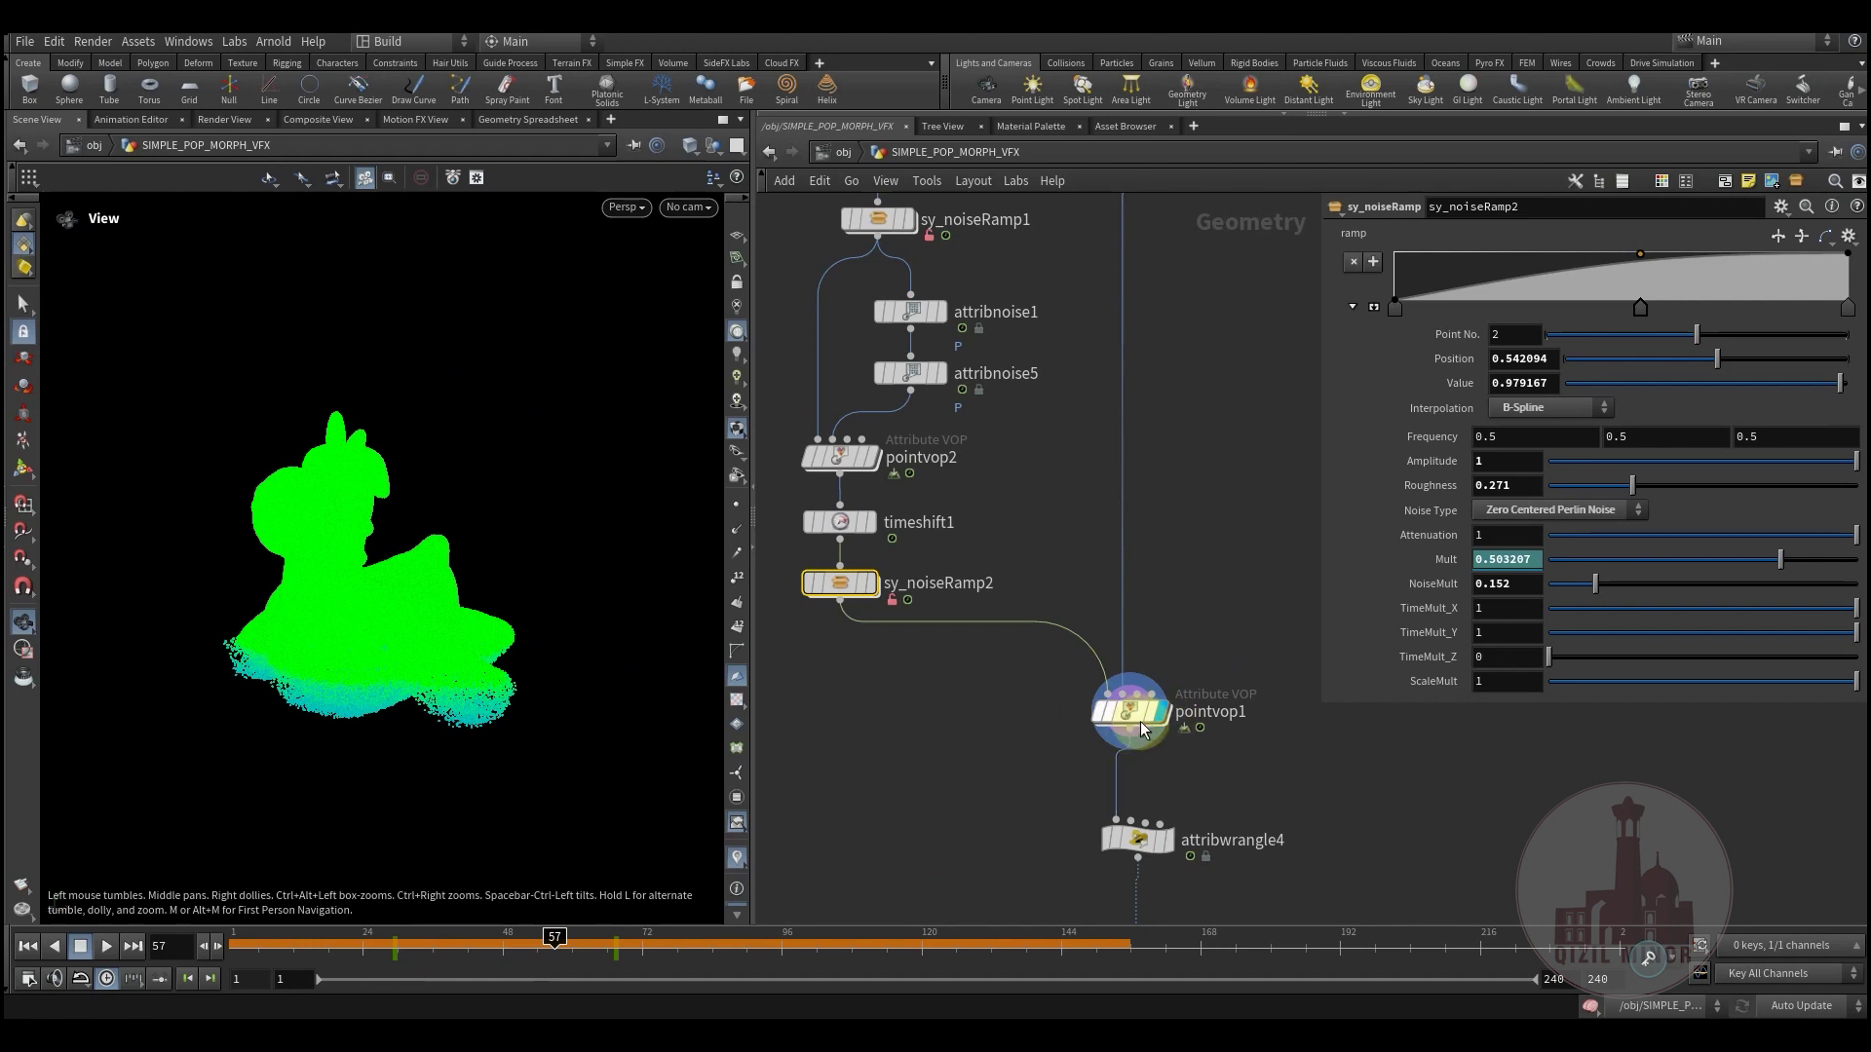
pyautogui.doubleClick(1116, 712)
pyautogui.moveTo(1124, 656); pyautogui.dragTo(877, 681, button='middle')
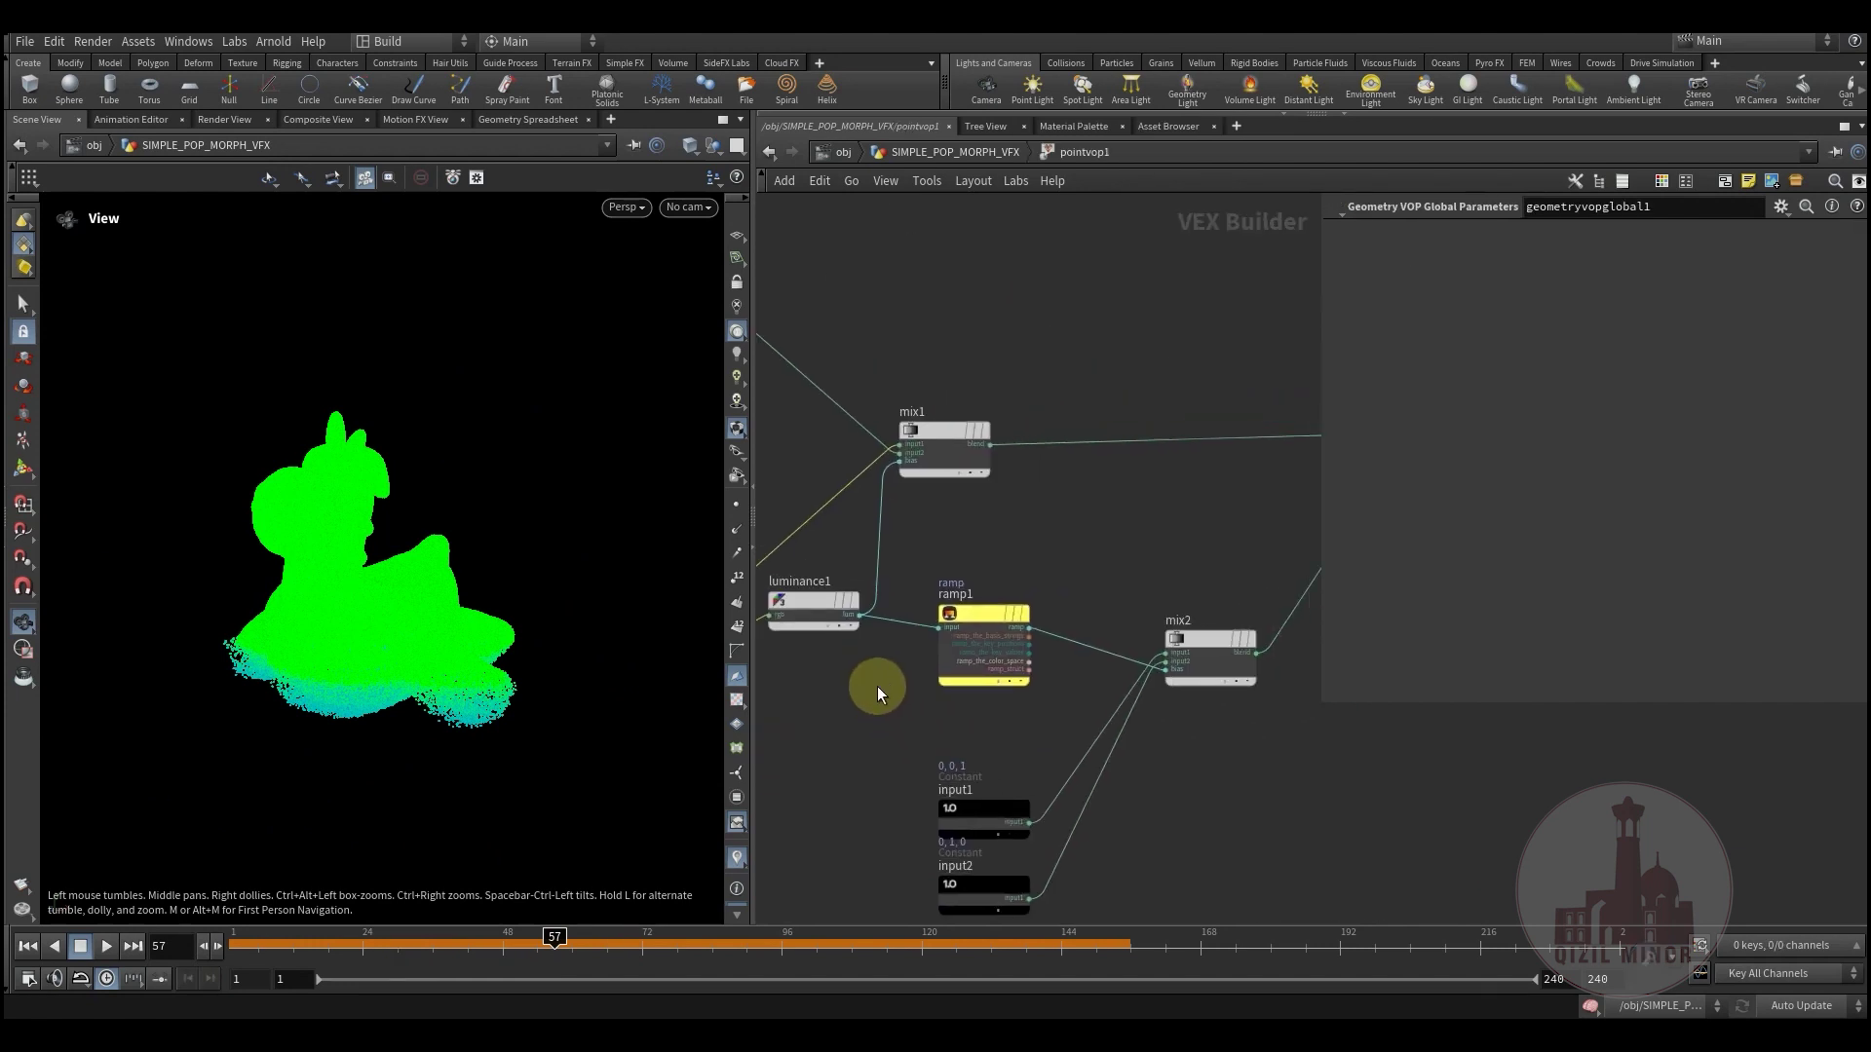
pyautogui.click(1021, 605)
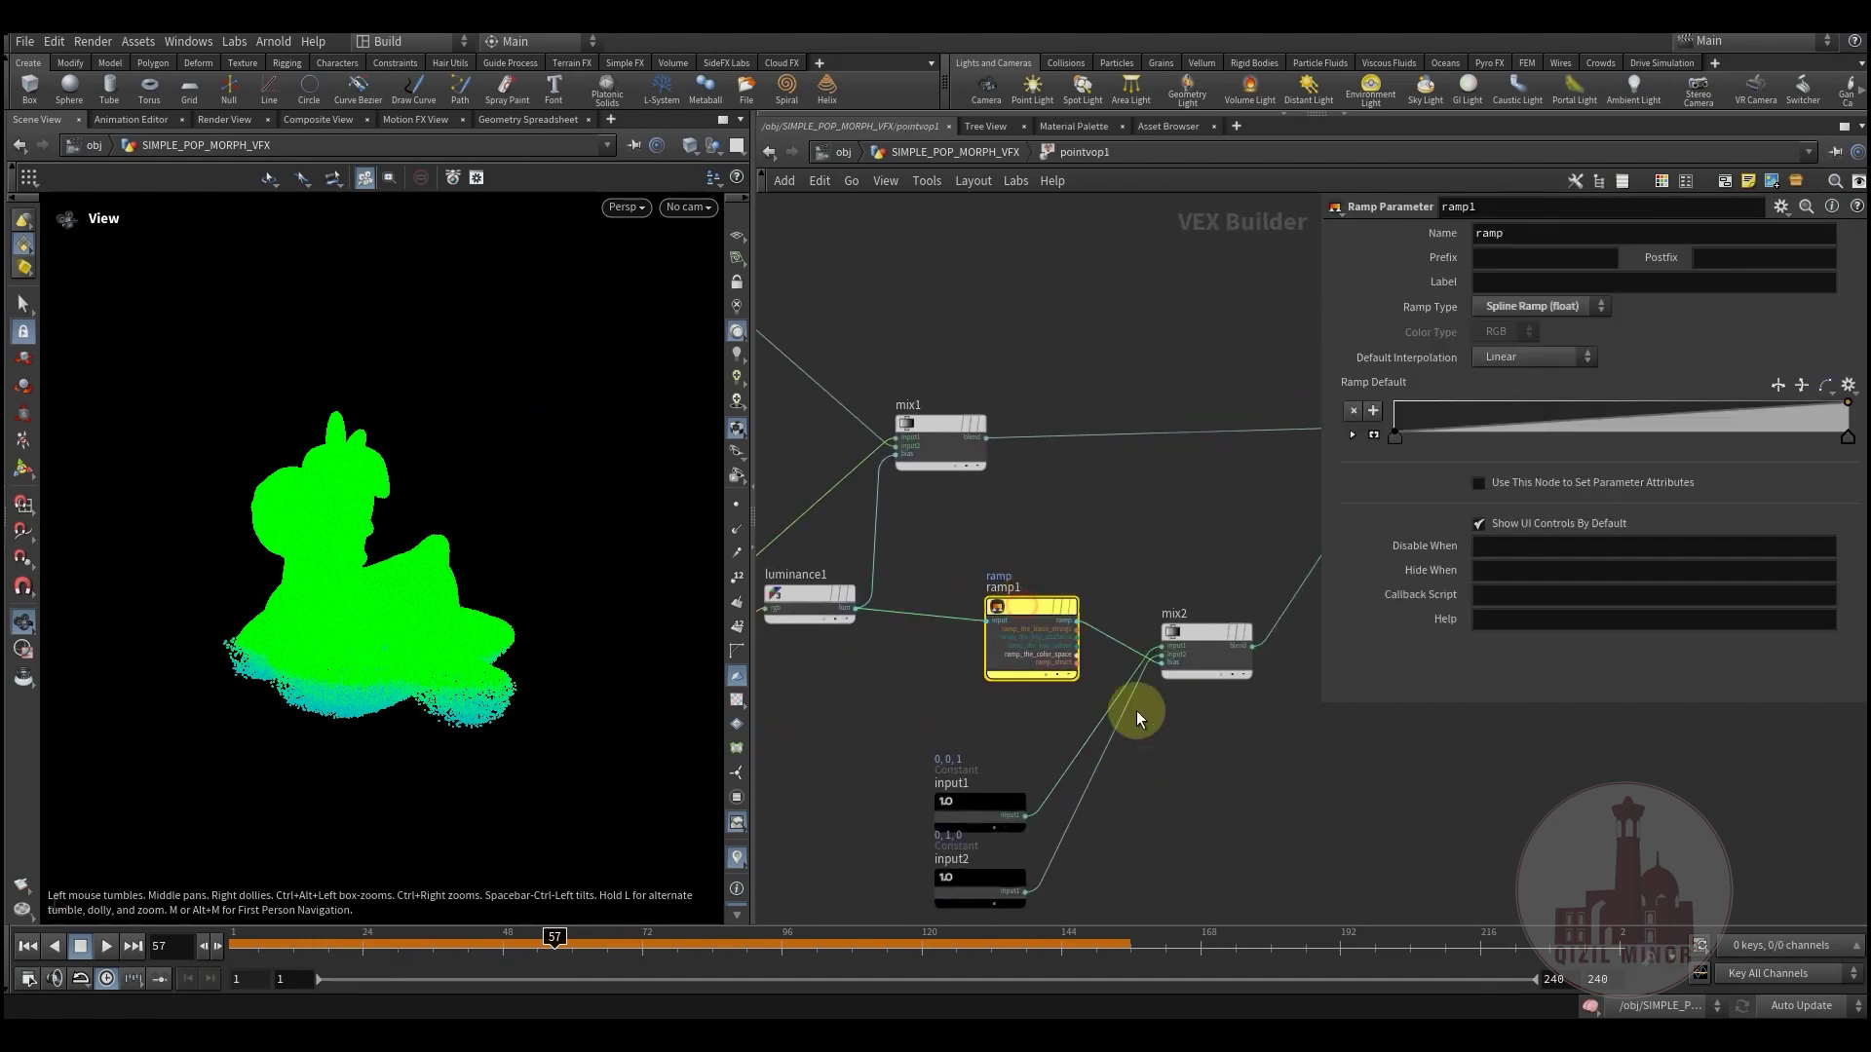
pyautogui.moveTo(1136, 710); pyautogui.dragTo(1153, 757, button='middle')
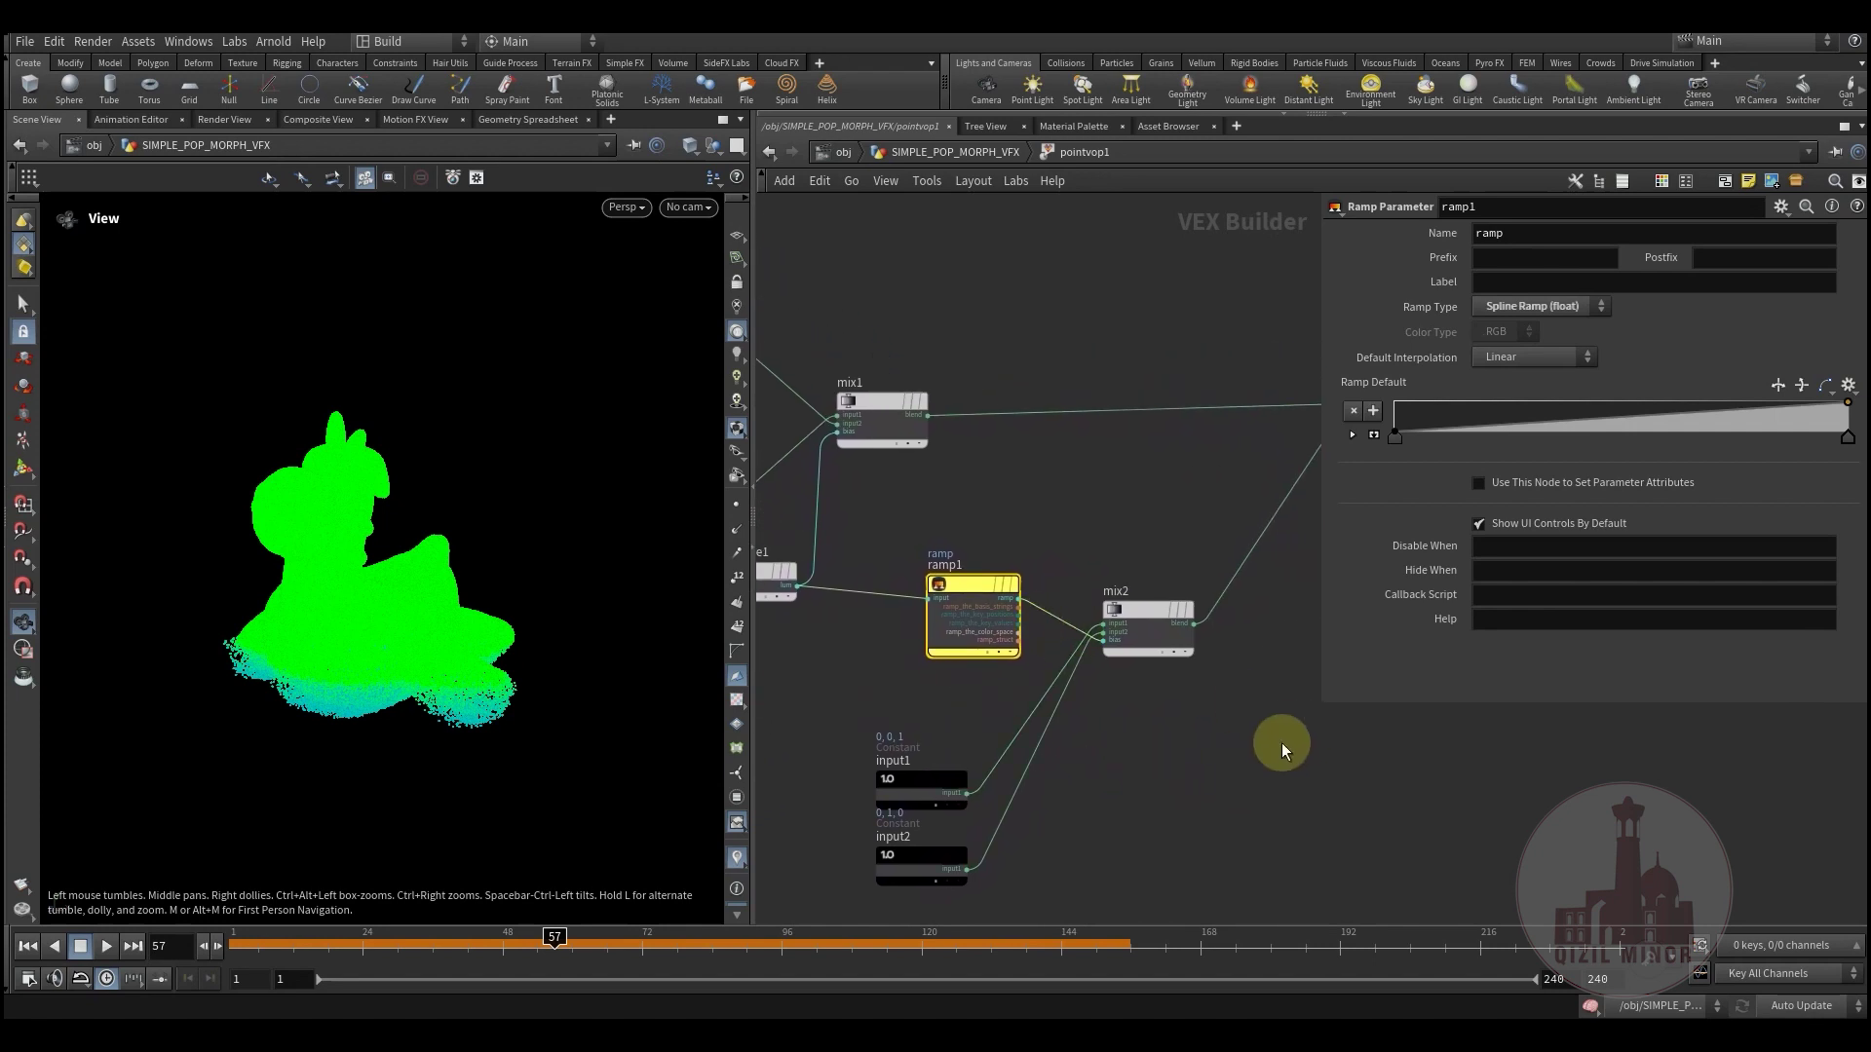
pyautogui.moveTo(1273, 747); pyautogui.dragTo(1148, 689, button='middle')
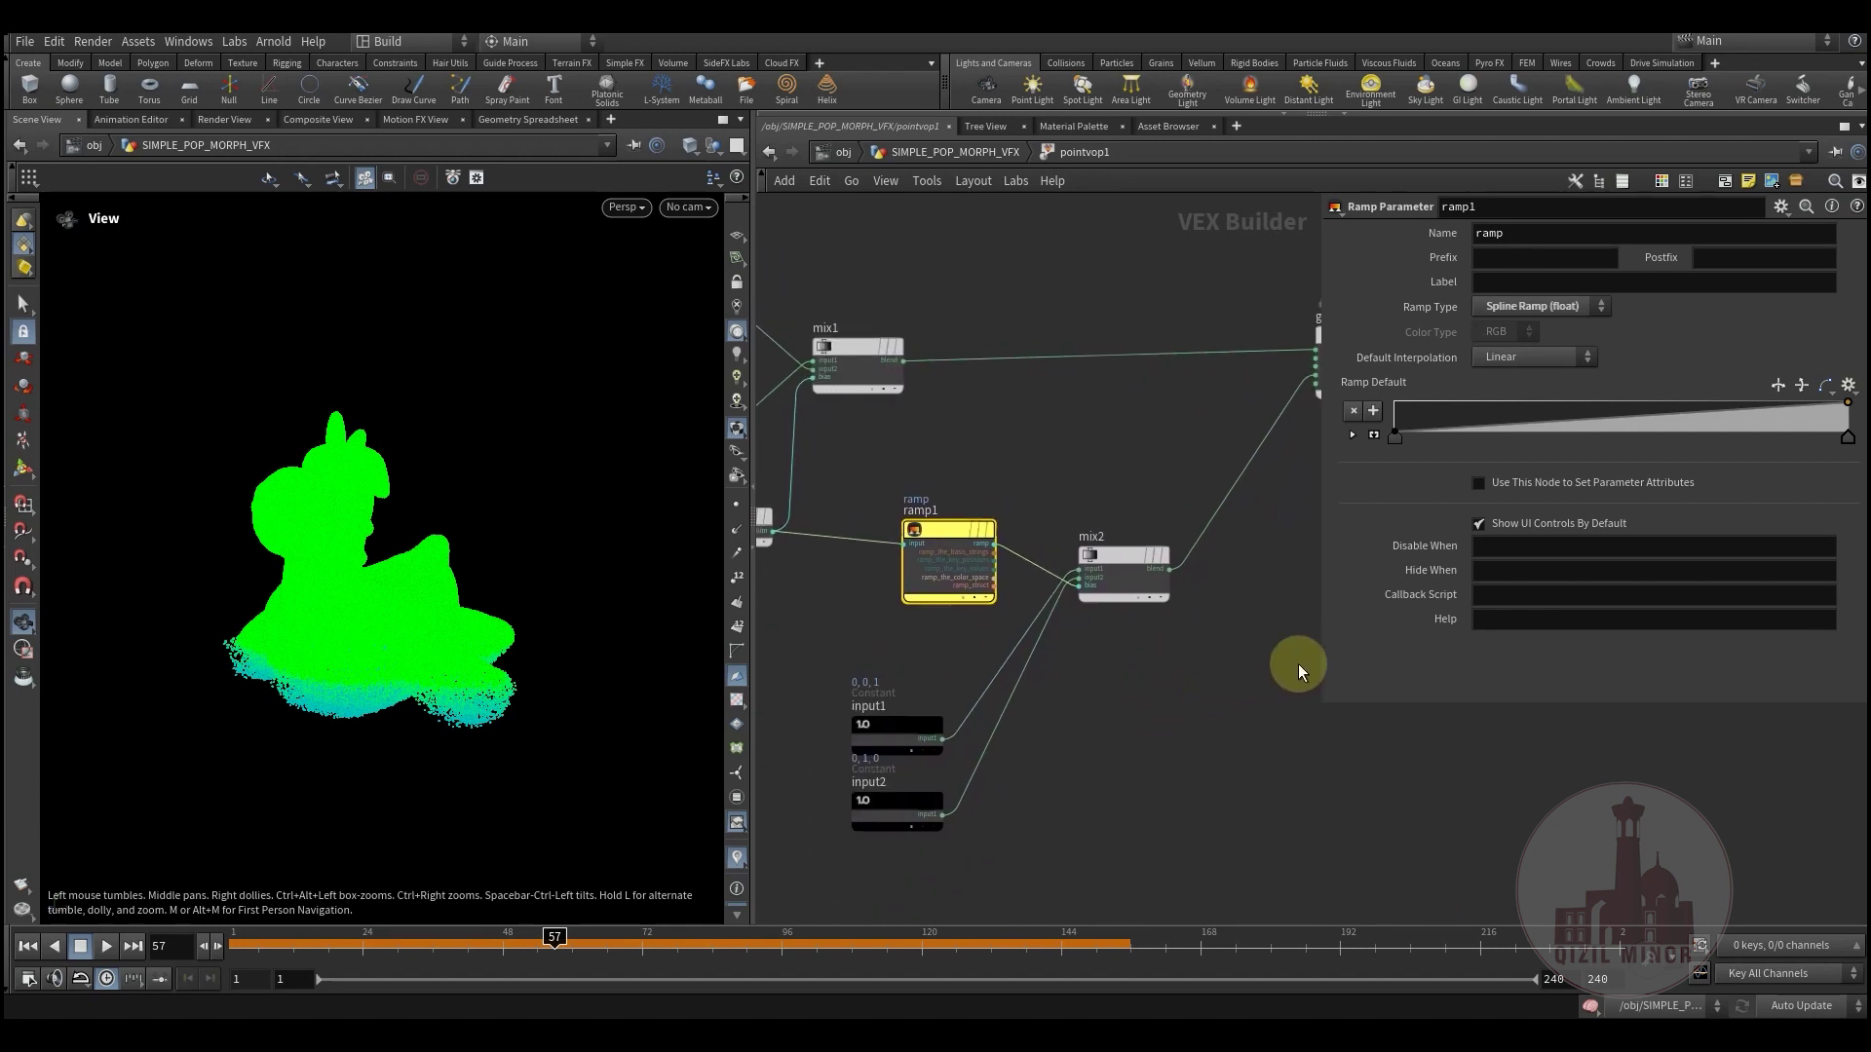
# Step: Arrange pointvop1's network by placing the input1 and input2 constants under ramp1 and moving mix2 and mix1 upward
pyautogui.click(982, 532)
pyautogui.moveTo(912, 826); pyautogui.dragTo(912, 828)
pyautogui.moveTo(910, 743); pyautogui.dragTo(941, 663)
pyautogui.moveTo(1107, 709); pyautogui.dragTo(1037, 815, button='middle')
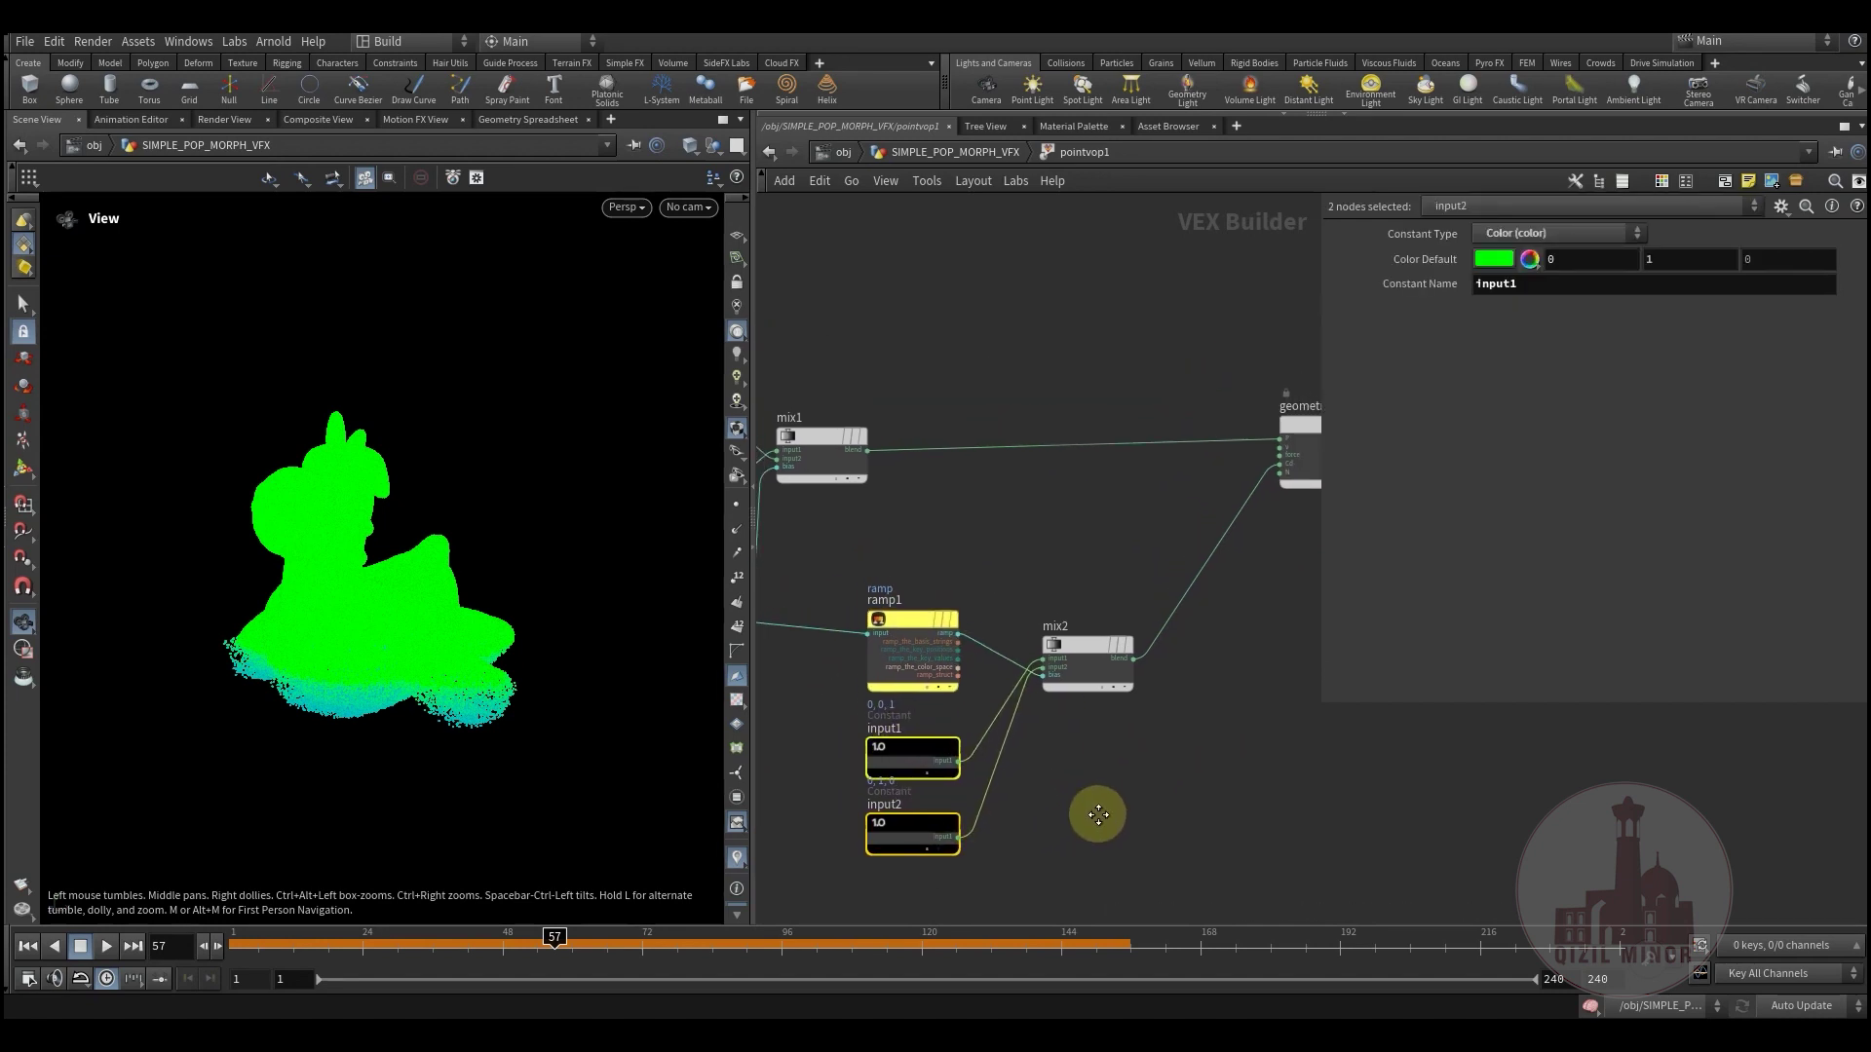
pyautogui.moveTo(1102, 640); pyautogui.dragTo(1102, 602)
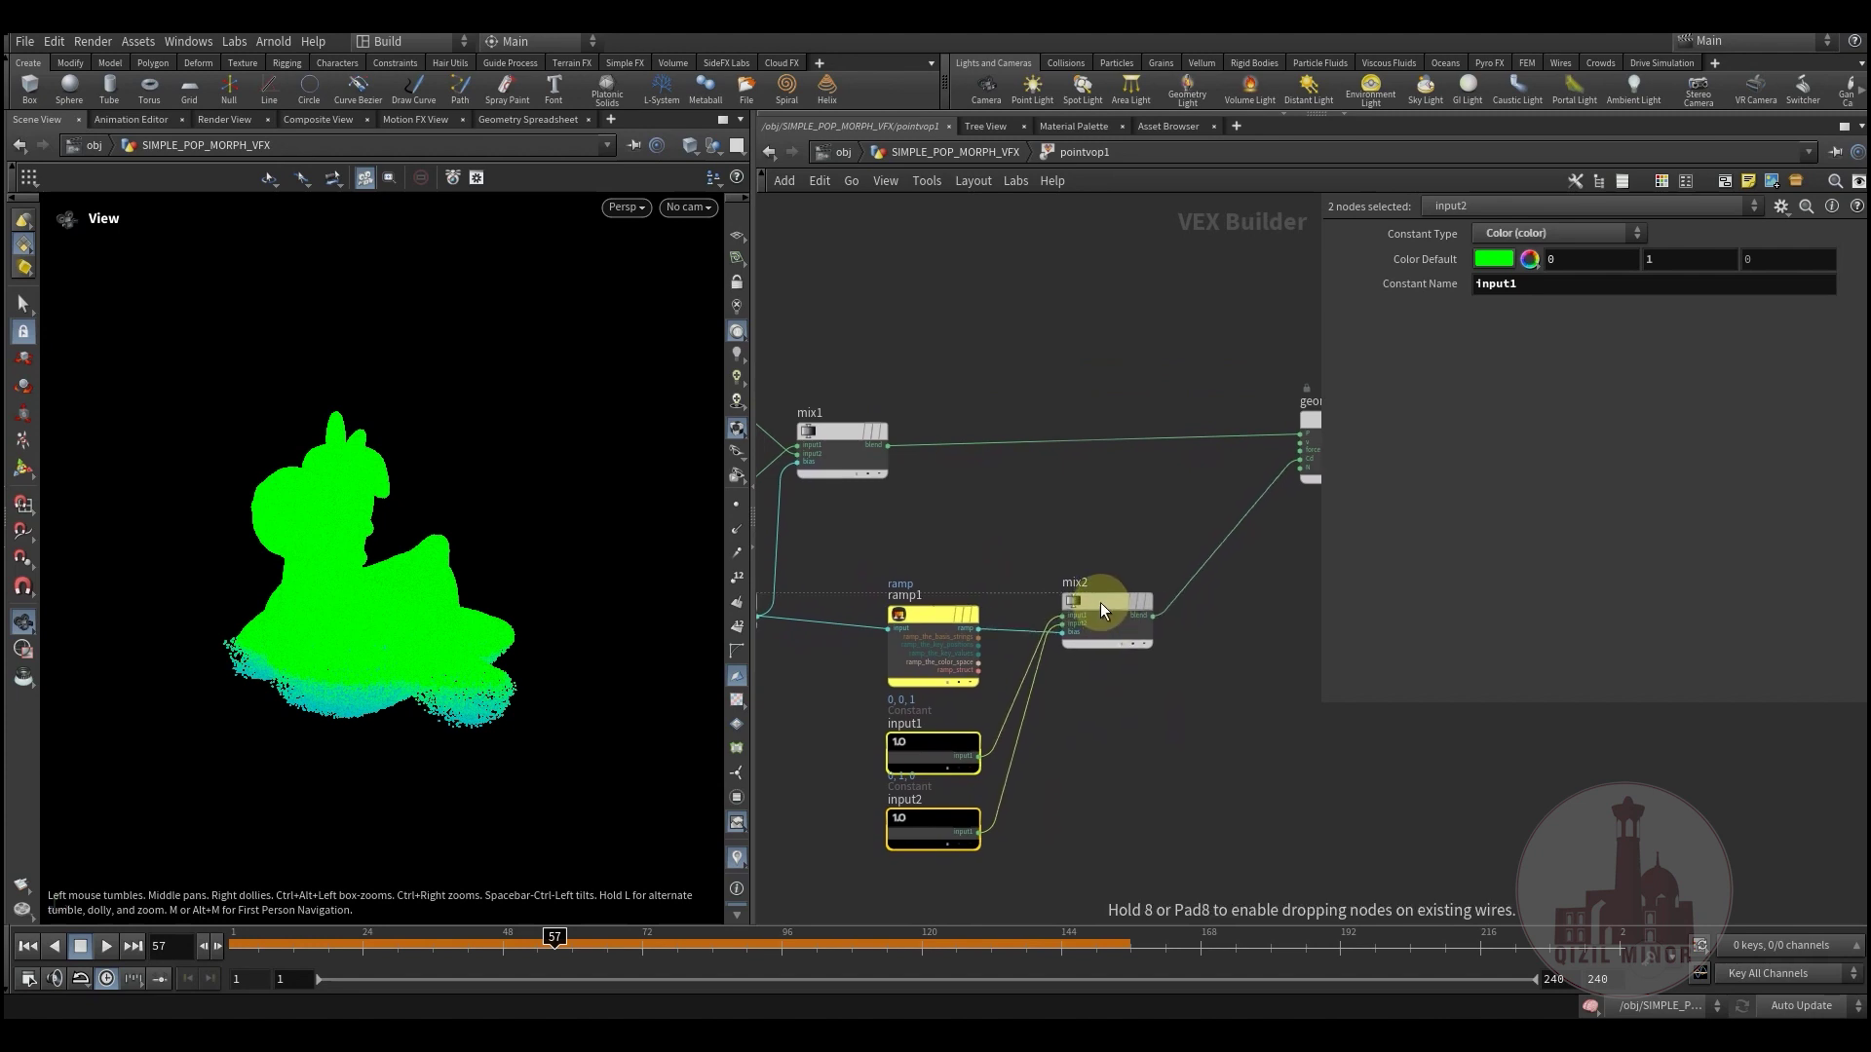
pyautogui.moveTo(1142, 760); pyautogui.dragTo(1247, 824, button='middle')
pyautogui.moveTo(1076, 568); pyautogui.dragTo(1118, 656, button='middle')
pyautogui.moveTo(980, 562); pyautogui.dragTo(1048, 530)
pyautogui.moveTo(1154, 671); pyautogui.dragTo(985, 701, button='middle')
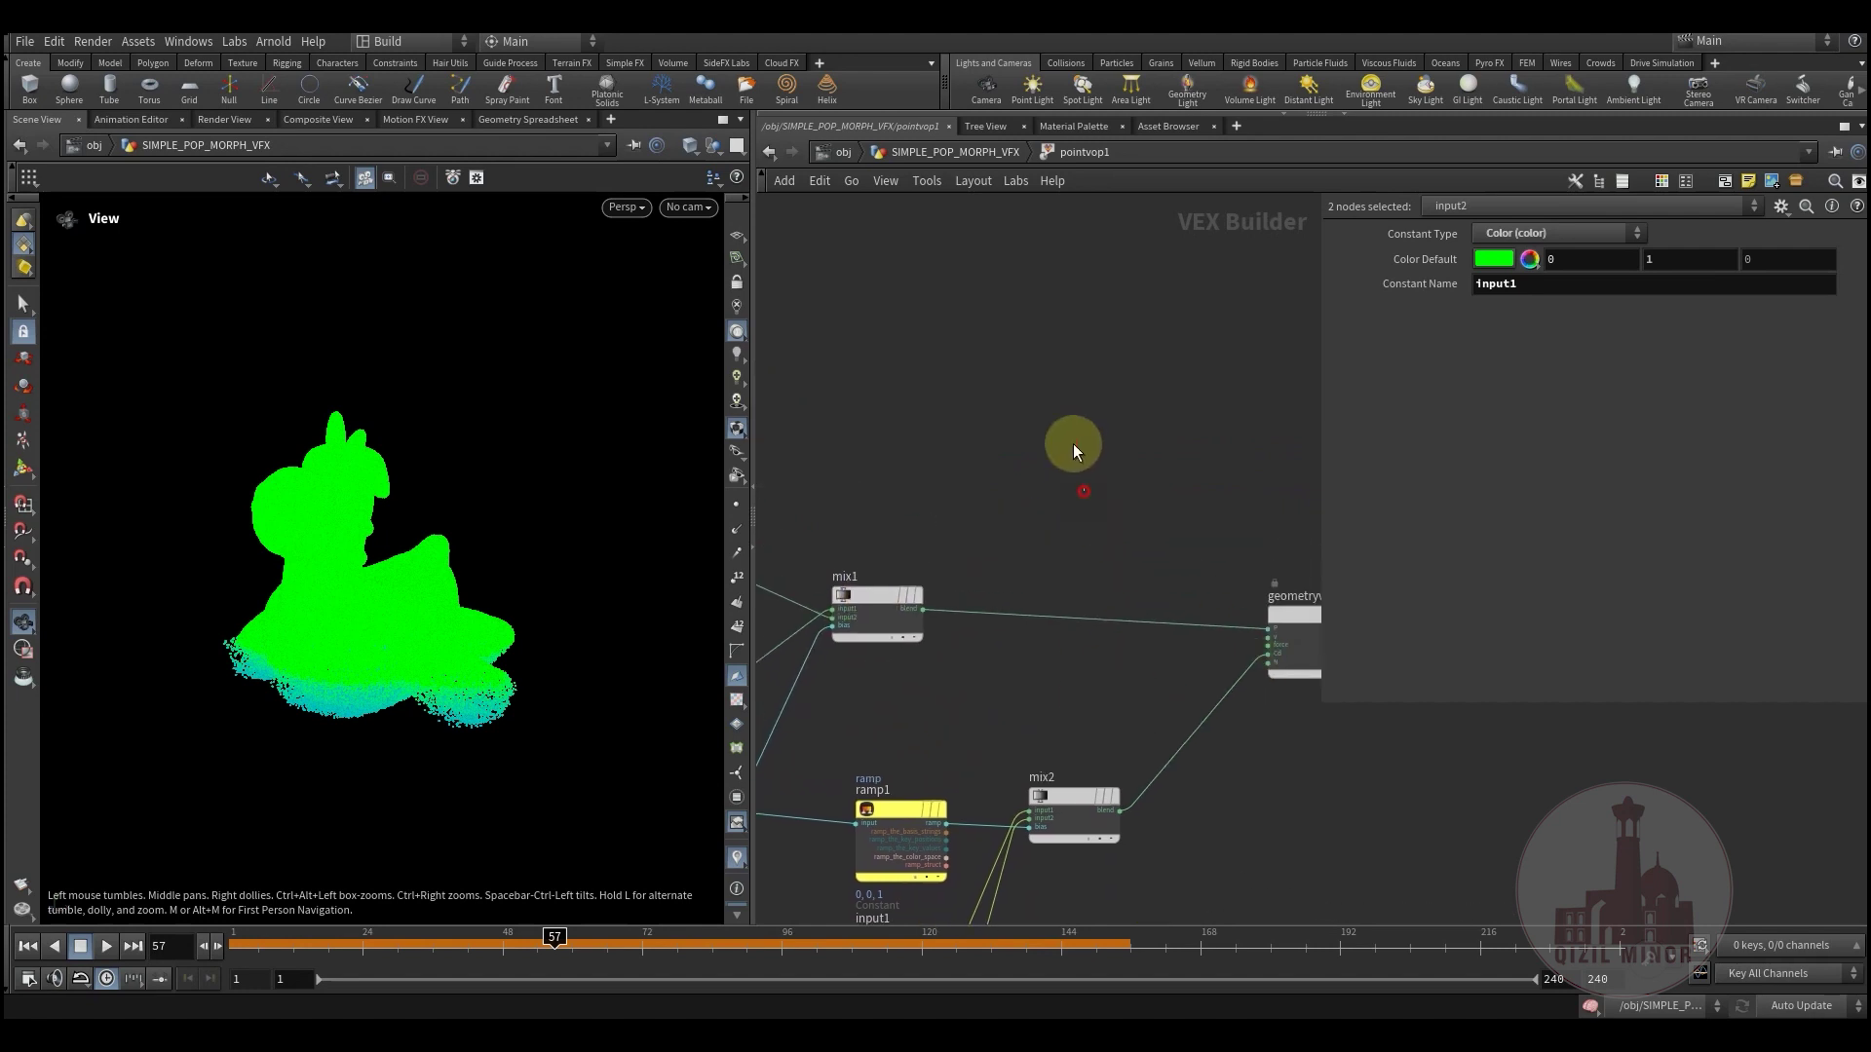
# Step: Back in the parent network, remove the two middle points from pointvop1's ramp and scrub the morph to frame 50
pyautogui.click(955, 152)
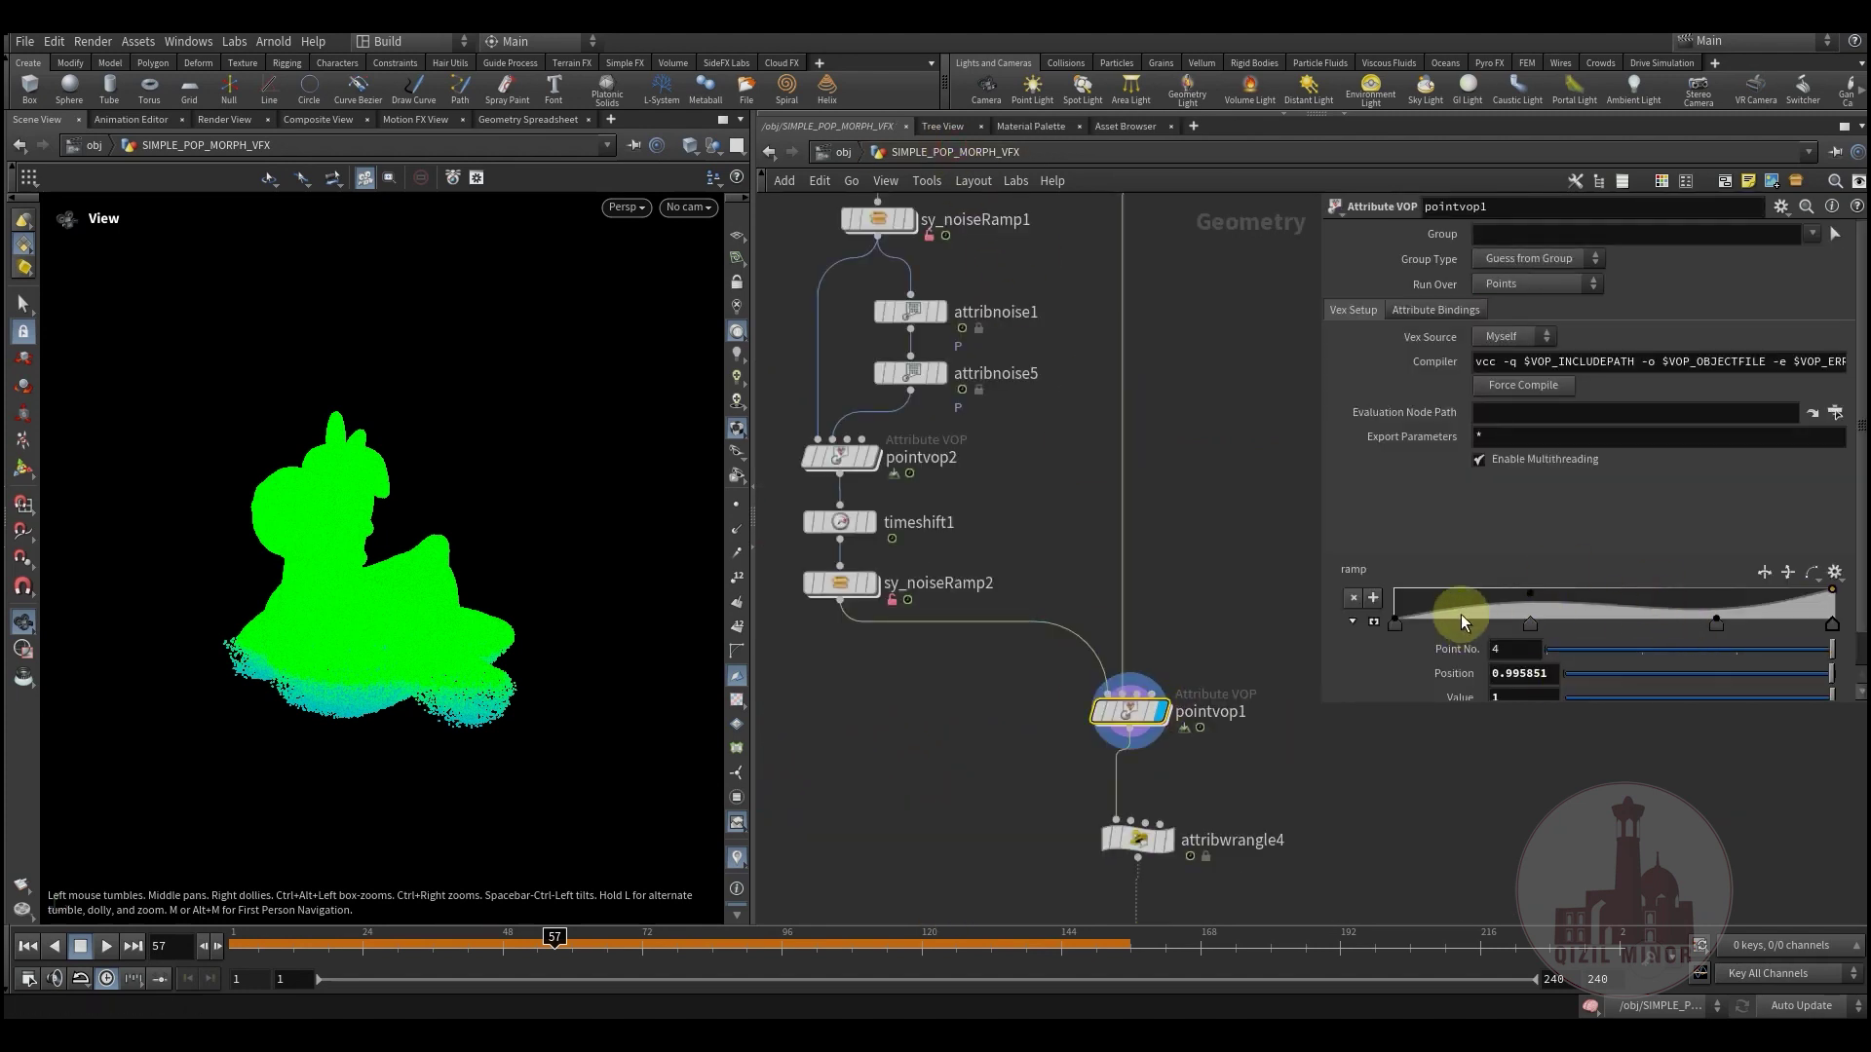
pyautogui.scroll(-1, 1493, 640)
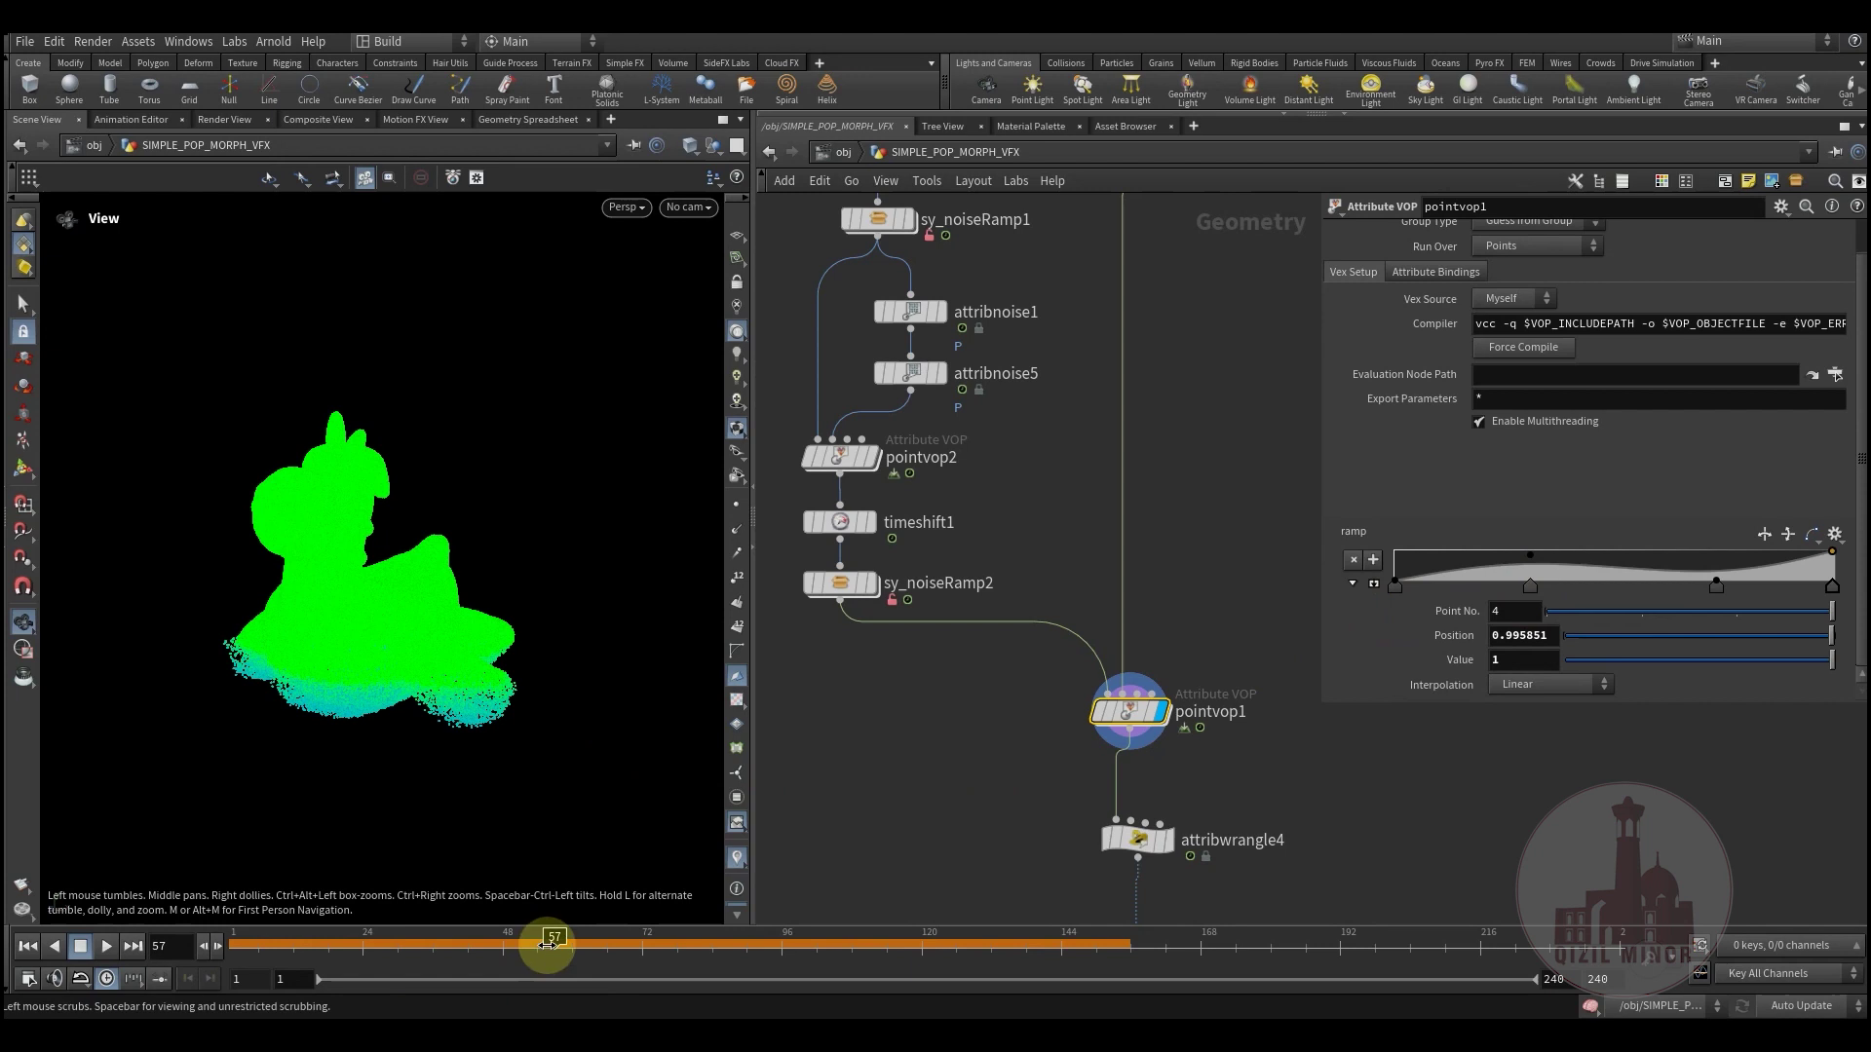
pyautogui.moveTo(543, 942); pyautogui.dragTo(488, 940)
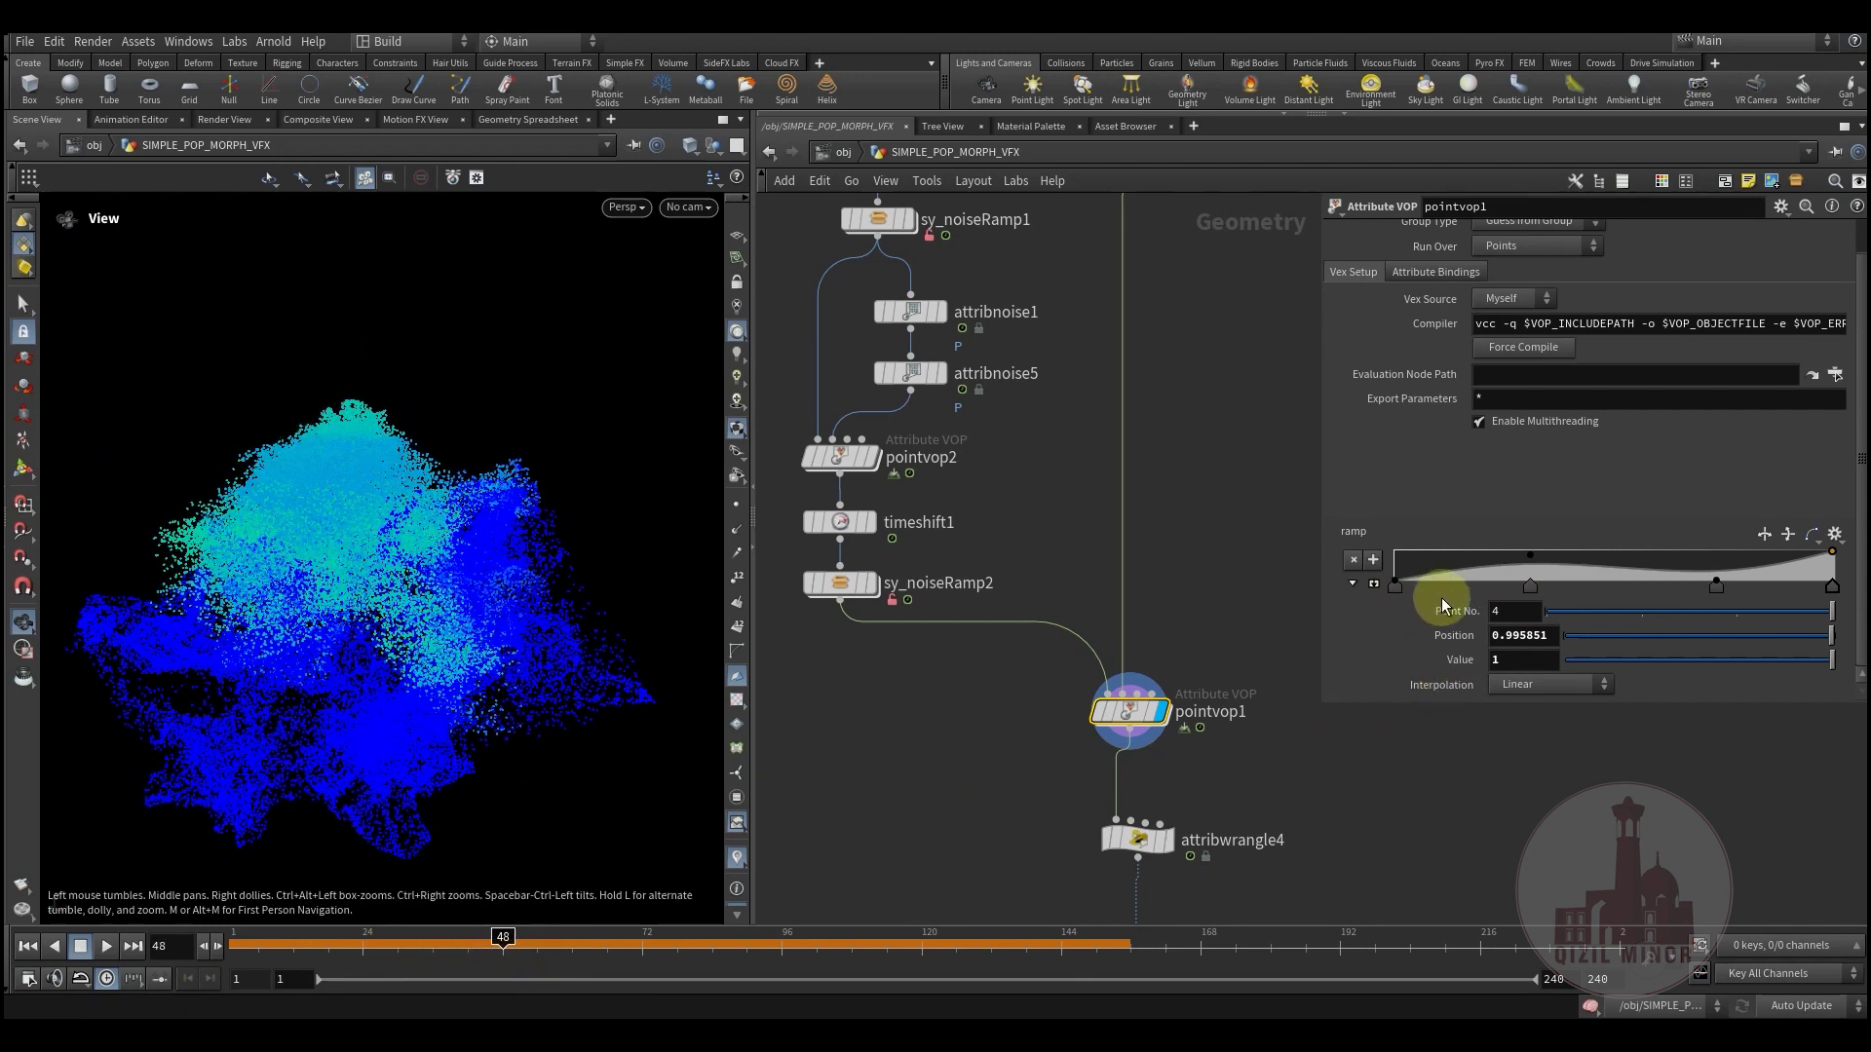
pyautogui.moveTo(1536, 587); pyautogui.dragTo(1622, 678)
pyautogui.keyDown('ctrl'); pyautogui.click(1718, 587); pyautogui.keyUp('ctrl')
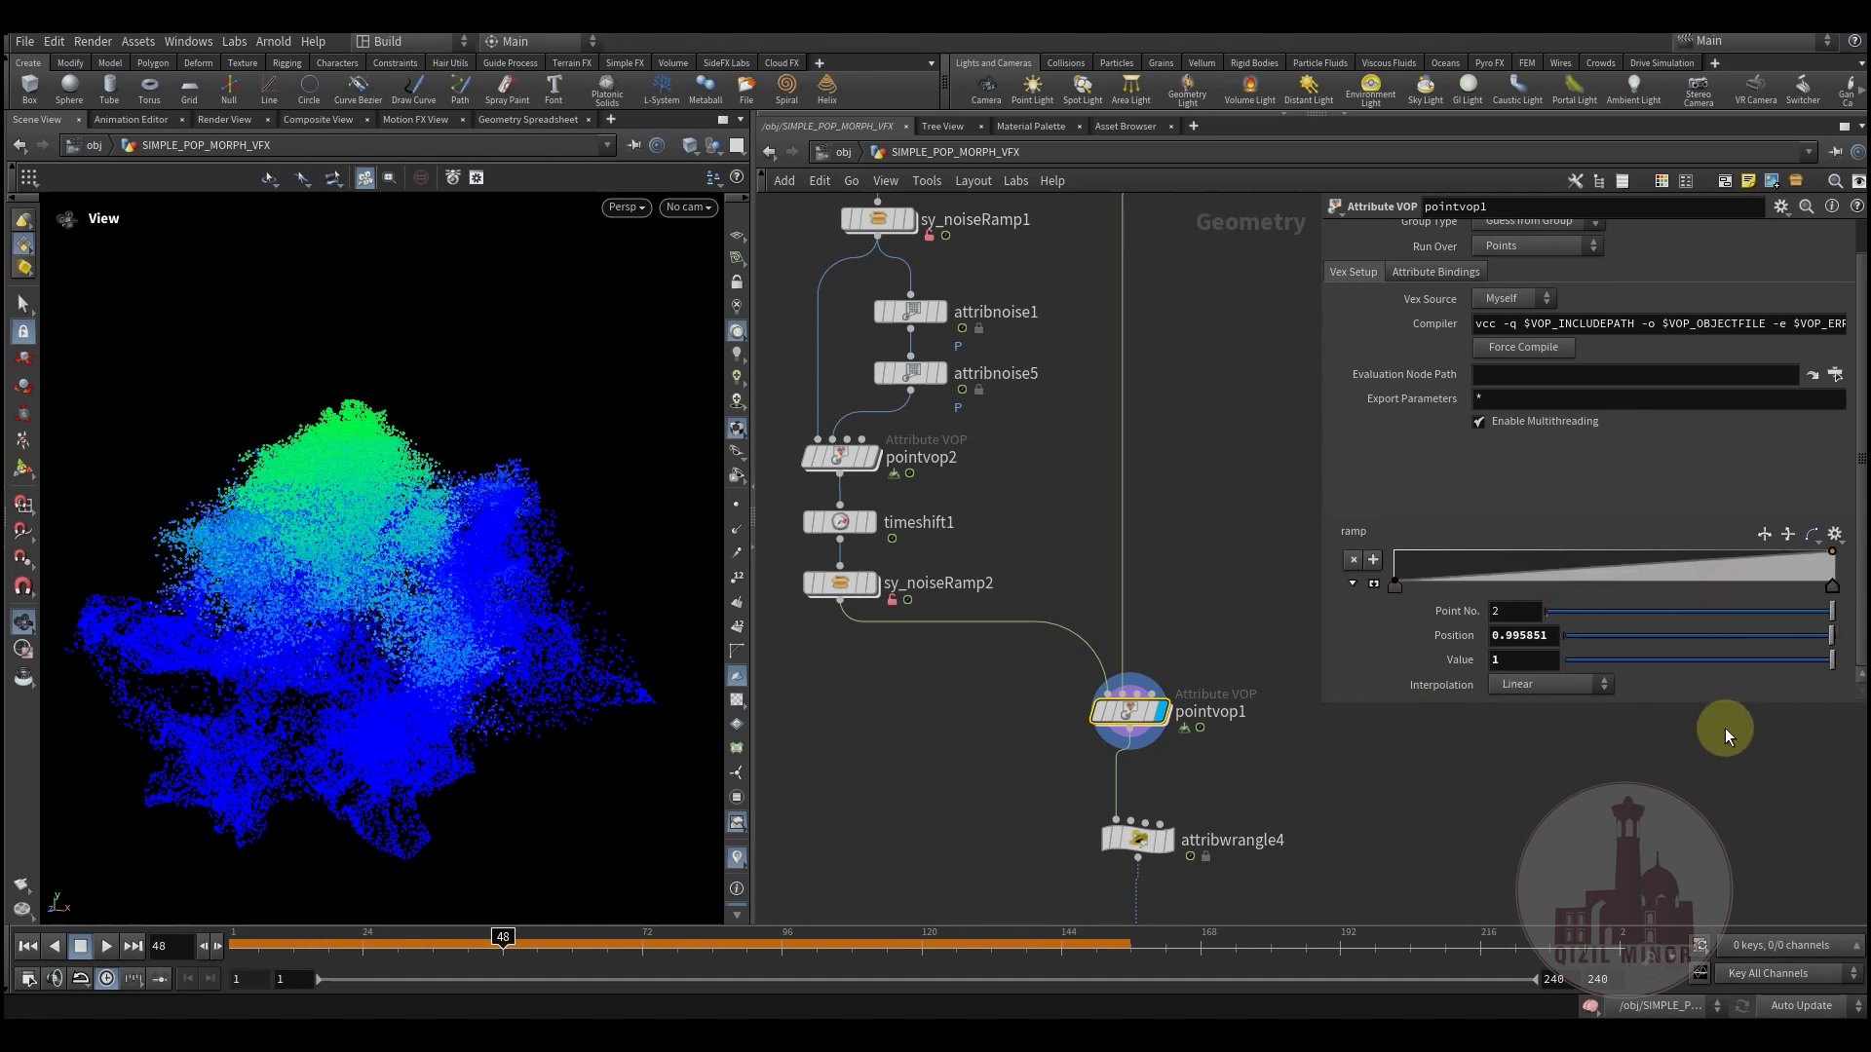
pyautogui.moveTo(395, 942); pyautogui.dragTo(516, 986)
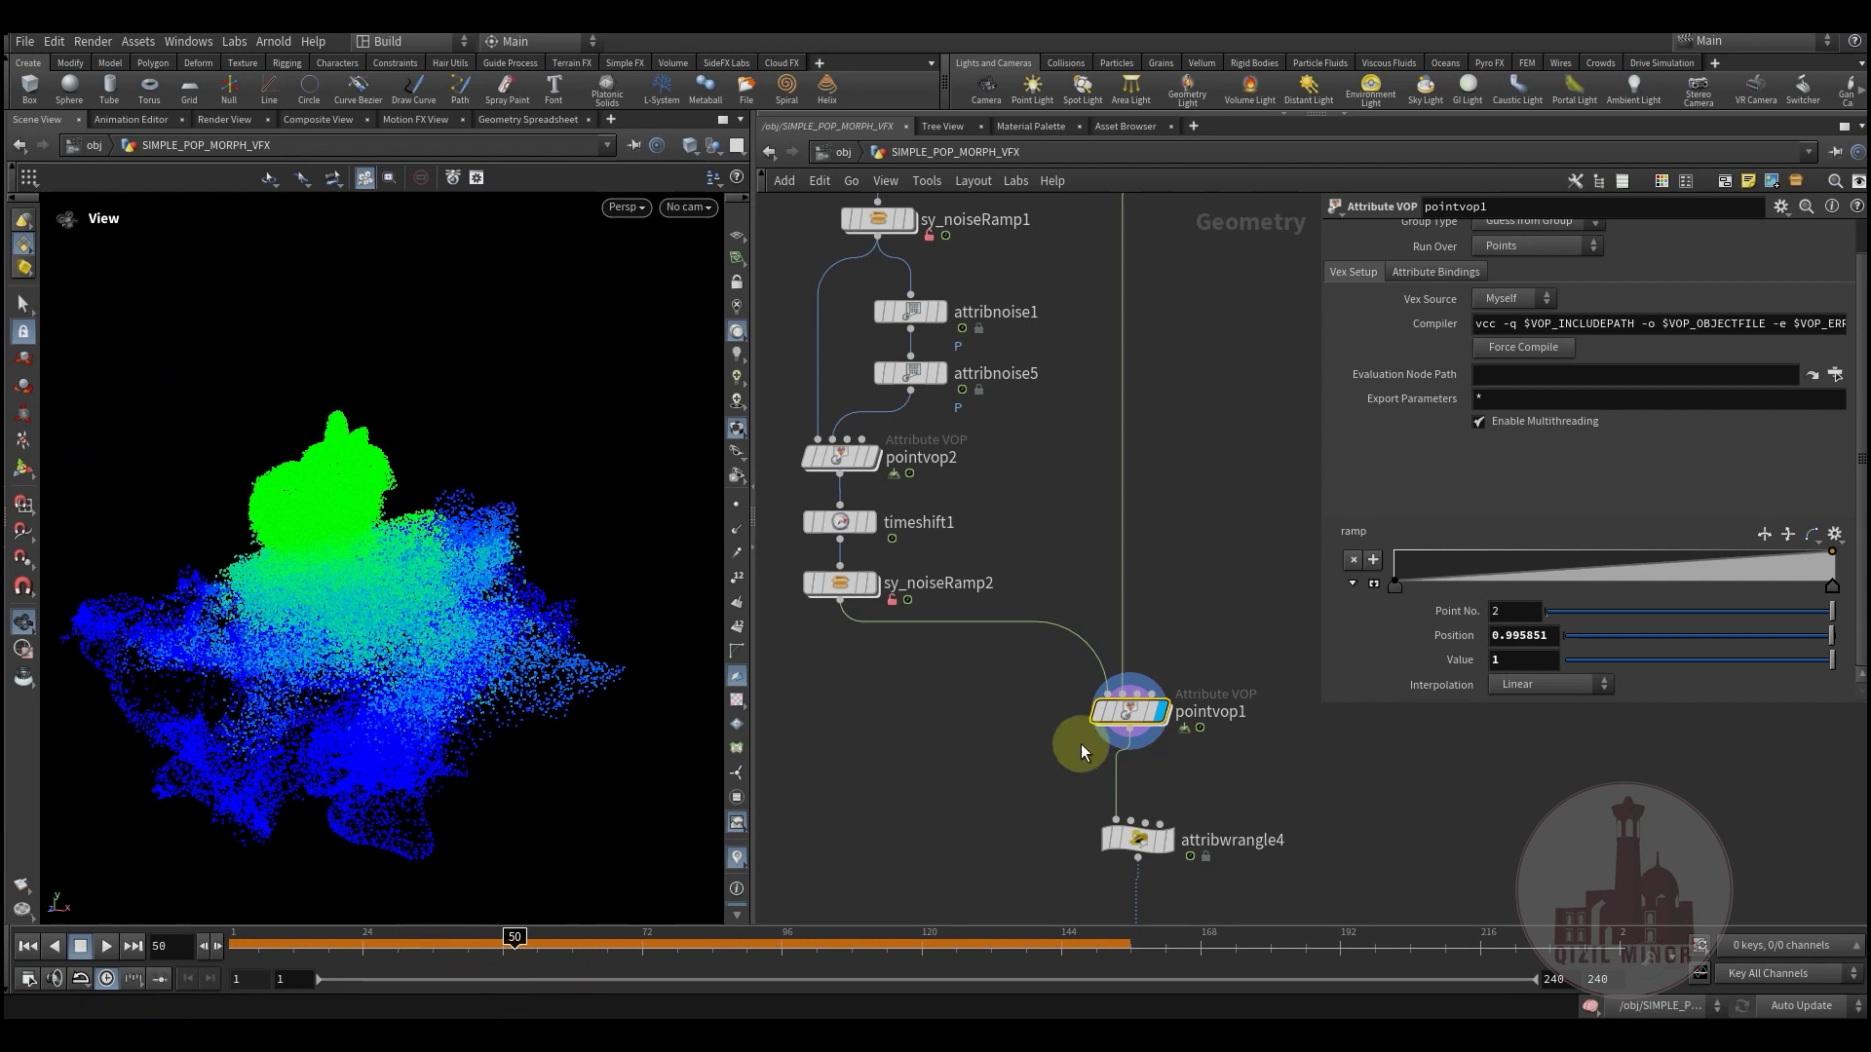
# Step: Enlarge pointvop1's ramp, add a B-Spline point at position 0.953437 with value 0, and check the morph at frame 52
pyautogui.click(1371, 584)
pyautogui.click(1594, 476)
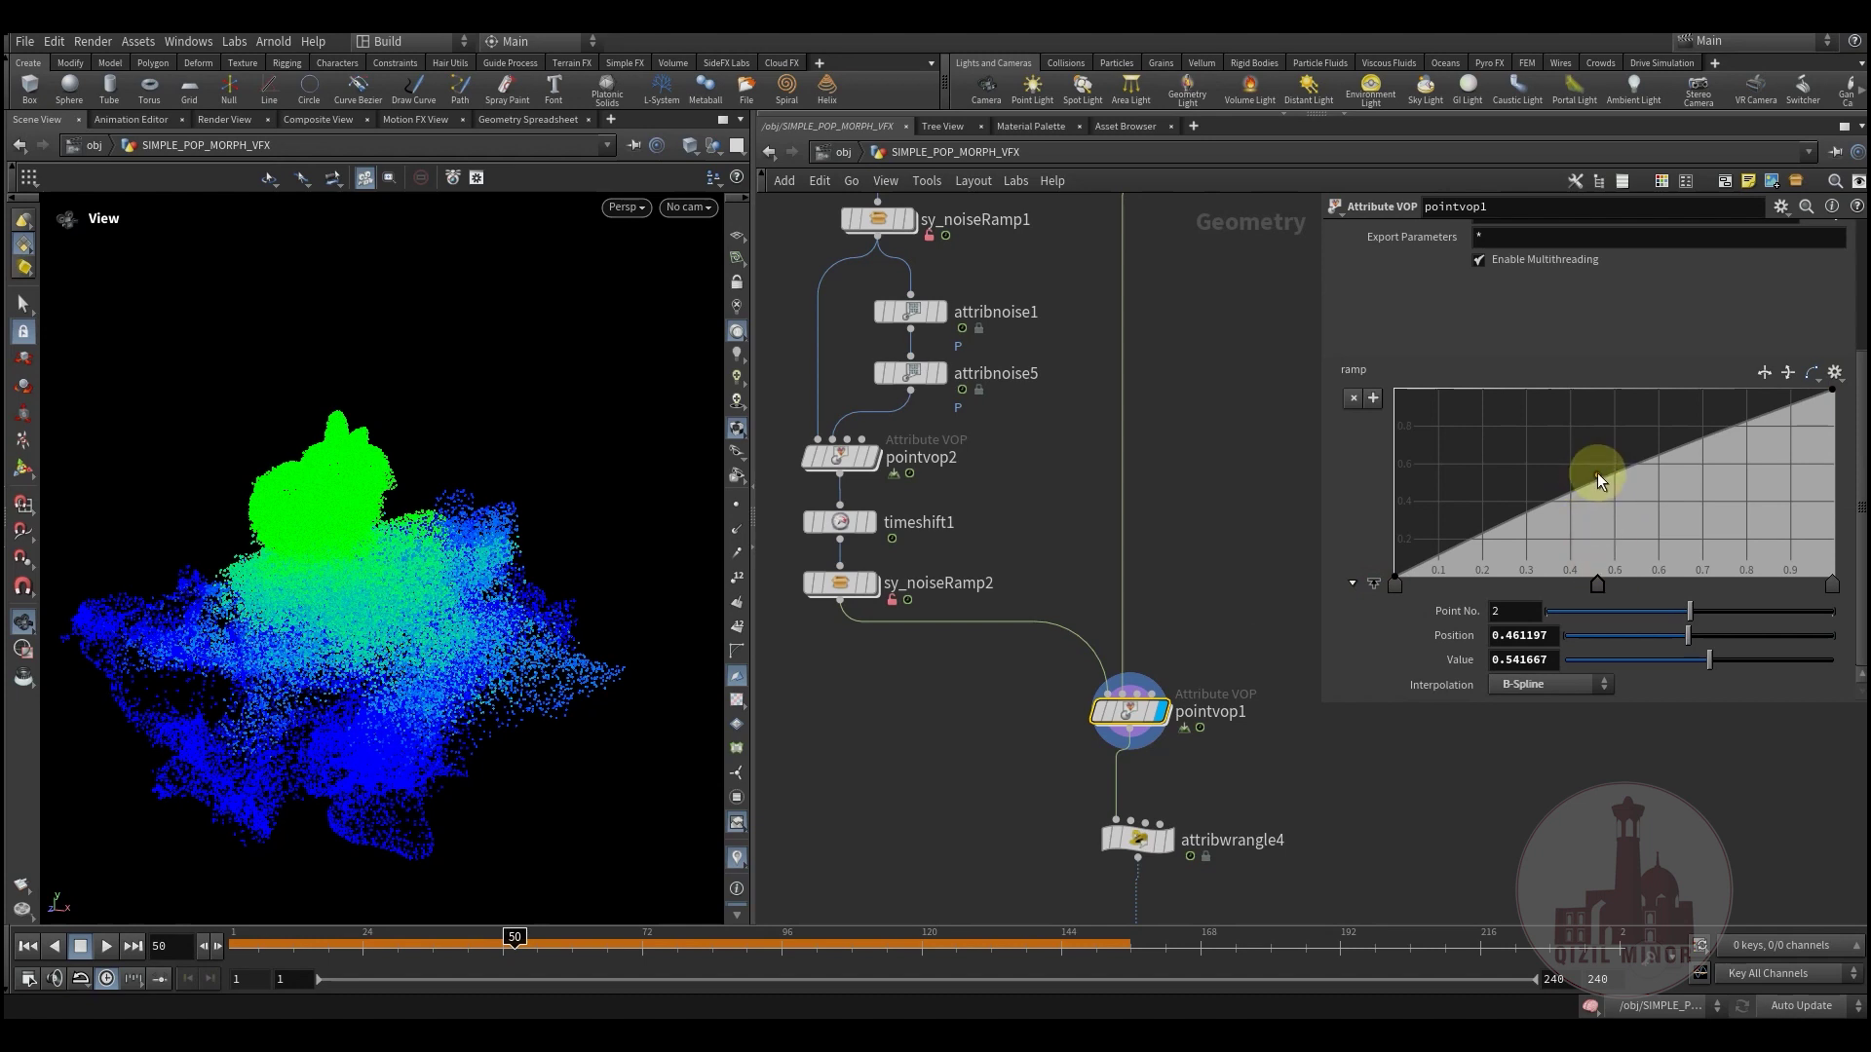
pyautogui.moveTo(1598, 480); pyautogui.dragTo(1816, 605)
pyautogui.moveTo(565, 944); pyautogui.dragTo(527, 953)
pyautogui.moveTo(944, 764)
pyautogui.mouseDown(button='middle')
pyautogui.moveTo(927, 670)
pyautogui.moveTo(943, 535)
pyautogui.mouseUp(button='middle')
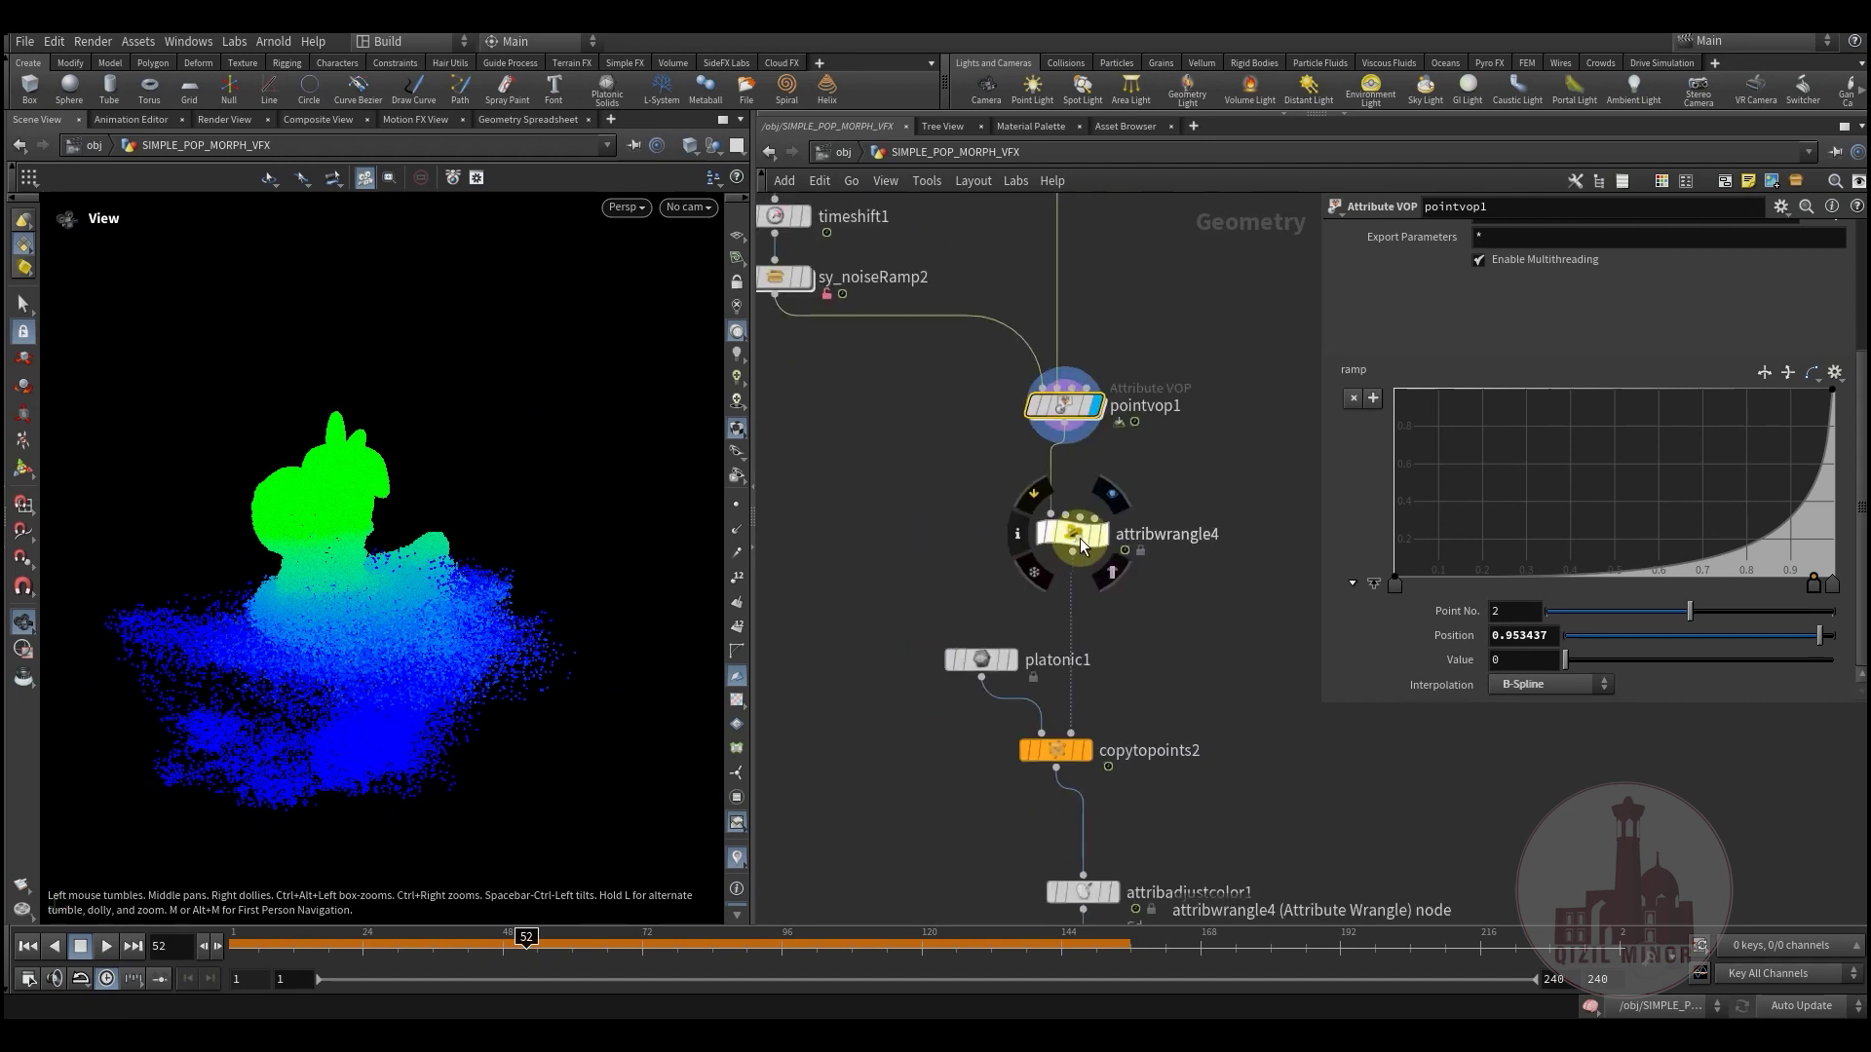
# Step: Scrub the morph between frames 41 and 57 and inspect pointvop1's point cloud from another angle
pyautogui.moveTo(470, 948)
pyautogui.mouseDown()
pyautogui.moveTo(417, 952)
pyautogui.moveTo(556, 945)
pyautogui.moveTo(326, 961)
pyautogui.moveTo(529, 968)
pyautogui.moveTo(459, 969)
pyautogui.mouseUp()
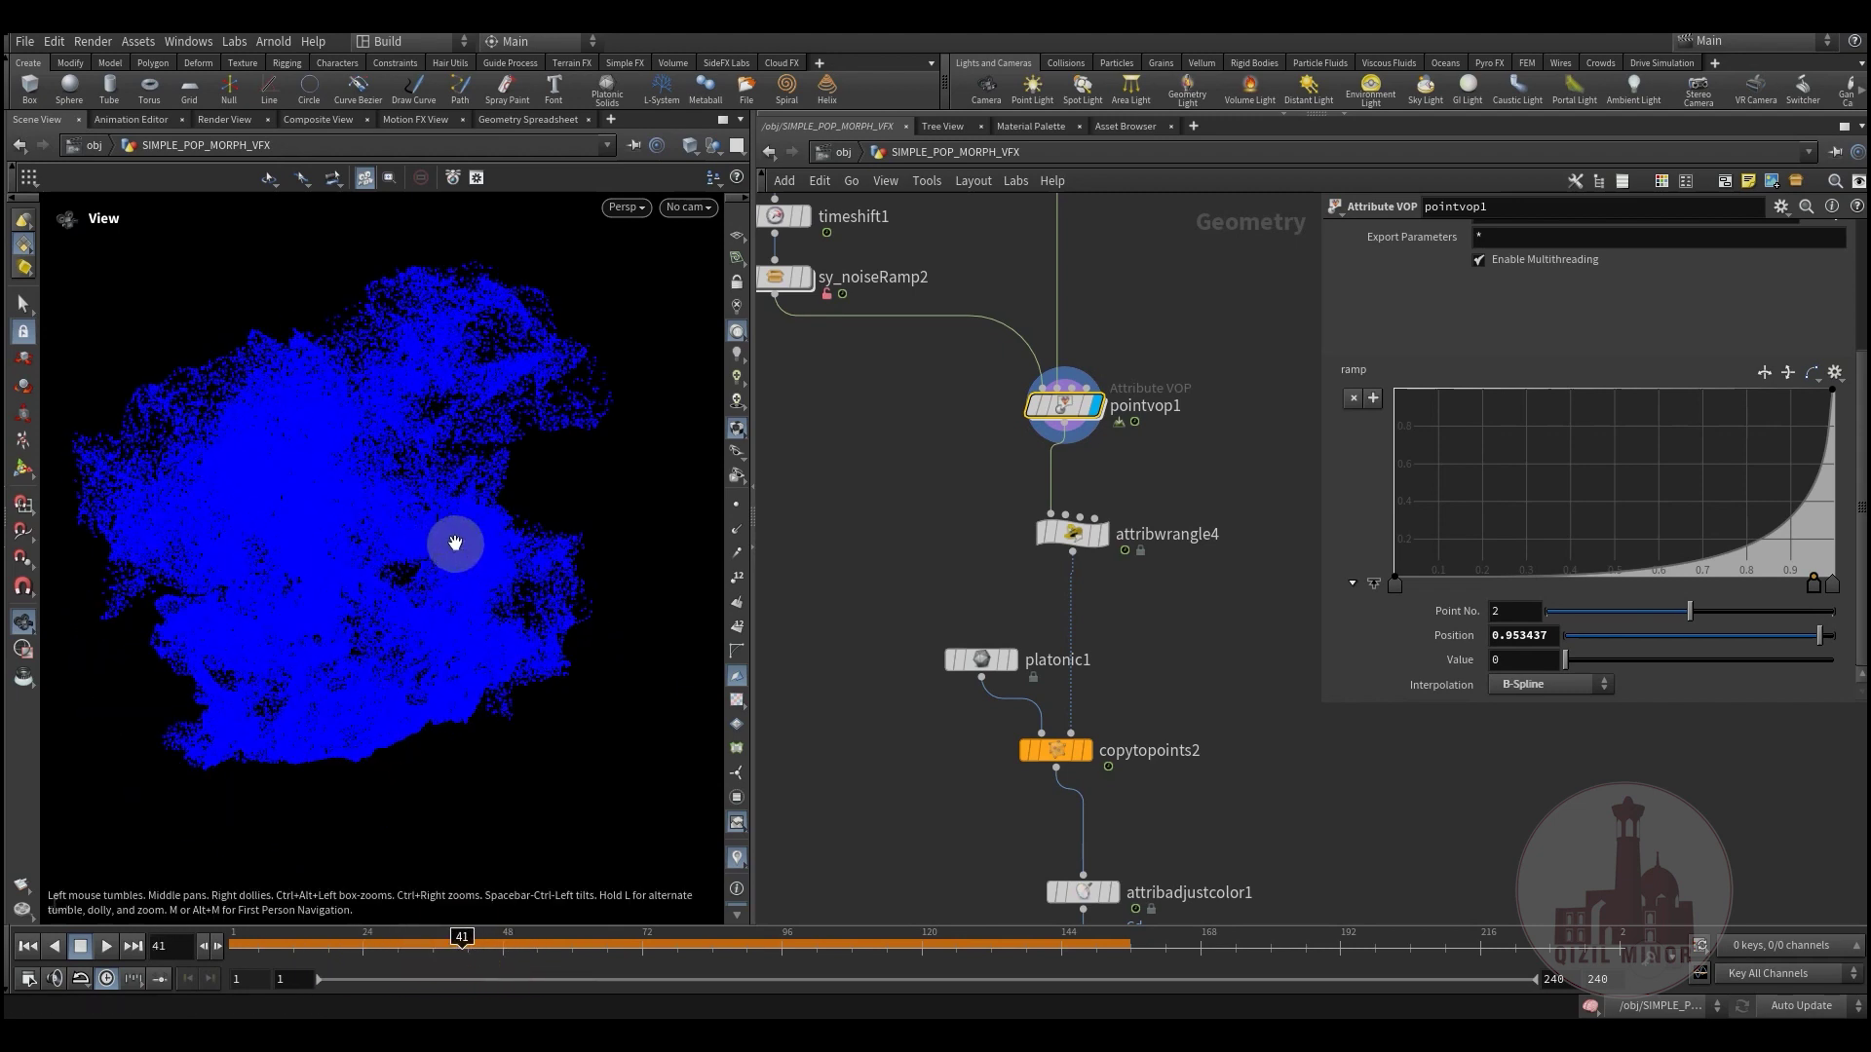
pyautogui.moveTo(387, 660); pyautogui.dragTo(389, 605)
pyautogui.moveTo(429, 945); pyautogui.dragTo(555, 971)
# Step: Display attribwrangle4's output and scrub the morph to frame 45 to inspect its points
pyautogui.moveTo(1063, 575); pyautogui.dragTo(961, 461, button='middle')
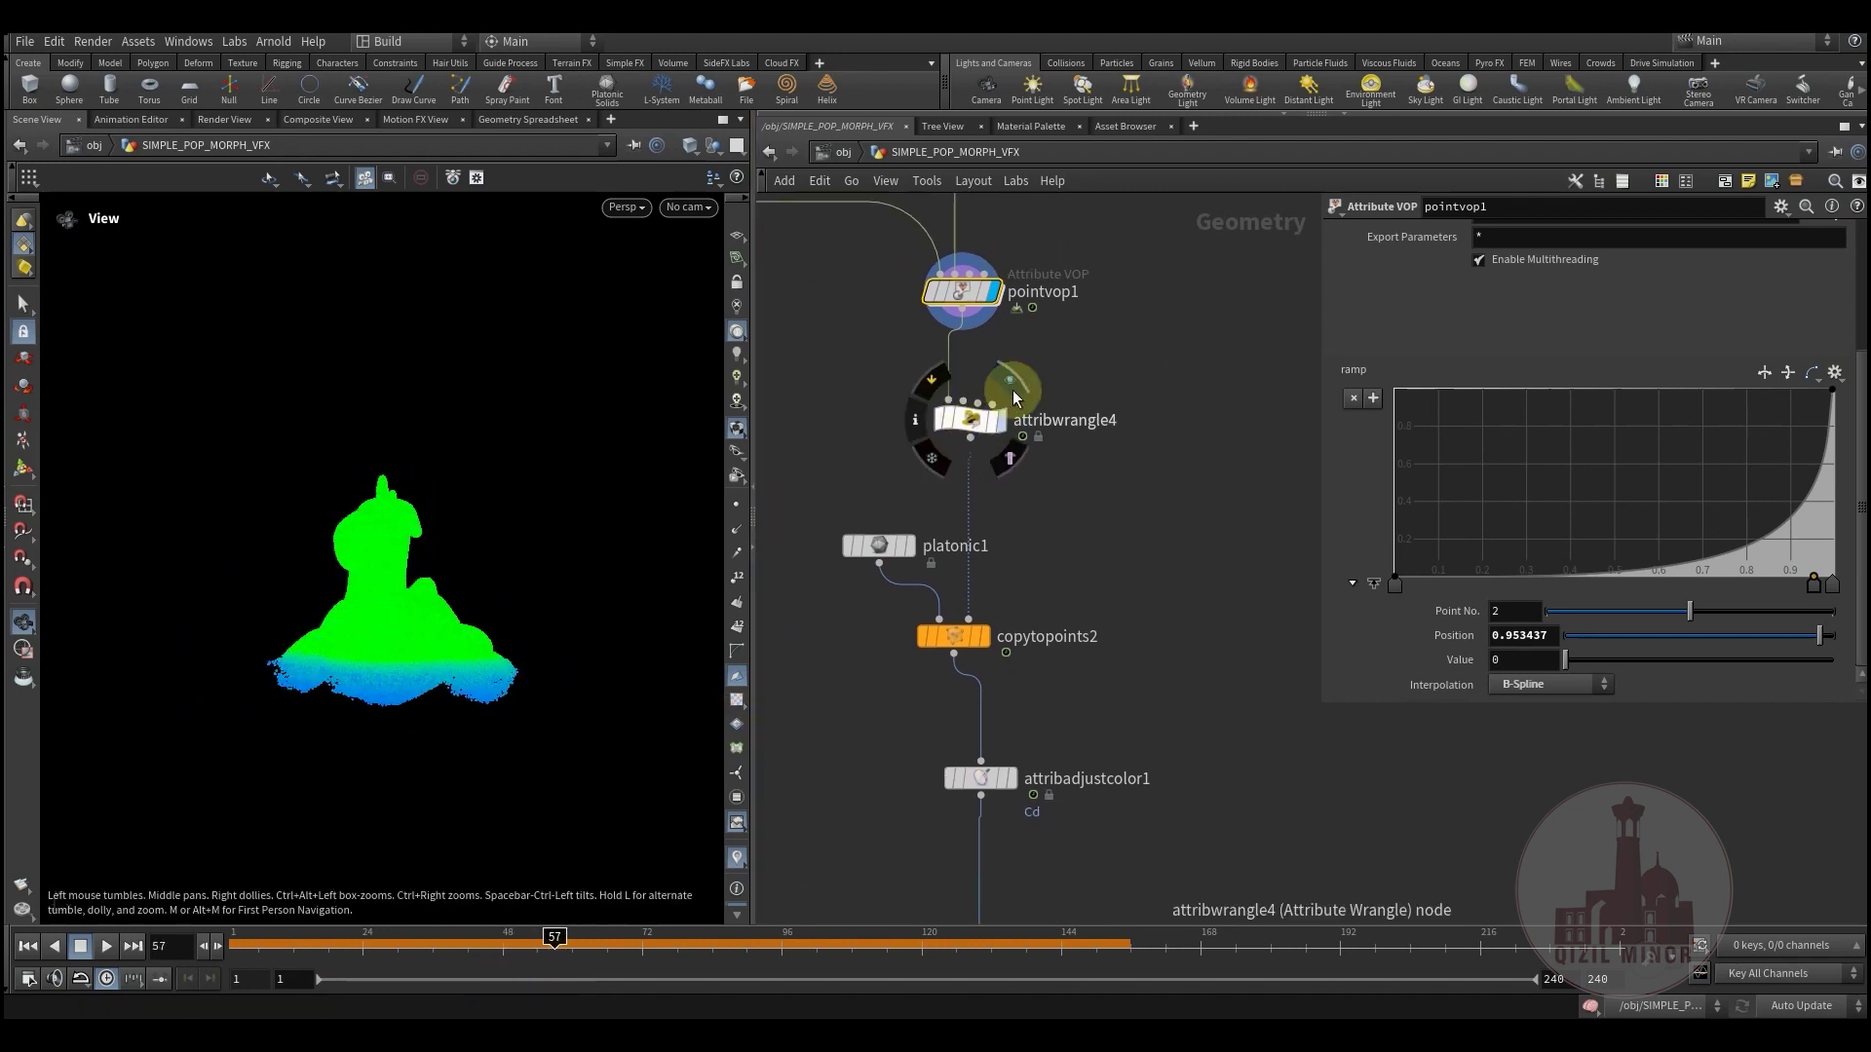
pyautogui.click(1004, 417)
pyautogui.moveTo(1055, 593); pyautogui.dragTo(1062, 540, button='middle')
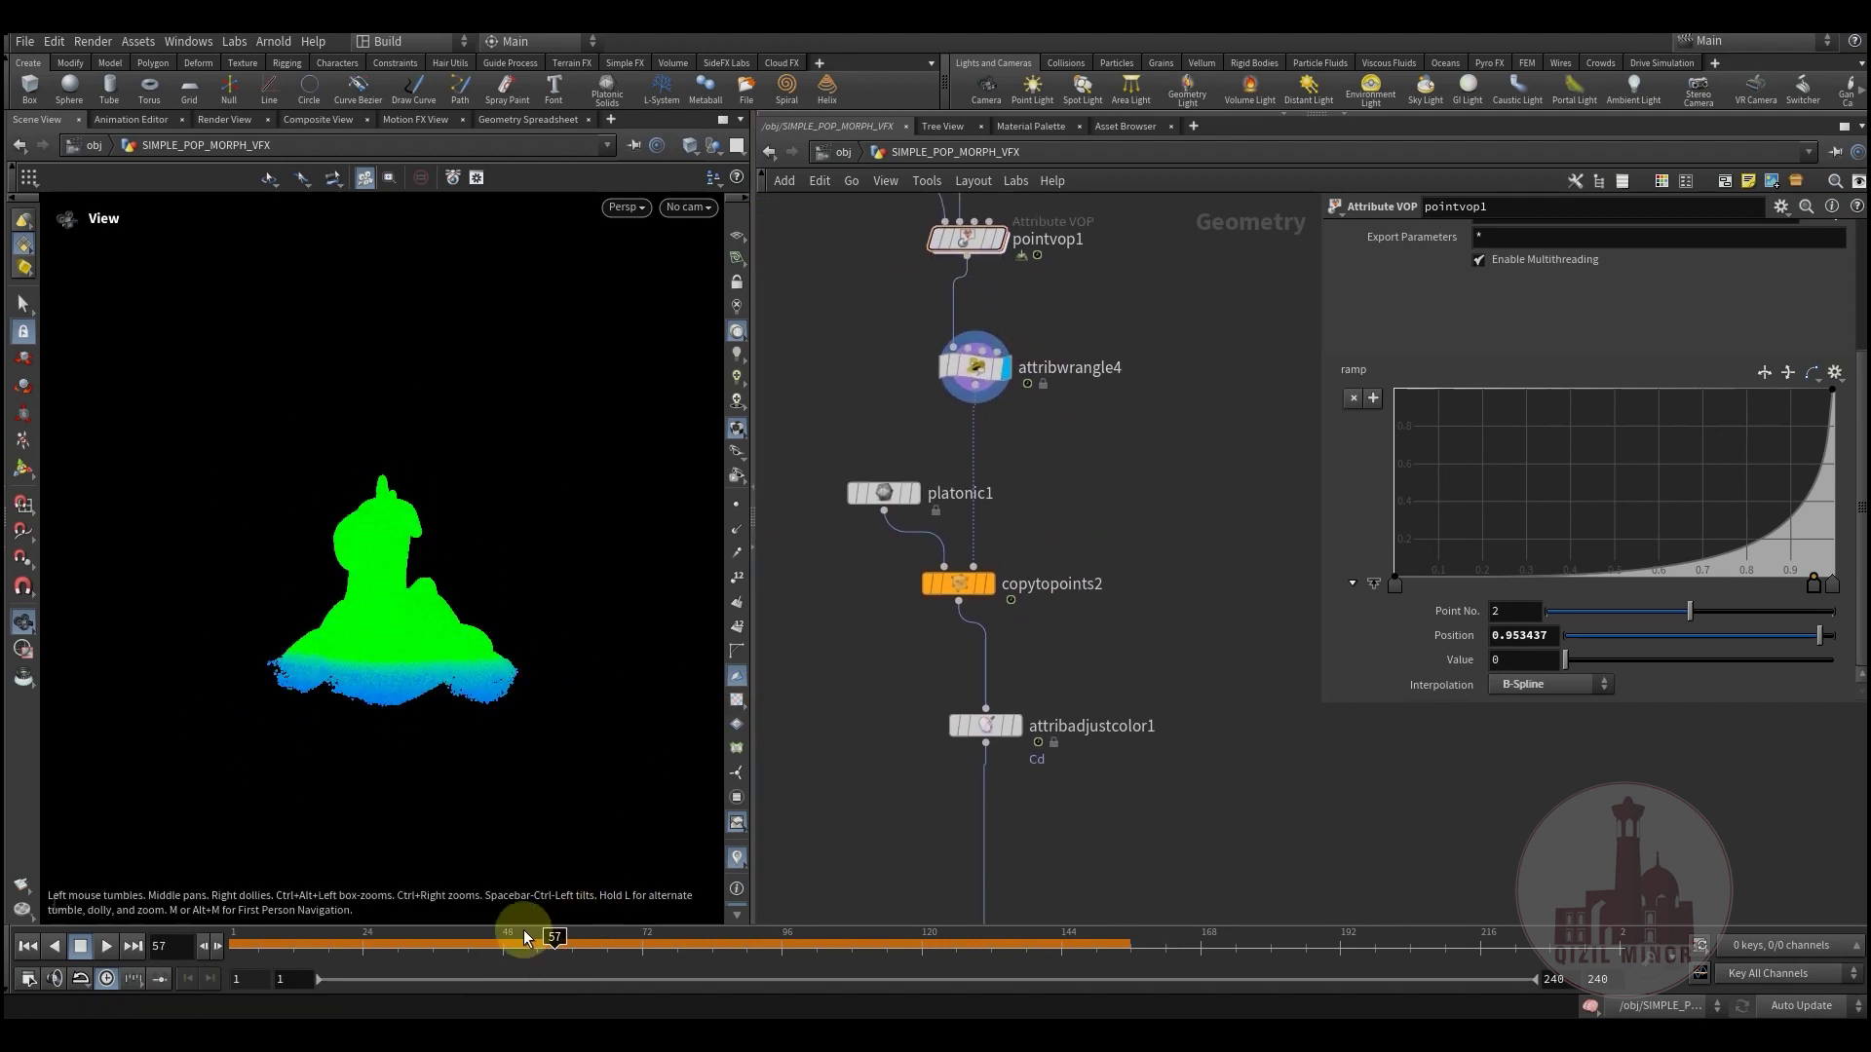
pyautogui.moveTo(521, 935)
pyautogui.mouseDown()
pyautogui.moveTo(326, 936)
pyautogui.moveTo(484, 940)
pyautogui.mouseUp()
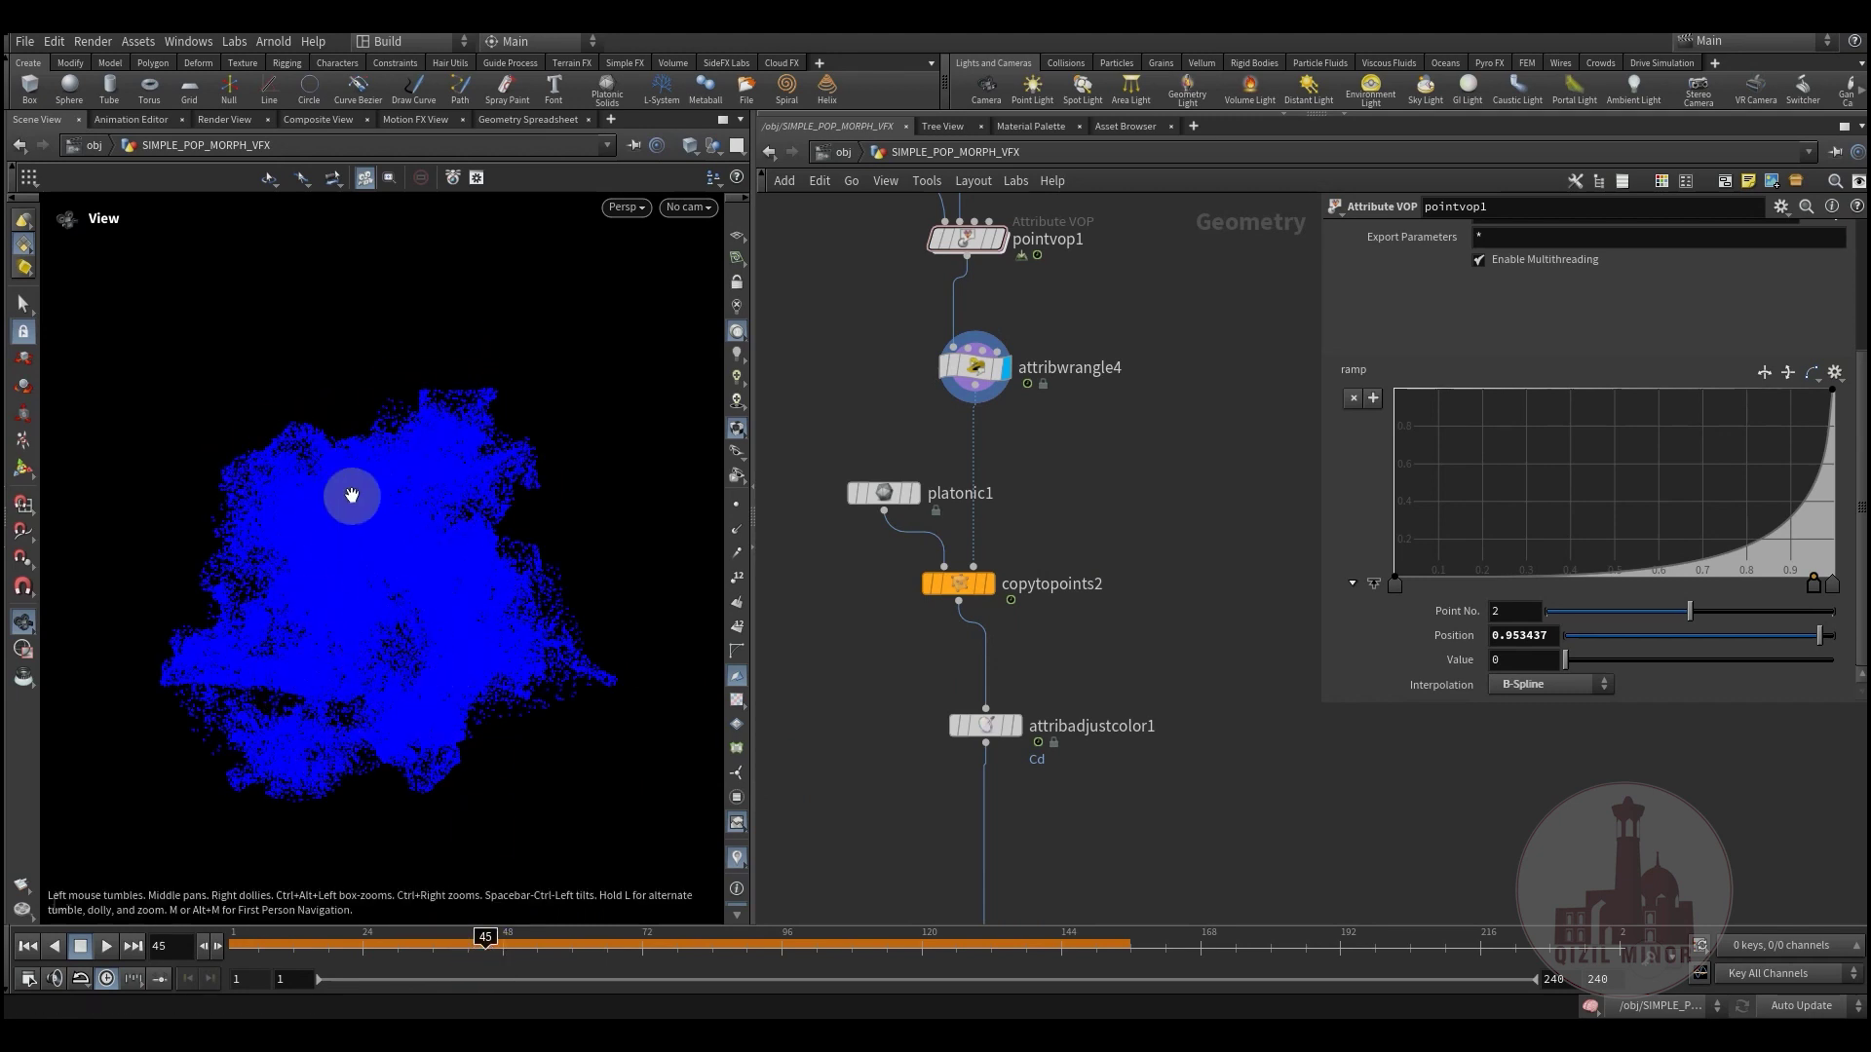
pyautogui.moveTo(389, 677); pyautogui.dragTo(385, 611)
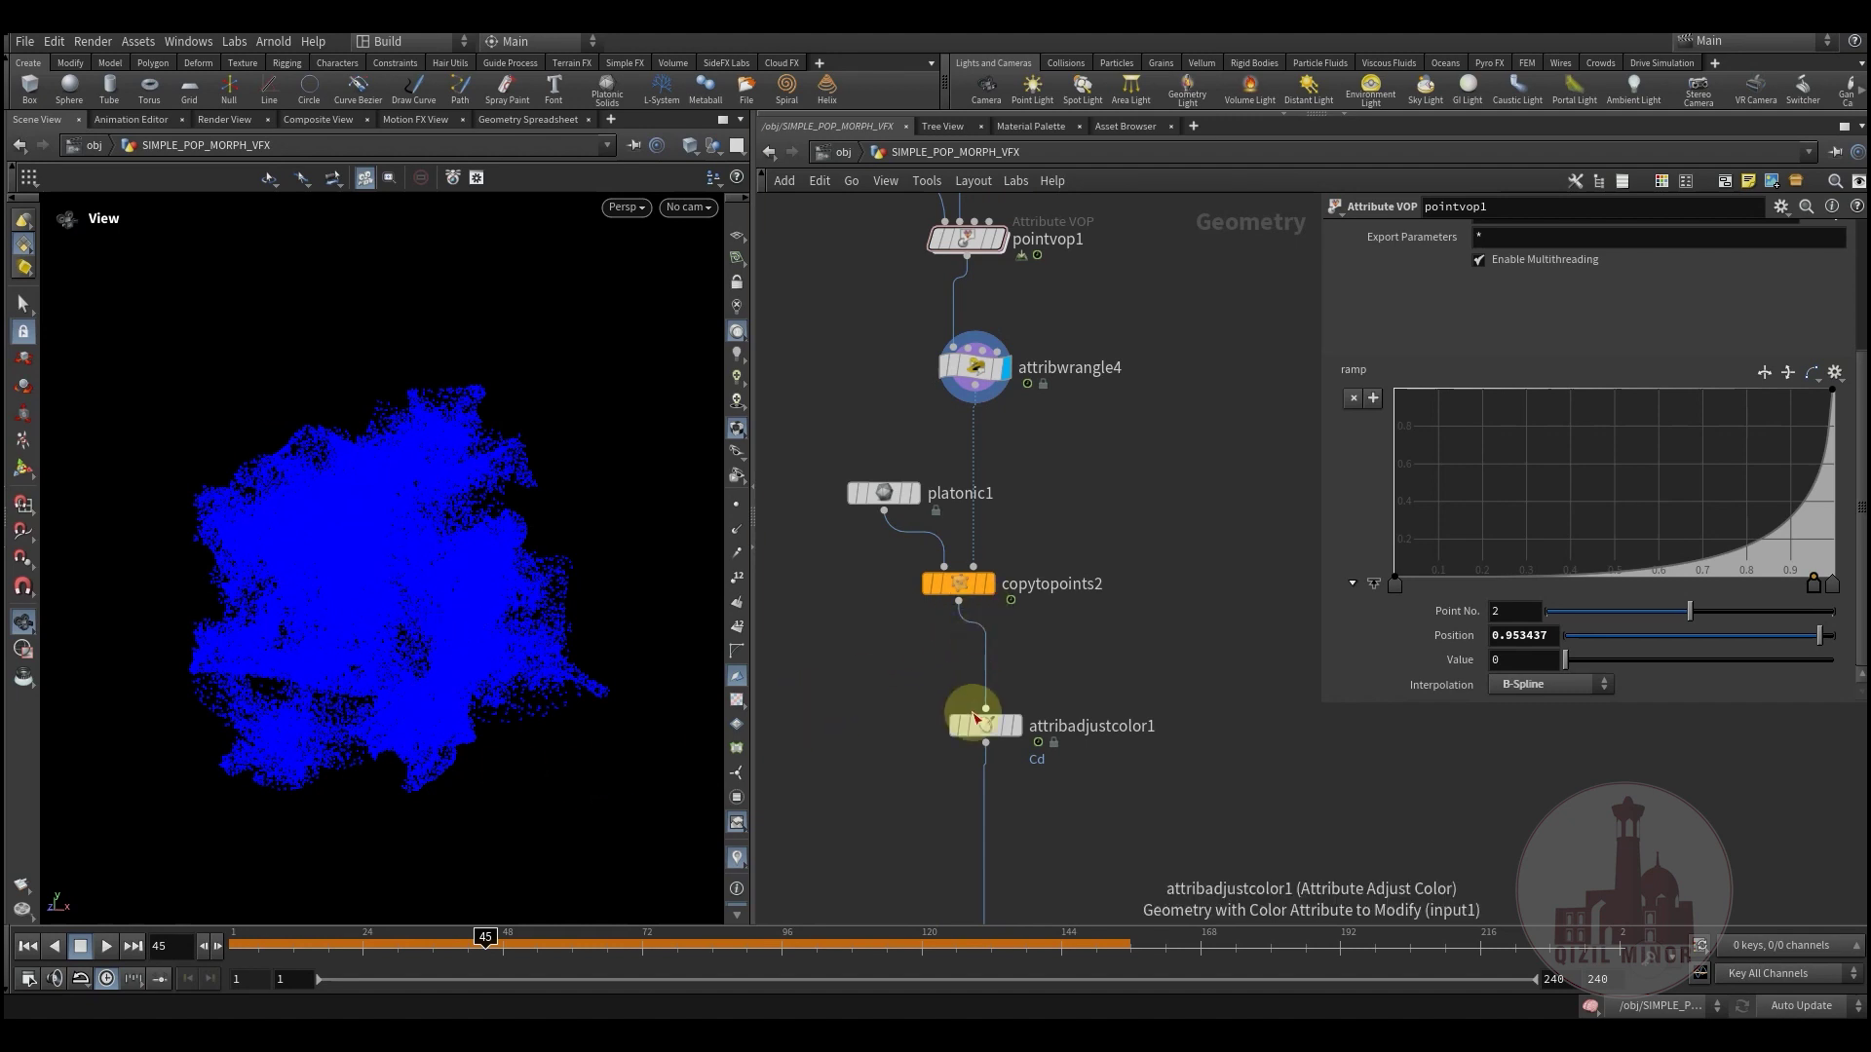
# Step: Display attribadjustcolor1's output, check it at frame 48, and switch the display to the OUT null
pyautogui.click(1016, 726)
pyautogui.moveTo(1144, 653); pyautogui.dragTo(1126, 552, button='middle')
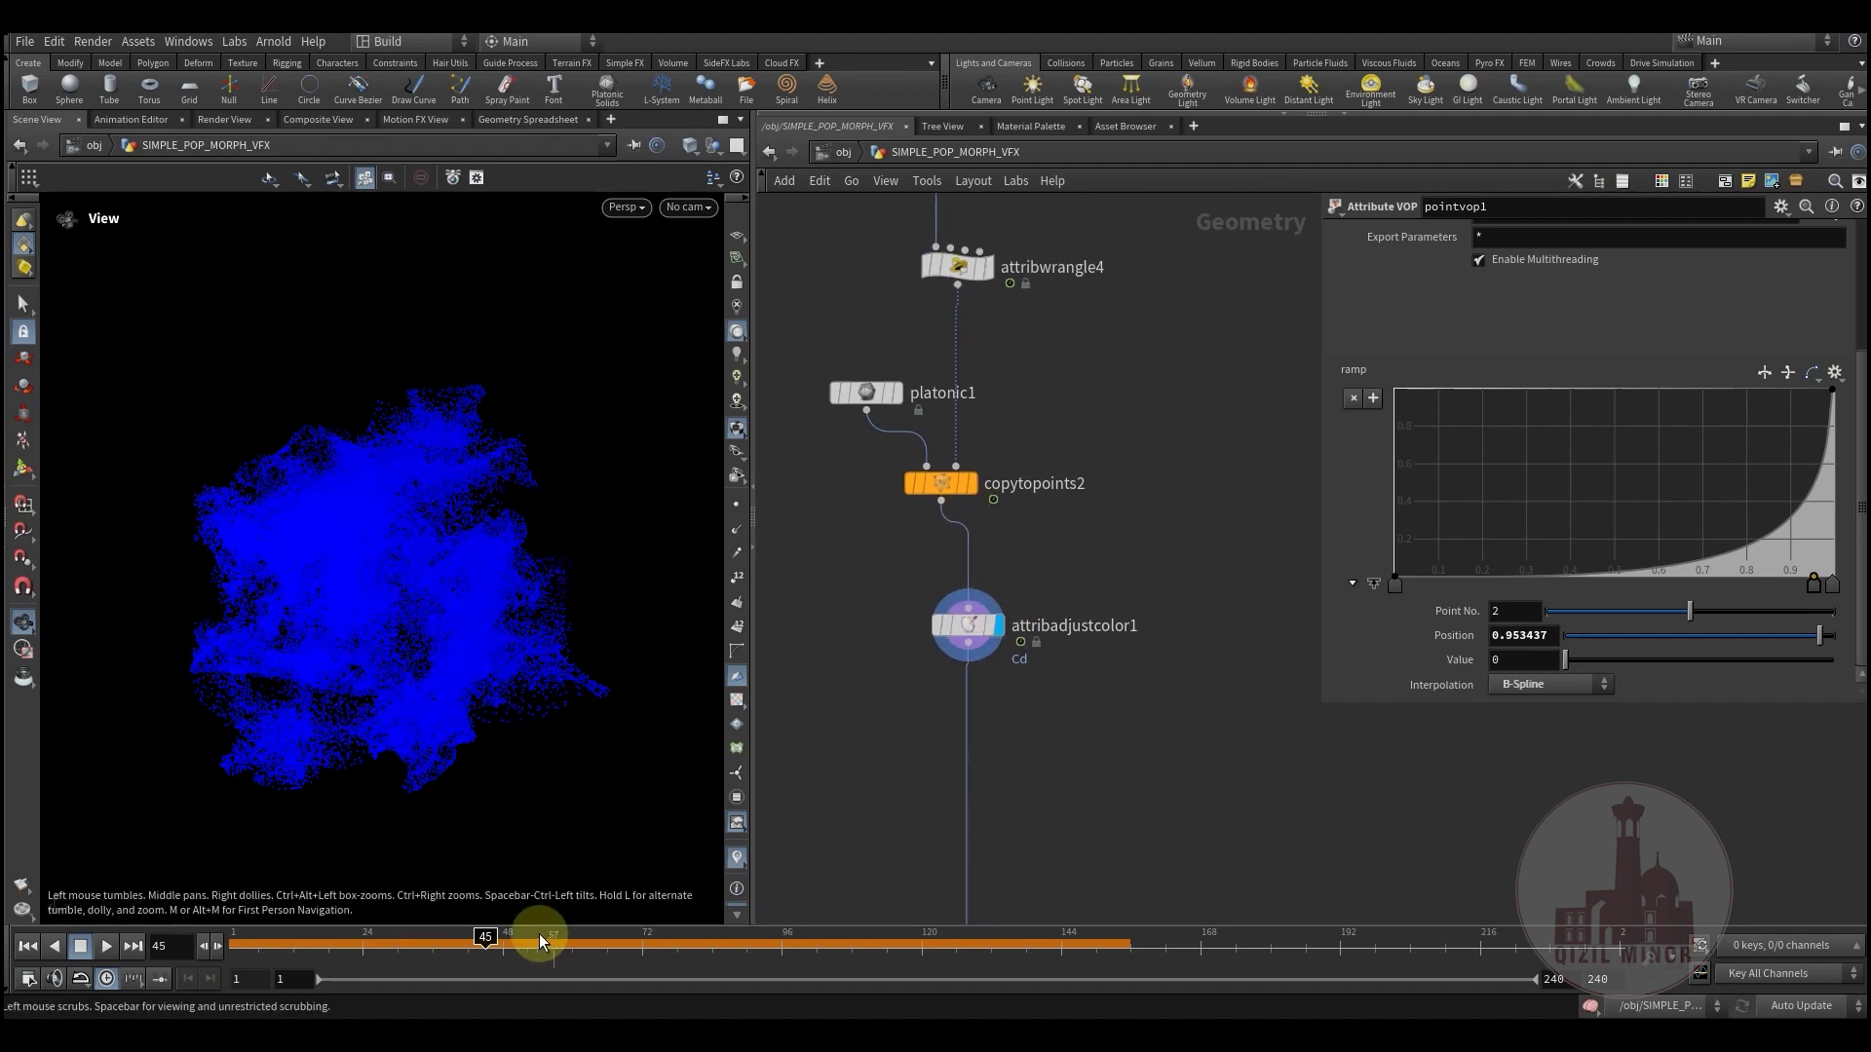
pyautogui.moveTo(485, 942)
pyautogui.mouseDown()
pyautogui.moveTo(380, 940)
pyautogui.moveTo(555, 956)
pyautogui.moveTo(318, 952)
pyautogui.moveTo(530, 965)
pyautogui.moveTo(656, 948)
pyautogui.moveTo(443, 921)
pyautogui.moveTo(568, 944)
pyautogui.moveTo(494, 948)
pyautogui.mouseUp()
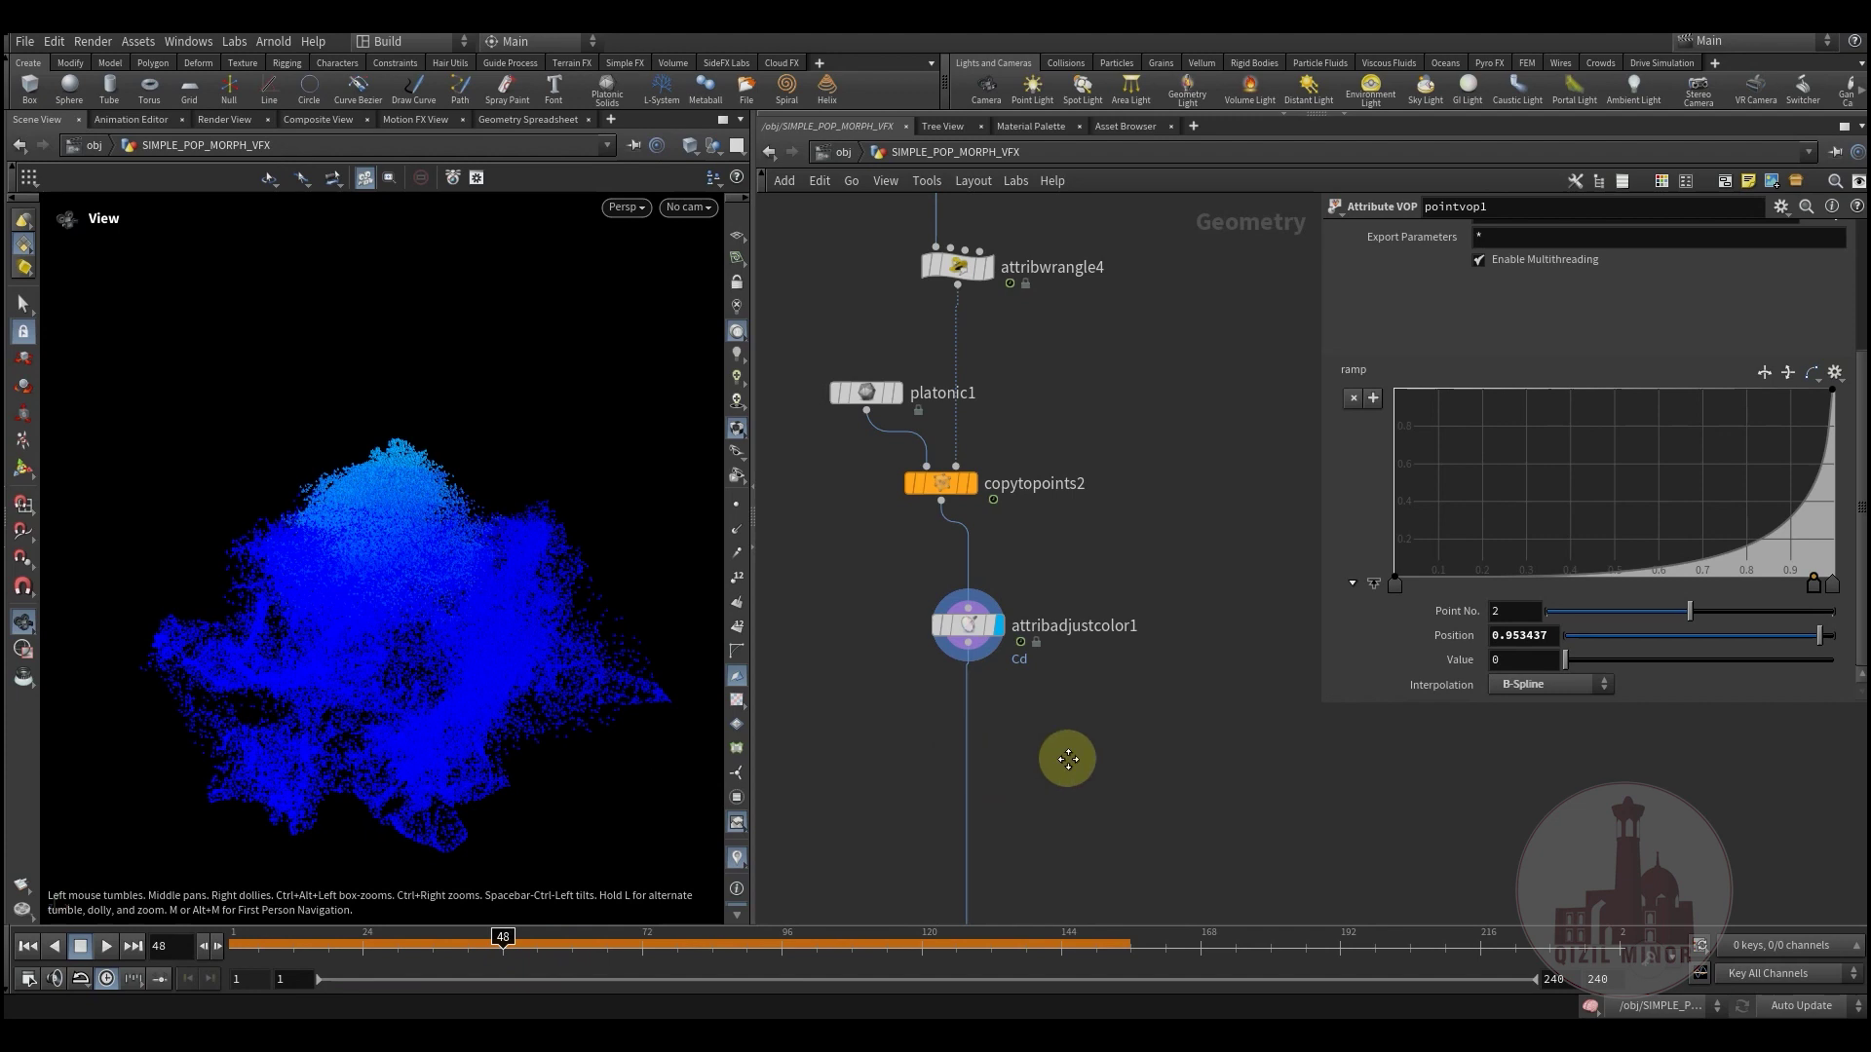
pyautogui.scroll(-8, 961, 656)
pyautogui.scroll(6, 865, 755)
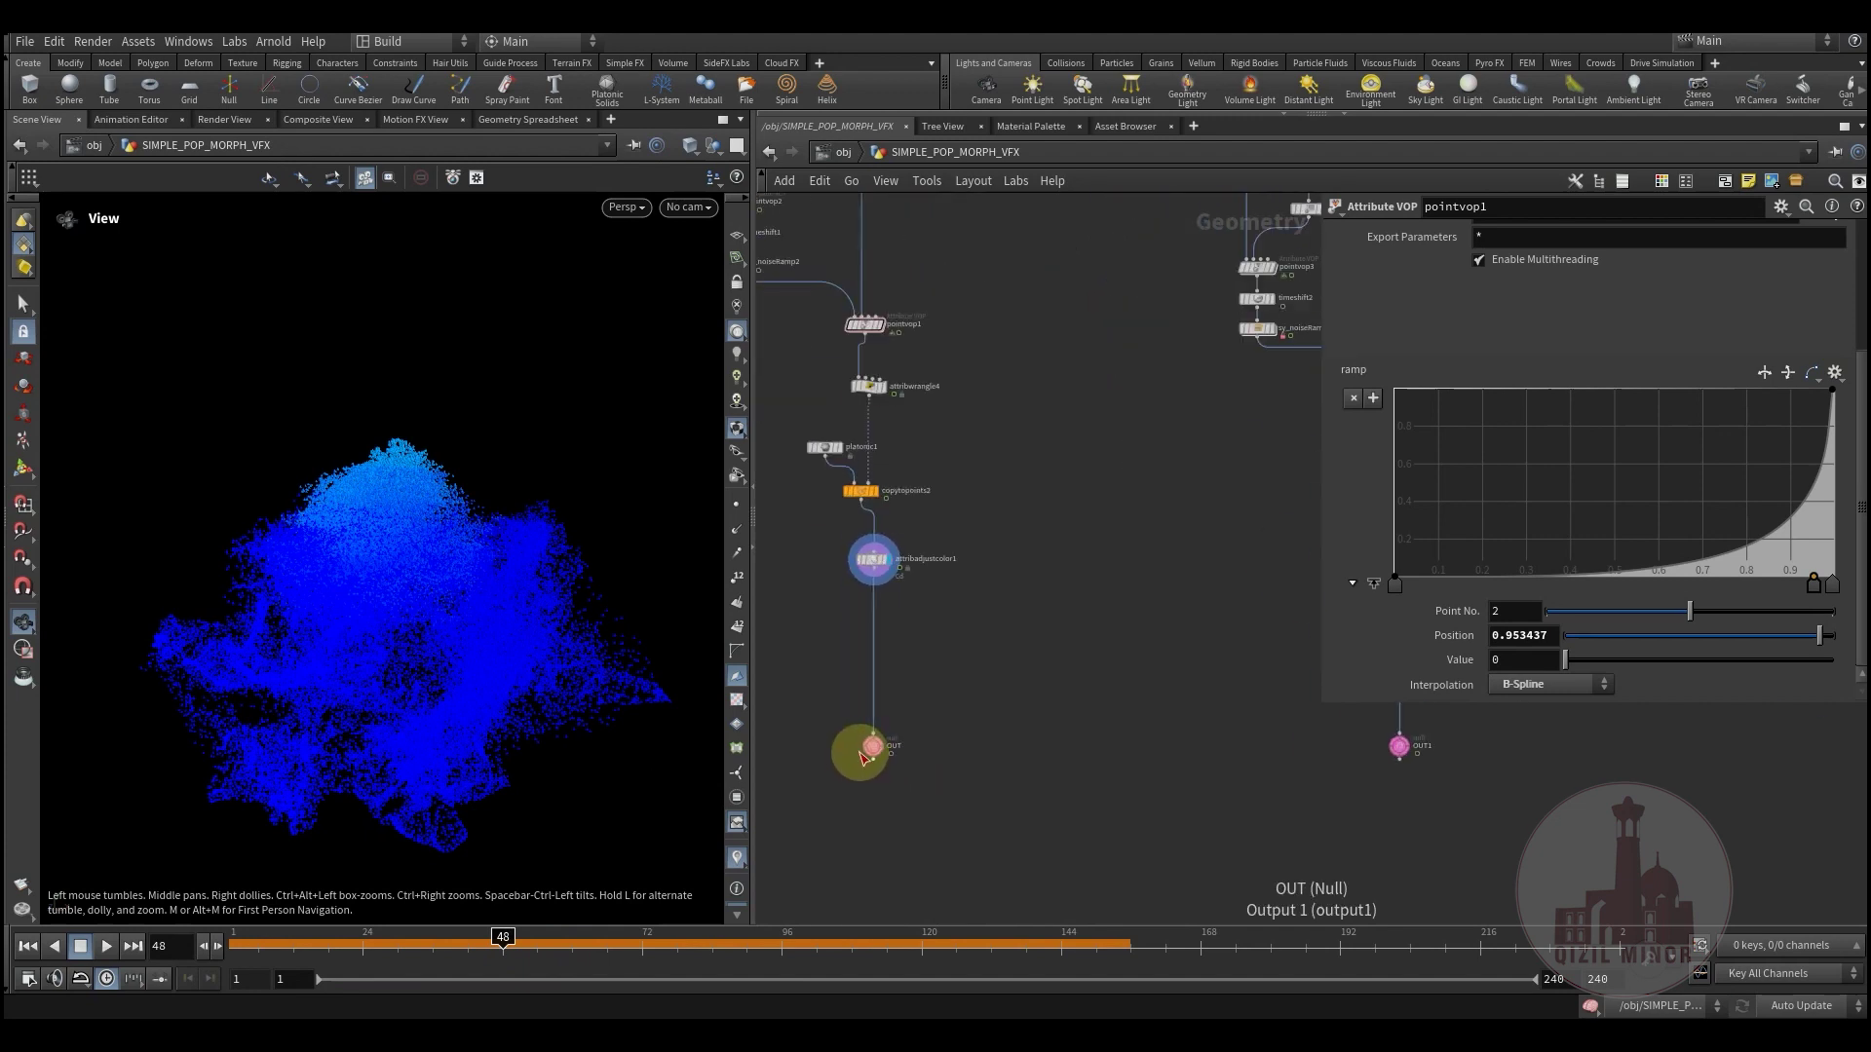
pyautogui.click(895, 728)
# Step: Examine the pig head and rubber toy node chains from their source geometry down to the popnet and attribwrangle nodes
pyautogui.moveTo(960, 680); pyautogui.dragTo(874, 796, button='middle')
pyautogui.scroll(-3, 875, 799)
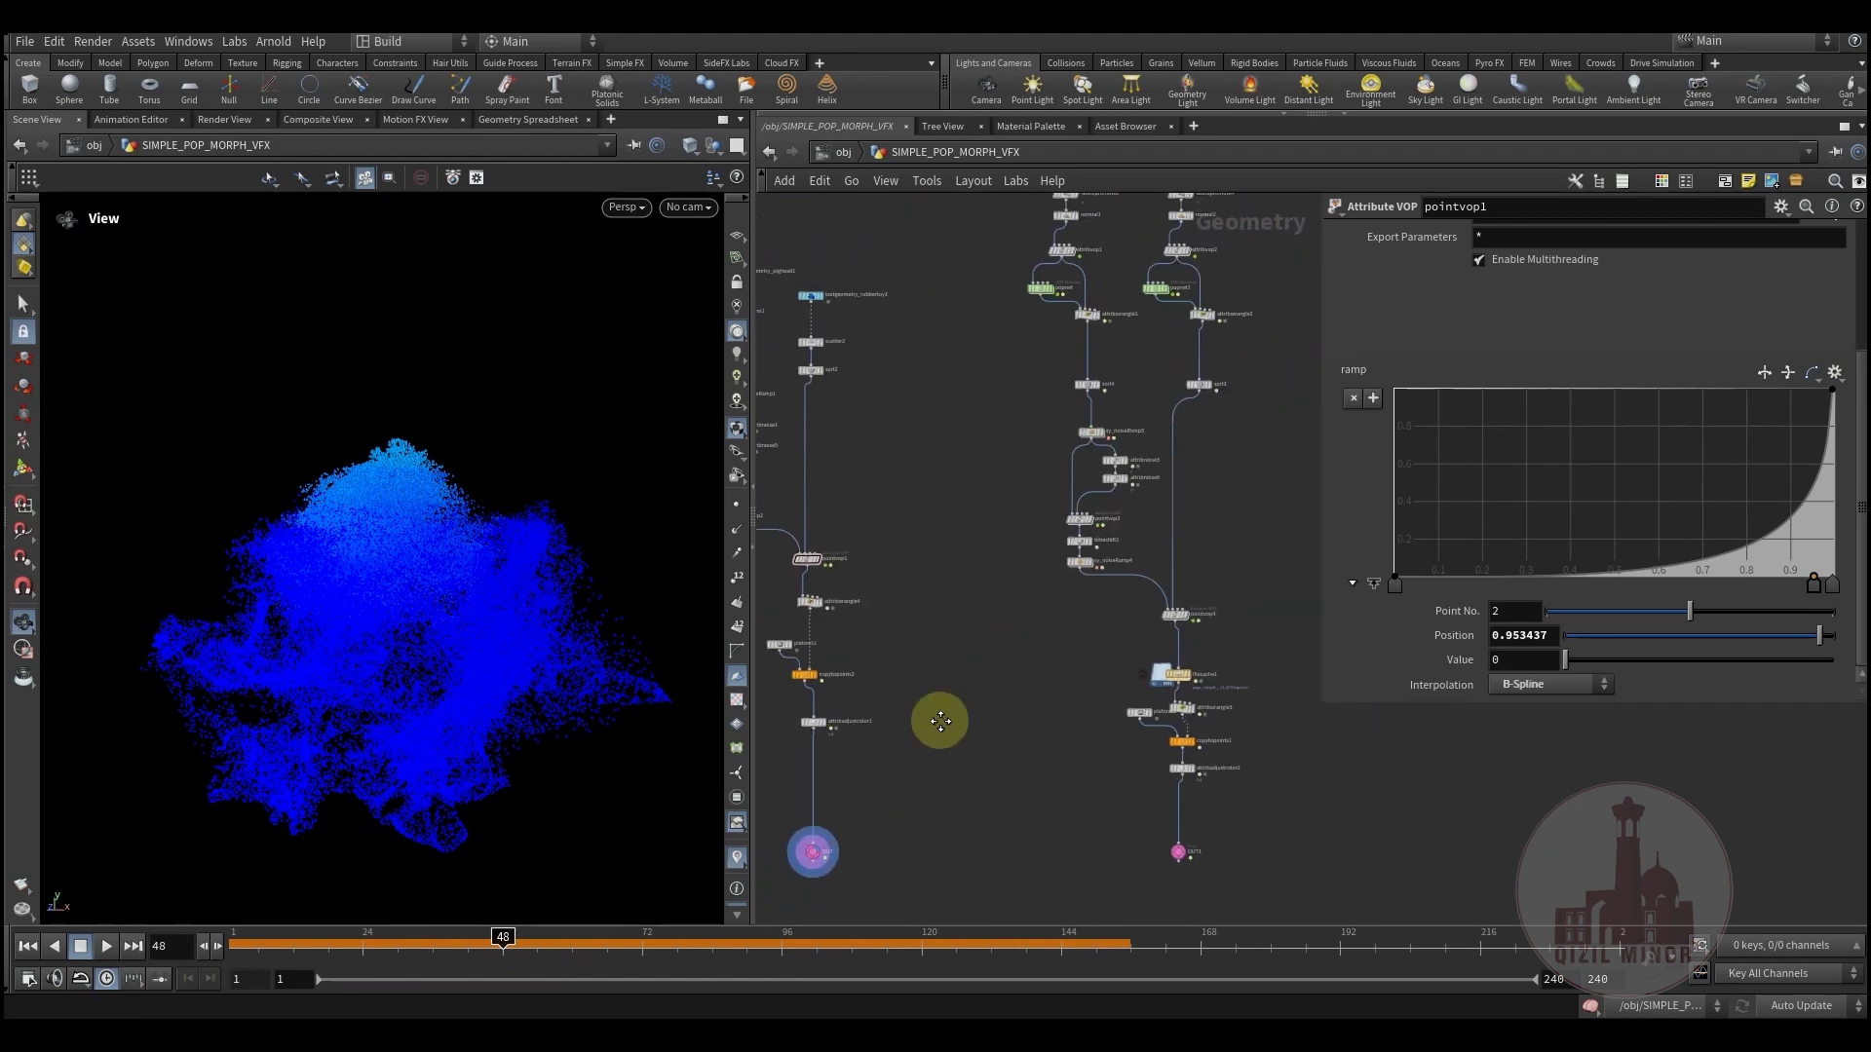
pyautogui.moveTo(939, 723); pyautogui.dragTo(829, 878, button='middle')
pyautogui.scroll(5, 944, 555)
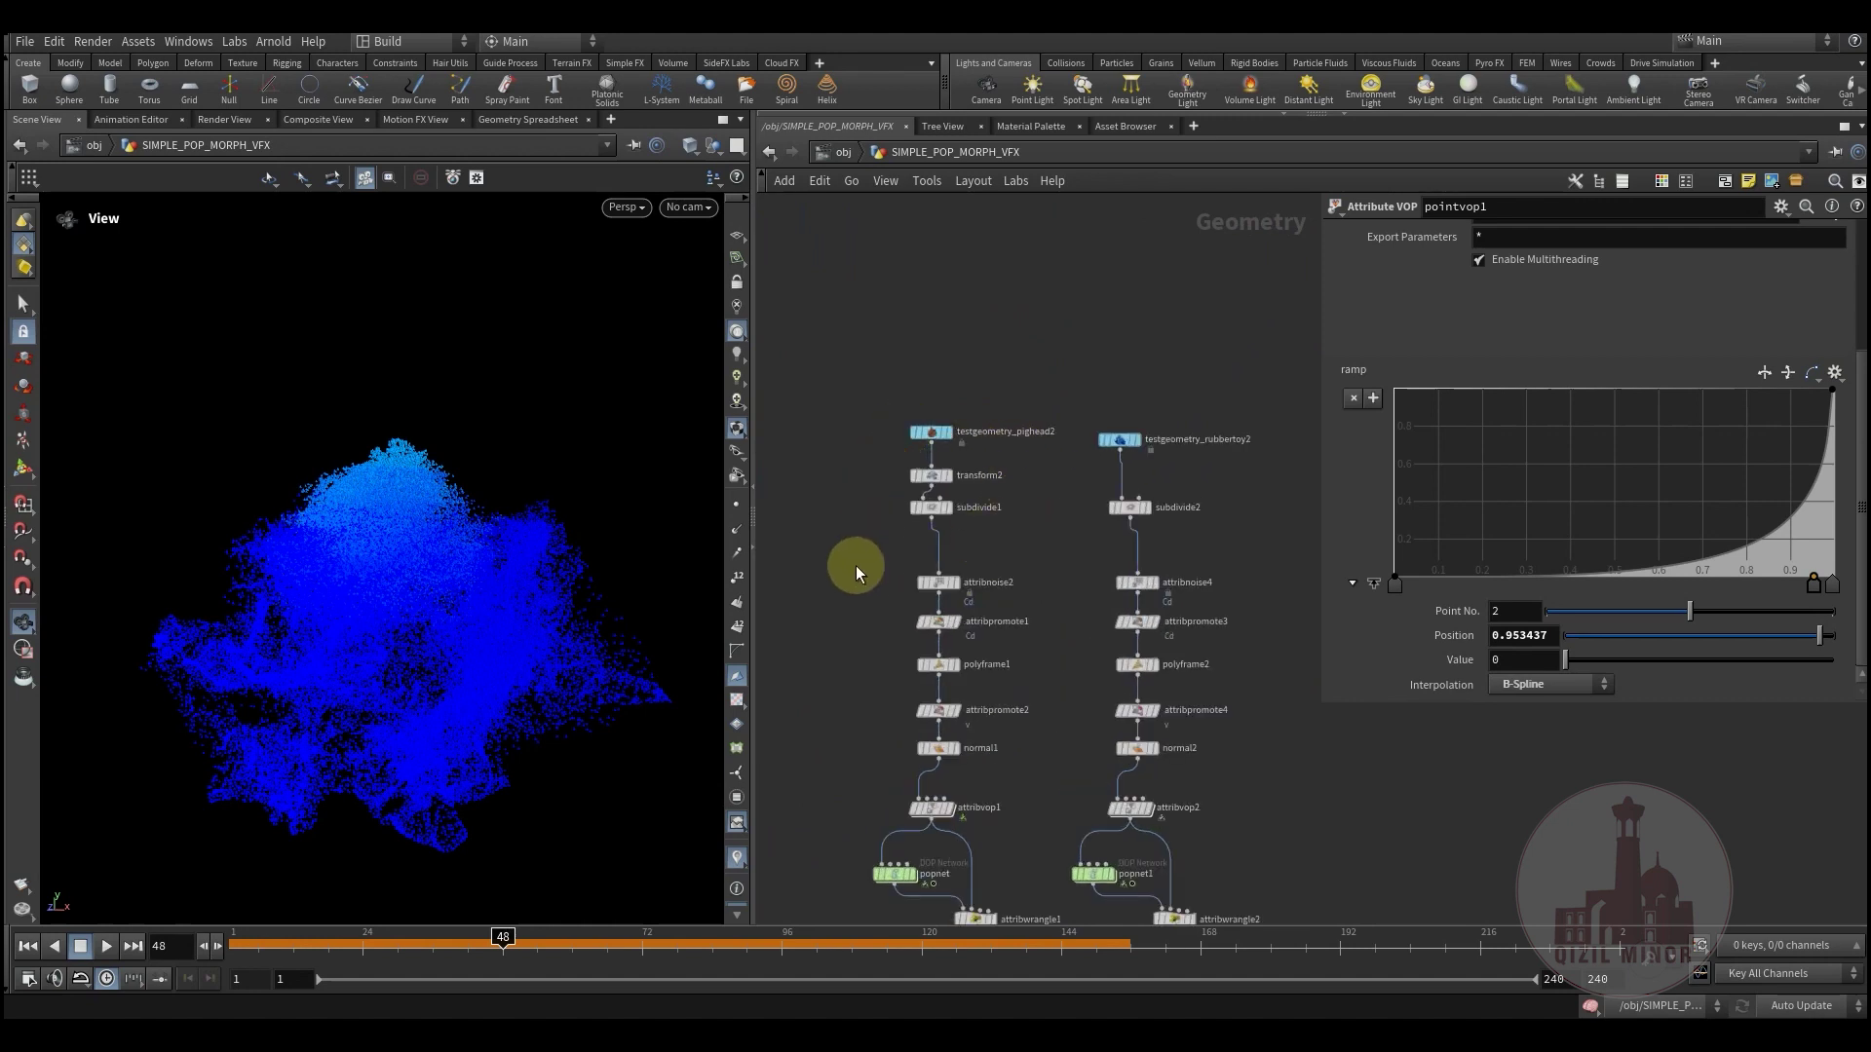
pyautogui.scroll(3, 877, 541)
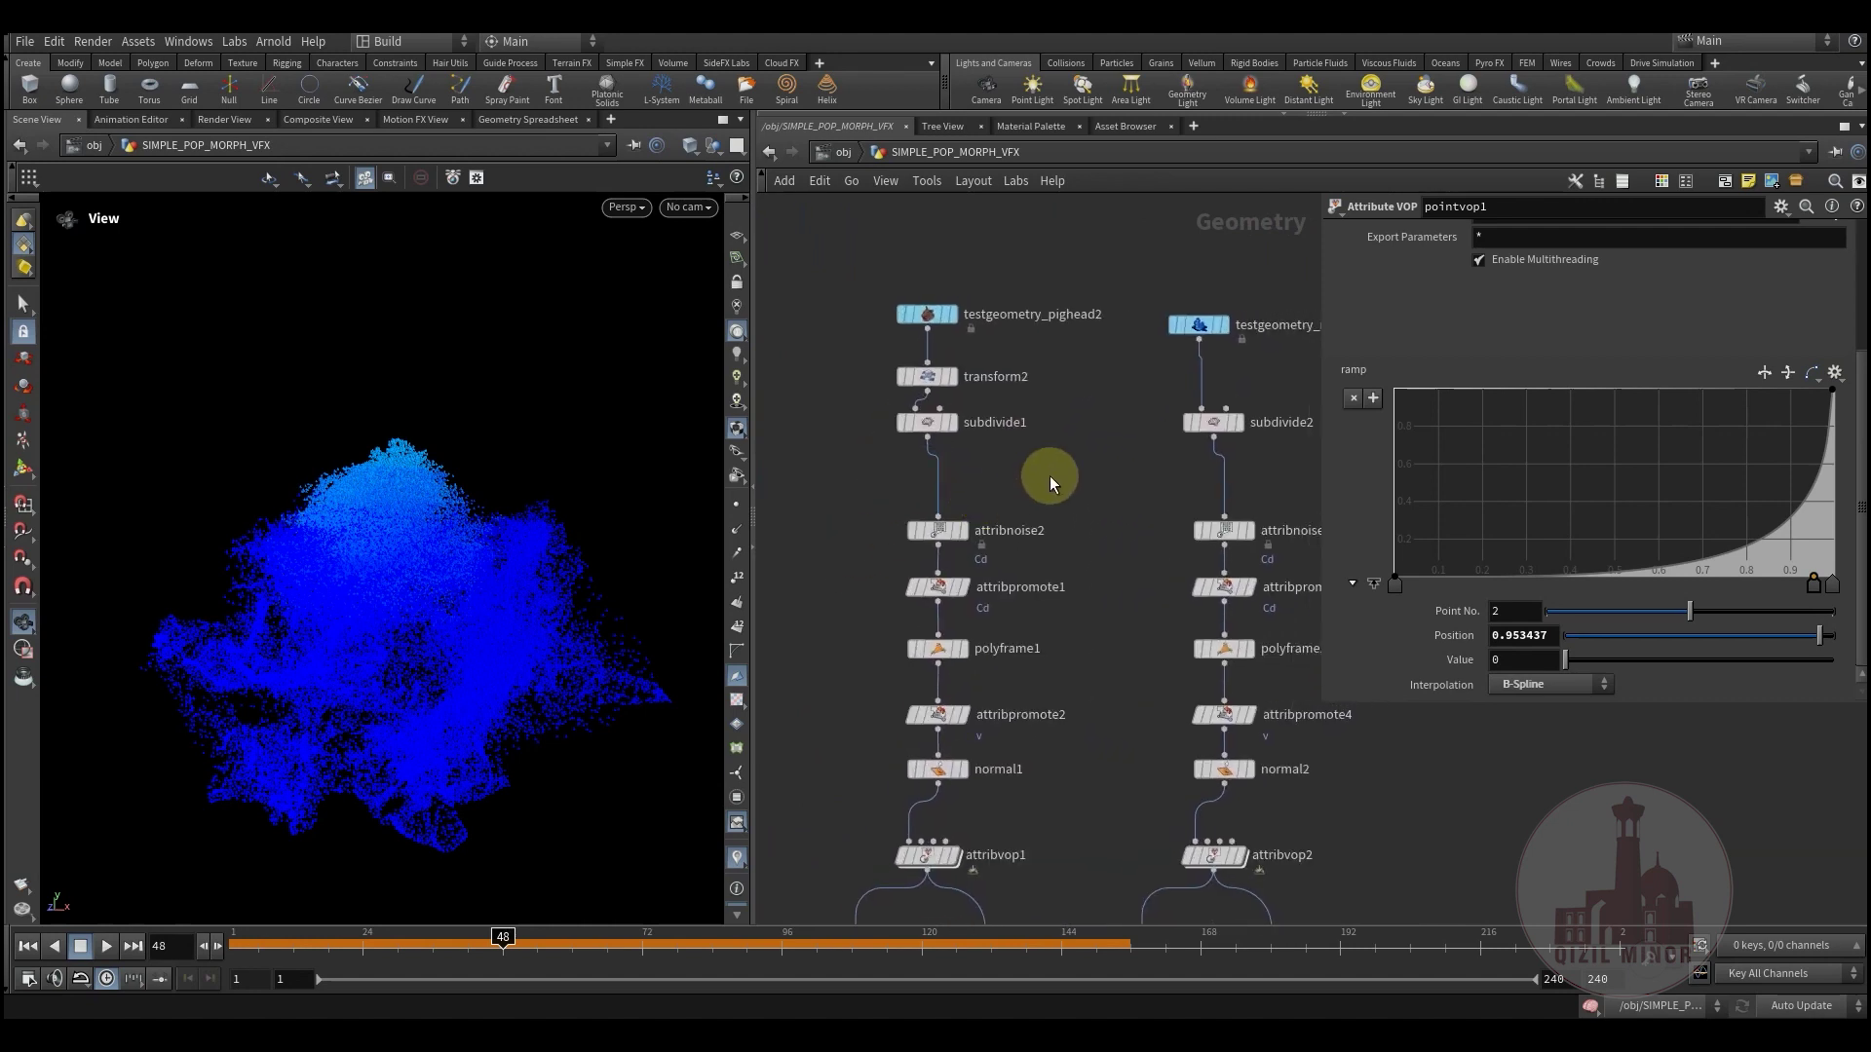
pyautogui.moveTo(1050, 476); pyautogui.dragTo(1014, 442, button='middle')
pyautogui.moveTo(1046, 539); pyautogui.dragTo(1096, 452, button='middle')
pyautogui.moveTo(1065, 692); pyautogui.dragTo(1094, 525, button='middle')
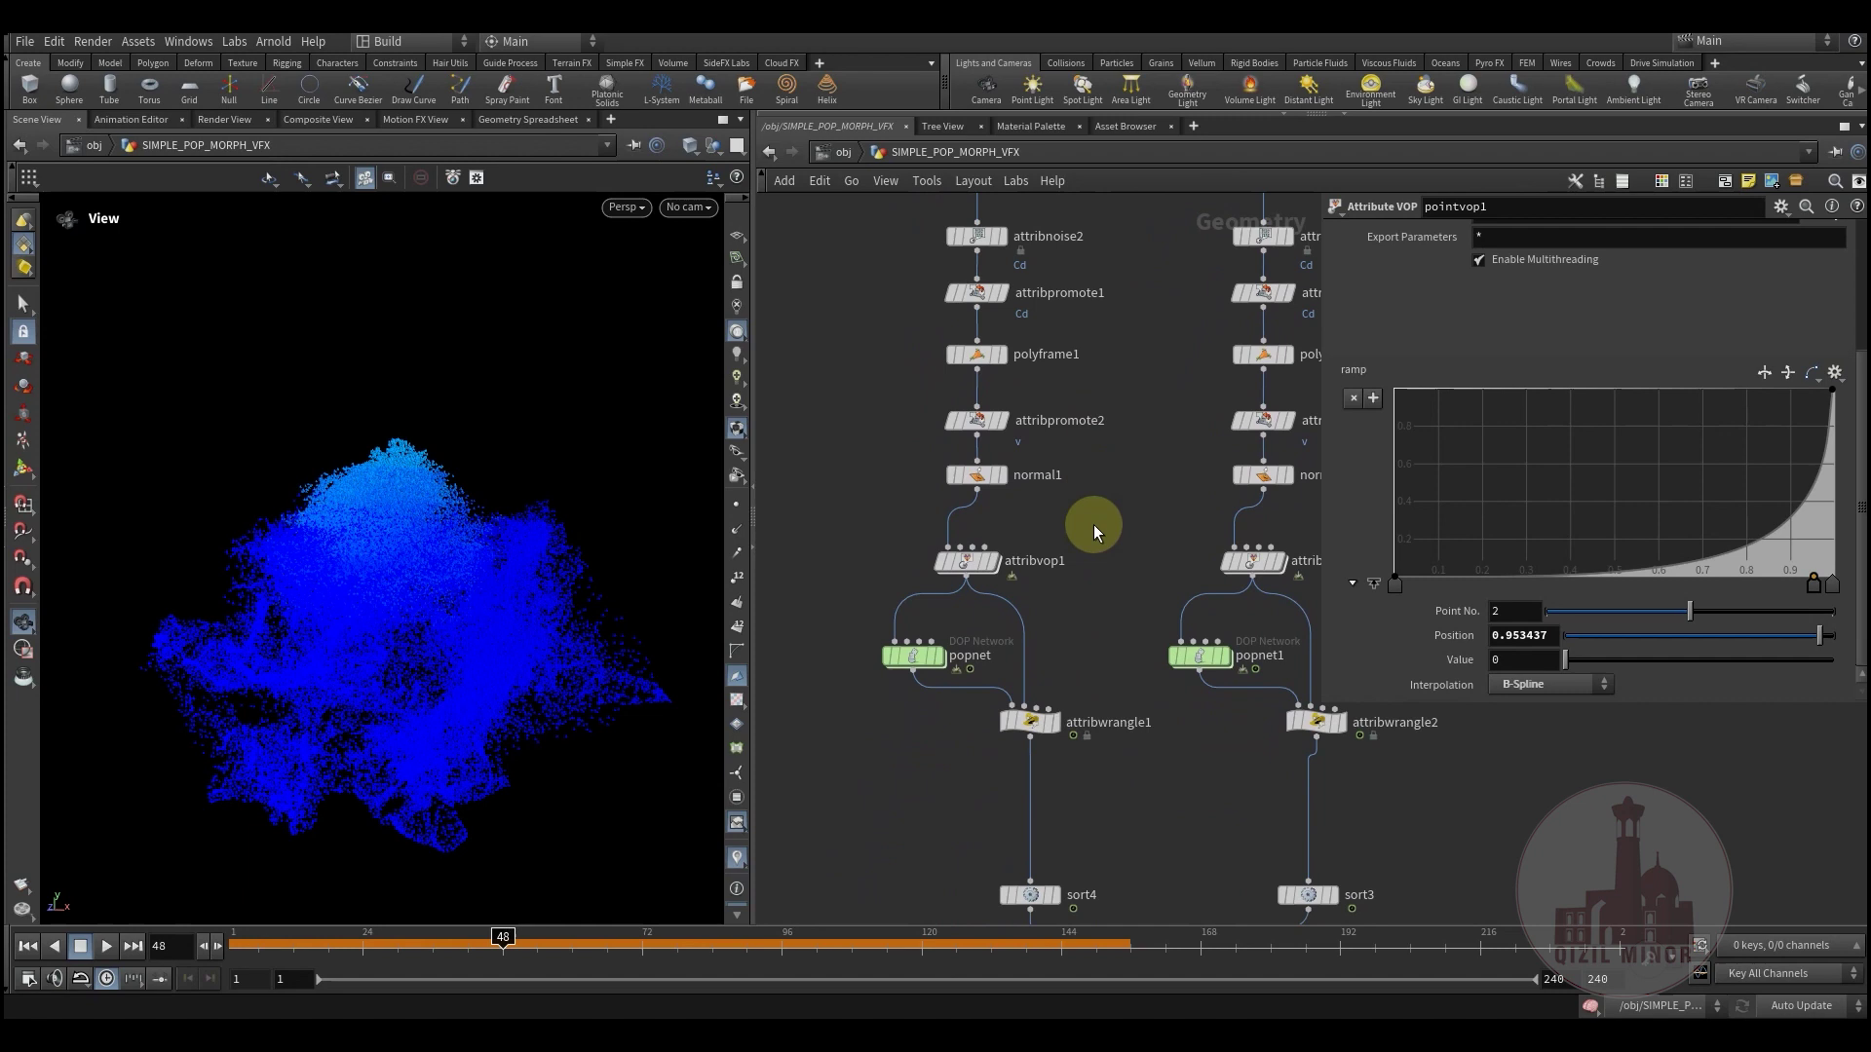
pyautogui.moveTo(1068, 647); pyautogui.dragTo(1039, 815, button='middle')
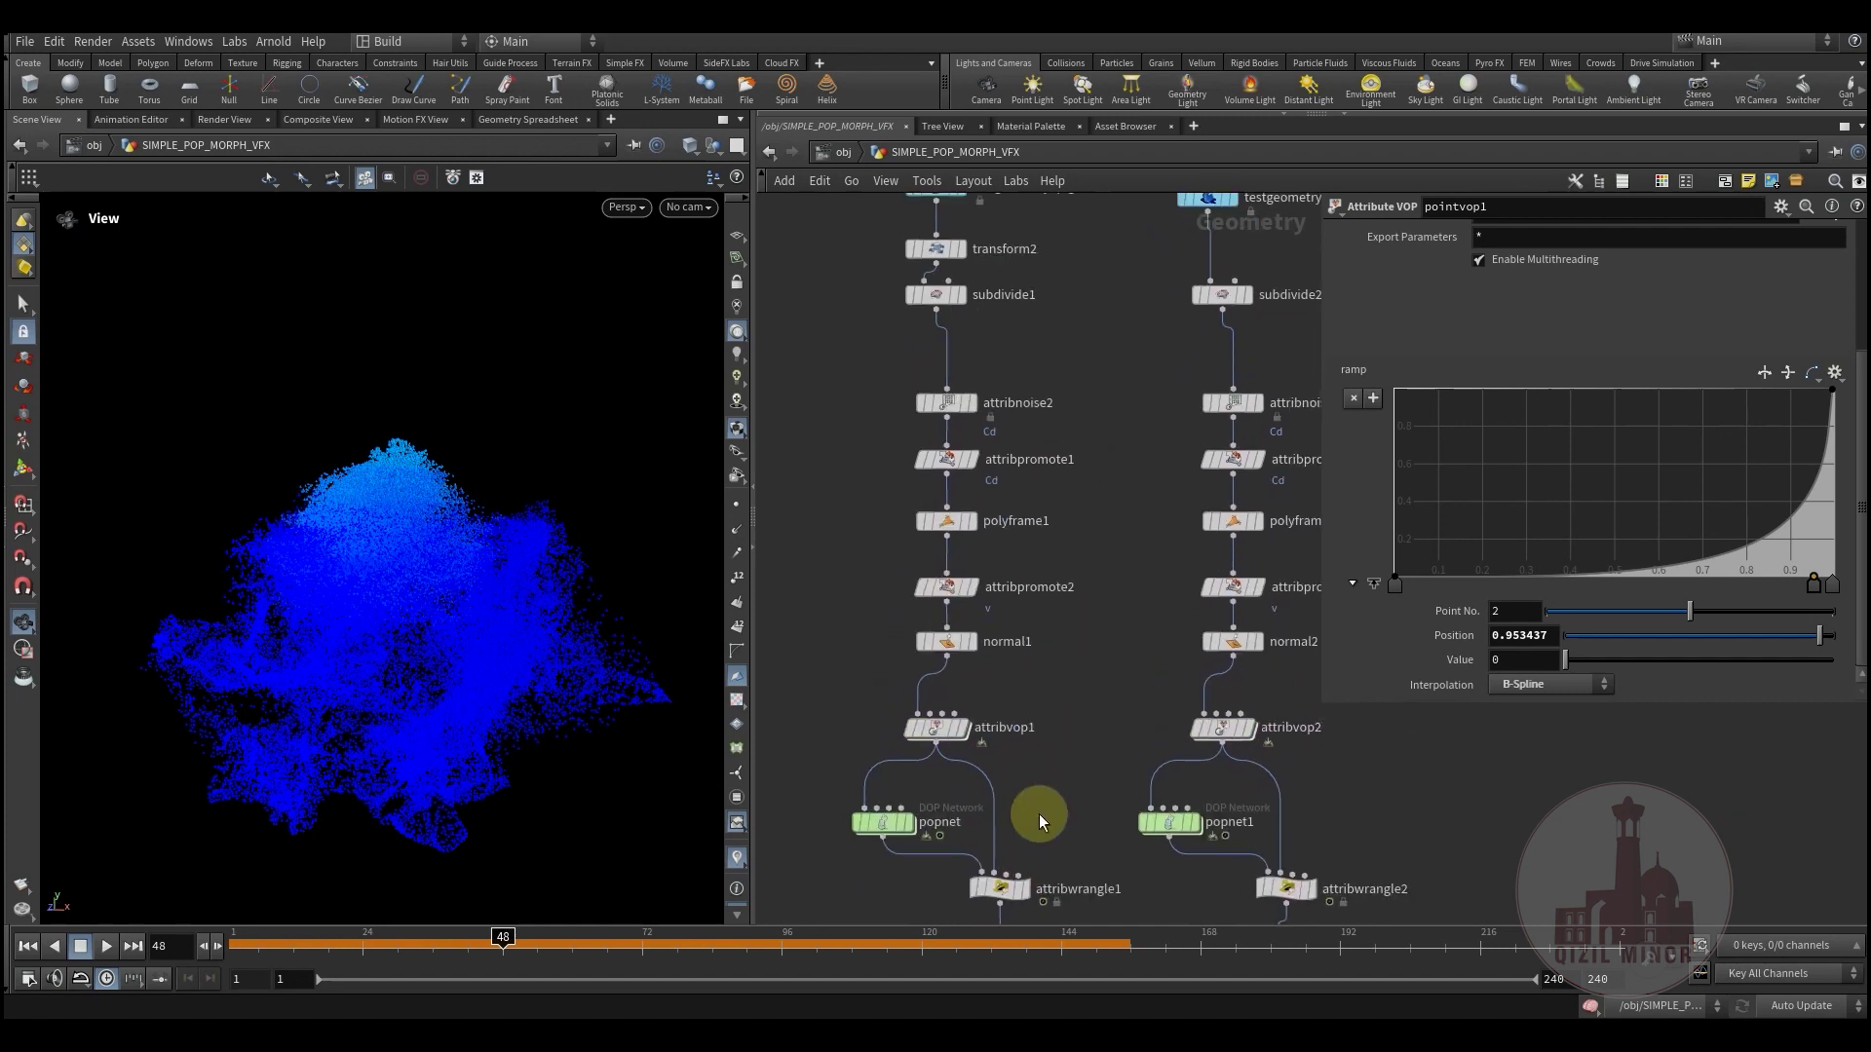
pyautogui.moveTo(1138, 617); pyautogui.dragTo(1142, 661, button='middle')
# Step: Display attribnoise2's output to examine the color noise on the pig head
pyautogui.click(969, 532)
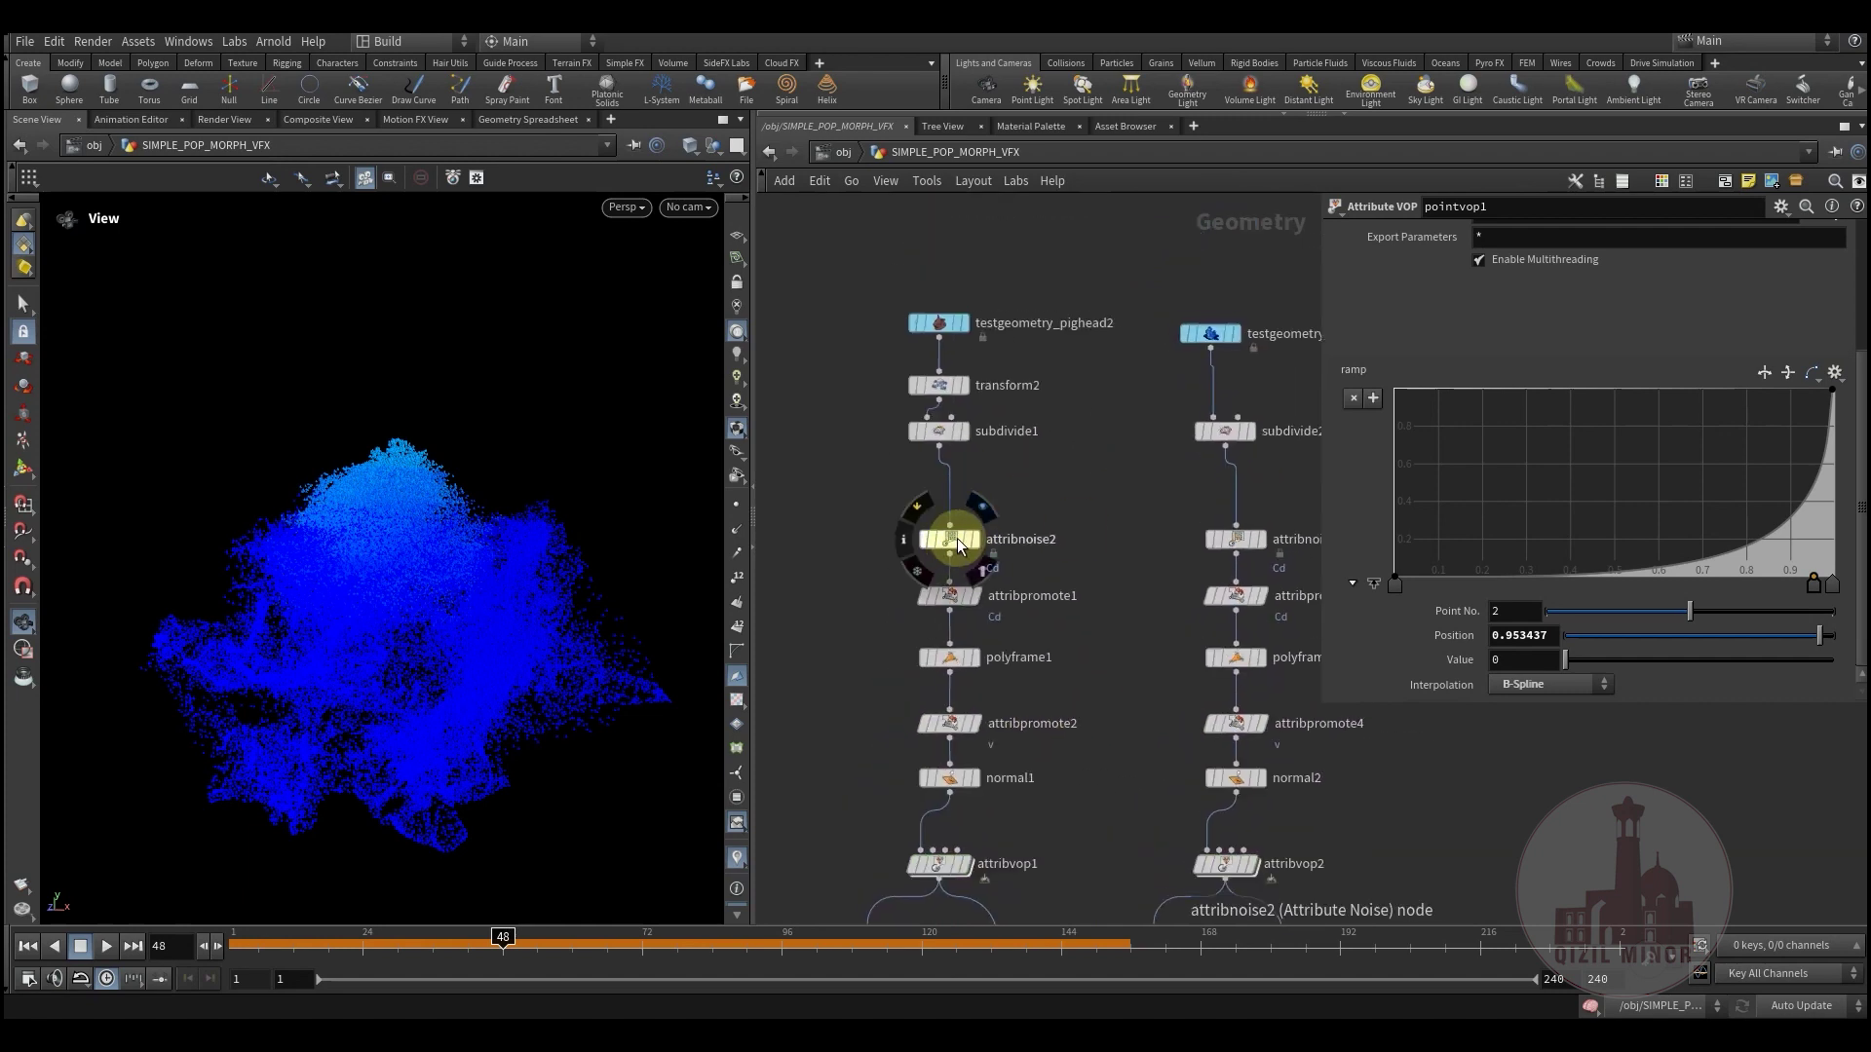
pyautogui.moveTo(1043, 518); pyautogui.dragTo(1110, 660, button='middle')
pyautogui.click(979, 495)
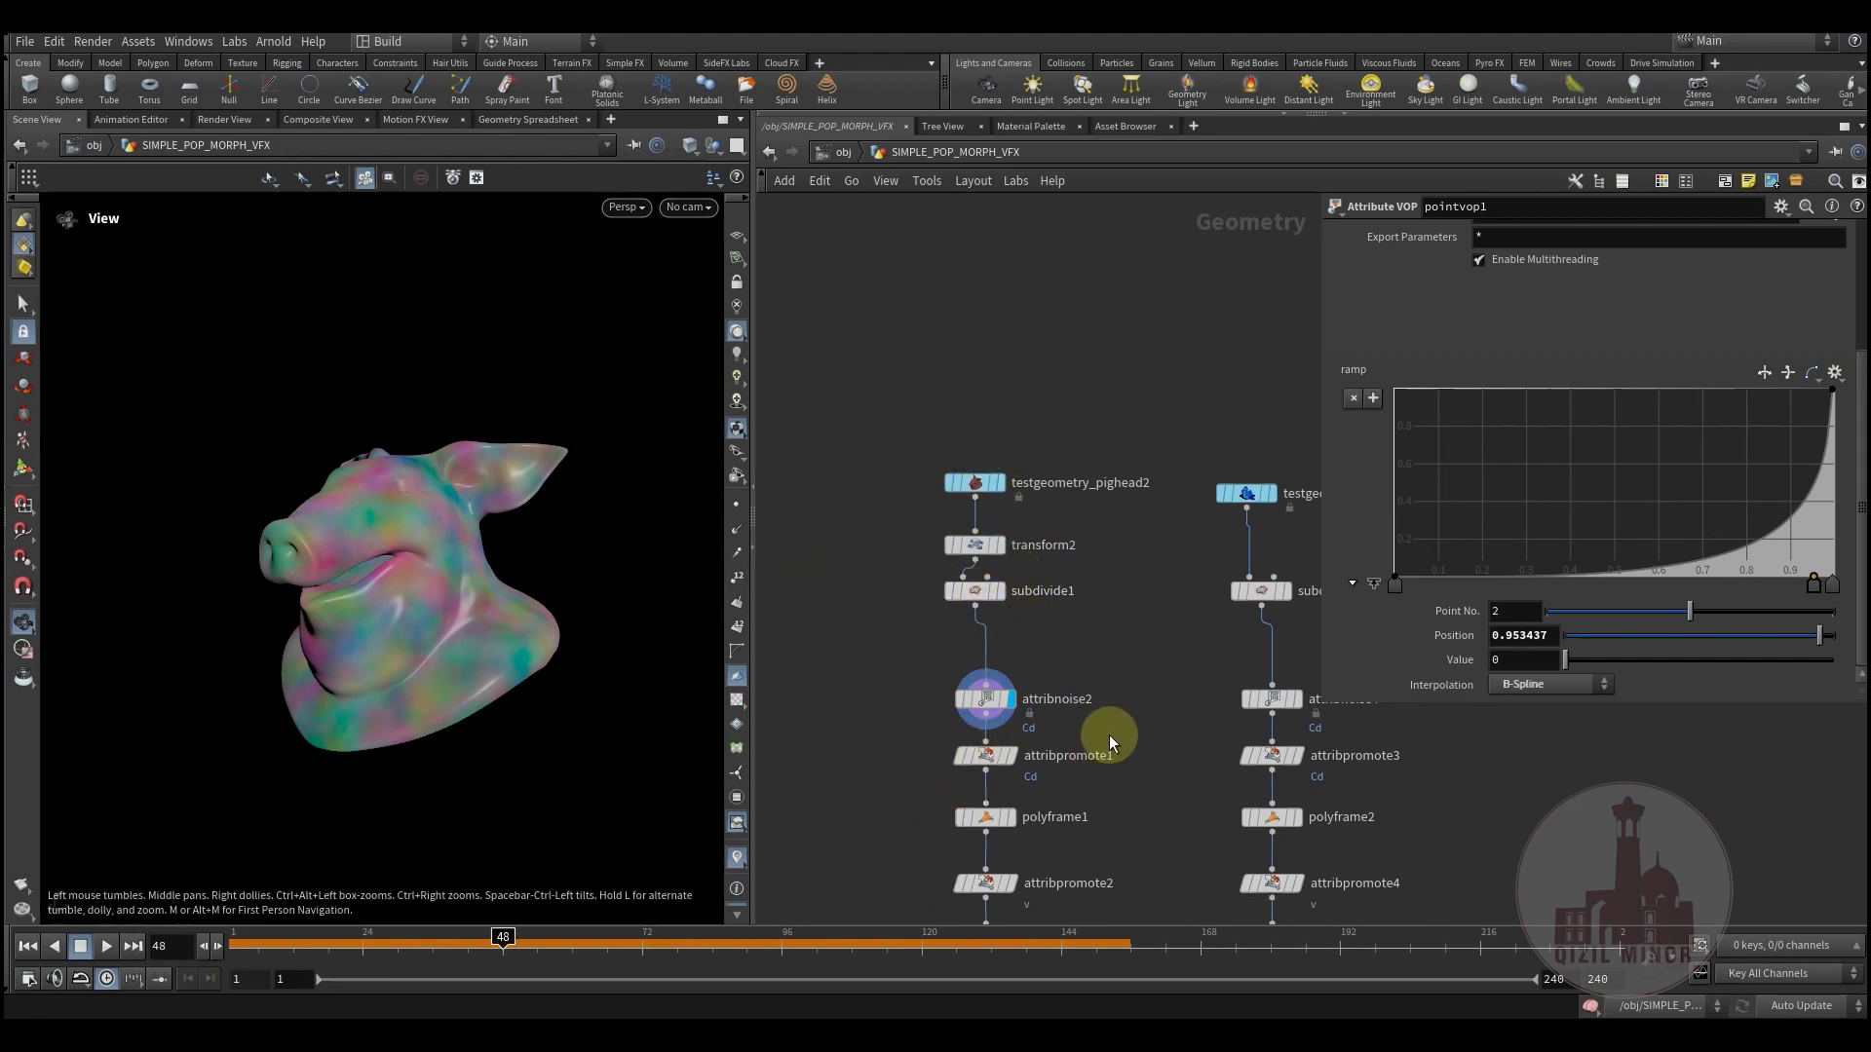
# Step: Select the rubber toy chain from subdivide2 to attribvop2 and compare it with the matching pig head chain
pyautogui.moveTo(1108, 735); pyautogui.dragTo(1099, 528, button='middle')
pyautogui.moveTo(1261, 597); pyautogui.dragTo(1132, 647, button='middle')
pyautogui.moveTo(1060, 403); pyautogui.dragTo(1216, 881)
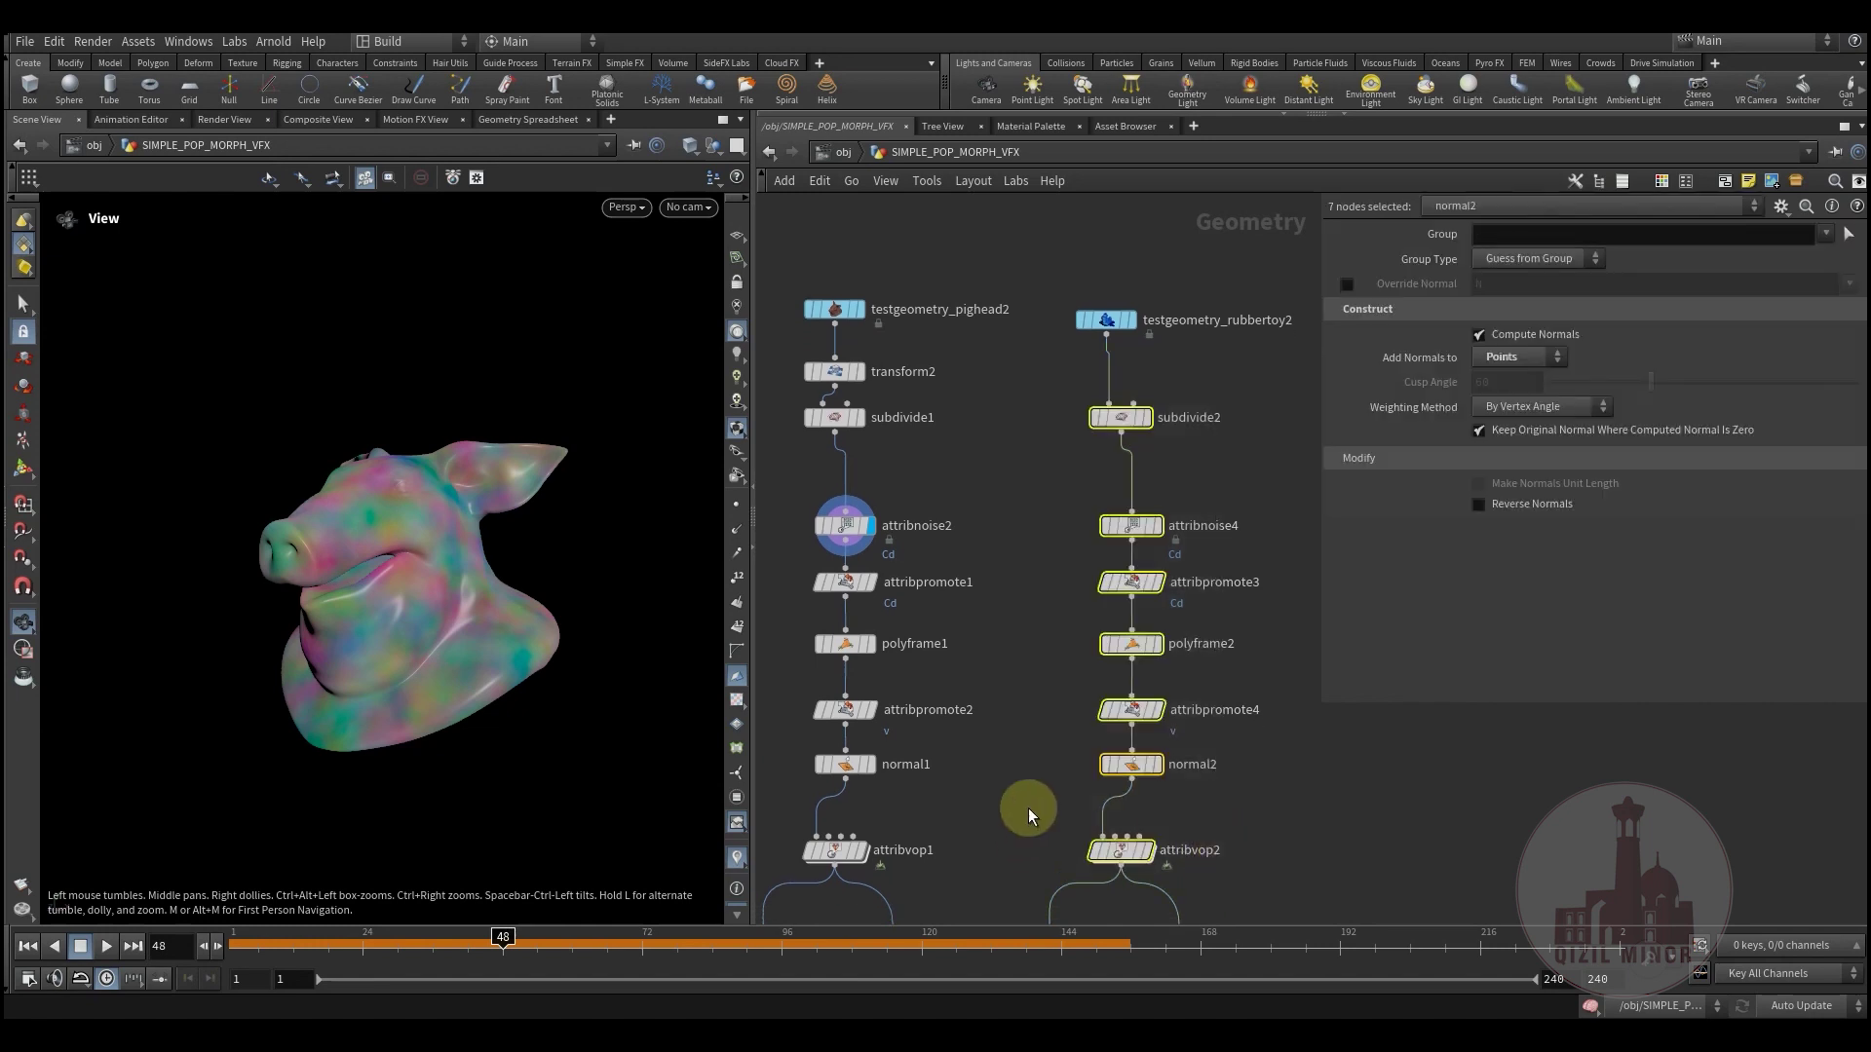
pyautogui.moveTo(1027, 809); pyautogui.dragTo(1075, 822, button='middle')
pyautogui.moveTo(1063, 550); pyautogui.dragTo(990, 534, button='middle')
pyautogui.moveTo(994, 756); pyautogui.dragTo(1115, 670, button='middle')
pyautogui.scroll(4, 964, 487)
# Step: Display attribpromote1's output and review its parameters for promoting Cd from Point to Vertex
pyautogui.moveTo(967, 479)
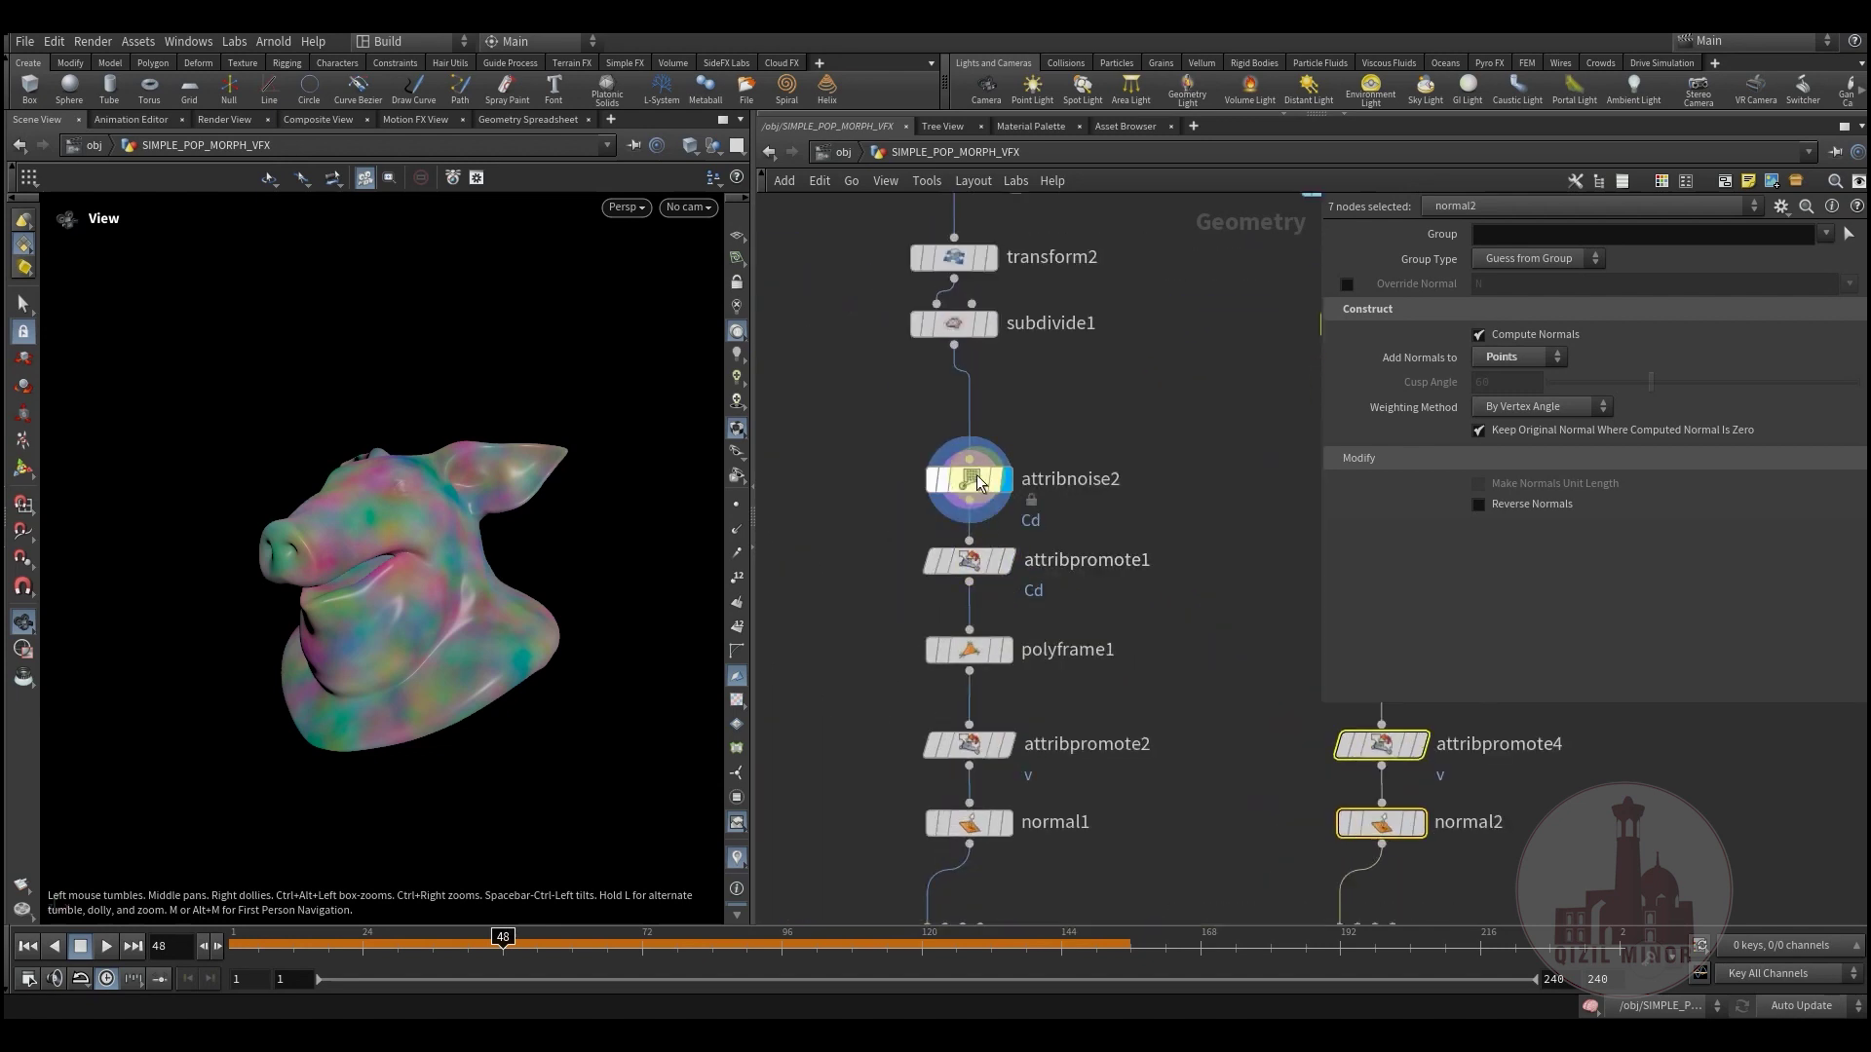
pyautogui.moveTo(957, 563)
pyautogui.click(1033, 526)
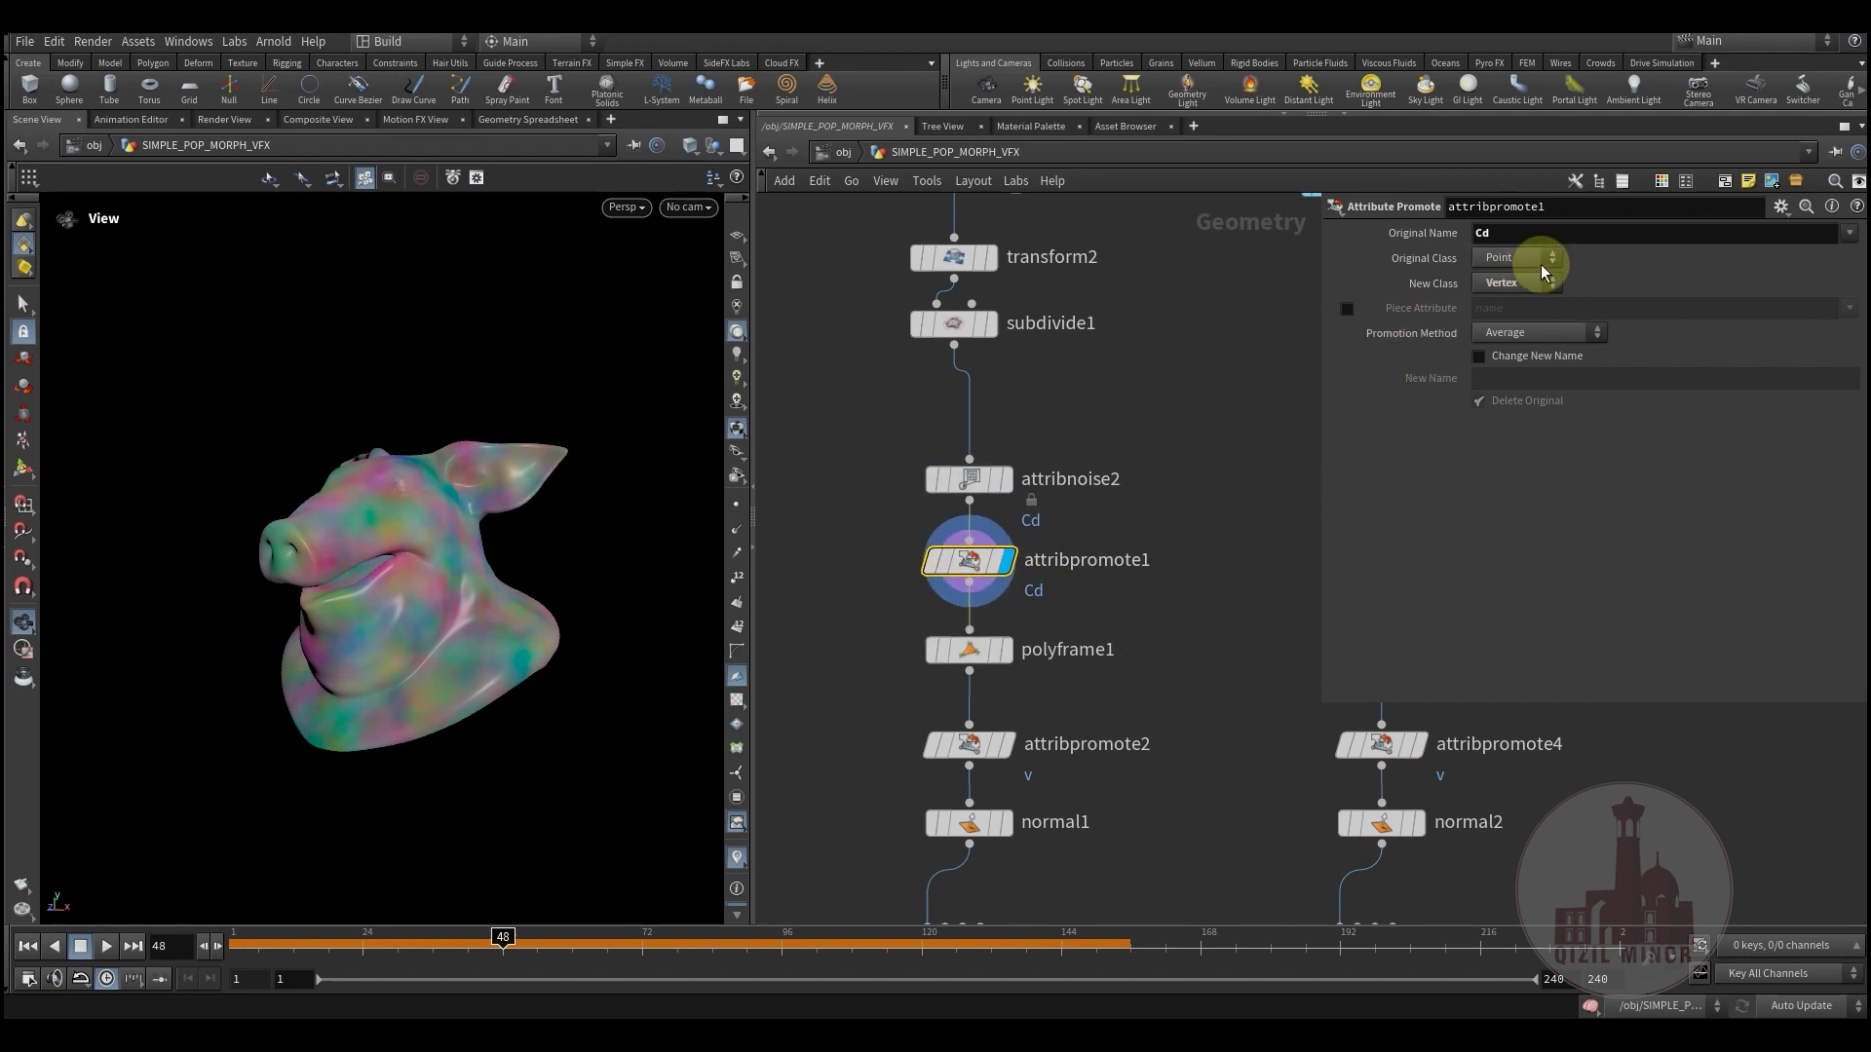
pyautogui.click(1504, 232)
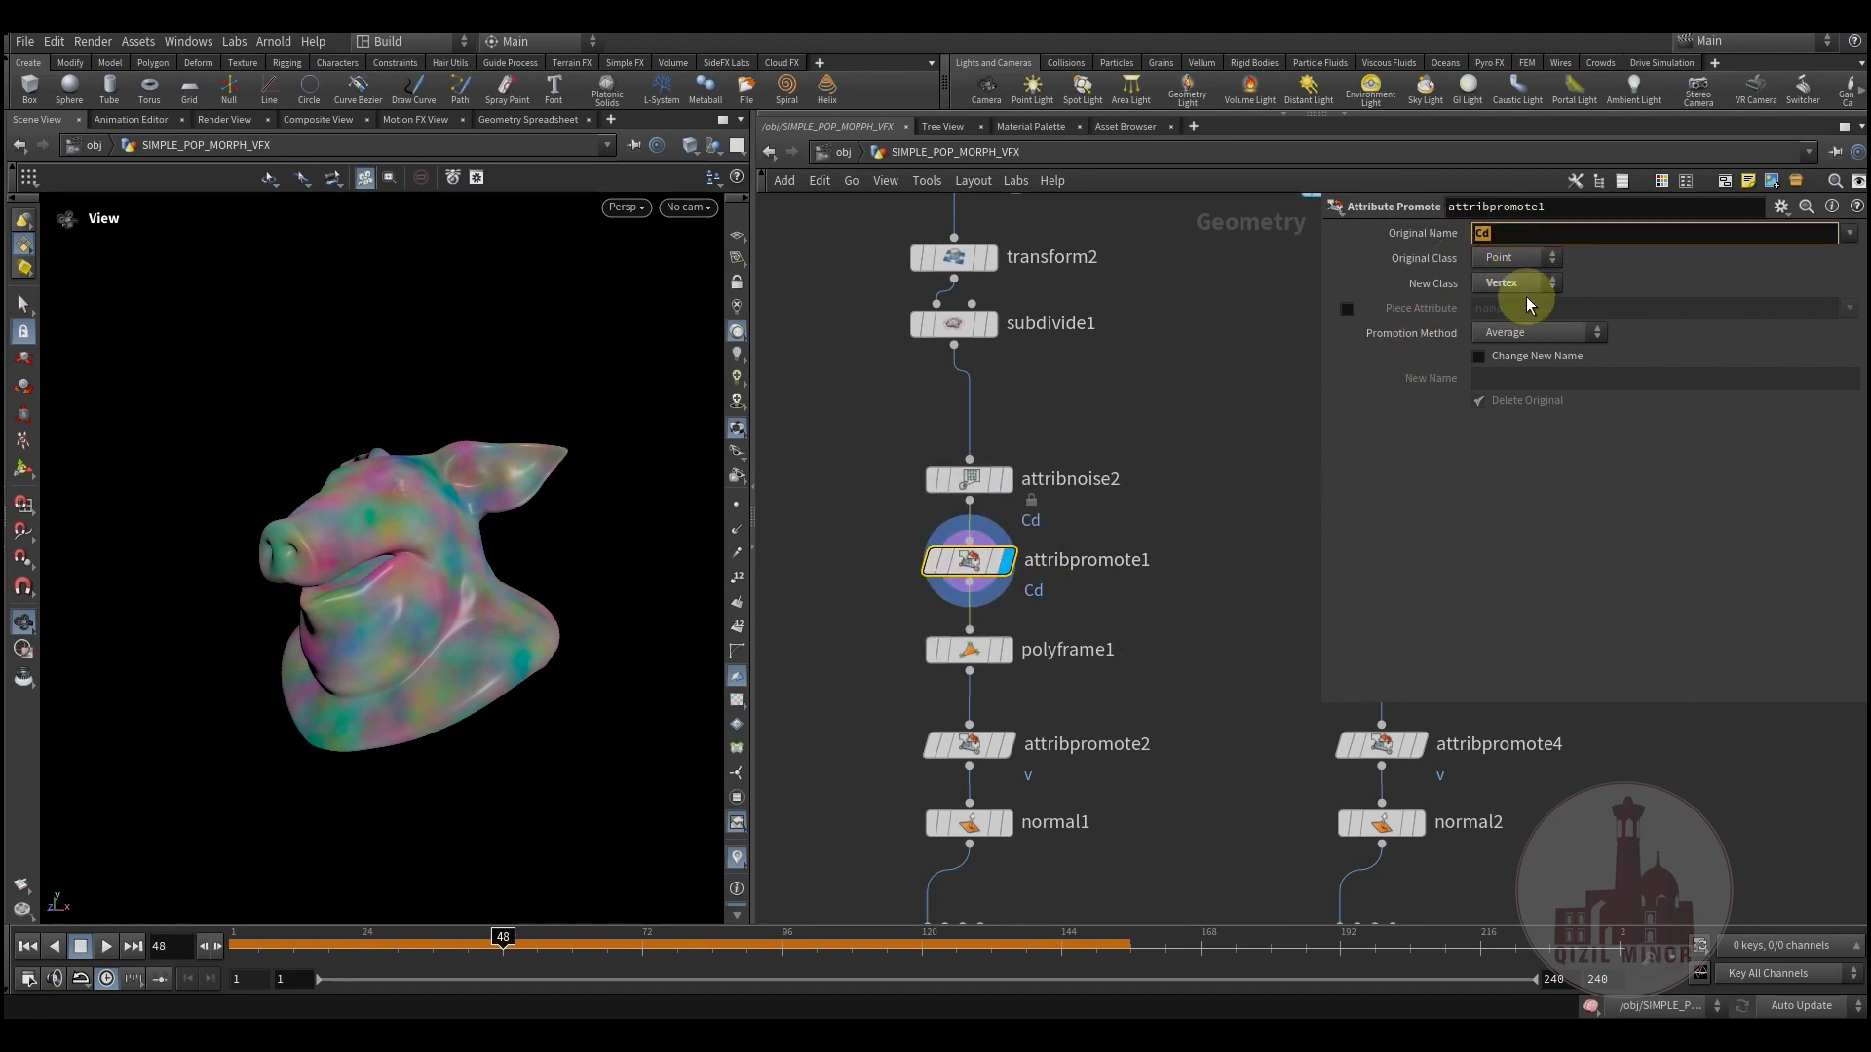
# Step: Display polyframe1, move it closer to attribpromote1, and review its Attribute Name Cd and Tangent Name v
pyautogui.moveTo(962, 659)
pyautogui.click(1018, 609)
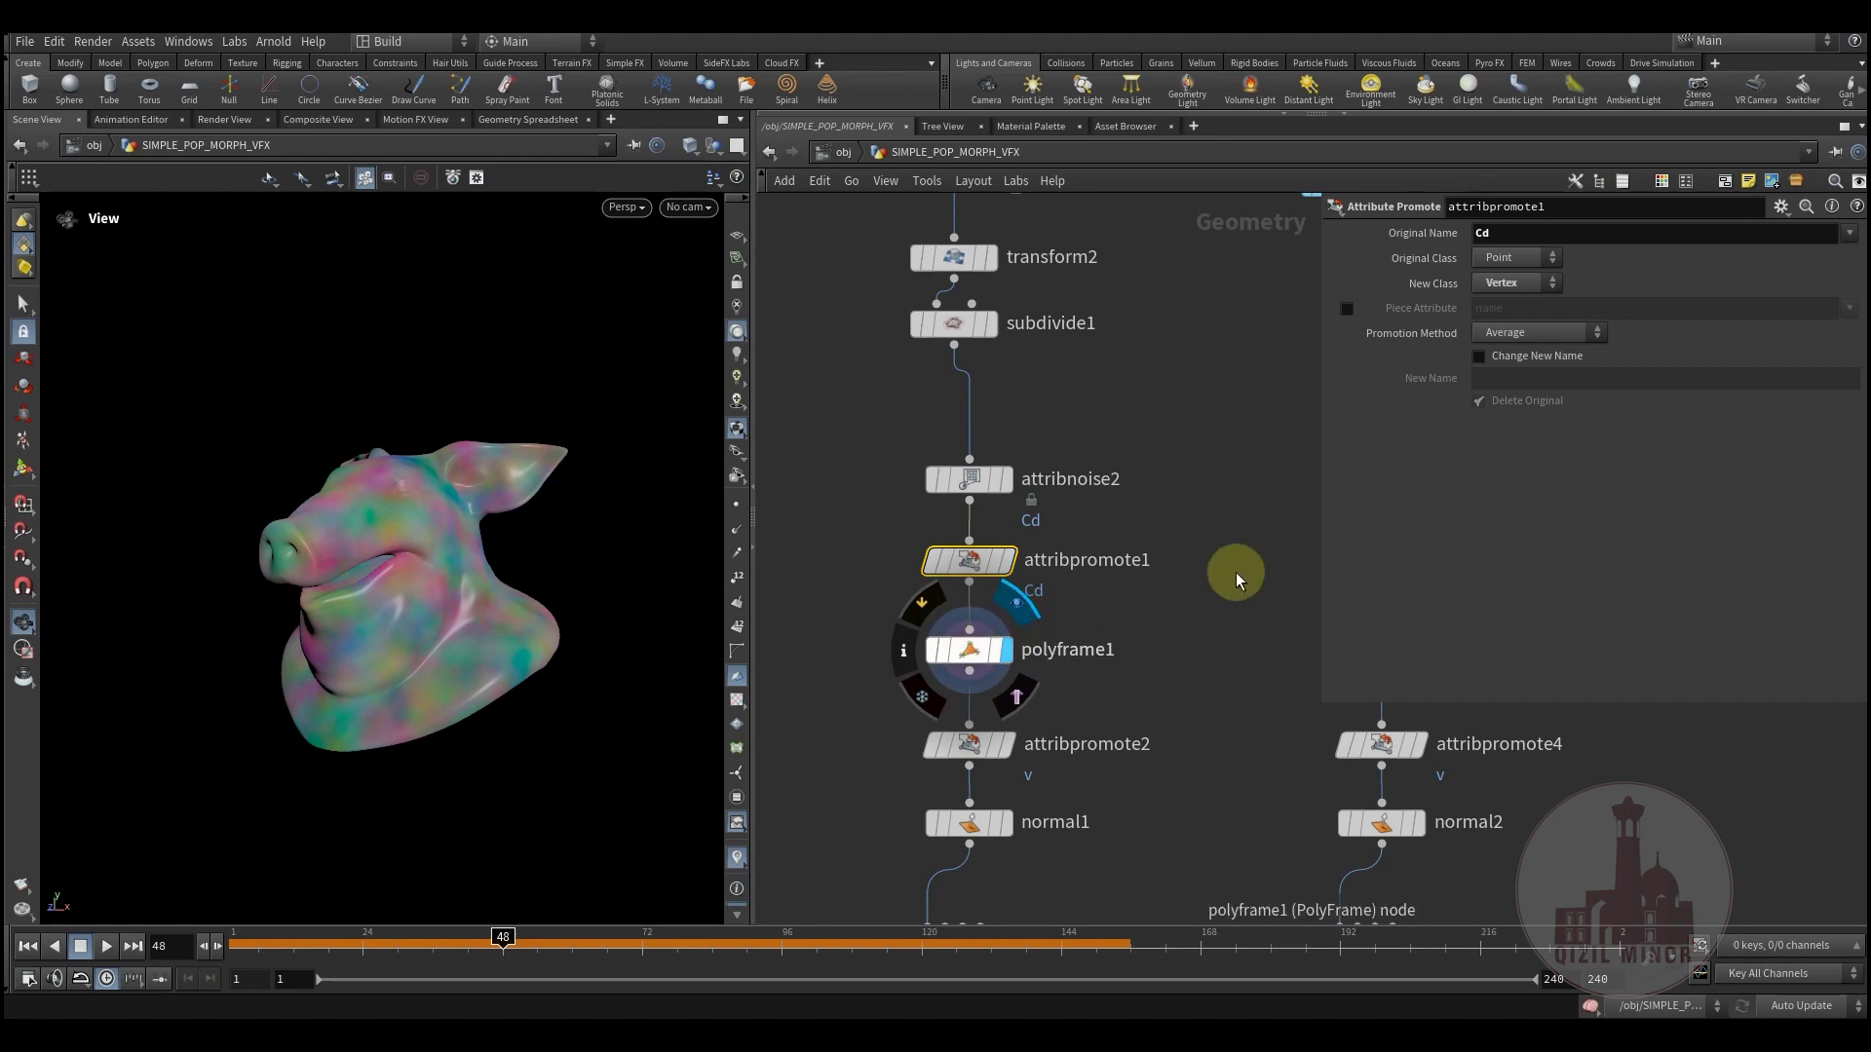
pyautogui.moveTo(975, 649); pyautogui.dragTo(974, 628)
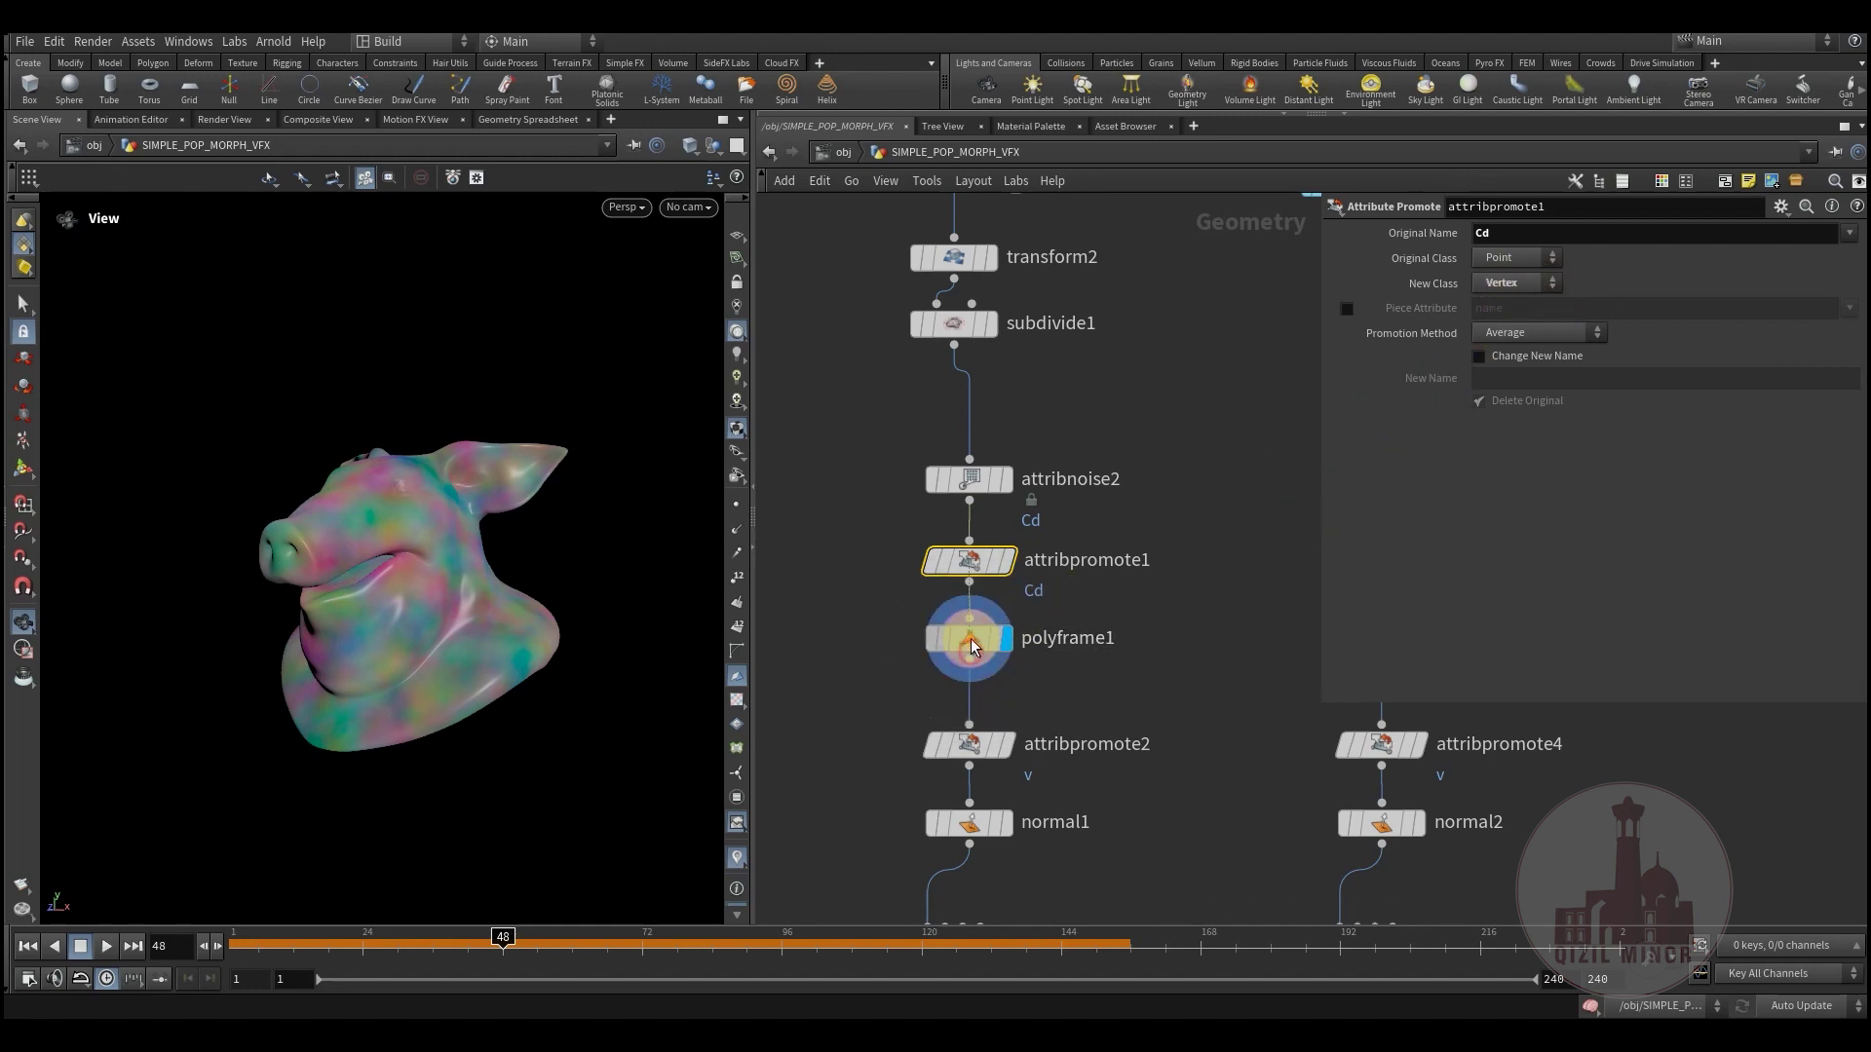
pyautogui.moveTo(1233, 616); pyautogui.dragTo(1164, 574, button='middle')
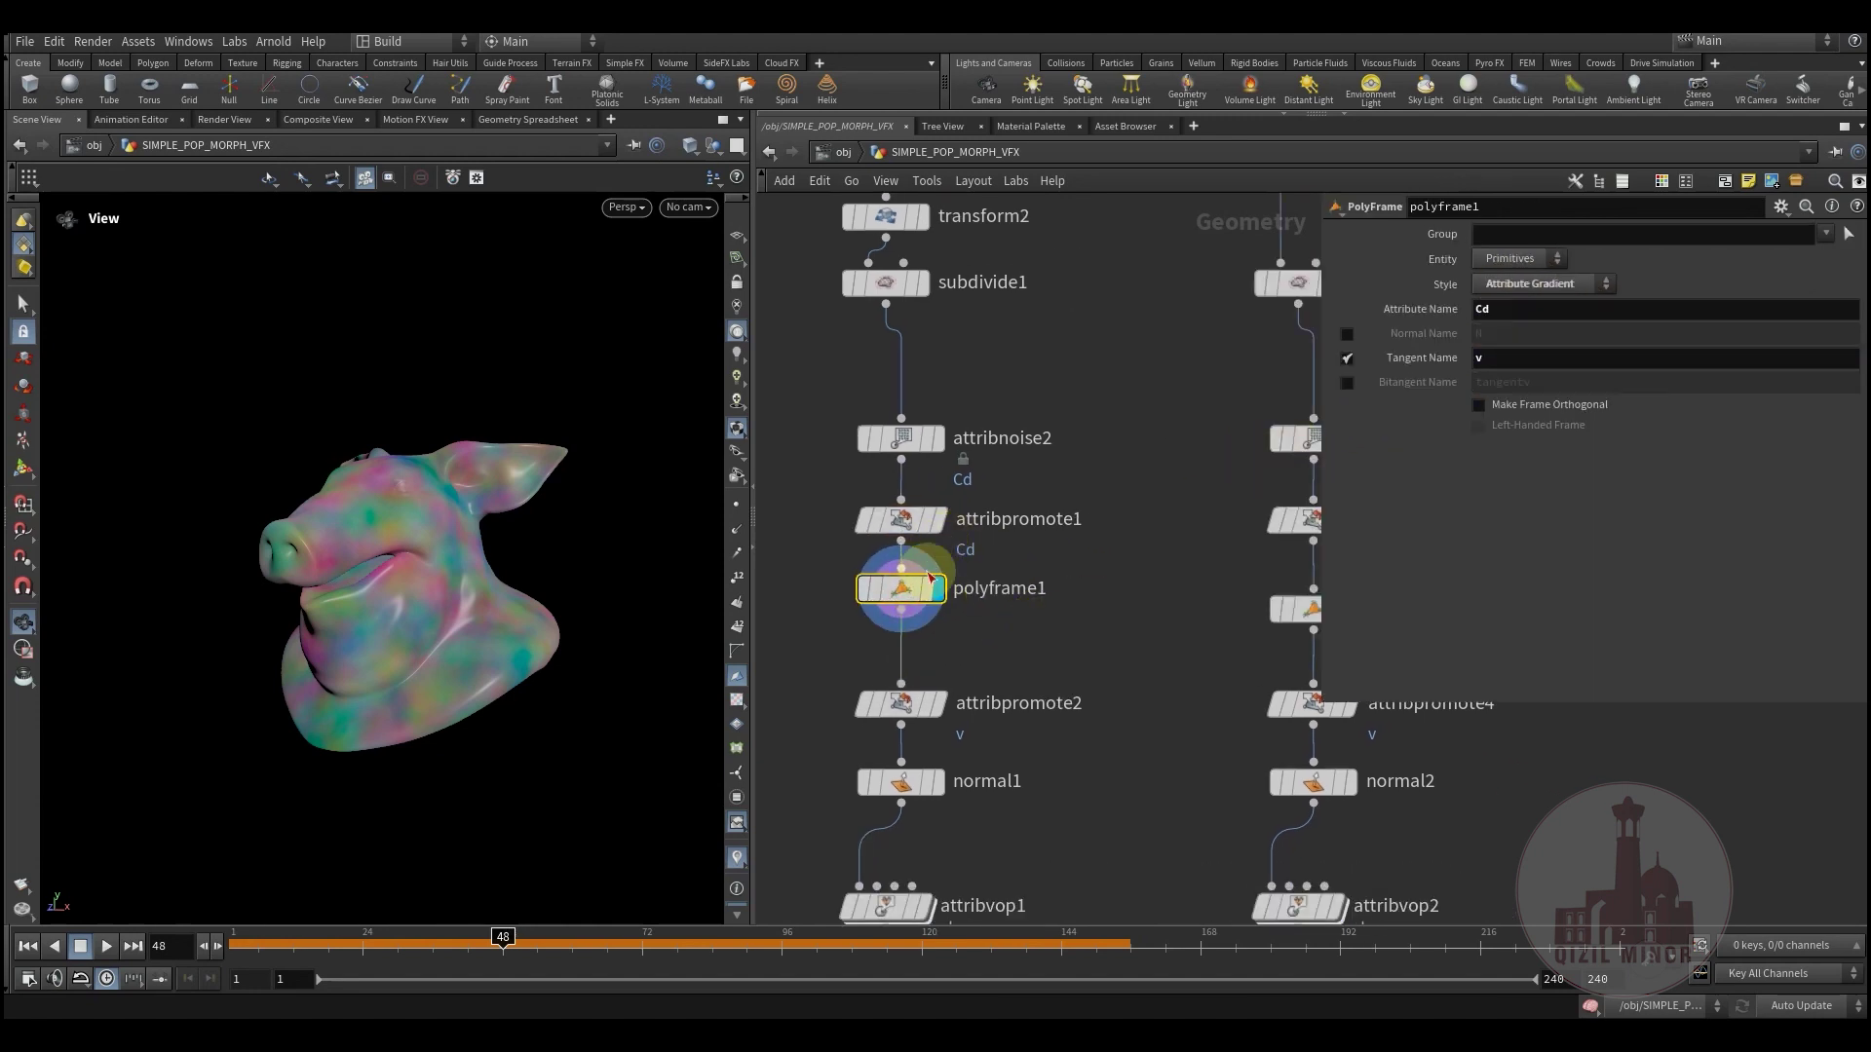
pyautogui.doubleClick(1488, 308)
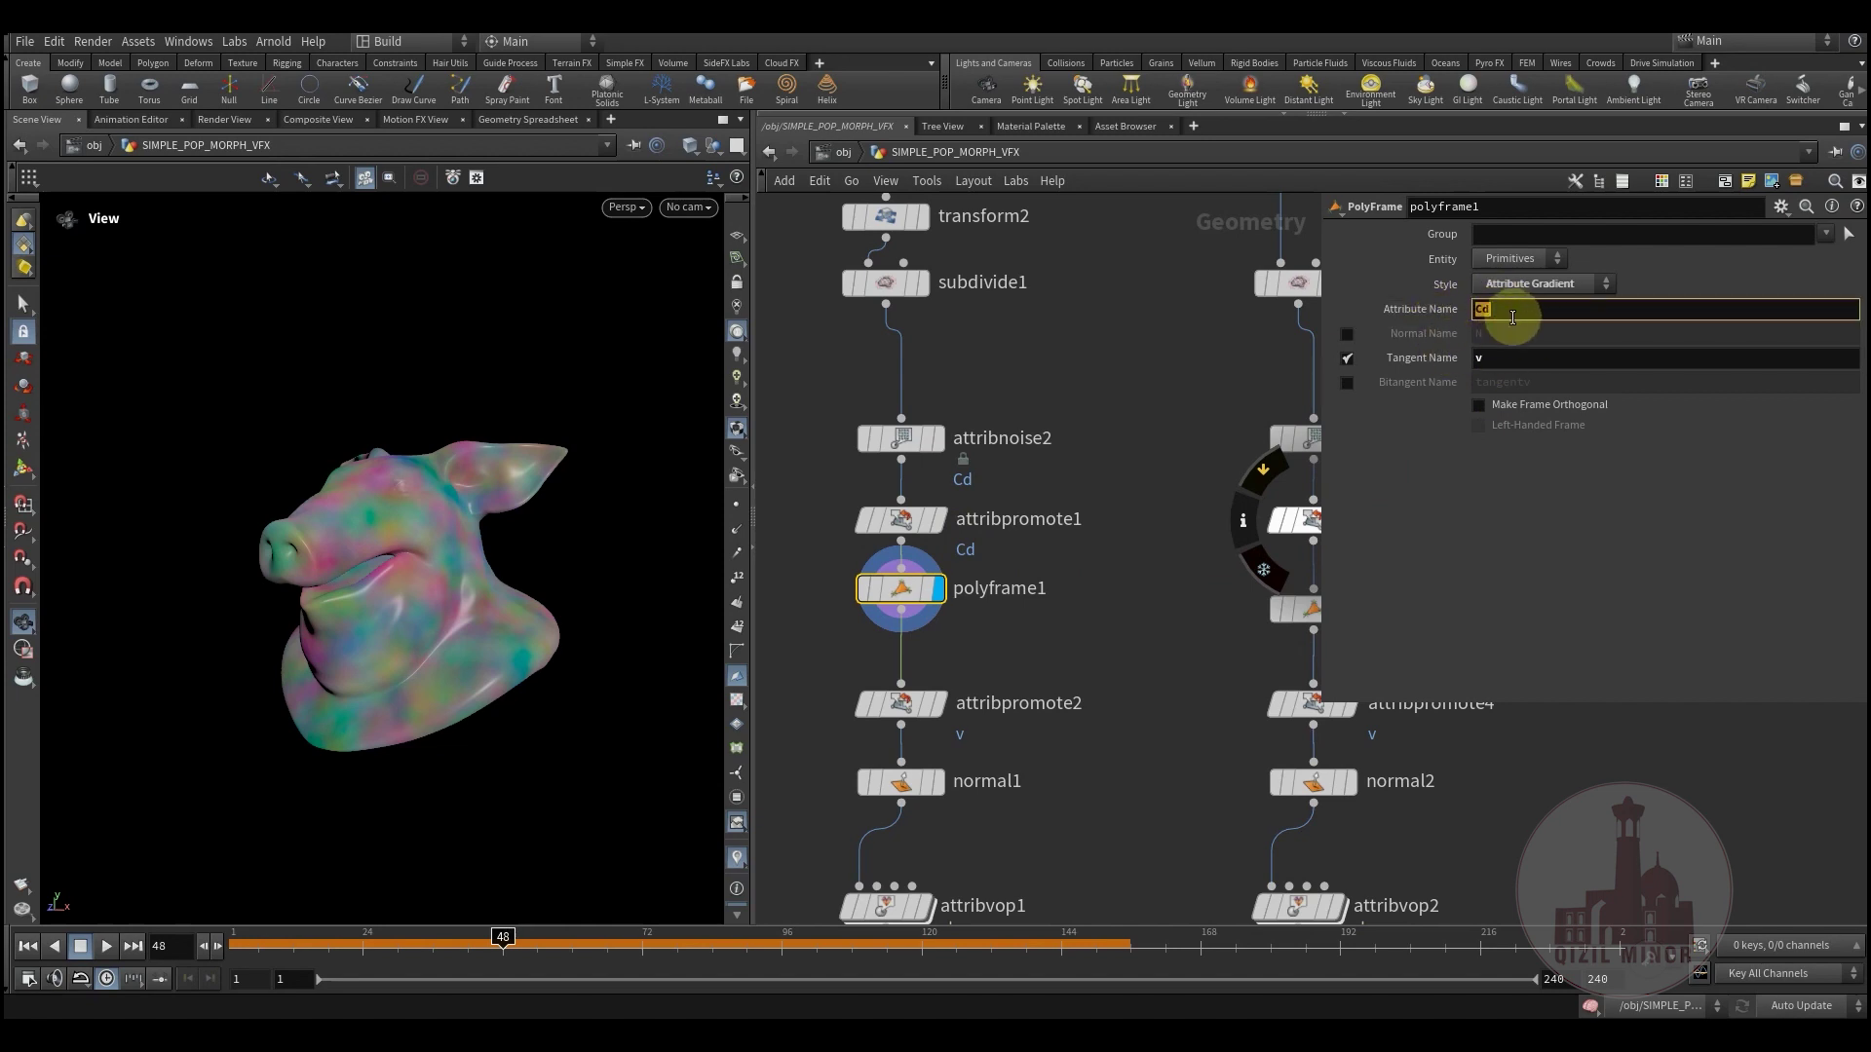
pyautogui.doubleClick(1515, 368)
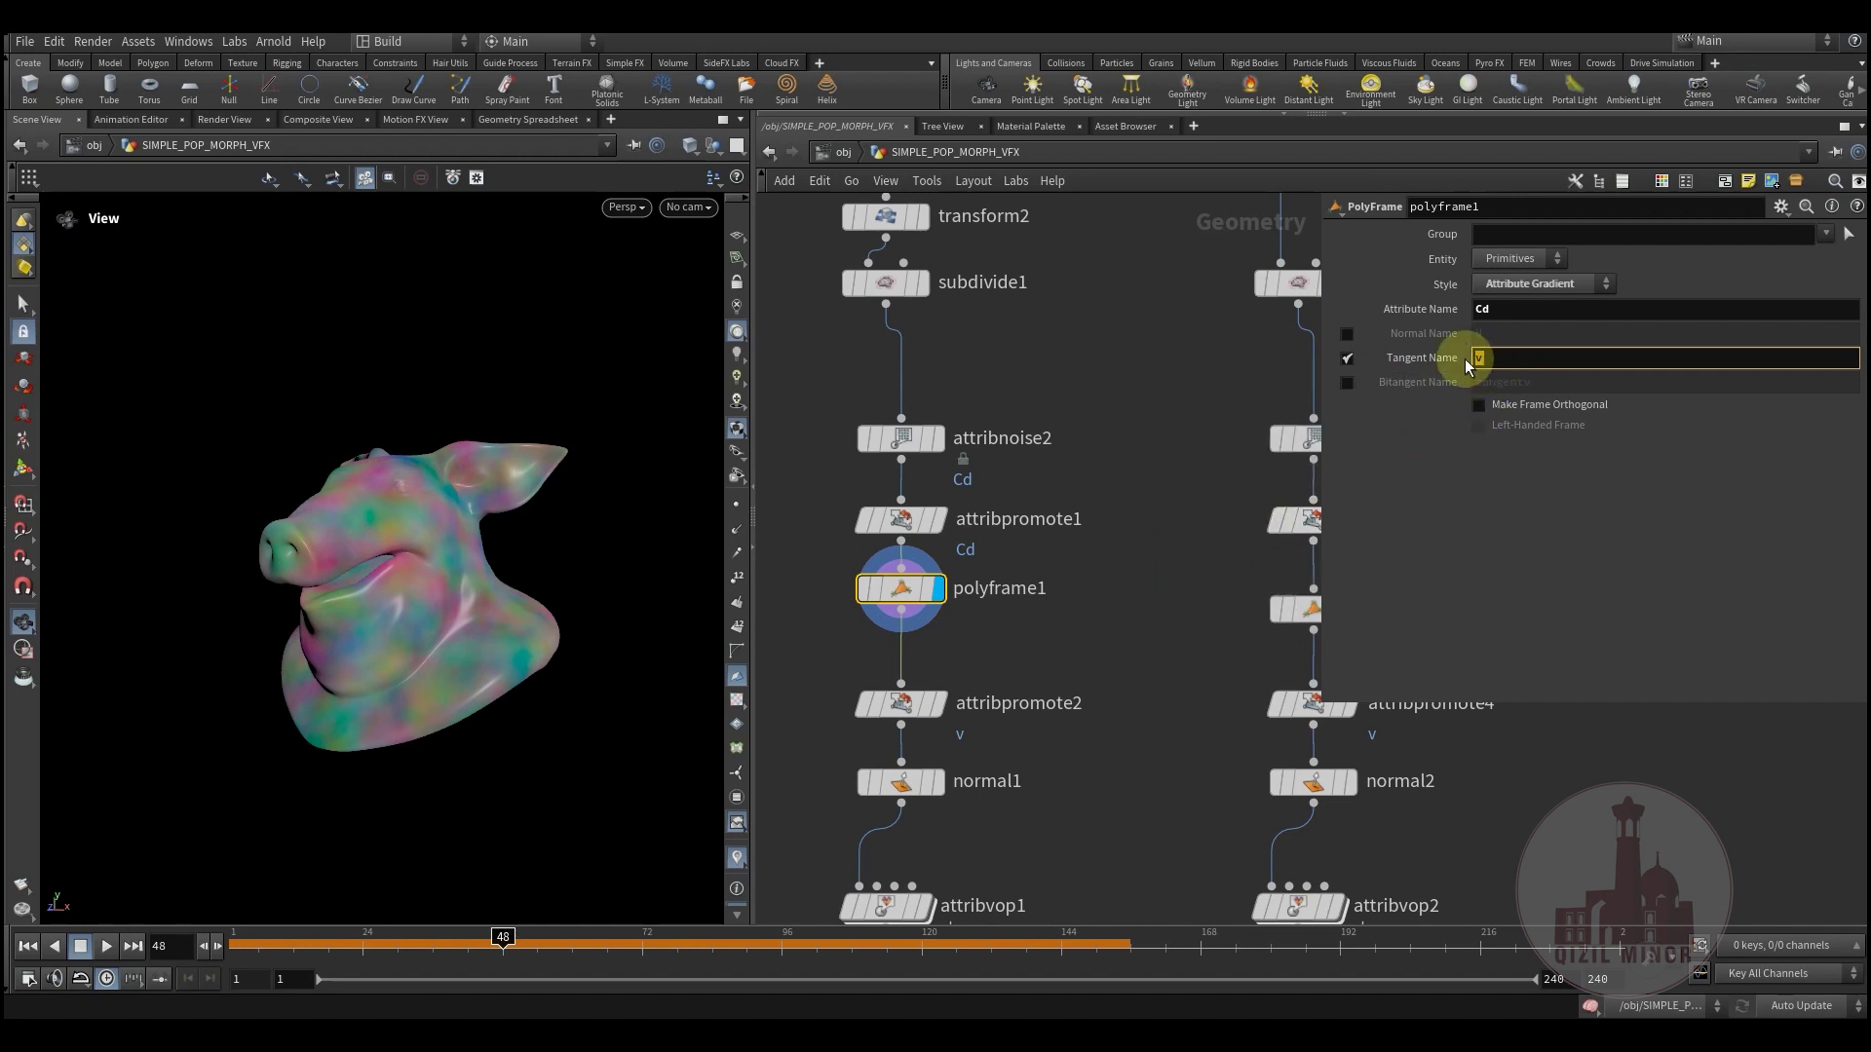
# Step: Move attribpromote2 up under polyframe1, display its output, and review its promotion of v from Vertex to Point
pyautogui.moveTo(1093, 614); pyautogui.dragTo(1179, 491, button='middle')
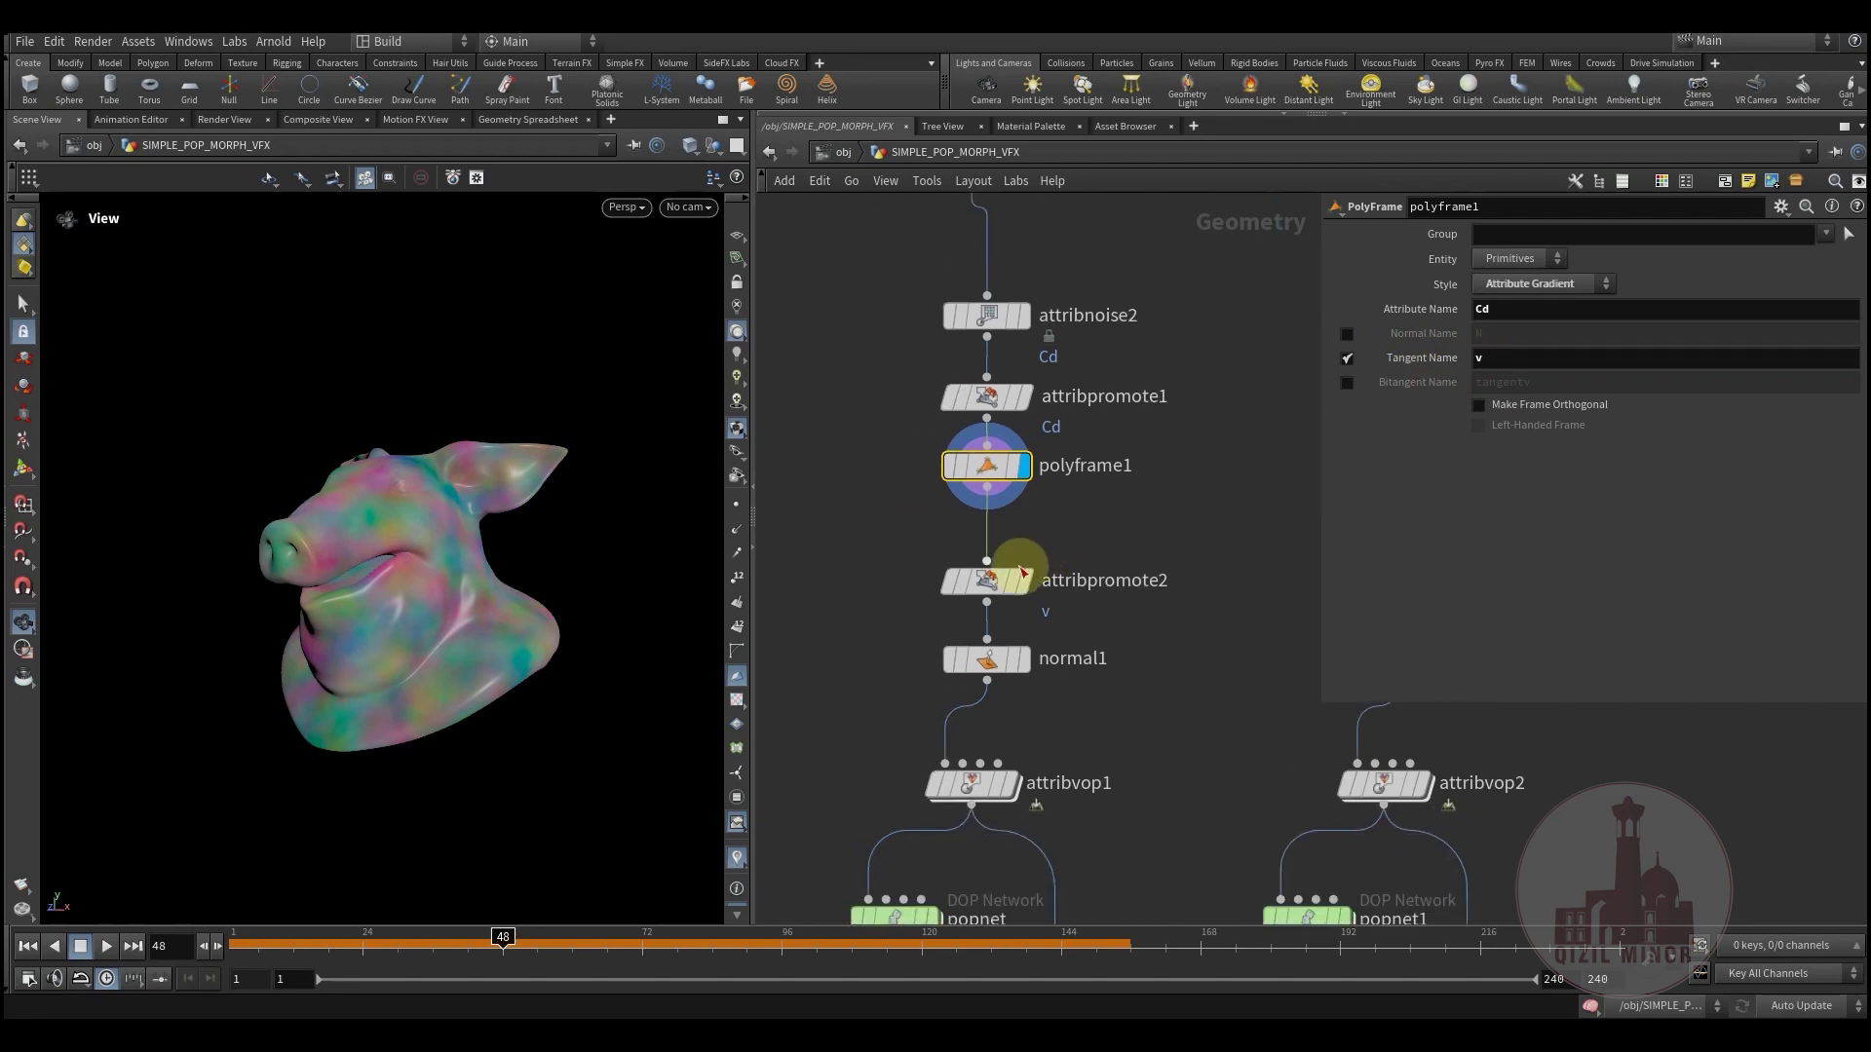
pyautogui.moveTo(994, 585); pyautogui.dragTo(1002, 544)
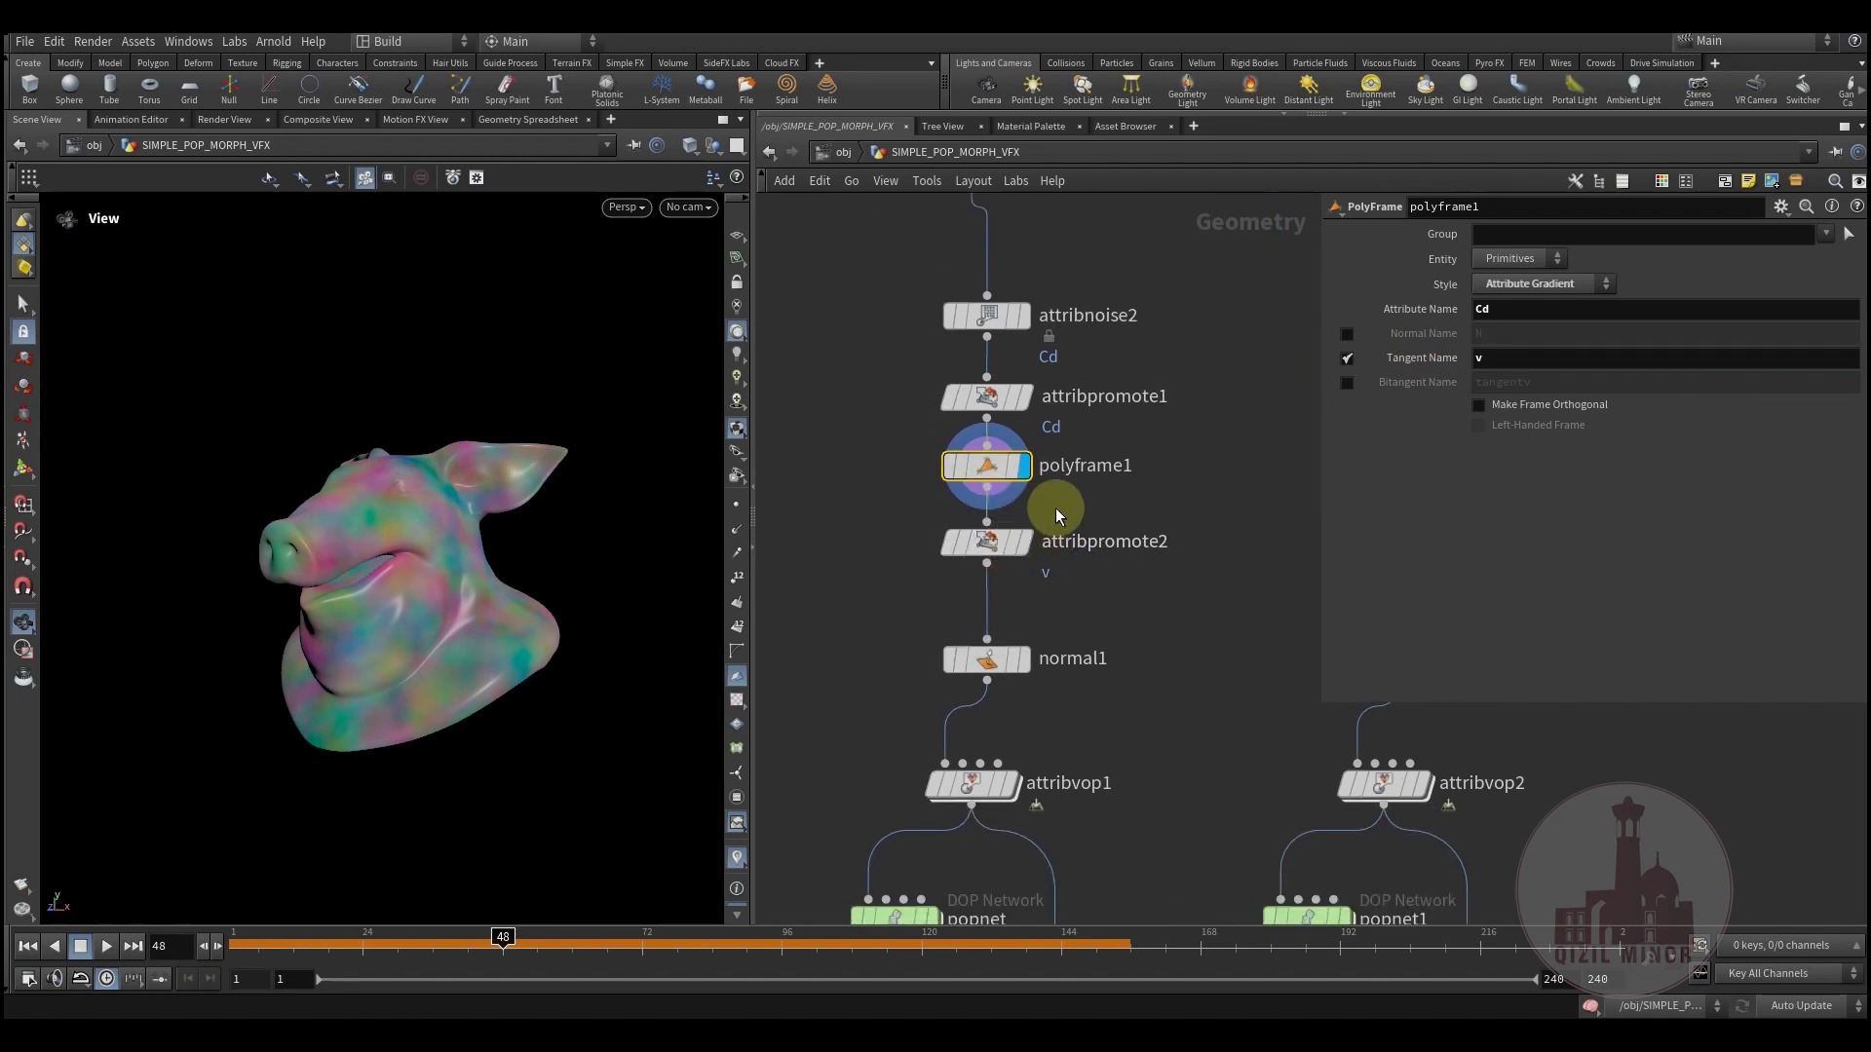
pyautogui.click(1004, 541)
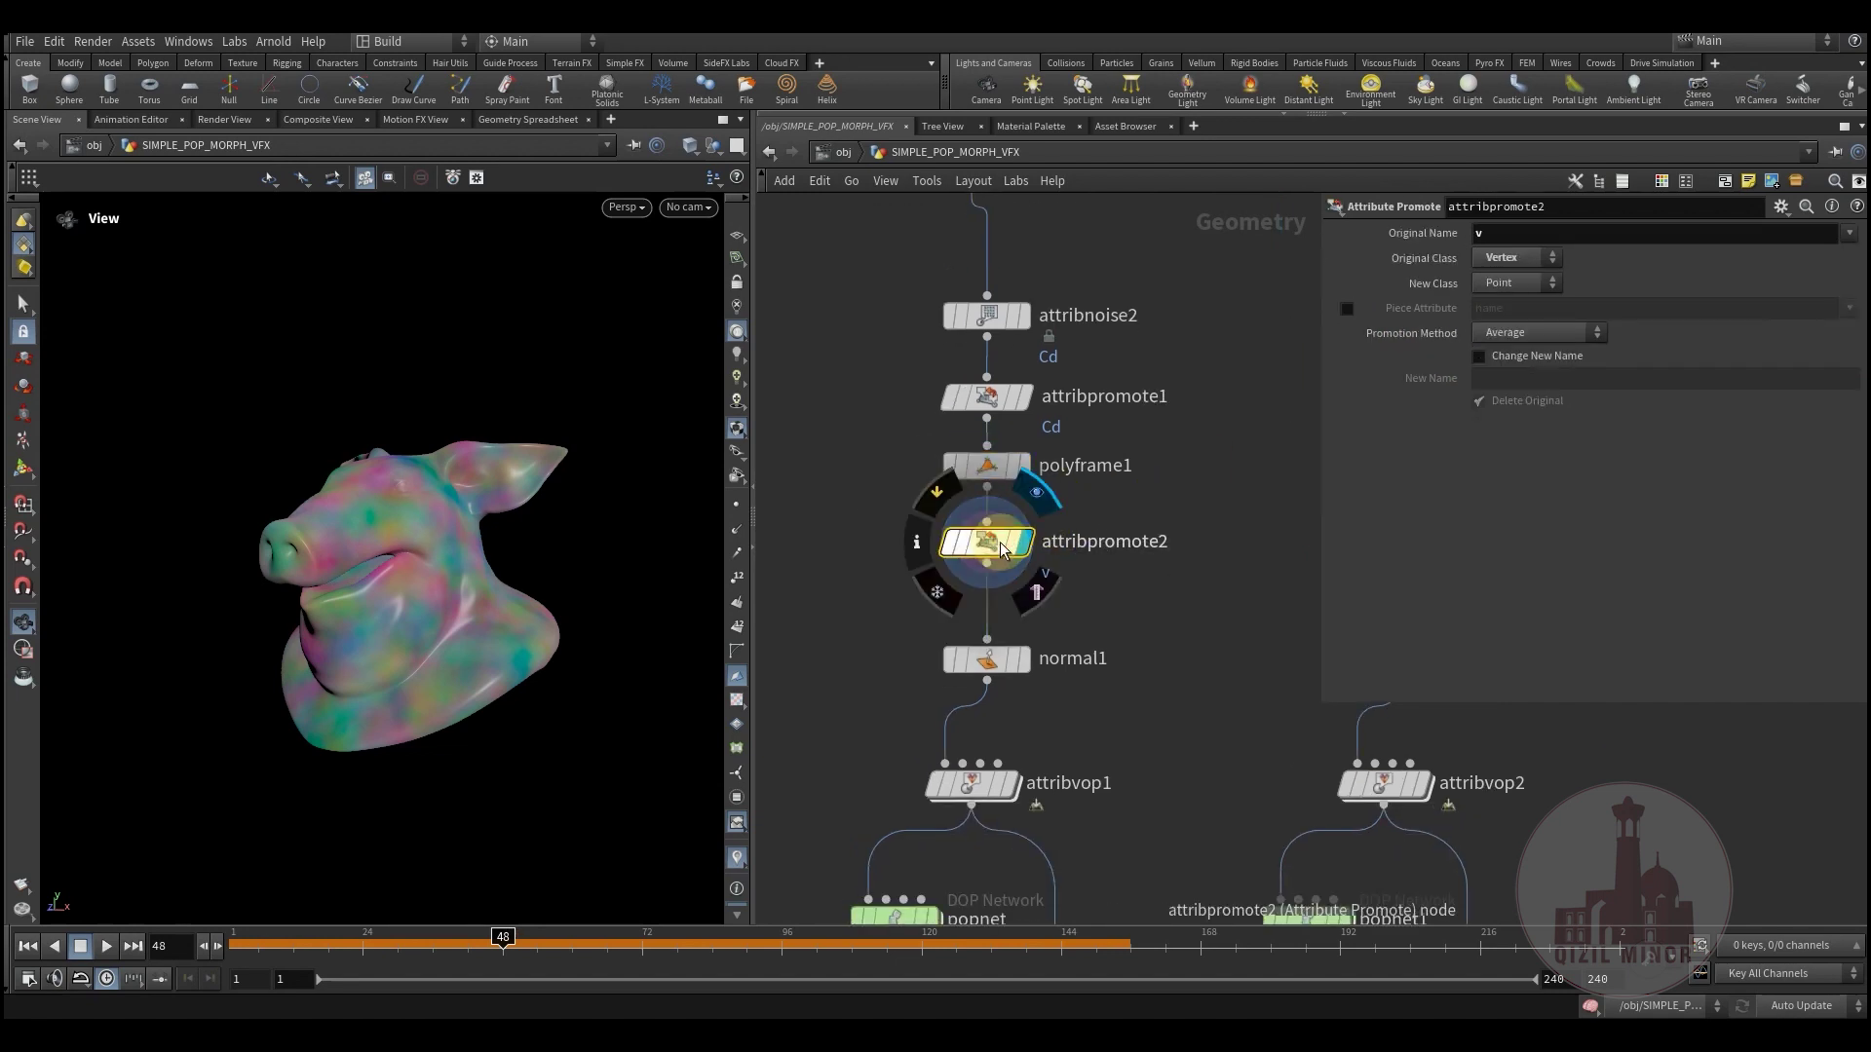
pyautogui.click(1484, 235)
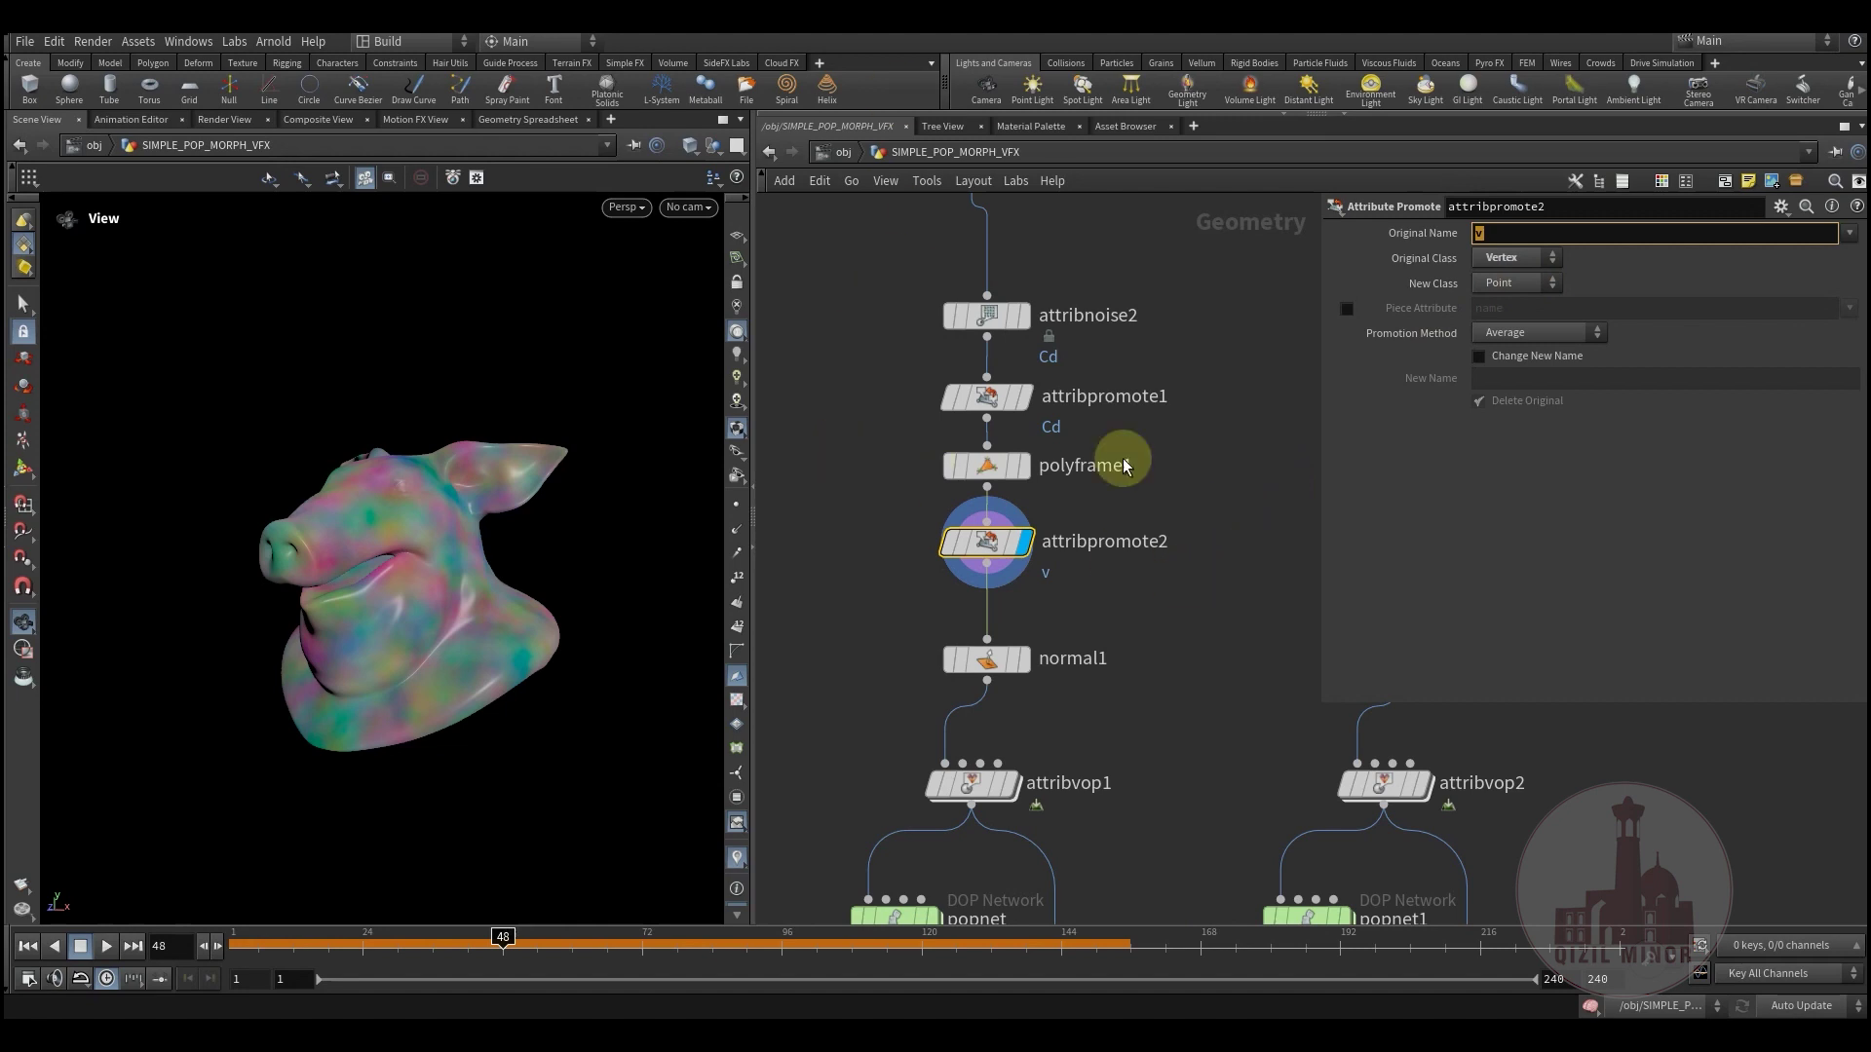
# Step: Turn on the point trails display and inspect the velocity vectors across the pig head's surface
pyautogui.click(739, 560)
pyautogui.moveTo(393, 625); pyautogui.dragTo(514, 574, button='right')
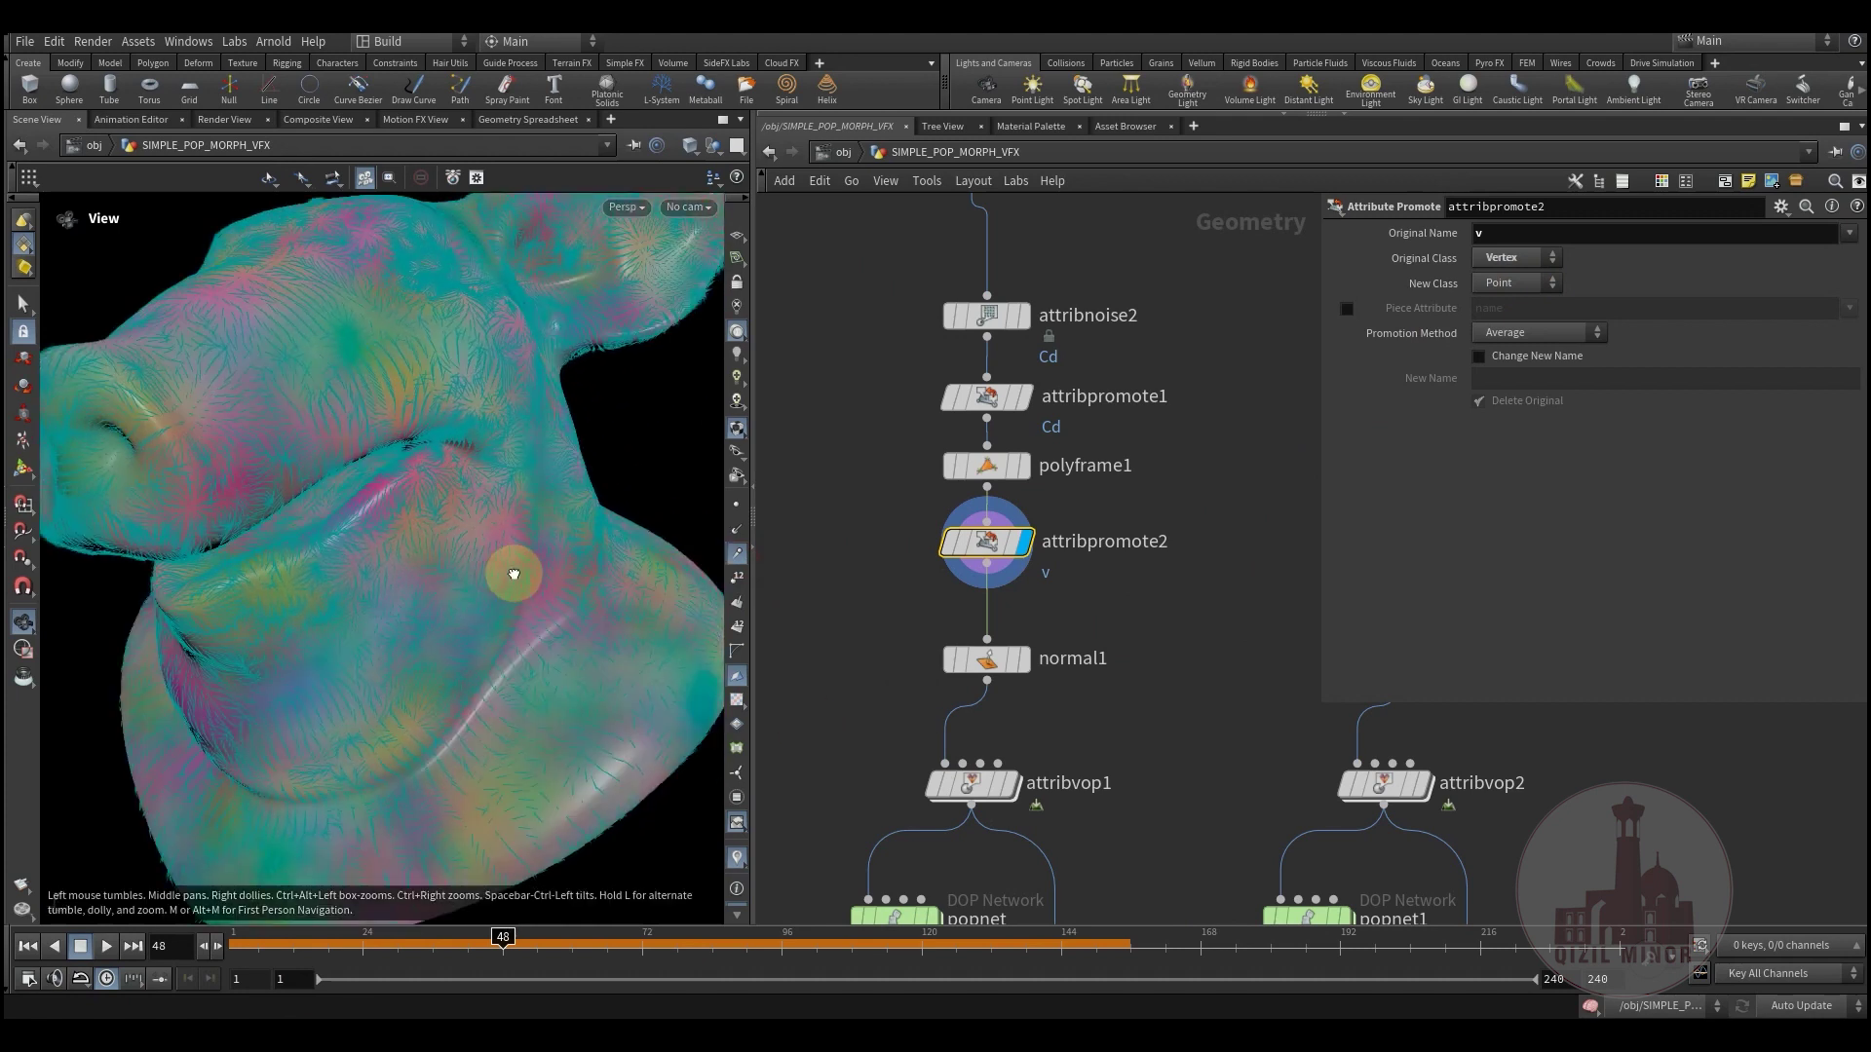
pyautogui.moveTo(513, 575); pyautogui.dragTo(650, 450)
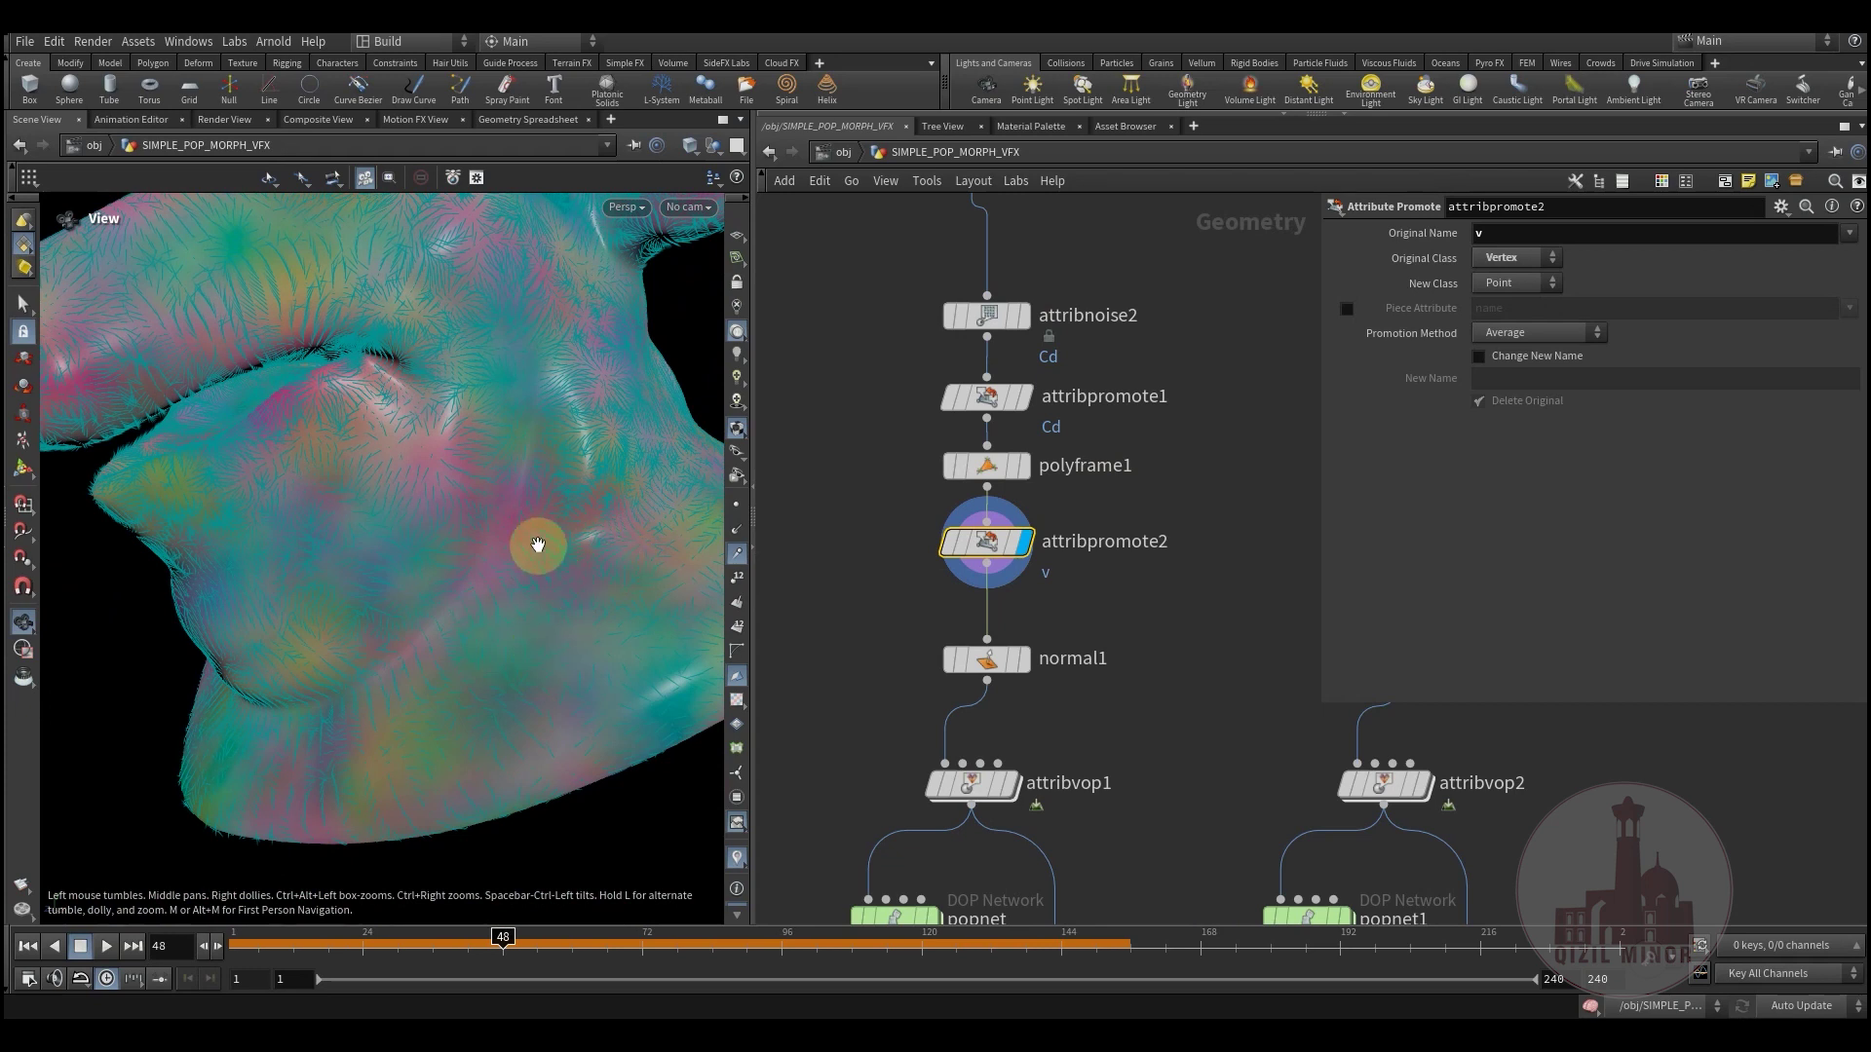
pyautogui.moveTo(537, 545); pyautogui.dragTo(458, 596)
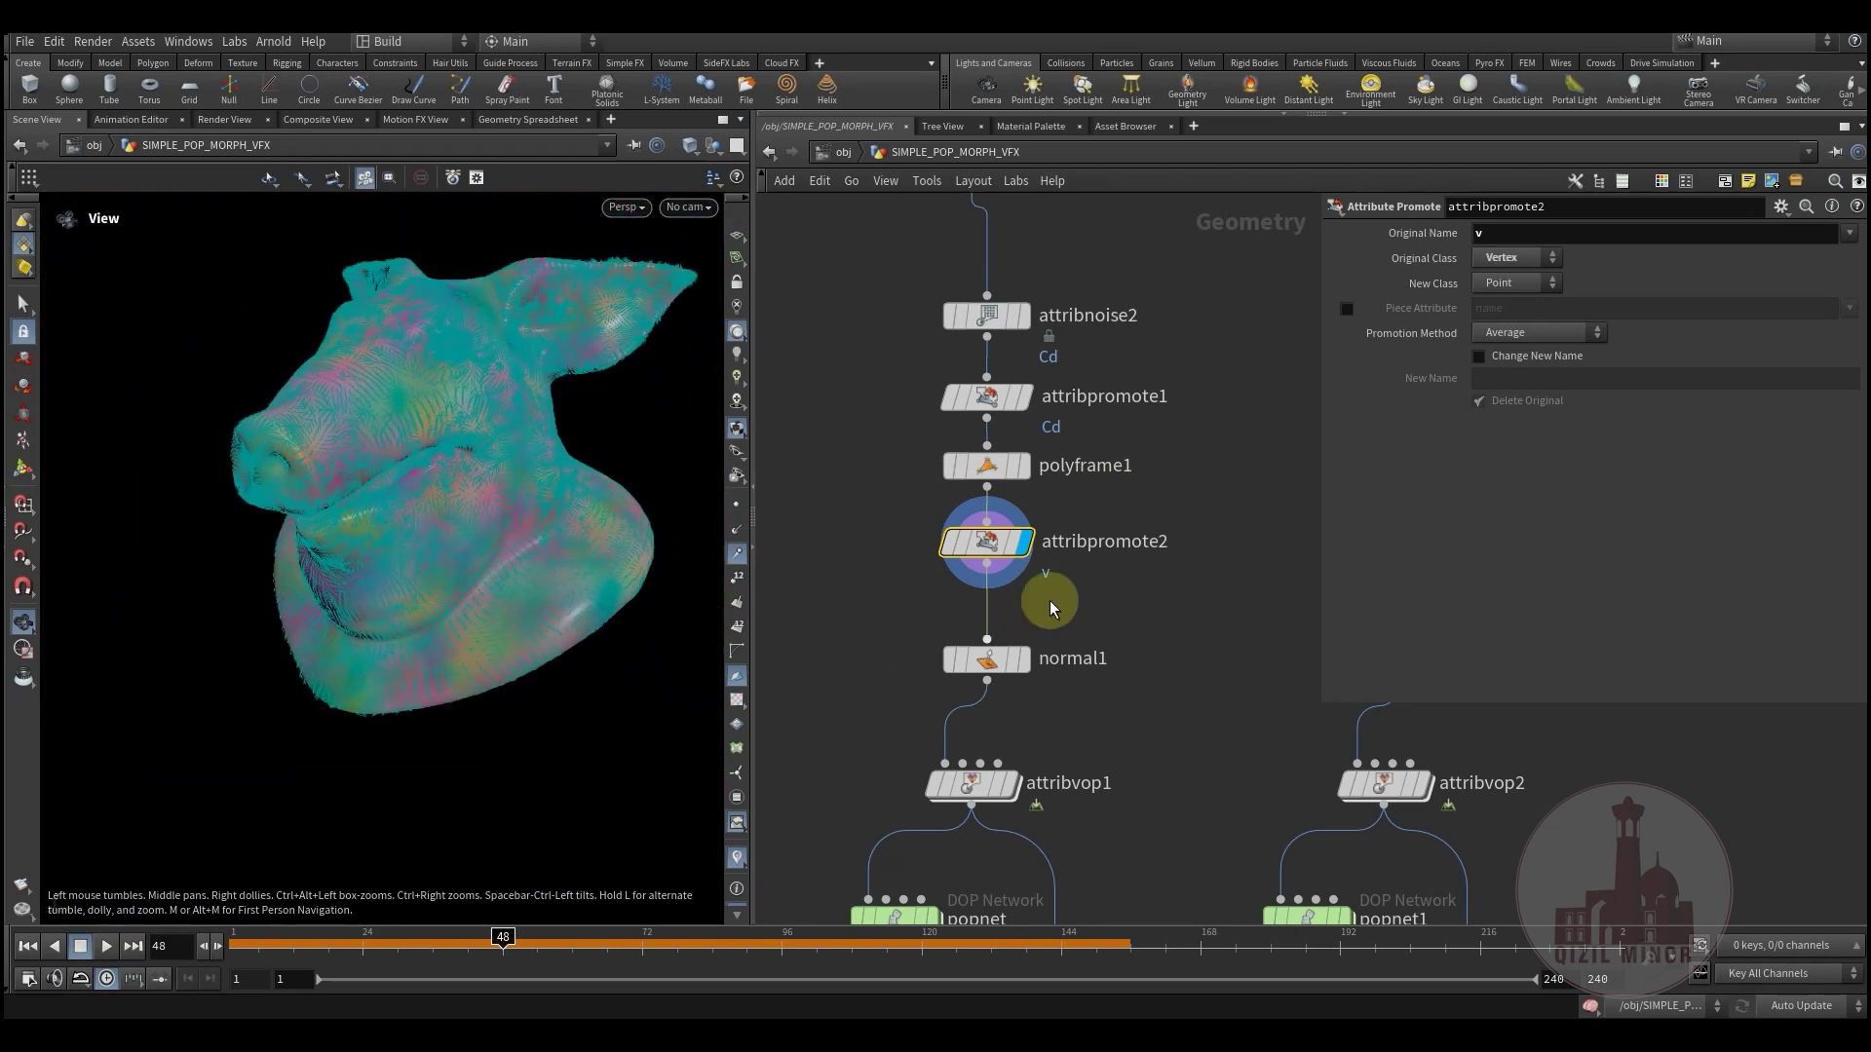
# Step: Review polyframe1's and attribpromote2's parameters again and examine the velocity trails up close around the snout and mouth
pyautogui.click(987, 466)
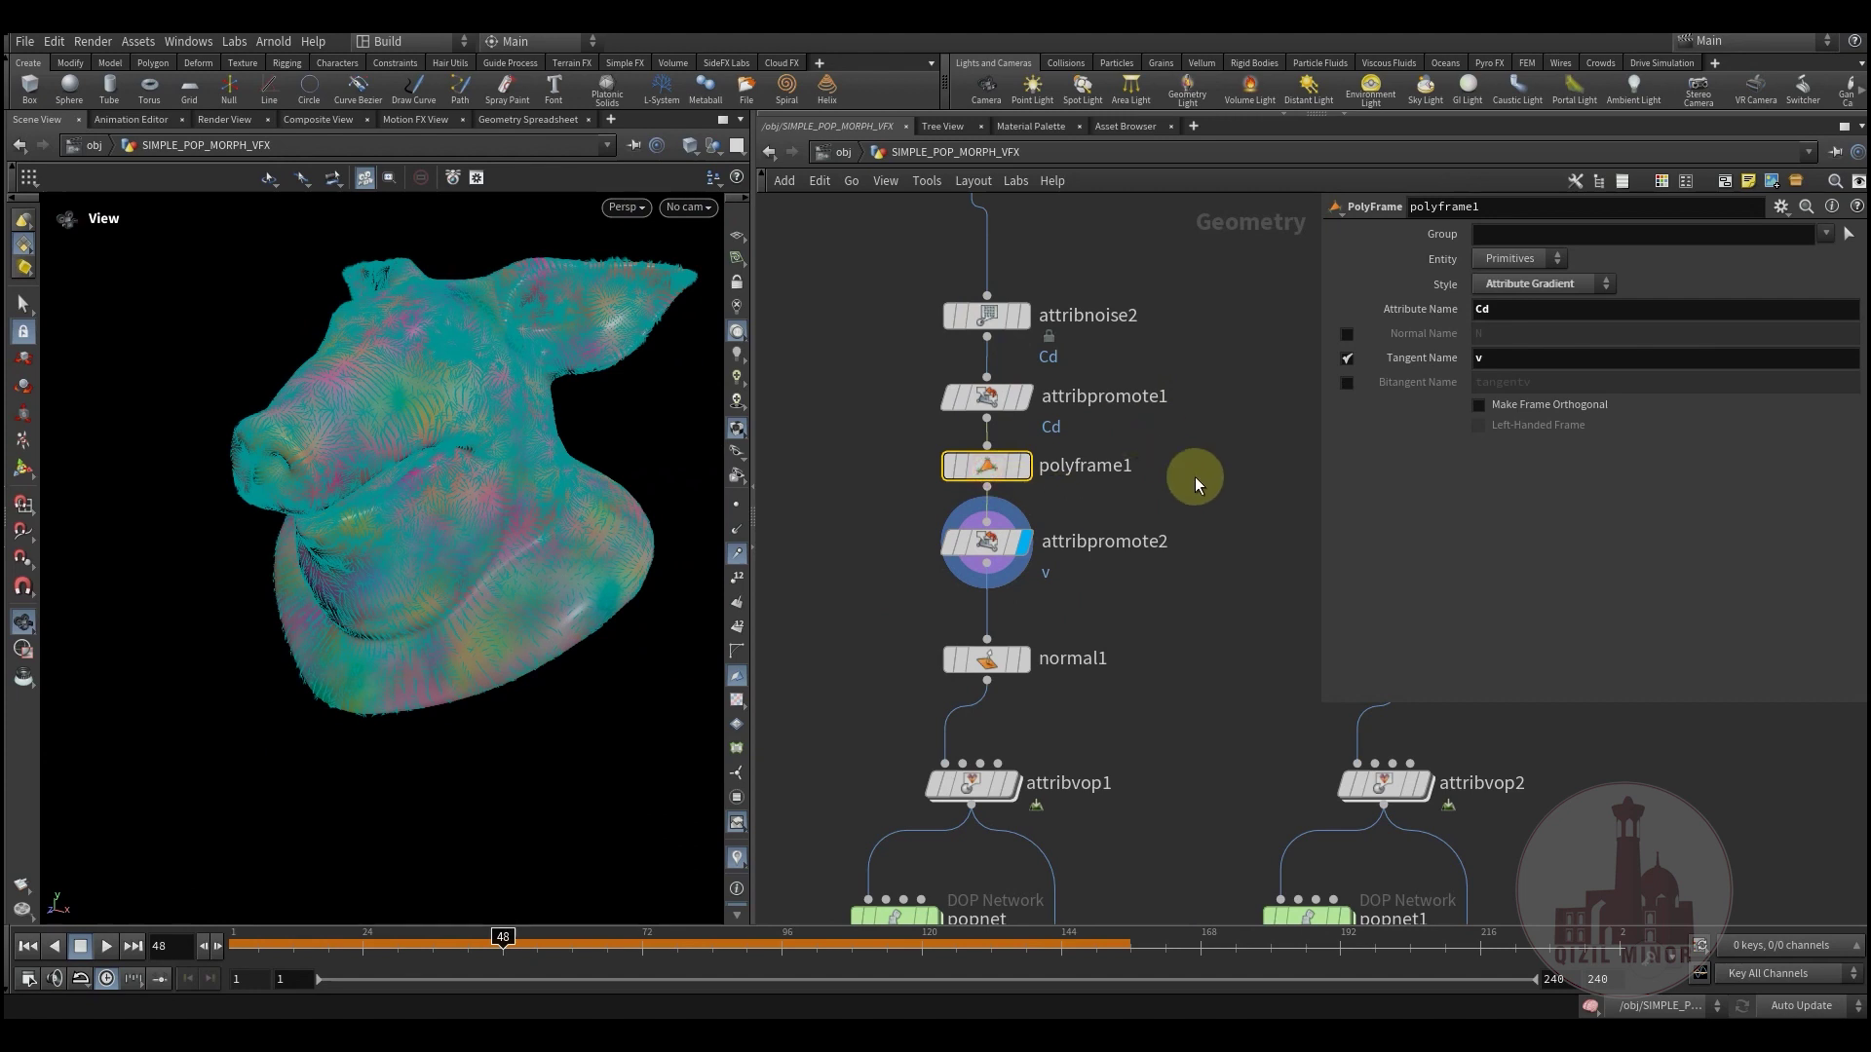
pyautogui.click(984, 547)
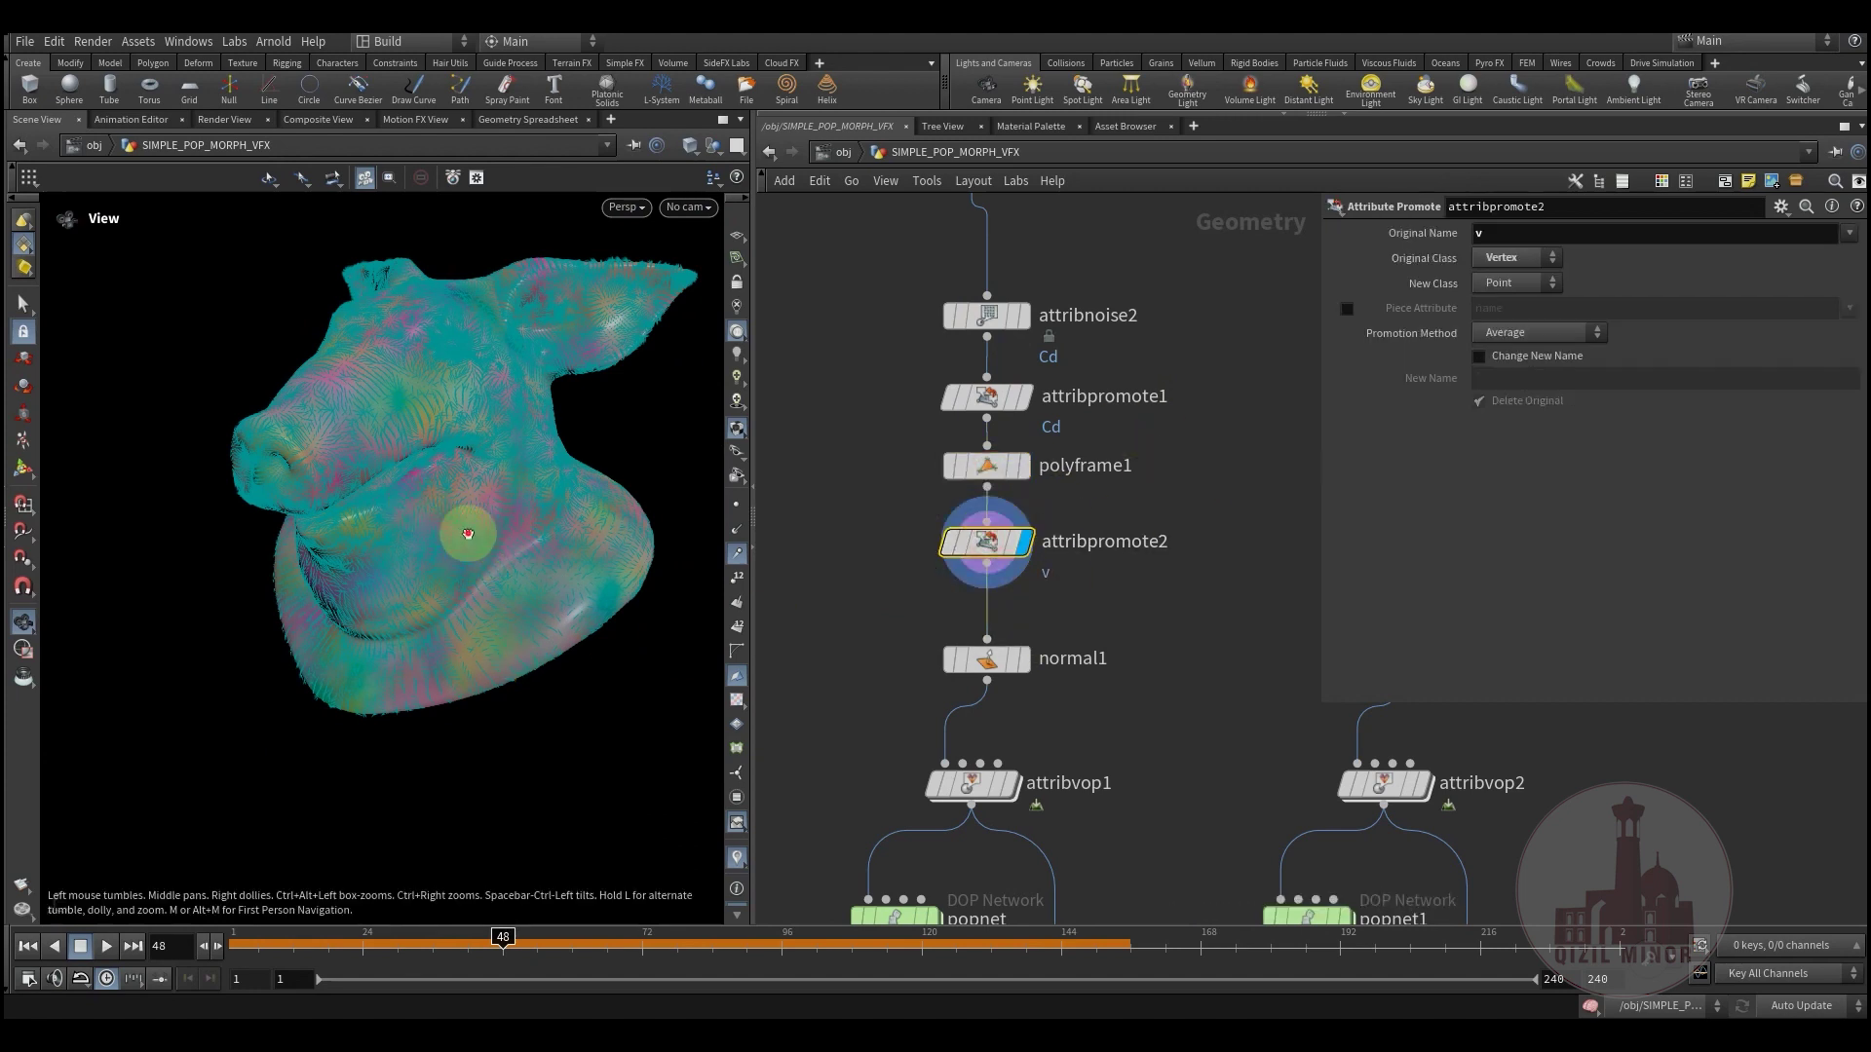
pyautogui.moveTo(467, 534); pyautogui.dragTo(439, 435)
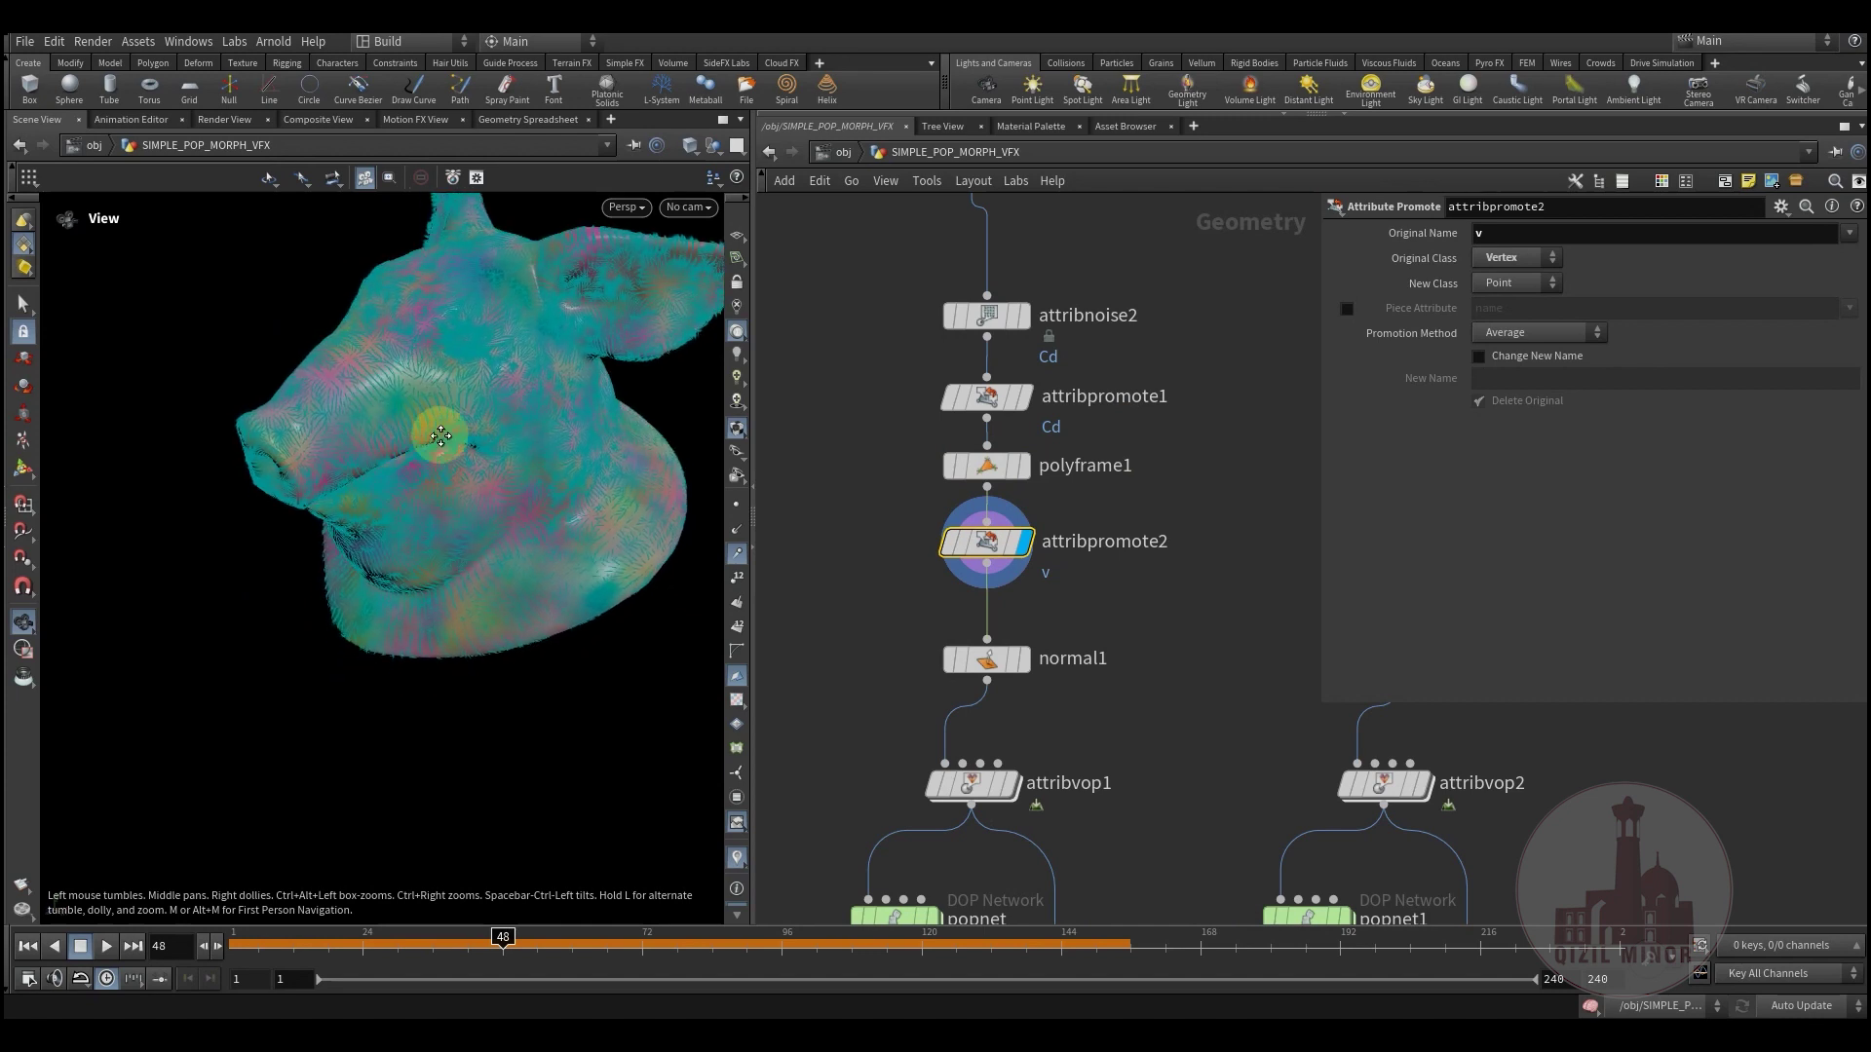
pyautogui.moveTo(342, 572); pyautogui.dragTo(532, 532, button='right')
pyautogui.moveTo(576, 604); pyautogui.dragTo(434, 446, button='middle')
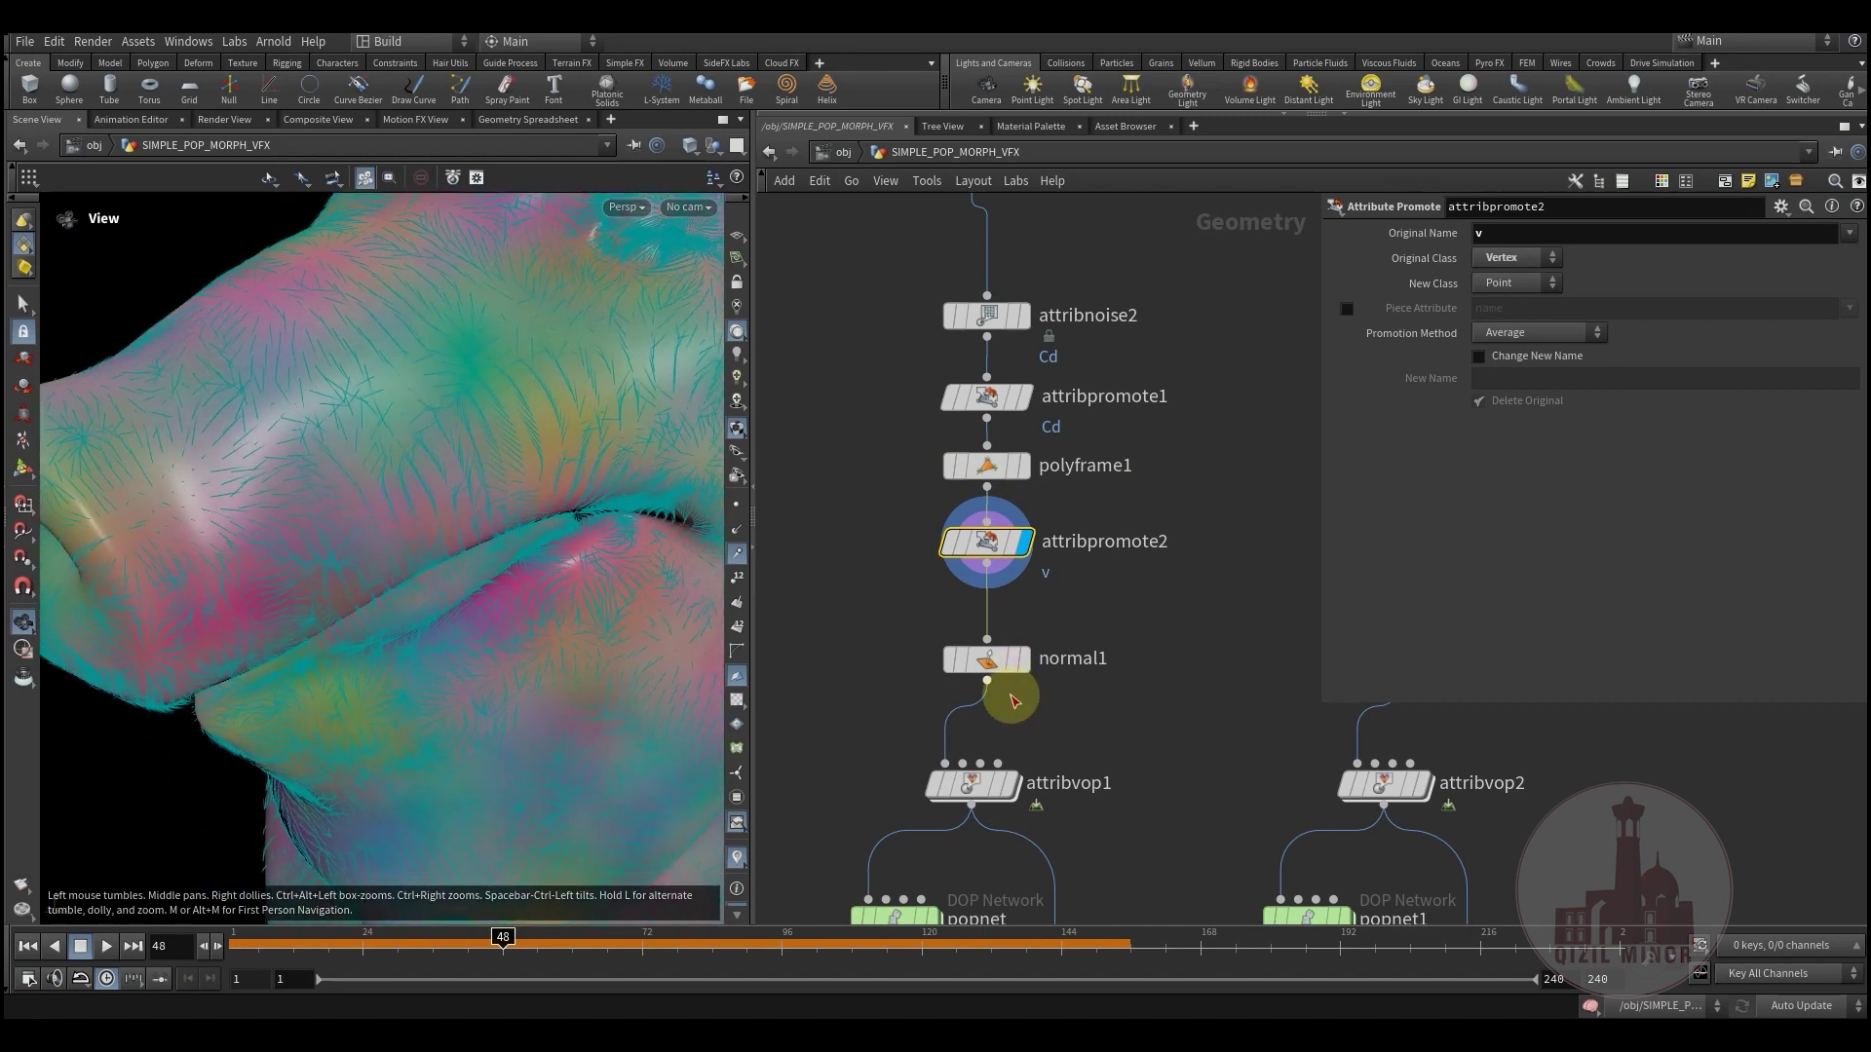
# Step: Display normal1 with point normals turned on, then move attribvop1 closer beneath it and display its output
pyautogui.click(1022, 660)
pyautogui.moveTo(1113, 724); pyautogui.dragTo(1100, 611, button='middle')
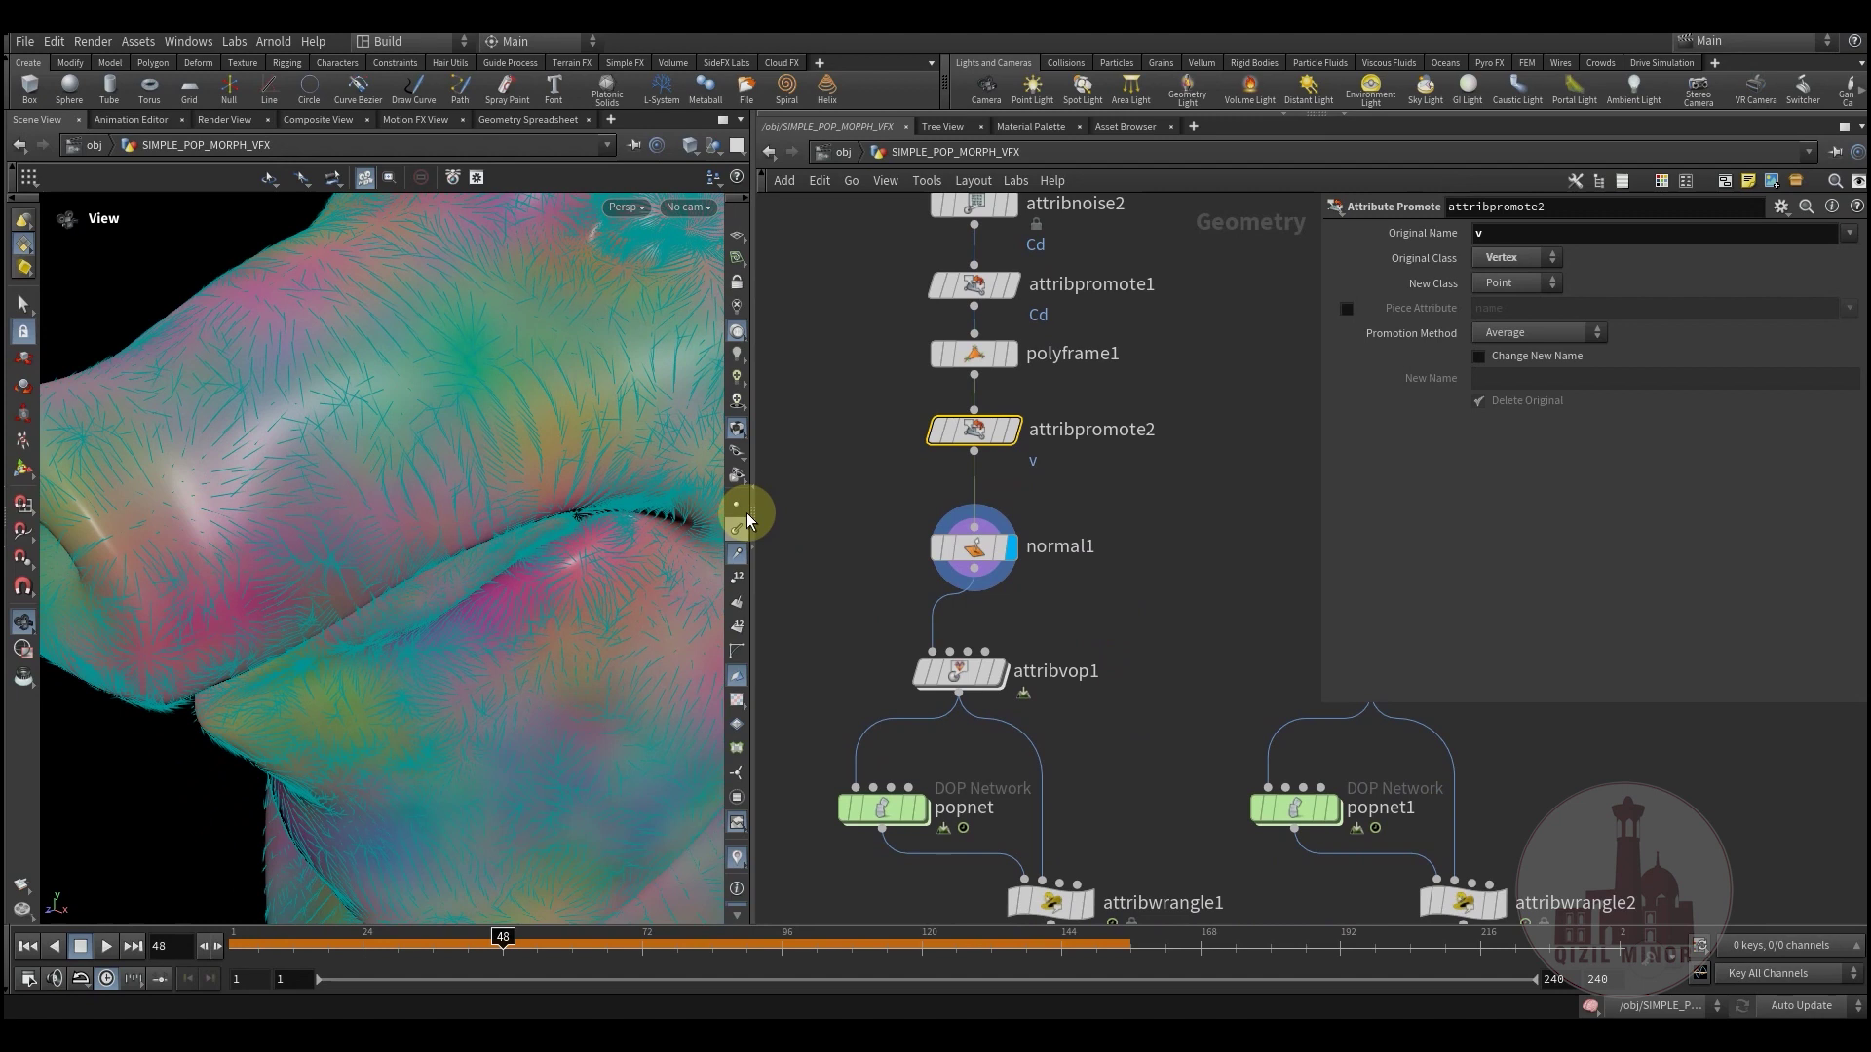
pyautogui.click(737, 529)
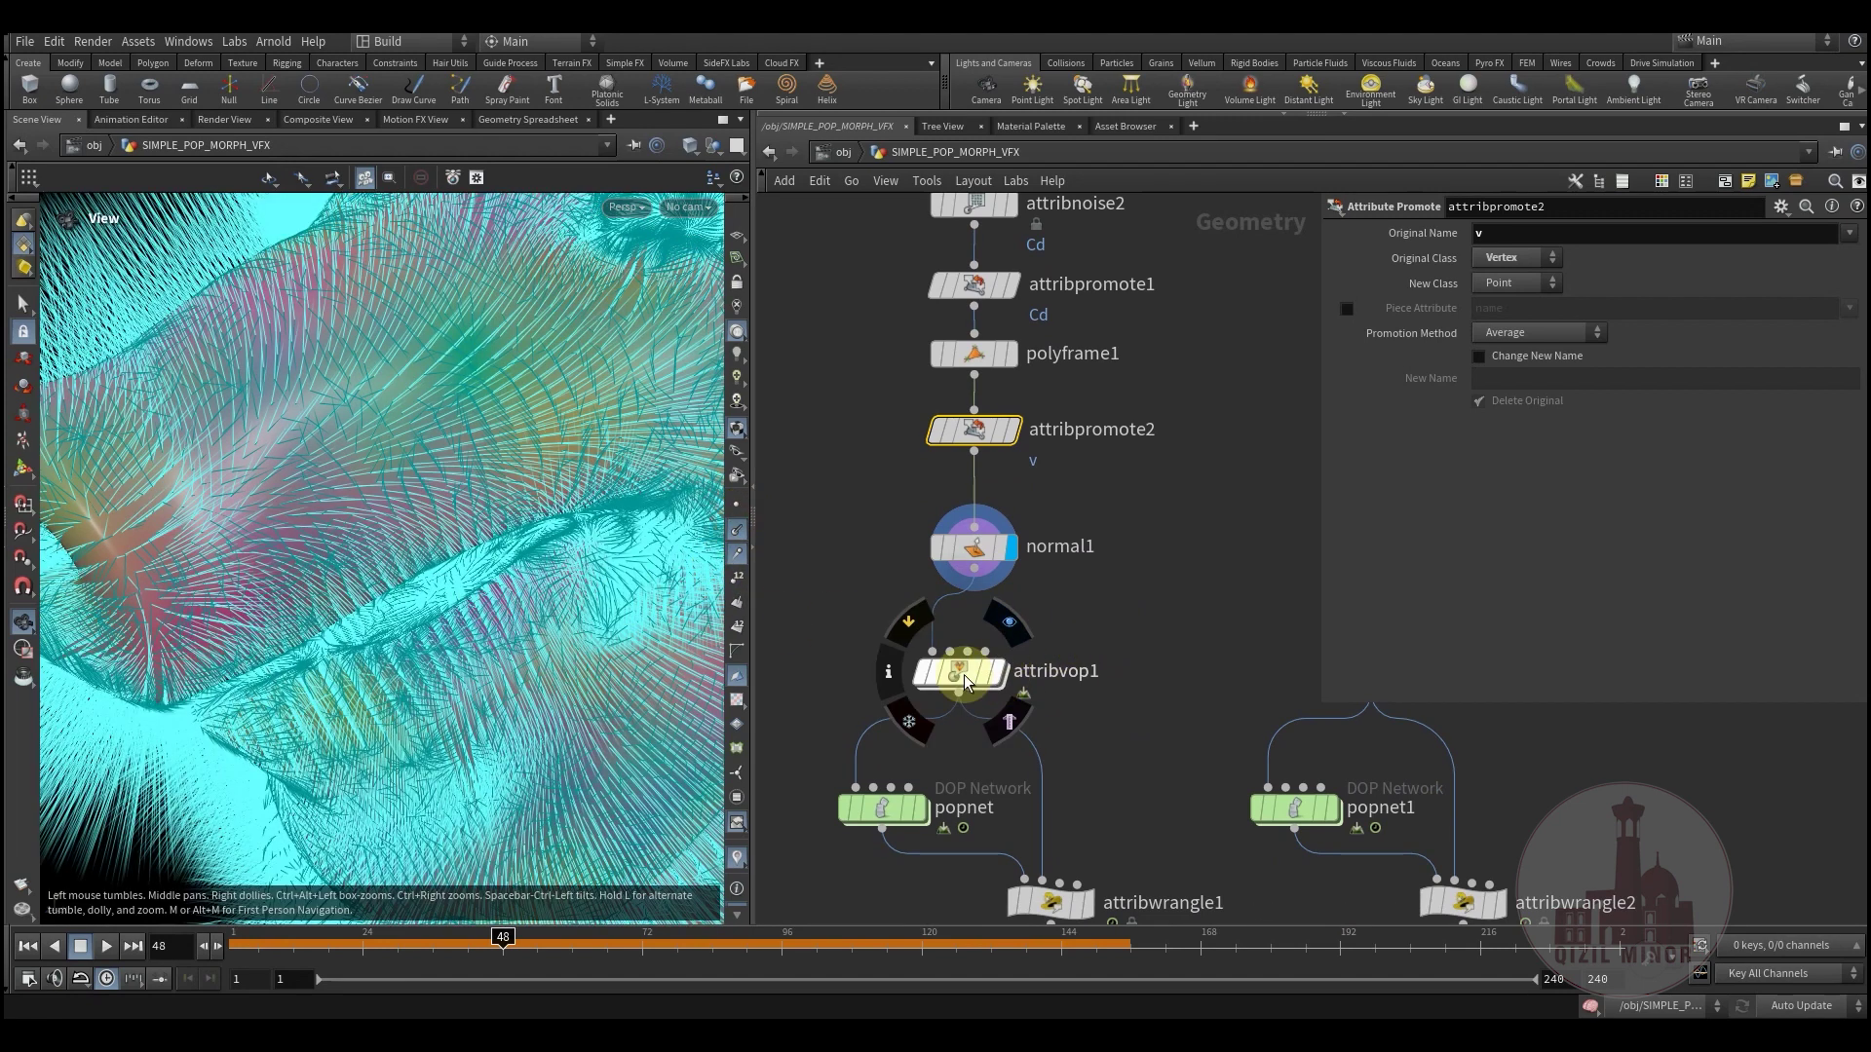
pyautogui.moveTo(961, 674); pyautogui.dragTo(976, 639)
pyautogui.click(1033, 595)
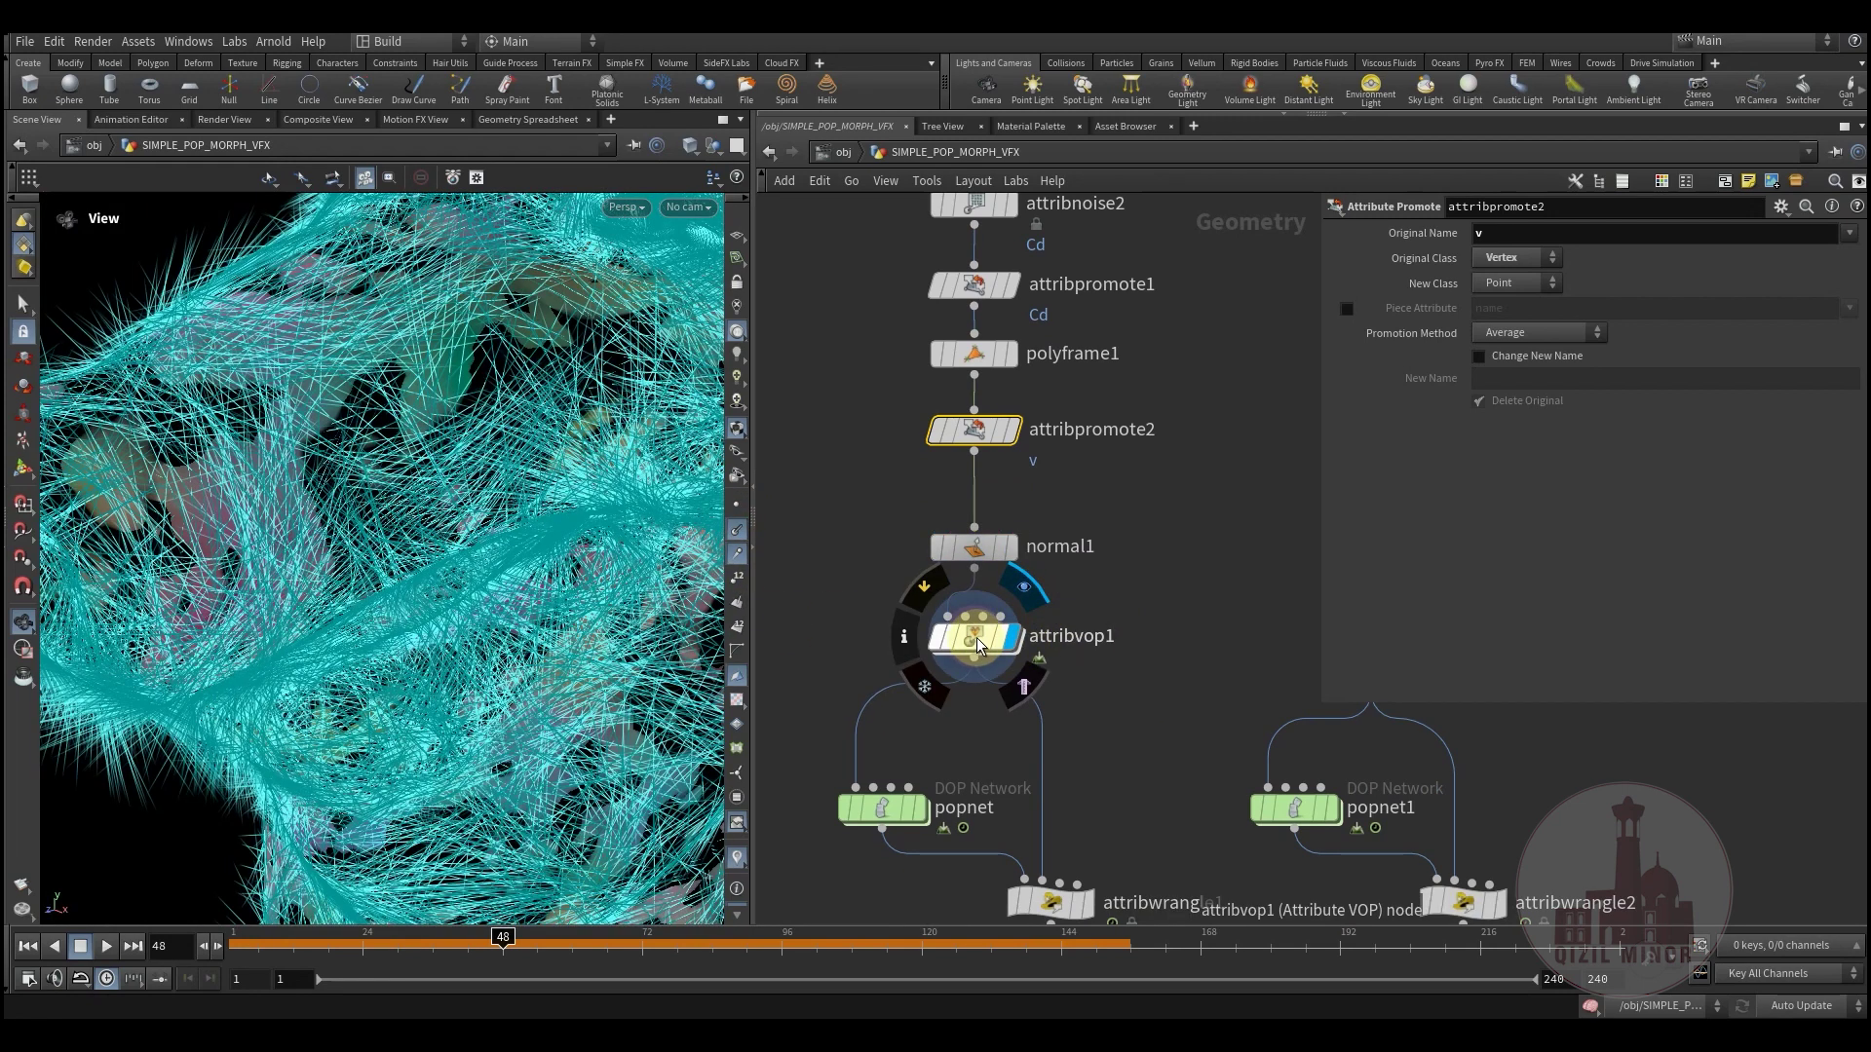
# Step: Open attribvop1 and examine how cross1 and mulconst1 feed the output's v and N, repositioning mulconst1 along the way
pyautogui.doubleClick(977, 645)
pyautogui.moveTo(1248, 604); pyautogui.dragTo(1017, 691, button='middle')
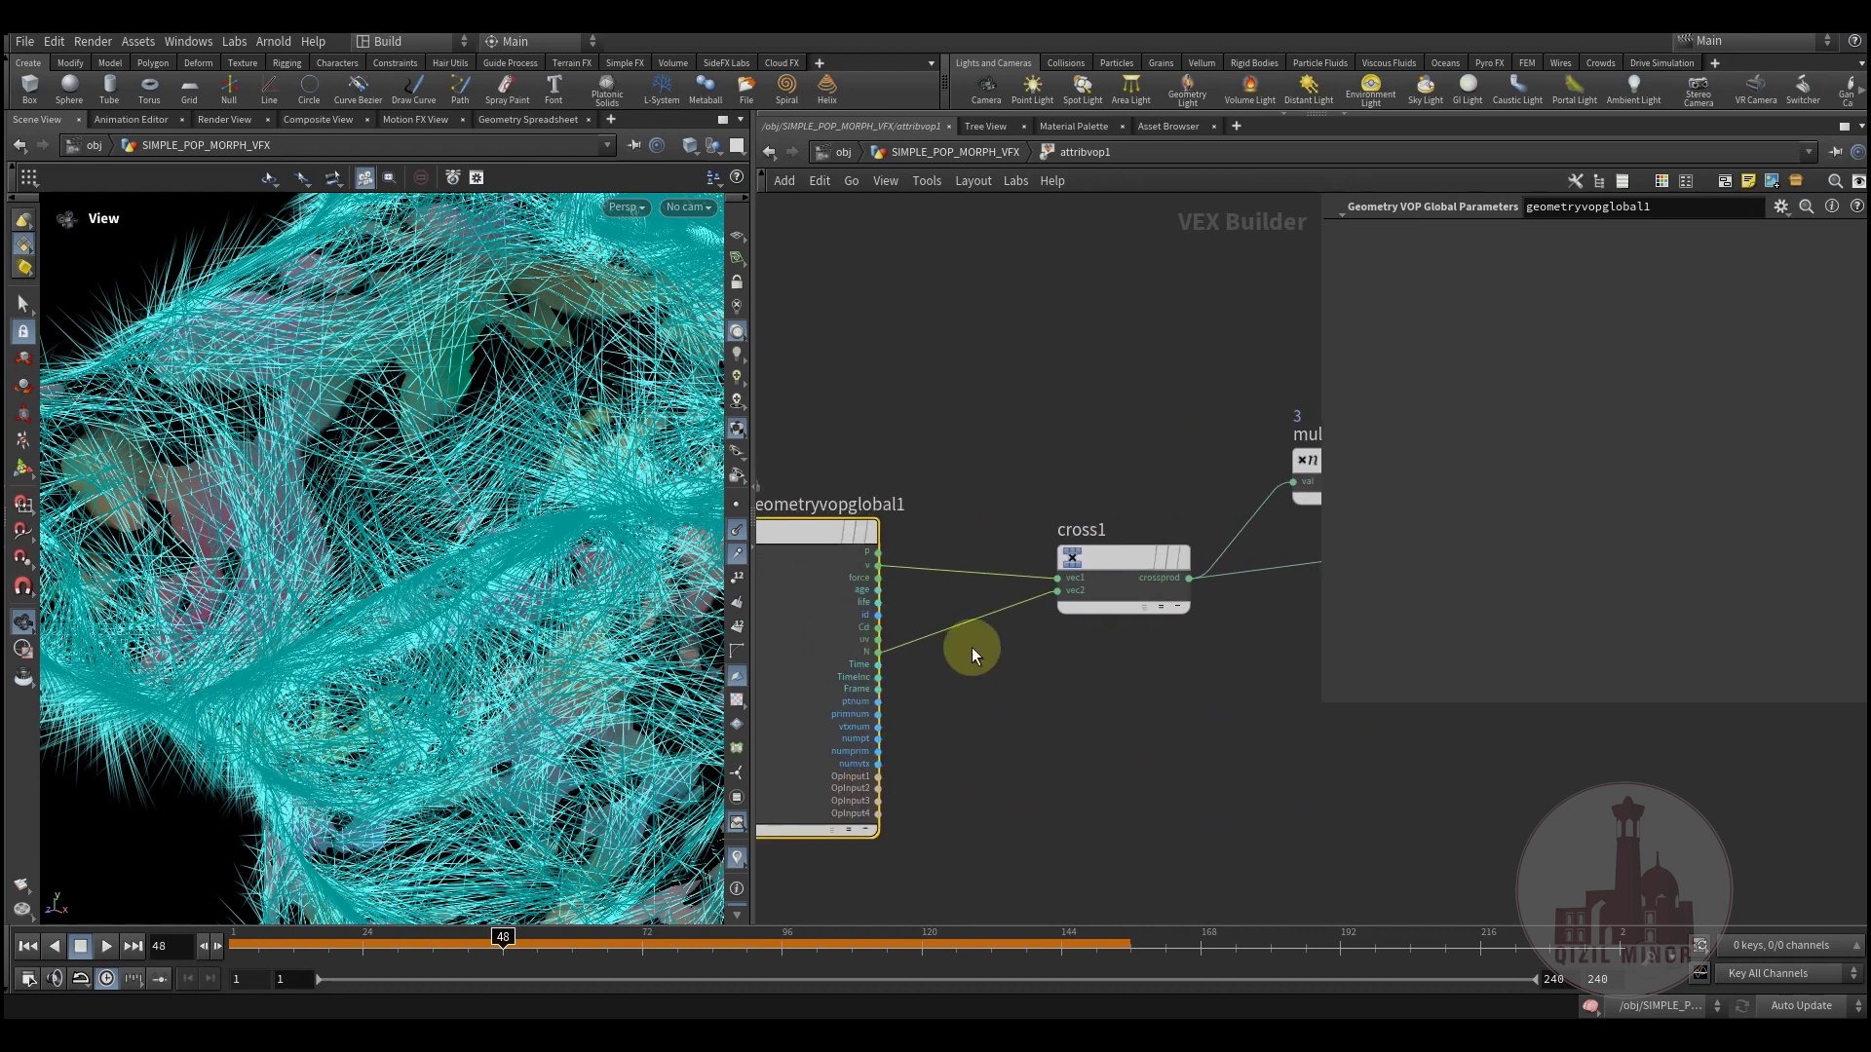
pyautogui.moveTo(1151, 663); pyautogui.dragTo(936, 740, button='middle')
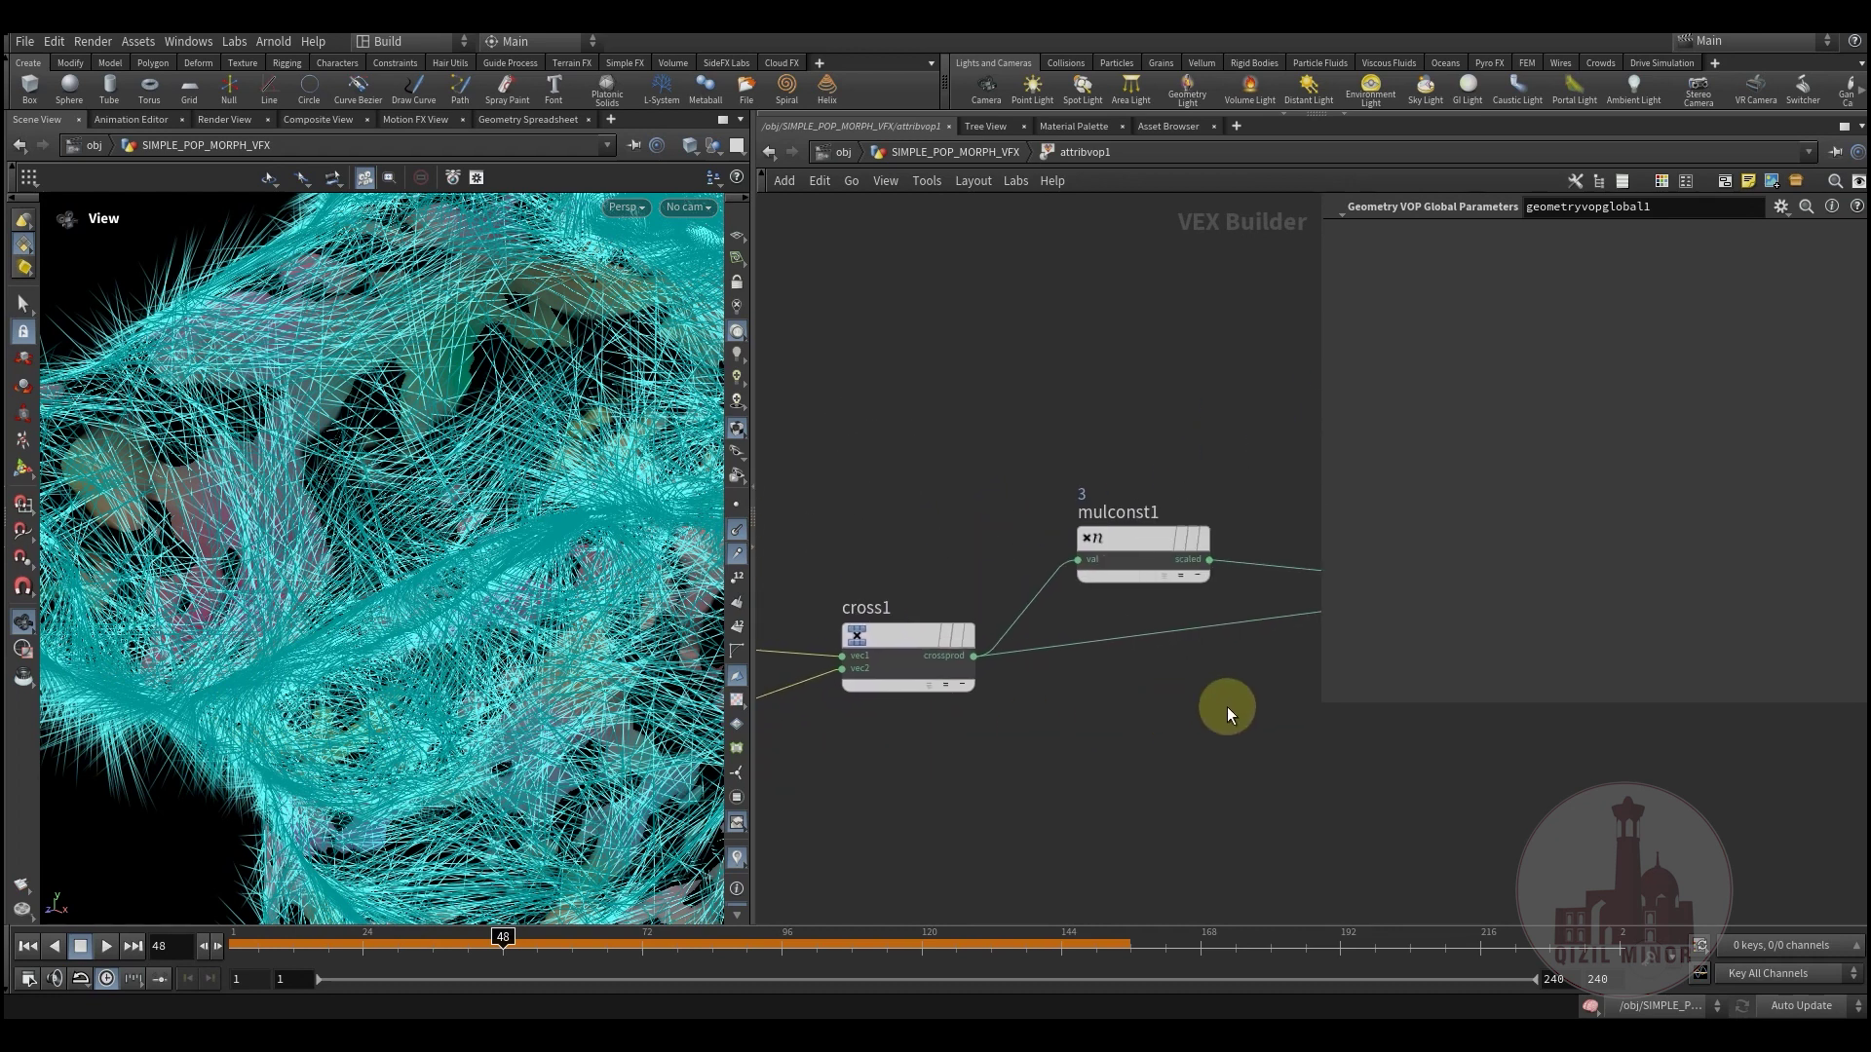
pyautogui.moveTo(1226, 705); pyautogui.dragTo(1073, 727, button='middle')
pyautogui.moveTo(973, 565); pyautogui.dragTo(974, 509)
pyautogui.moveTo(1079, 724); pyautogui.dragTo(1094, 654, button='middle')
pyautogui.moveTo(996, 439); pyautogui.dragTo(961, 448)
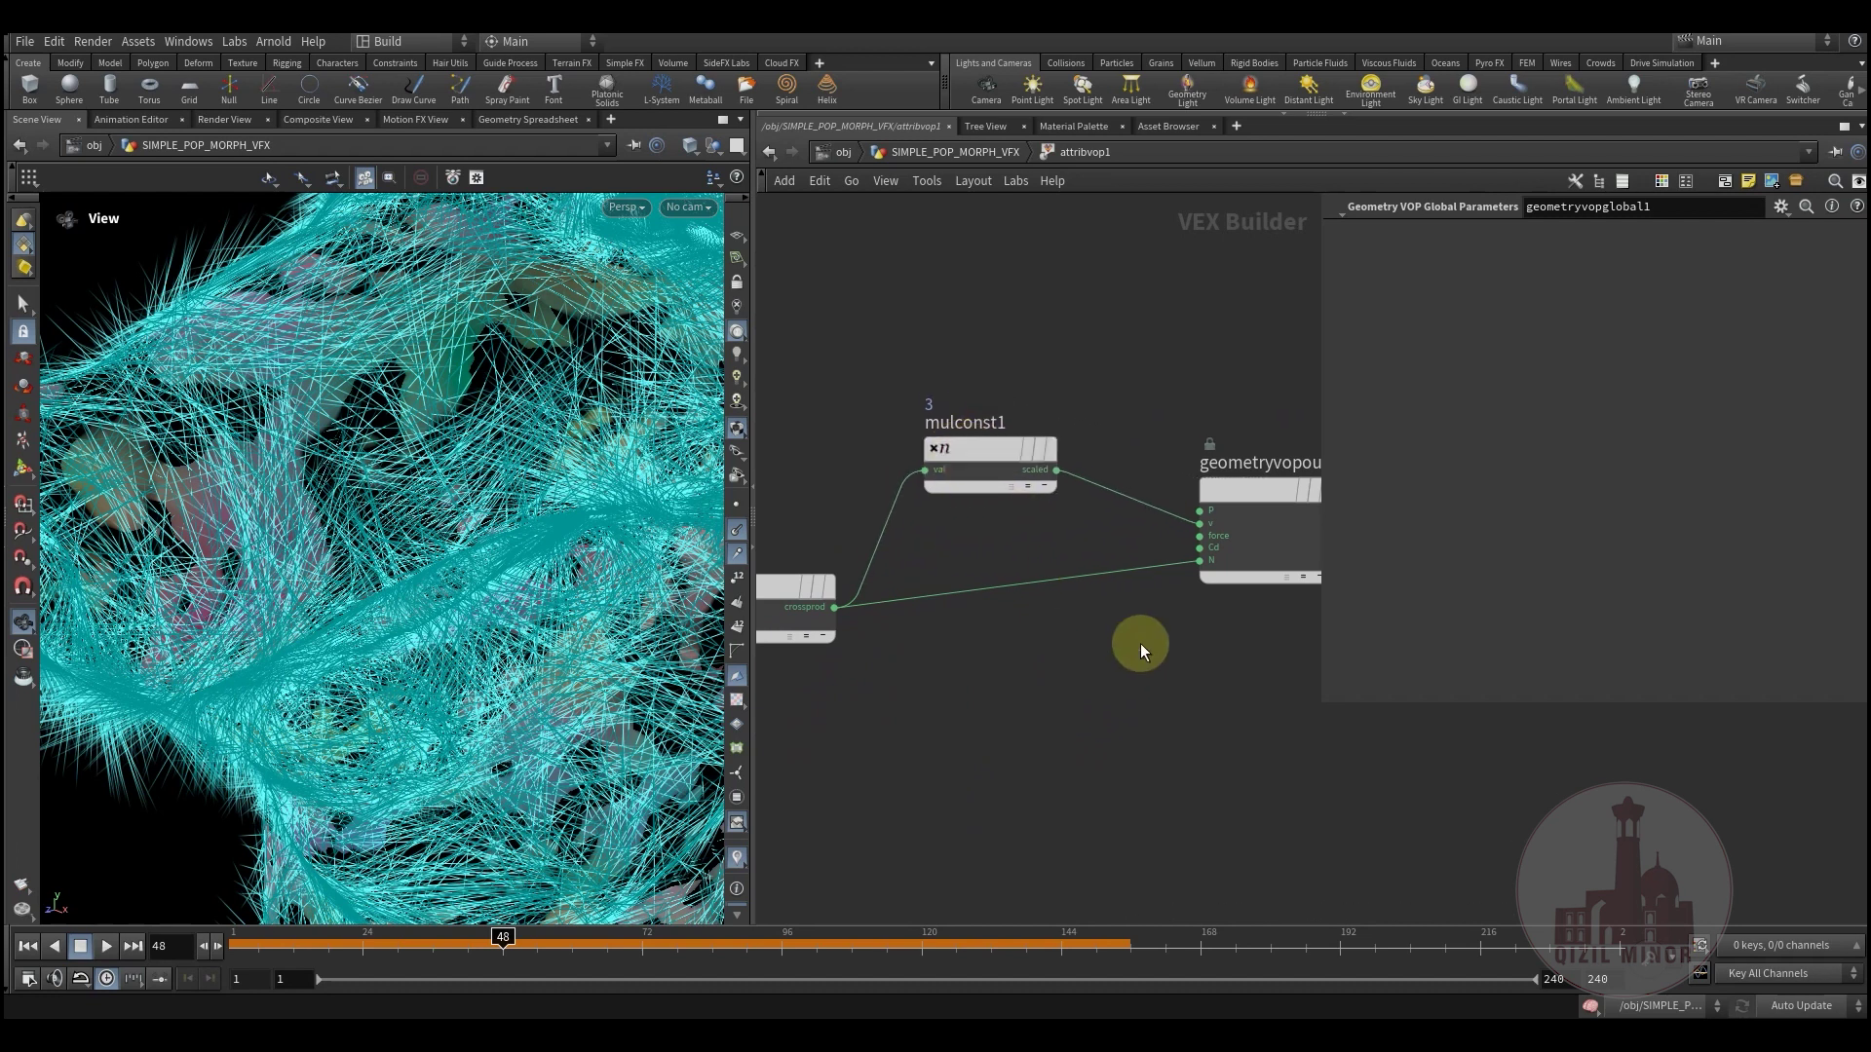
pyautogui.moveTo(1123, 653); pyautogui.dragTo(1087, 700, button='middle')
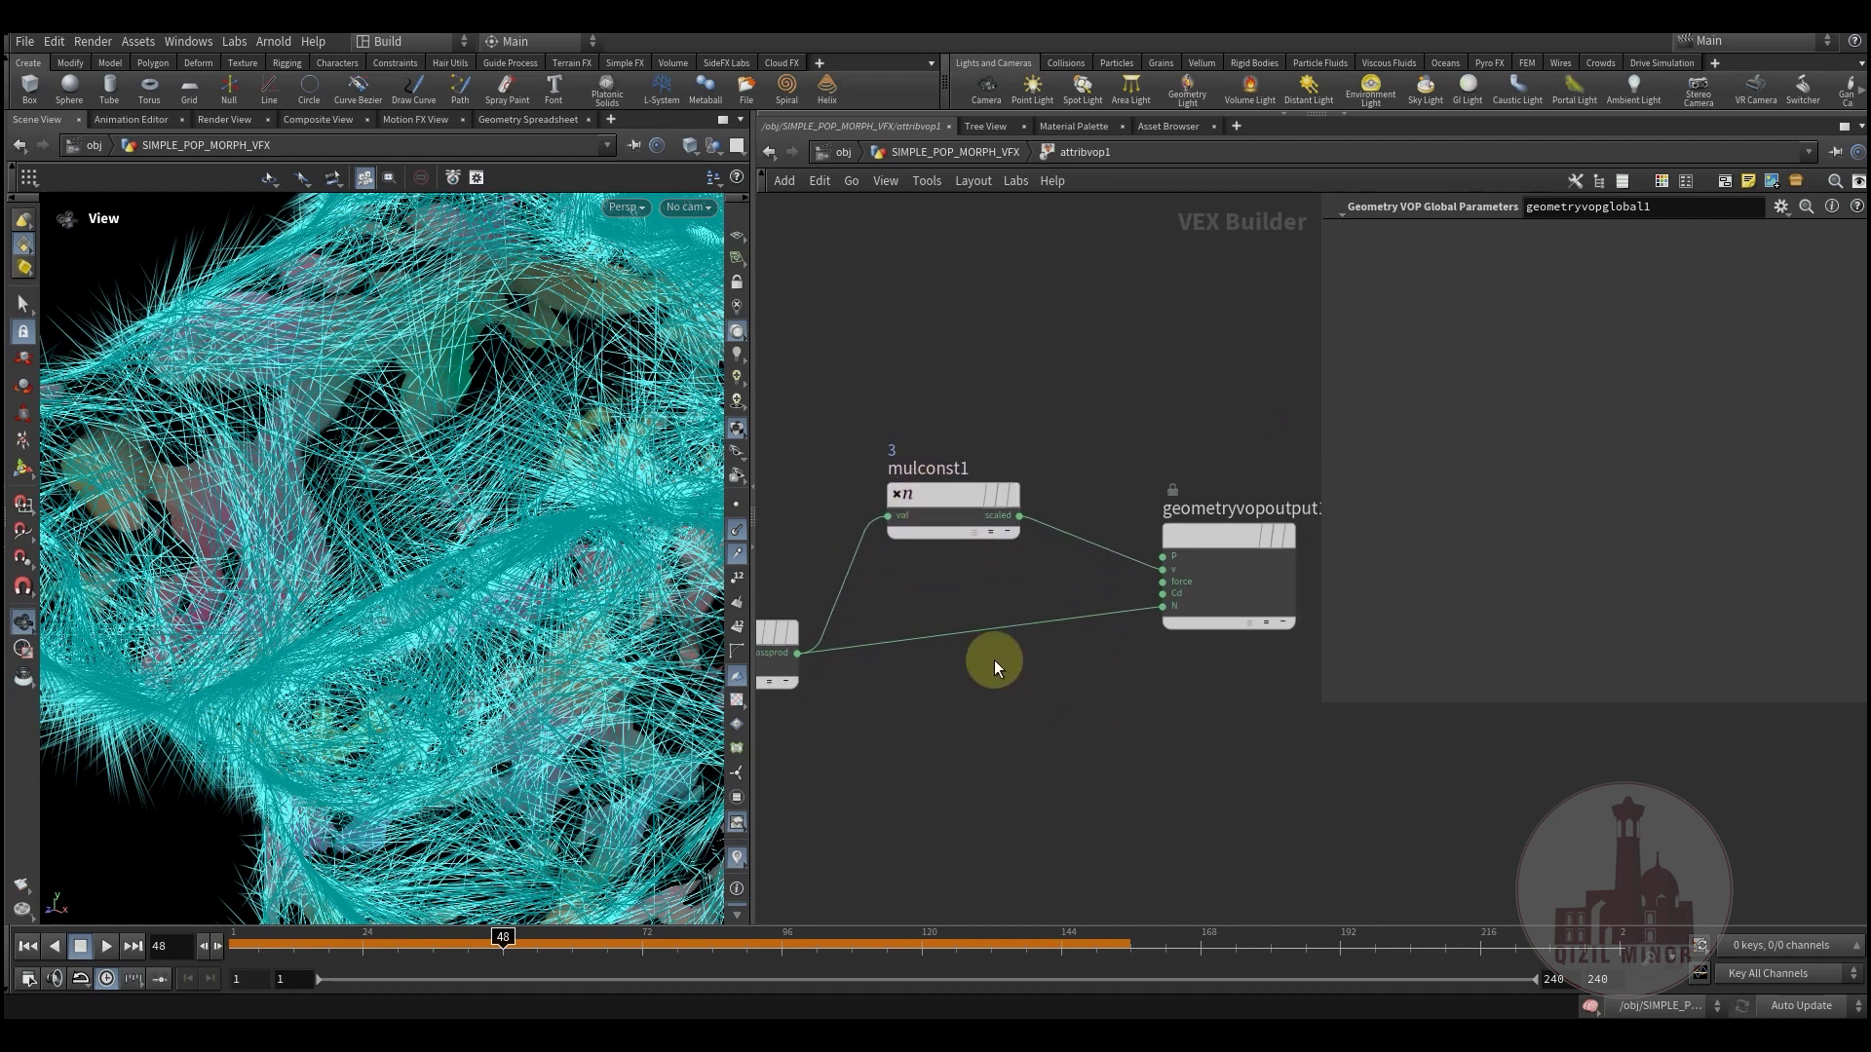
# Step: Turn off the point normals and point trails displays and view the pig head's surface from farther away
pyautogui.click(738, 532)
pyautogui.click(740, 553)
pyautogui.moveTo(555, 582); pyautogui.dragTo(418, 634, button='right')
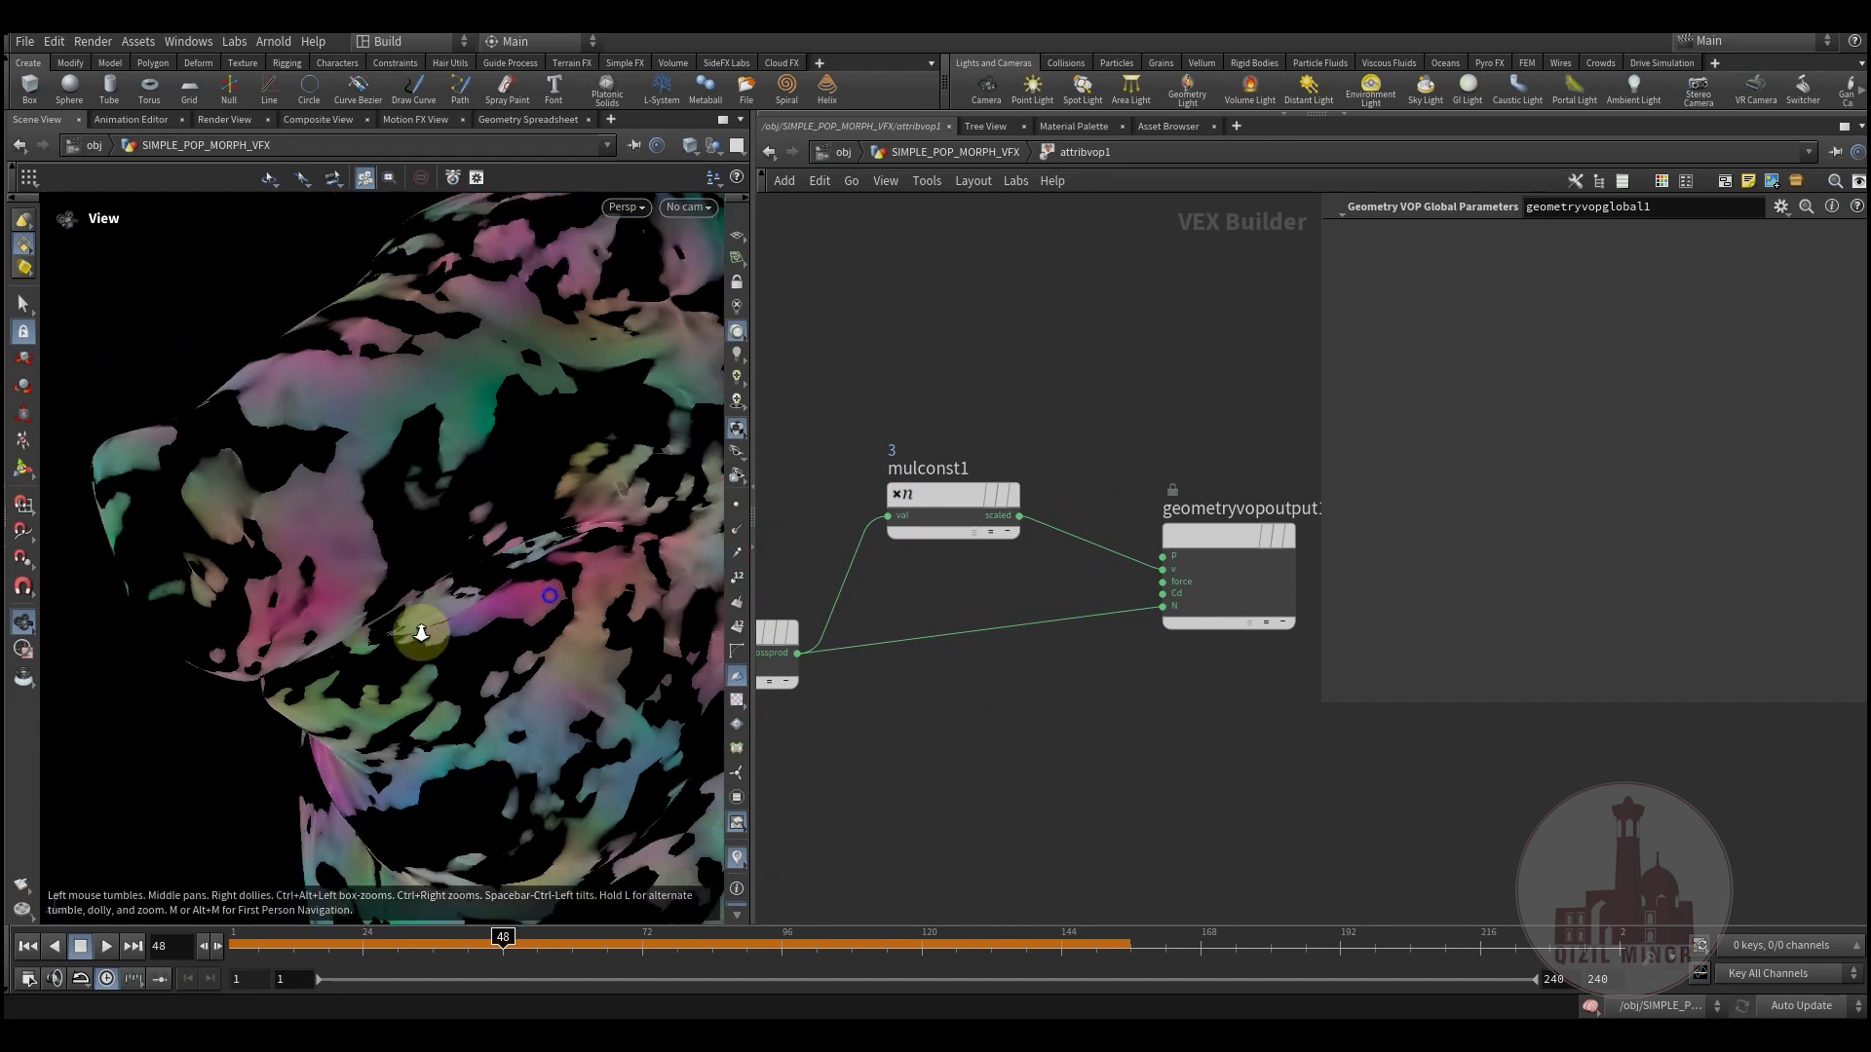
pyautogui.moveTo(501, 624); pyautogui.dragTo(574, 633, button='middle')
pyautogui.moveTo(943, 487); pyautogui.dragTo(935, 483)
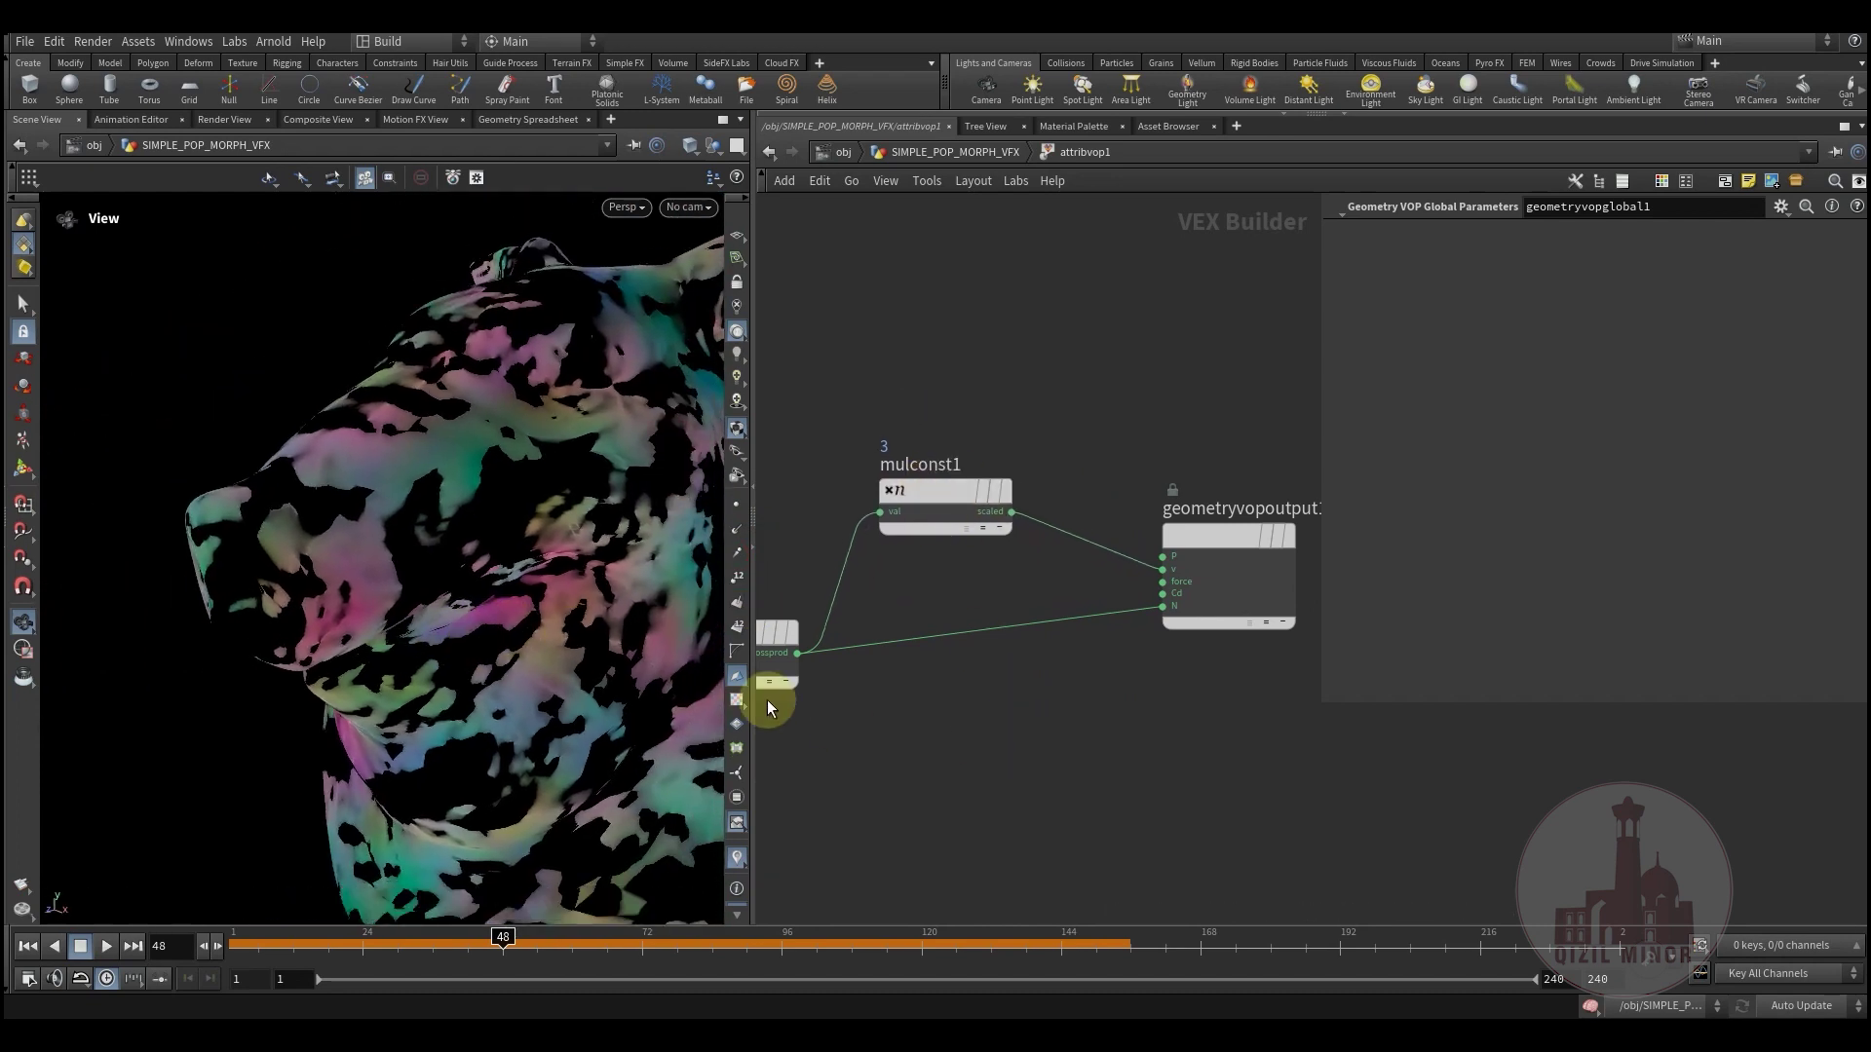
# Step: Turn on the point normals display and inspect their directions around the pig head alongside the mulconst1 connections
pyautogui.click(738, 529)
pyautogui.moveTo(606, 594); pyautogui.dragTo(479, 568)
pyautogui.moveTo(550, 635); pyautogui.dragTo(511, 643)
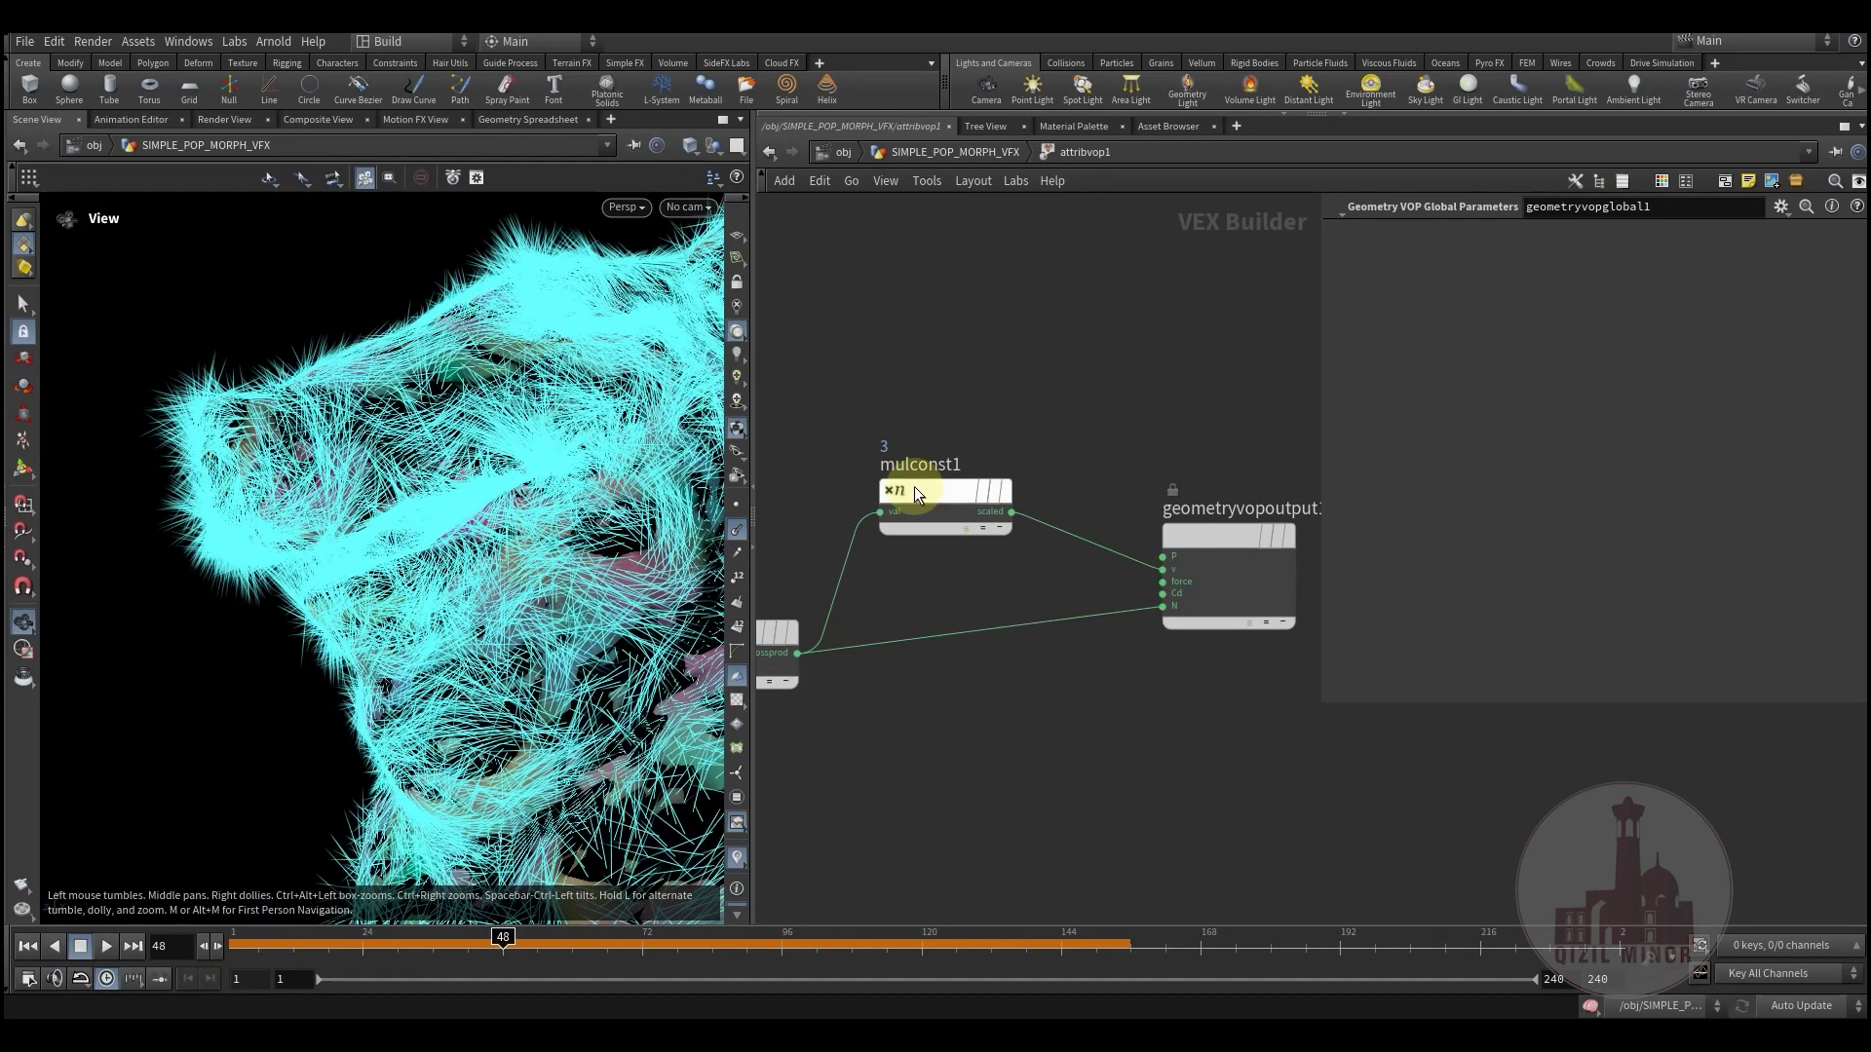
pyautogui.moveTo(925, 492)
pyautogui.mouseDown()
pyautogui.moveTo(971, 494)
pyautogui.moveTo(950, 491)
pyautogui.mouseUp()
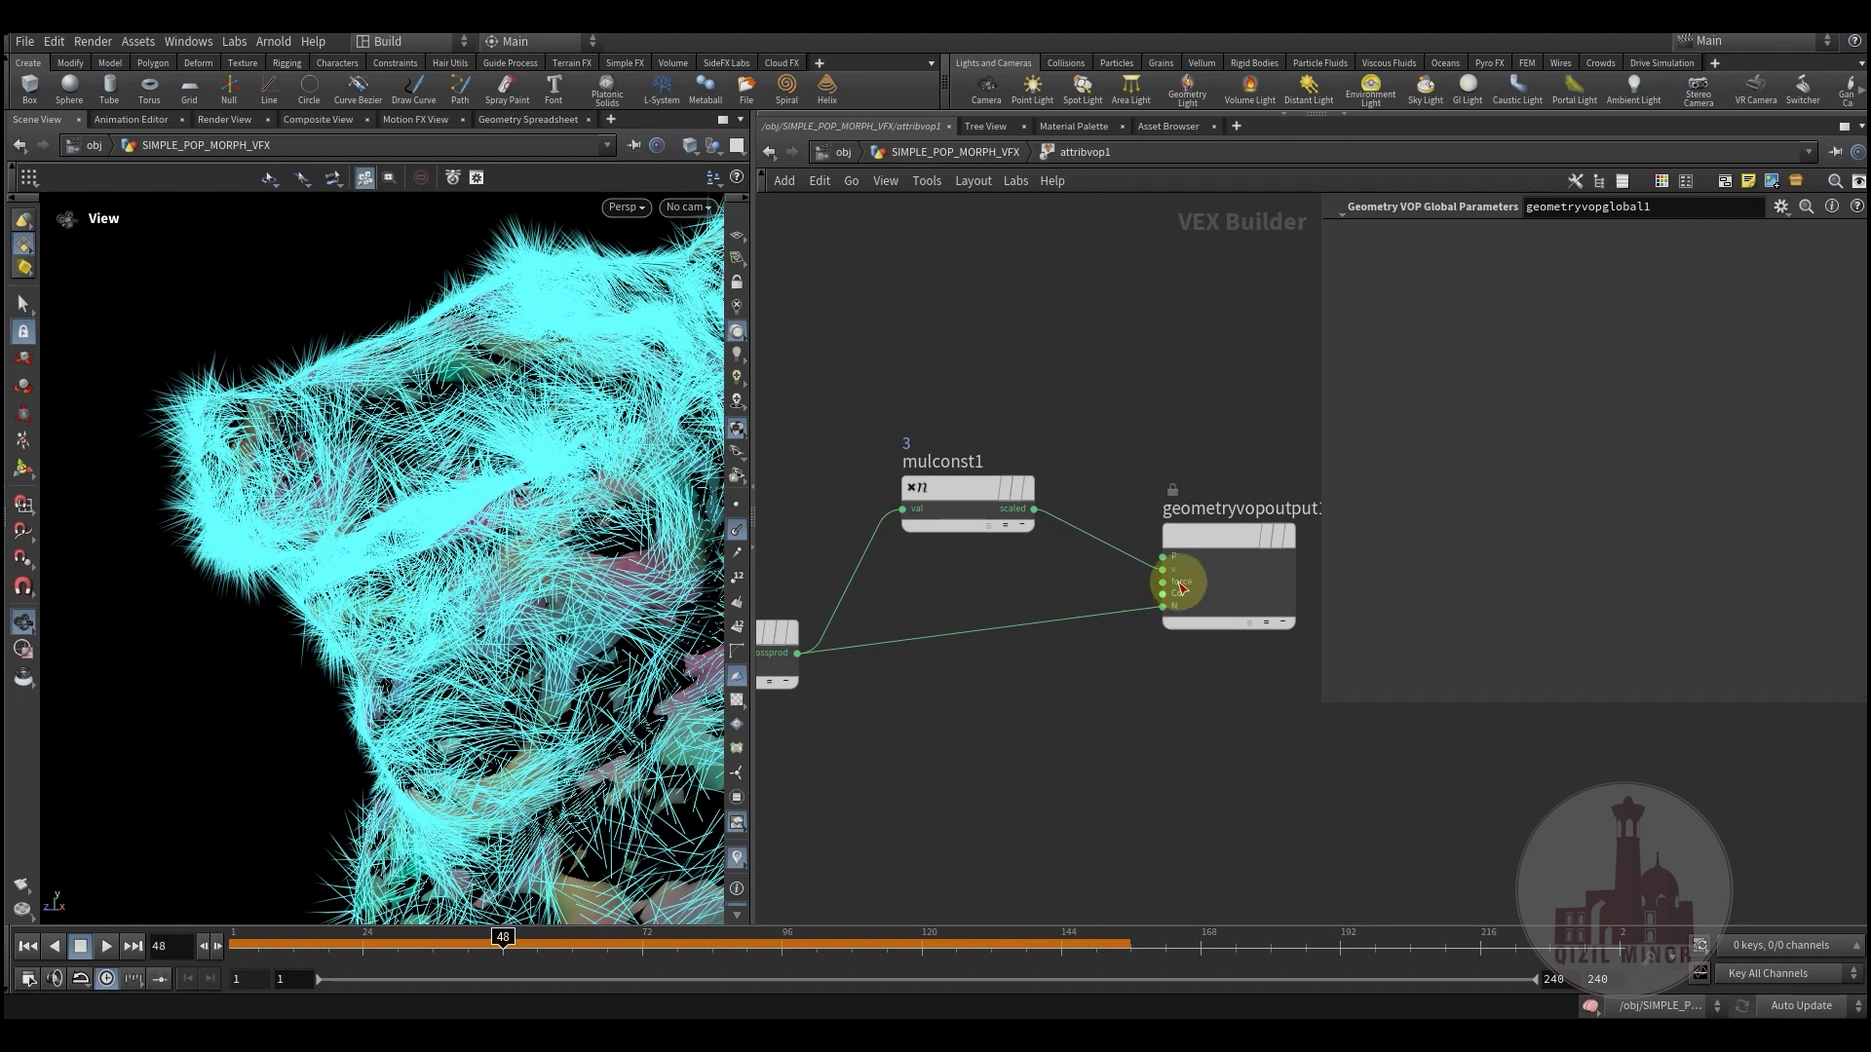
pyautogui.moveTo(954, 717); pyautogui.dragTo(962, 730, button='middle')
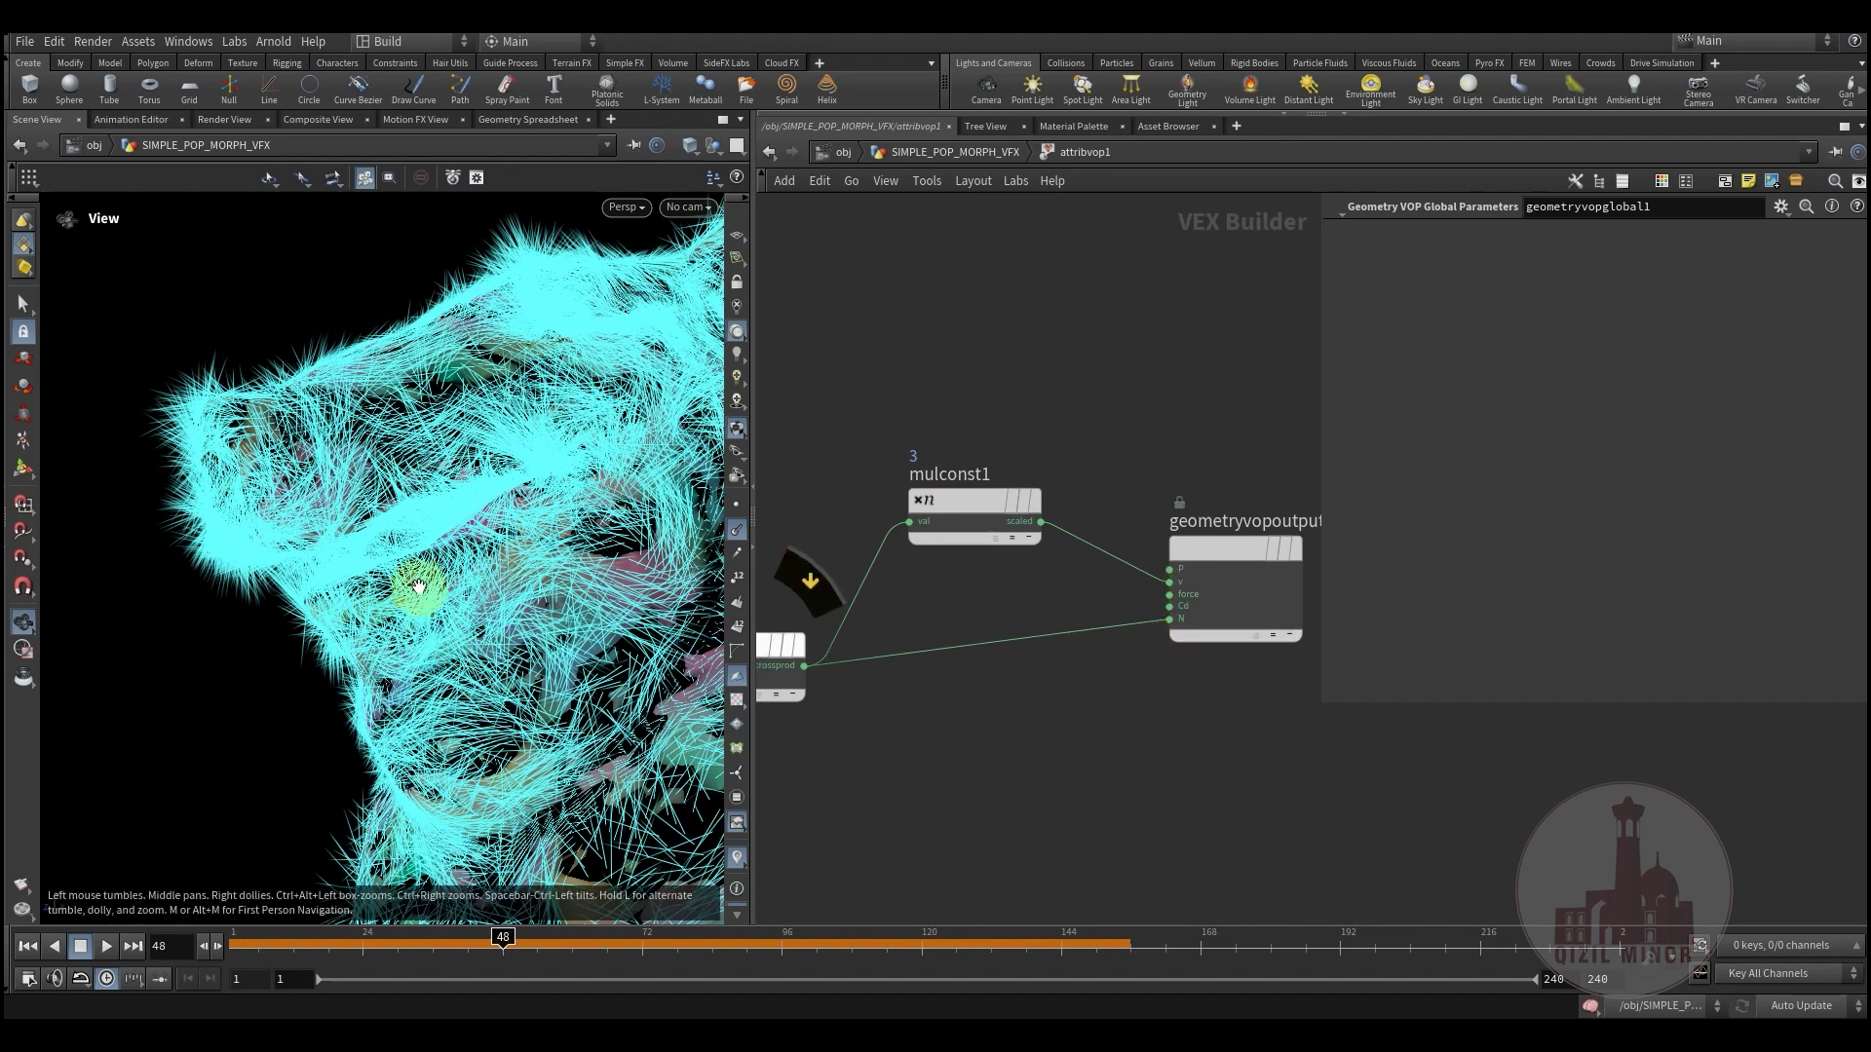
pyautogui.moveTo(421, 584); pyautogui.dragTo(510, 589)
pyautogui.moveTo(442, 658); pyautogui.dragTo(486, 624)
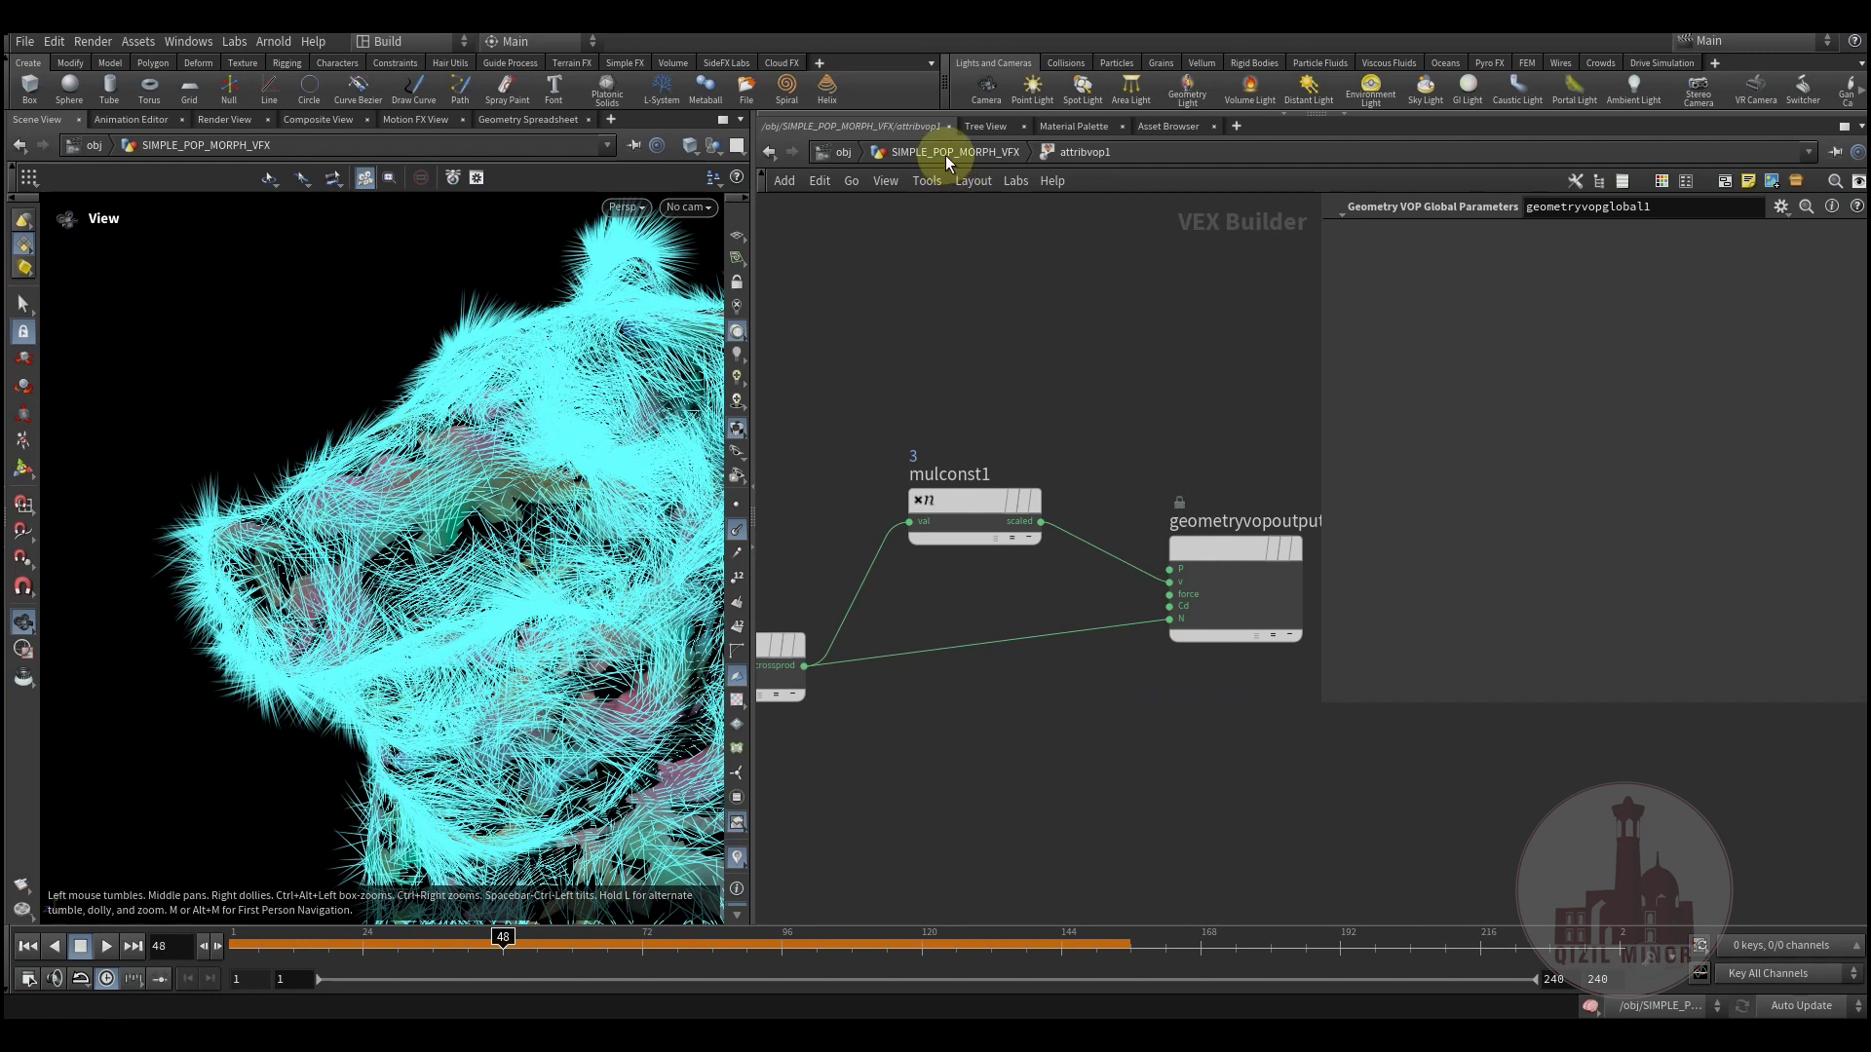
# Step: Return to the SIMPLE_POP_MORPH_VFX network, move popnet up toward attribvop1, display its particles and turn off point normals
pyautogui.click(969, 154)
pyautogui.click(1127, 615)
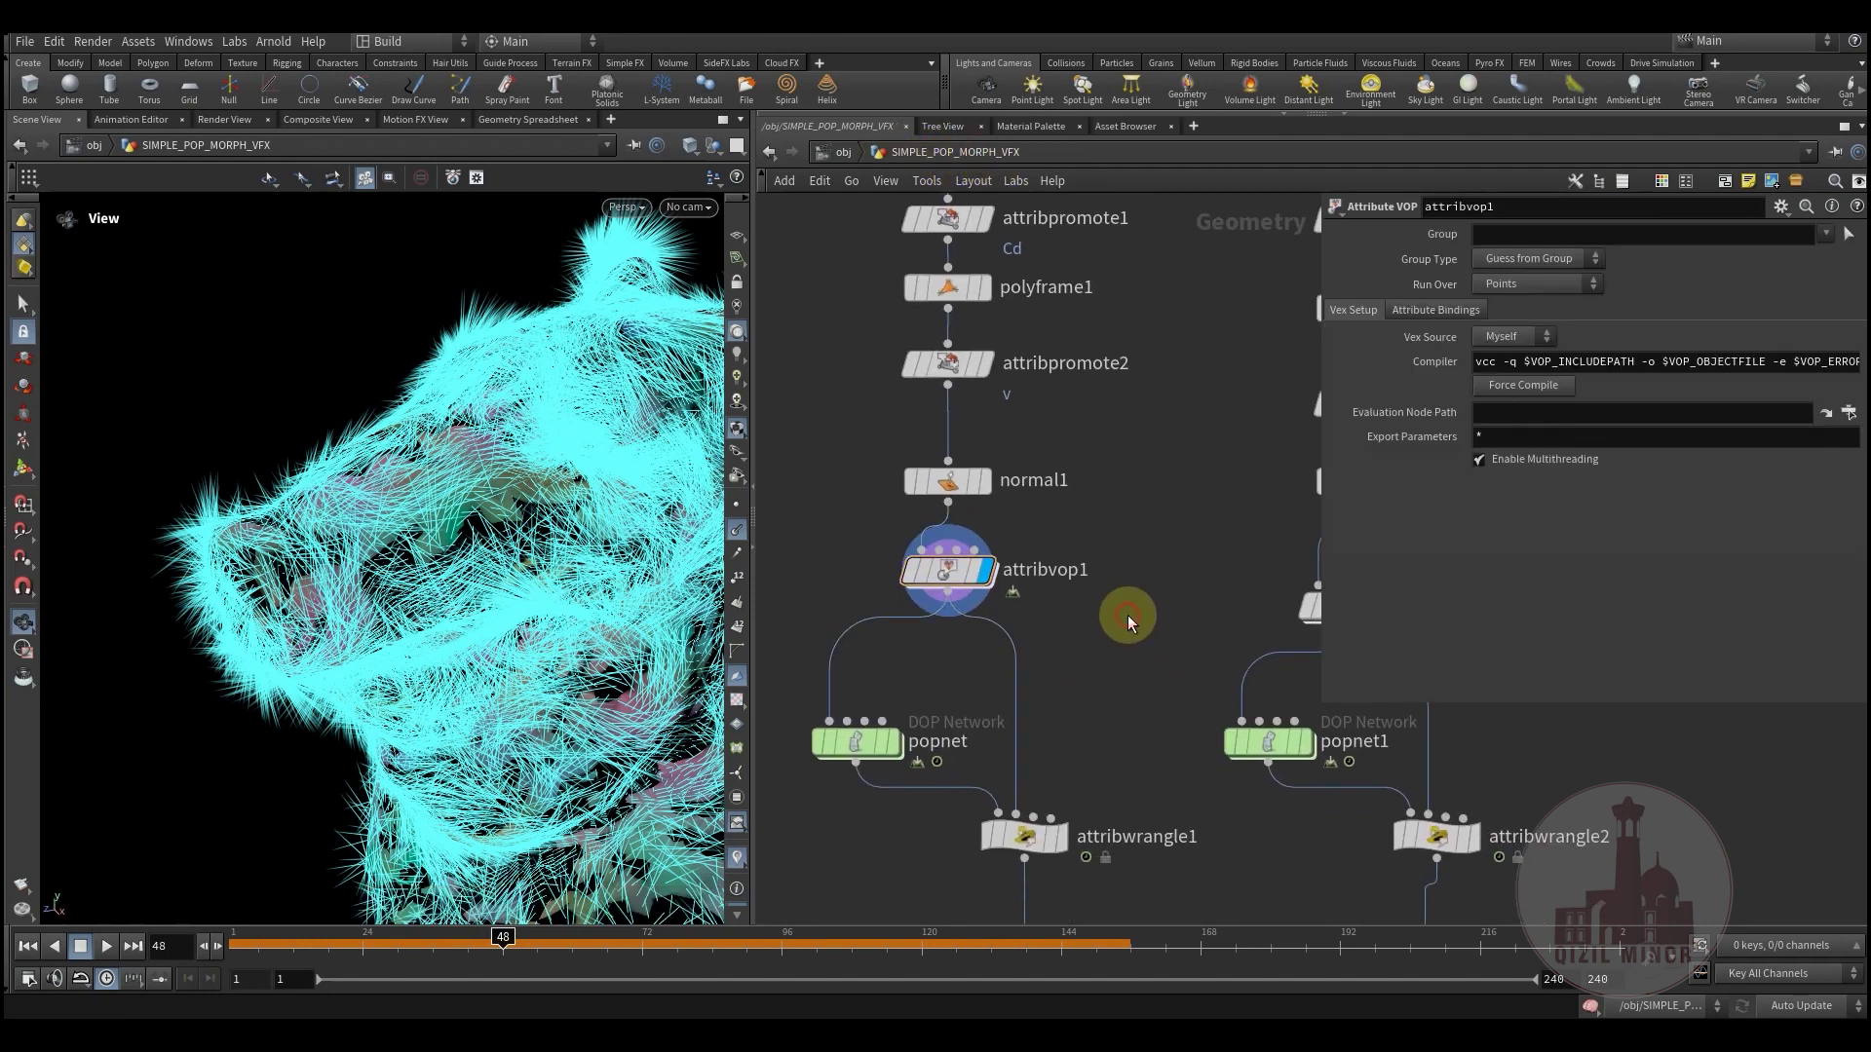
pyautogui.moveTo(1107, 663); pyautogui.dragTo(1132, 535, button='middle')
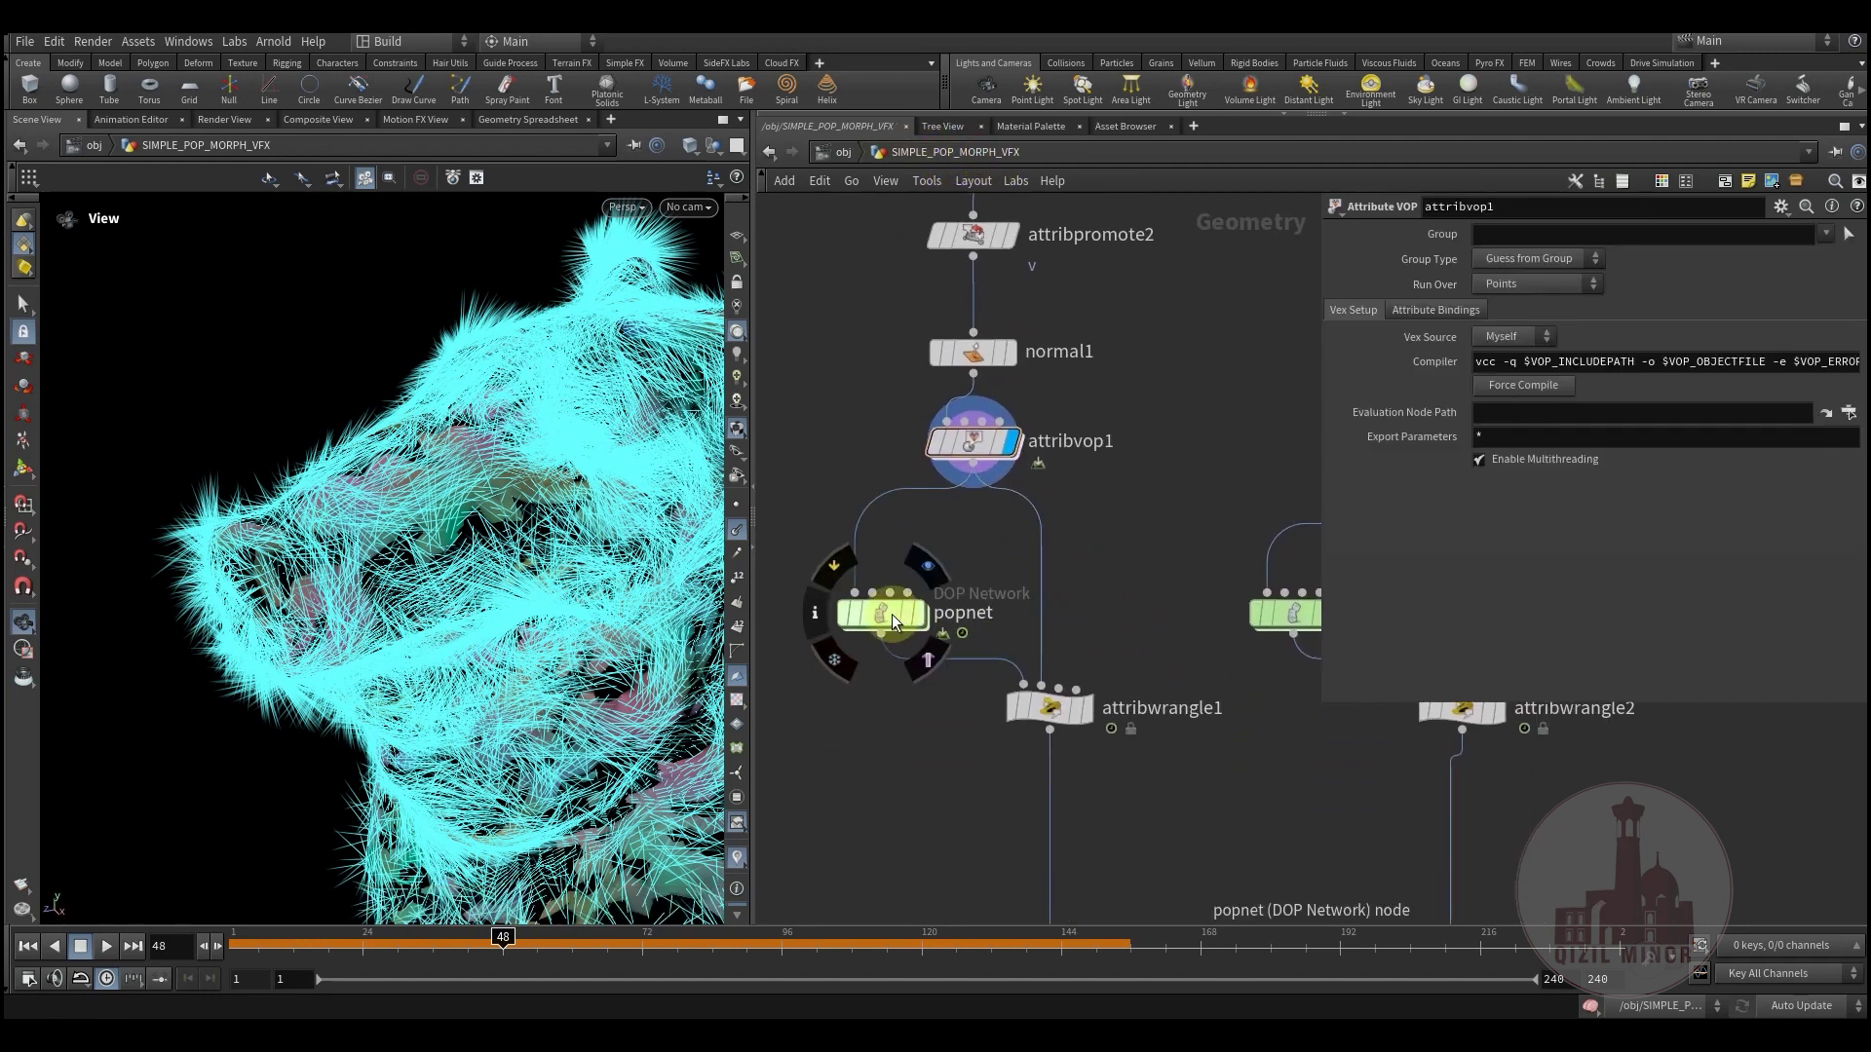
pyautogui.moveTo(891, 614); pyautogui.dragTo(885, 589)
pyautogui.click(930, 544)
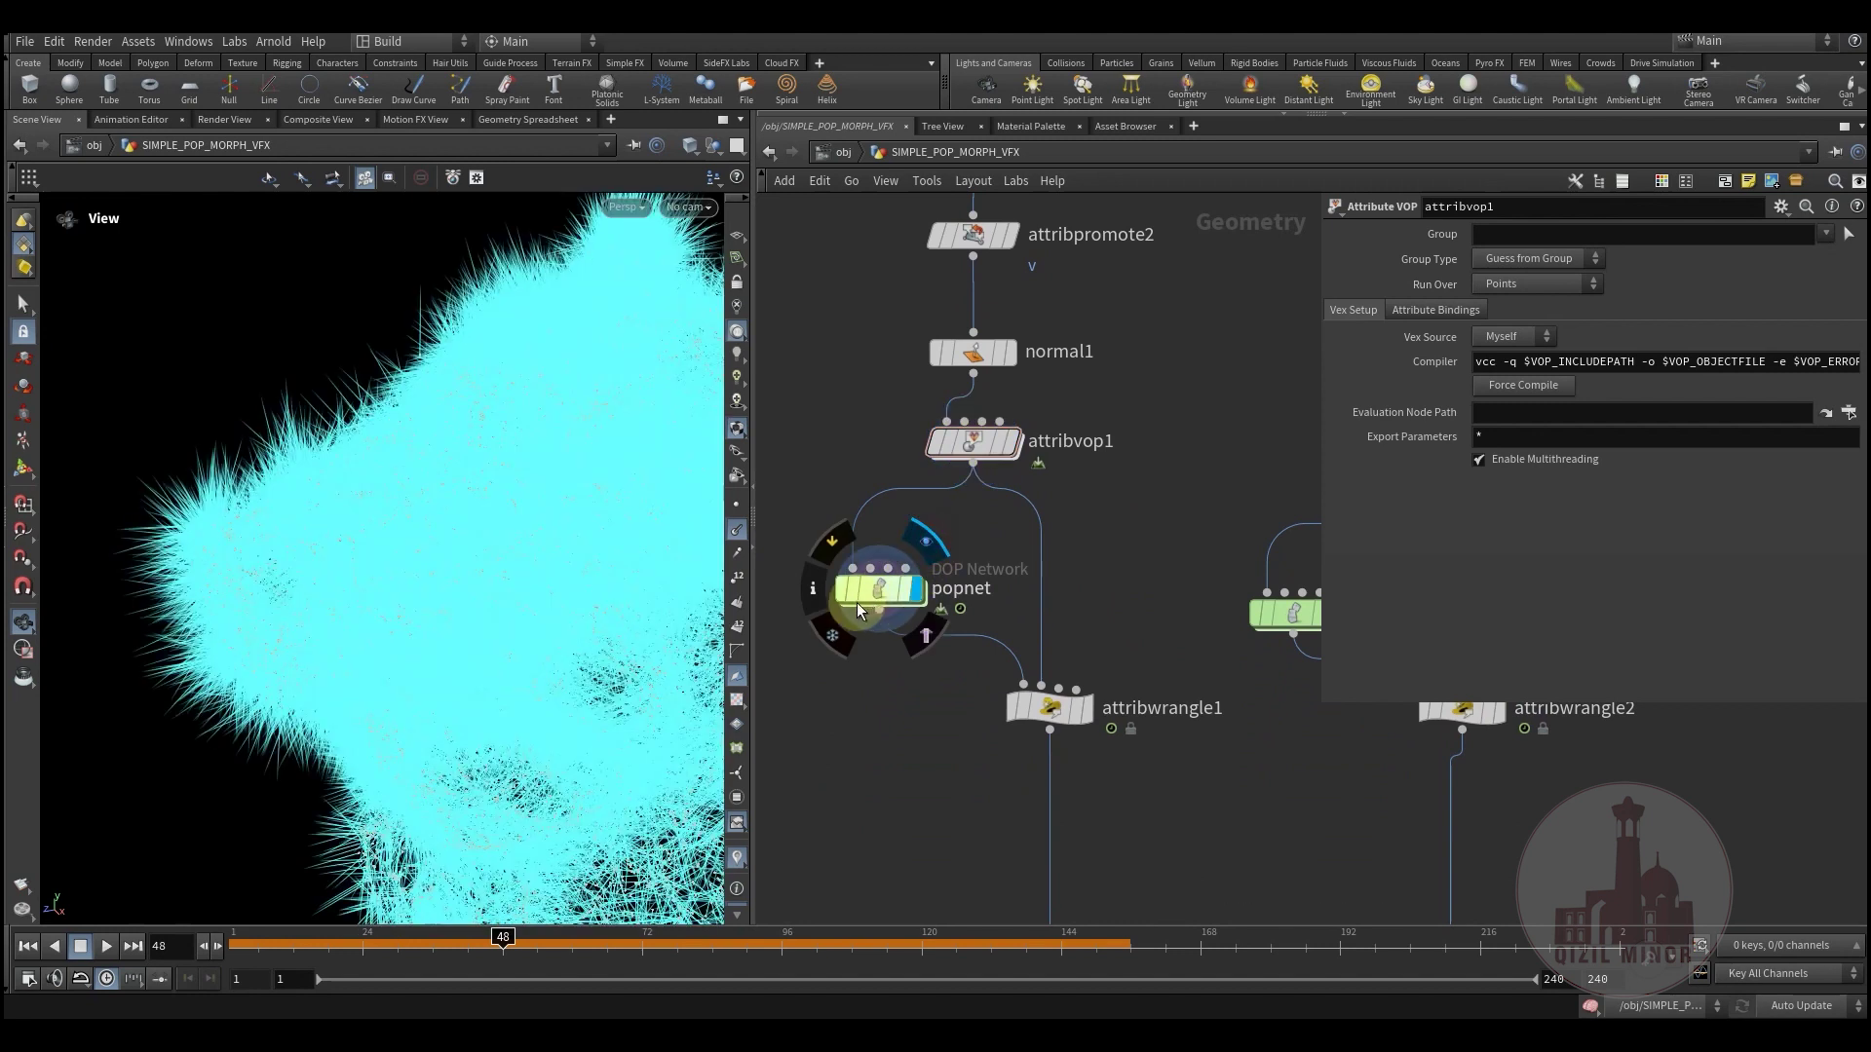
pyautogui.click(858, 604)
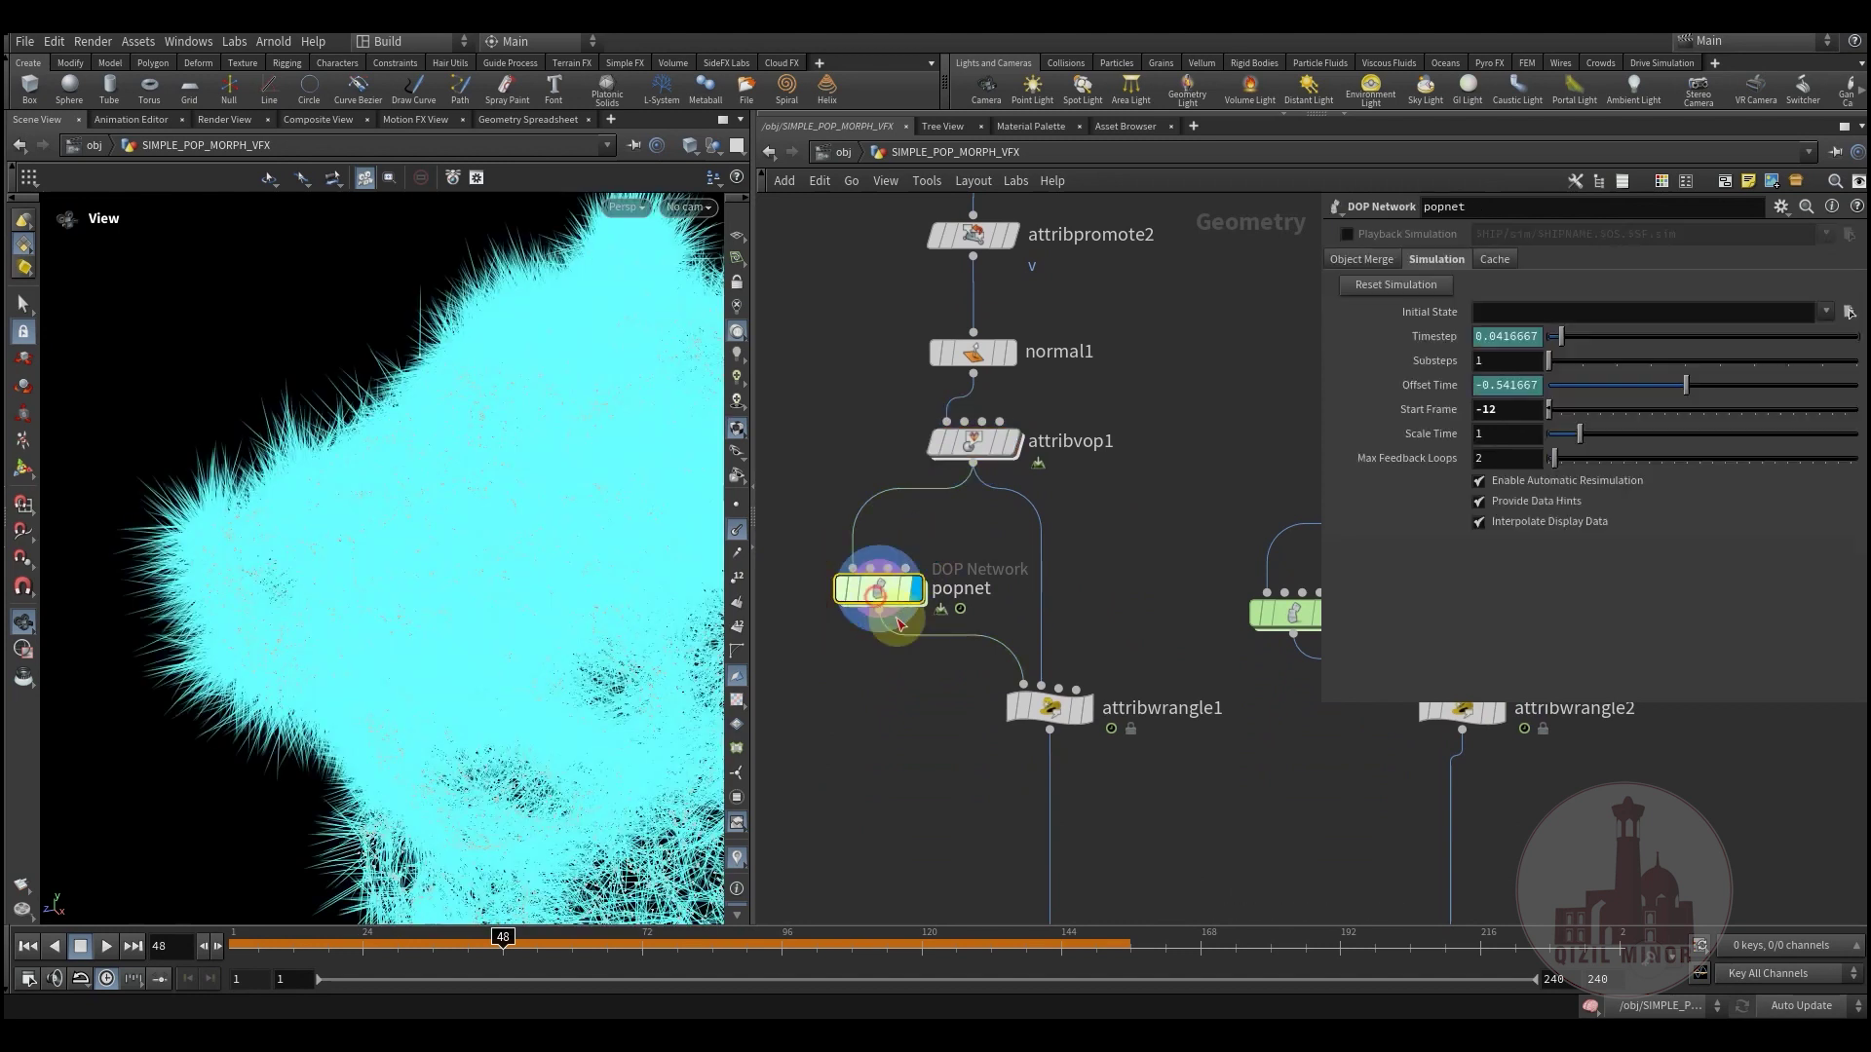
pyautogui.click(737, 531)
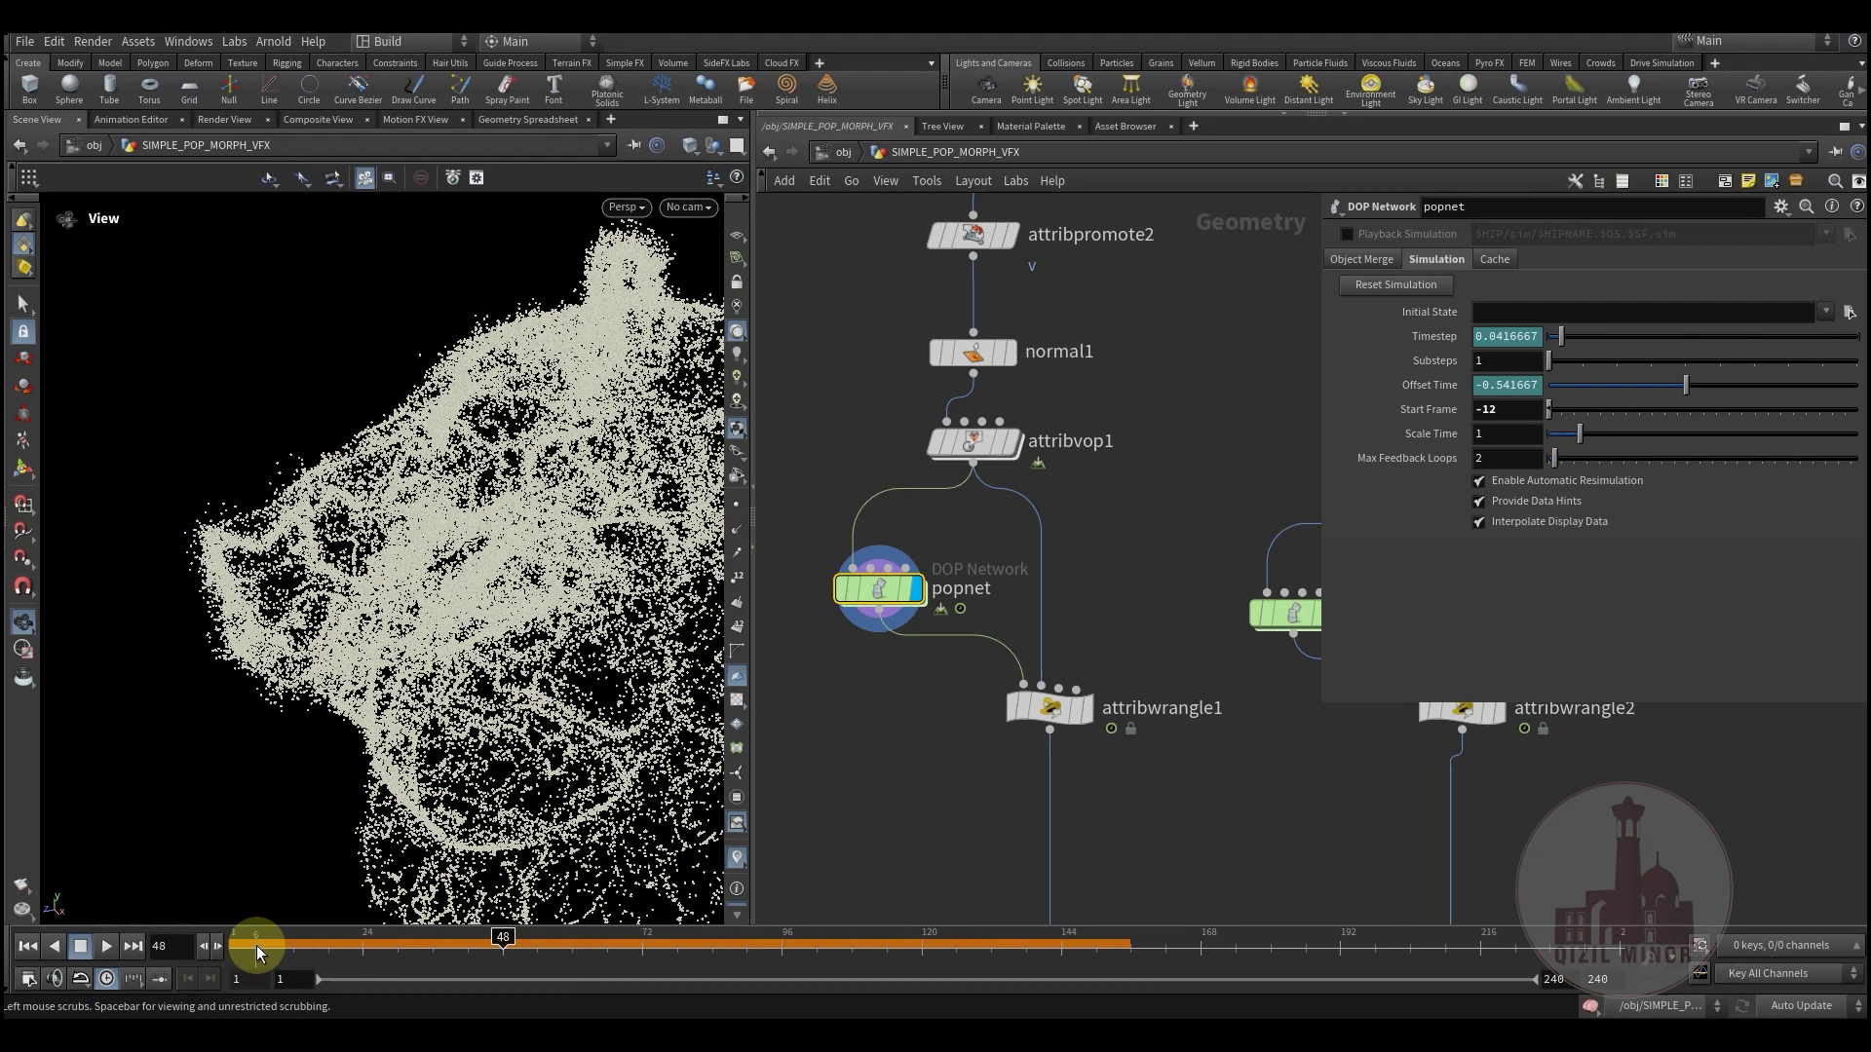
# Step: Go to frame 1, open popnet and review source_first_input's Birth parameters
pyautogui.moveTo(255, 945); pyautogui.dragTo(135, 950)
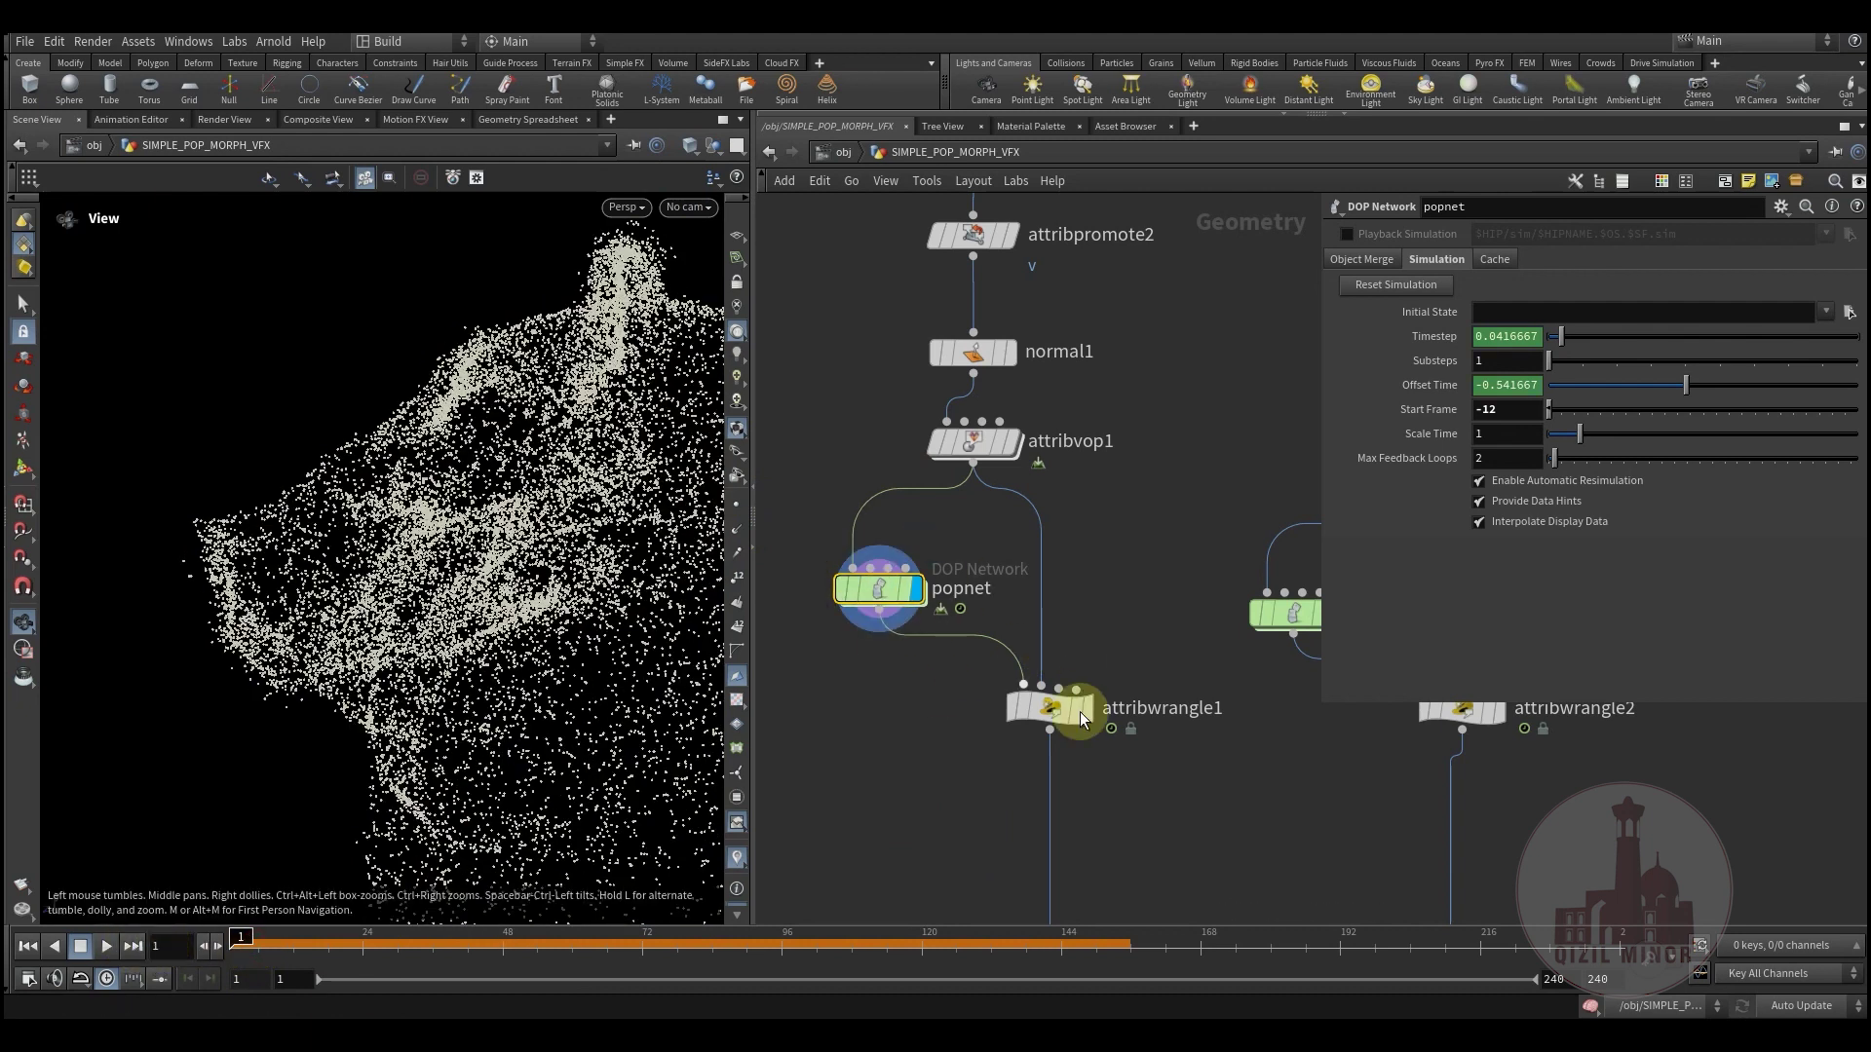
pyautogui.doubleClick(877, 588)
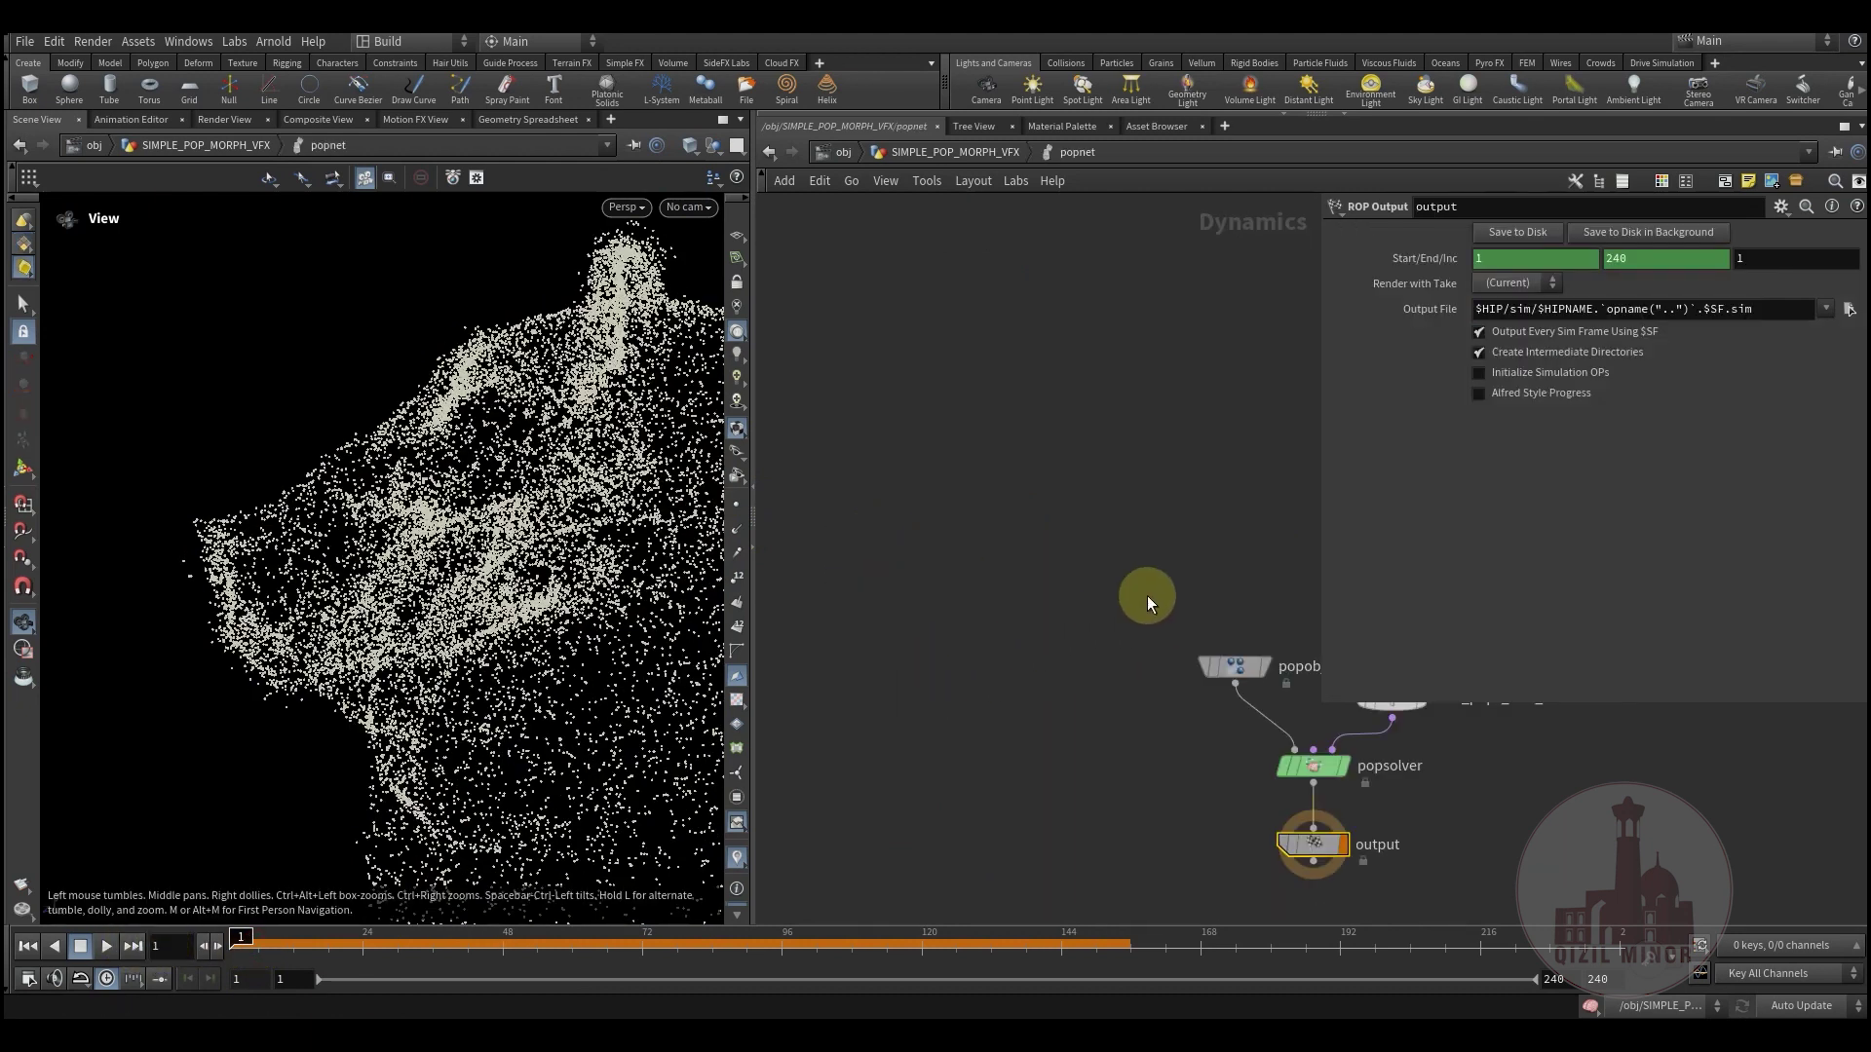
pyautogui.click(1003, 537)
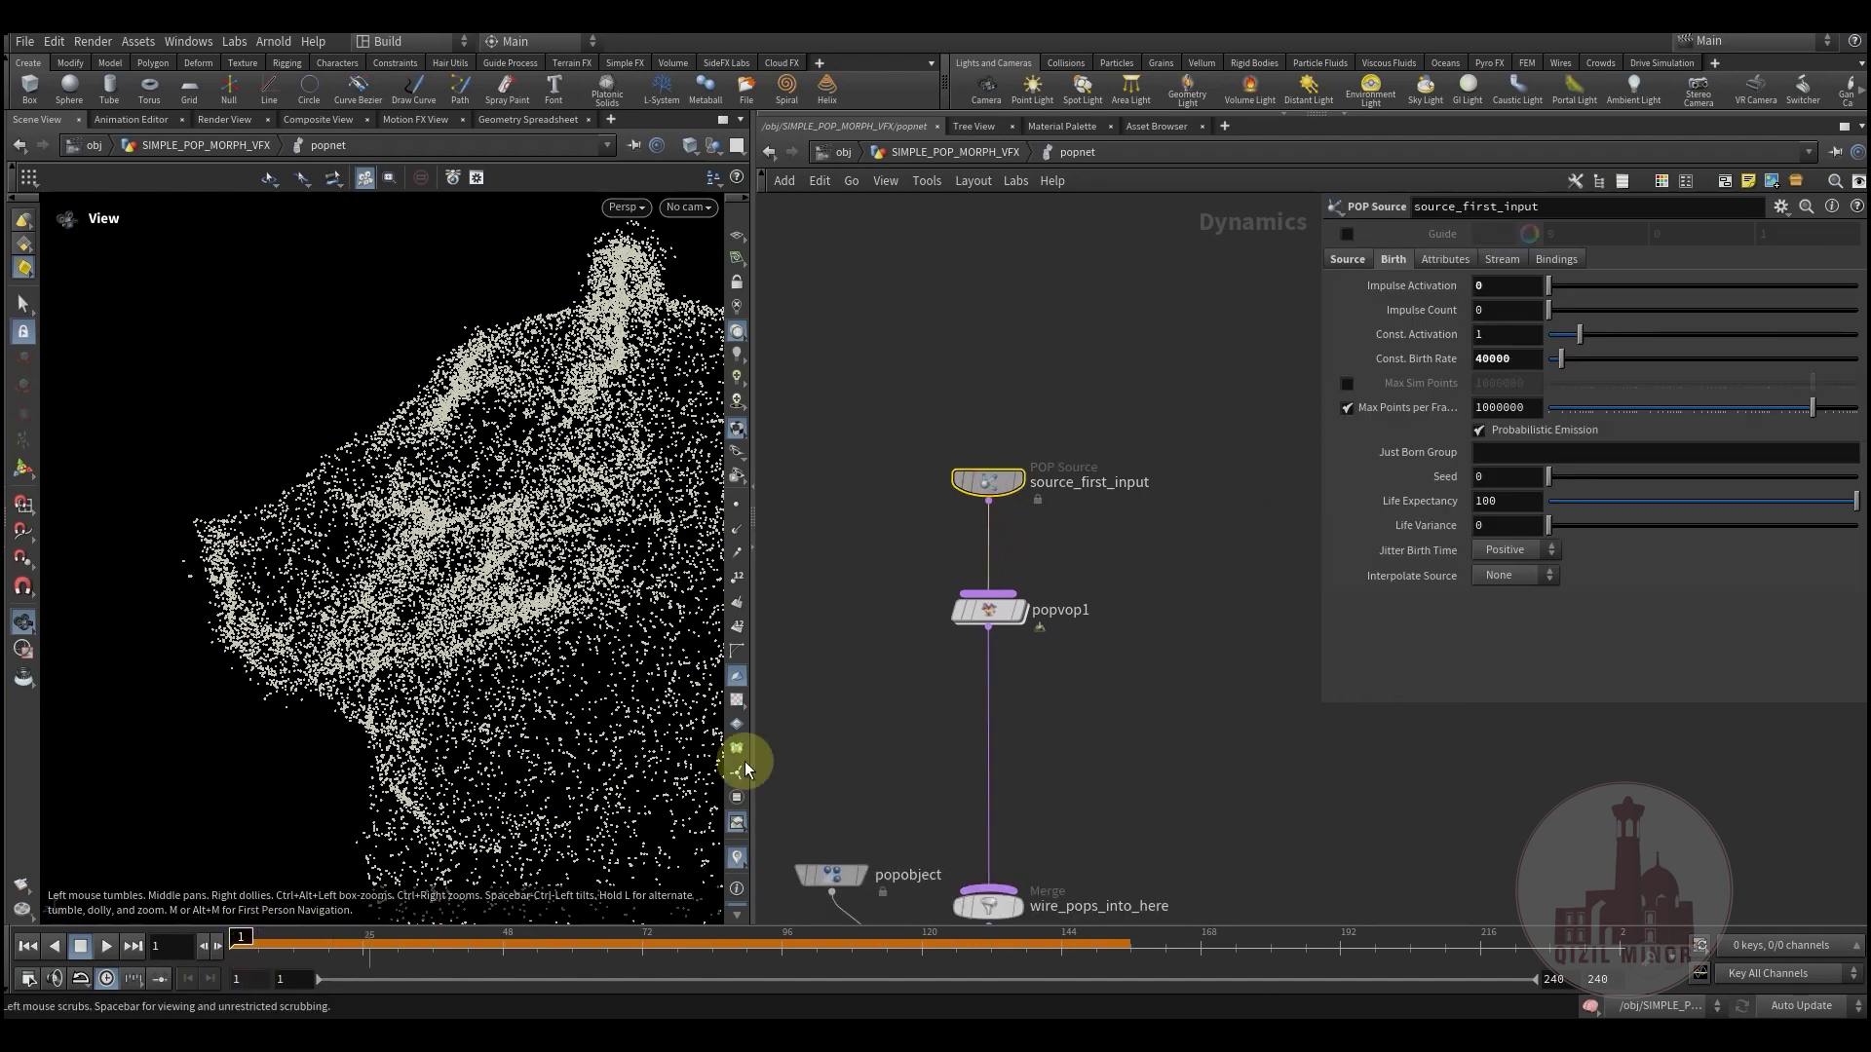
# Step: Scrub through the first frames of the particle simulation up close and return to frame 1
pyautogui.moveTo(468, 535); pyautogui.dragTo(459, 493)
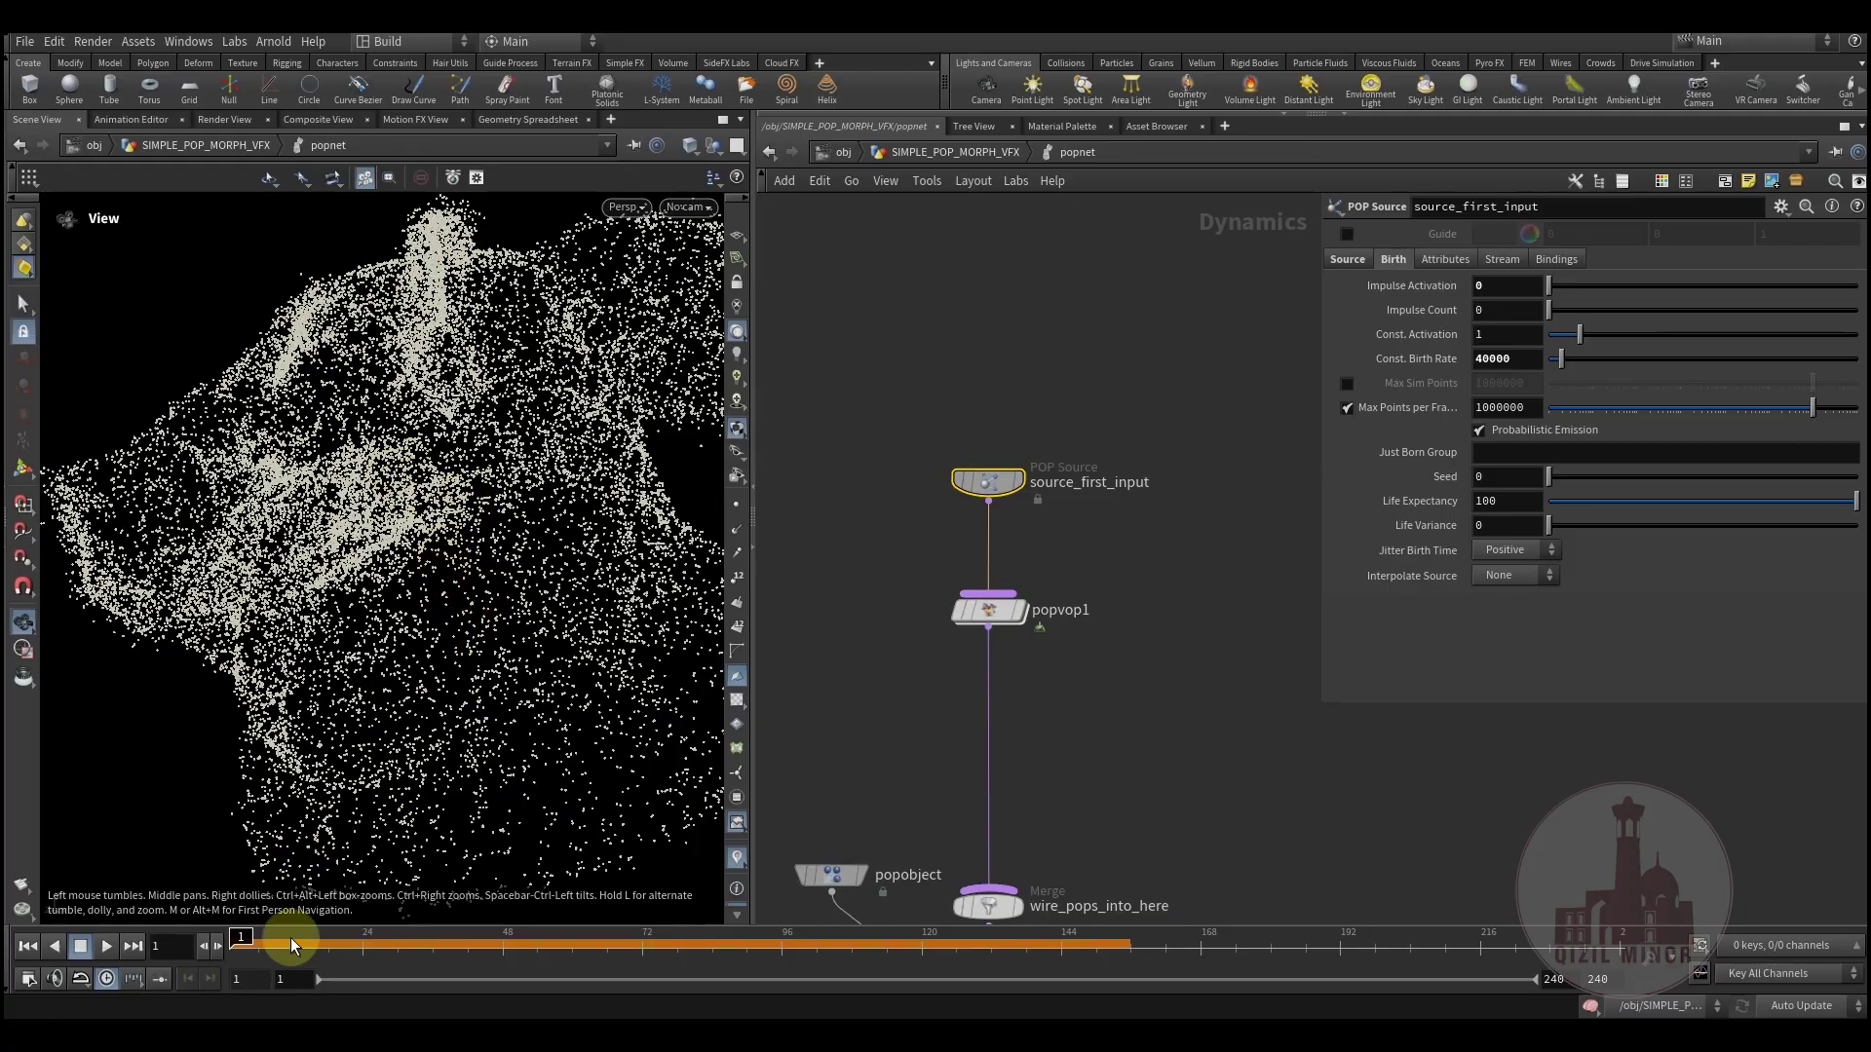
pyautogui.moveTo(257, 946); pyautogui.dragTo(360, 948)
pyautogui.click(234, 941)
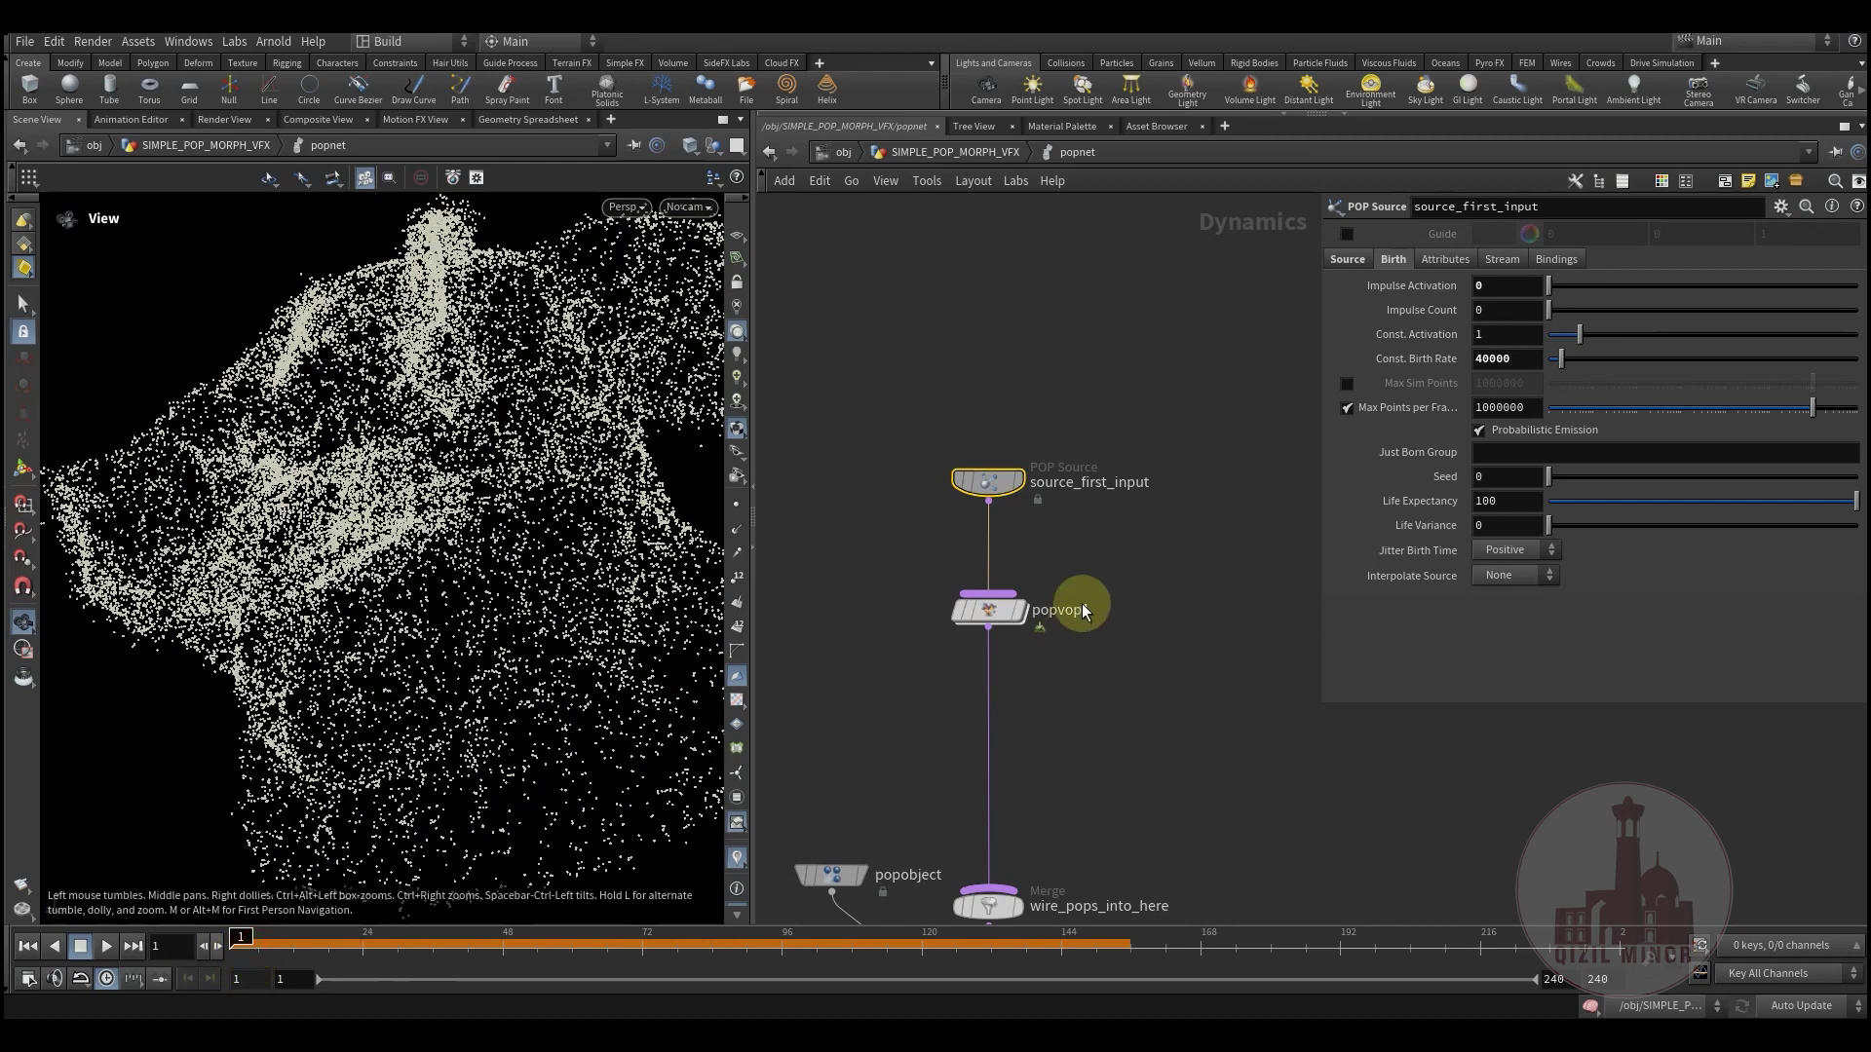
# Step: Bypass popvop1 to check the particle simulation without it, and enable the node again
pyautogui.click(950, 577)
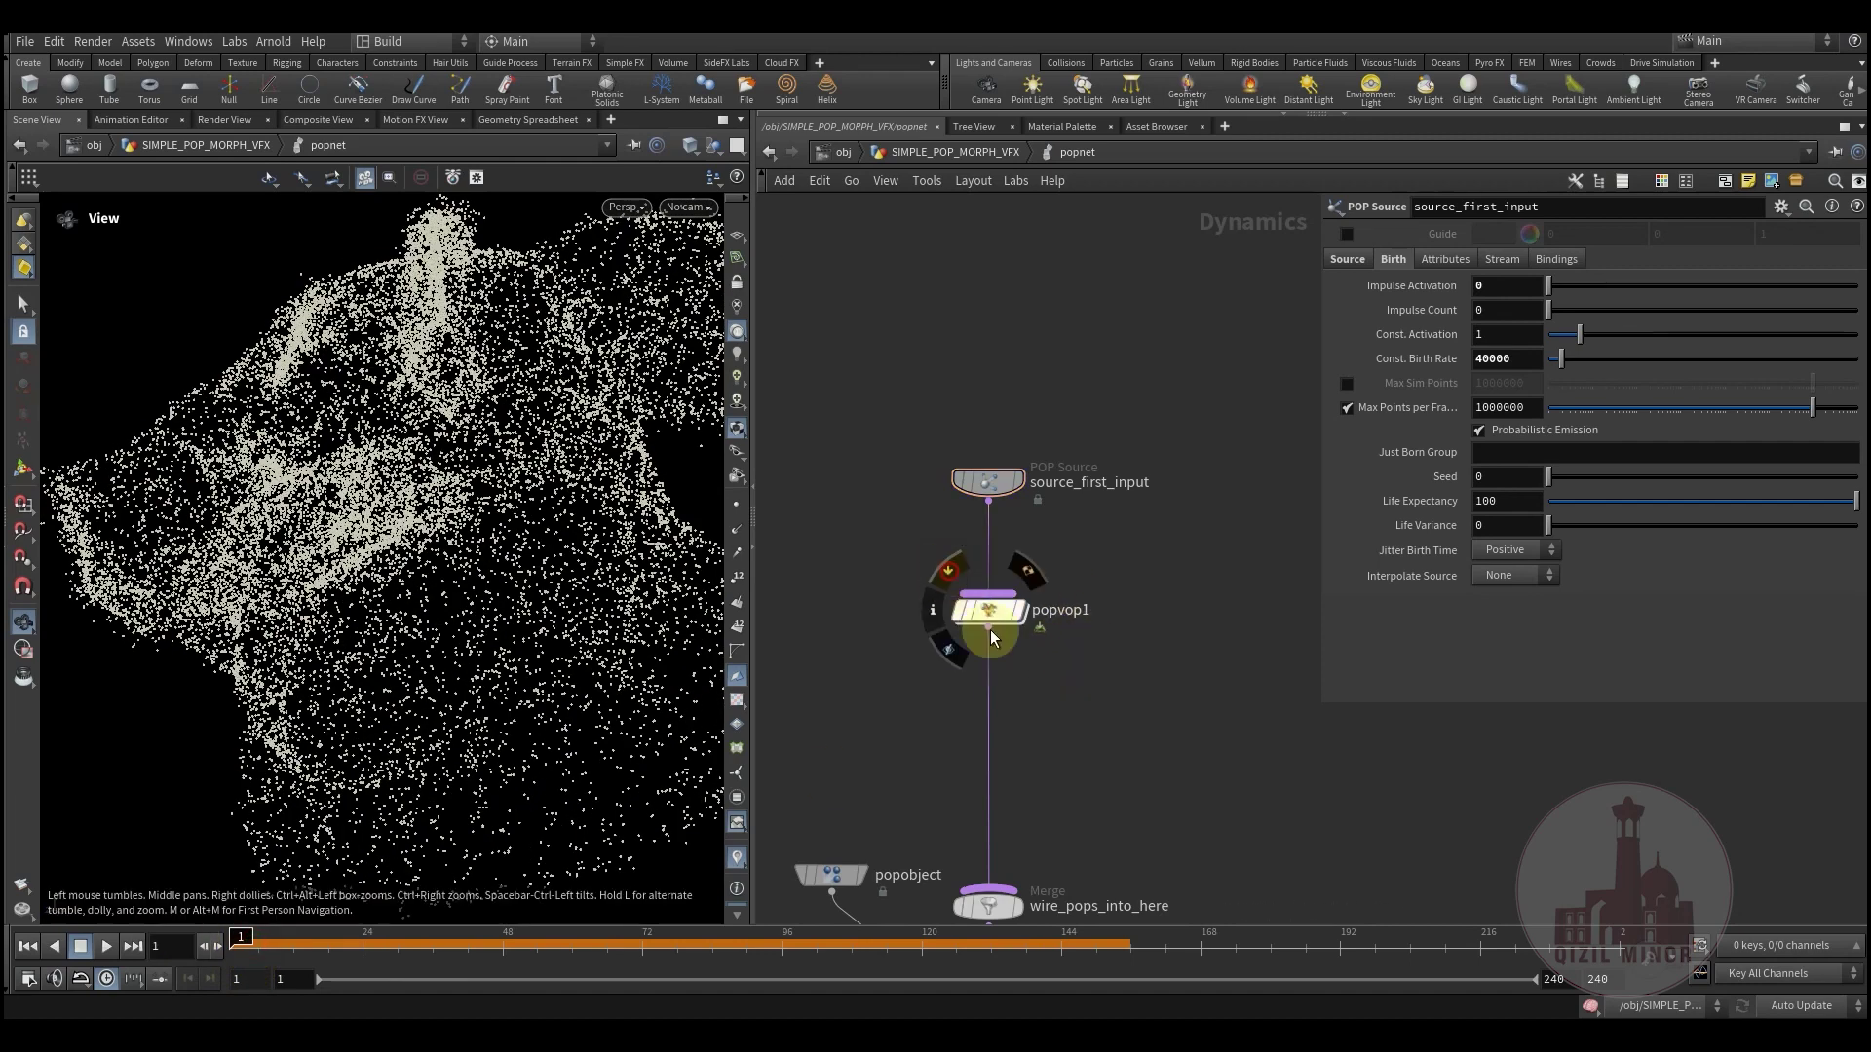
pyautogui.moveTo(244, 943)
pyautogui.mouseDown()
pyautogui.moveTo(367, 965)
pyautogui.moveTo(263, 969)
pyautogui.moveTo(418, 939)
pyautogui.moveTo(233, 950)
pyautogui.mouseUp()
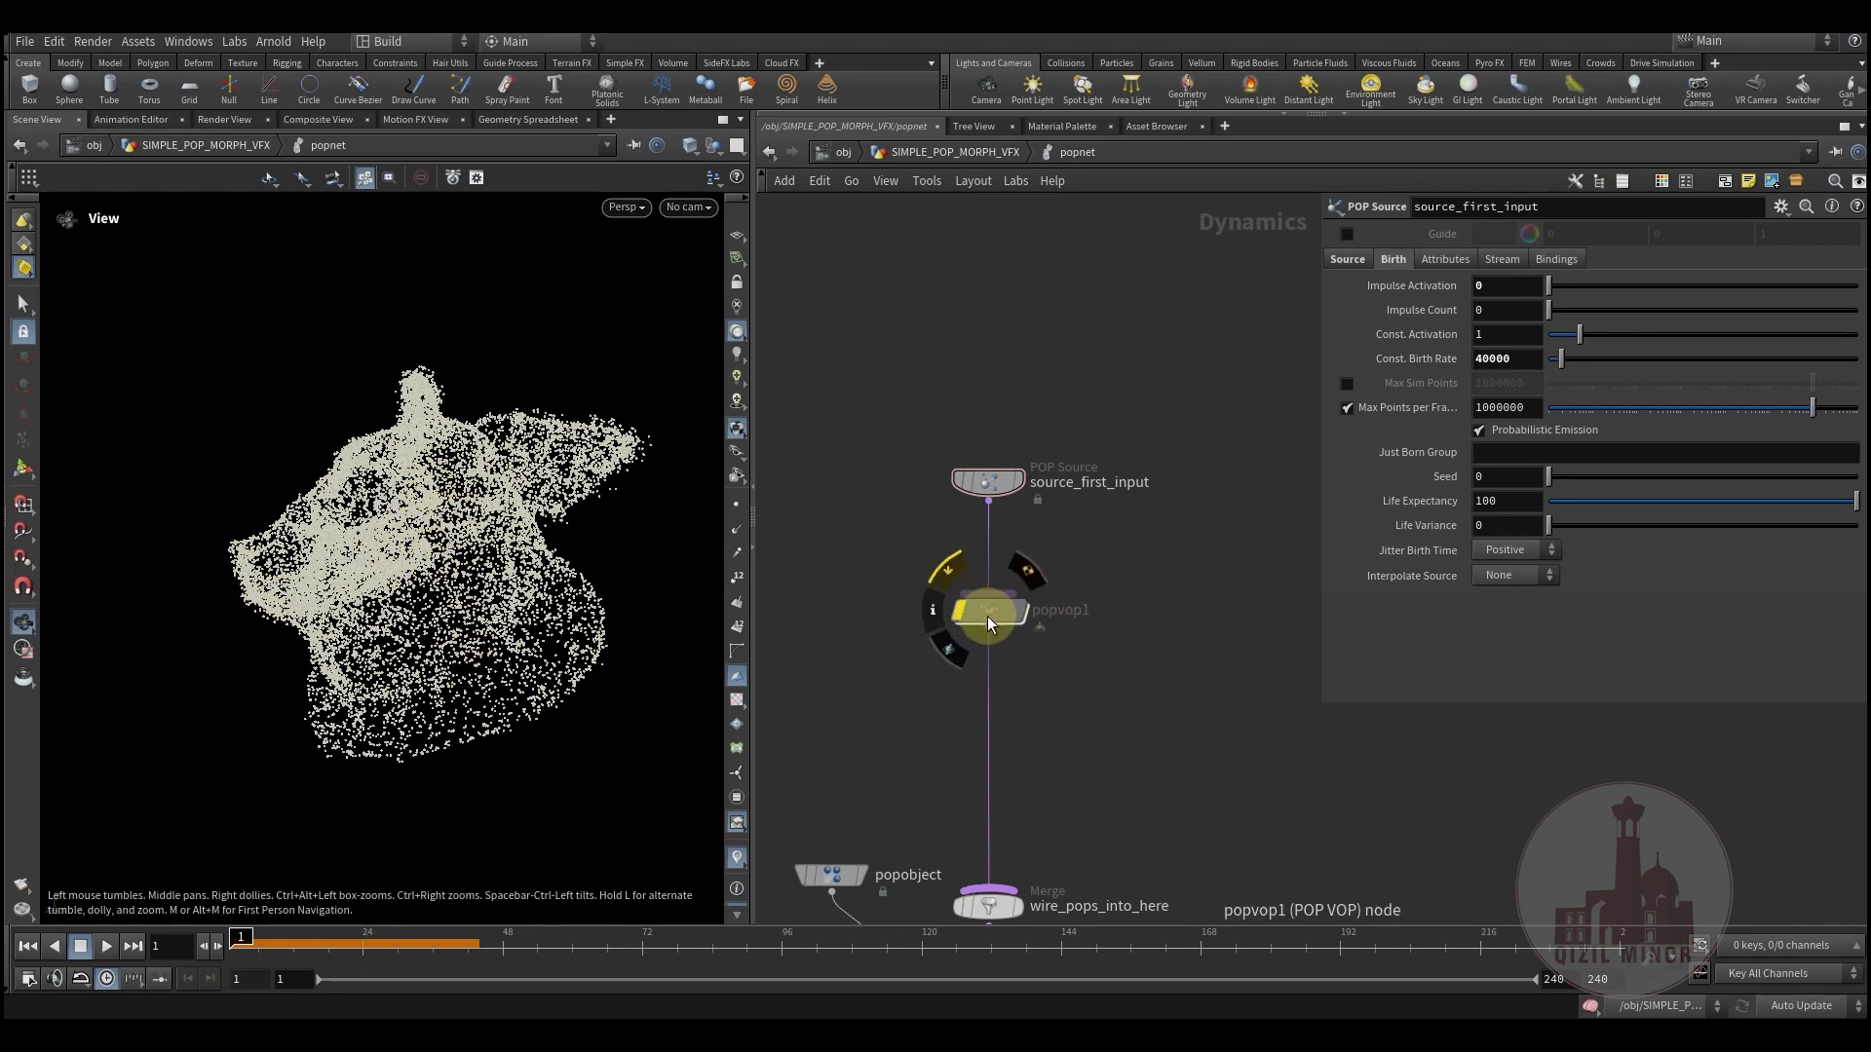
pyautogui.click(944, 570)
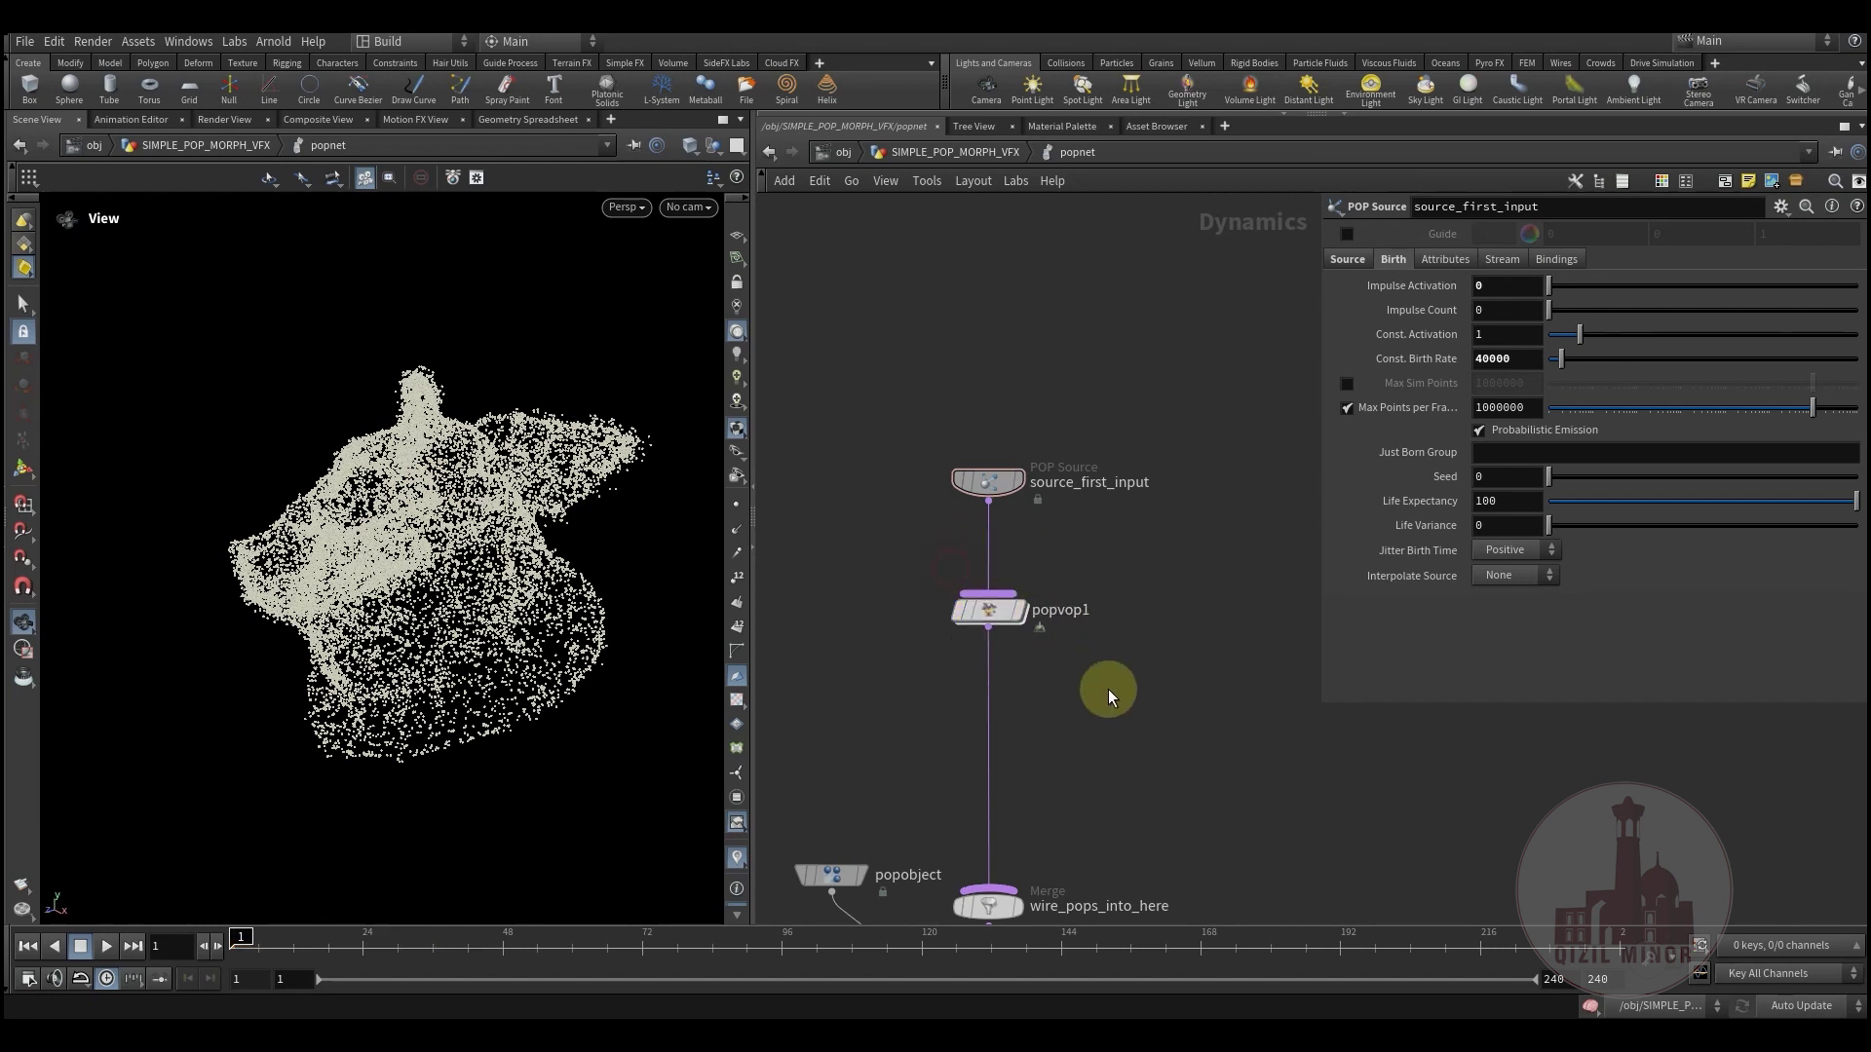
# Step: Look briefly at pcopen1 and pcfilter1 inside popvop1 and return to the SIMPLE_POP_MORPH_VFX network
pyautogui.moveTo(1109, 689); pyautogui.dragTo(1089, 600, button='middle')
pyautogui.doubleClick(966, 524)
pyautogui.doubleClick(966, 526)
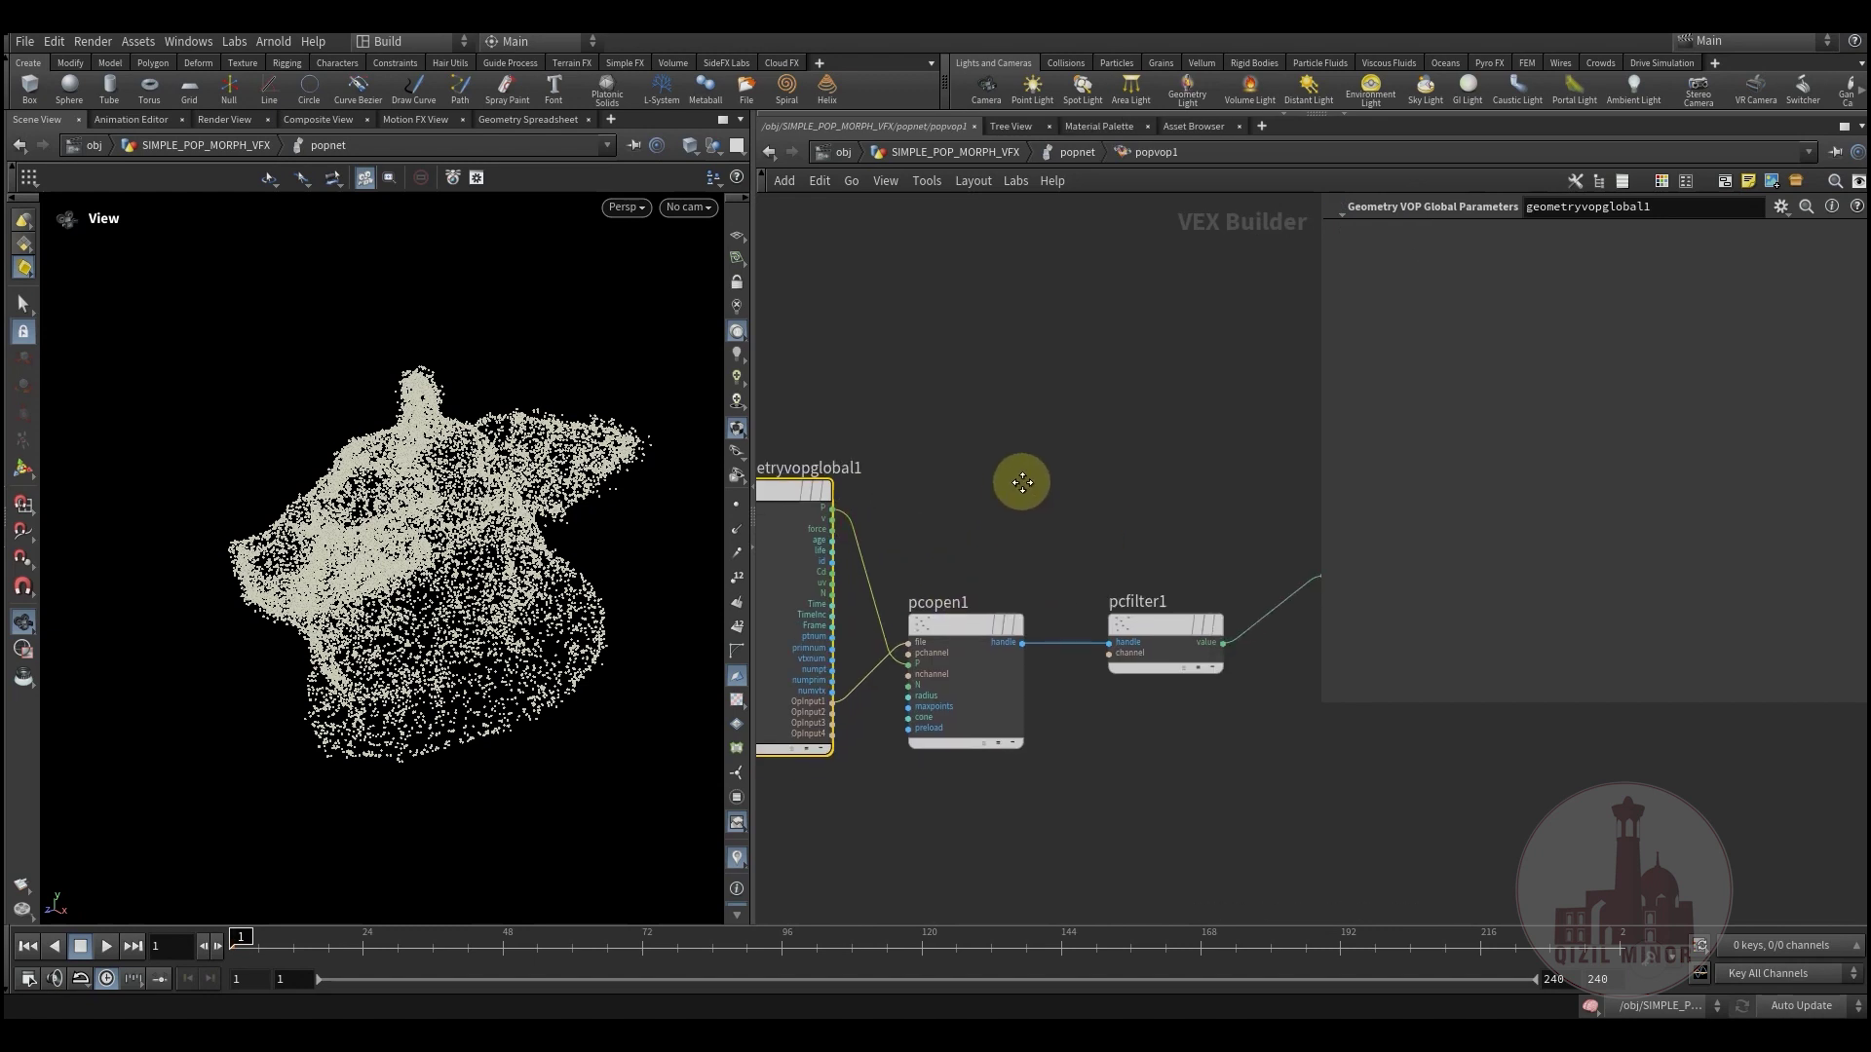
pyautogui.click(1009, 153)
pyautogui.moveTo(1137, 507); pyautogui.dragTo(1090, 569, button='middle')
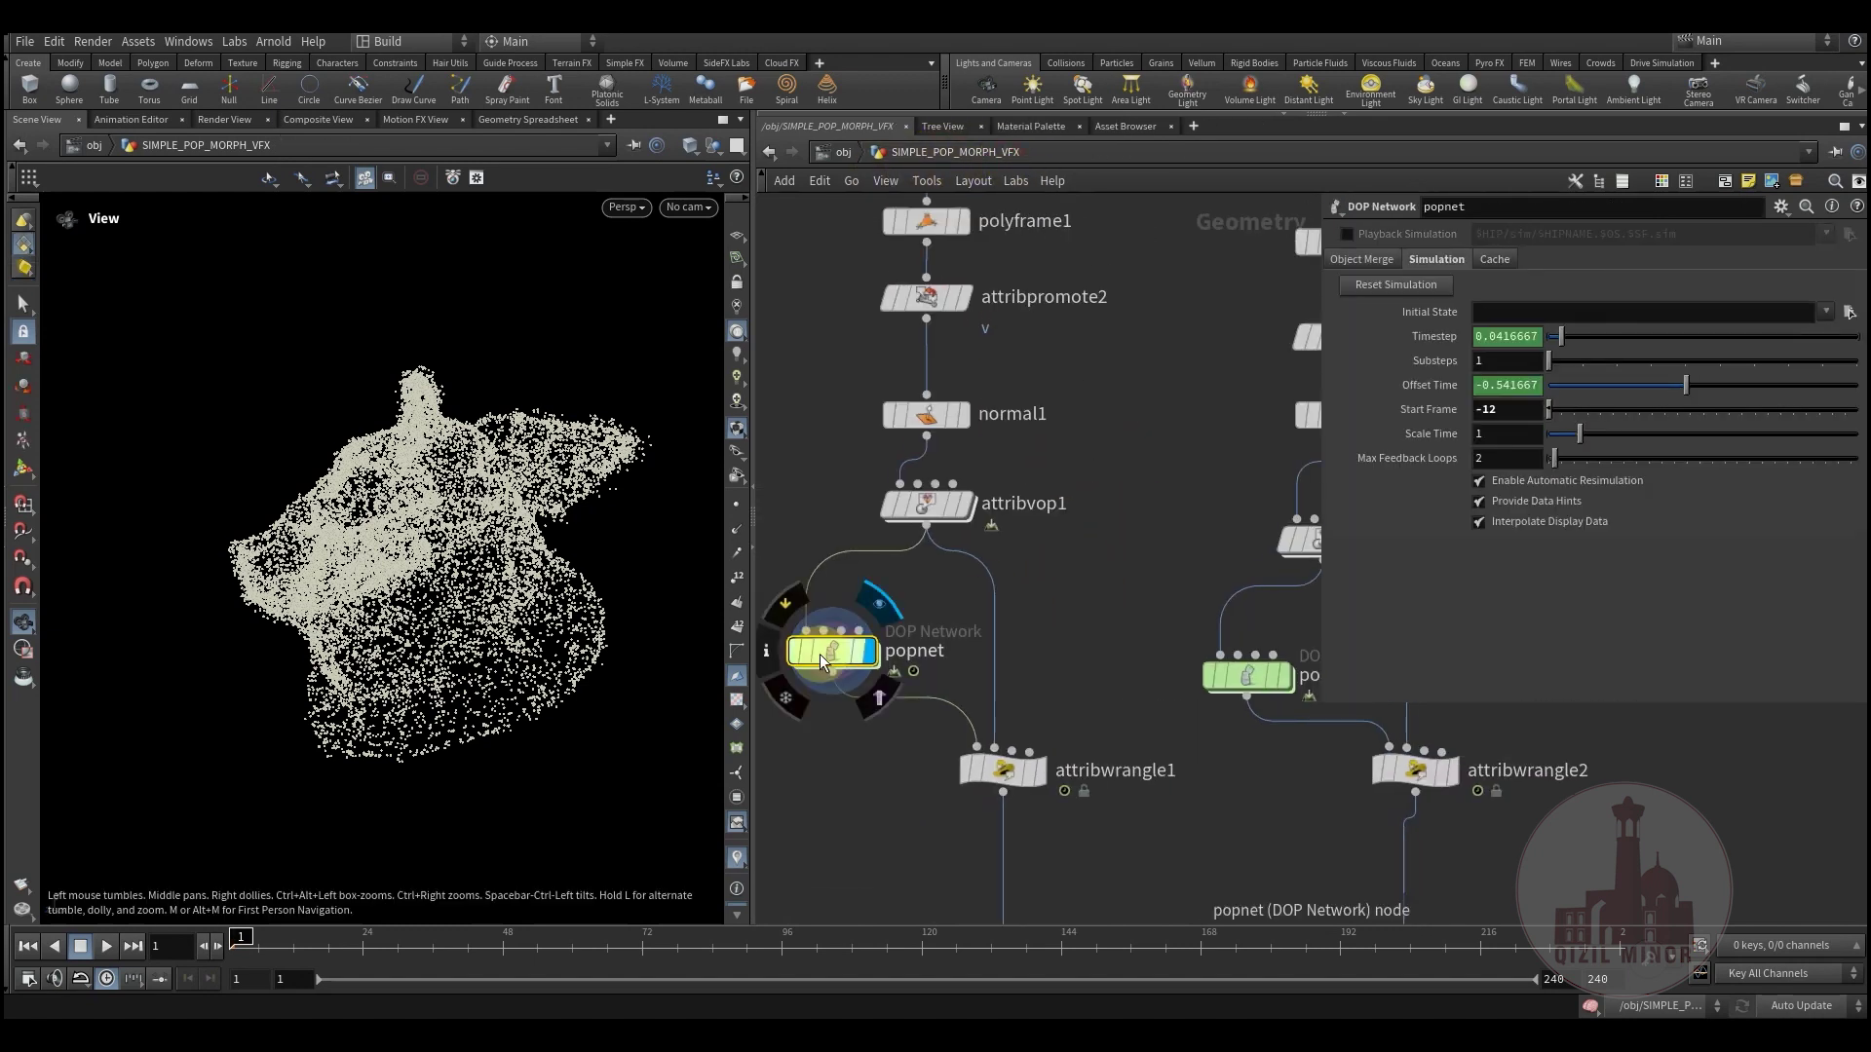
# Step: Reopen popnet and review popvop1's Inputs settings, with Input 1 using First Context Geometry
pyautogui.doubleClick(829, 653)
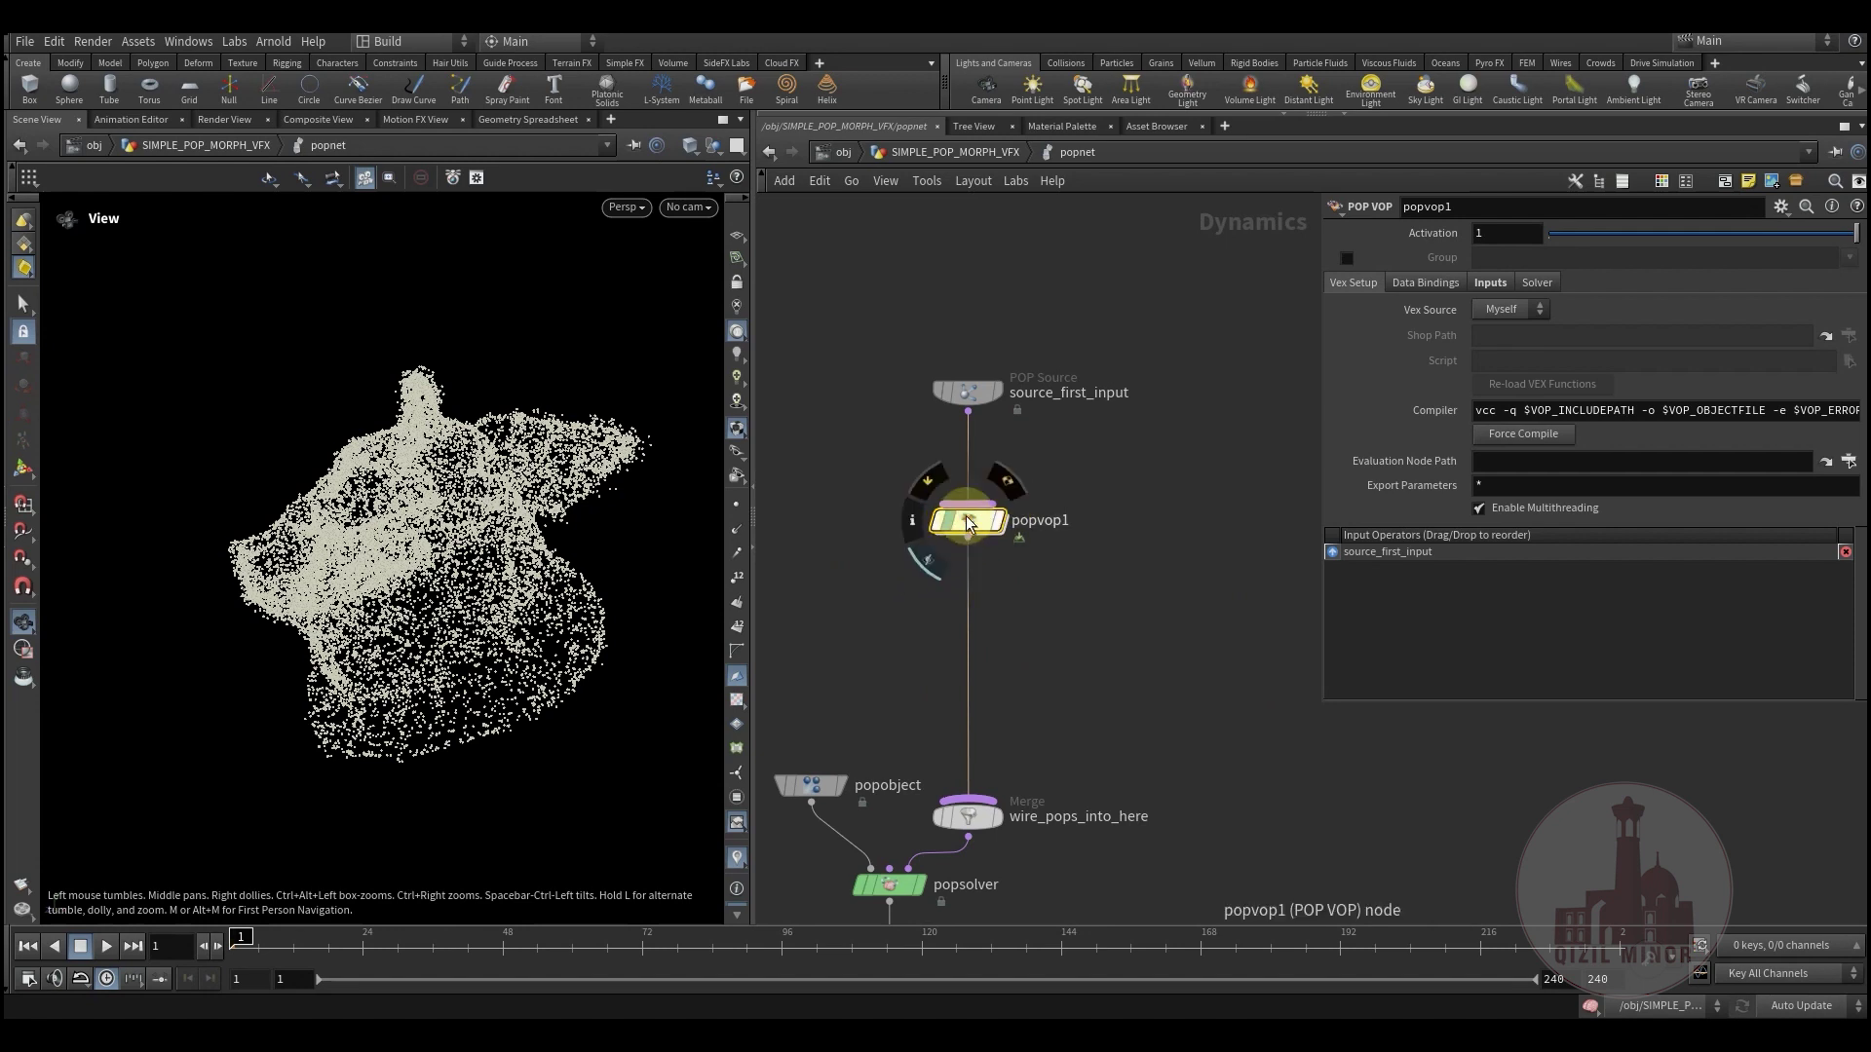
pyautogui.moveTo(934, 557)
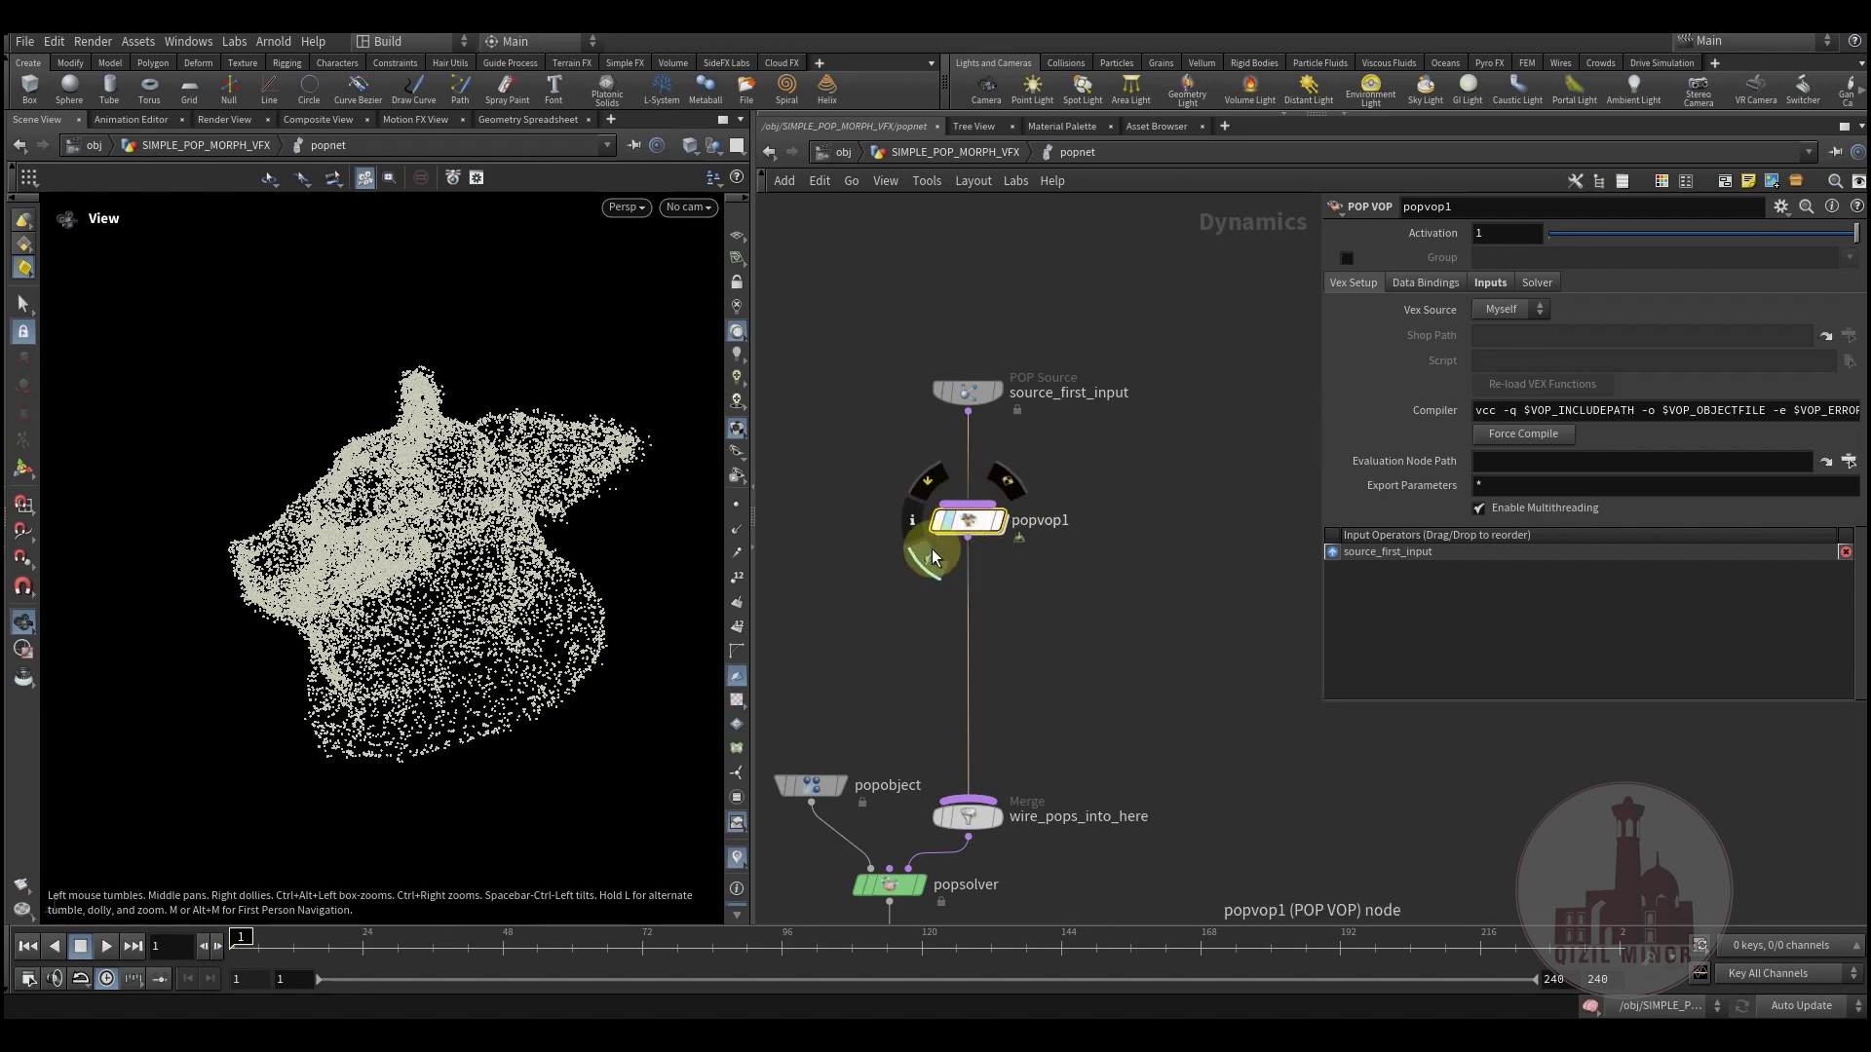
pyautogui.click(1494, 282)
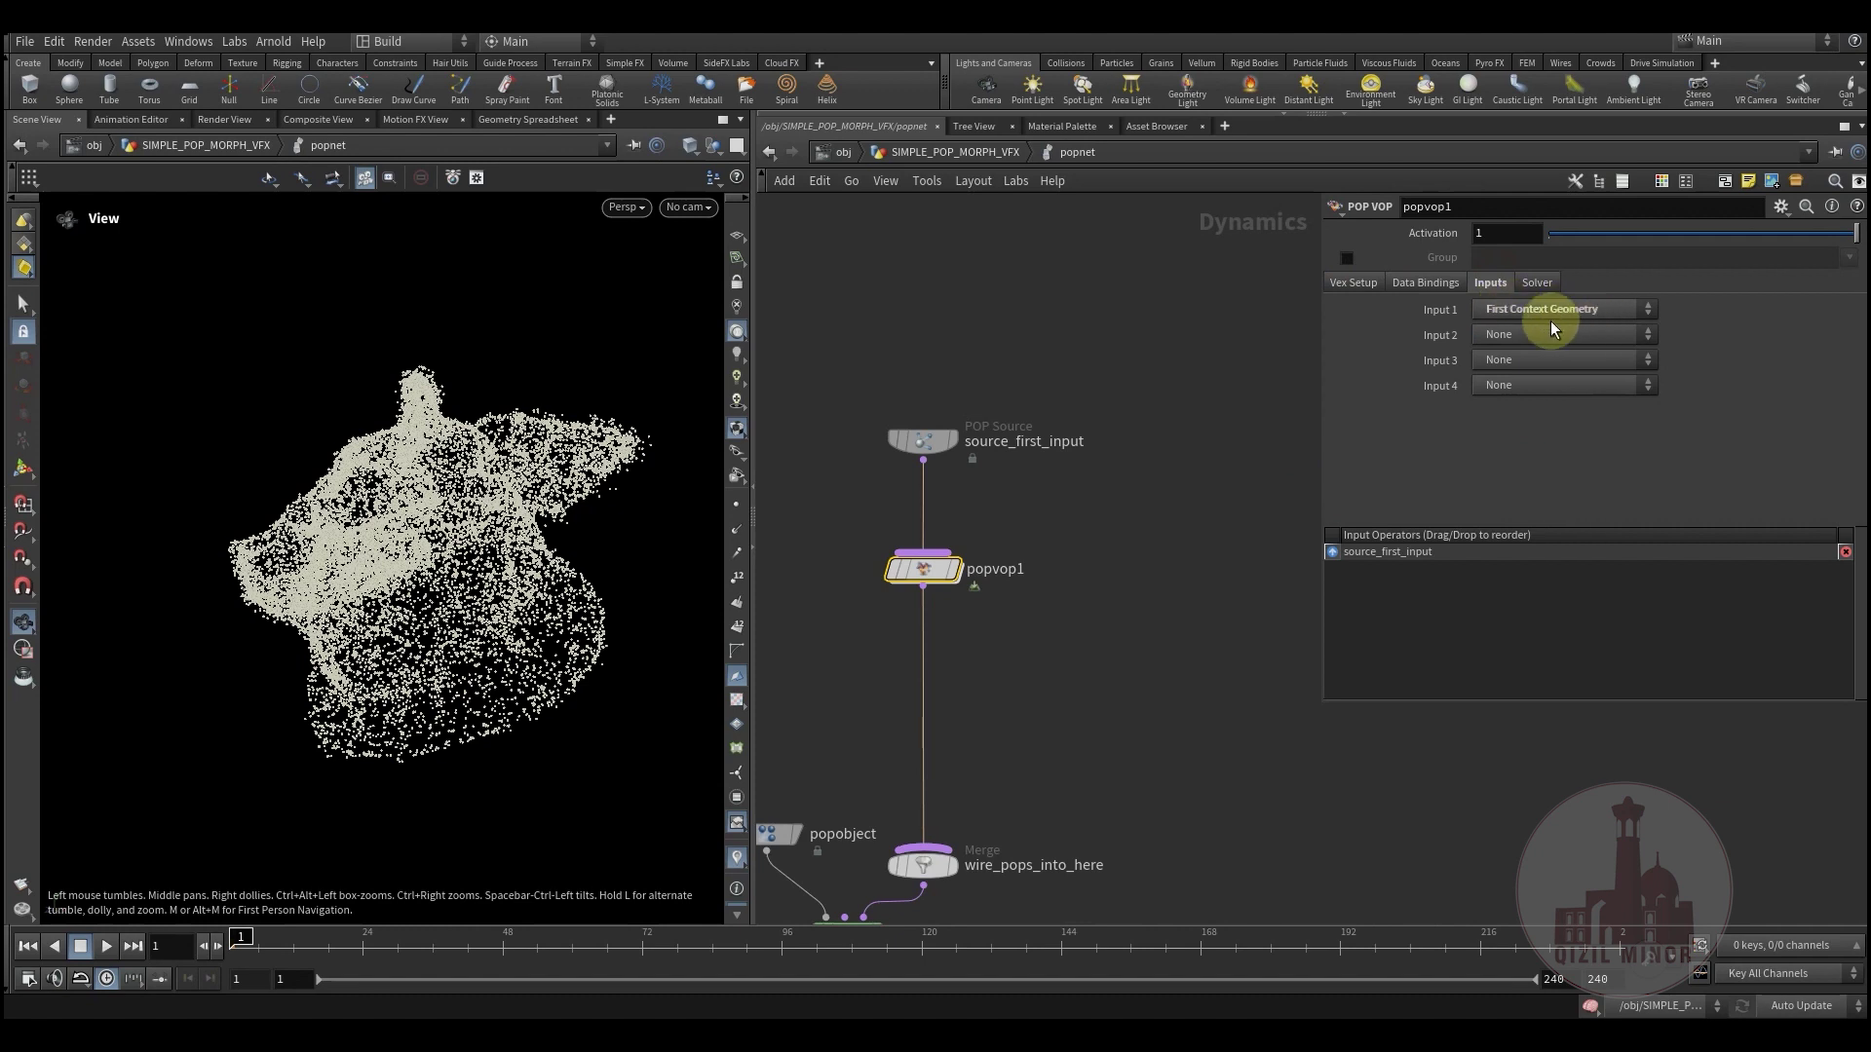
pyautogui.moveTo(997, 643); pyautogui.dragTo(1020, 618, button='middle')
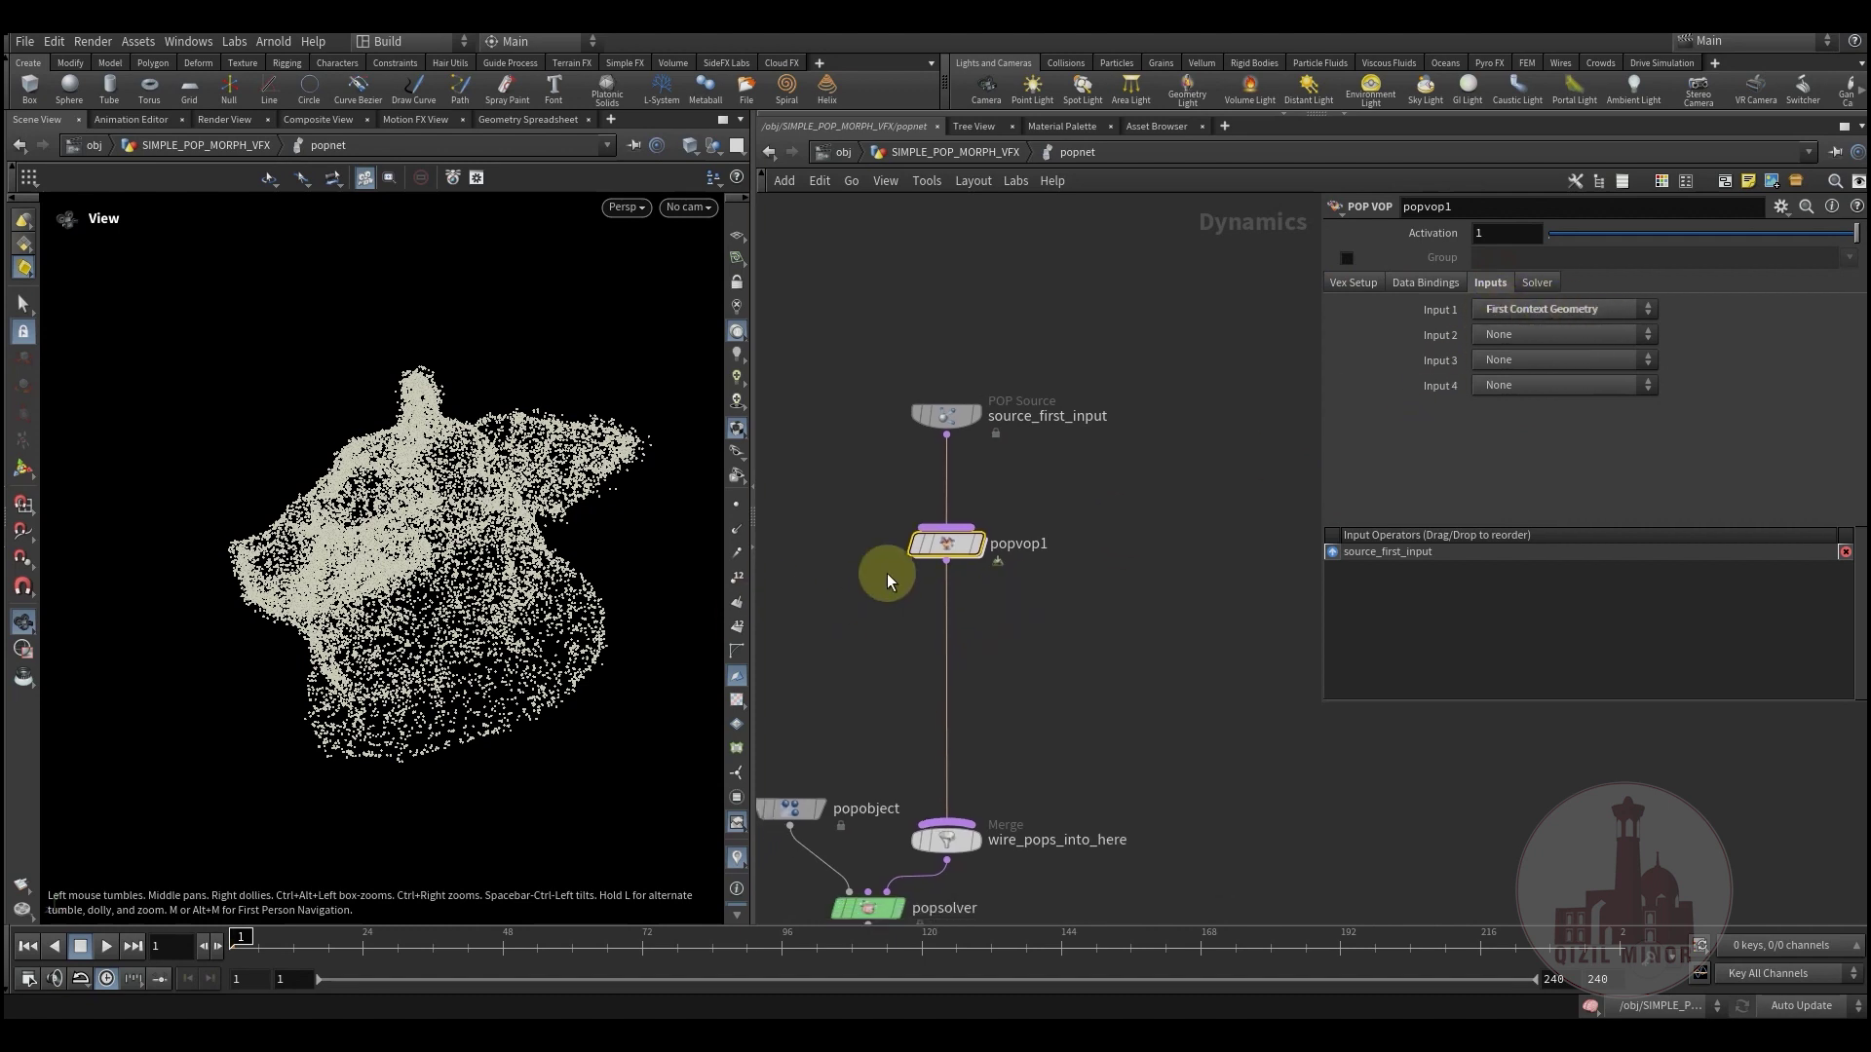
# Step: Review source_first_input's Source and Birth settings and compare them with popvop1's inputs
pyautogui.click(965, 429)
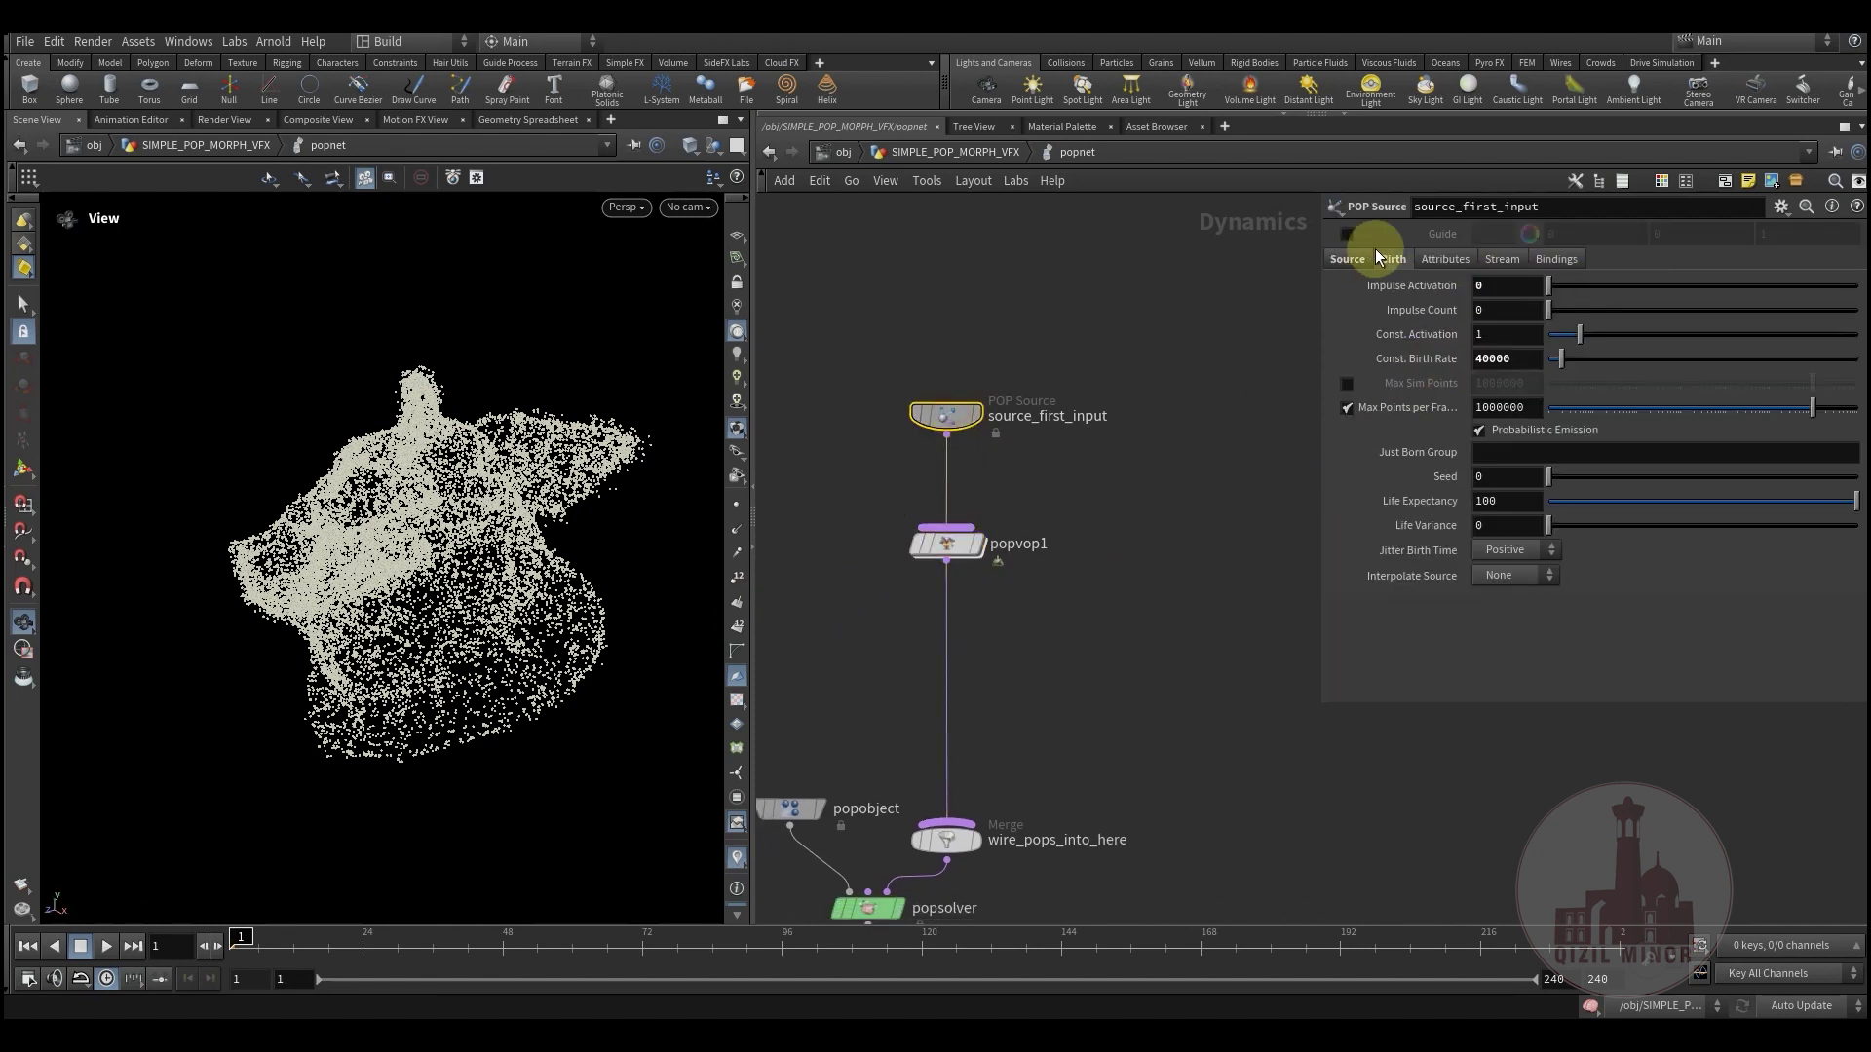
pyautogui.click(1338, 260)
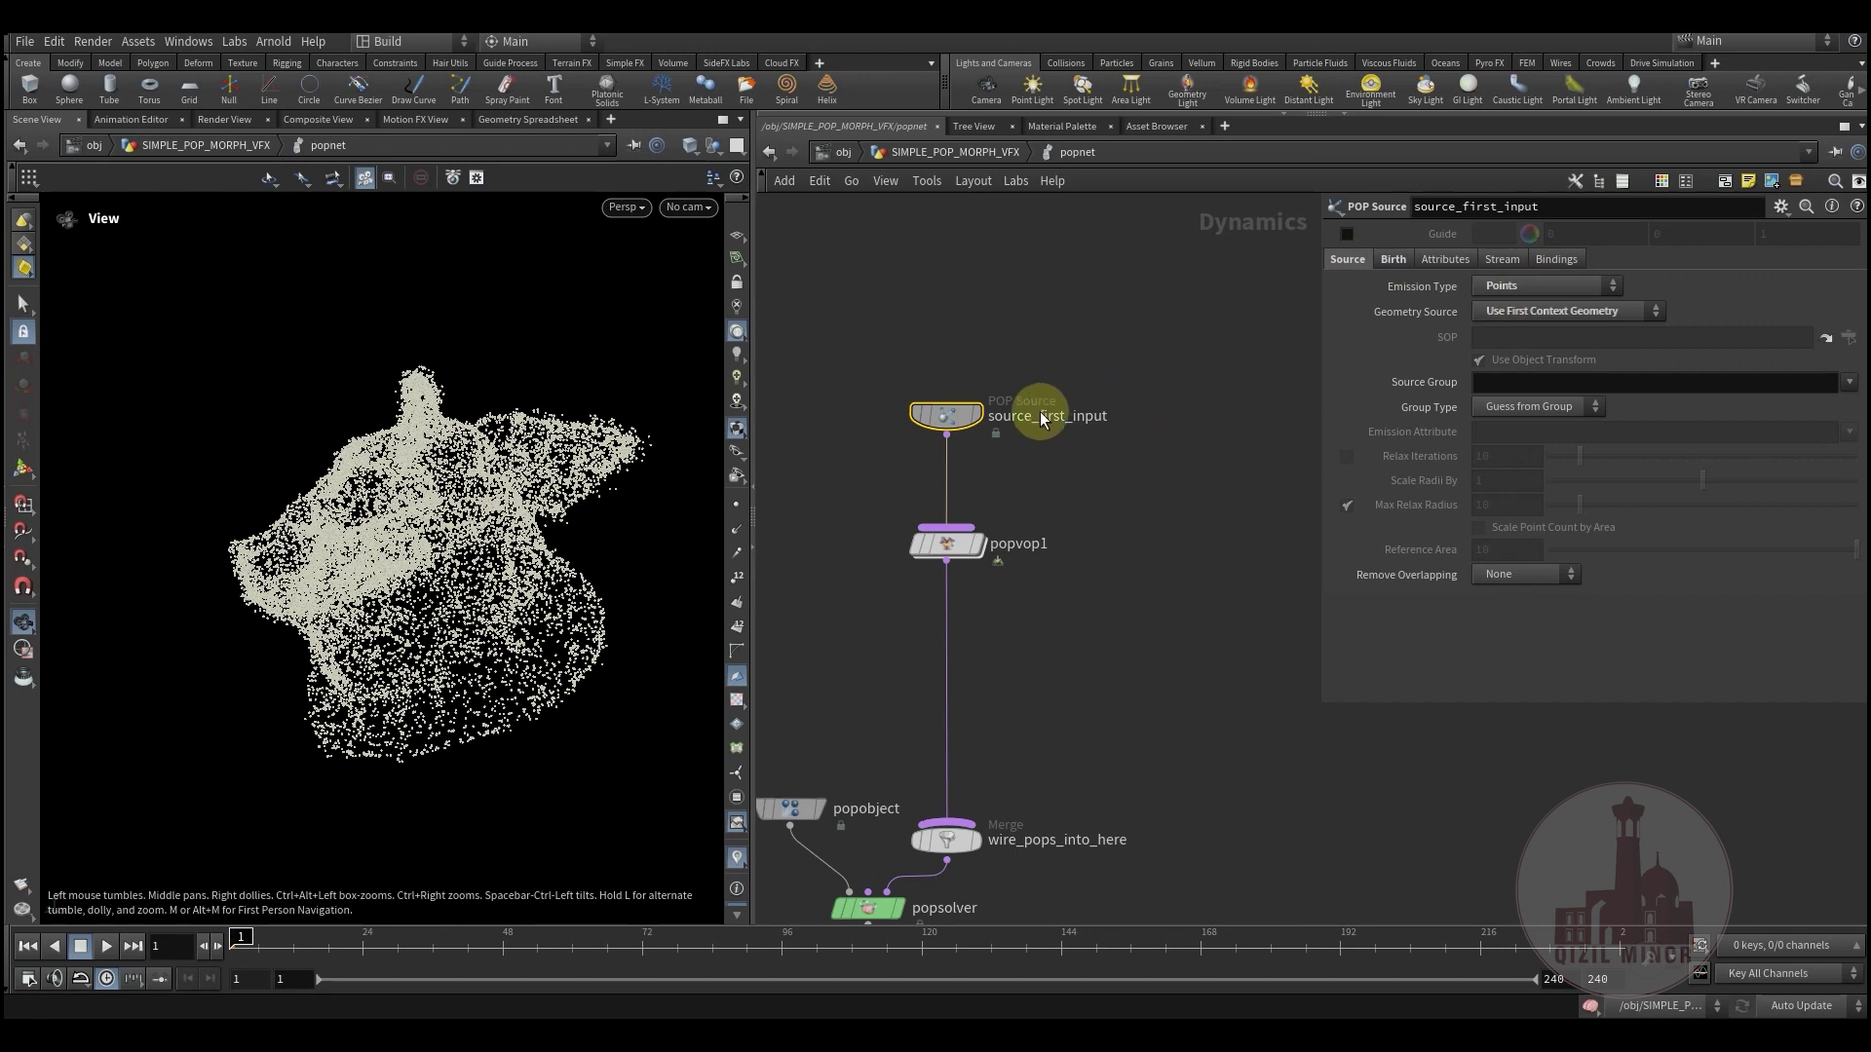
pyautogui.click(1393, 260)
pyautogui.click(950, 546)
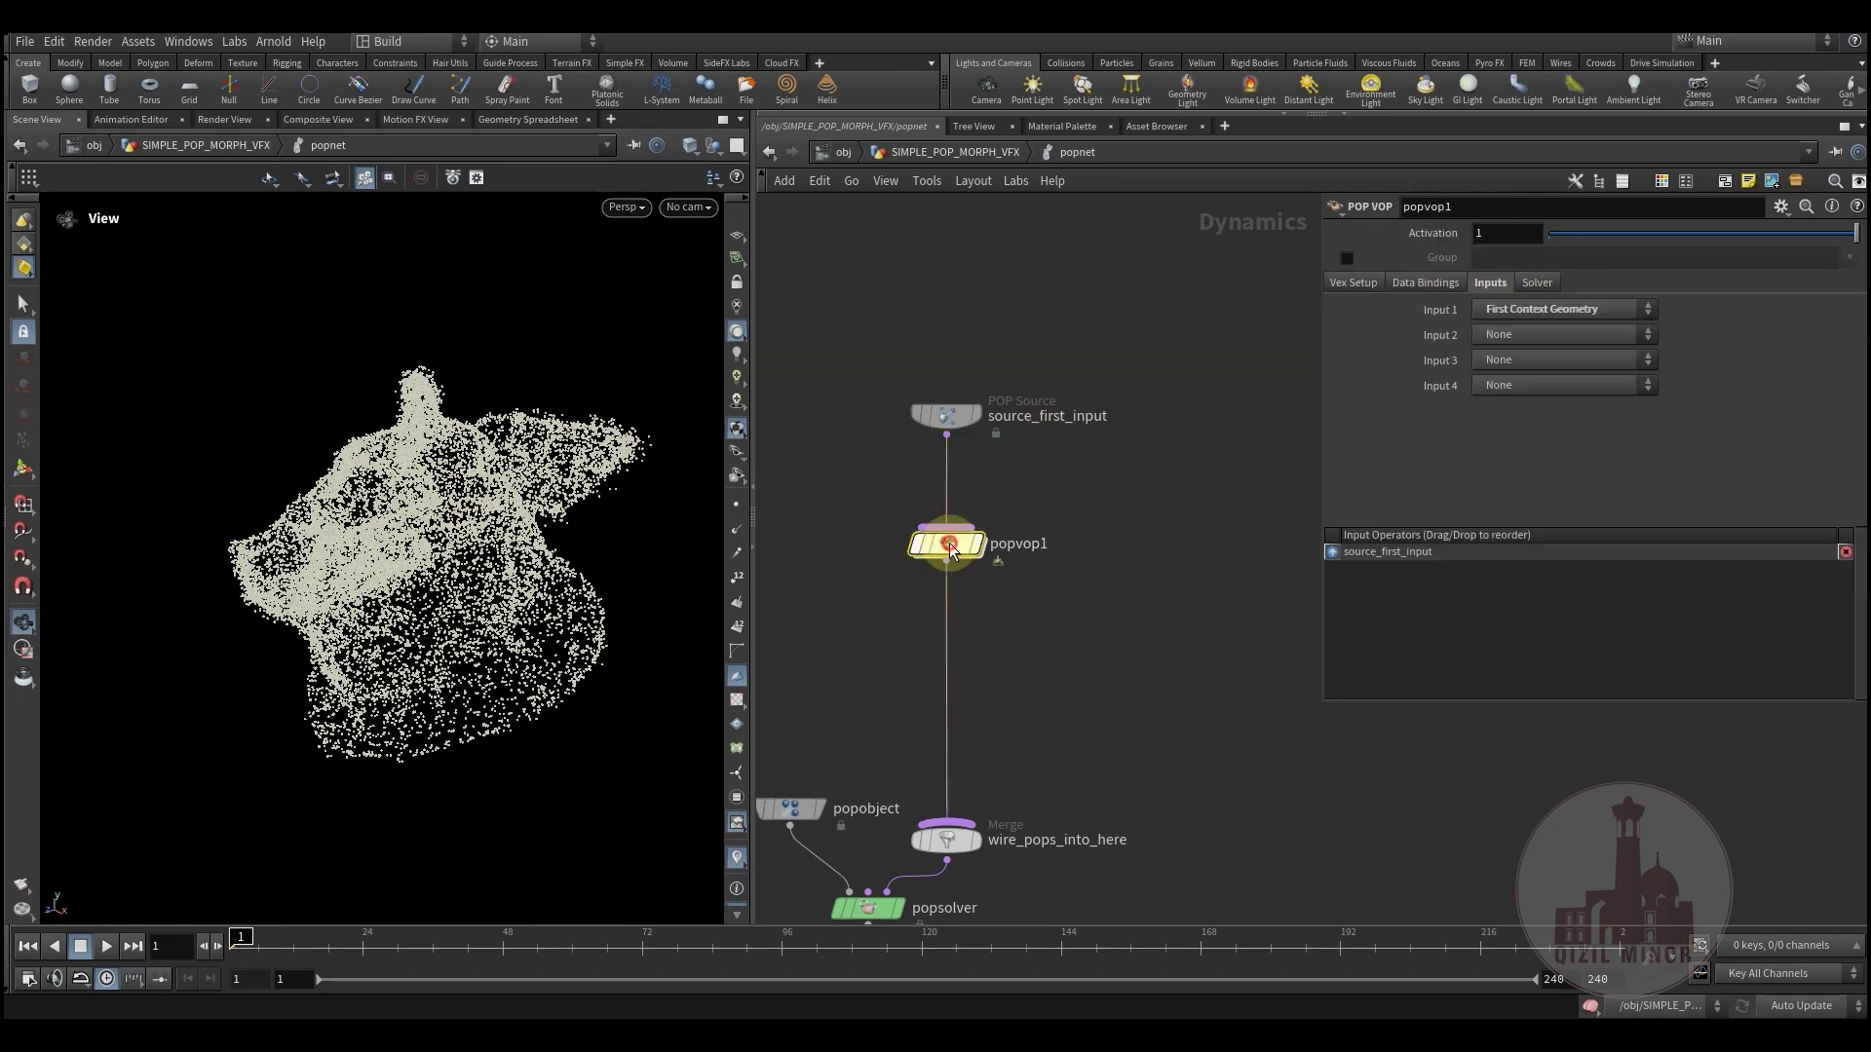
# Step: Review the pcopen1, pcfilter1 and mulconst1 chain inside popvop1 and return to the SIMPLE_POP_MORPH_VFX network
pyautogui.doubleClick(951, 546)
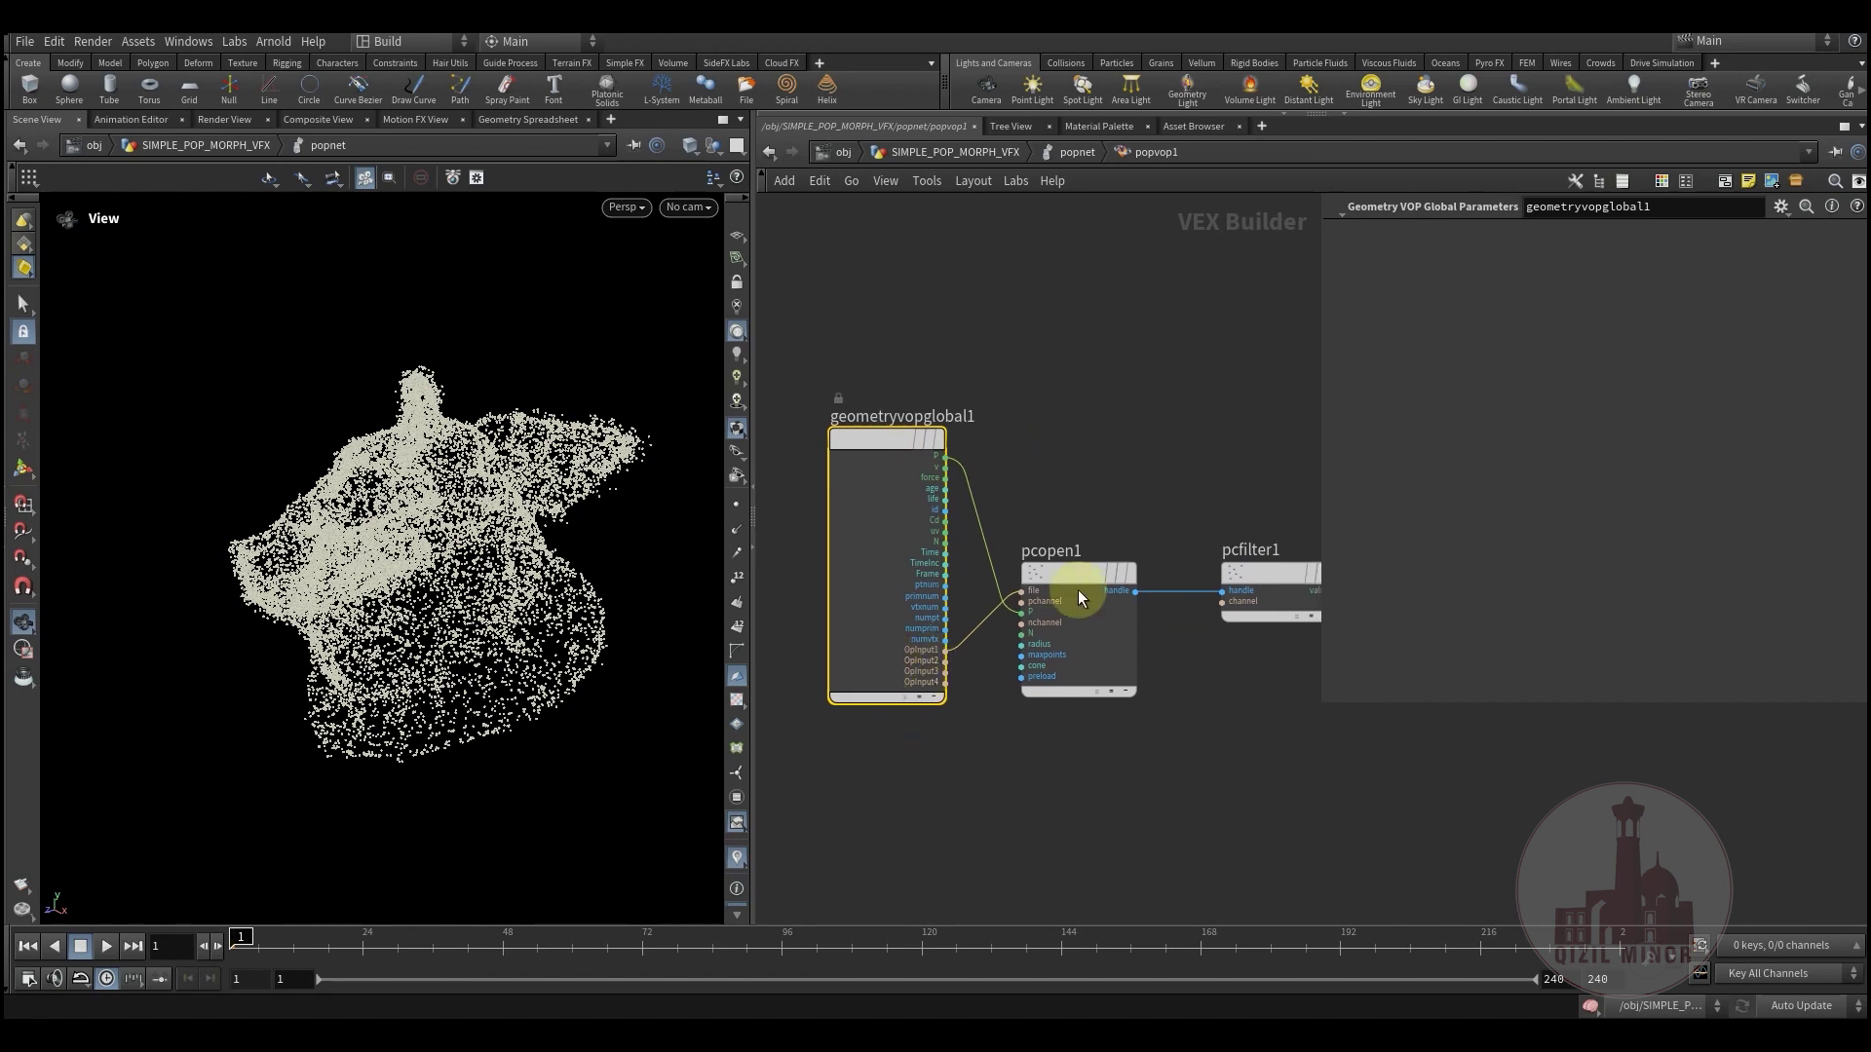
pyautogui.moveTo(1115, 700); pyautogui.dragTo(919, 772, button='middle')
pyautogui.click(1088, 640)
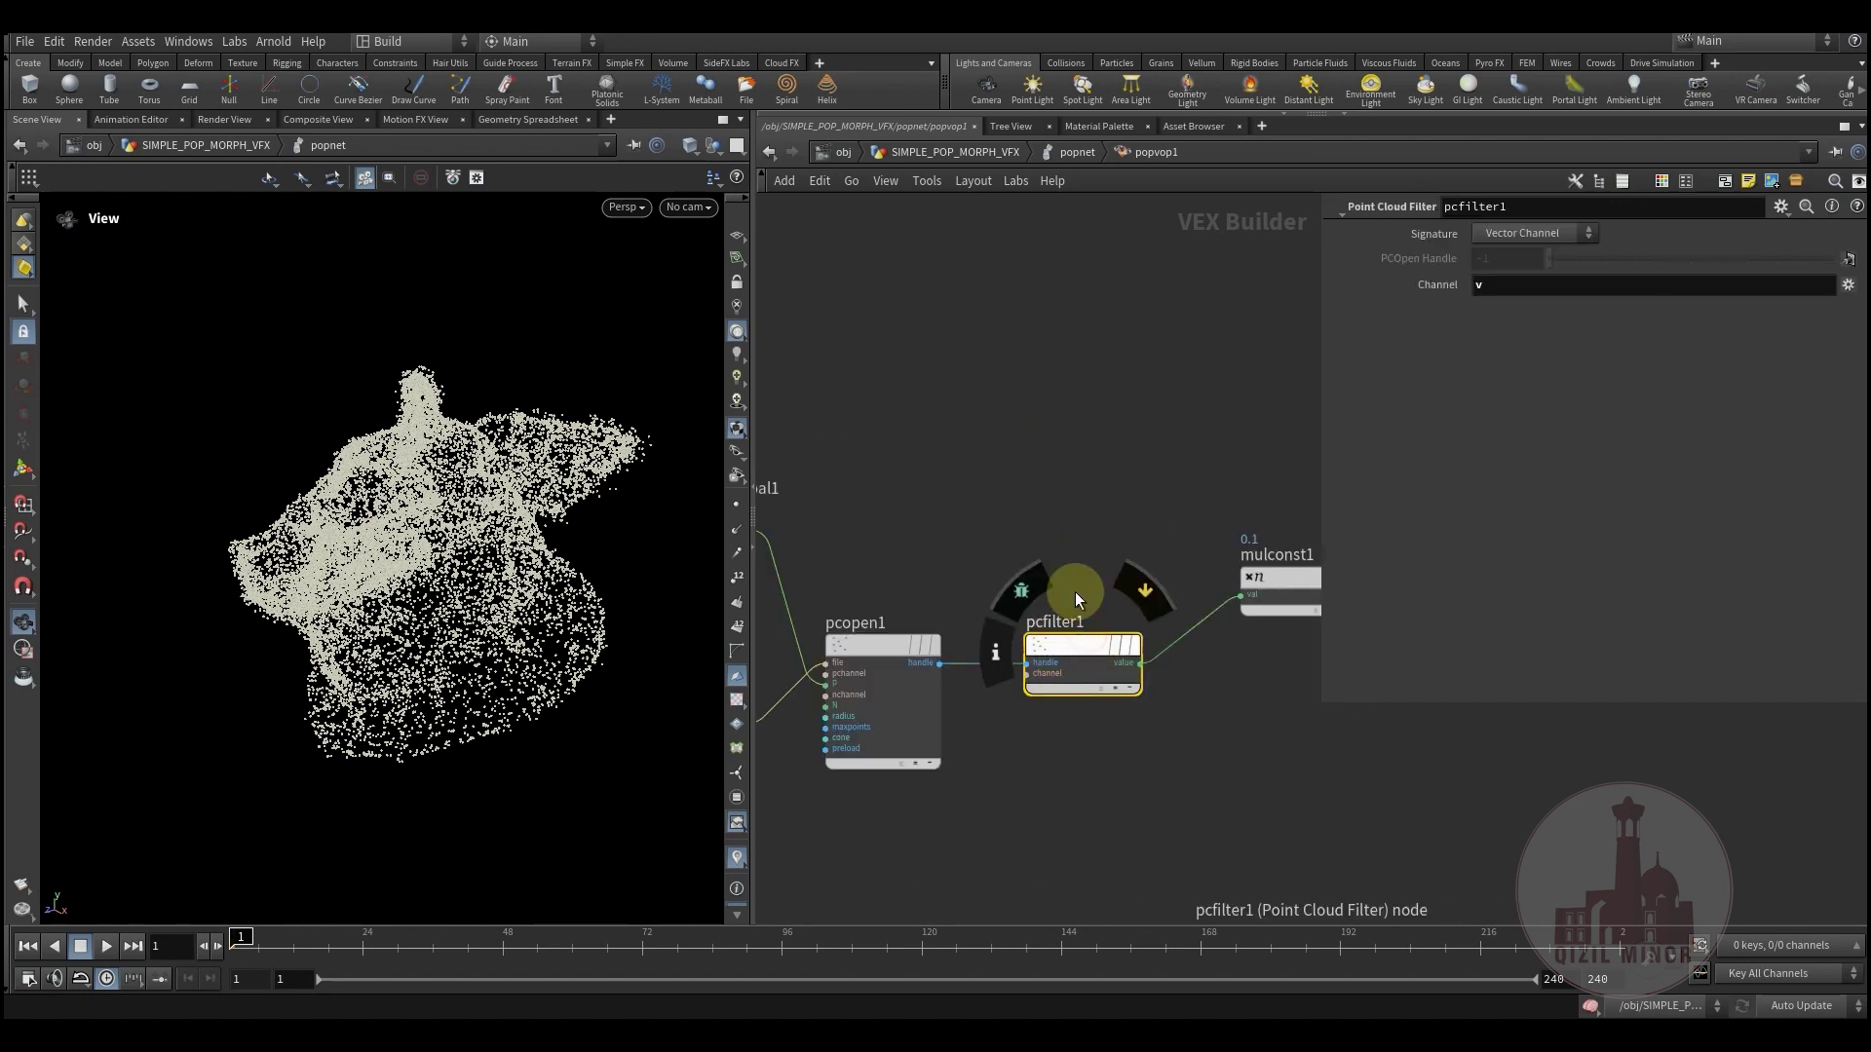
pyautogui.moveTo(970, 544); pyautogui.dragTo(812, 518, button='middle')
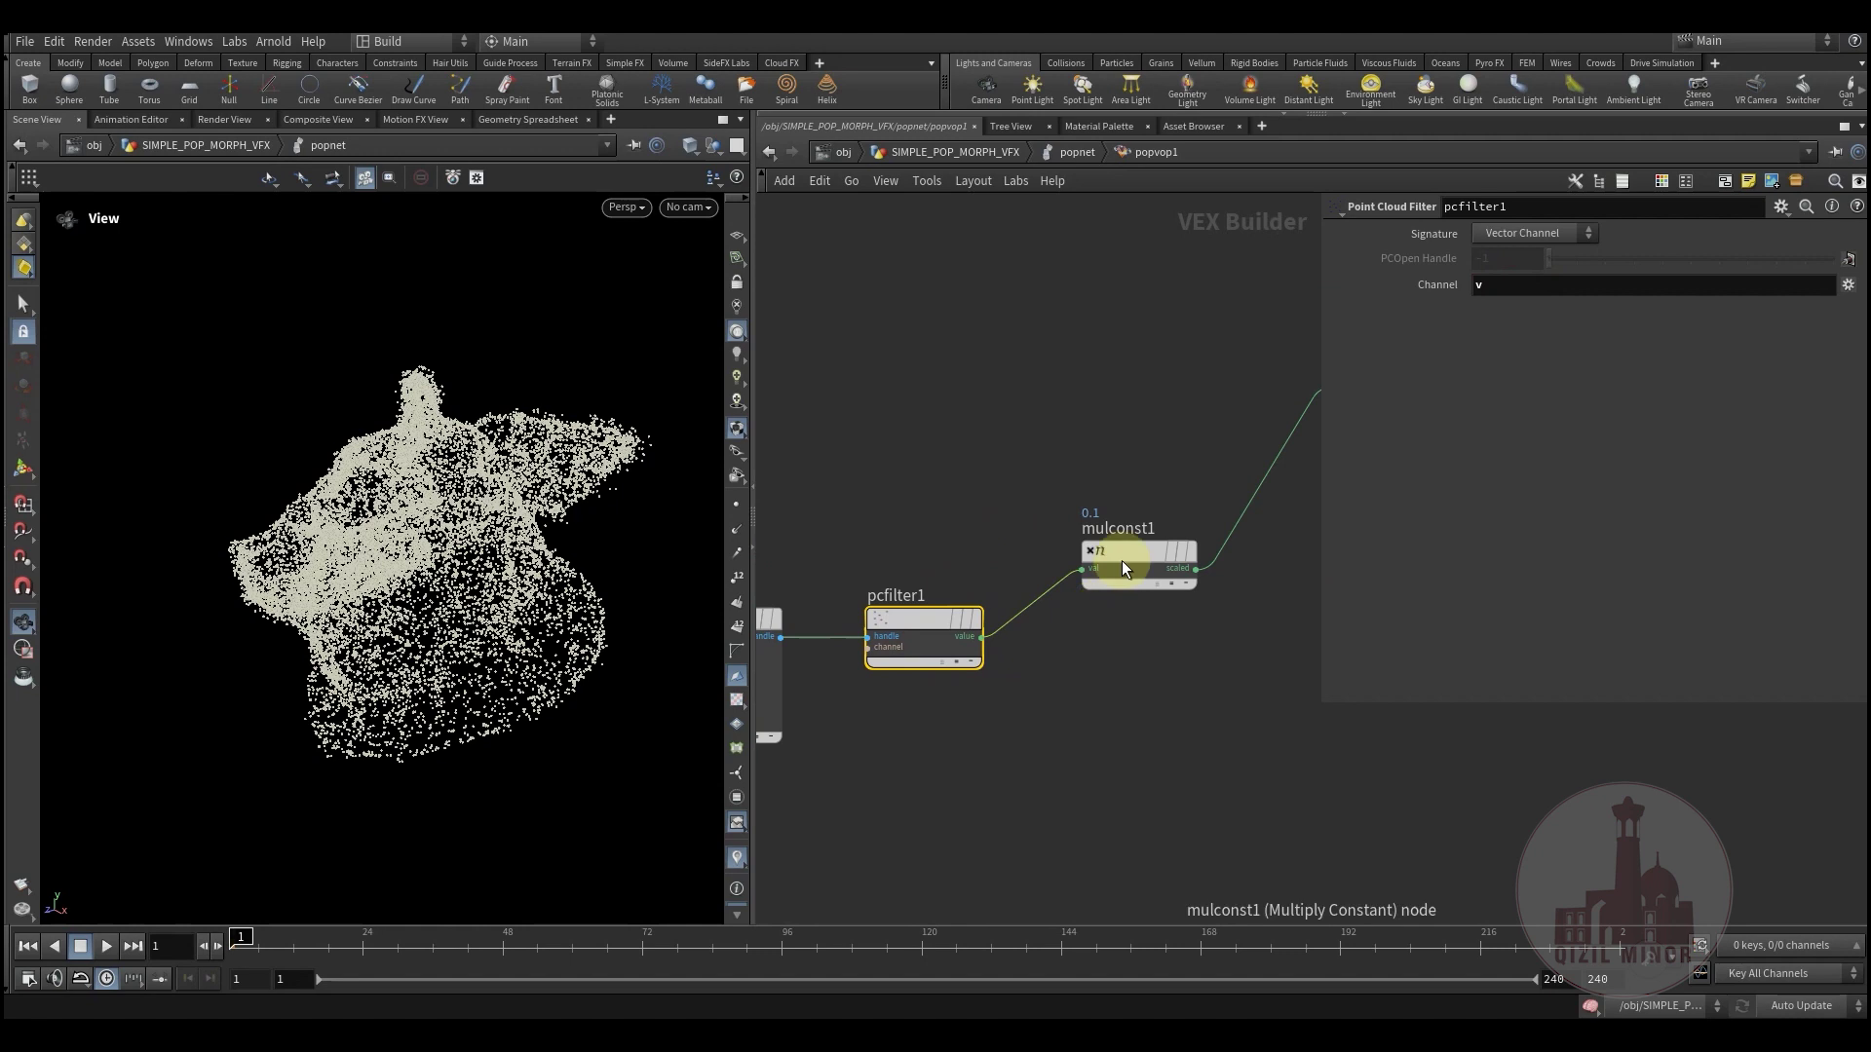
pyautogui.click(1120, 562)
pyautogui.moveTo(1165, 669); pyautogui.dragTo(1031, 754, button='middle')
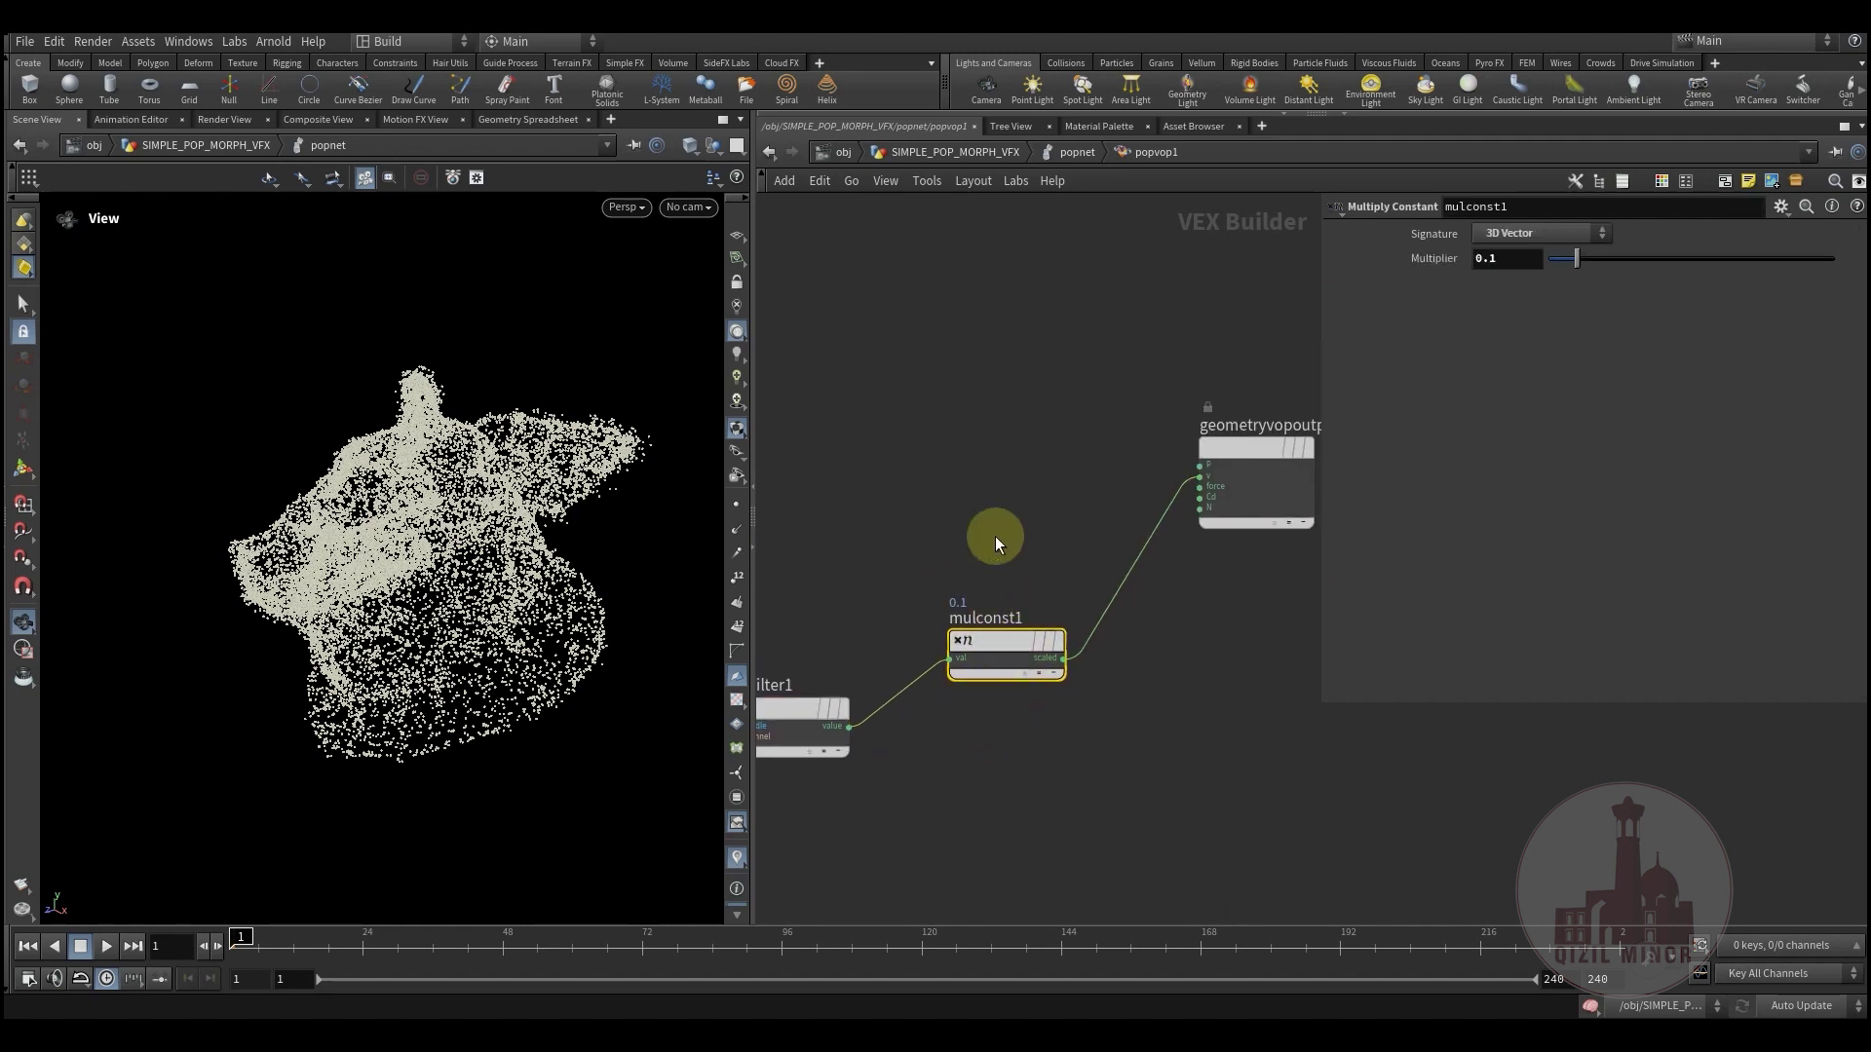
pyautogui.moveTo(986, 455)
pyautogui.mouseDown(button='middle')
pyautogui.moveTo(1114, 457)
pyautogui.moveTo(1169, 414)
pyautogui.mouseUp(button='middle')
pyautogui.moveTo(984, 495); pyautogui.dragTo(1114, 494, button='middle')
pyautogui.scroll(-1, 990, 539)
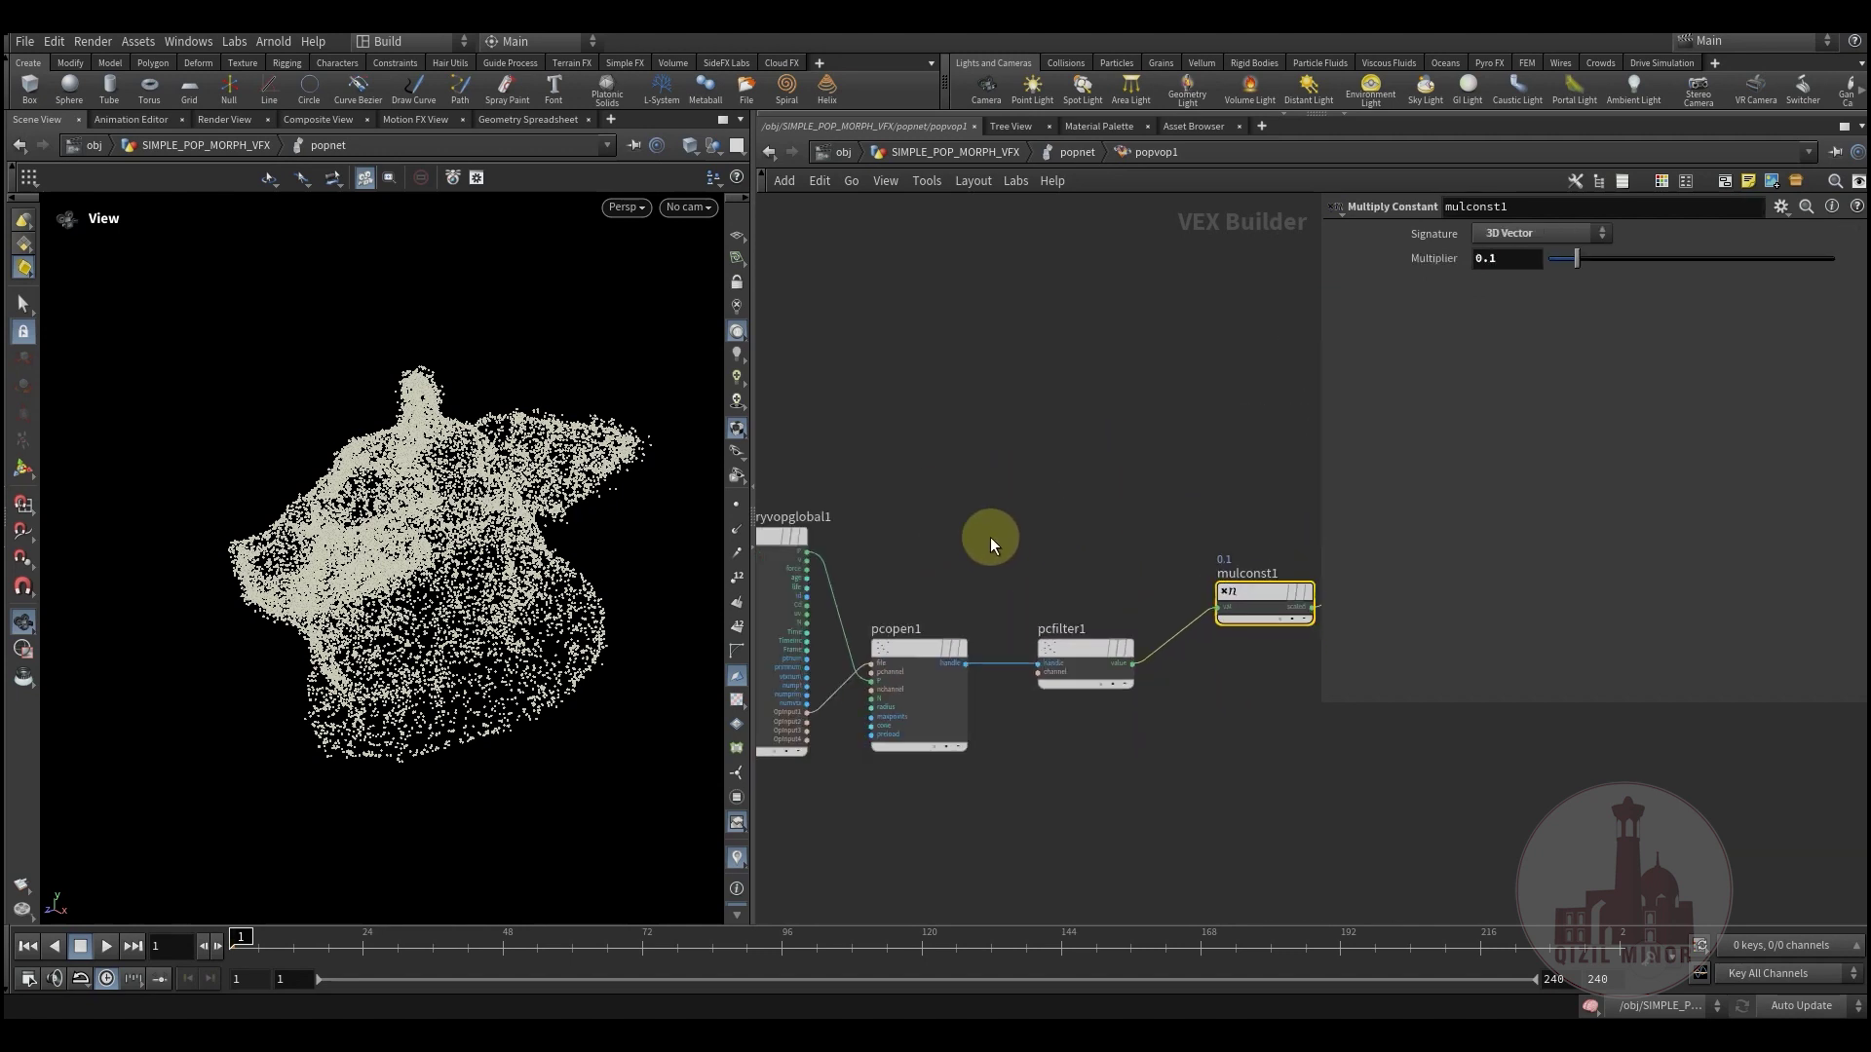
pyautogui.moveTo(861, 644); pyautogui.dragTo(928, 601, button='middle')
pyautogui.moveTo(1056, 495); pyautogui.dragTo(955, 580, button='middle')
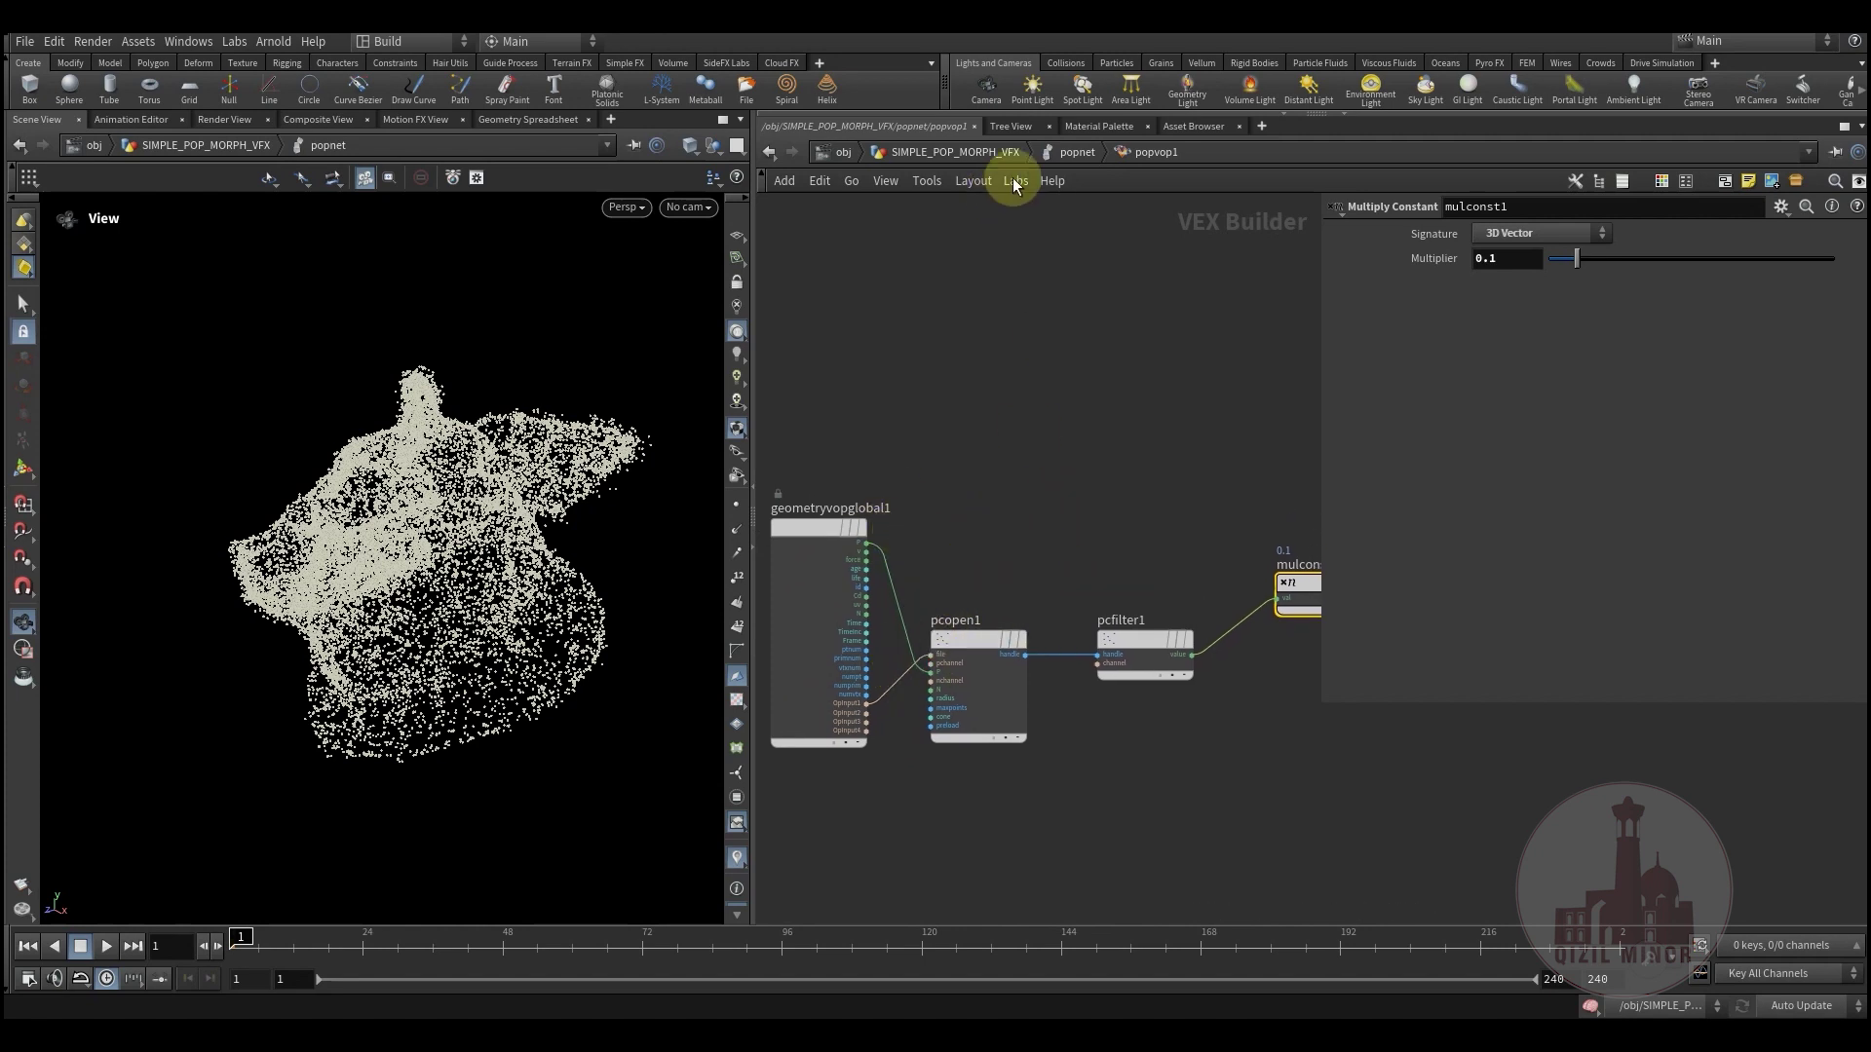
pyautogui.click(1072, 152)
pyautogui.click(950, 152)
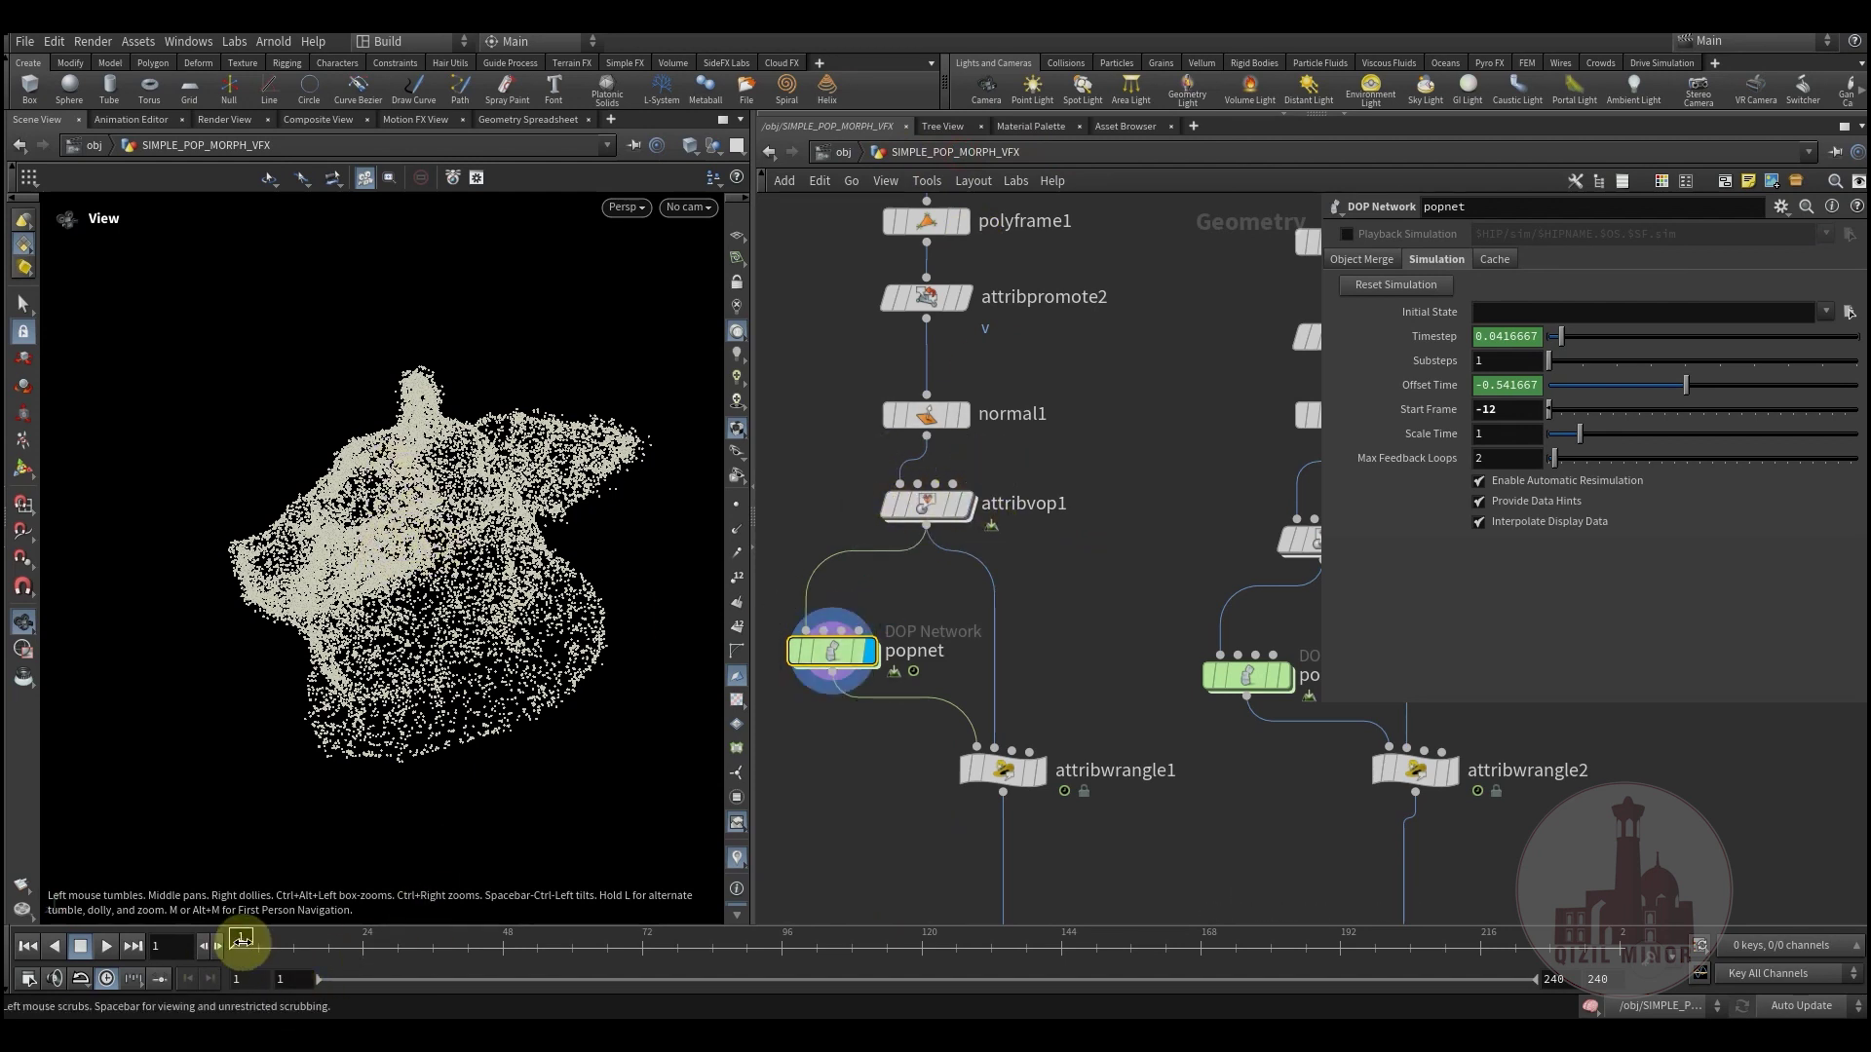
# Step: Reopen popnet, run the particle simulation from frame 1 to frame 82, and inspect the clumping points up close
pyautogui.moveTo(244, 942)
pyautogui.mouseDown()
pyautogui.moveTo(562, 952)
pyautogui.moveTo(234, 947)
pyautogui.mouseUp()
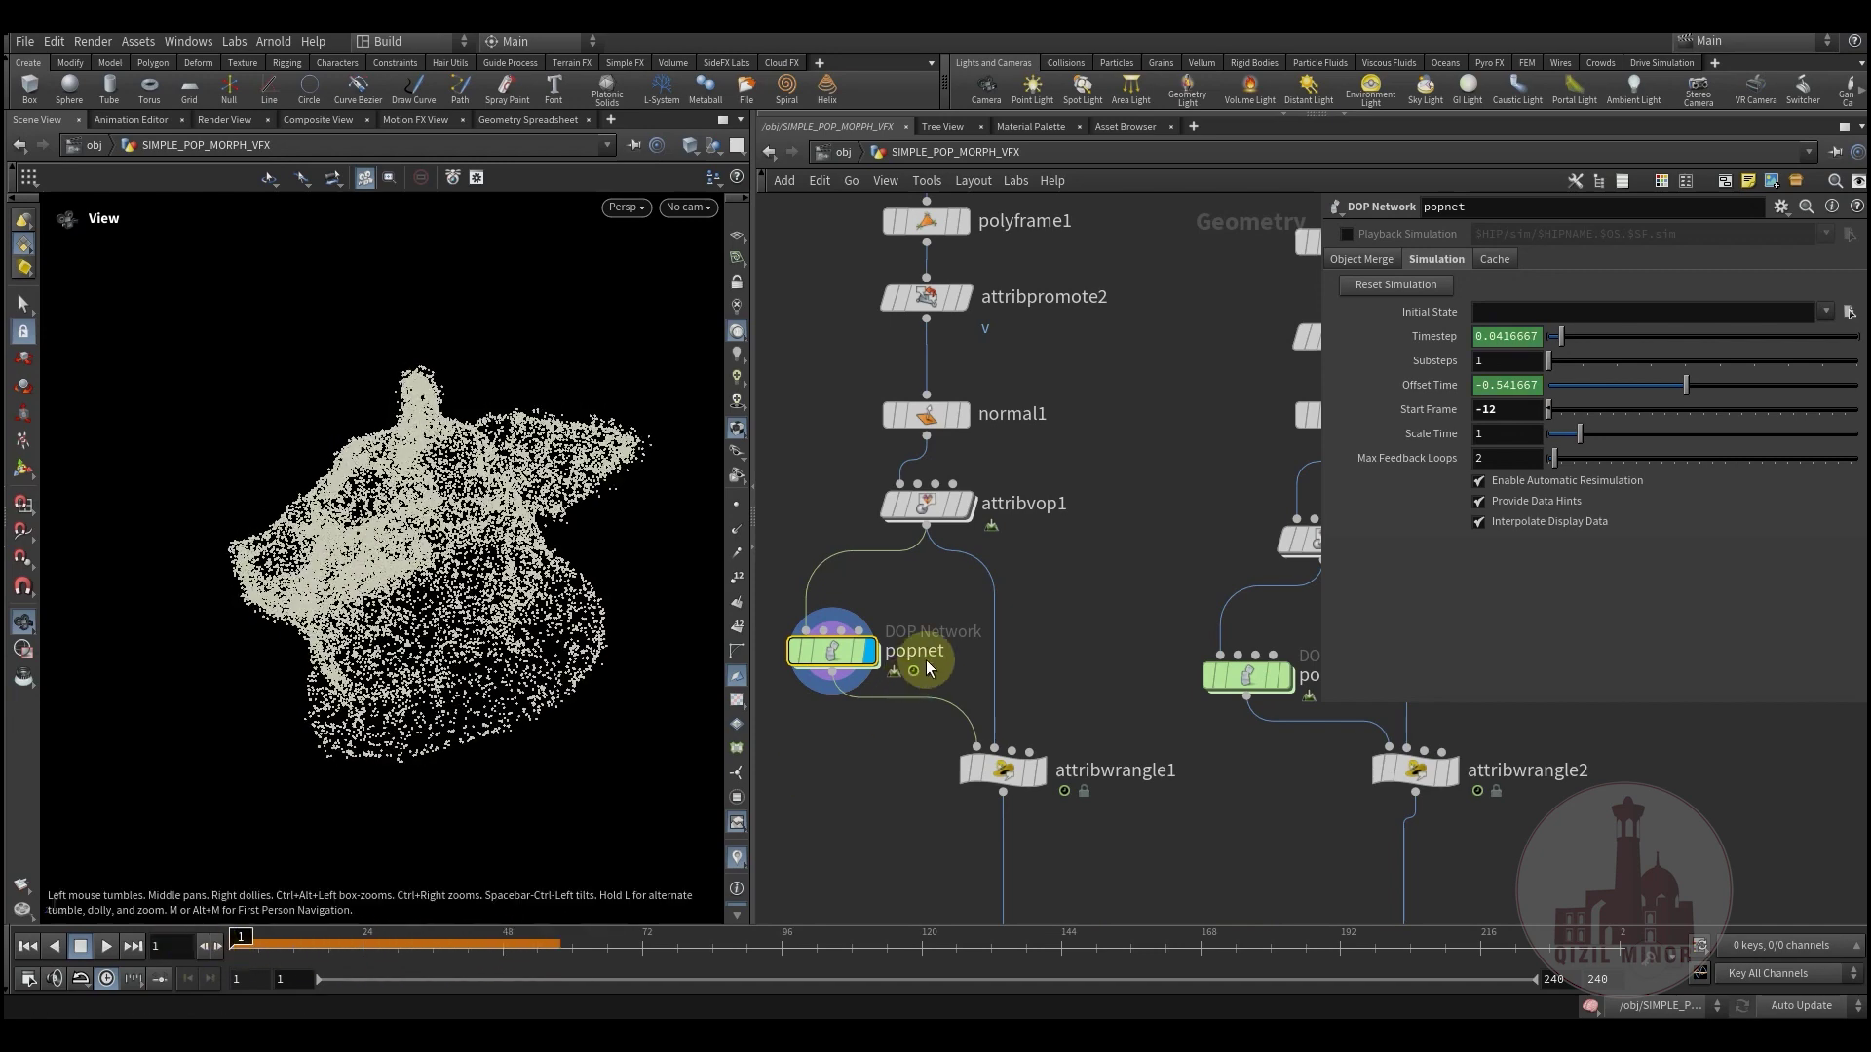
pyautogui.doubleClick(827, 651)
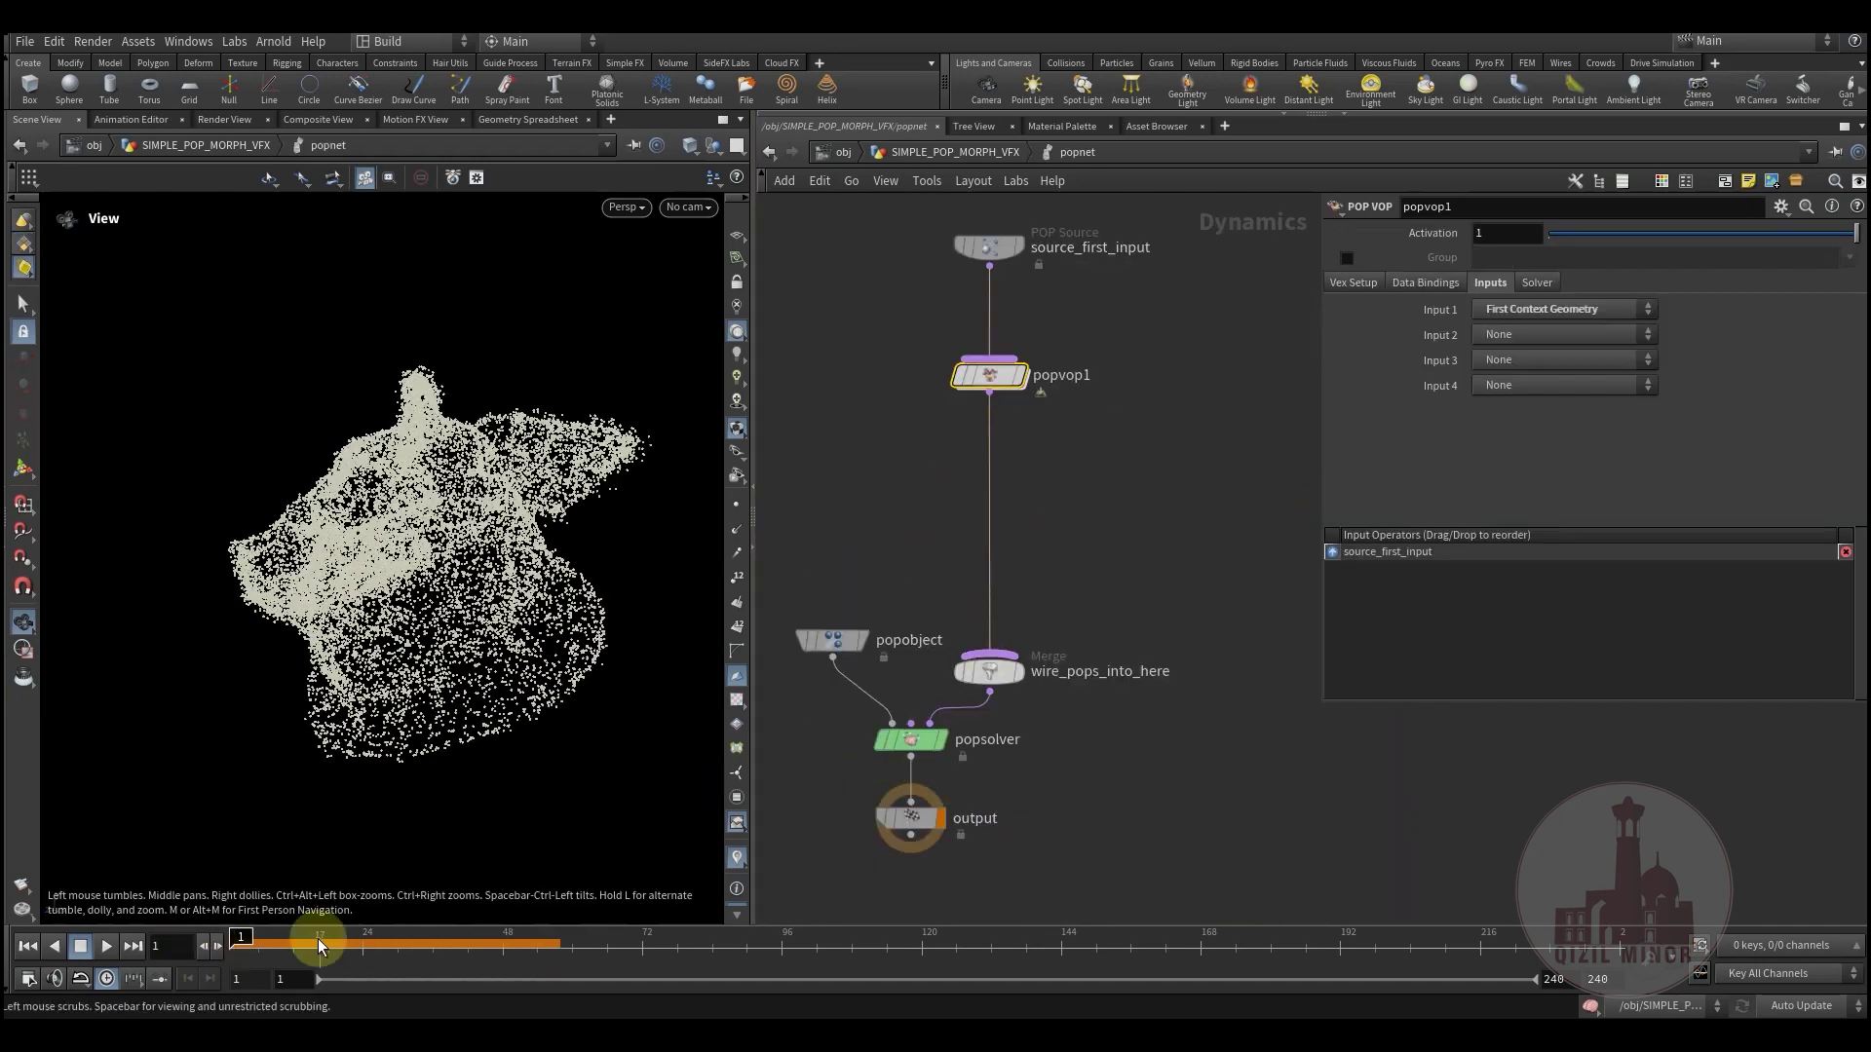
pyautogui.moveTo(318, 943); pyautogui.dragTo(673, 963)
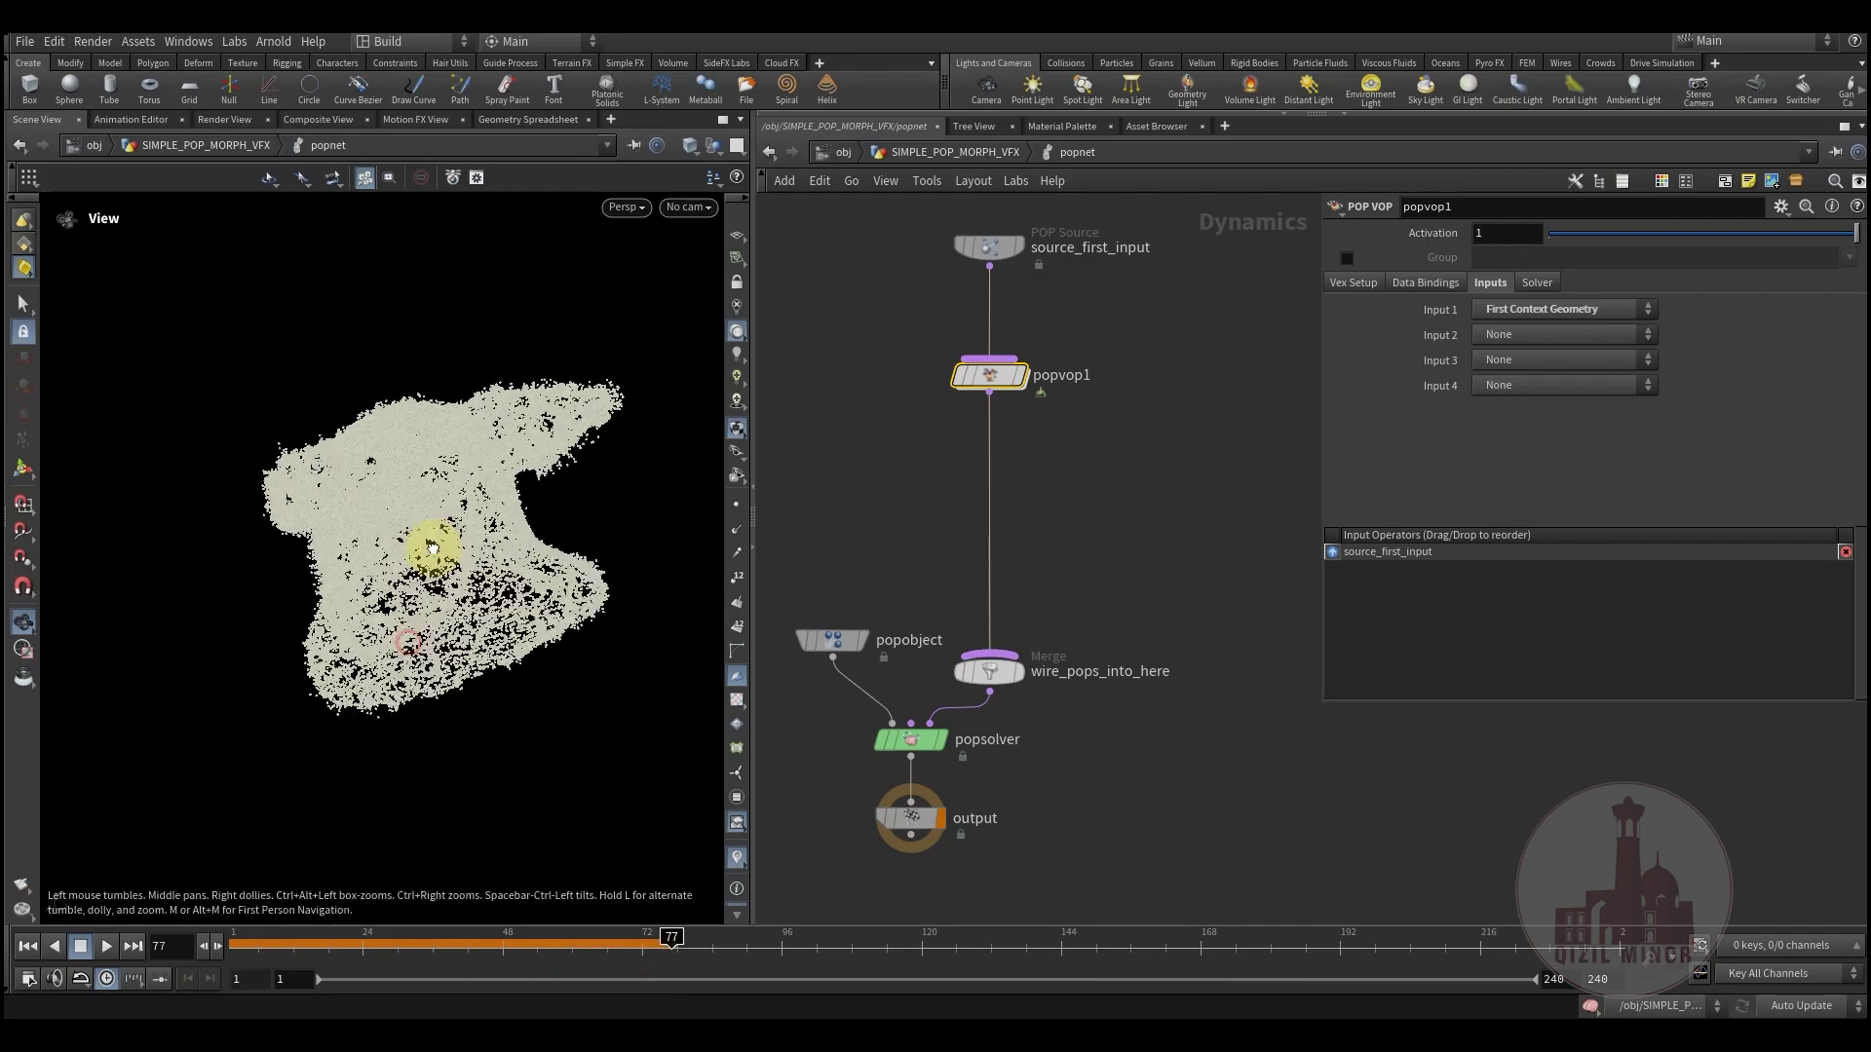
pyautogui.moveTo(353, 629); pyautogui.dragTo(530, 647, button='right')
pyautogui.moveTo(530, 647); pyautogui.dragTo(509, 848)
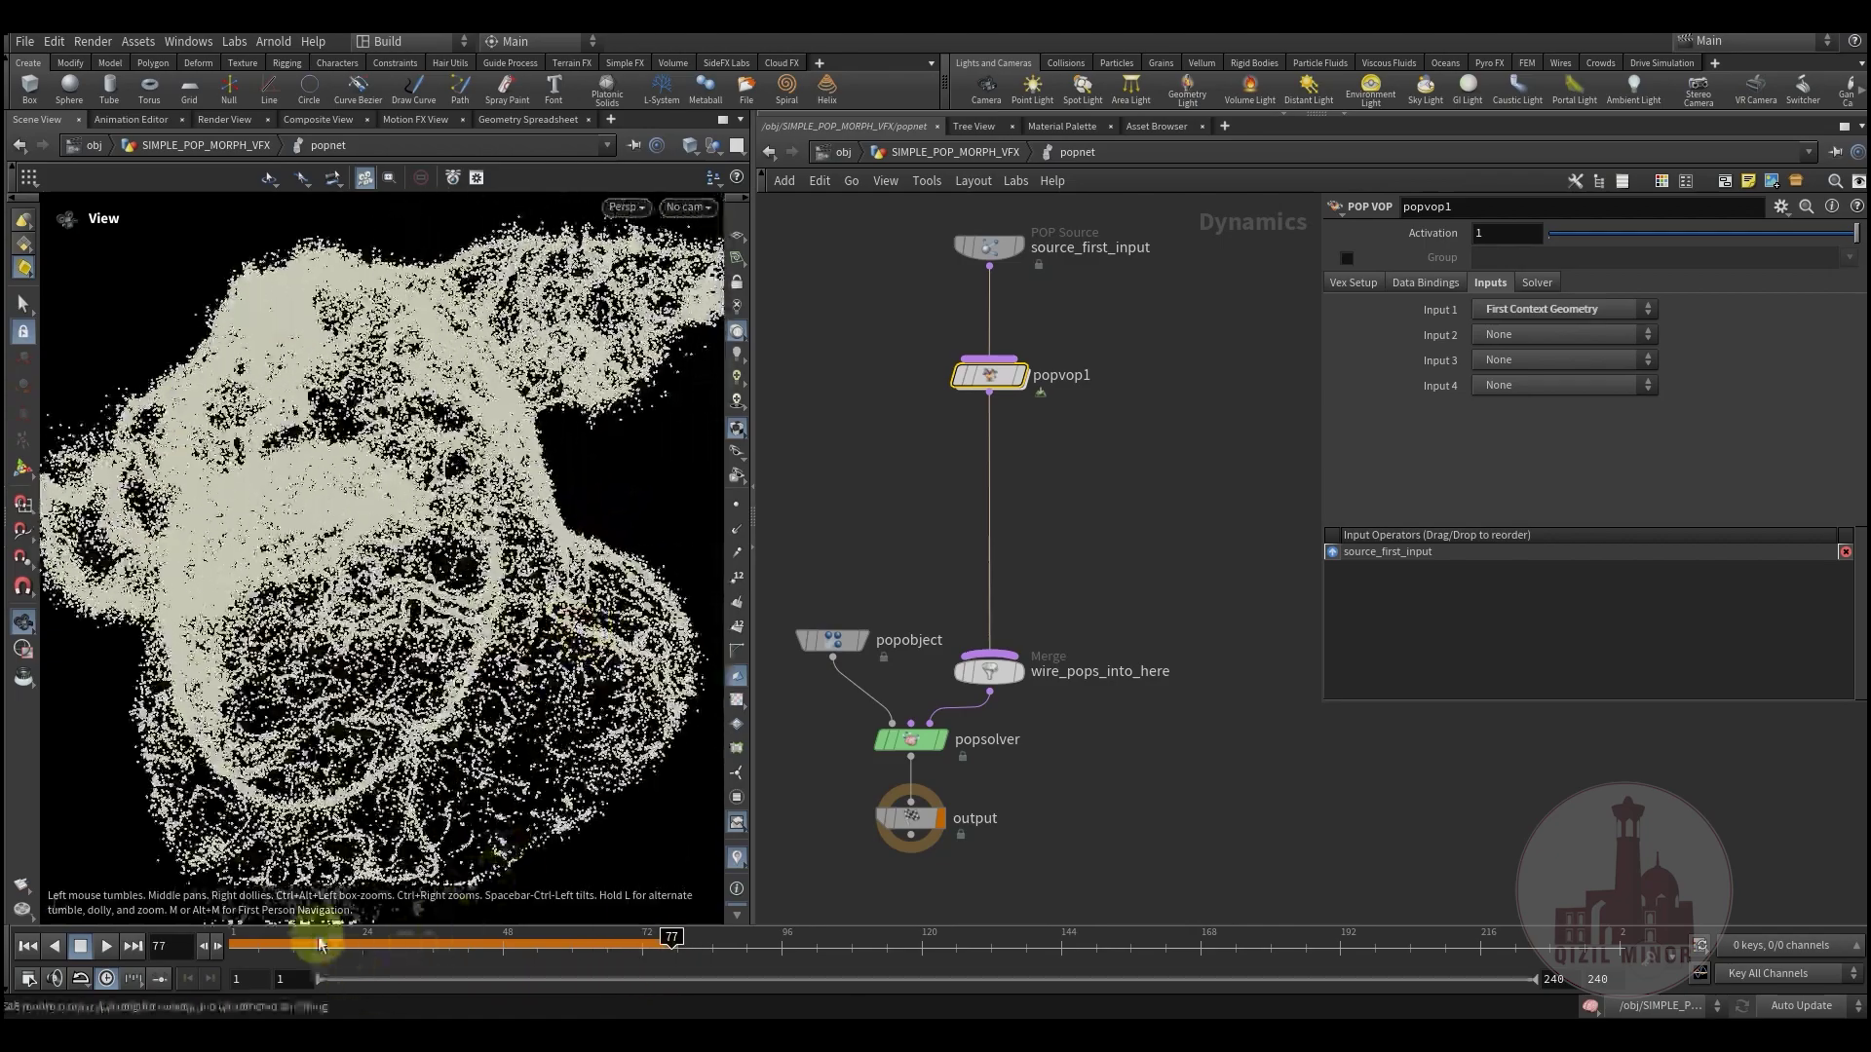
pyautogui.moveTo(322, 944); pyautogui.dragTo(699, 943)
pyautogui.moveTo(509, 656); pyautogui.dragTo(439, 651)
# Step: Relate popvop1 to the simulated points seen from another angle, and return to the SIMPLE_POP_MORPH_VFX network
pyautogui.click(1014, 387)
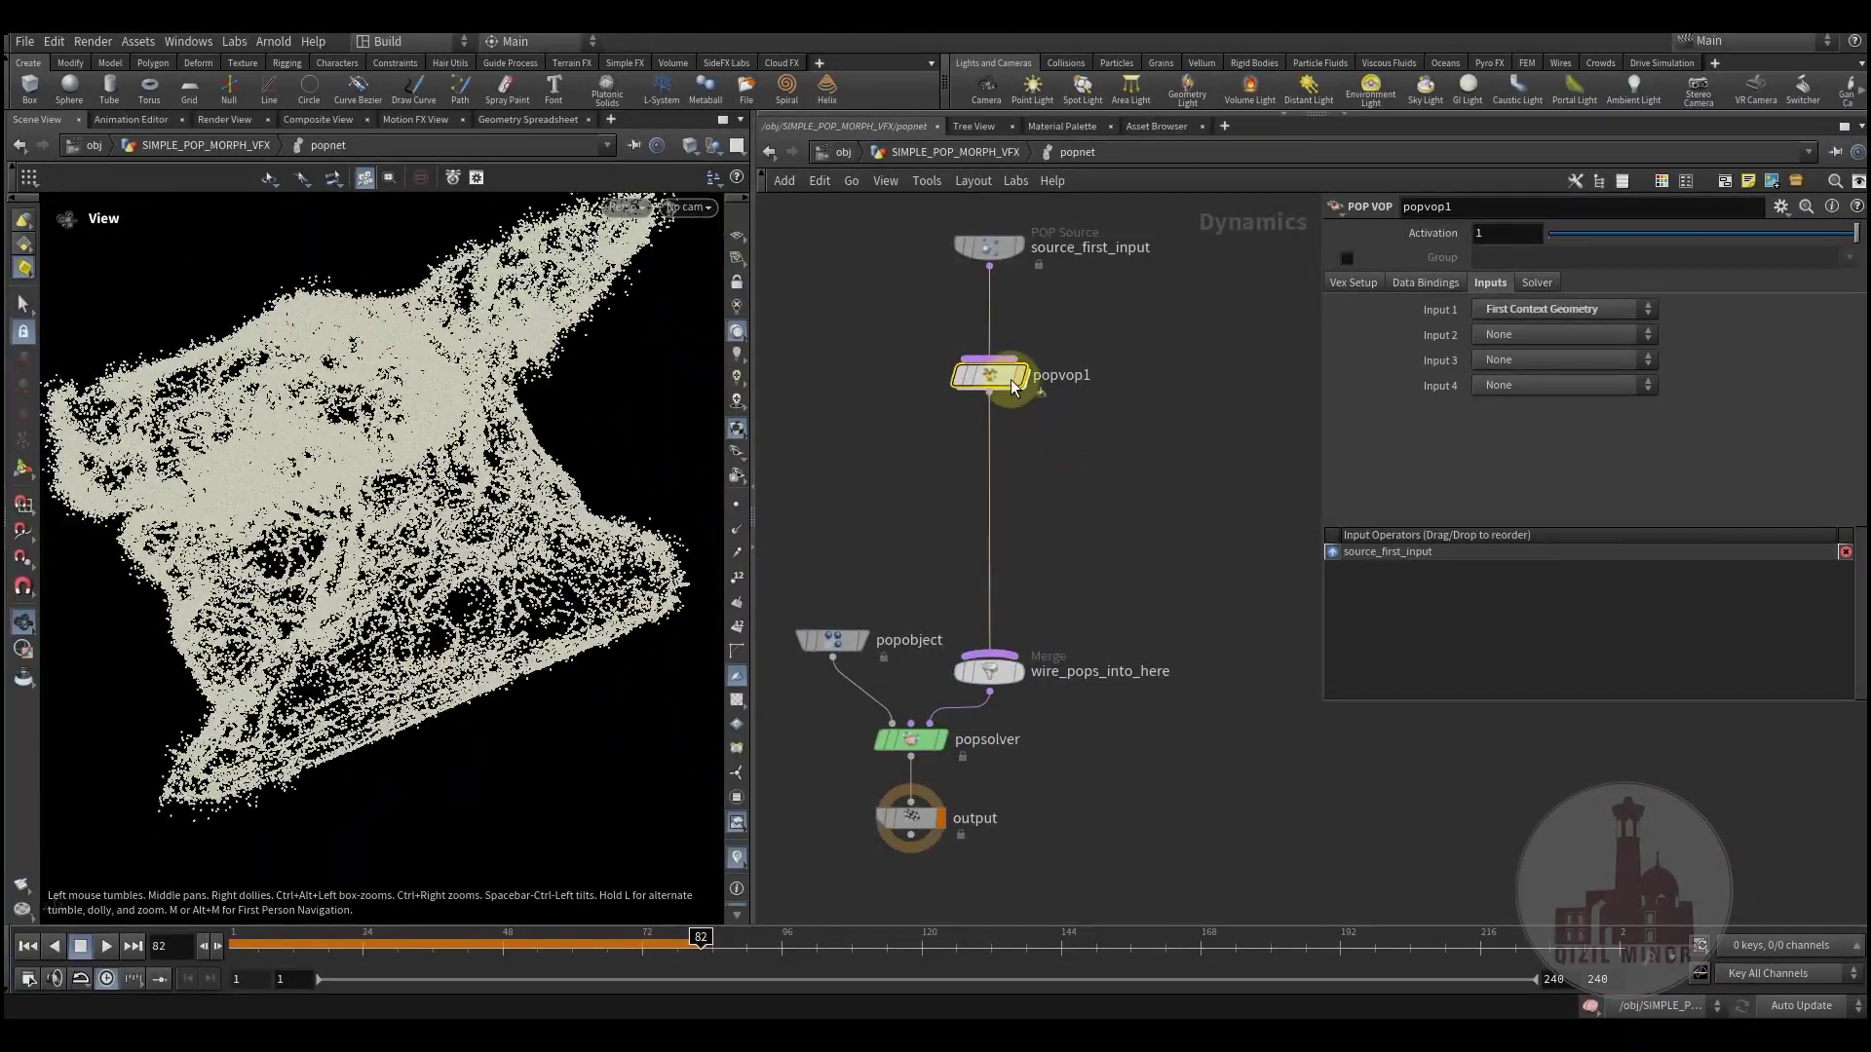
pyautogui.moveTo(1112, 615); pyautogui.dragTo(1076, 769, button='middle')
pyautogui.moveTo(293, 492); pyautogui.dragTo(417, 437)
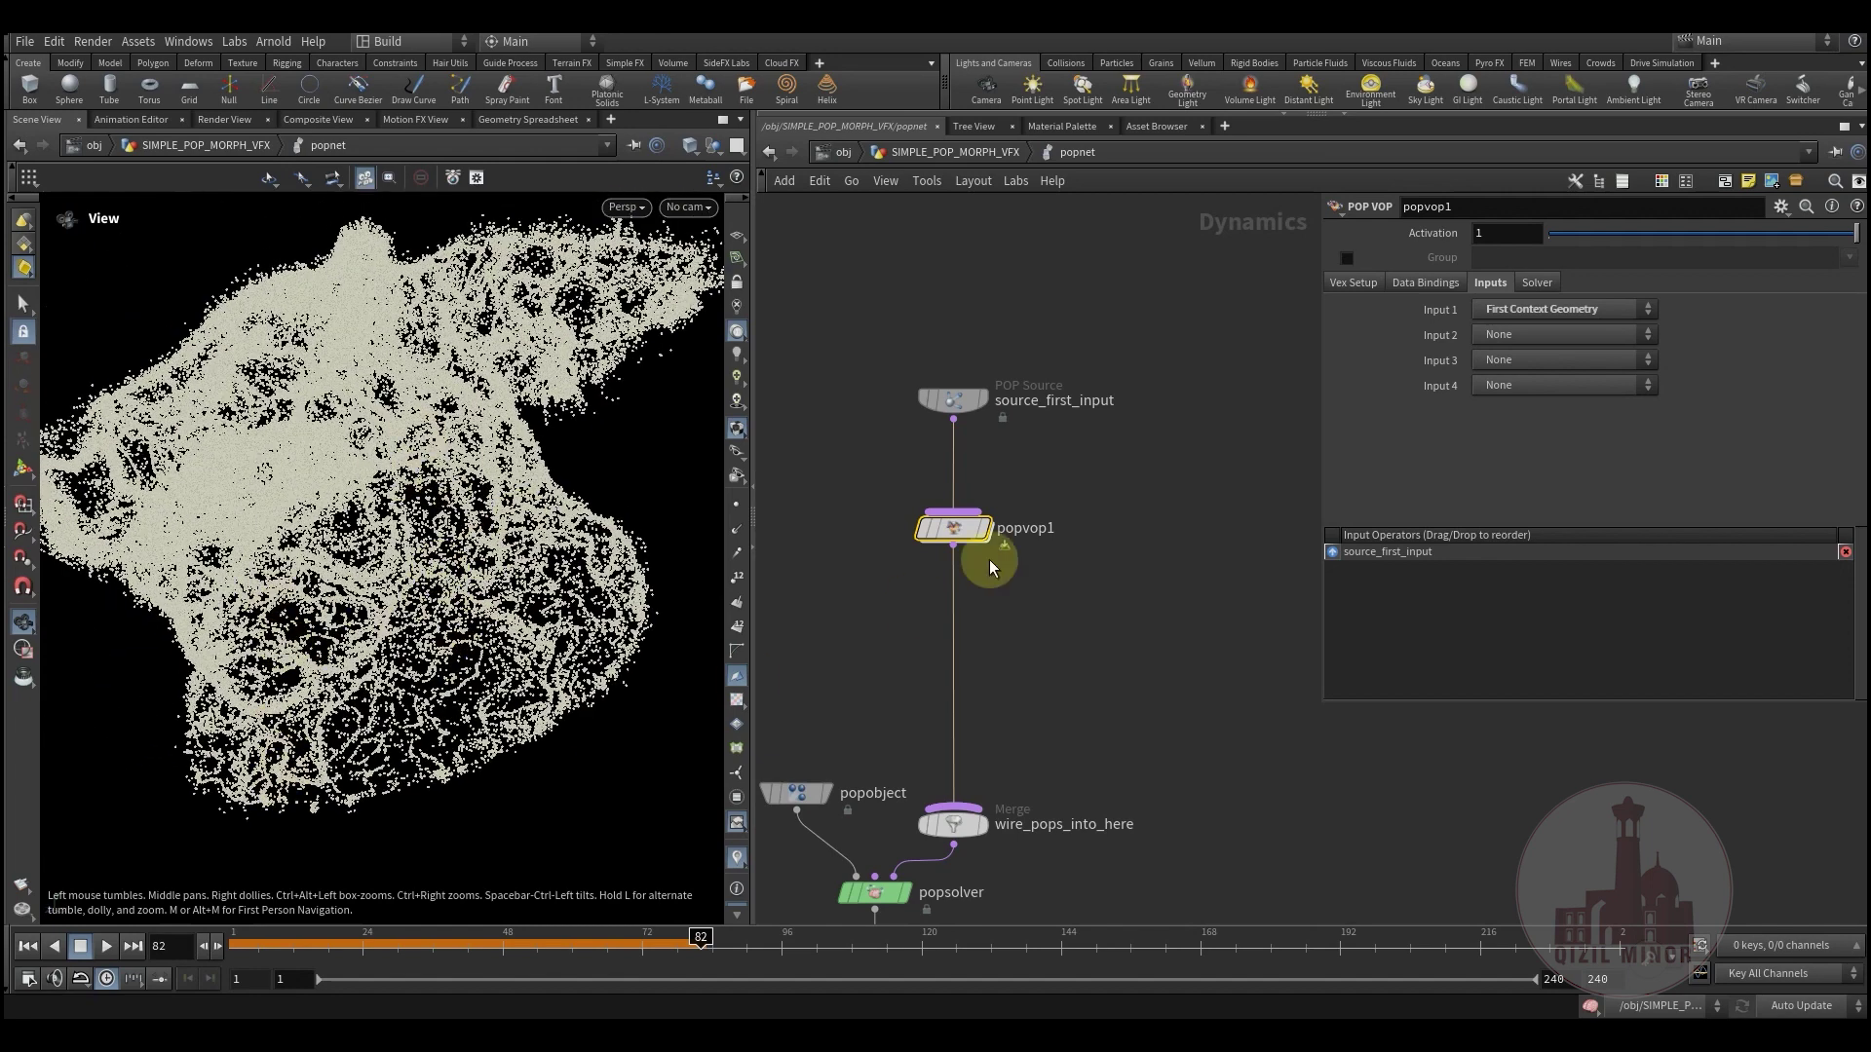
pyautogui.moveTo(1113, 604); pyautogui.dragTo(1104, 643, button='middle')
pyautogui.click(949, 154)
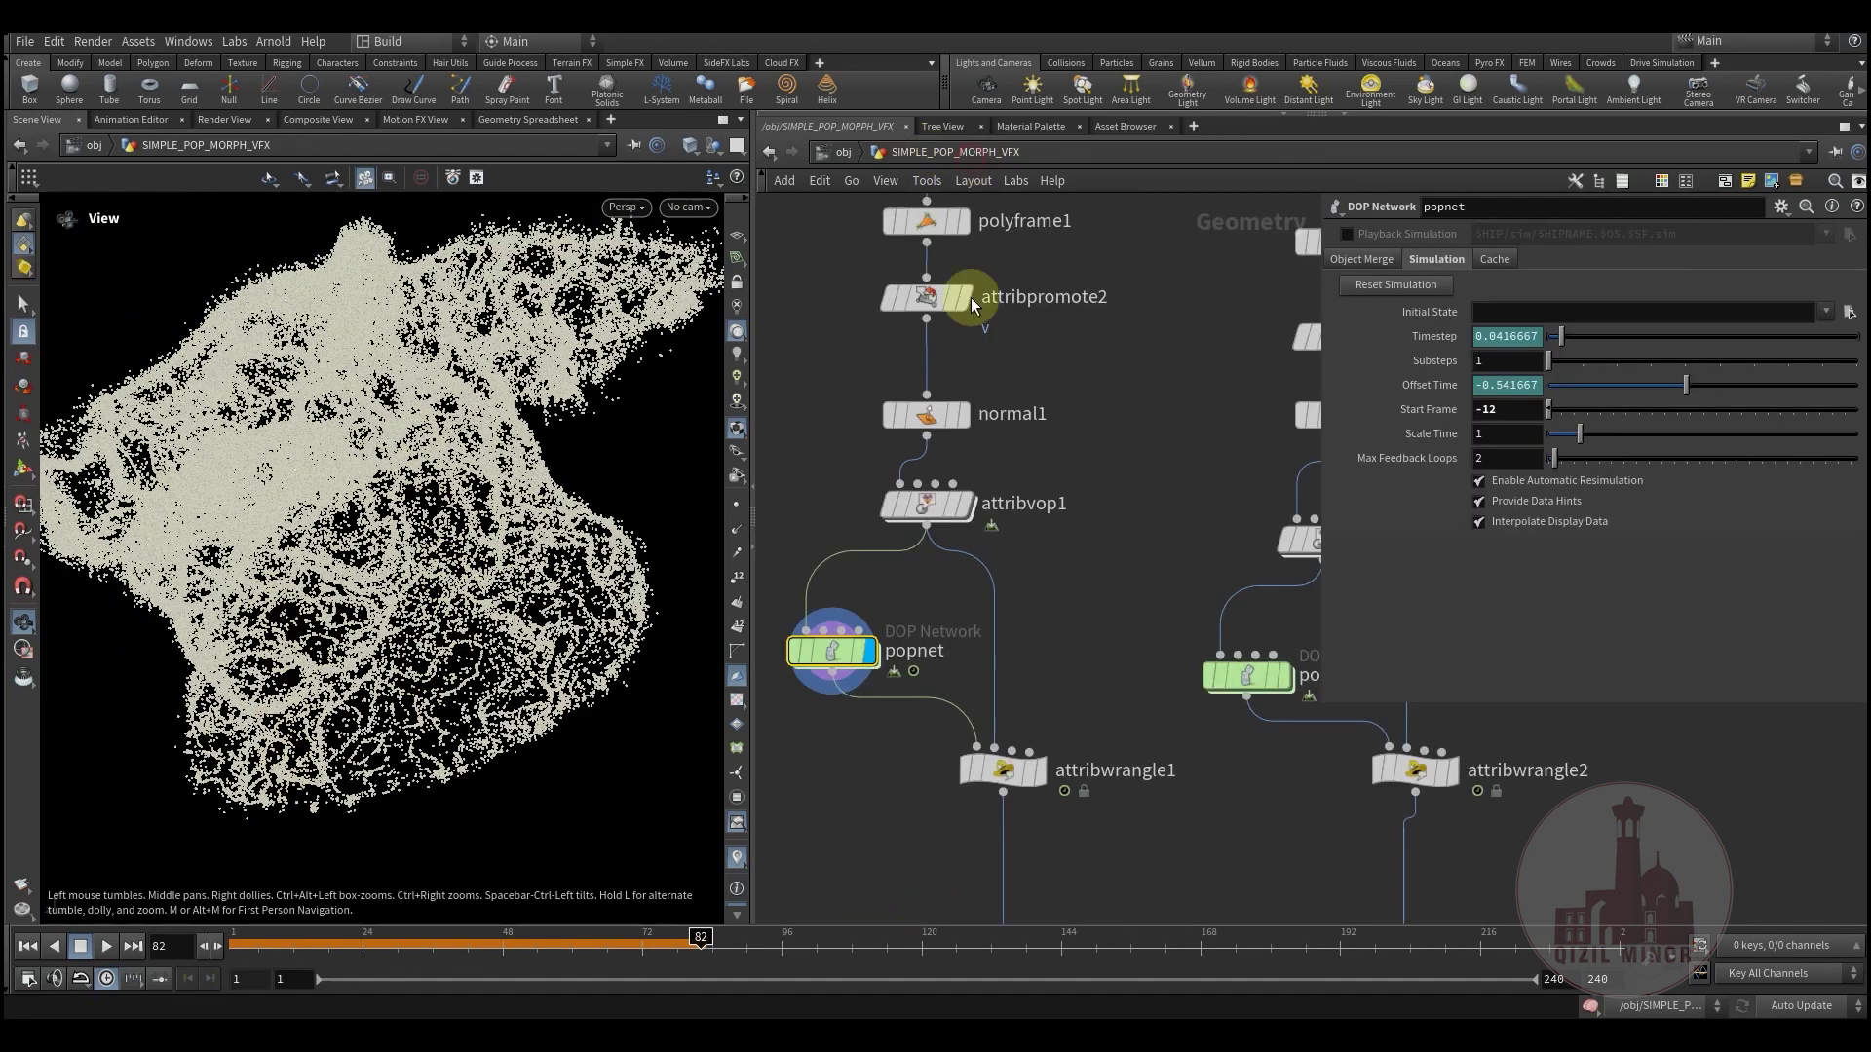
# Step: Display attribwrangle1 and examine its minpos(1,@P) expression against the points in the viewport
pyautogui.moveTo(1046, 535); pyautogui.dragTo(1060, 401, button='middle')
pyautogui.moveTo(283, 499); pyautogui.dragTo(287, 270)
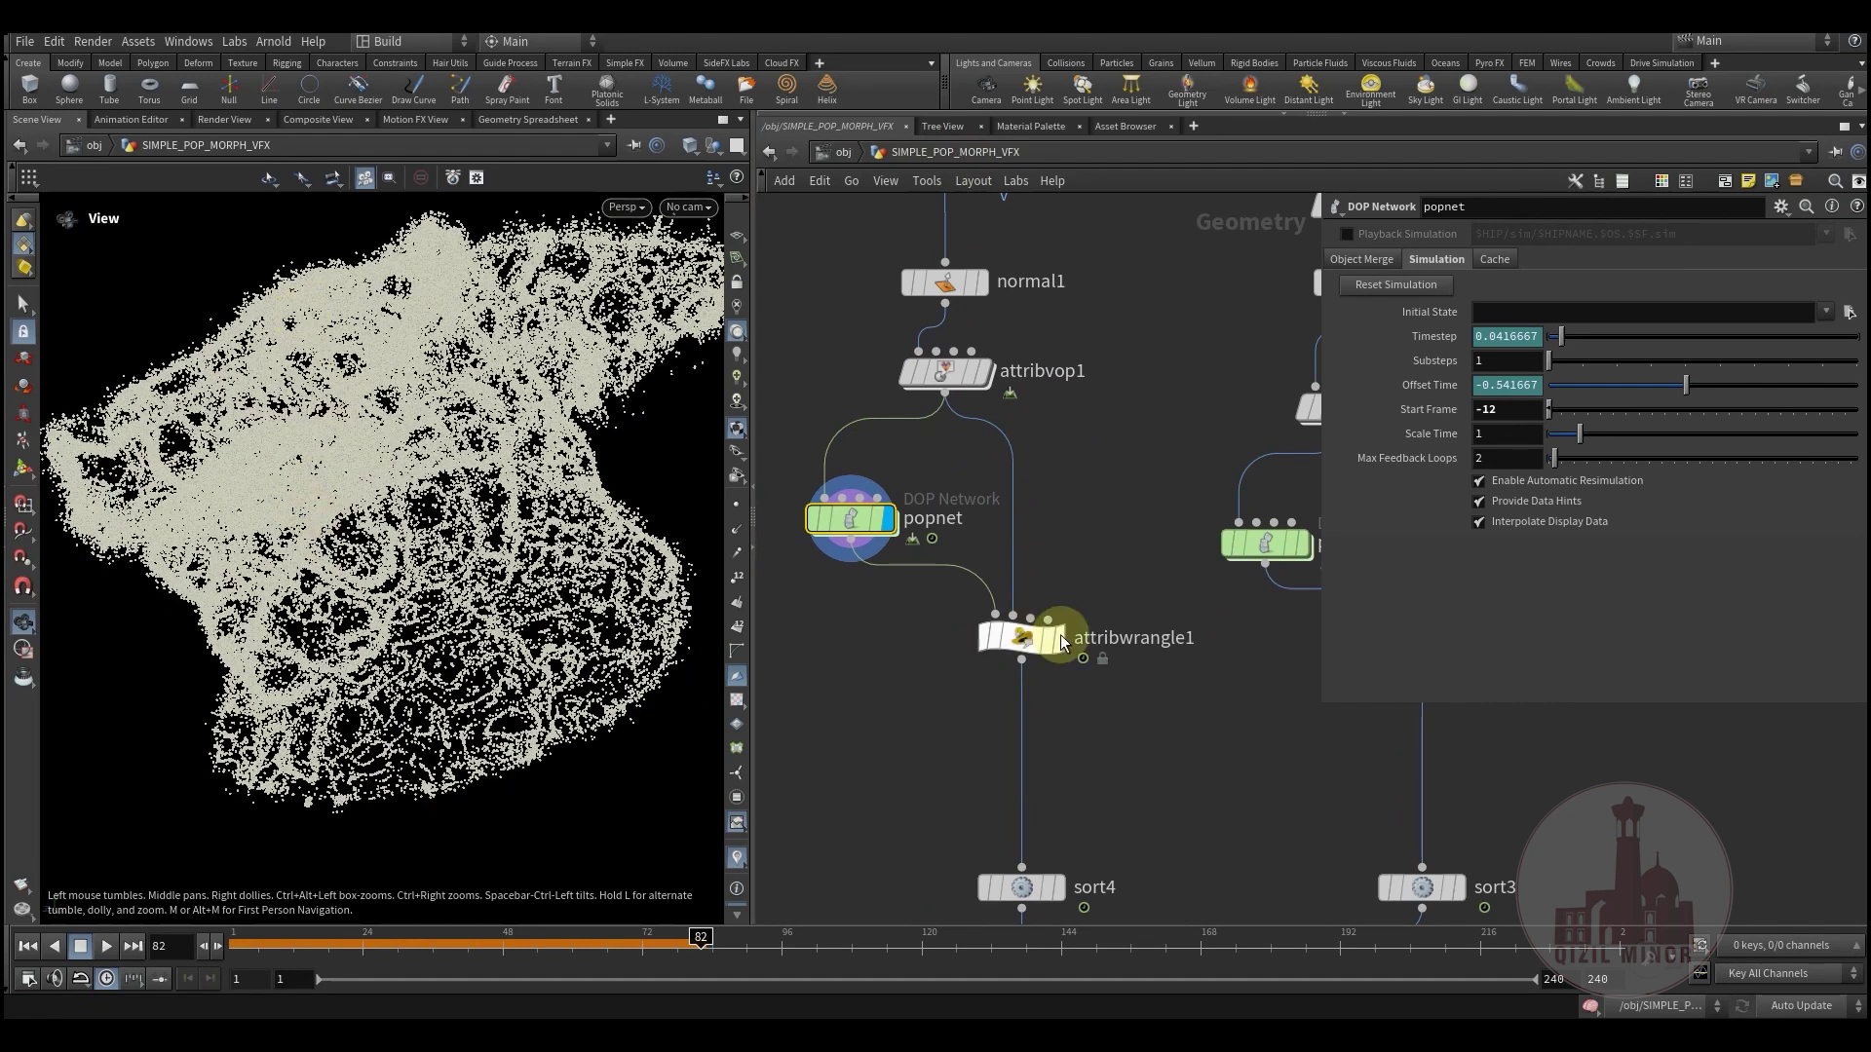
pyautogui.click(1057, 637)
pyautogui.moveTo(481, 557); pyautogui.dragTo(546, 545)
pyautogui.moveTo(1516, 364); pyautogui.dragTo(1403, 358)
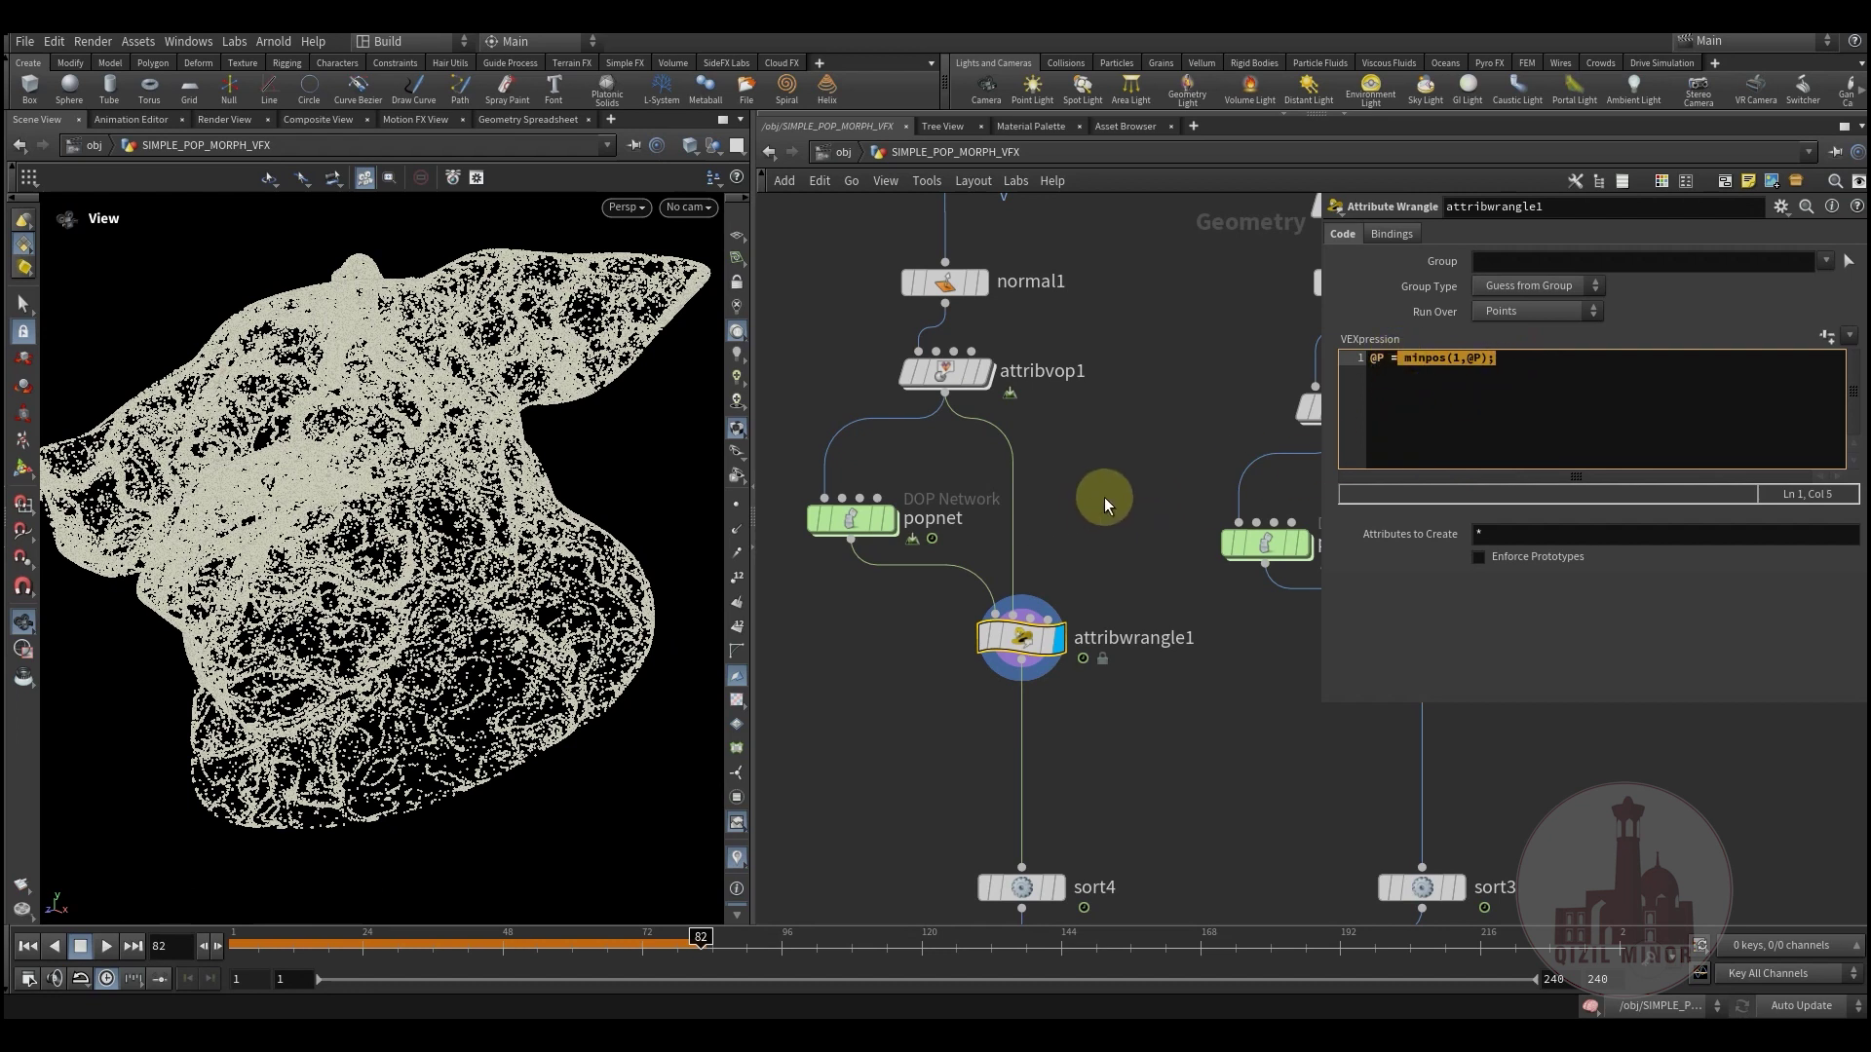
pyautogui.click(1516, 414)
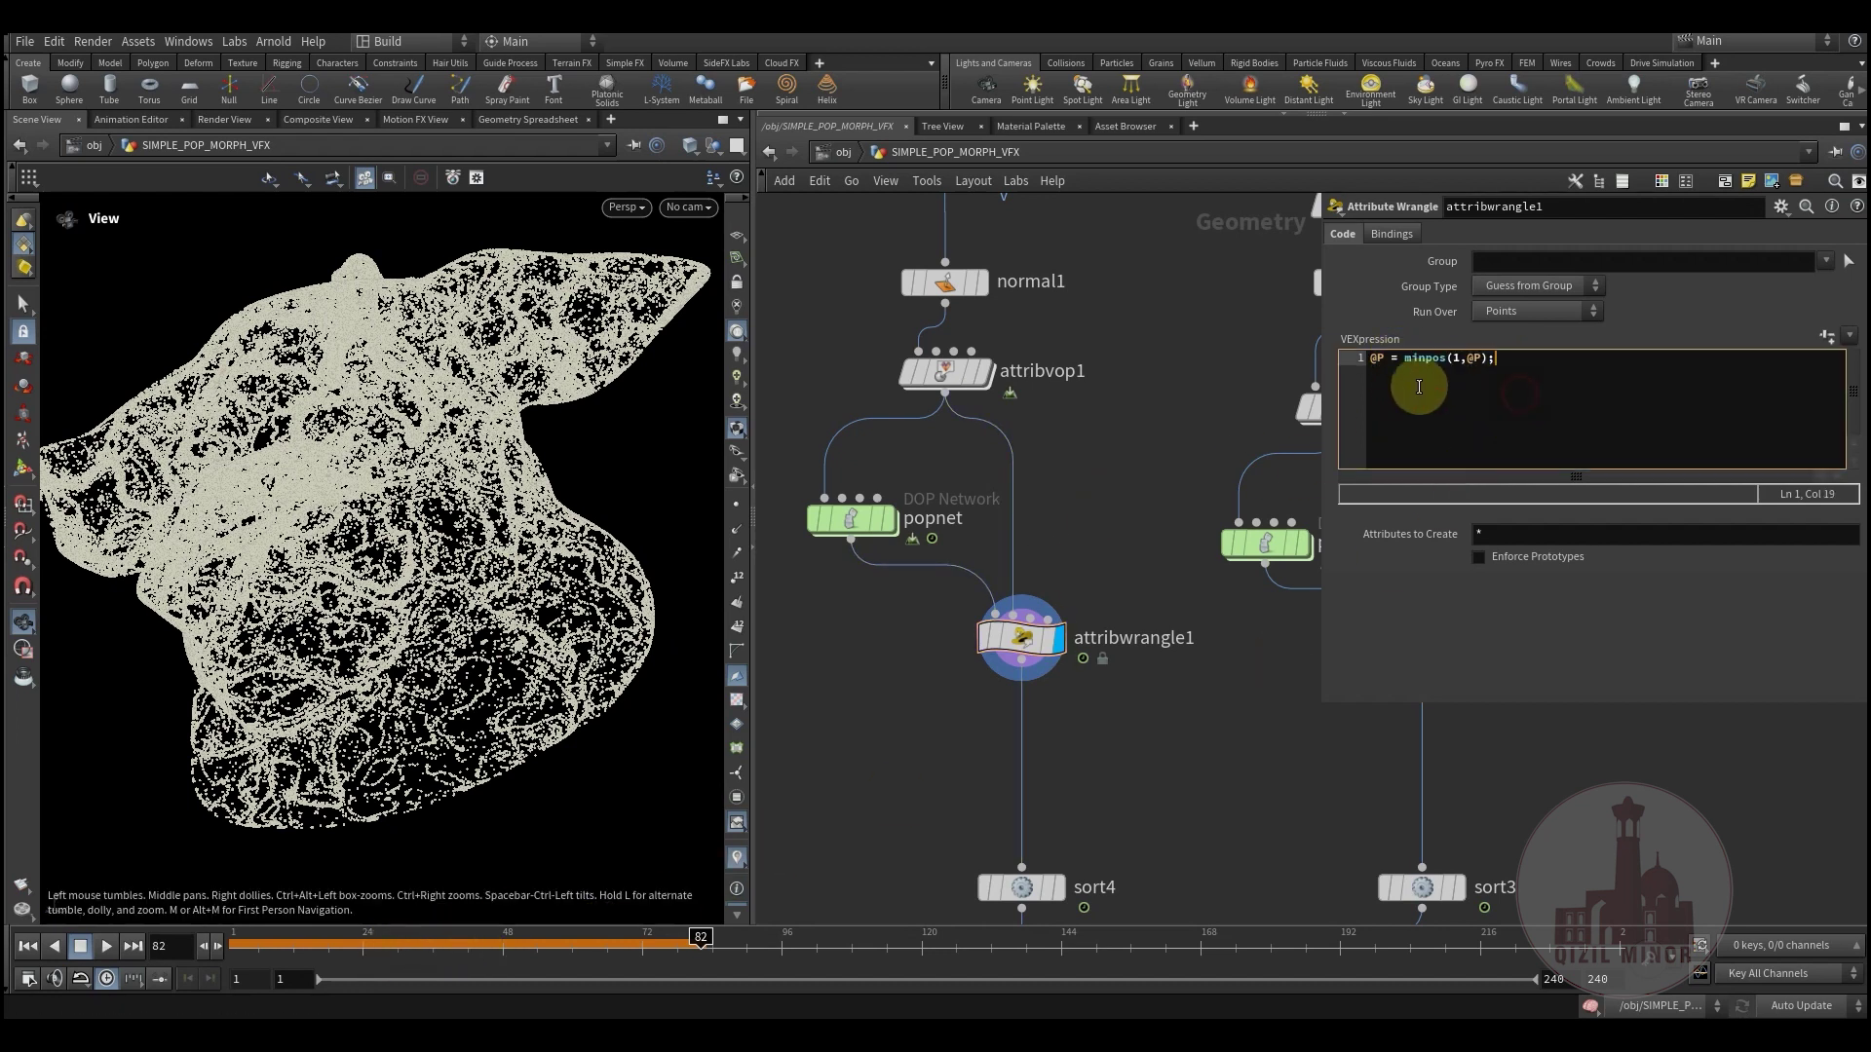
# Step: Compare attribvop1's surface with attribwrangle1's points, redisplay attribwrangle1, and scrub the timeline to frame 85
pyautogui.moveTo(991, 383)
pyautogui.click(1008, 341)
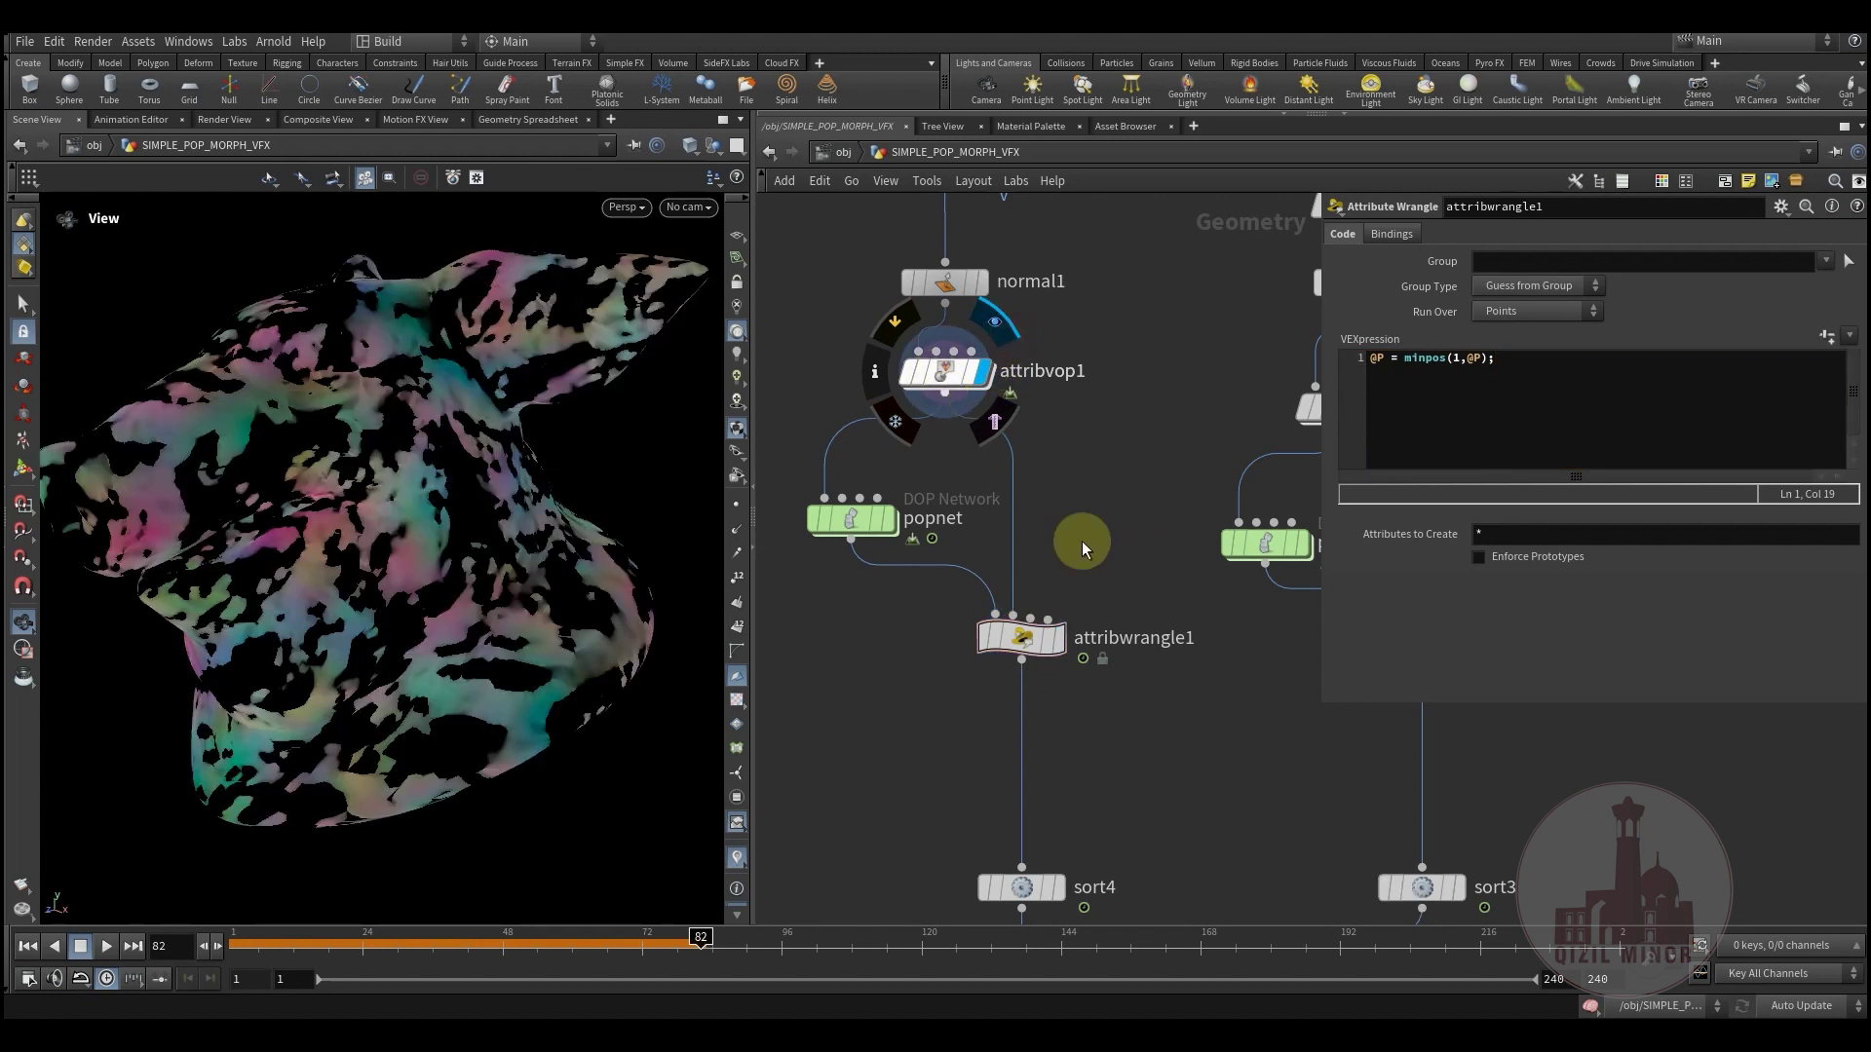
pyautogui.click(1072, 588)
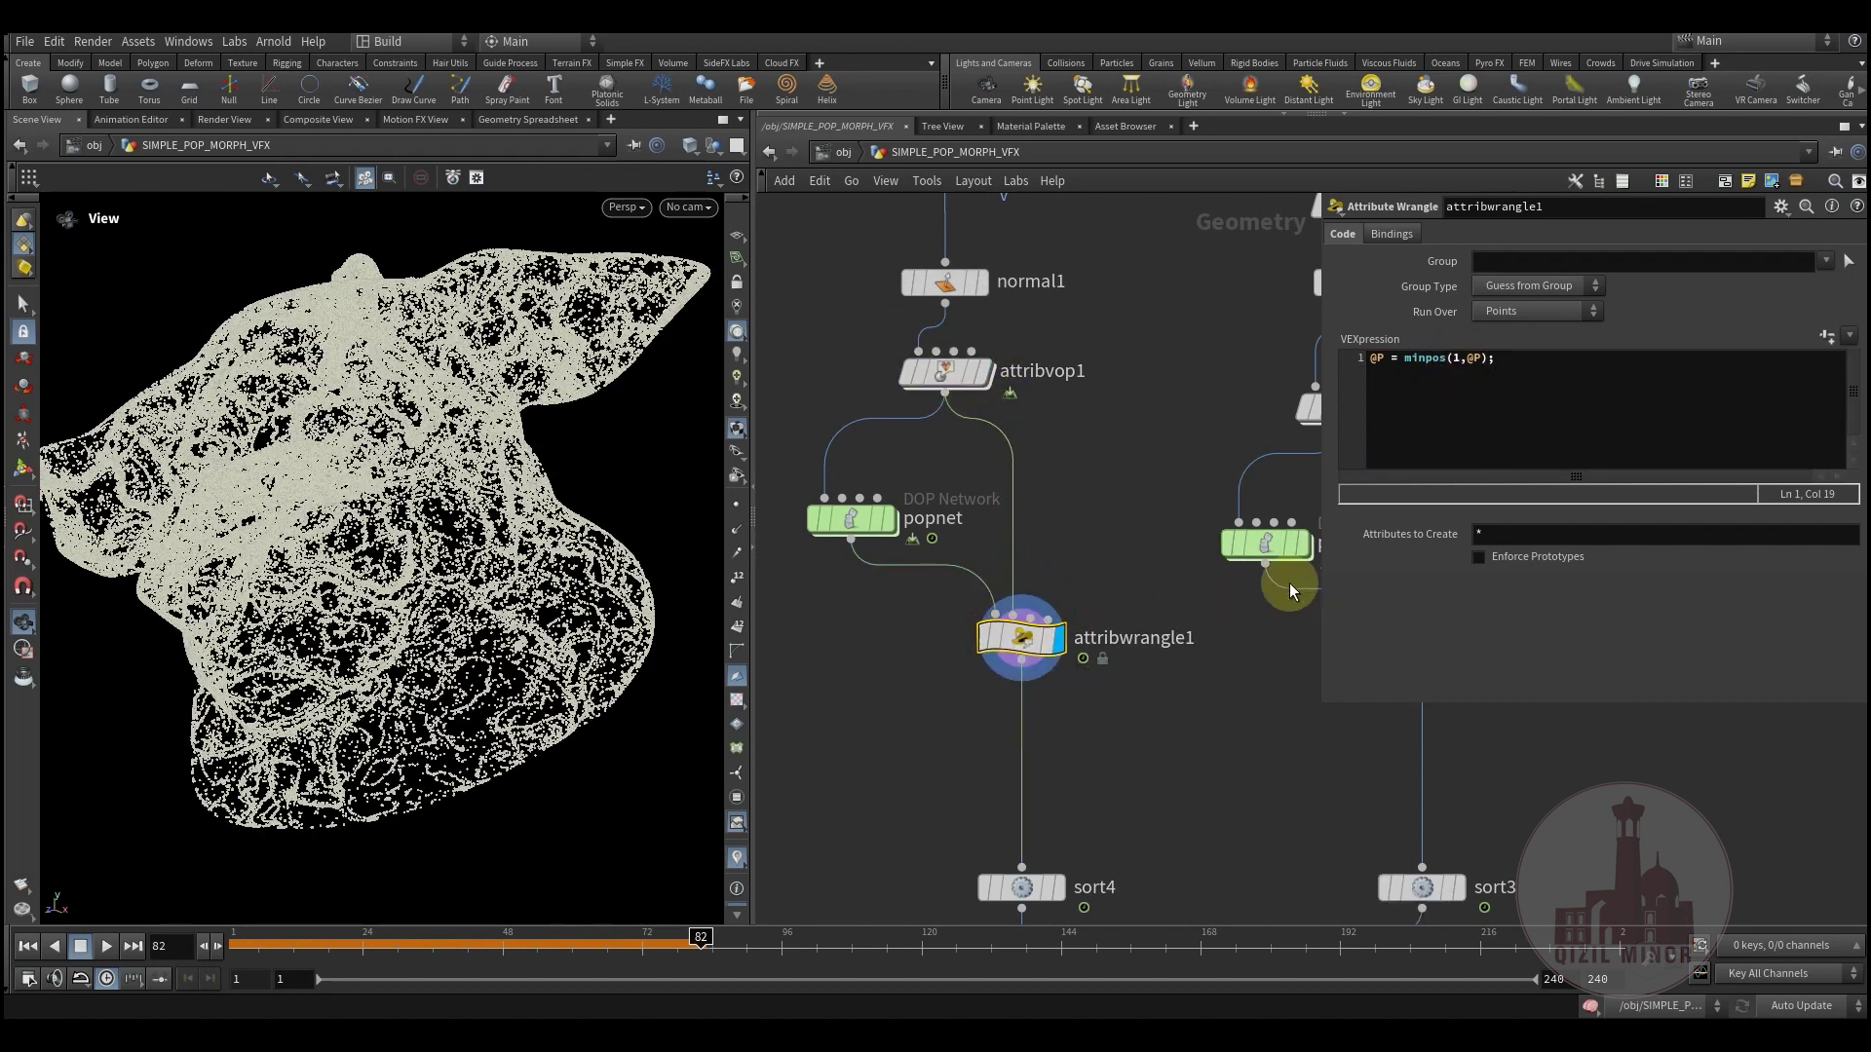
pyautogui.doubleClick(1382, 360)
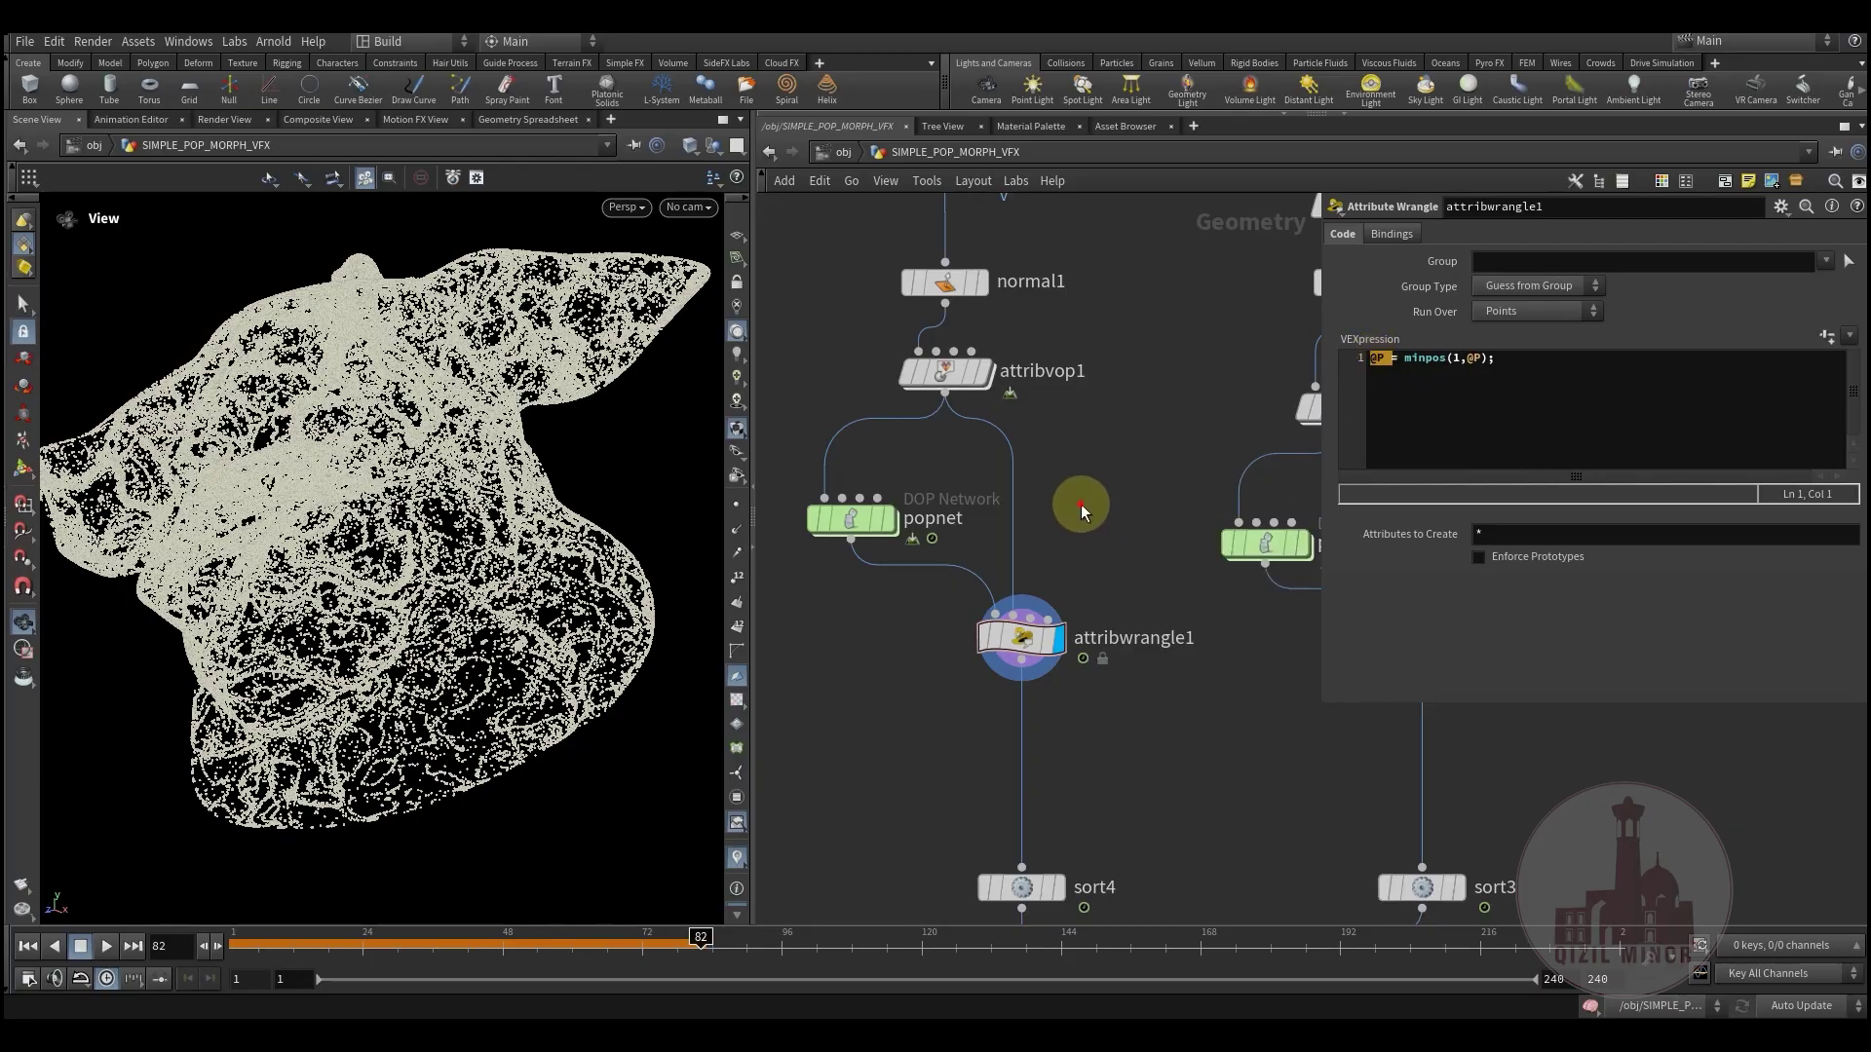
pyautogui.moveTo(316, 939); pyautogui.dragTo(718, 969)
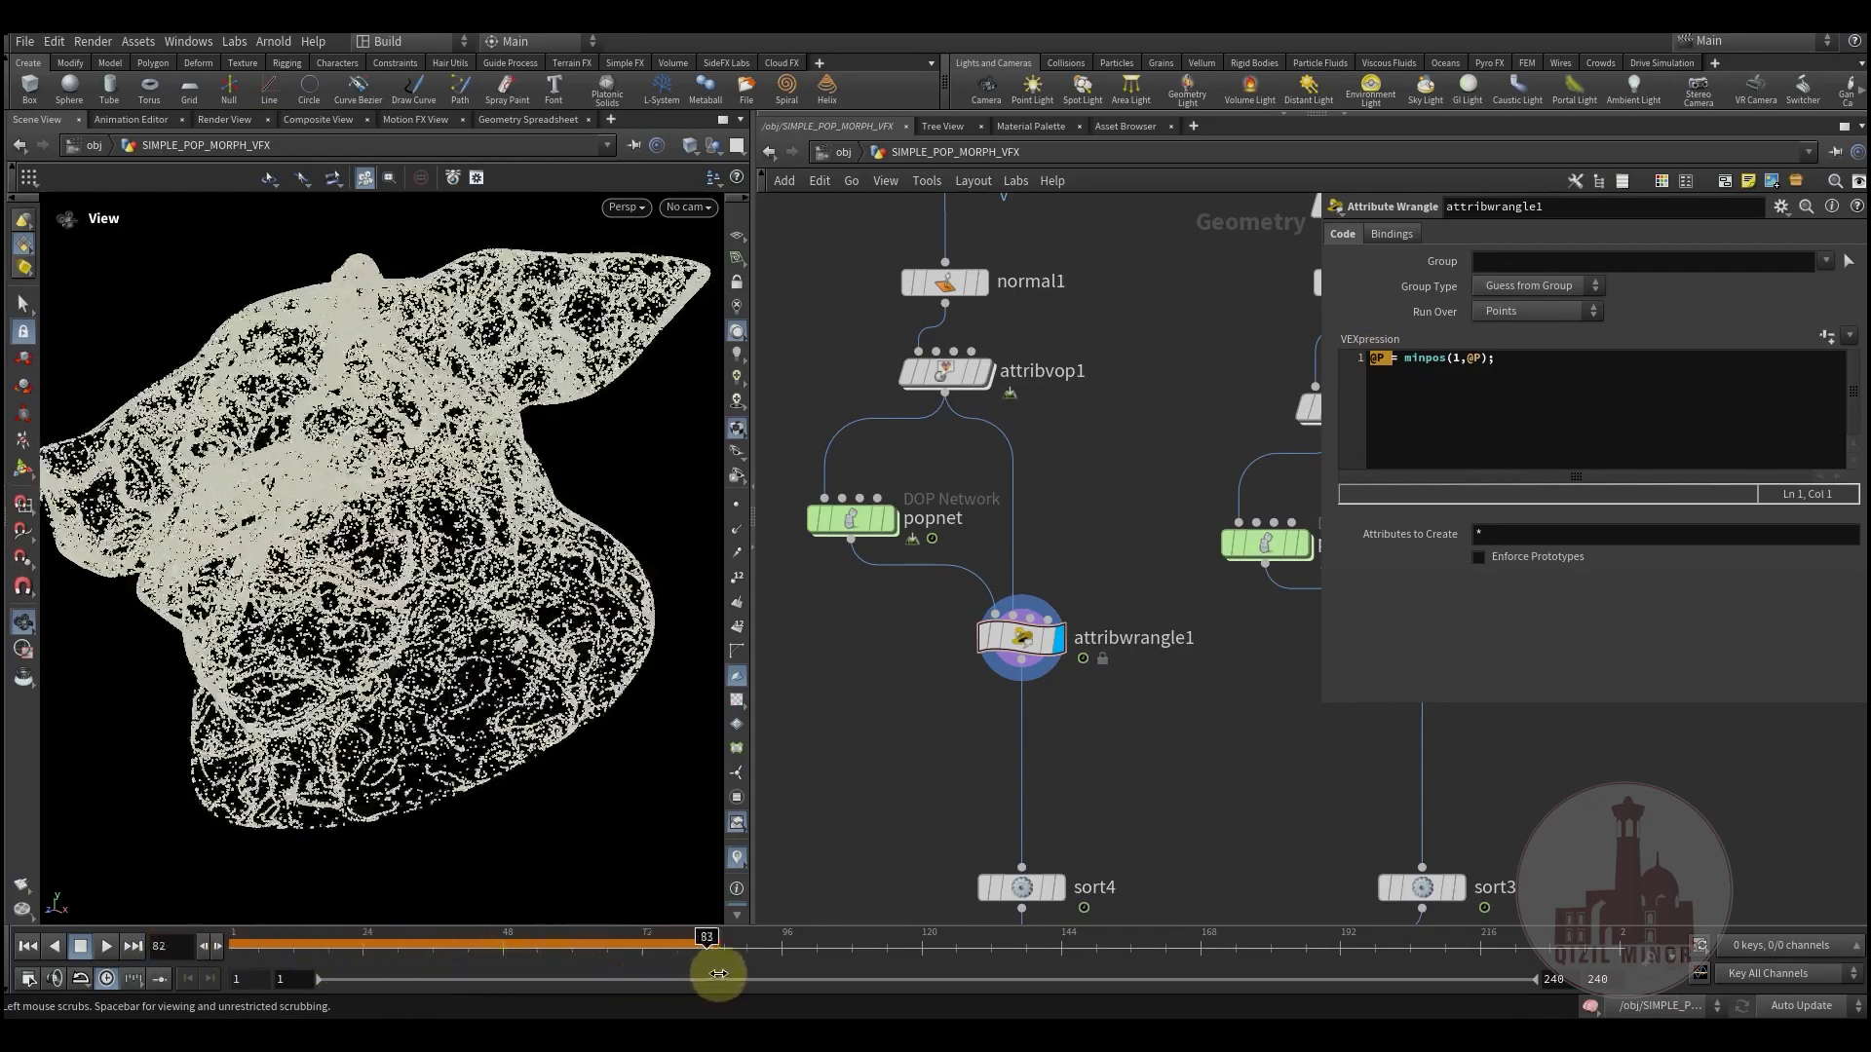
# Step: Select sort4 and sort3 below the two attribute wrangles and review their reversed point sort by X
pyautogui.moveTo(1193, 673); pyautogui.dragTo(980, 769, button='middle')
pyautogui.scroll(-2, 980, 769)
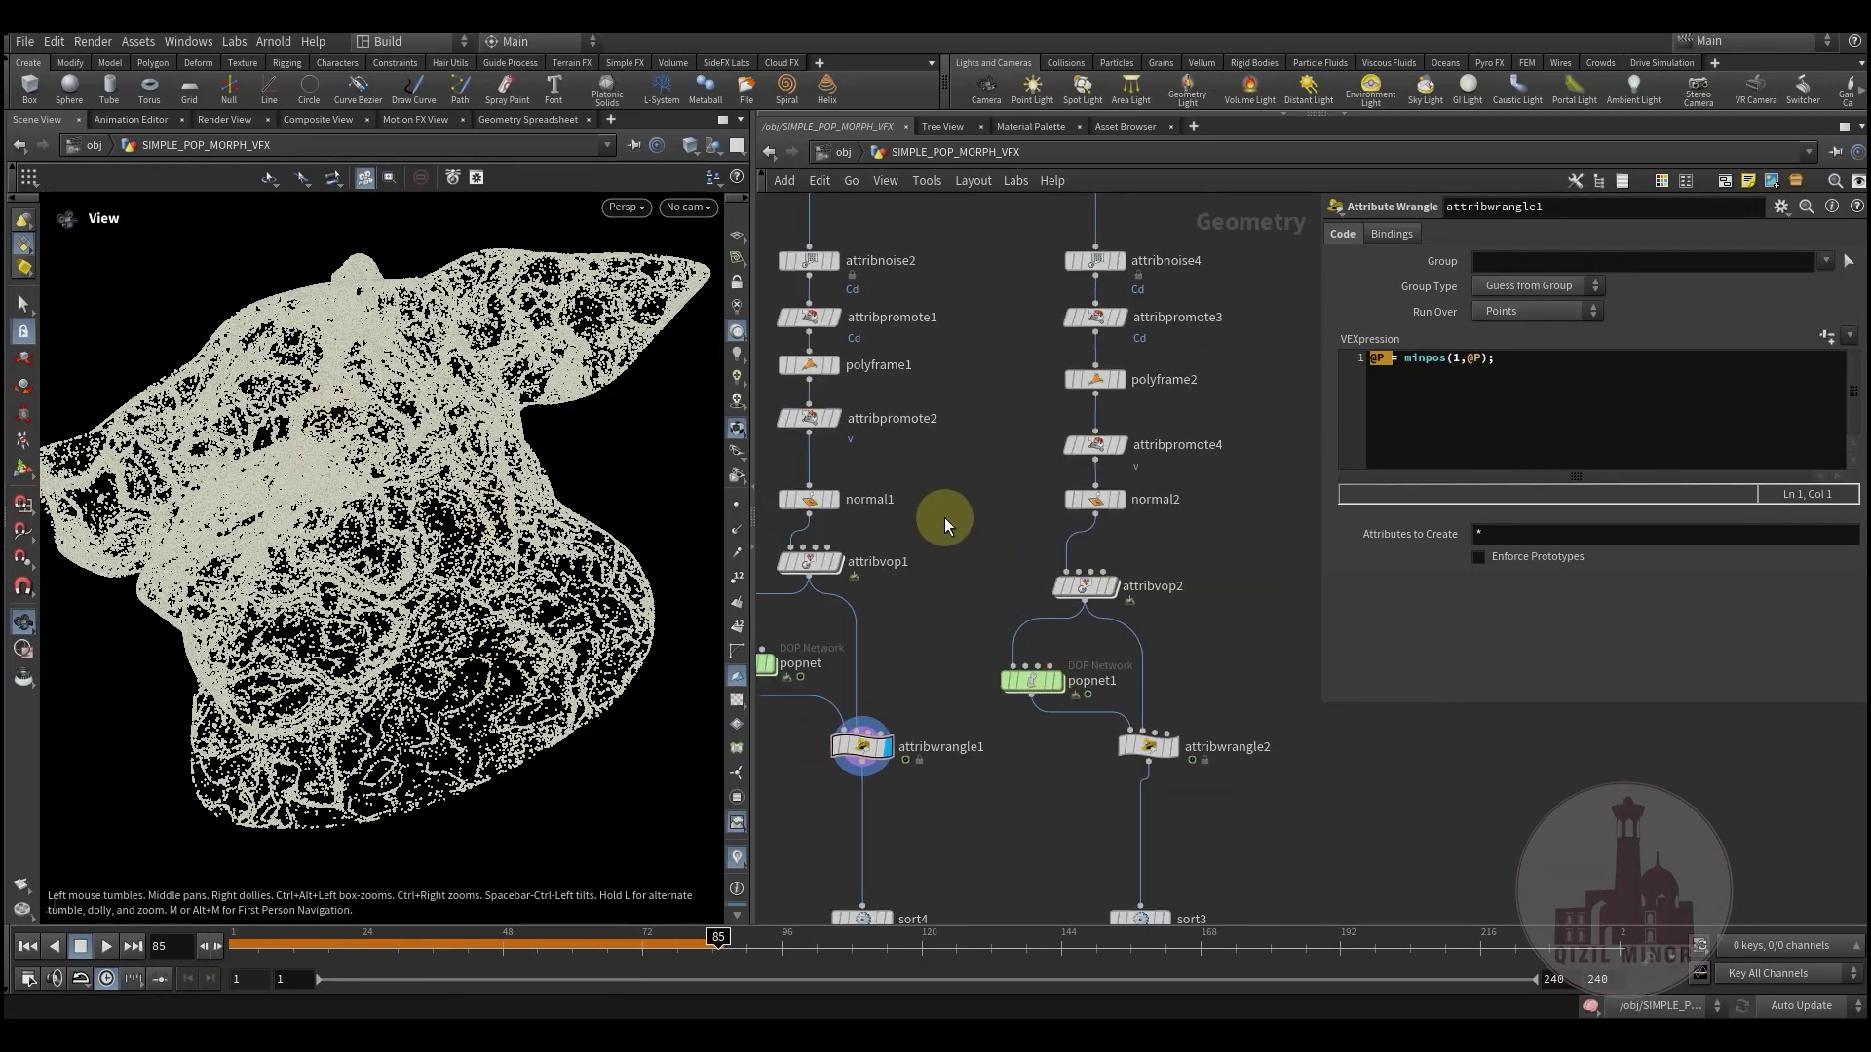
pyautogui.scroll(-3, 978, 657)
pyautogui.moveTo(979, 314); pyautogui.dragTo(1162, 750)
pyautogui.moveTo(1002, 764); pyautogui.dragTo(1090, 473, button='middle')
pyautogui.click(1053, 620)
pyautogui.scroll(2, 1062, 577)
pyautogui.moveTo(827, 485); pyautogui.dragTo(1214, 608)
pyautogui.moveTo(1033, 651); pyautogui.dragTo(1194, 600, button='middle')
pyautogui.scroll(-5, 1194, 600)
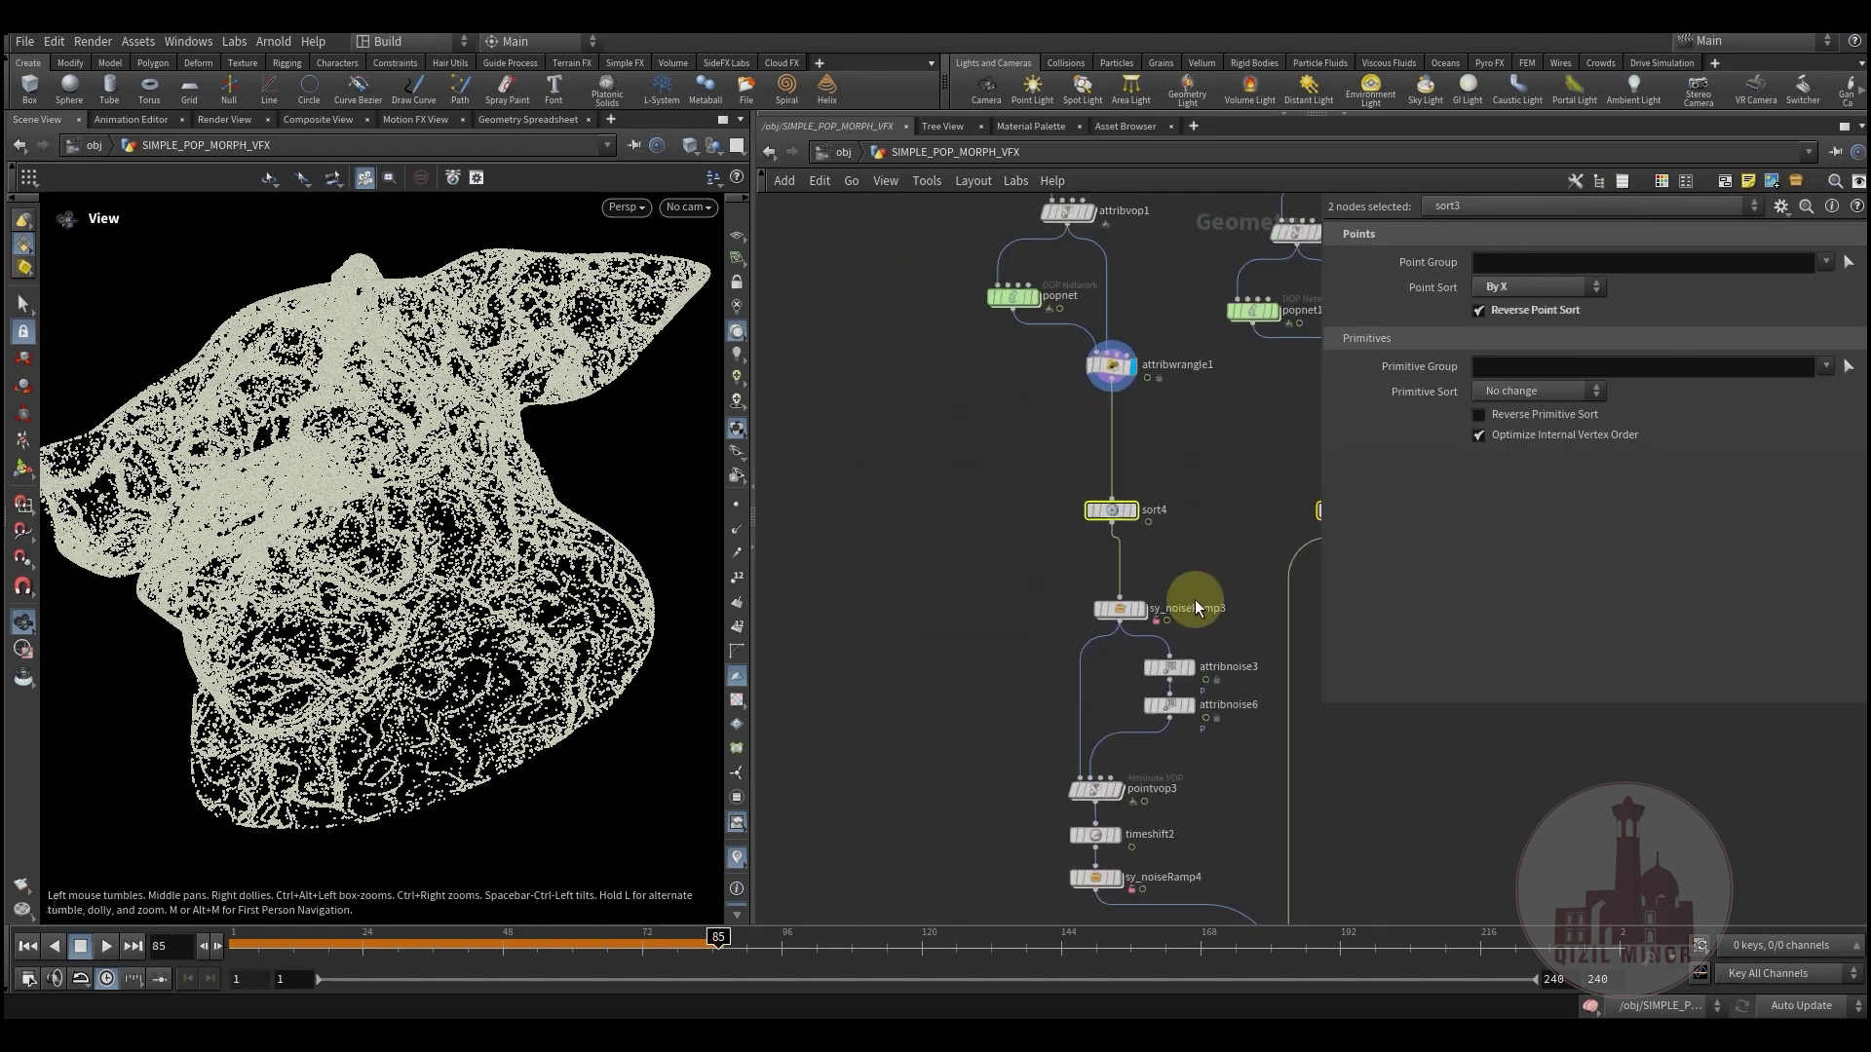
pyautogui.moveTo(856, 700); pyautogui.dragTo(955, 601, button='middle')
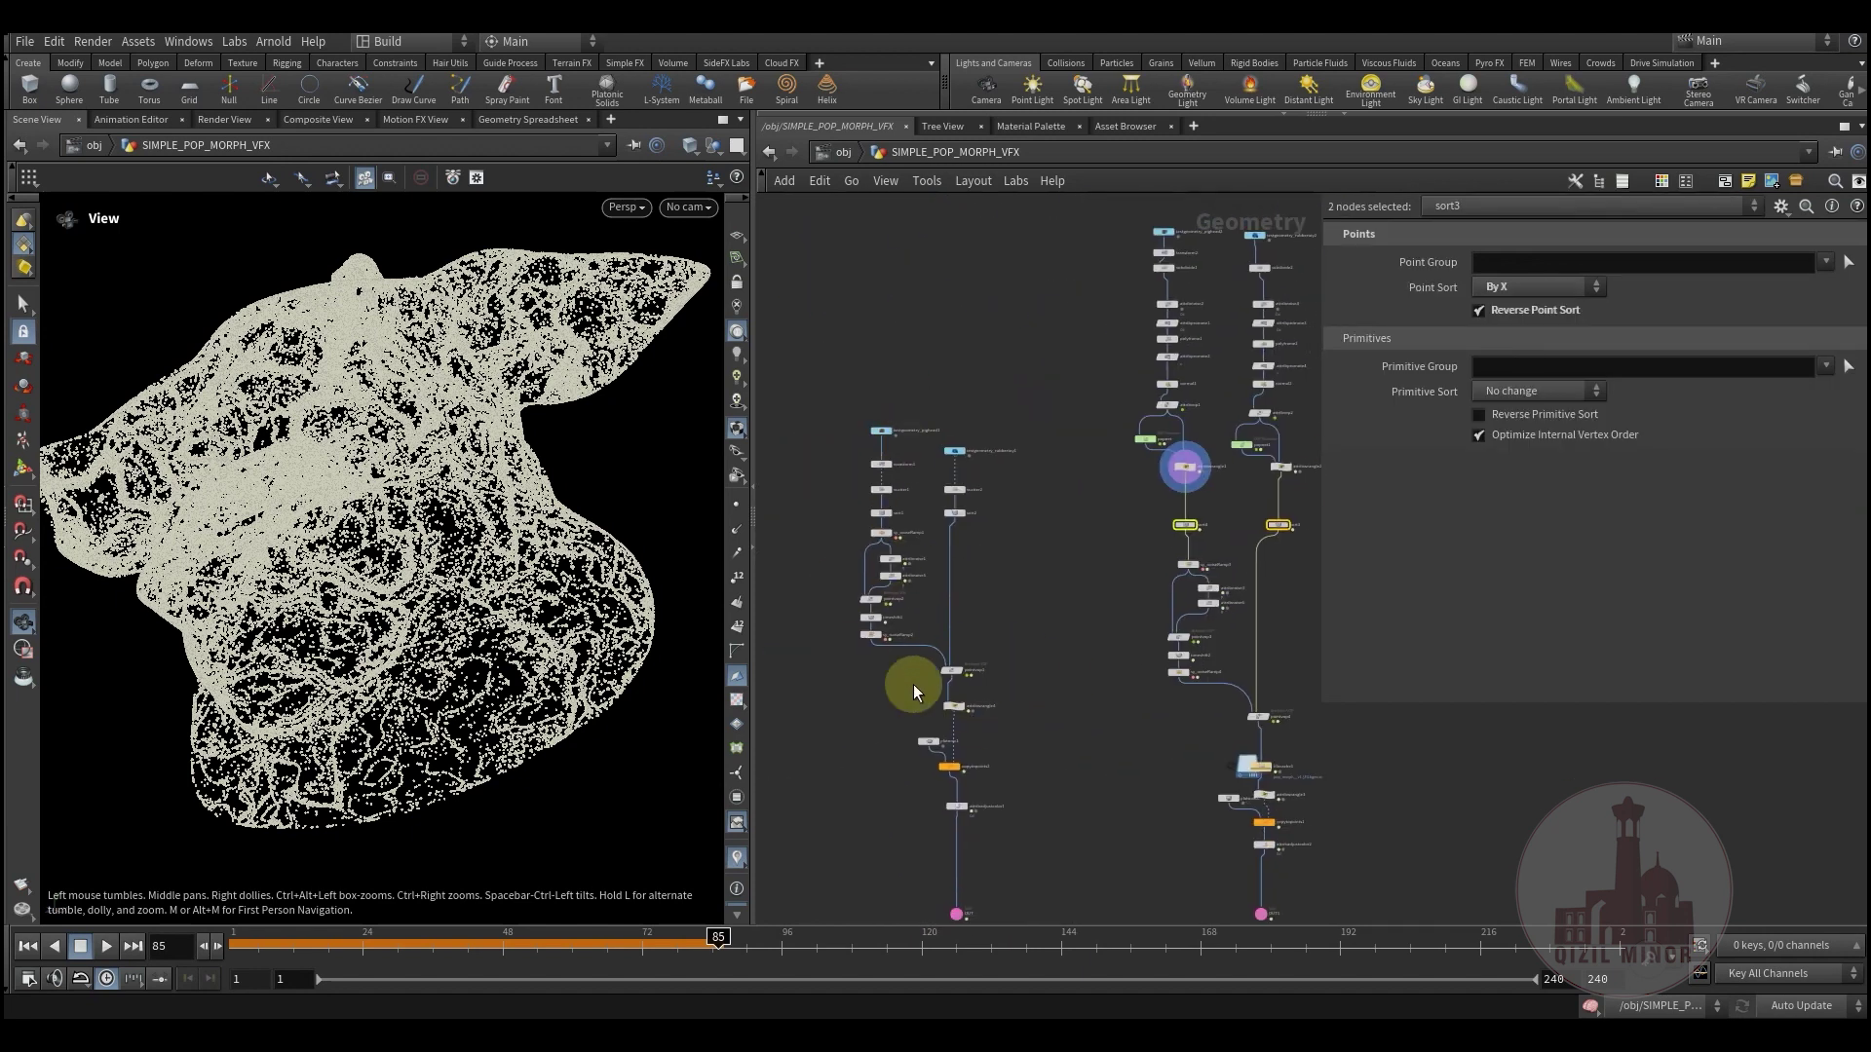
pyautogui.press('f')
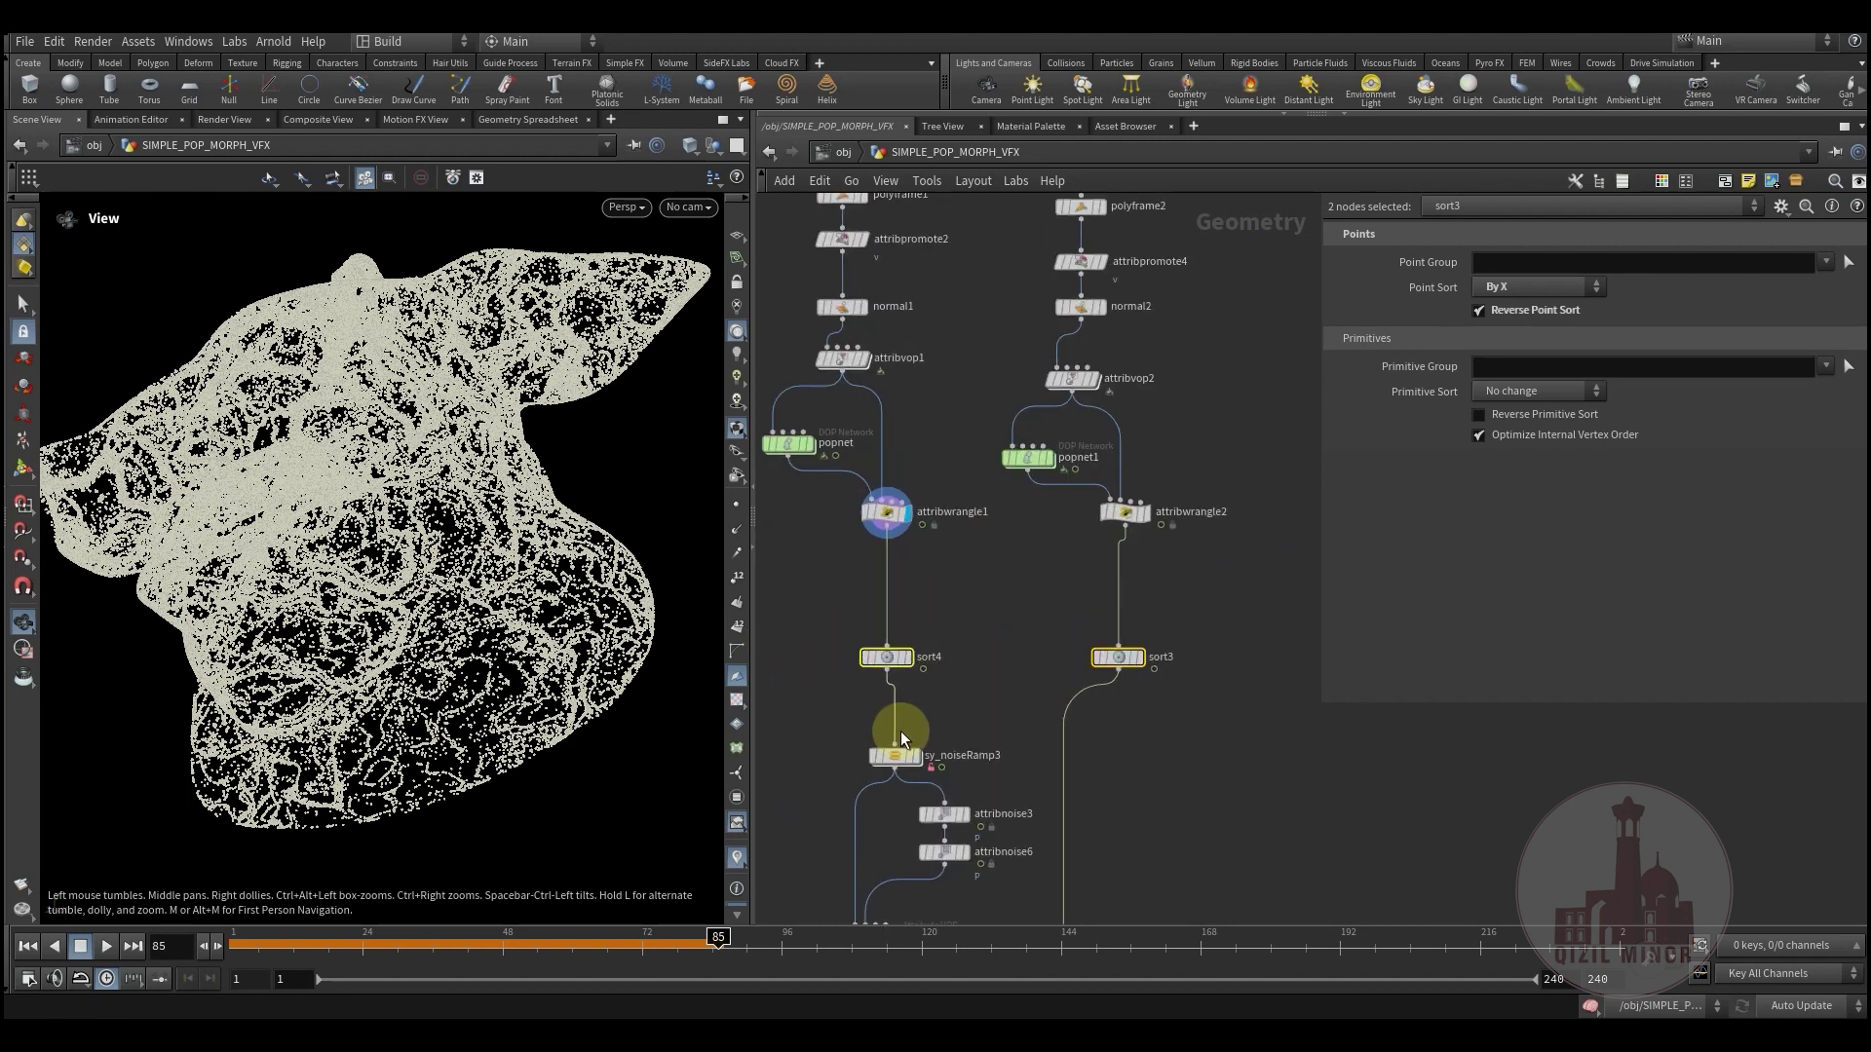
# Step: Display sy_noiseRamp3, open its ramp and noise parameters, and scrub to frame 46 to check the animated mask
pyautogui.moveTo(901, 731); pyautogui.dragTo(930, 528, button='middle')
pyautogui.scroll(3, 929, 563)
pyautogui.click(970, 507)
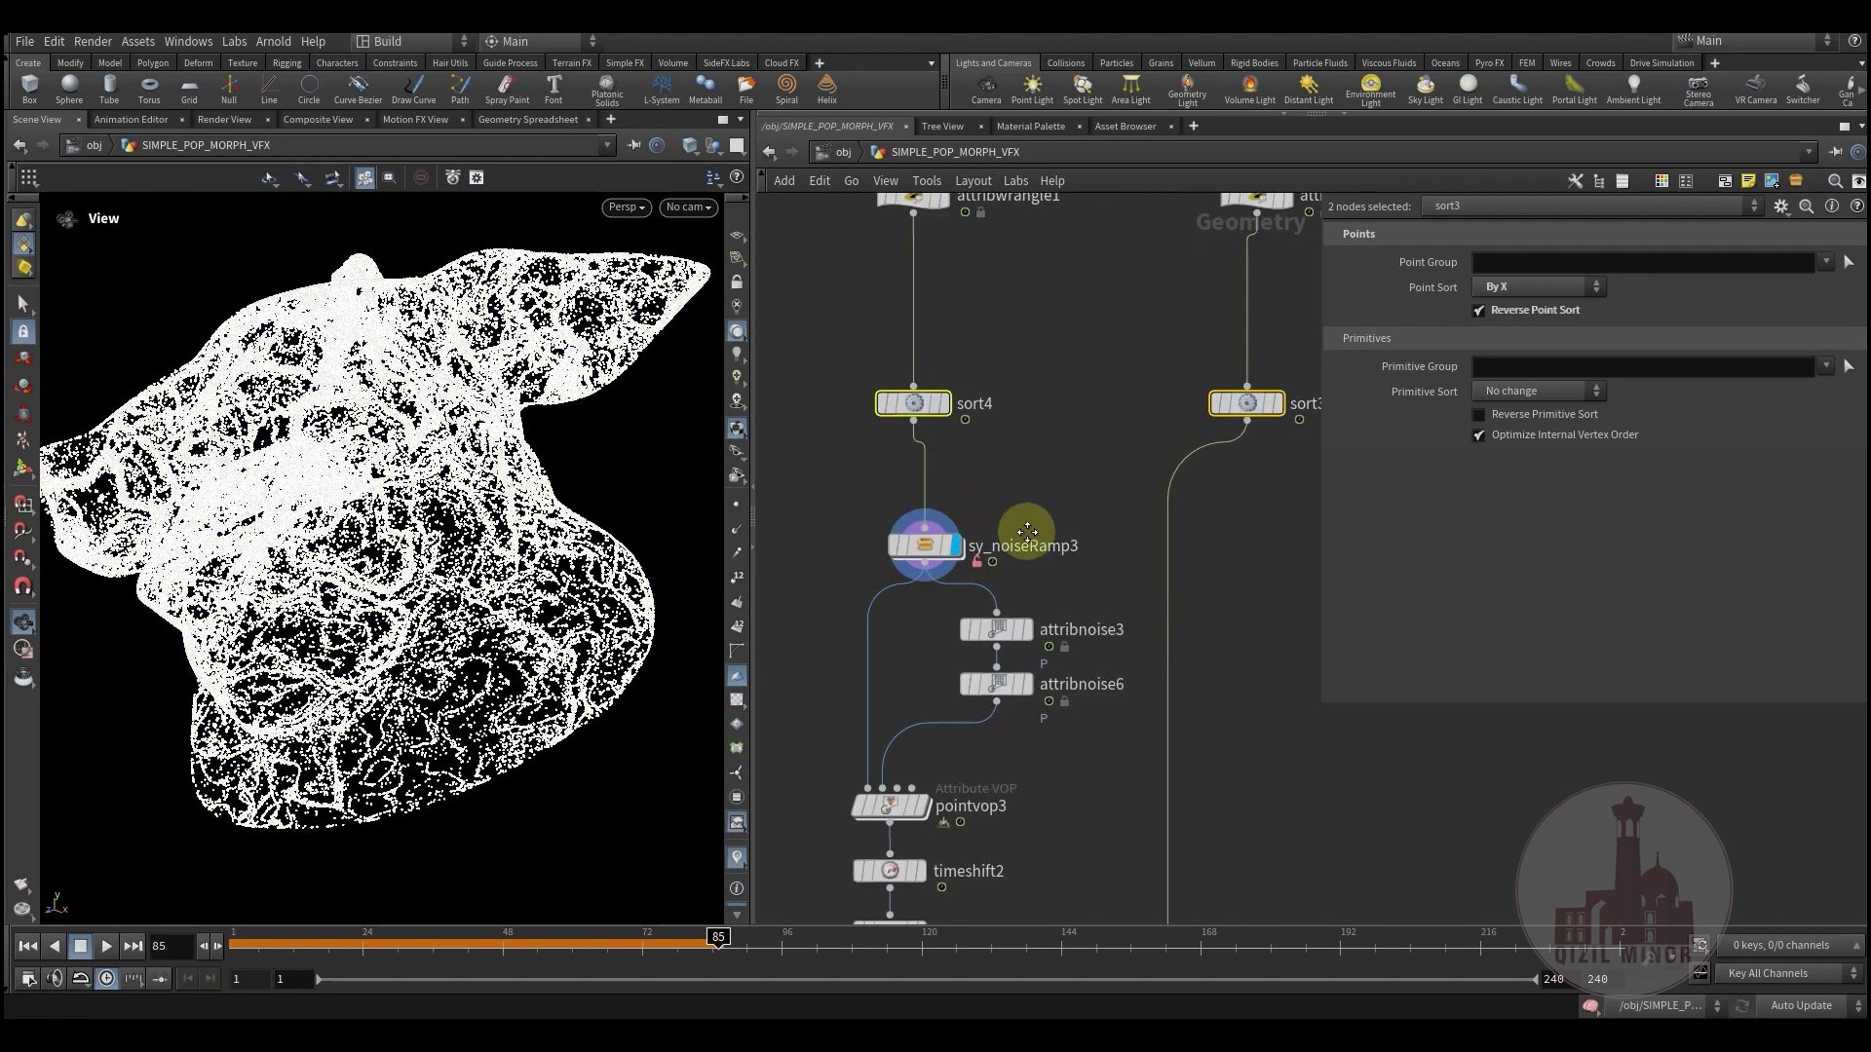
pyautogui.moveTo(914, 651); pyautogui.dragTo(1019, 493, button='middle')
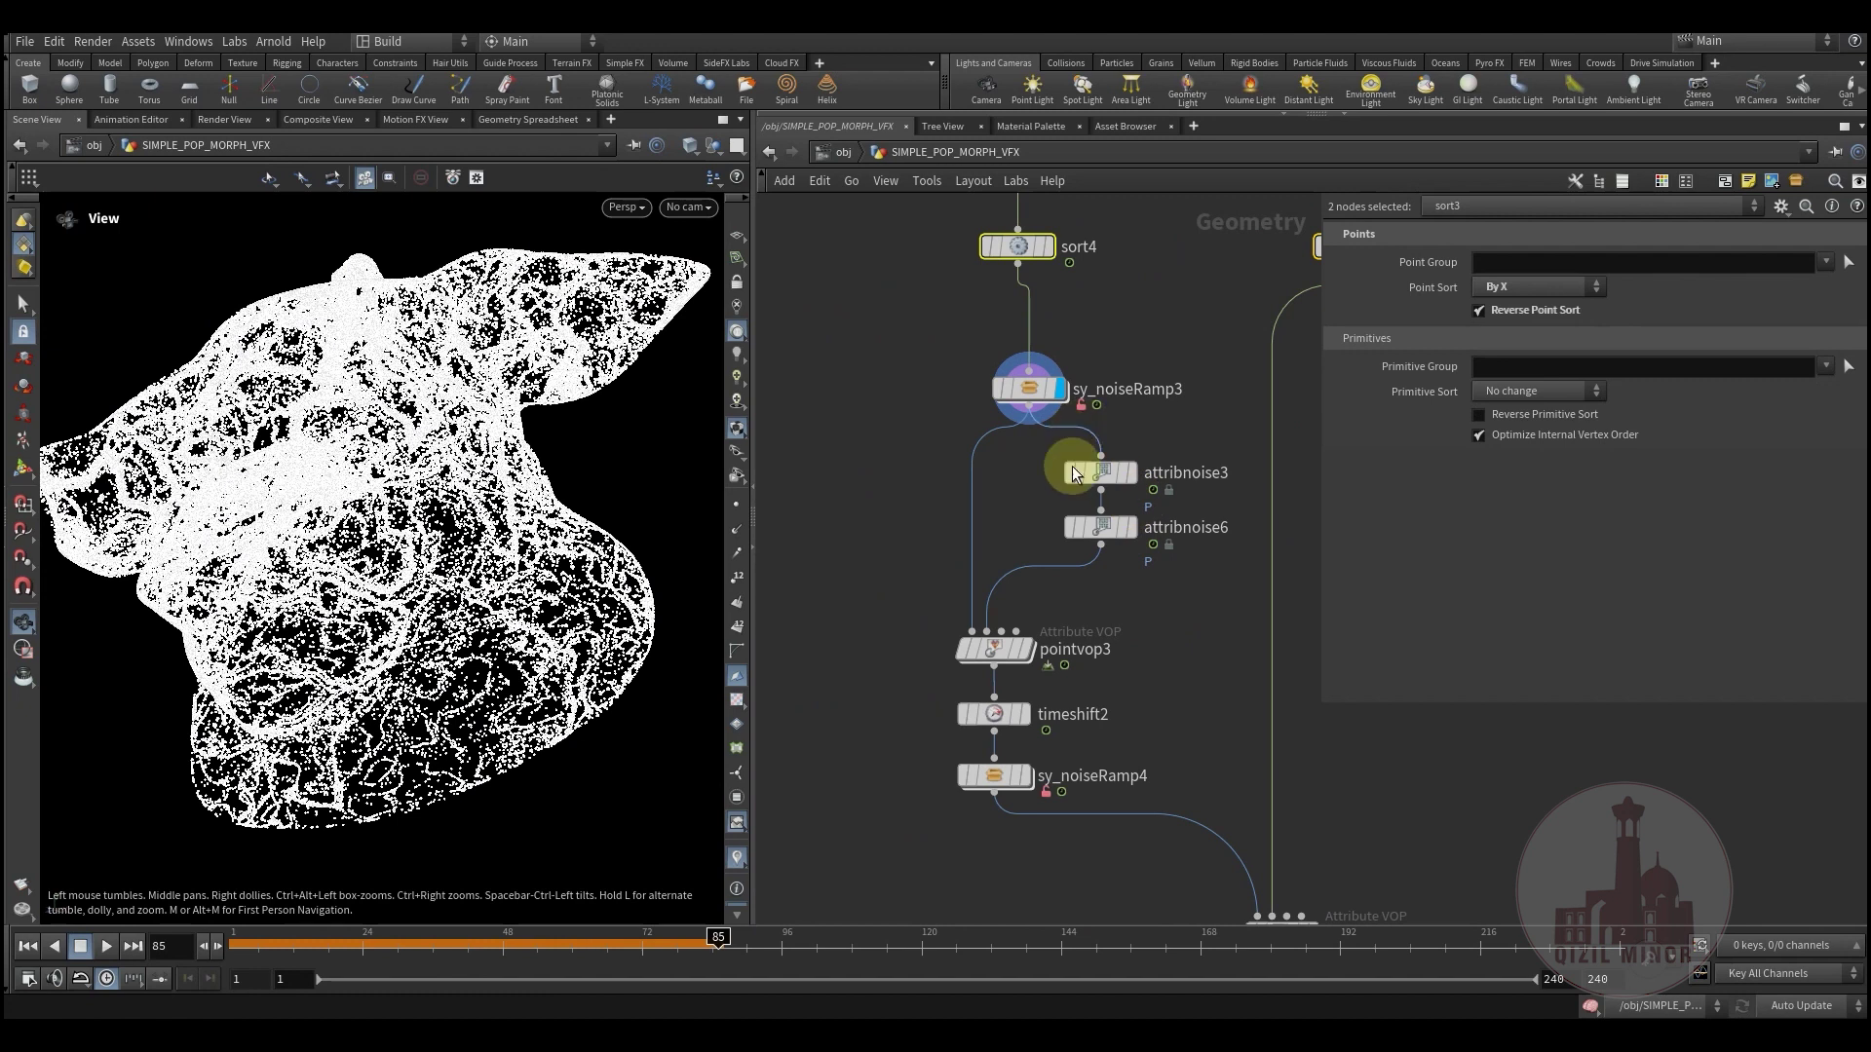
pyautogui.click(1031, 388)
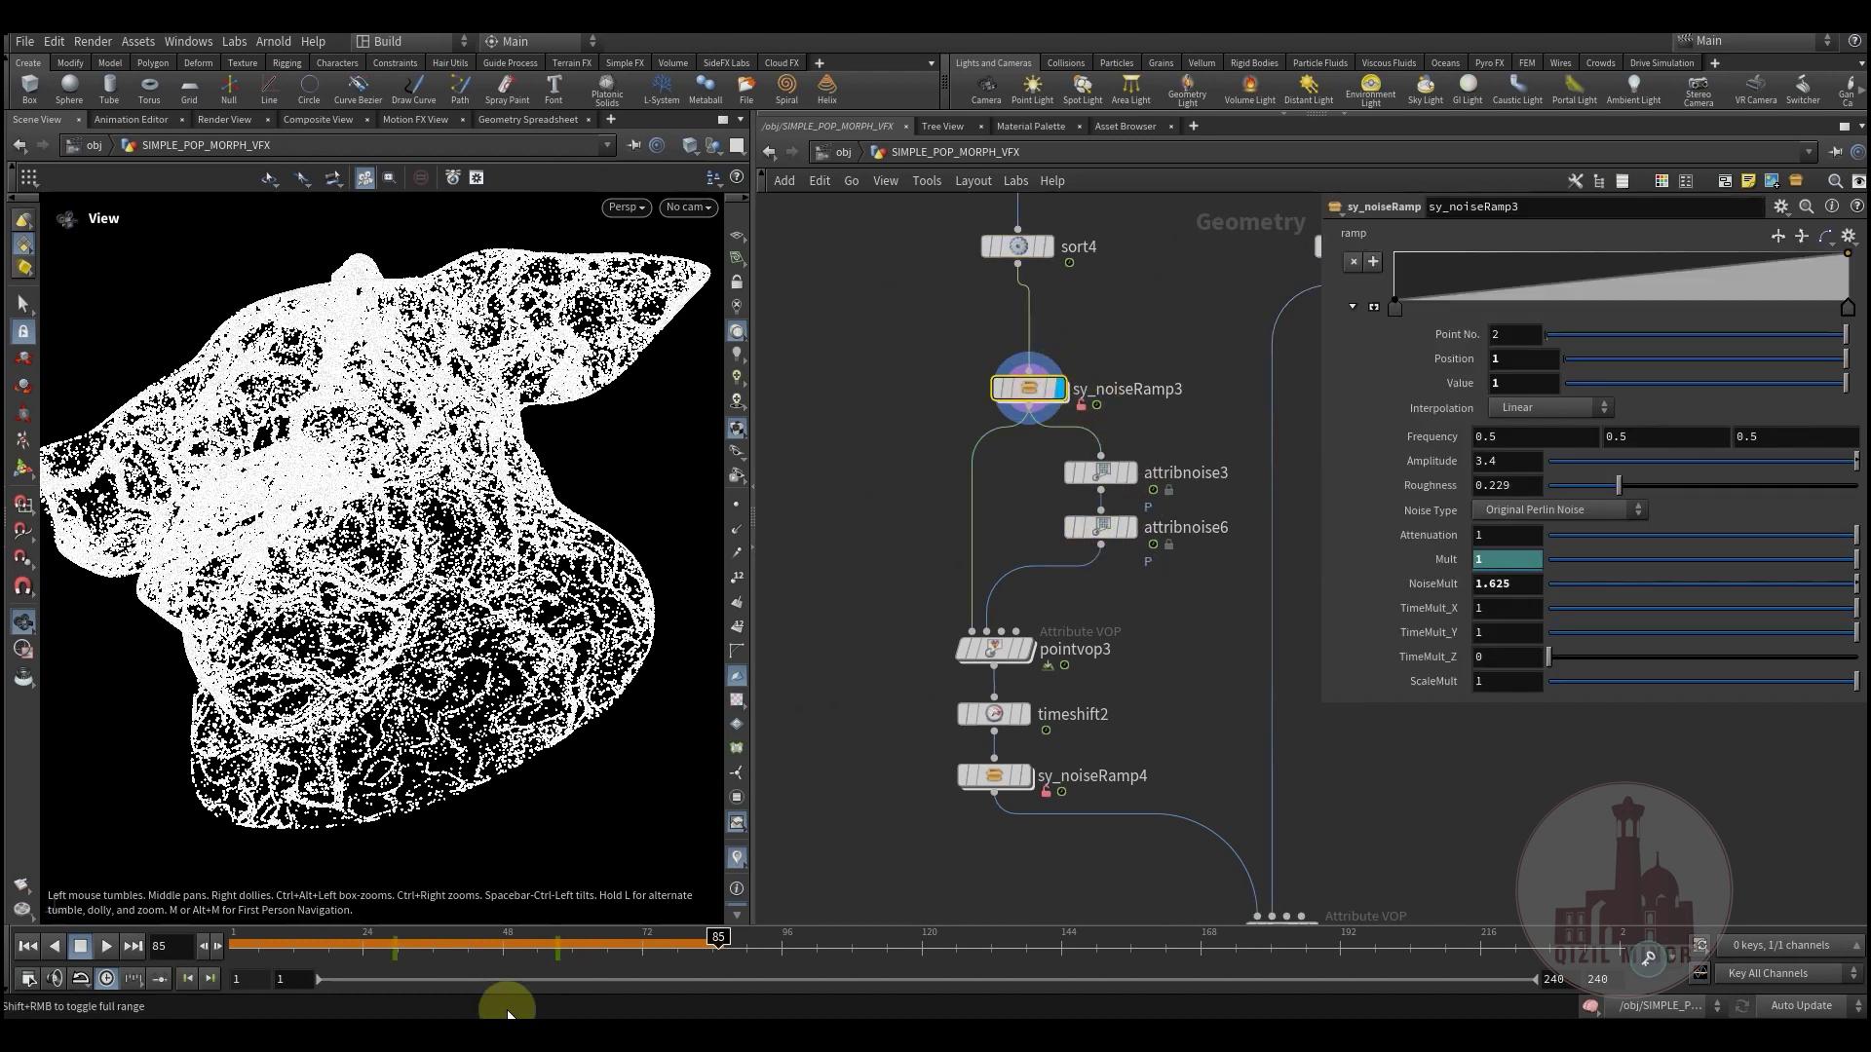
pyautogui.moveTo(390, 947); pyautogui.dragTo(495, 955)
# Step: Display attribnoise6 to inspect the noise-displaced points and scrub the timeline back to frame 38
pyautogui.moveTo(1153, 519)
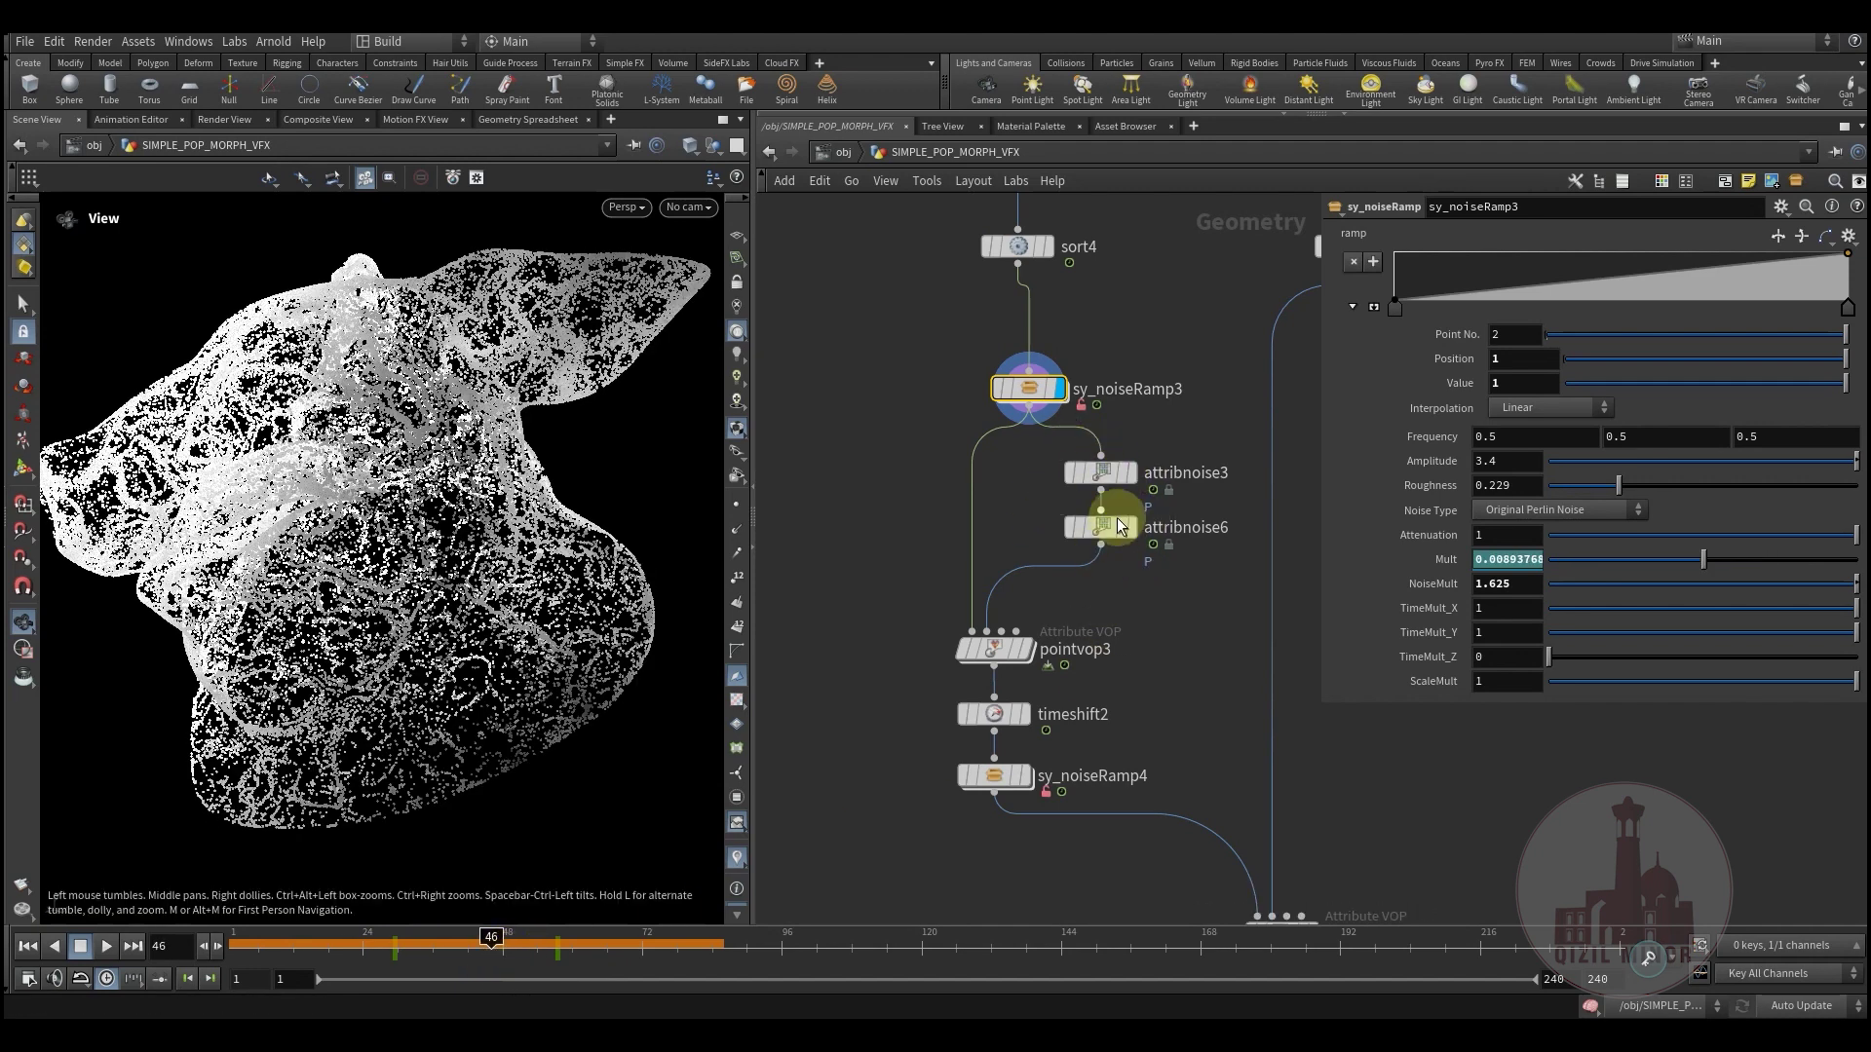
pyautogui.click(1142, 500)
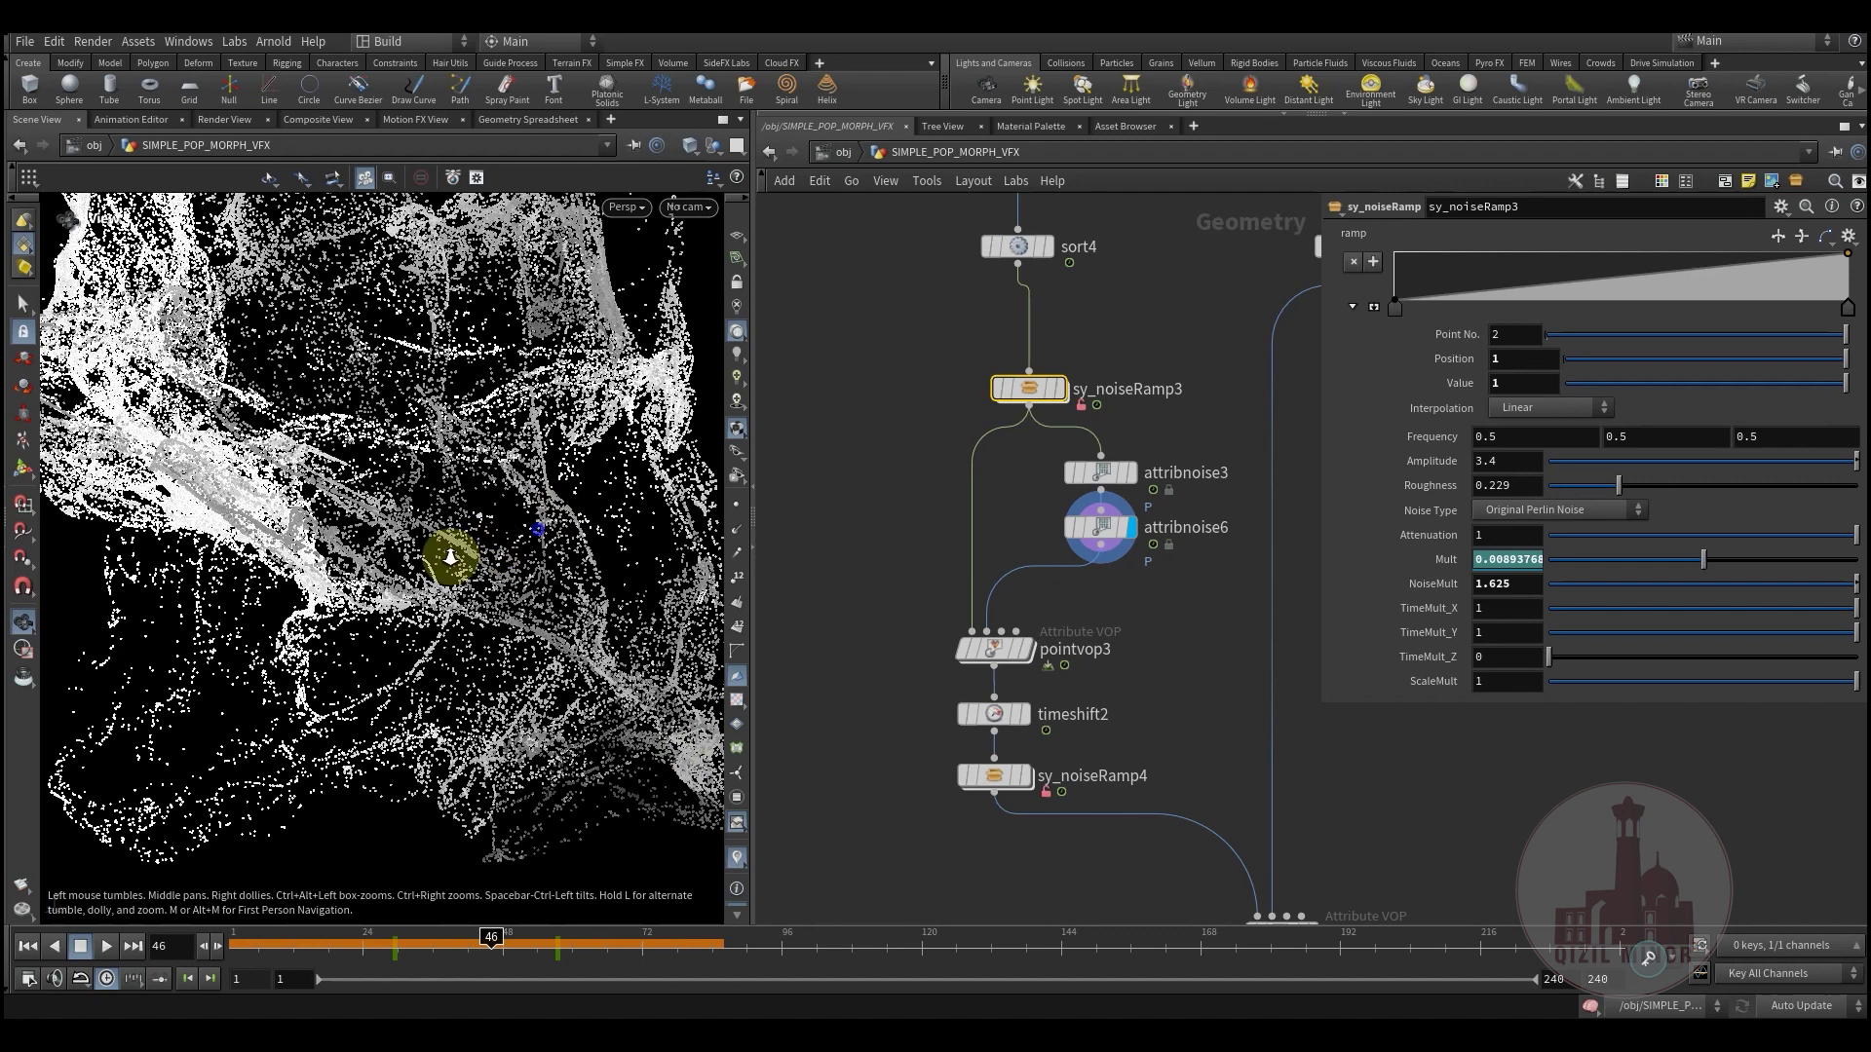
pyautogui.scroll(-5, 451, 557)
pyautogui.moveTo(501, 499); pyautogui.dragTo(430, 553, button='middle')
pyautogui.moveTo(478, 935); pyautogui.dragTo(445, 955)
# Step: Display pointvop3 and open it to review how importpoint1 and geometryvopglobal1 feed mix1
pyautogui.click(1040, 618)
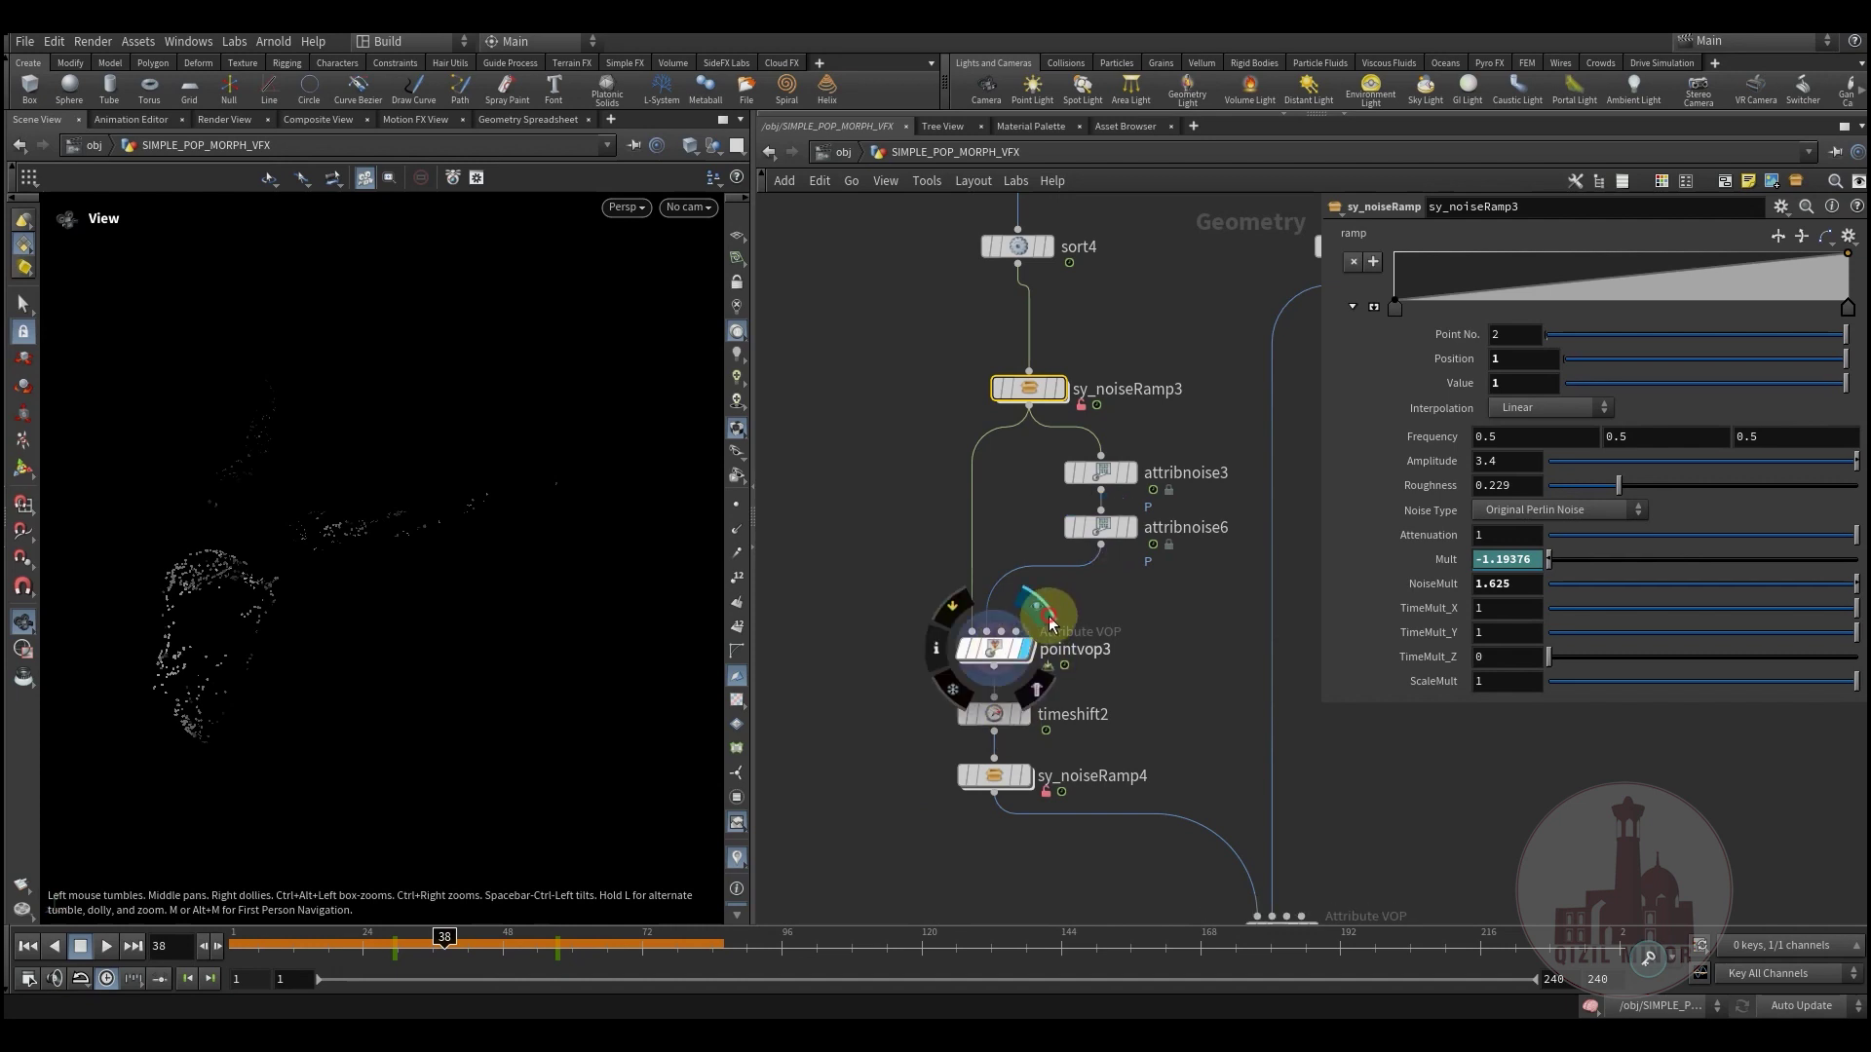
pyautogui.doubleClick(992, 654)
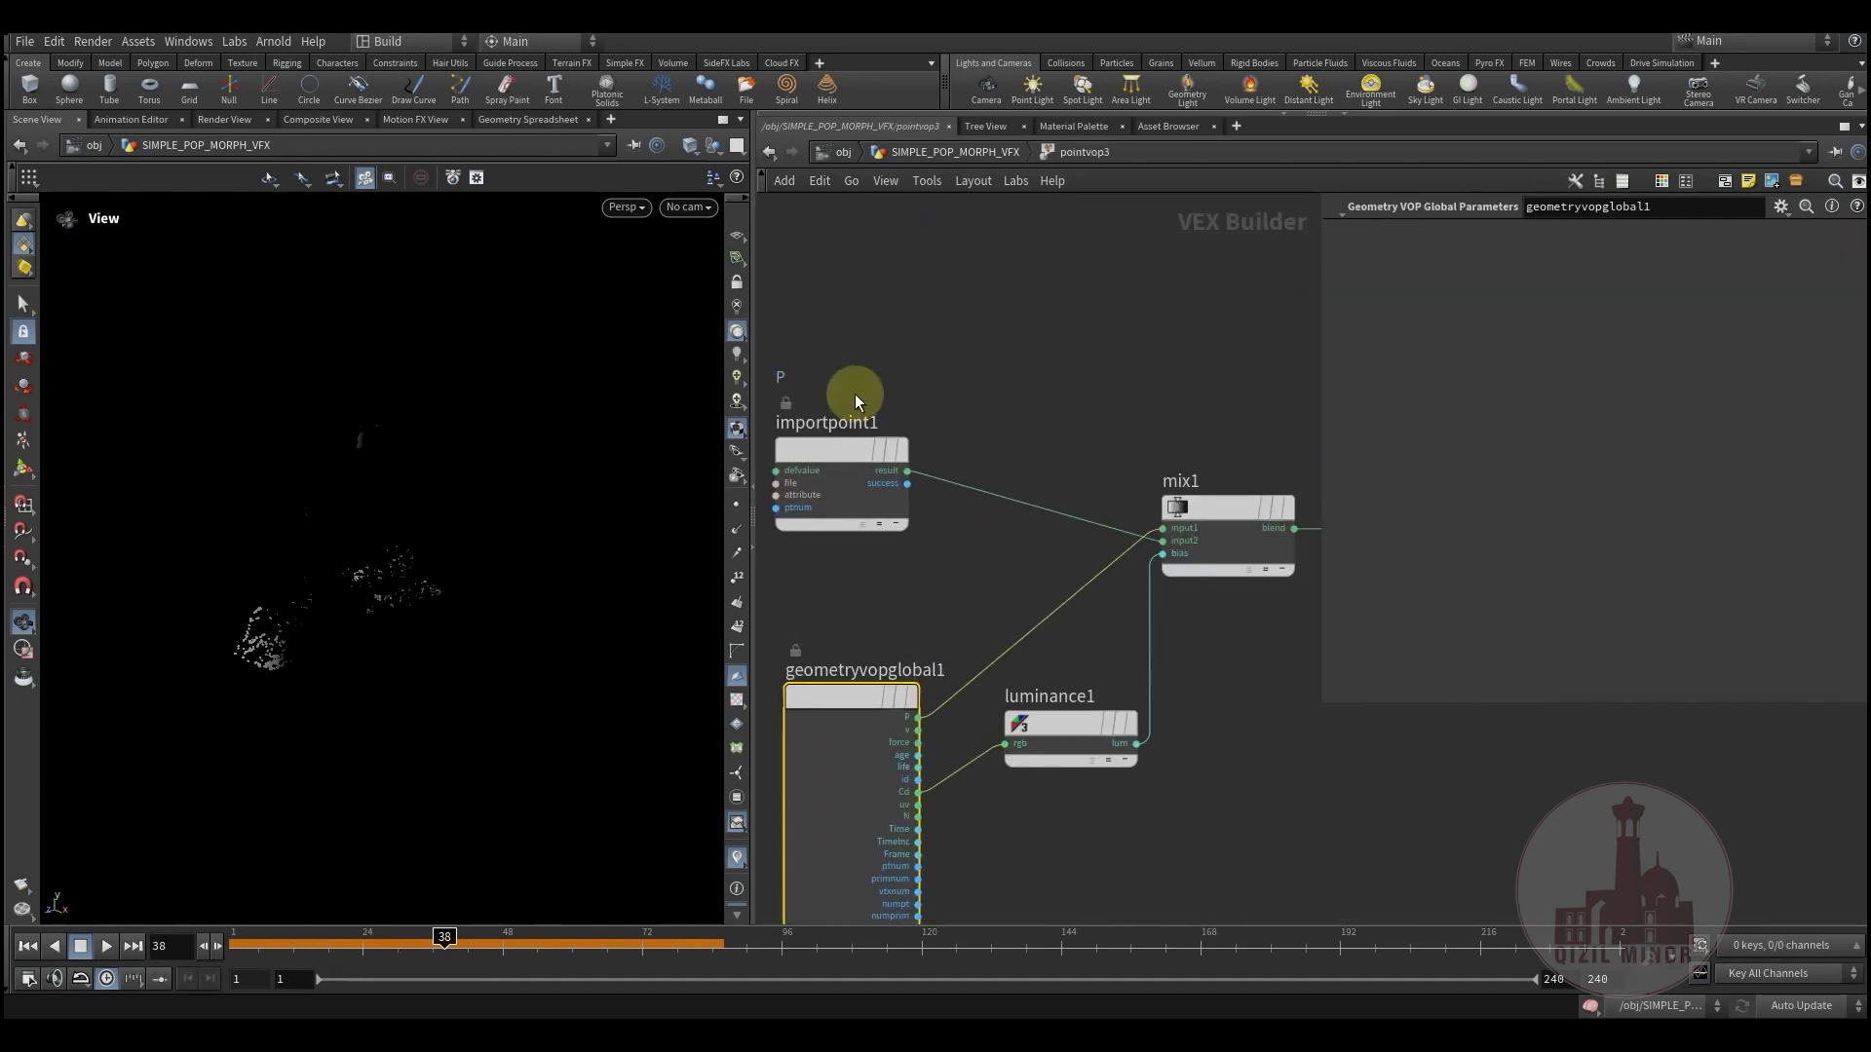
pyautogui.click(835, 452)
pyautogui.click(838, 698)
pyautogui.moveTo(1022, 564); pyautogui.dragTo(962, 516, button='middle')
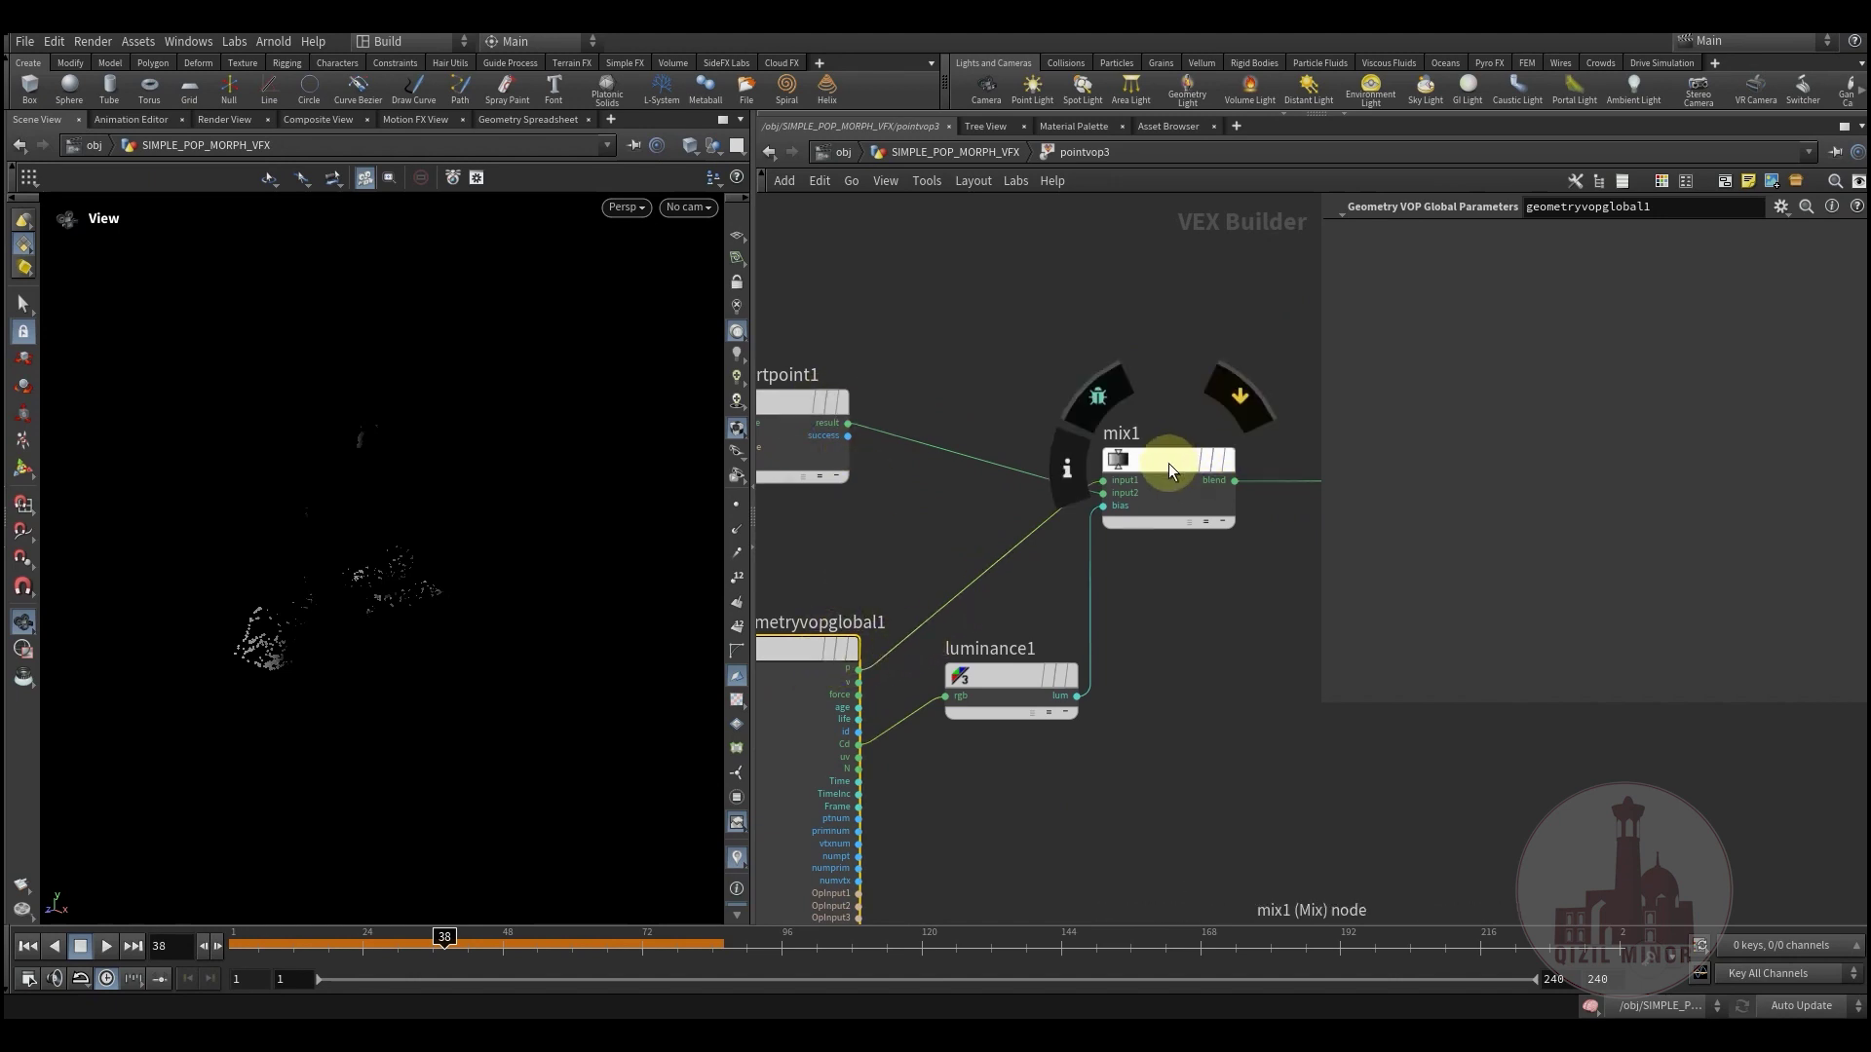
# Step: Nudge mix1 slightly higher and luminance1 lower in pointvop3's network so their connections read more clearly
pyautogui.moveTo(1167, 483); pyautogui.dragTo(1171, 469)
pyautogui.moveTo(1005, 677); pyautogui.dragTo(1004, 717)
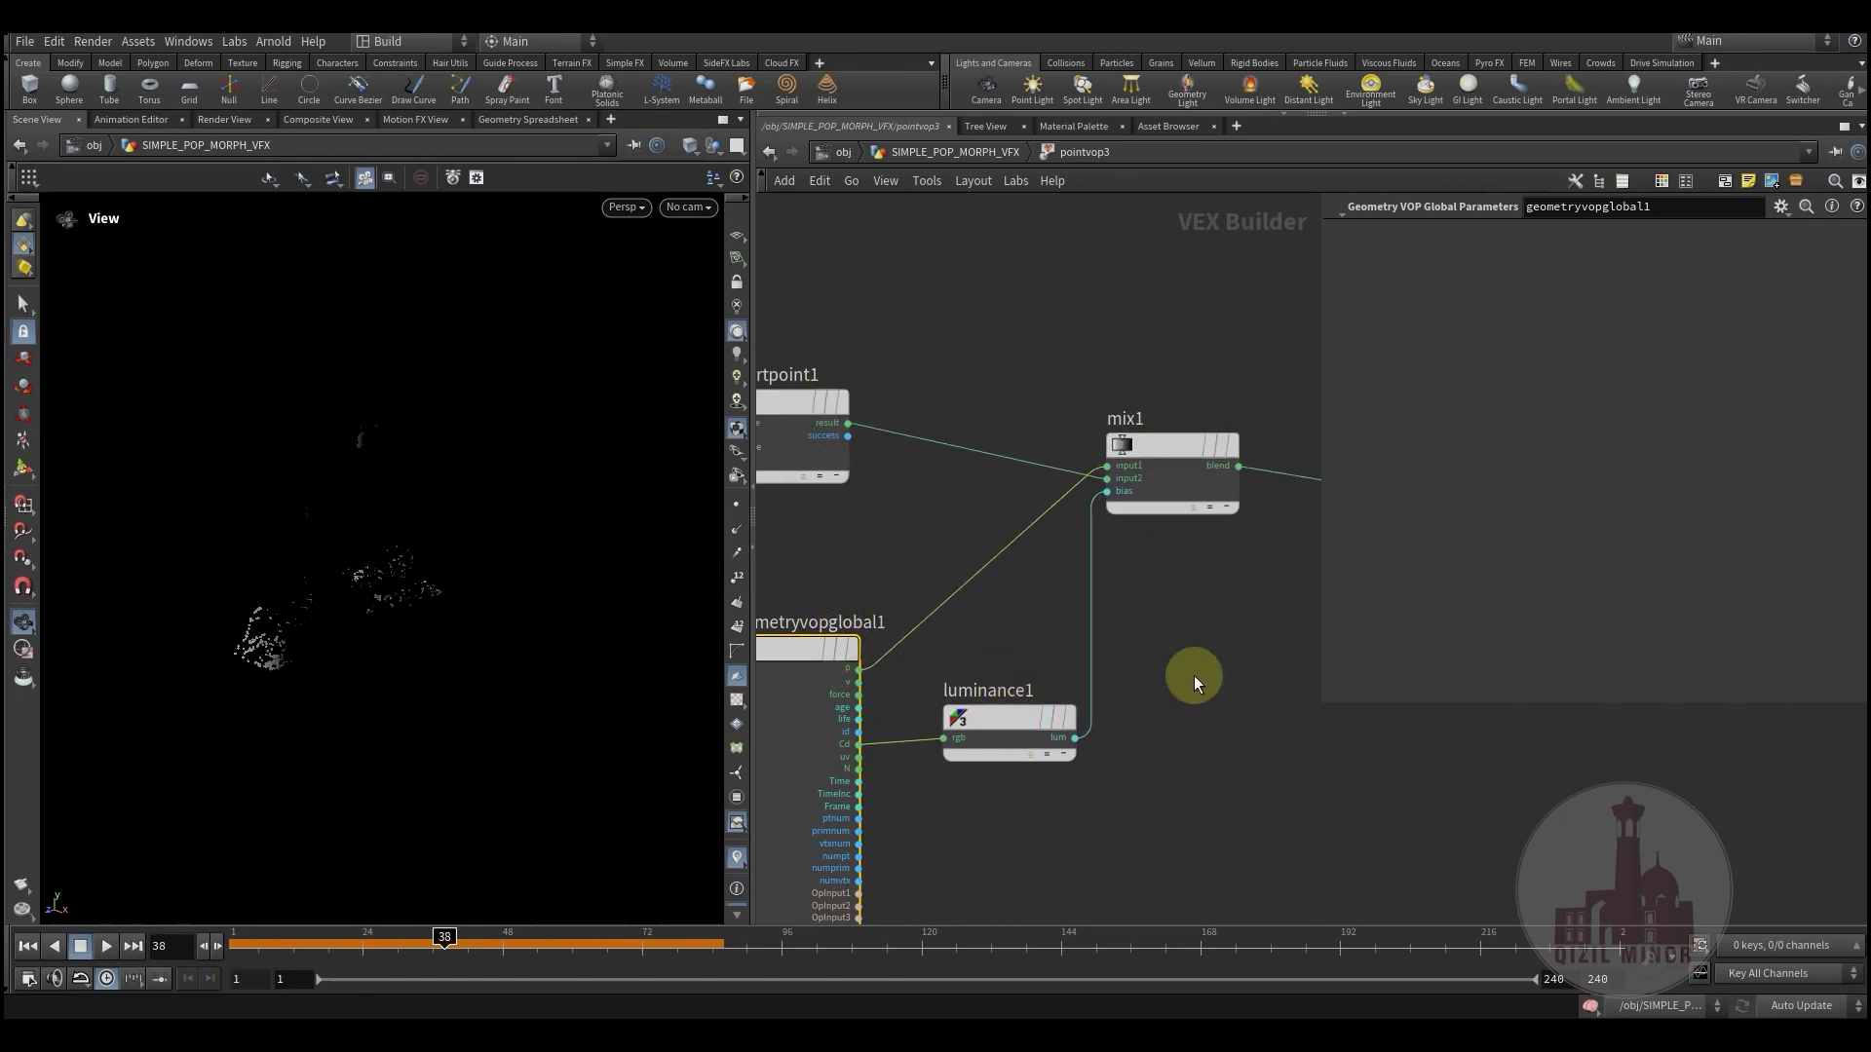
pyautogui.moveTo(1120, 703); pyautogui.dragTo(956, 699, button='middle')
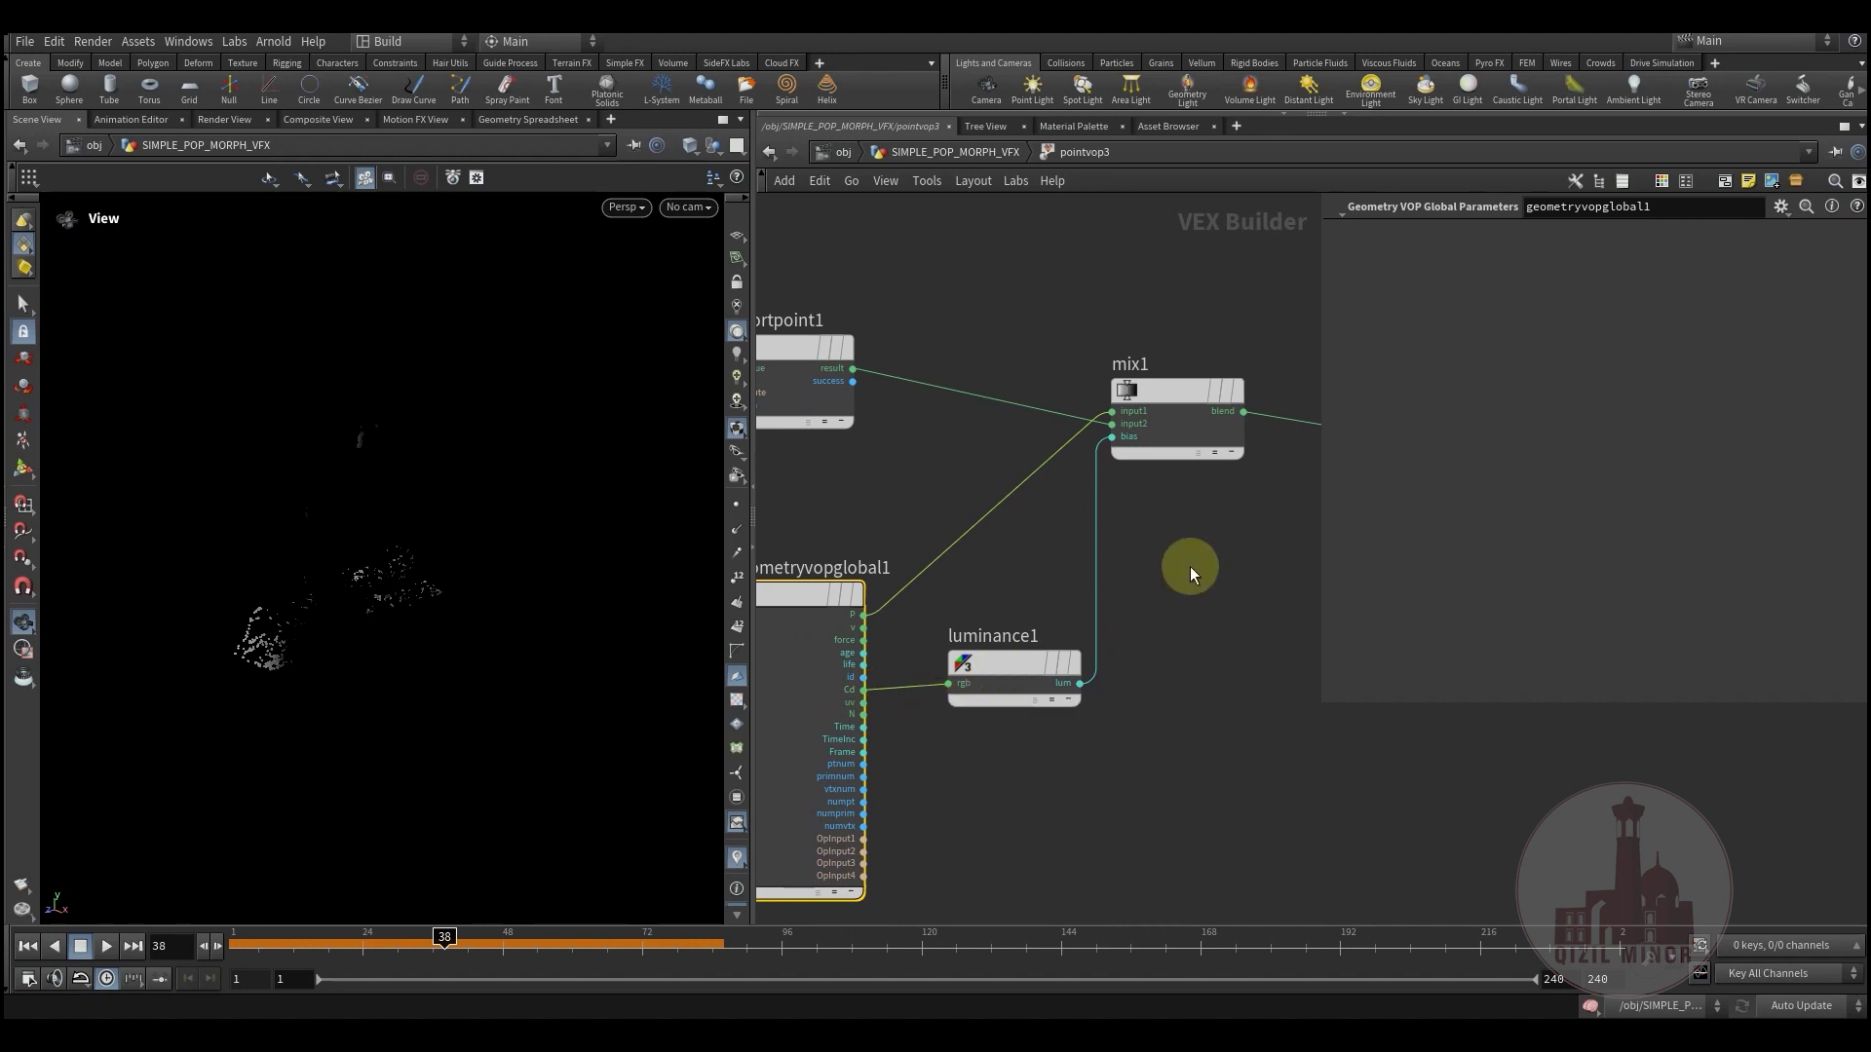
# Step: Recheck mix1 and luminance1 inside pointvop3, then return to the SIMPLE_POP_MORPH_VFX network
pyautogui.moveTo(1190, 565); pyautogui.dragTo(1135, 660, button='middle')
pyautogui.click(953, 154)
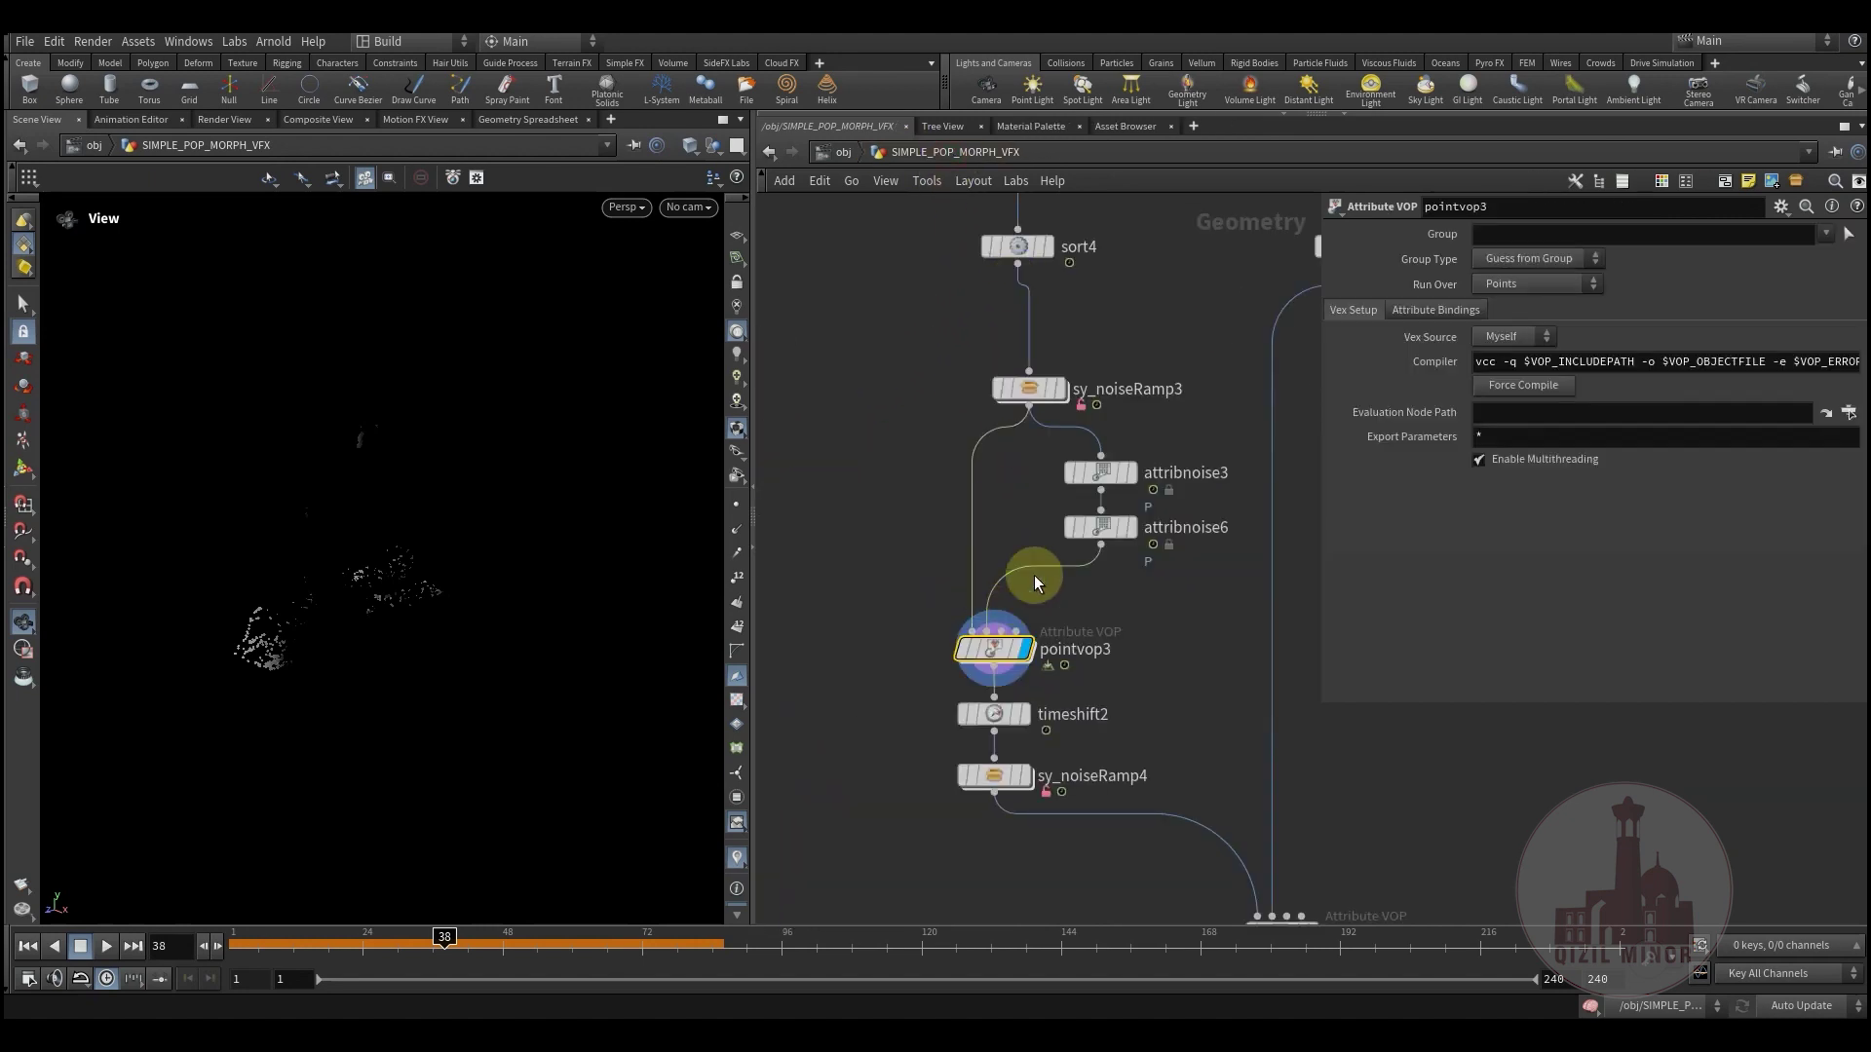
pyautogui.doubleClick(990, 657)
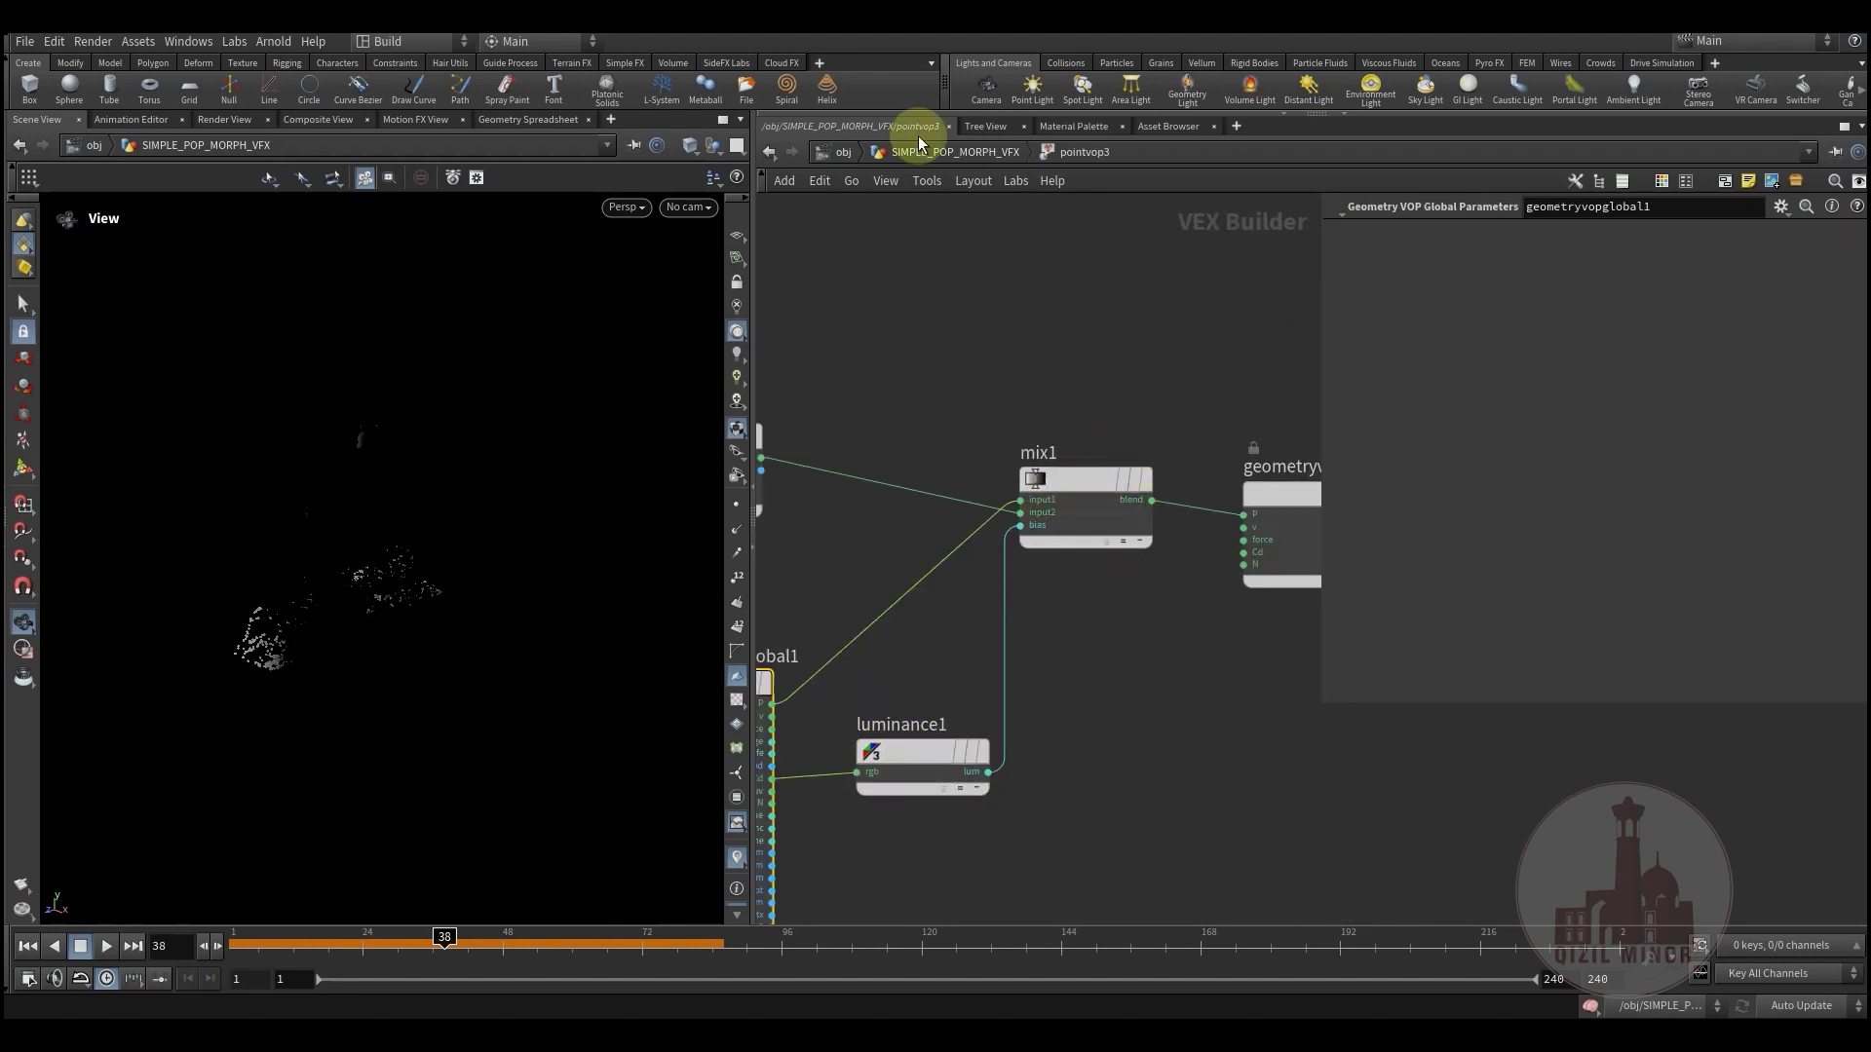
pyautogui.click(953, 156)
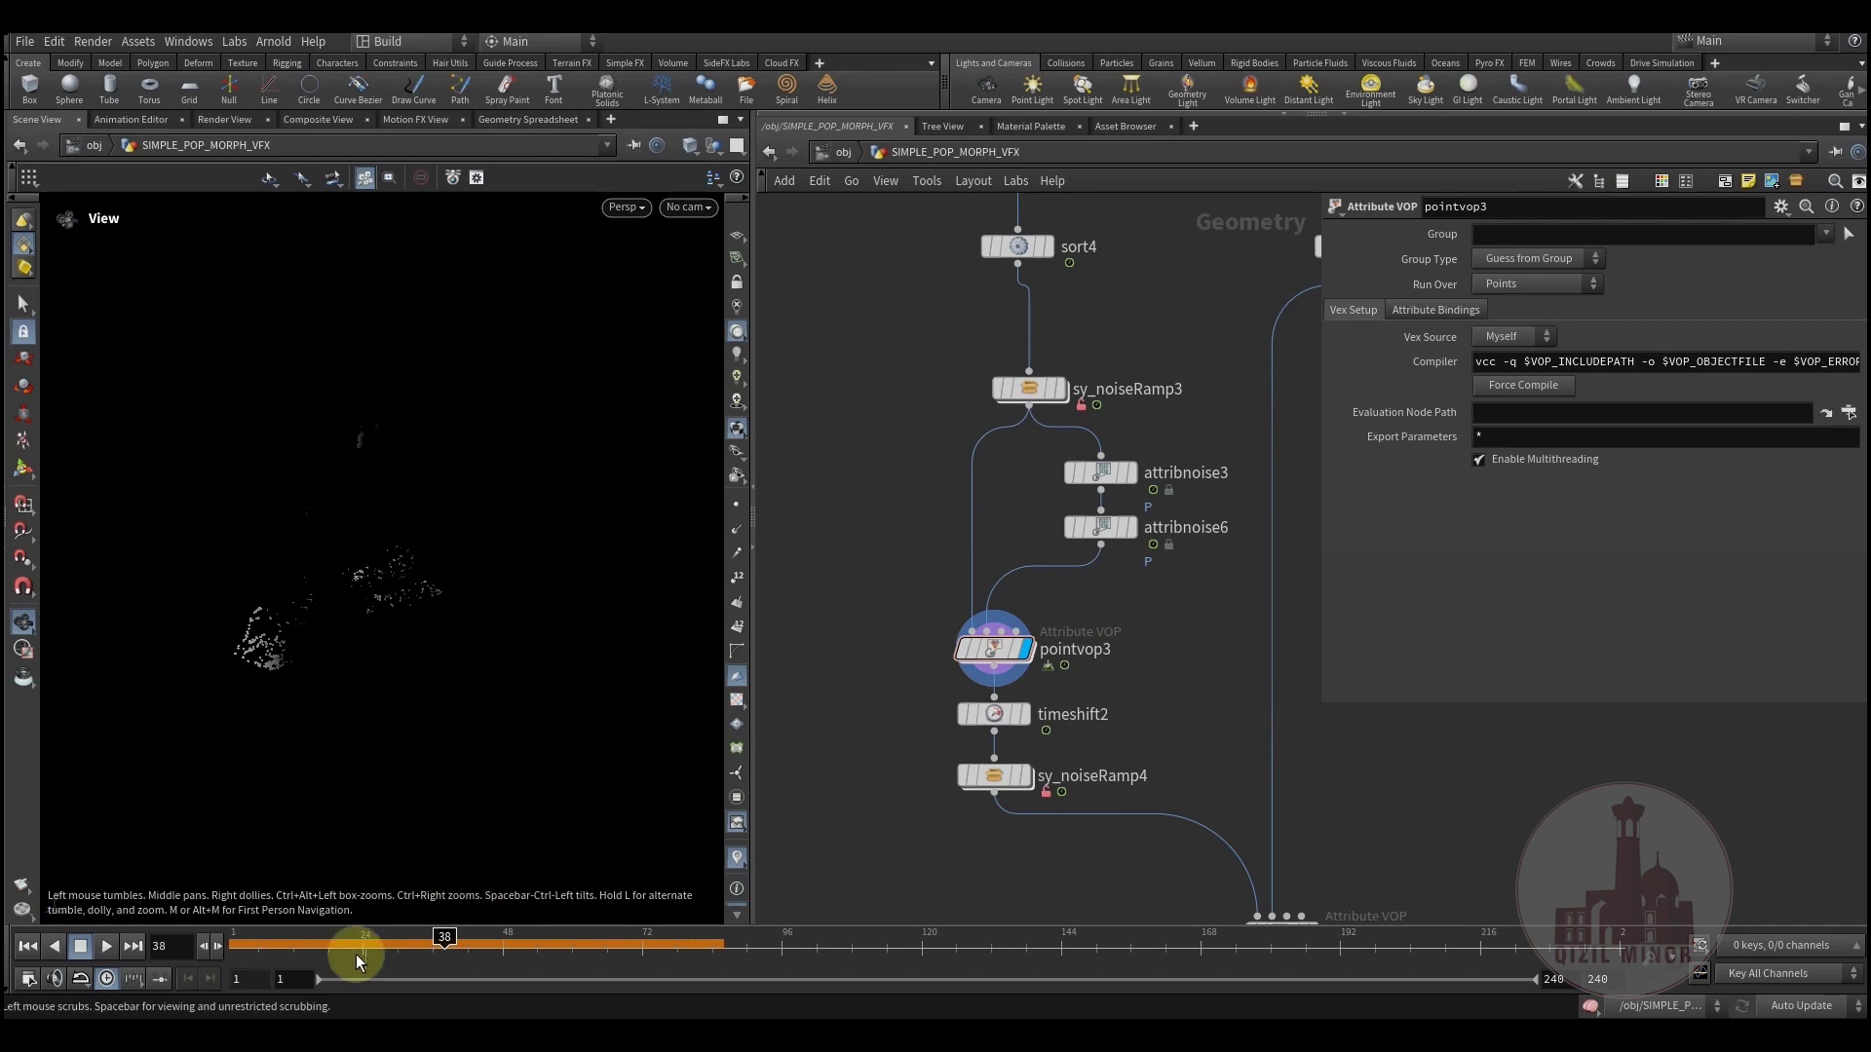
# Step: Scrub pointvop3's result to frame 81 with point markers shown, and display timeshift2
pyautogui.moveTo(363, 956); pyautogui.dragTo(694, 944)
pyautogui.click(737, 505)
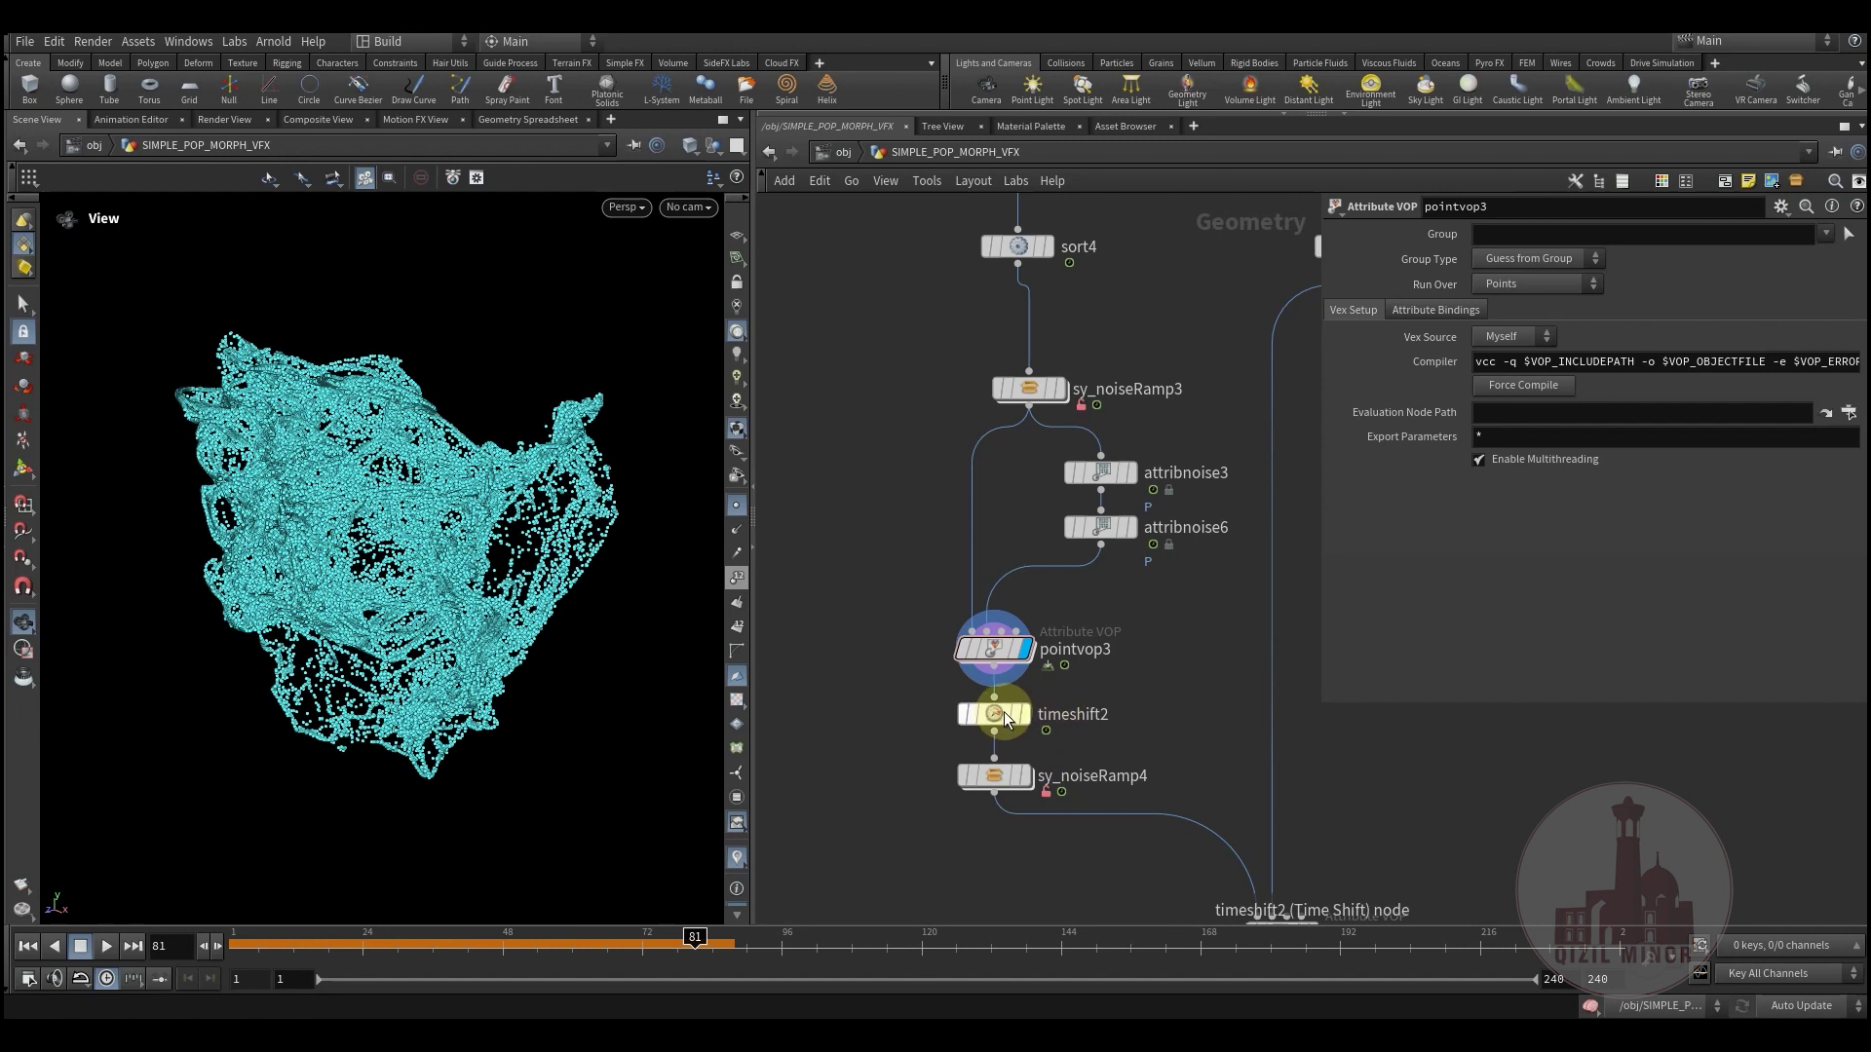
pyautogui.click(1039, 694)
# Step: Display sy_noiseRamp4 with its parameters open, hide the point markers, and scrub to frame 122 to check the animated mask
pyautogui.moveTo(963, 850); pyautogui.dragTo(859, 605, button='middle')
pyautogui.click(918, 662)
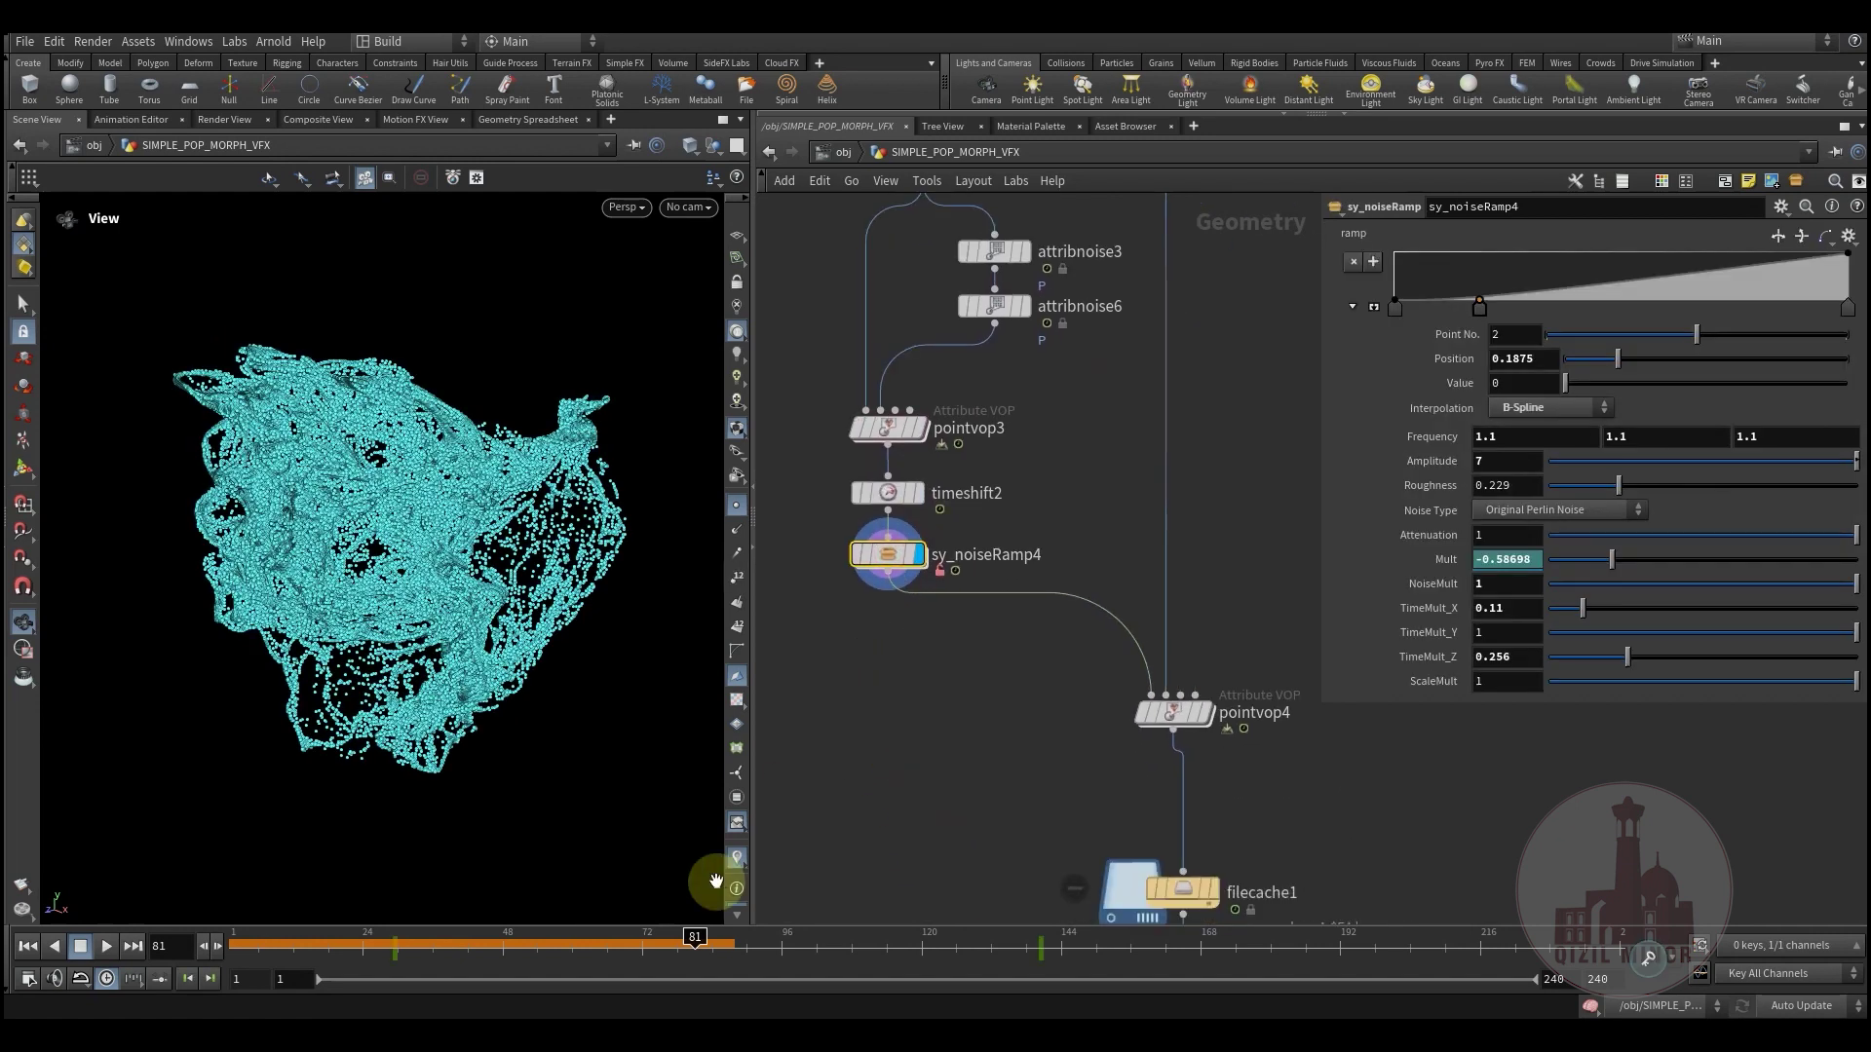
pyautogui.click(744, 529)
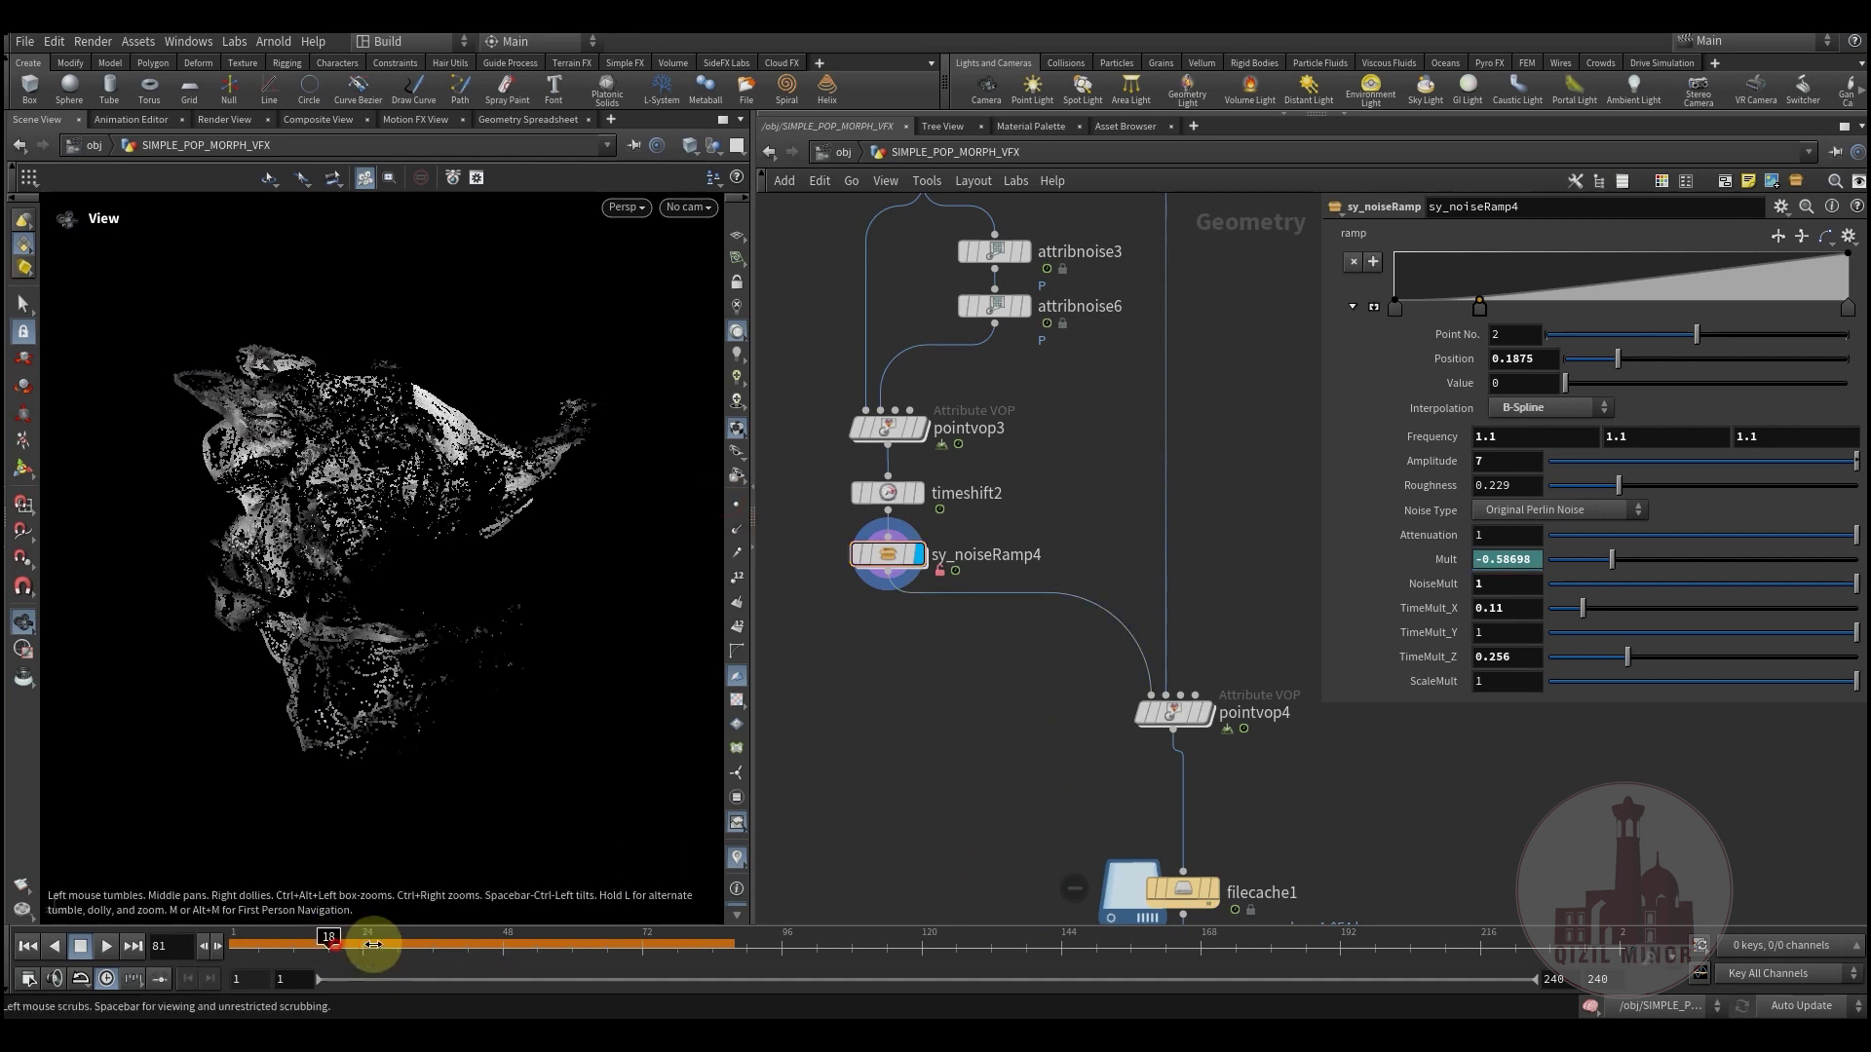
pyautogui.moveTo(374, 945); pyautogui.dragTo(937, 947)
# Step: Examine how sy_noiseRamp4 feeds pointvop4 and display pointvop4's result
pyautogui.moveTo(973, 747); pyautogui.dragTo(805, 811, button='middle')
pyautogui.moveTo(1128, 483); pyautogui.dragTo(1066, 327, button='middle')
pyautogui.moveTo(997, 441)
pyautogui.click(1033, 401)
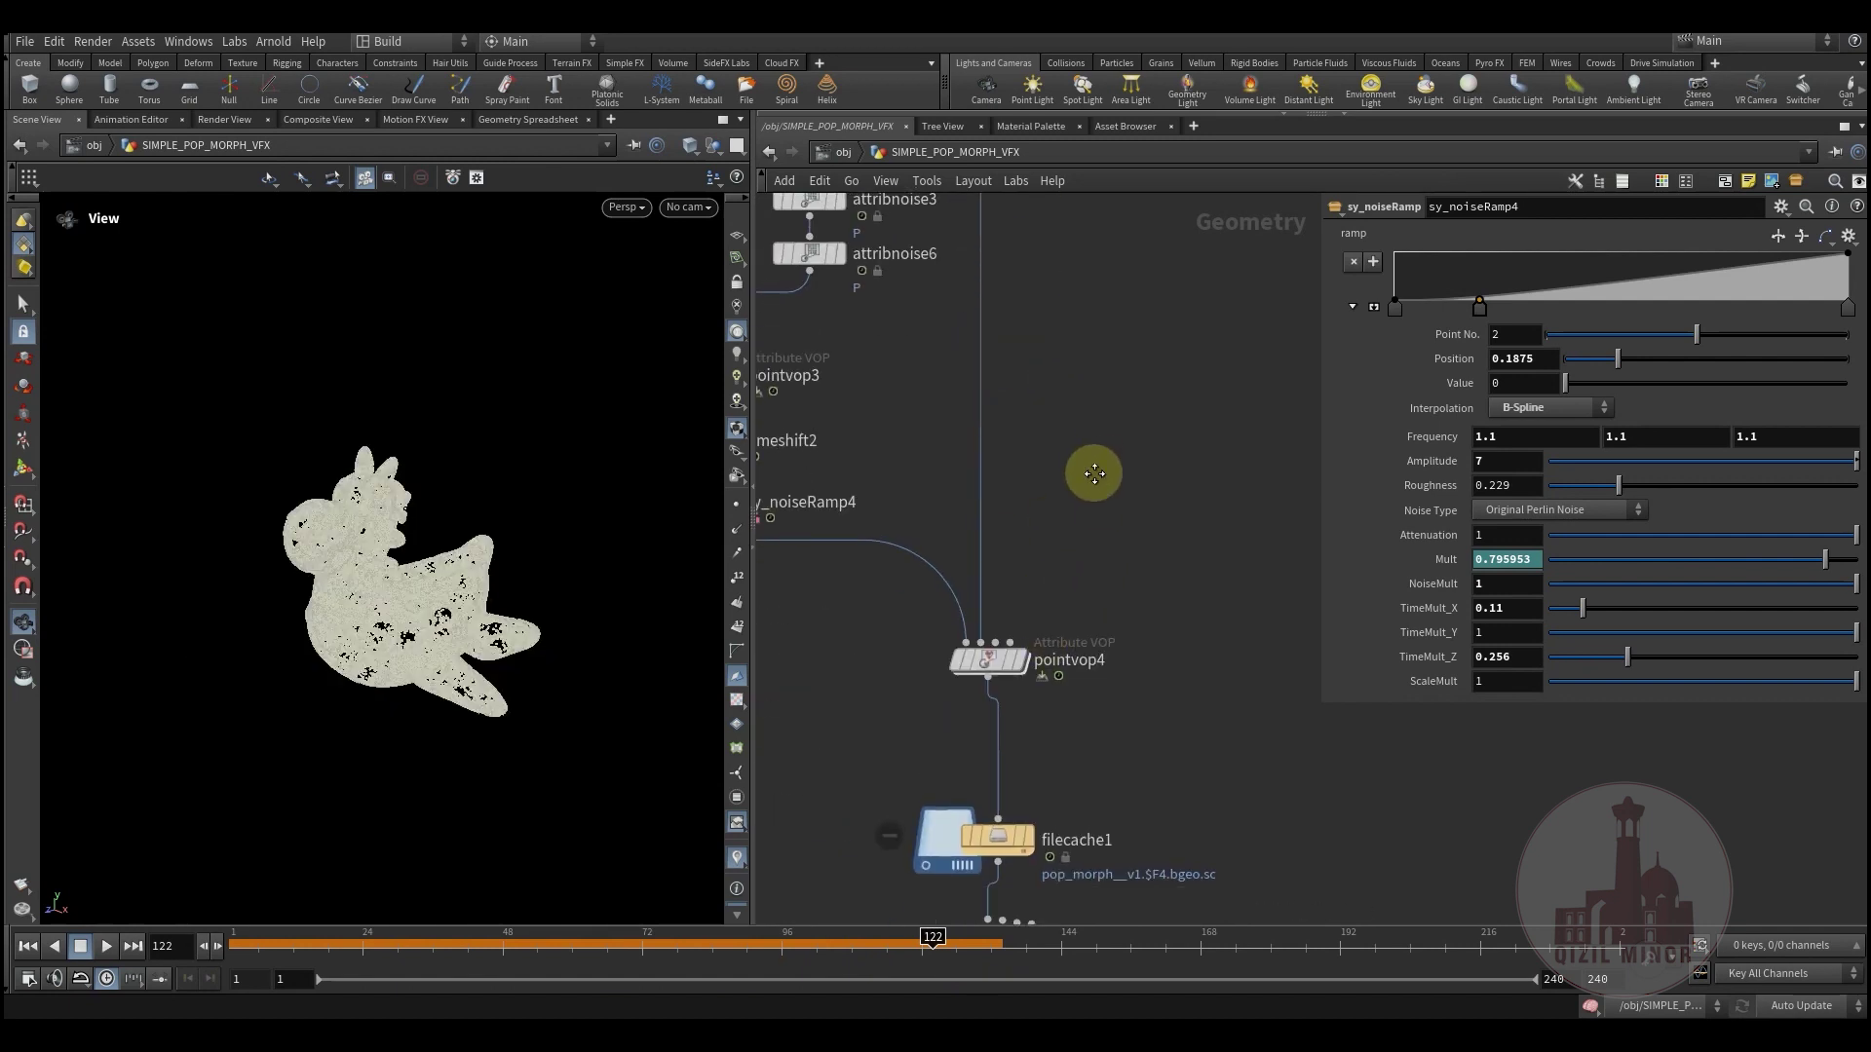
pyautogui.moveTo(1094, 473); pyautogui.dragTo(1220, 629, button='middle')
pyautogui.moveTo(1066, 838); pyautogui.dragTo(1026, 756, button='middle')
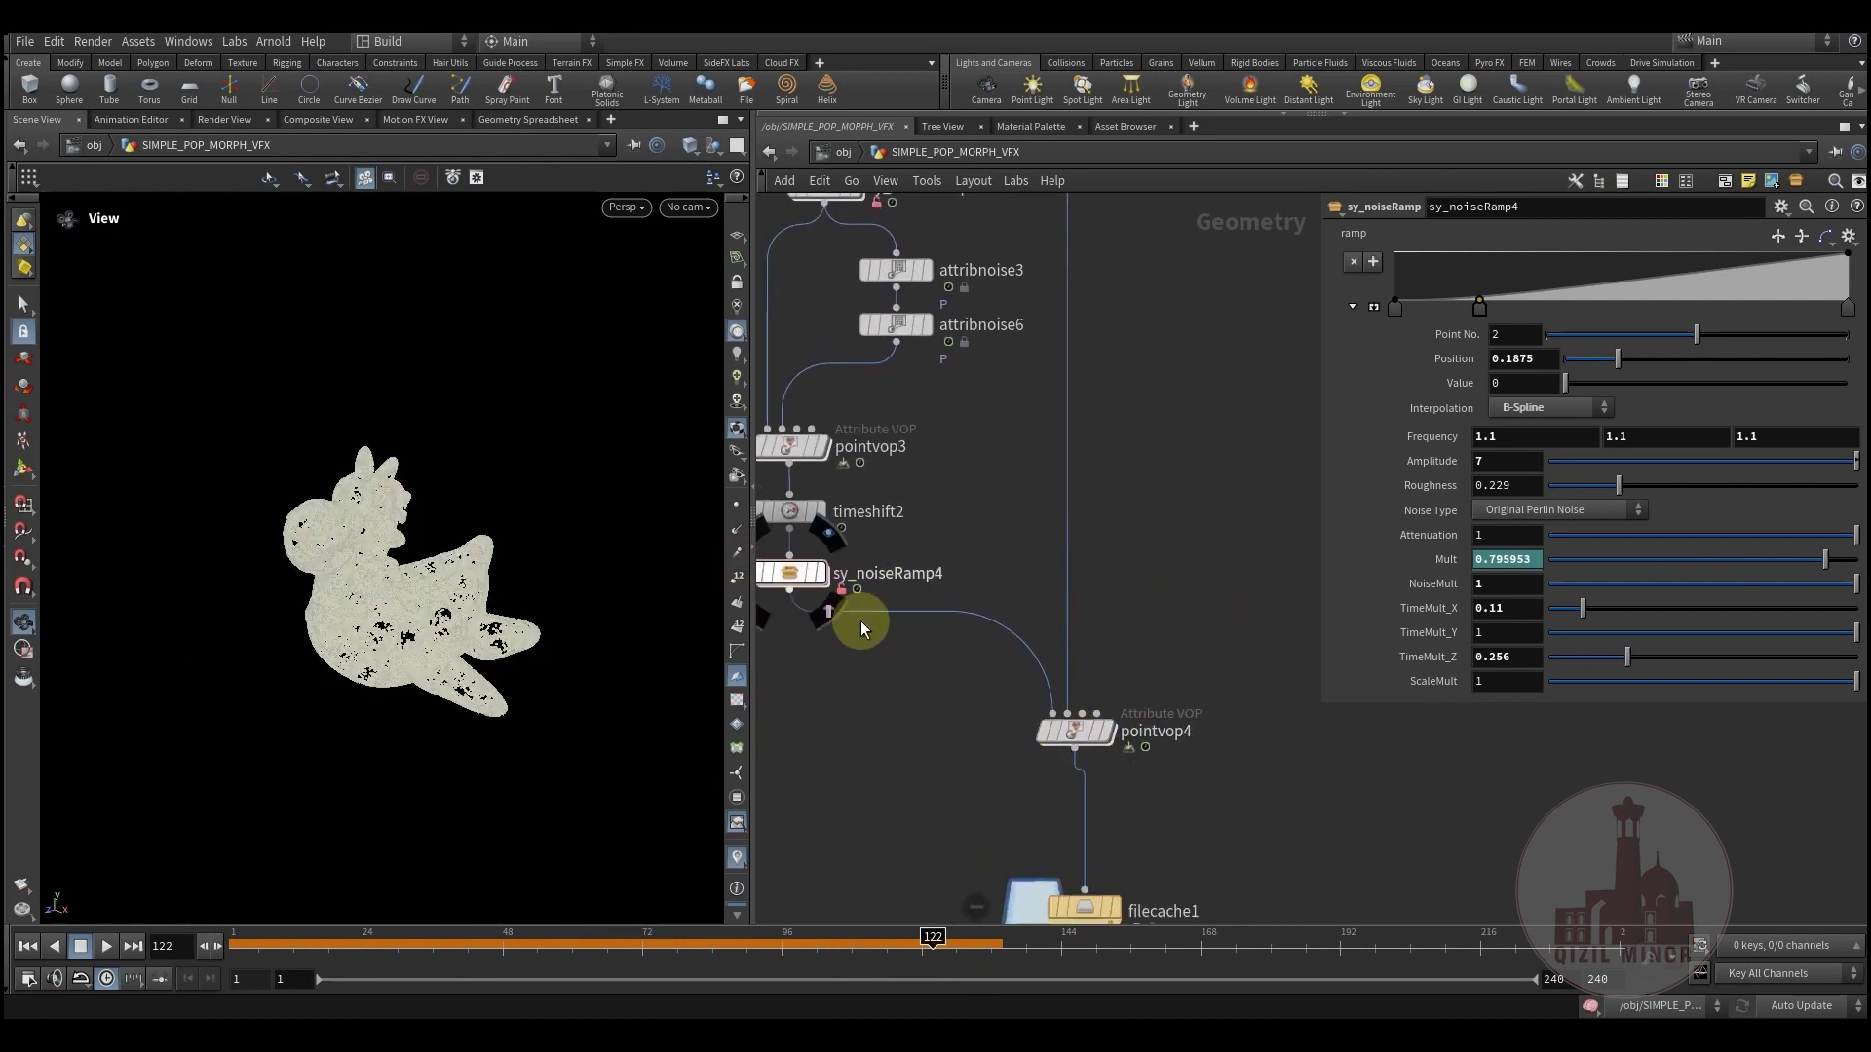
pyautogui.click(1115, 681)
# Step: Trace pointvop4's other input up to sort3 and scrub the timeline to frame 115 to check the mixed positions
pyautogui.moveTo(1148, 617); pyautogui.dragTo(1107, 890, button='middle')
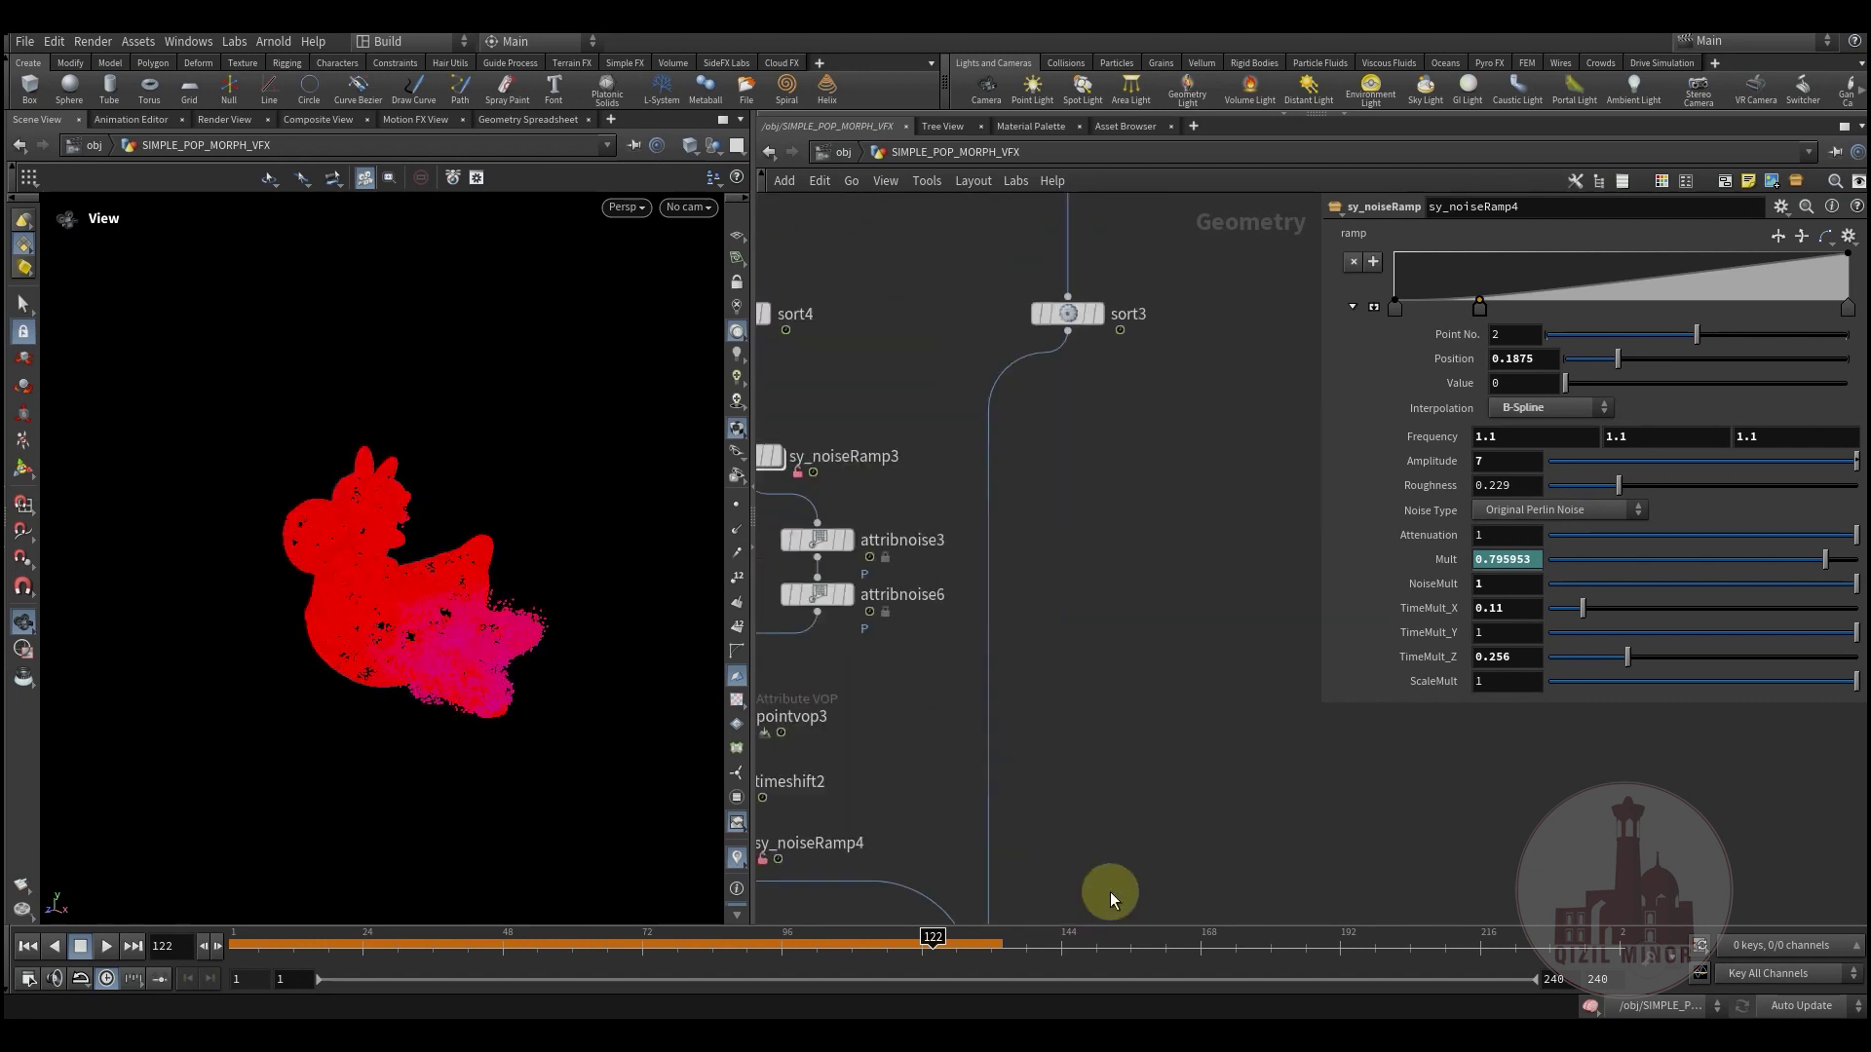
pyautogui.moveTo(1108, 247); pyautogui.dragTo(1066, 288, button='middle')
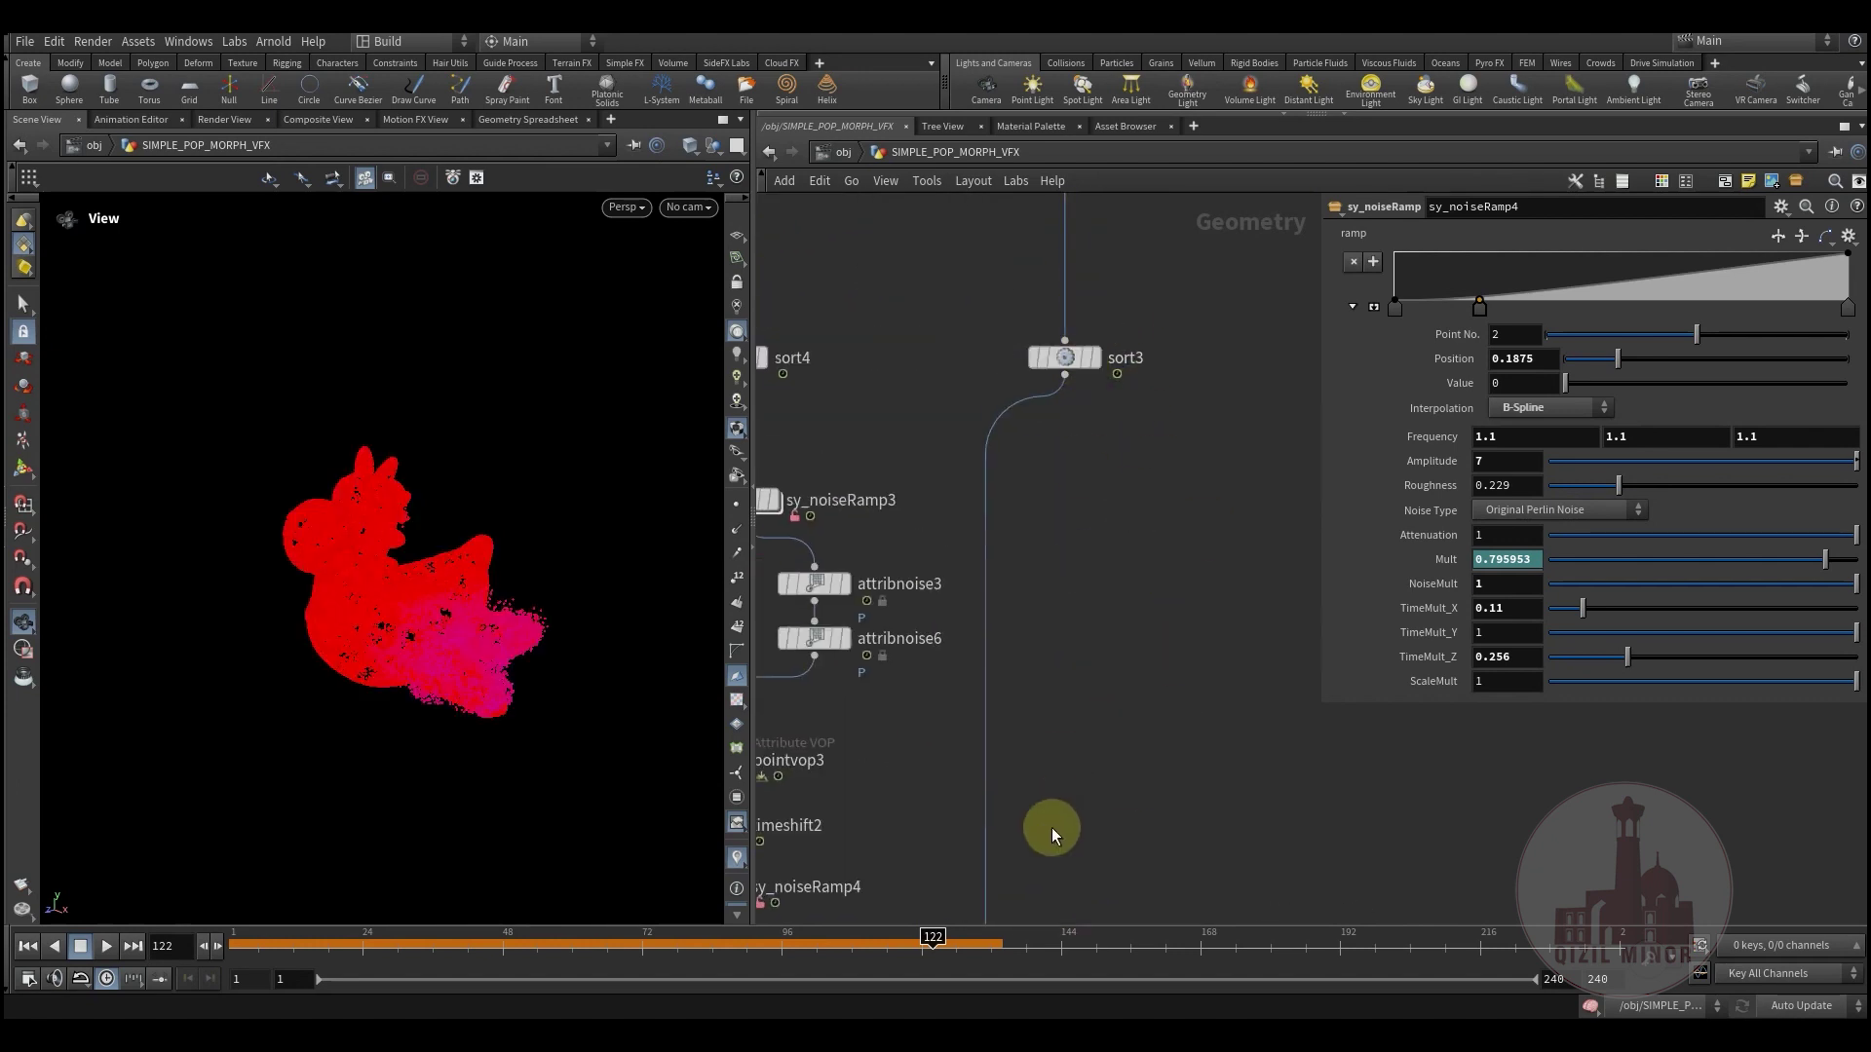
pyautogui.moveTo(1053, 823); pyautogui.dragTo(1085, 360, button='middle')
pyautogui.moveTo(915, 588); pyautogui.dragTo(932, 630, button='middle')
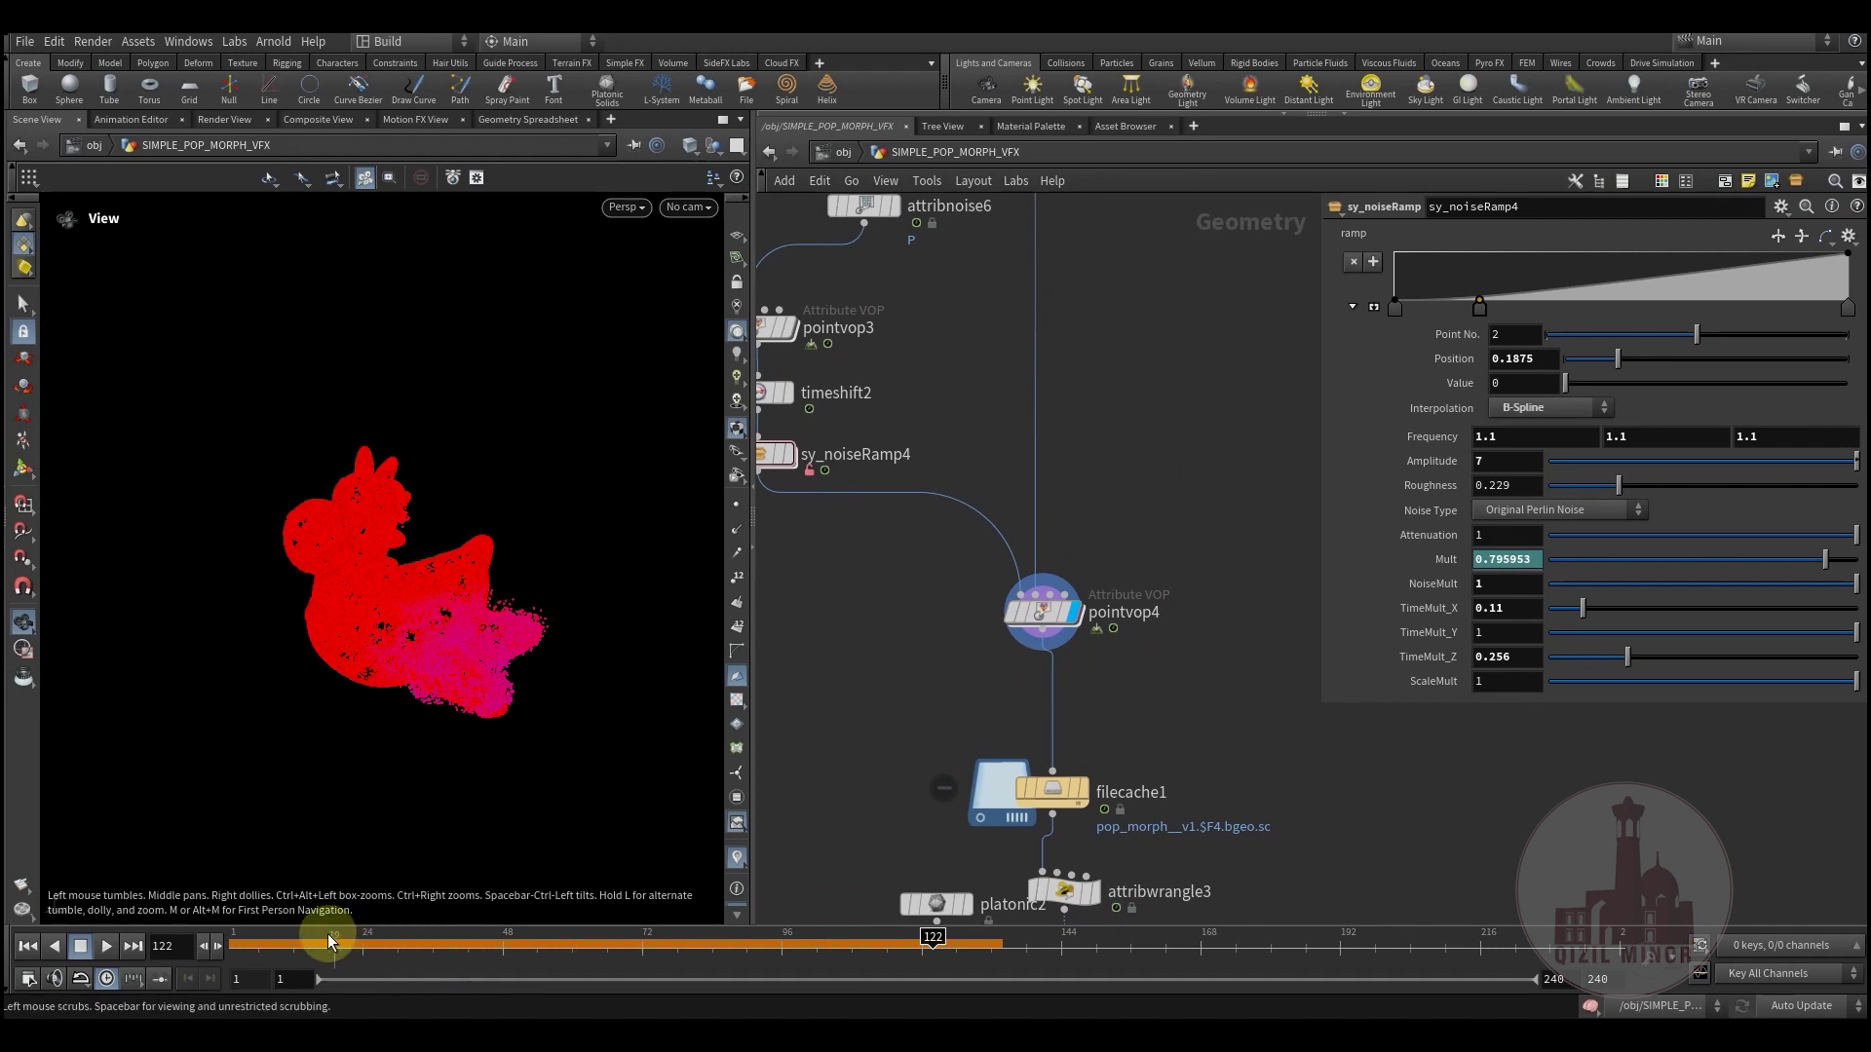
pyautogui.moveTo(313, 939); pyautogui.dragTo(892, 733)
# Step: Open pointvop4 to review its position mix, fit1 and the color constants feeding the color mix, and return to the geometry network
pyautogui.moveTo(911, 627); pyautogui.dragTo(860, 553, button='middle')
pyautogui.doubleClick(992, 542)
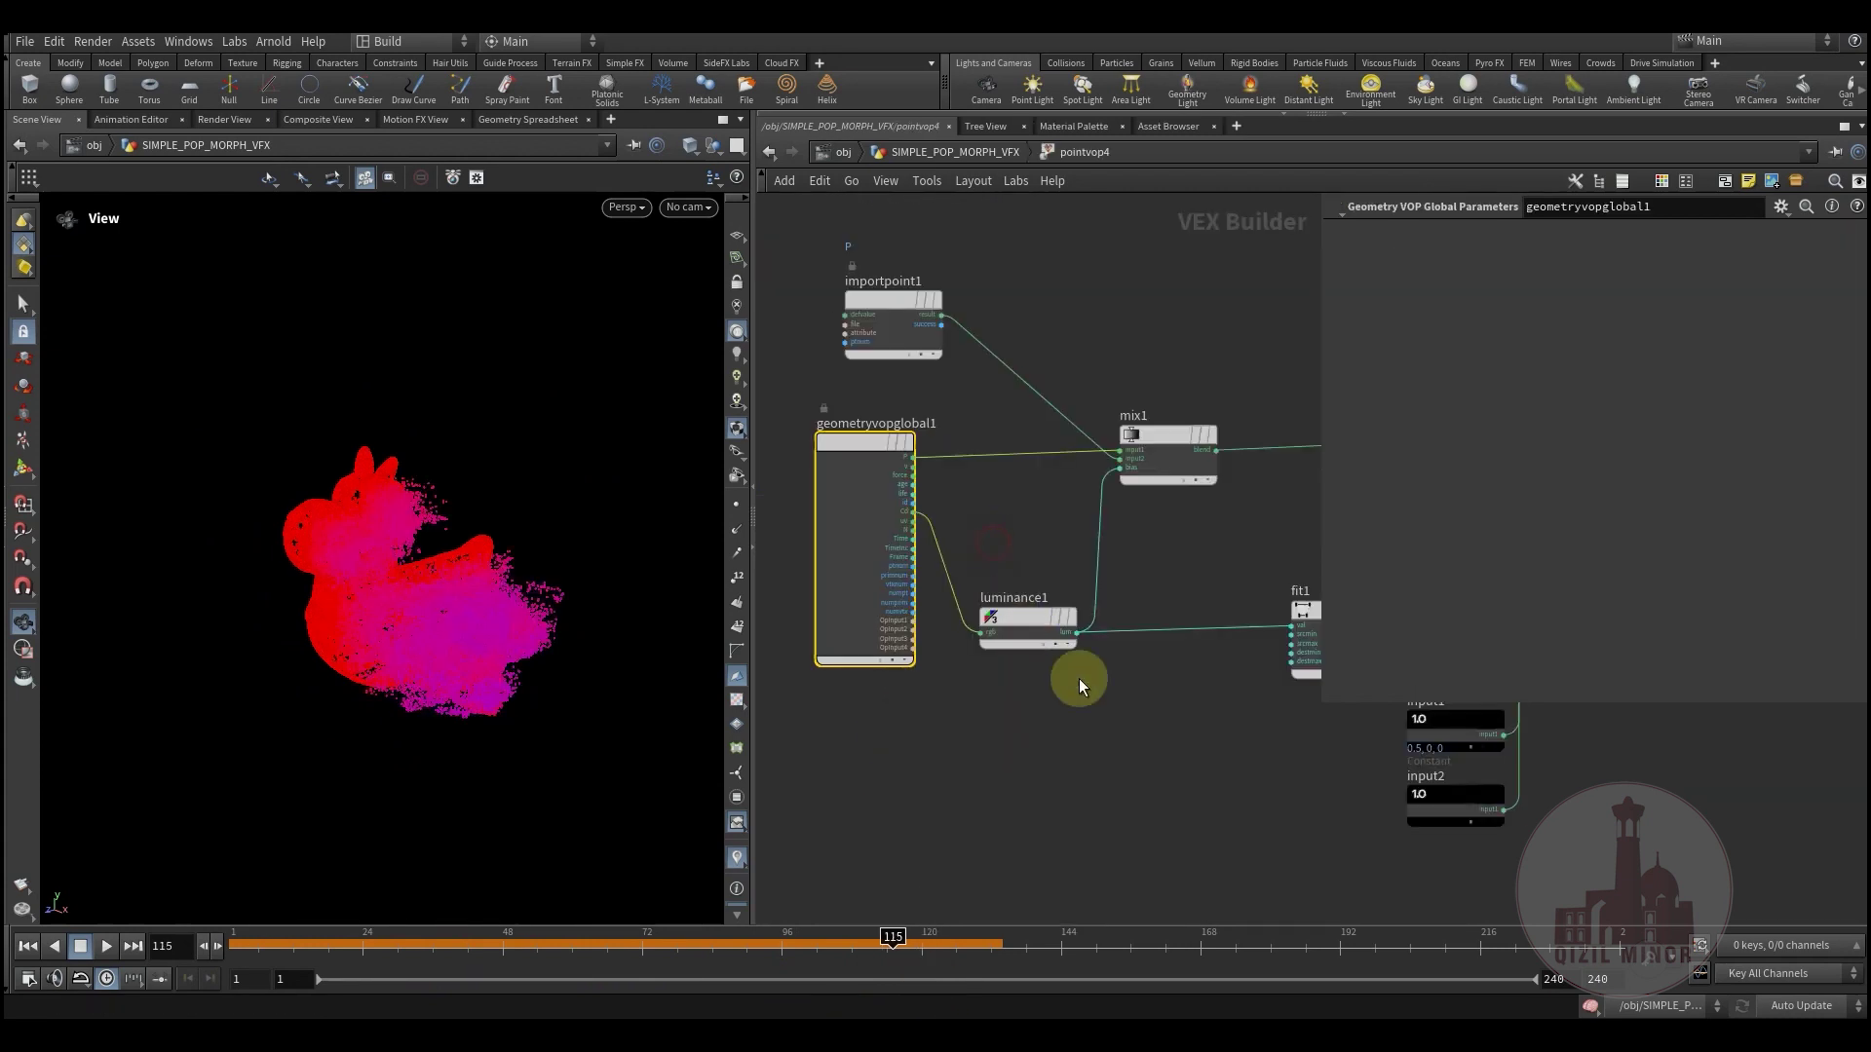
pyautogui.moveTo(1227, 761); pyautogui.dragTo(1114, 725, button='middle')
pyautogui.moveTo(924, 468); pyautogui.dragTo(1142, 608, button='middle')
pyautogui.scroll(-3, 1083, 639)
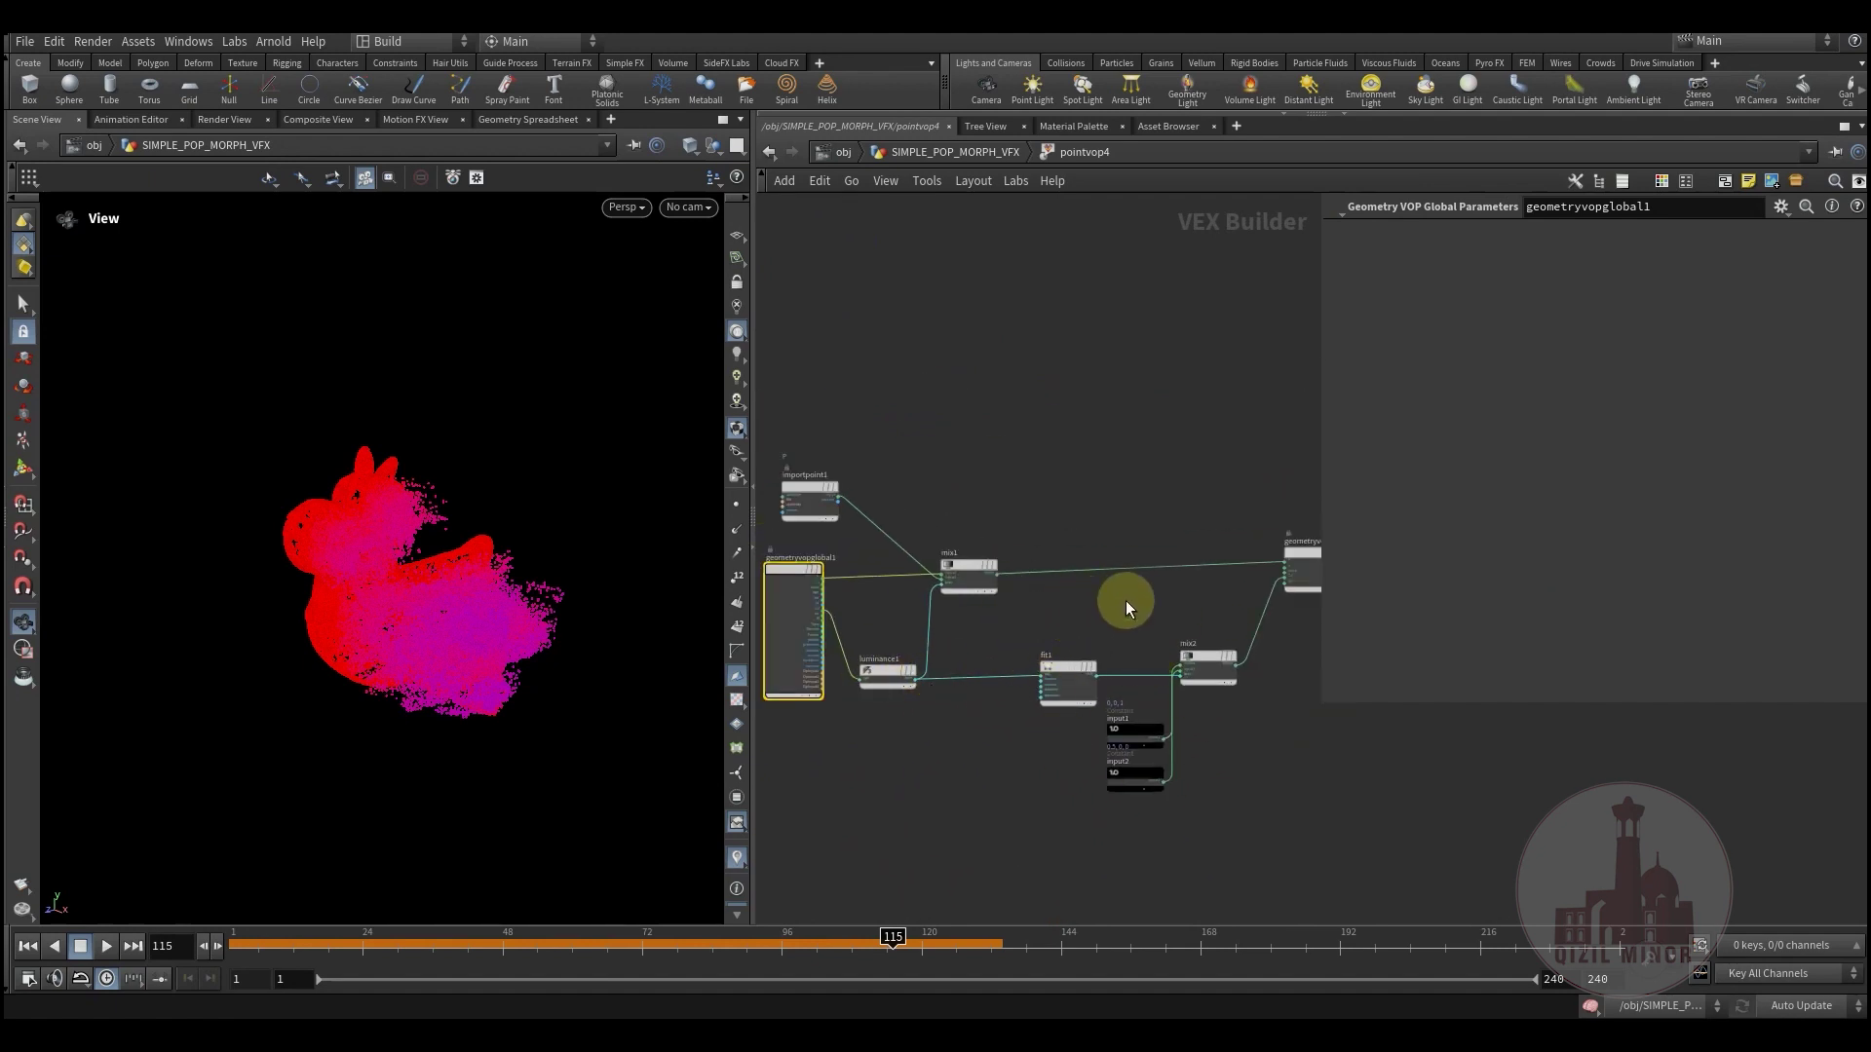
pyautogui.moveTo(1125, 601); pyautogui.dragTo(1086, 583, button='middle')
pyautogui.moveTo(980, 597); pyautogui.dragTo(1189, 787)
pyautogui.click(1073, 565)
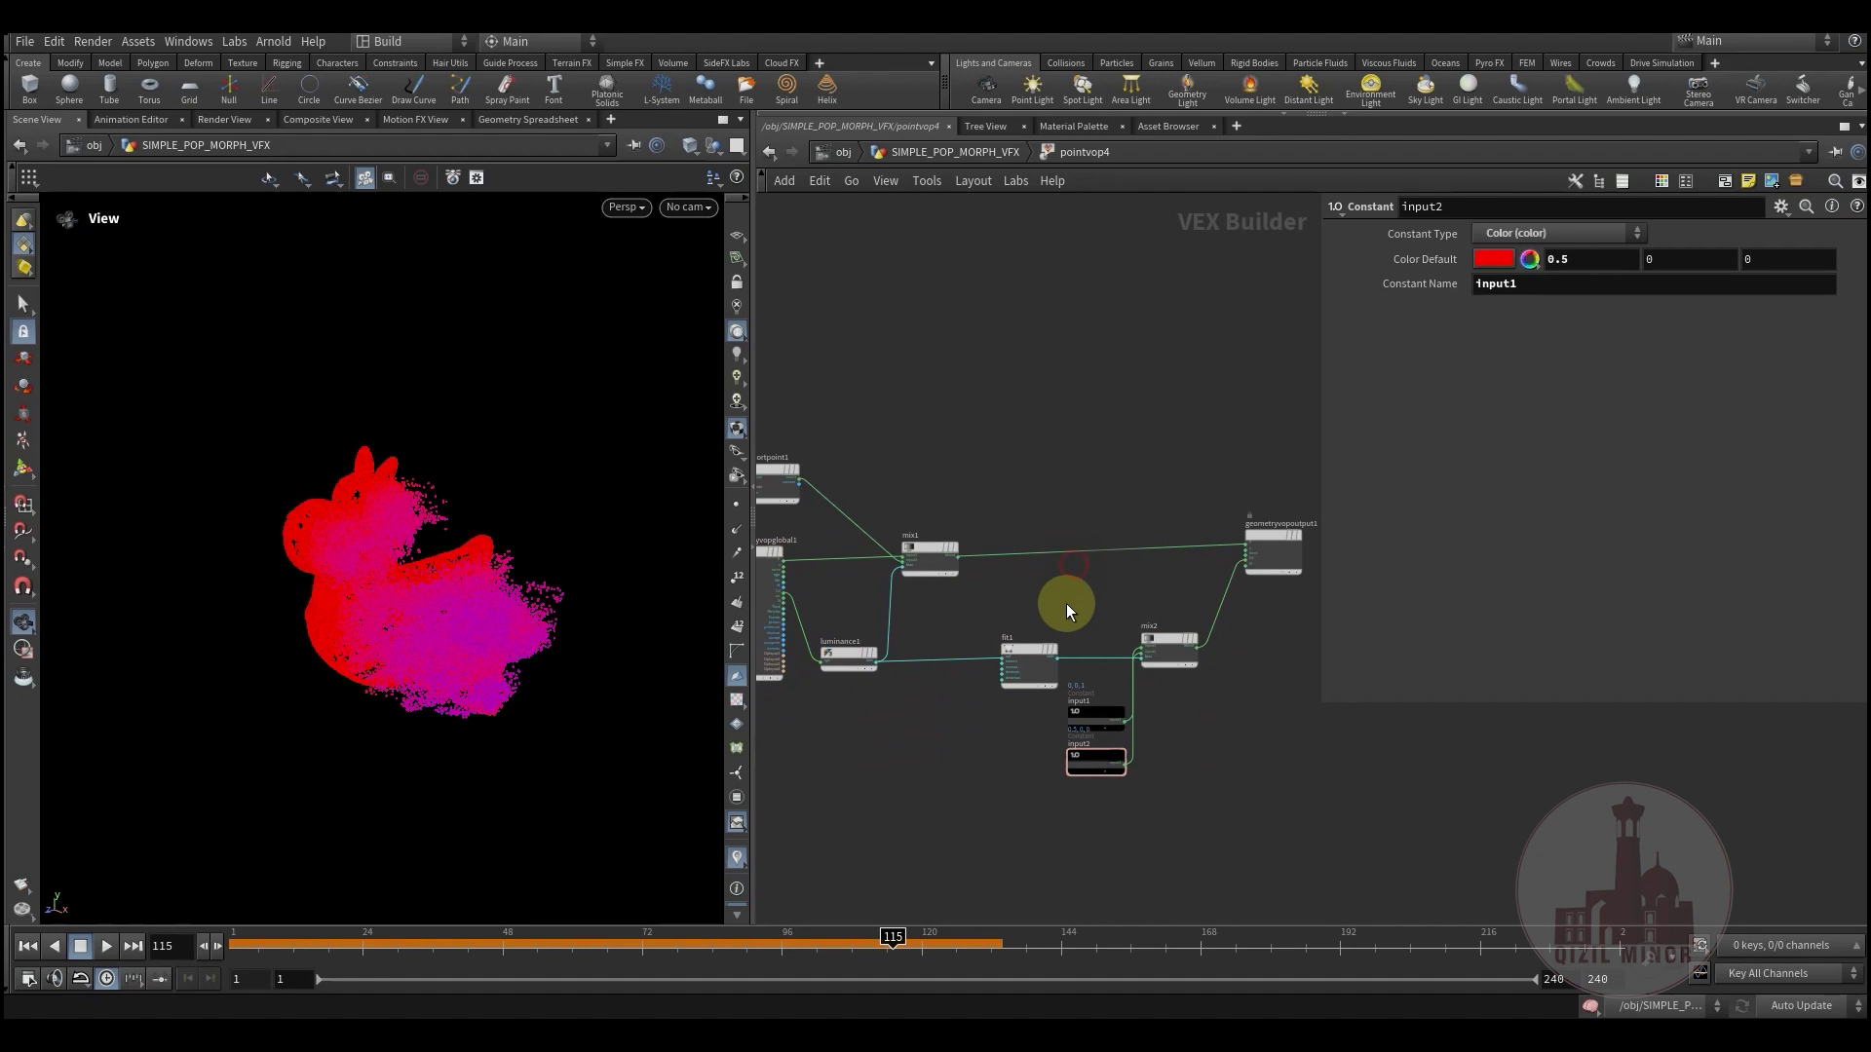
pyautogui.click(1000, 154)
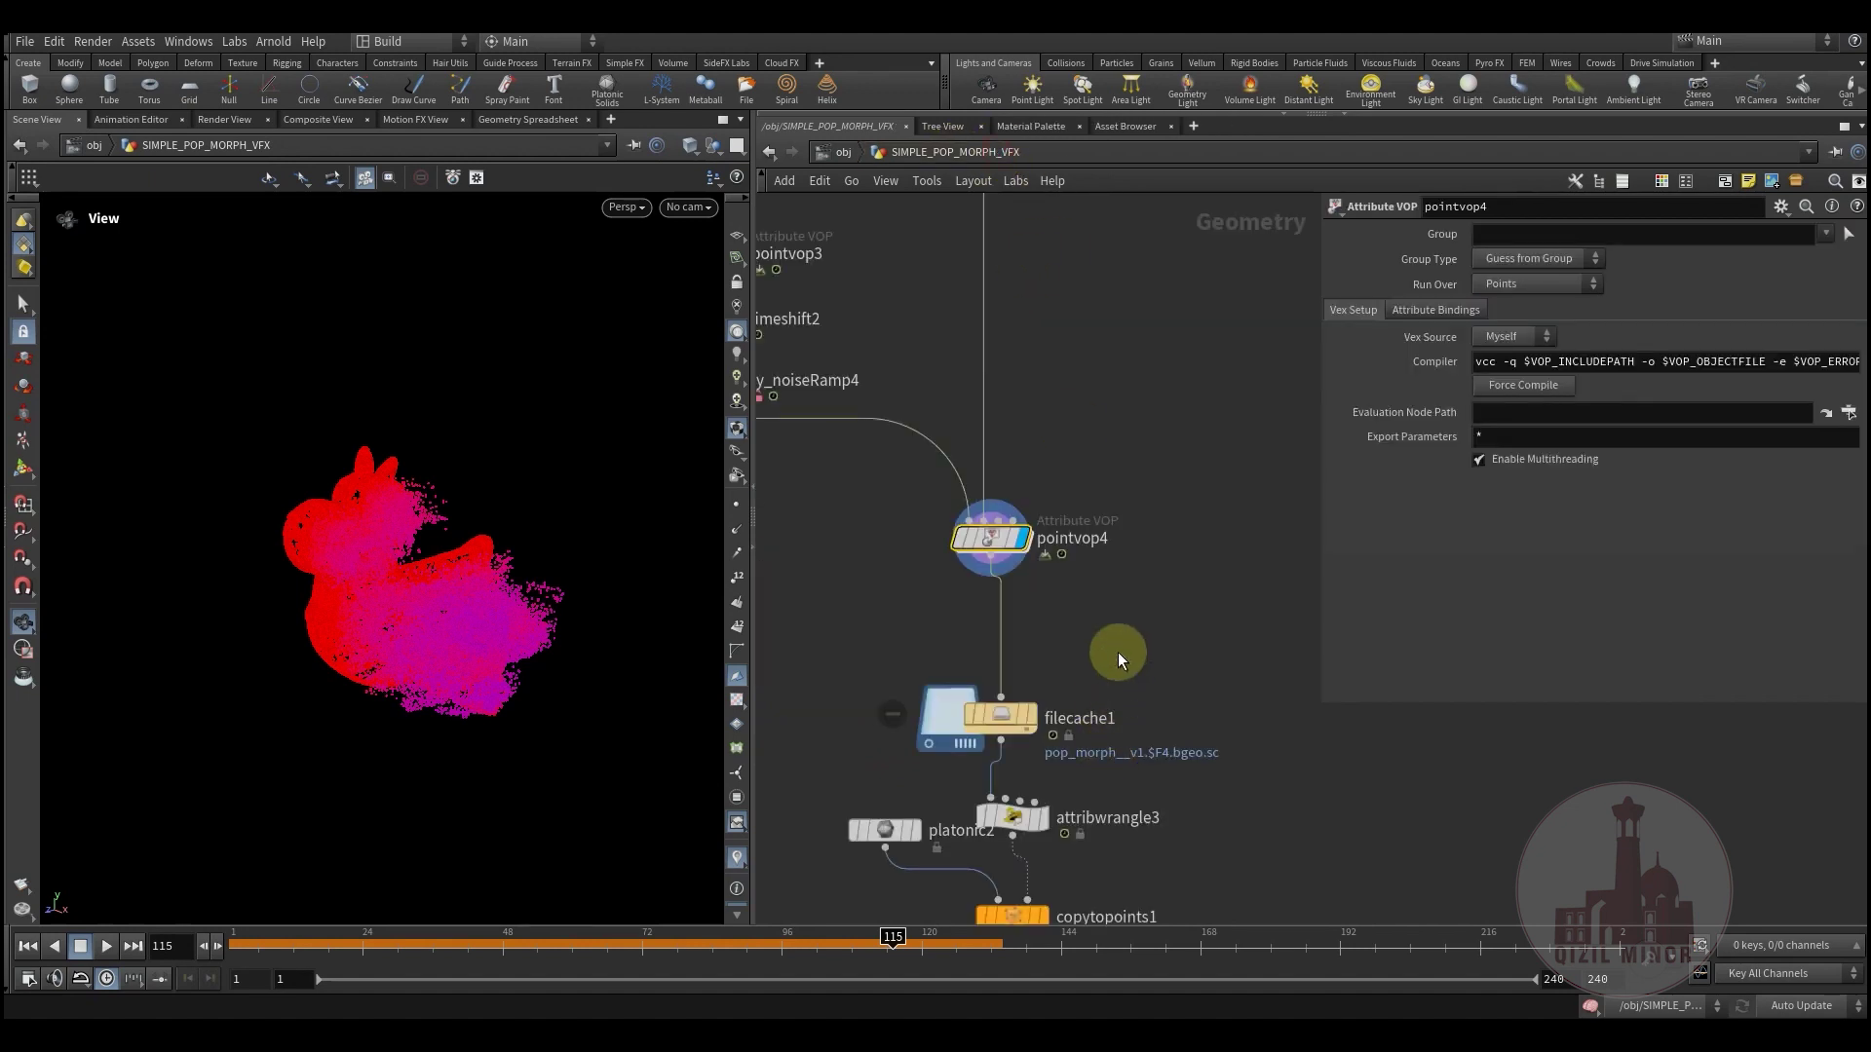
# Step: Display filecache1, open its caching parameters, and scrub from frame 1 to frame 80
pyautogui.click(1029, 717)
pyautogui.moveTo(481, 949); pyautogui.dragTo(234, 938)
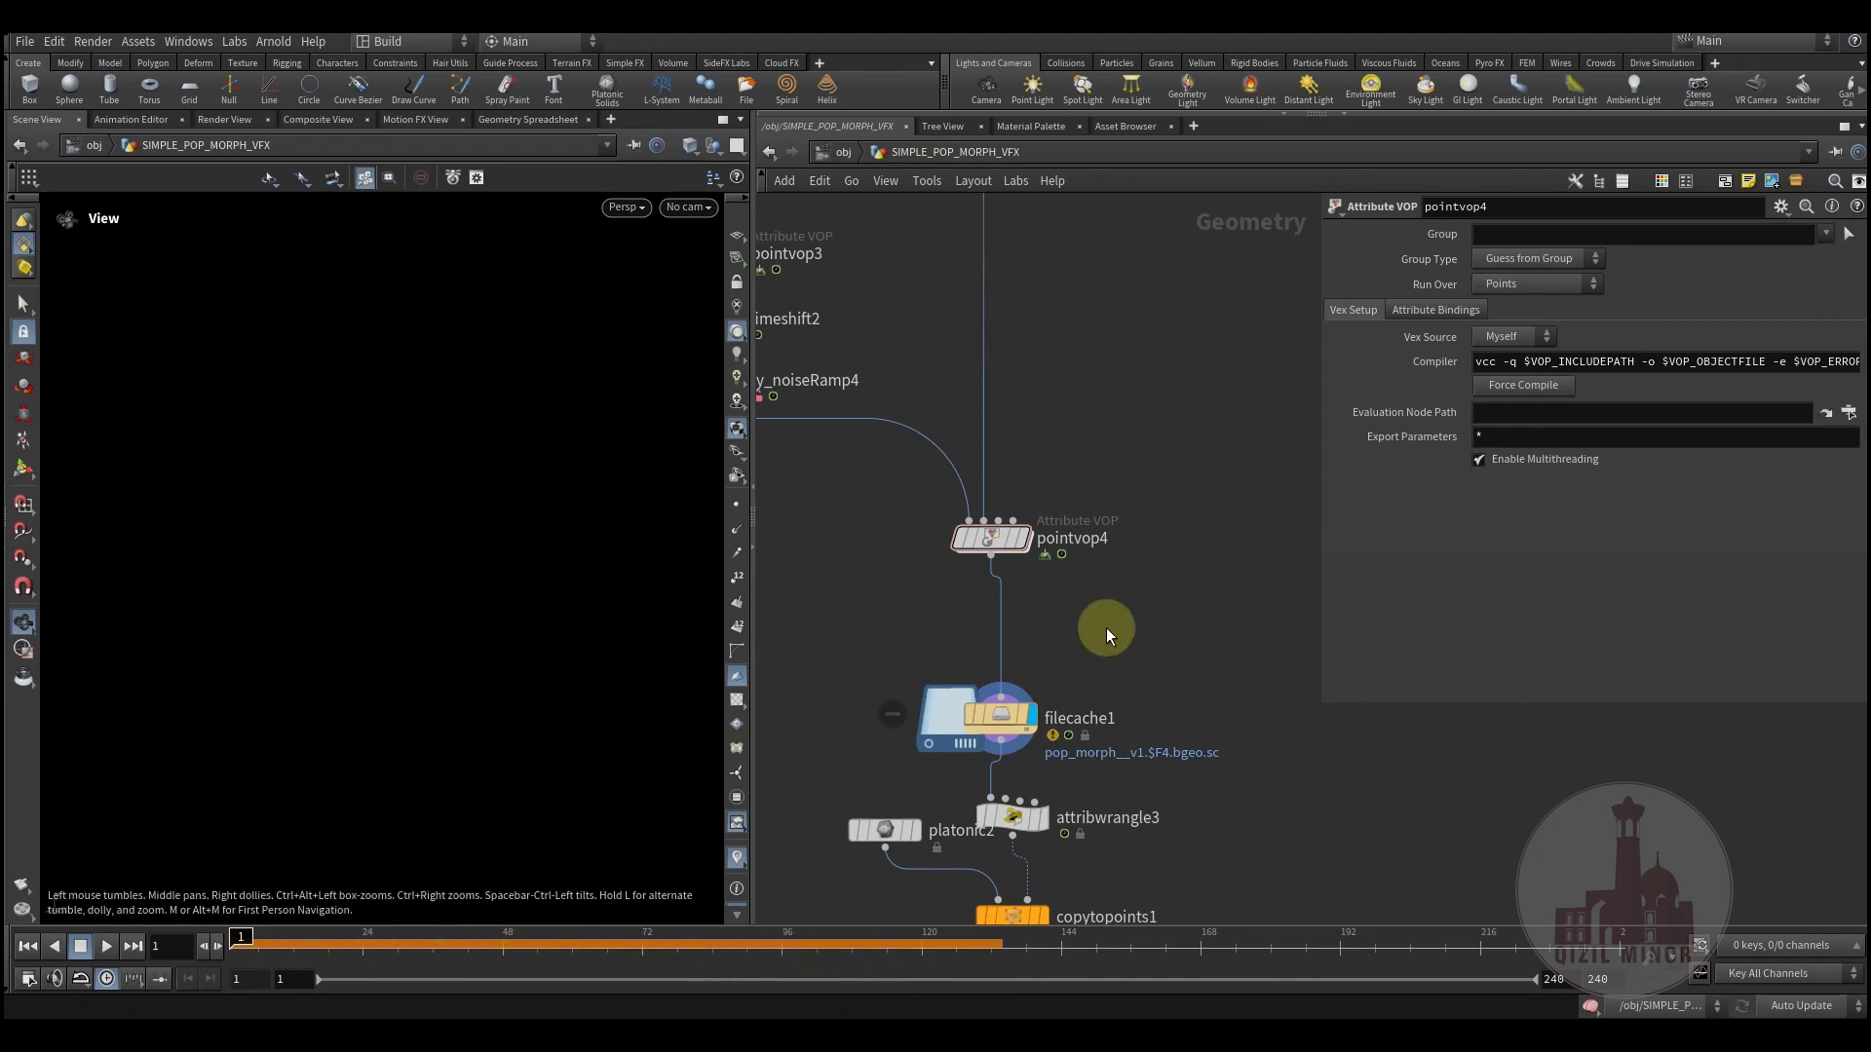
pyautogui.moveTo(1107, 628); pyautogui.dragTo(1114, 466, button='middle')
pyautogui.click(1031, 546)
pyautogui.moveTo(1138, 596); pyautogui.dragTo(1062, 576, button='middle')
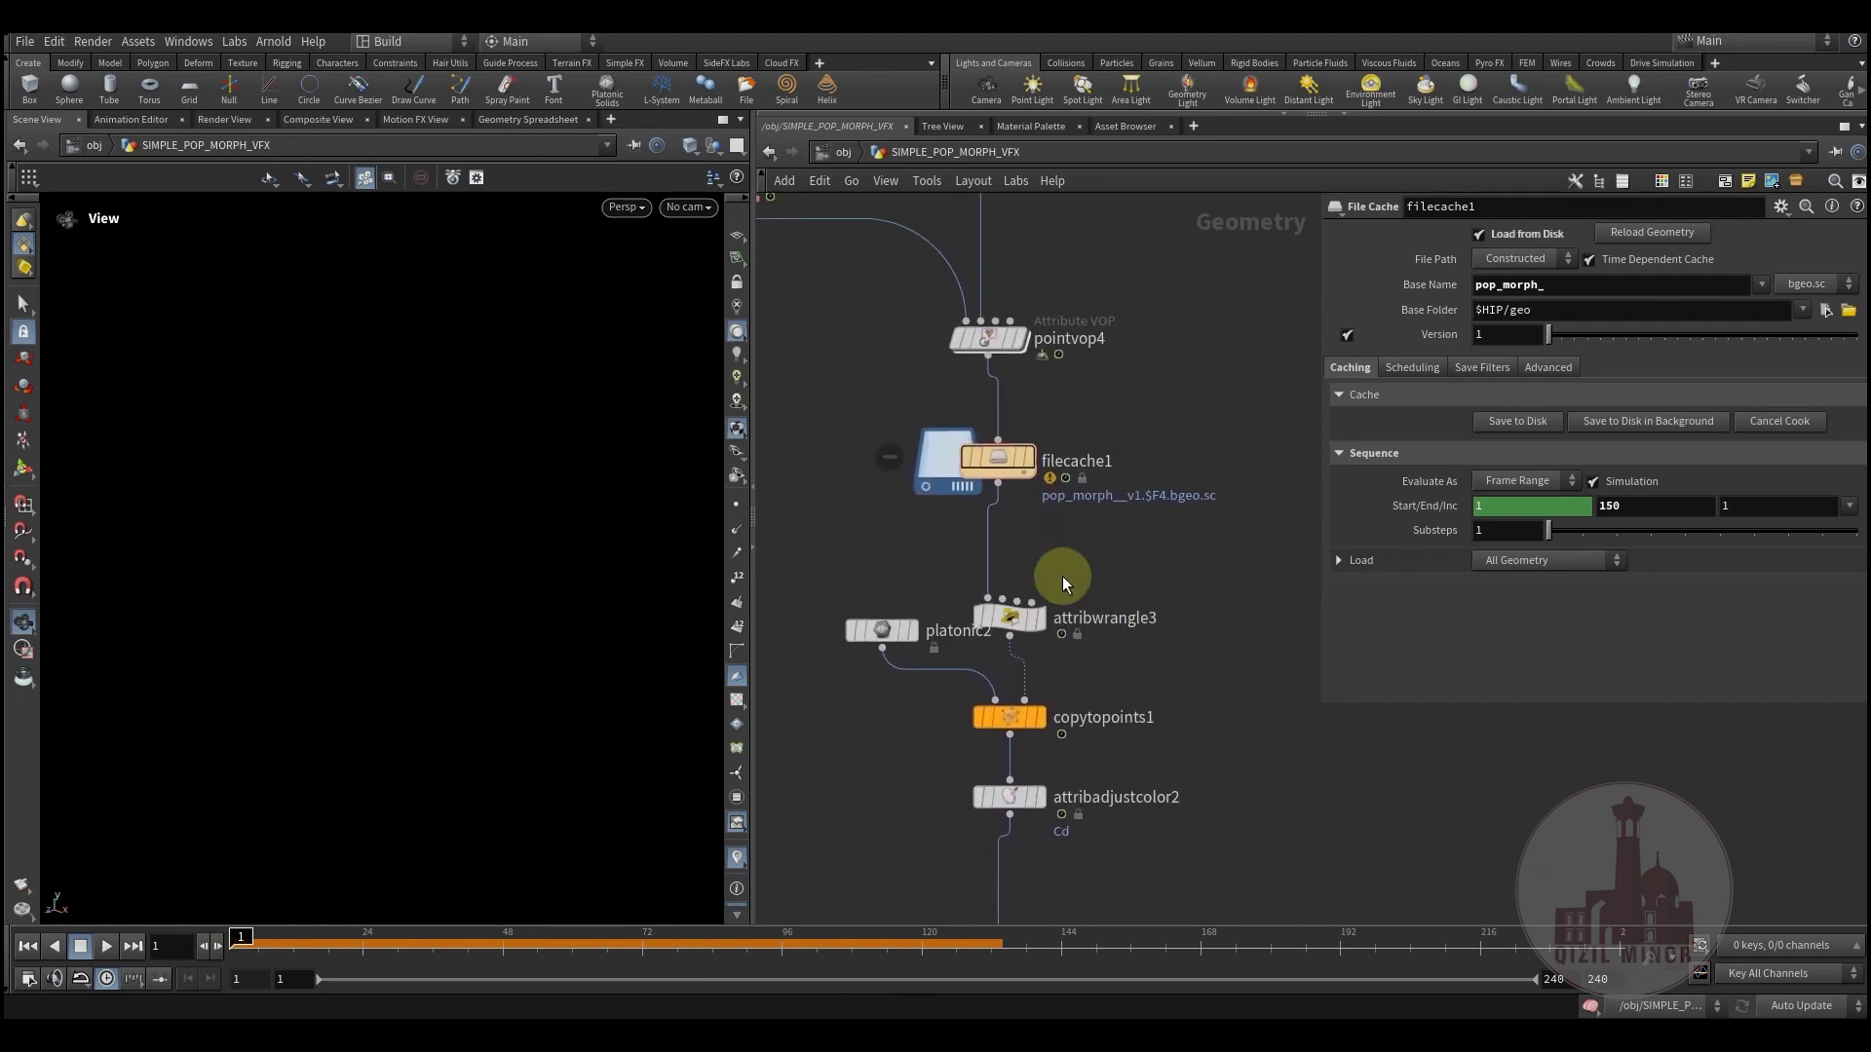
pyautogui.moveTo(374, 949); pyautogui.dragTo(689, 946)
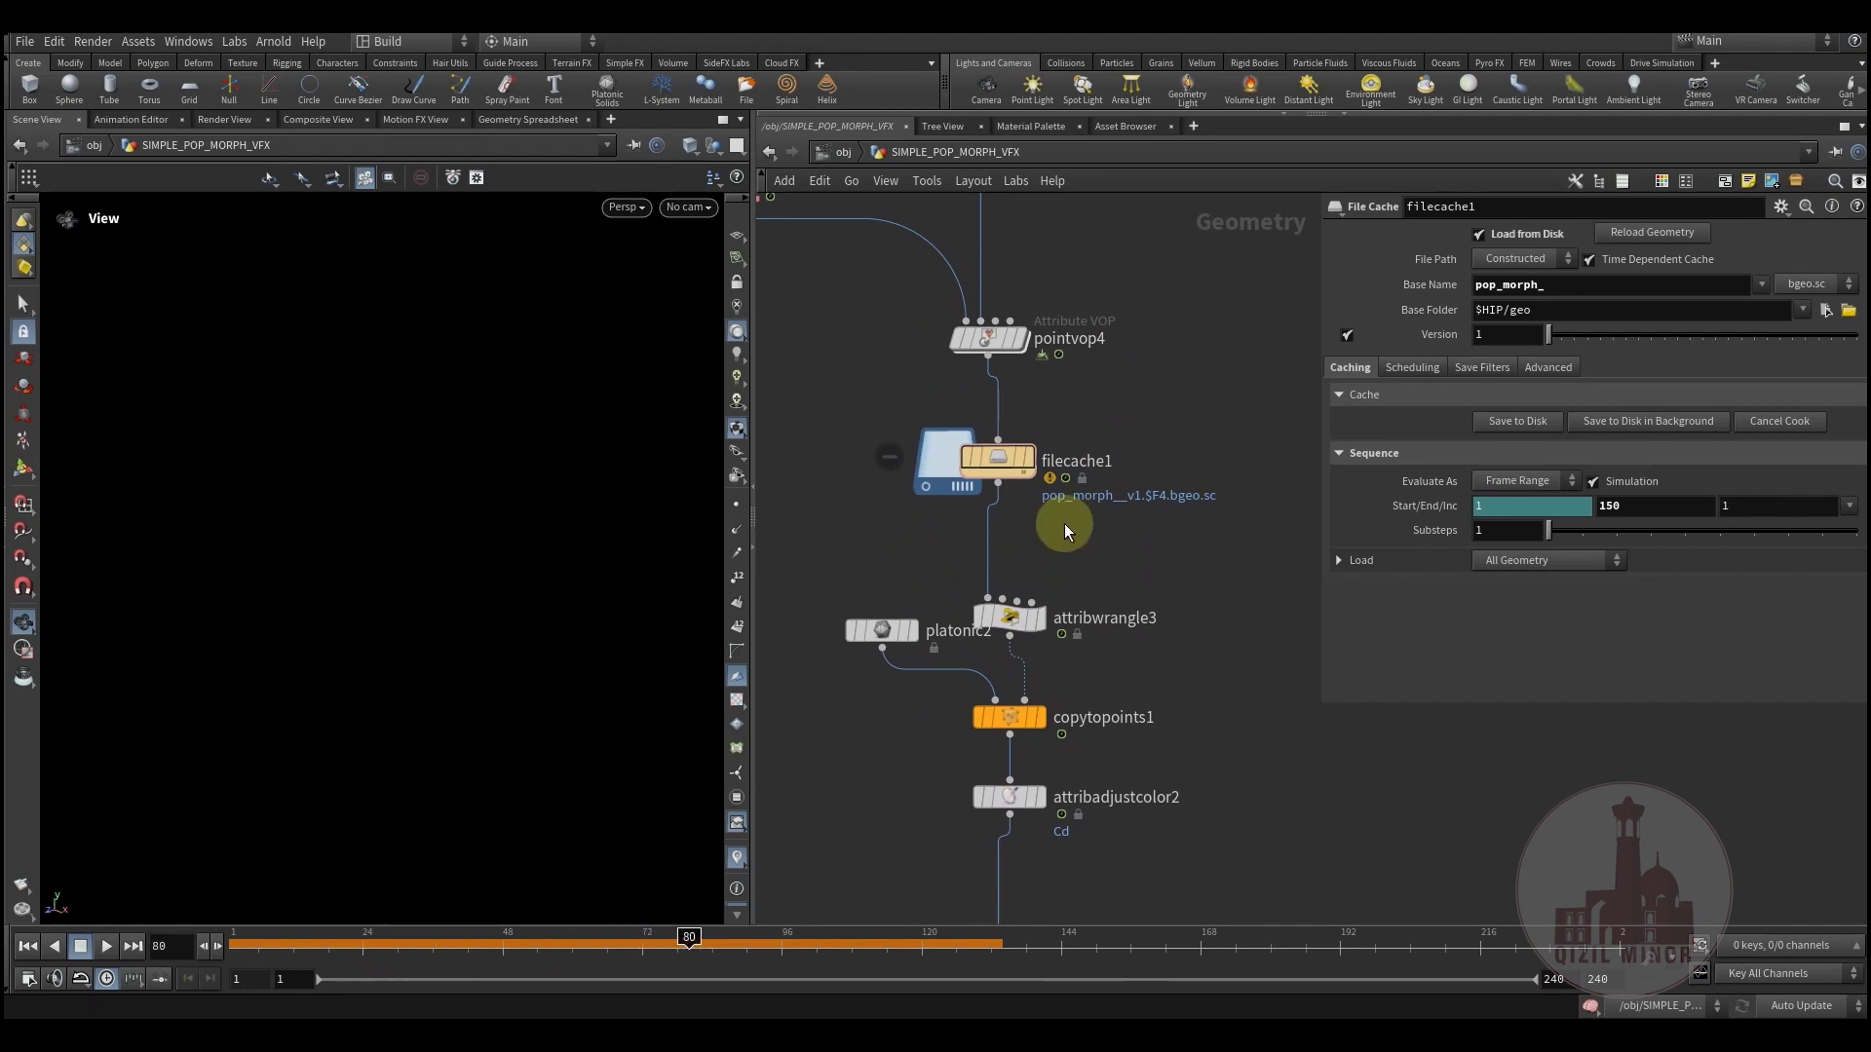
# Step: Display filecache1 again, scrub back to frame 11, and play the colored morph from there
pyautogui.click(1038, 426)
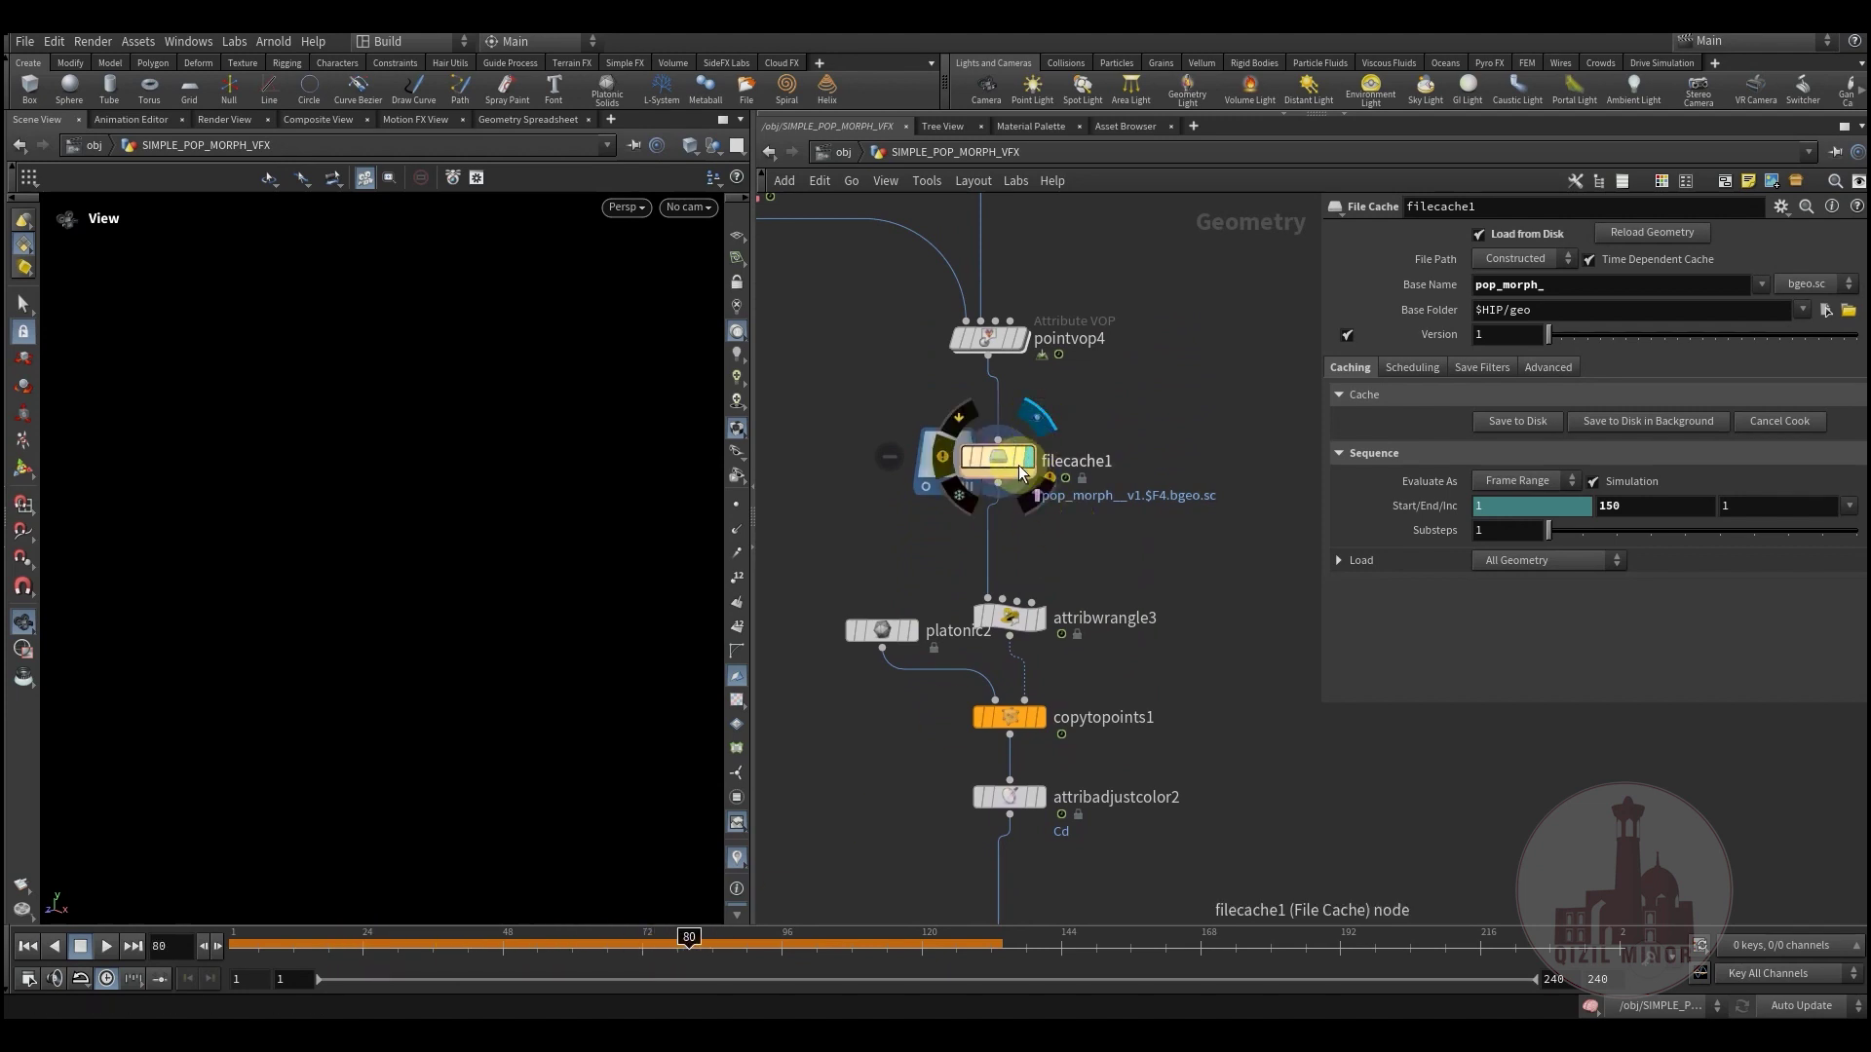
pyautogui.click(994, 459)
pyautogui.moveTo(1085, 578); pyautogui.dragTo(1049, 627, button='middle')
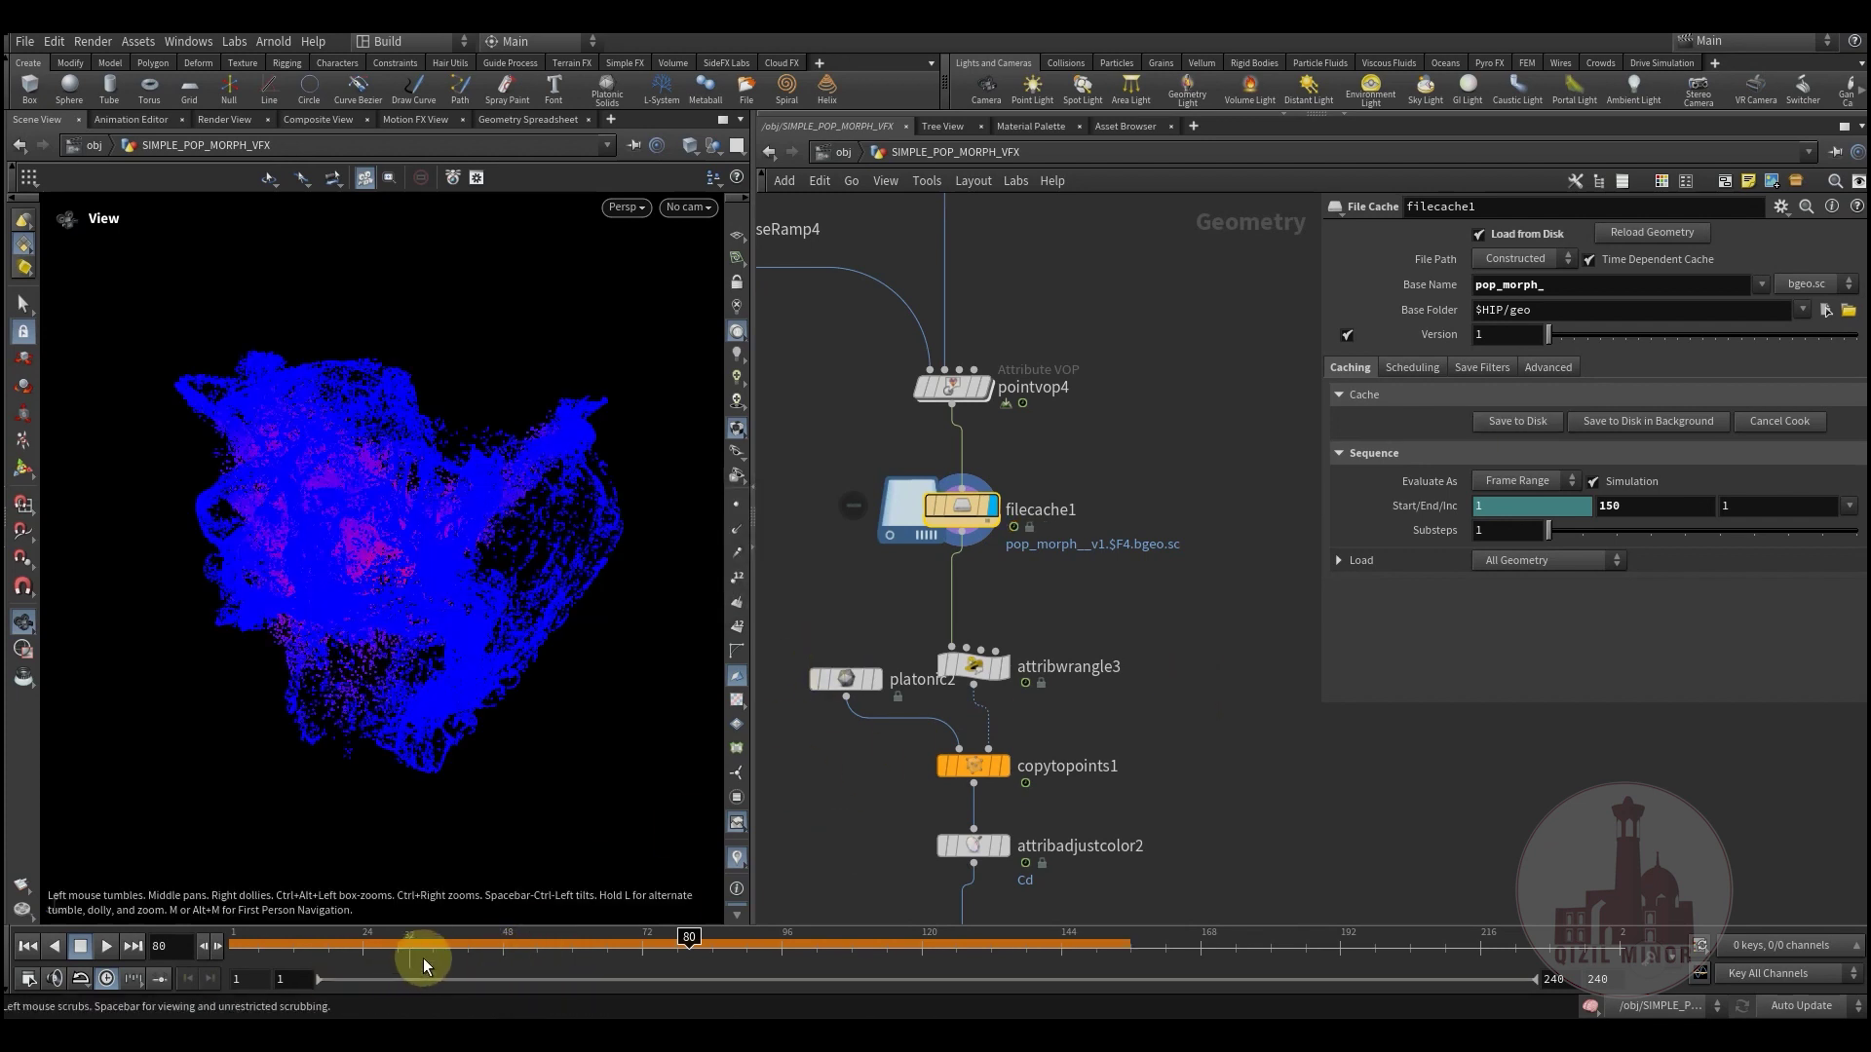
pyautogui.moveTo(418, 957); pyautogui.dragTo(339, 960)
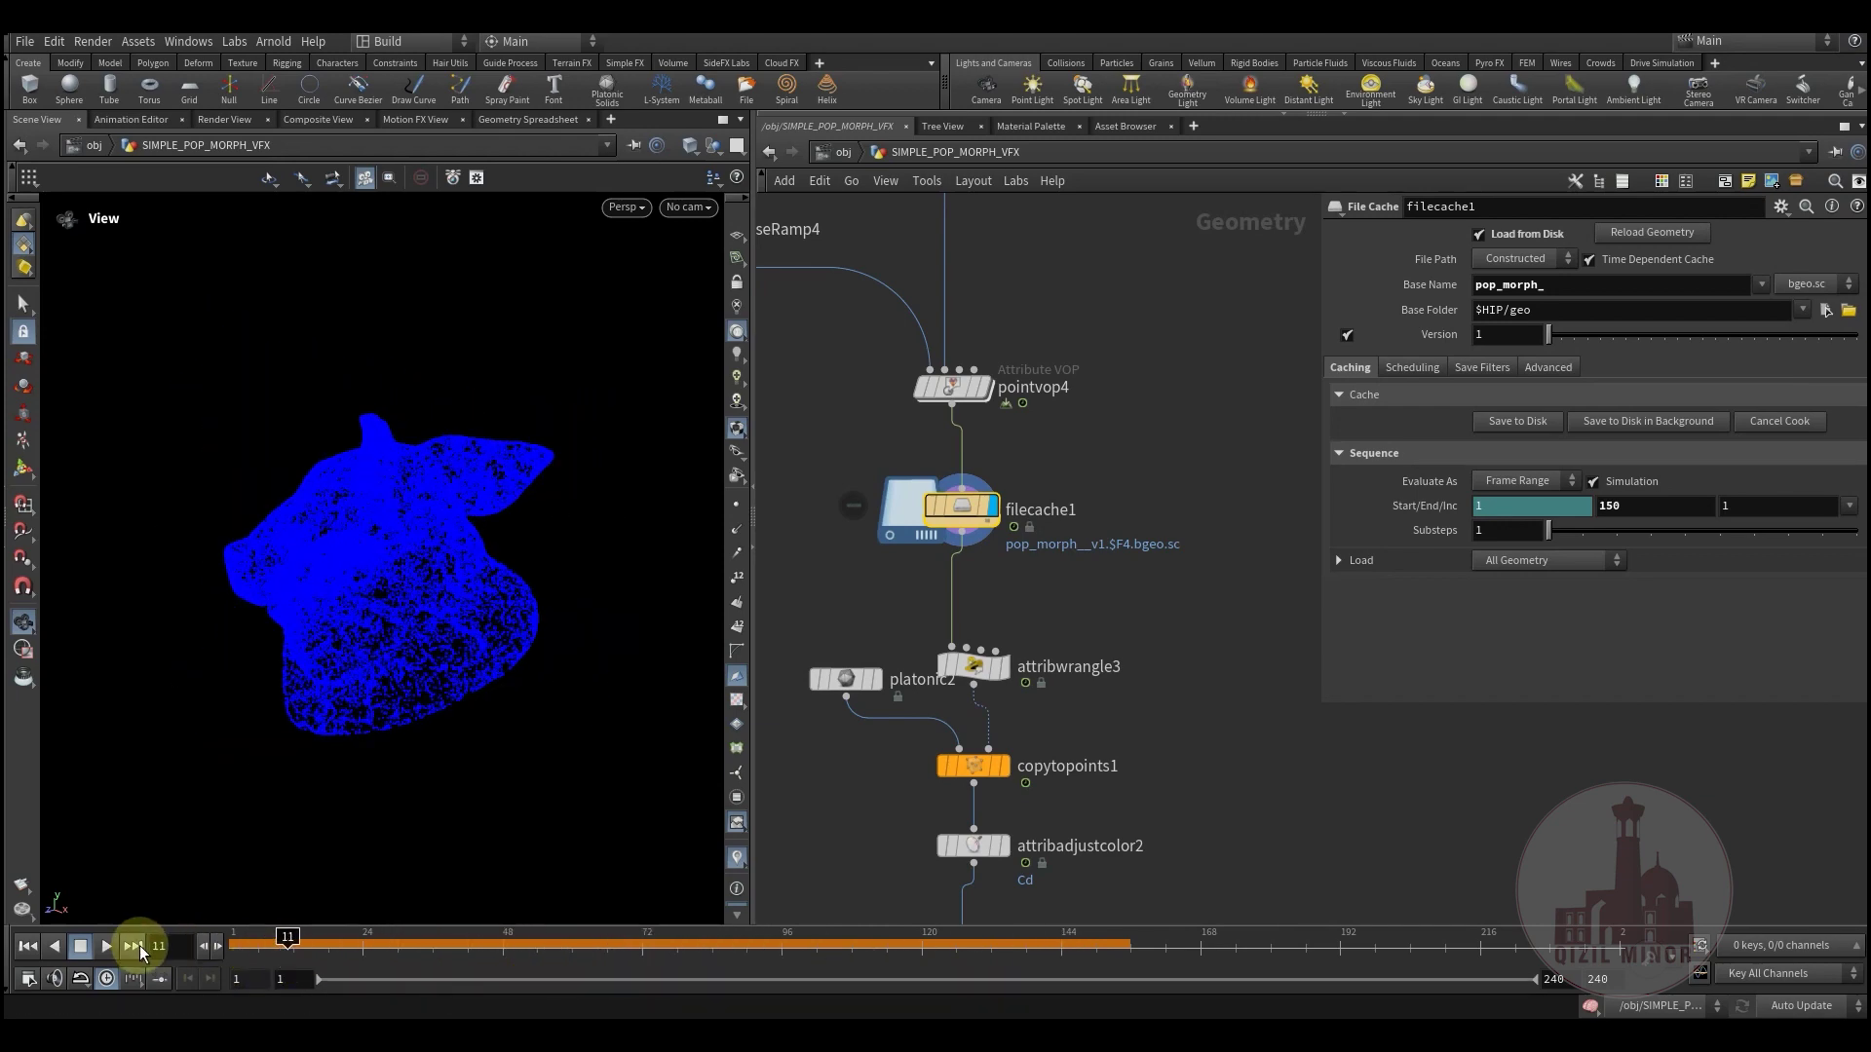
pyautogui.click(108, 947)
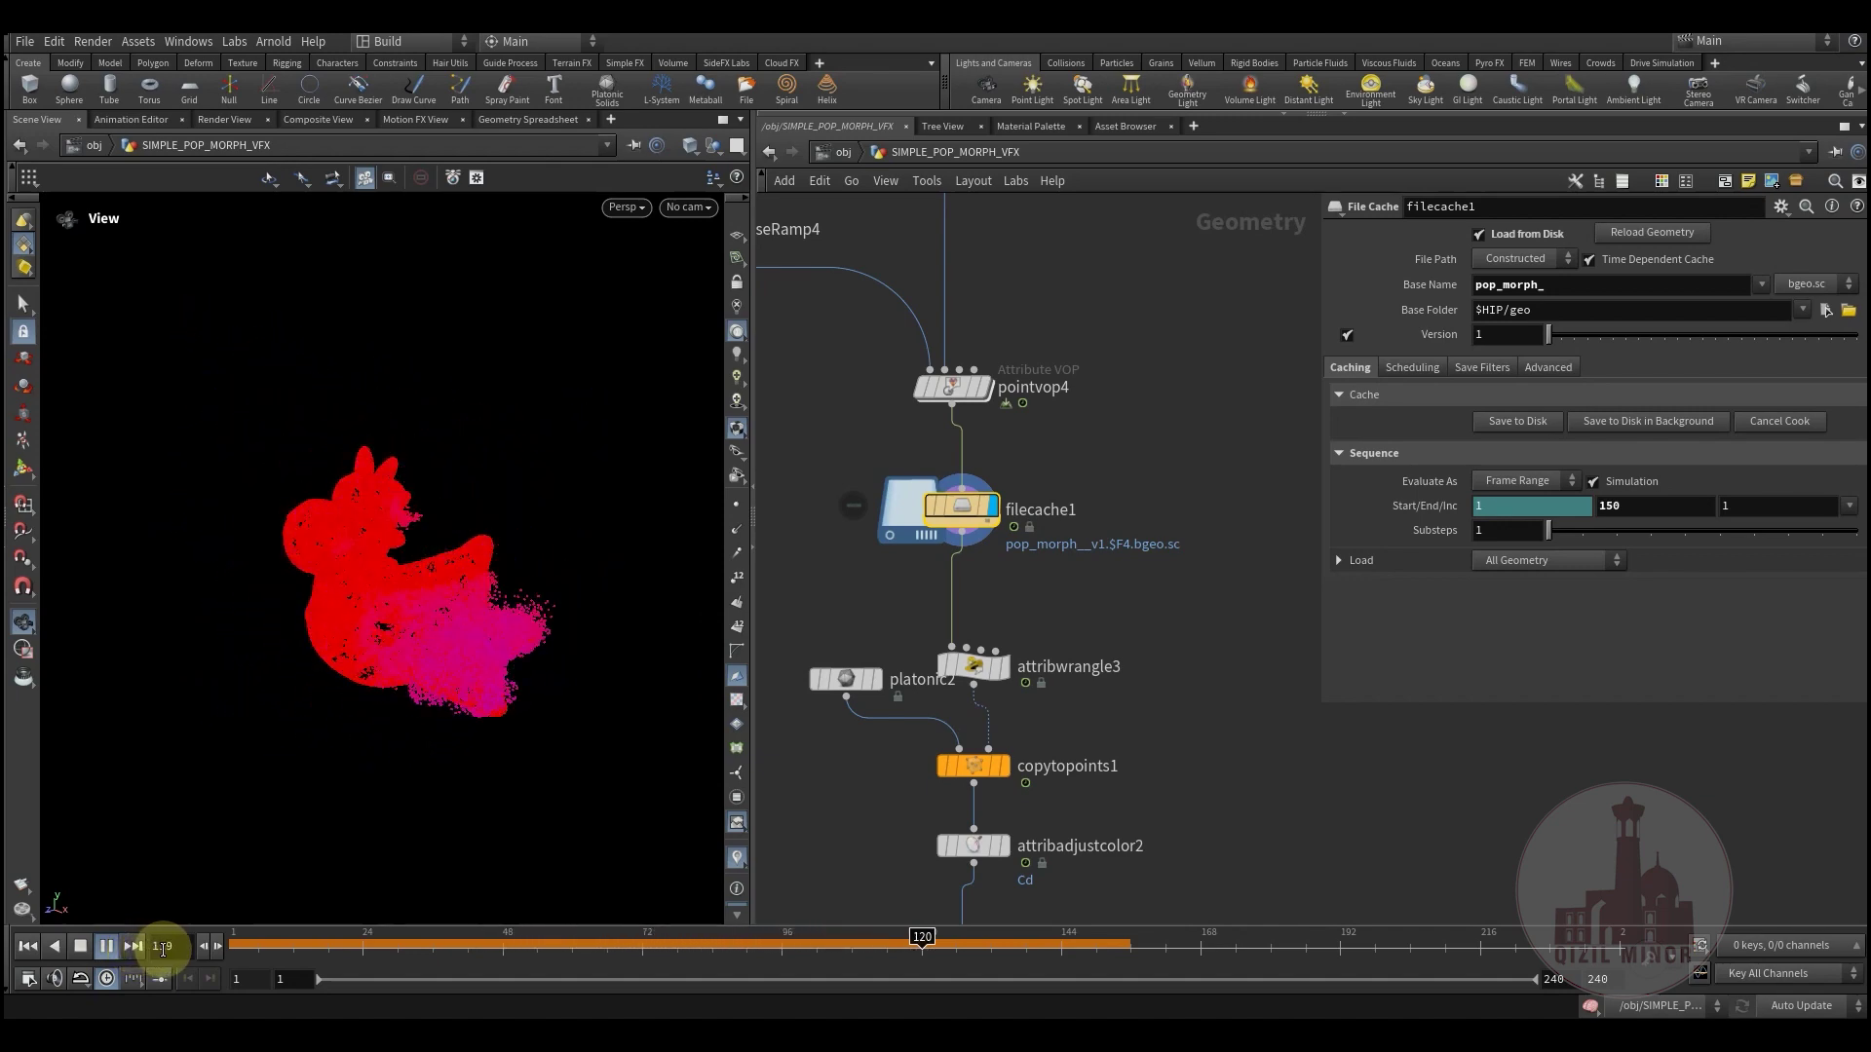
pyautogui.click(107, 948)
# Step: Display the OUT1 null and scrub the timeline to frame 150 to inspect the final copied points
pyautogui.moveTo(1179, 579); pyautogui.dragTo(1190, 295, button='middle')
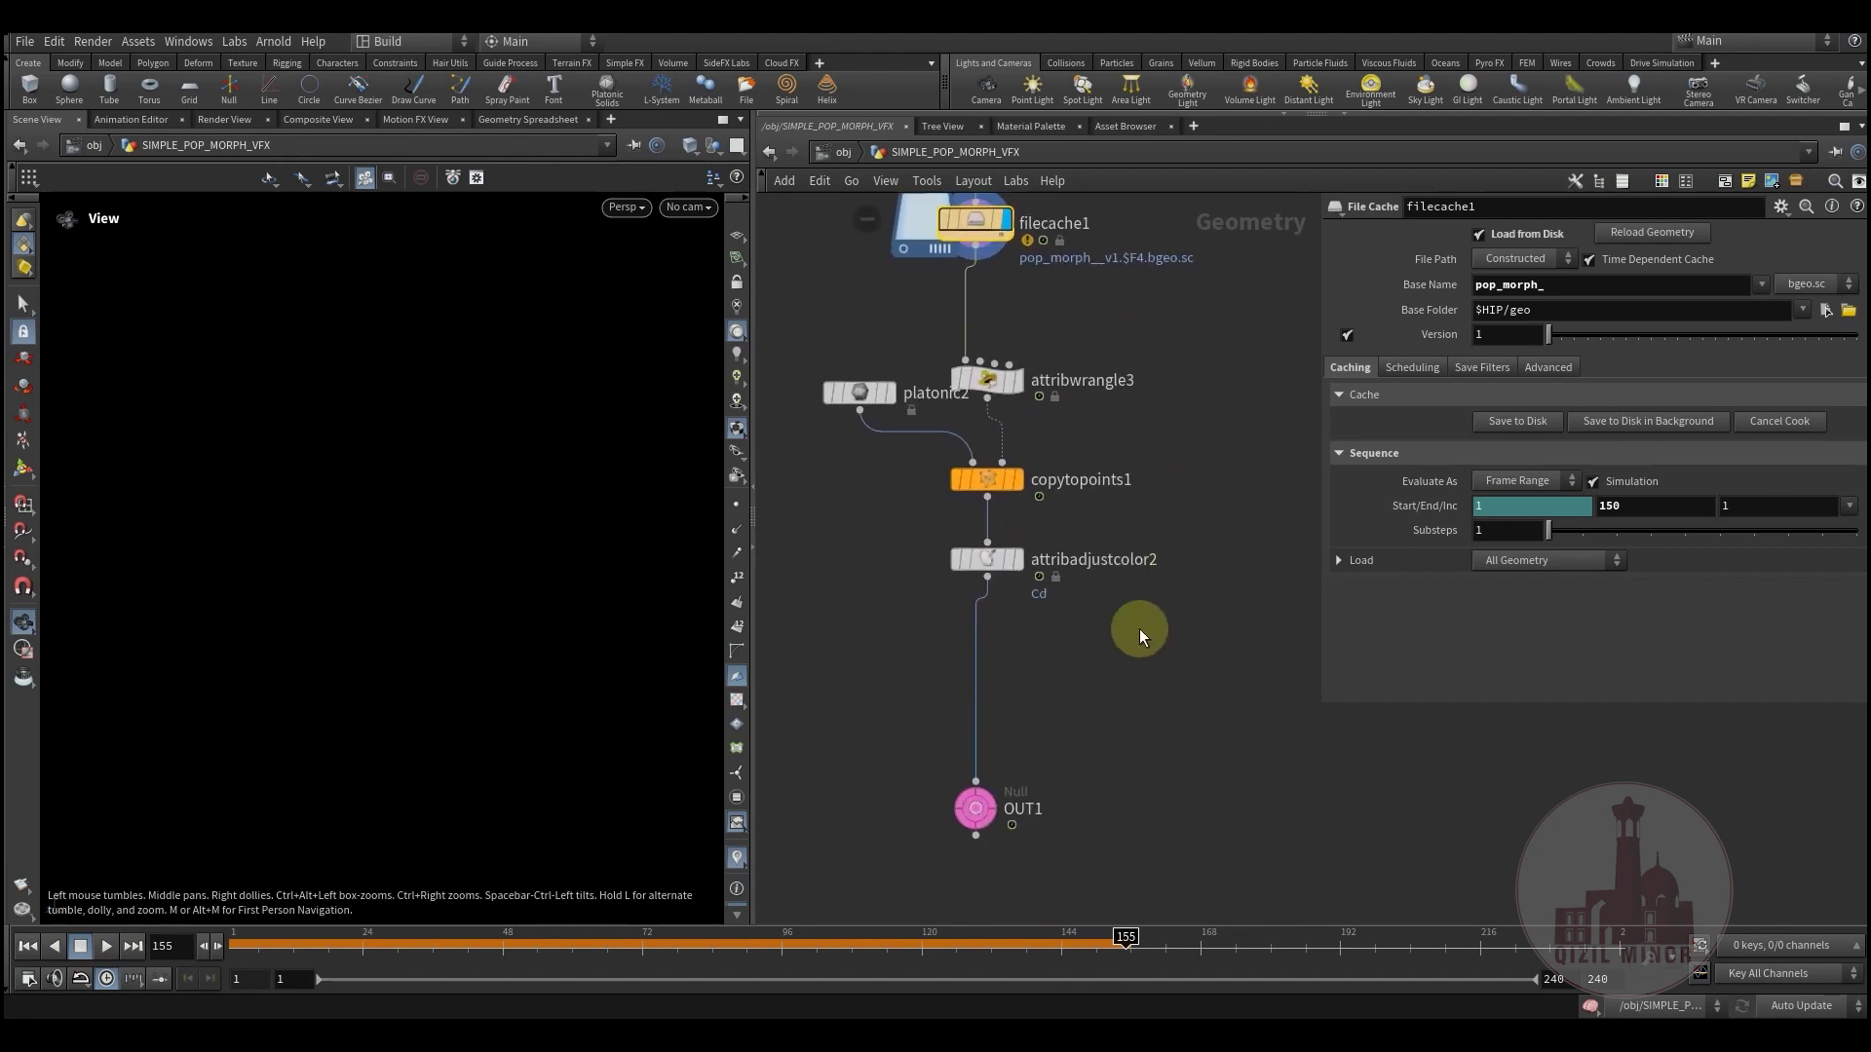
pyautogui.click(1016, 778)
pyautogui.moveTo(1090, 752); pyautogui.dragTo(1080, 842, button='middle')
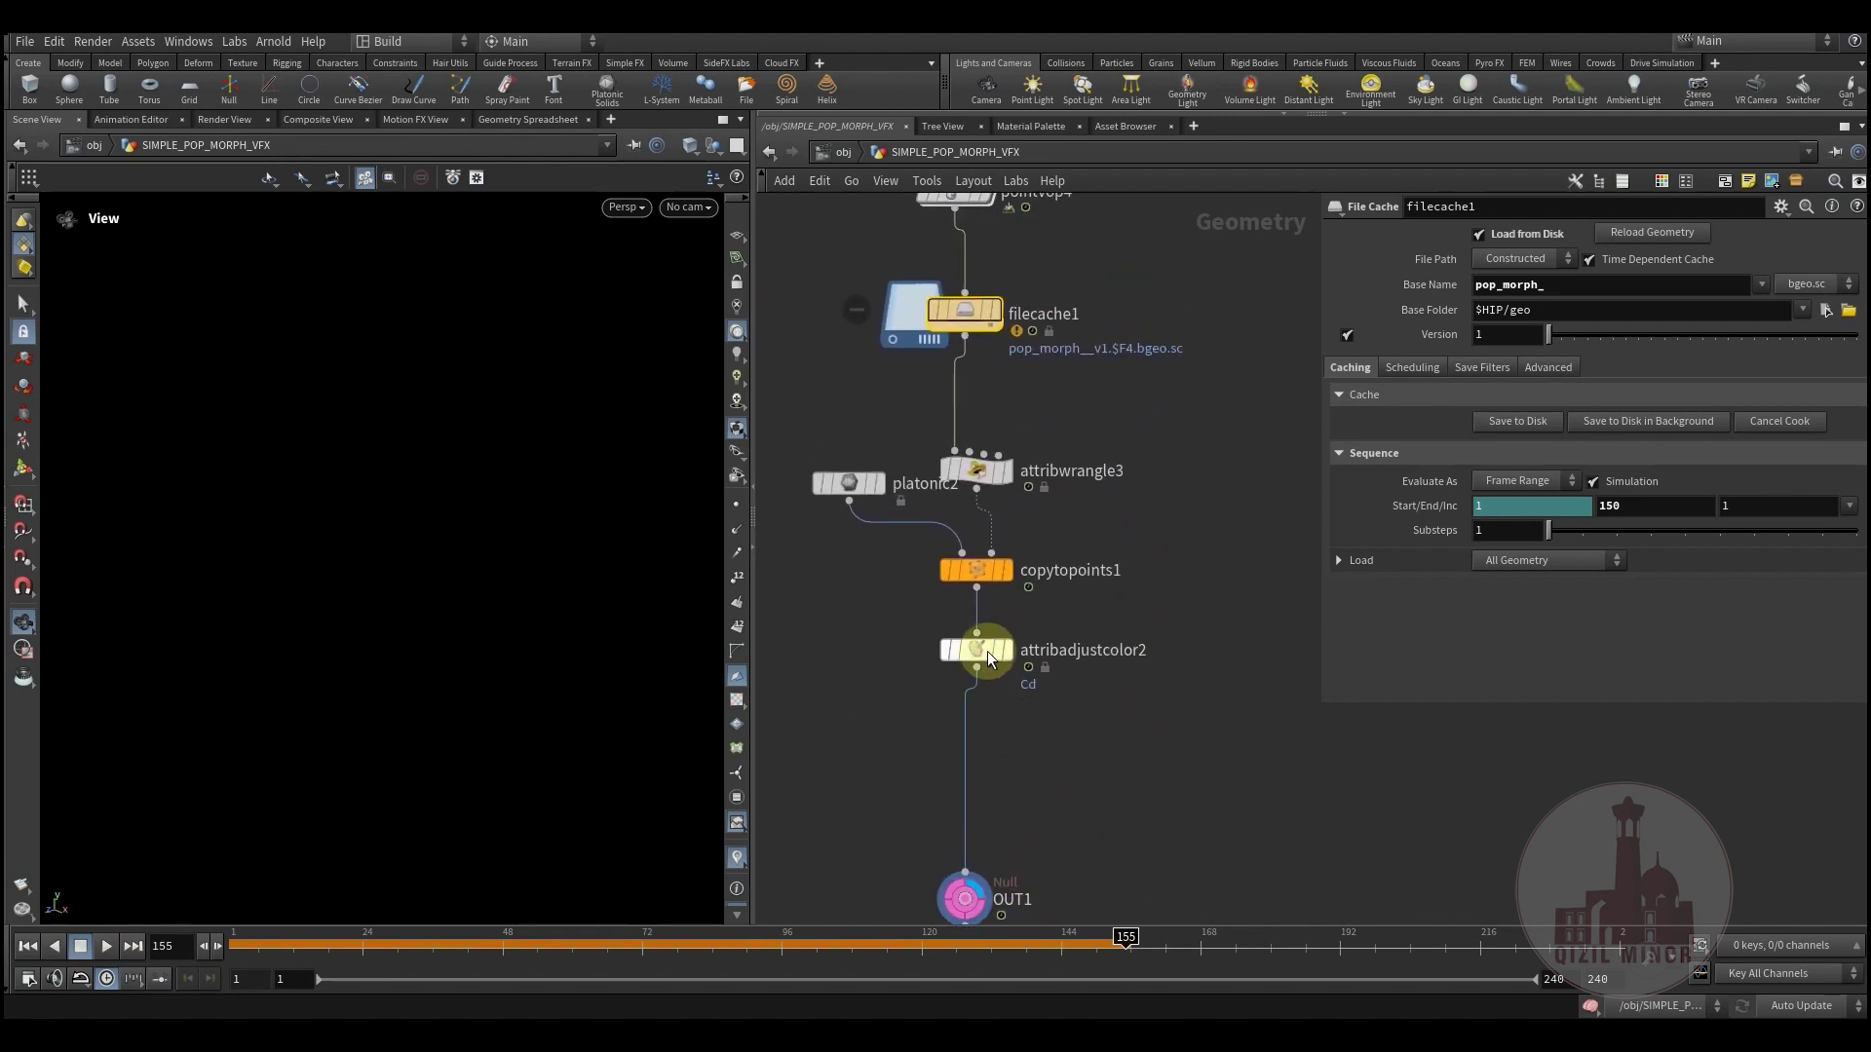
pyautogui.moveTo(361, 948); pyautogui.dragTo(490, 628)
pyautogui.moveTo(563, 943); pyautogui.dragTo(1078, 966)
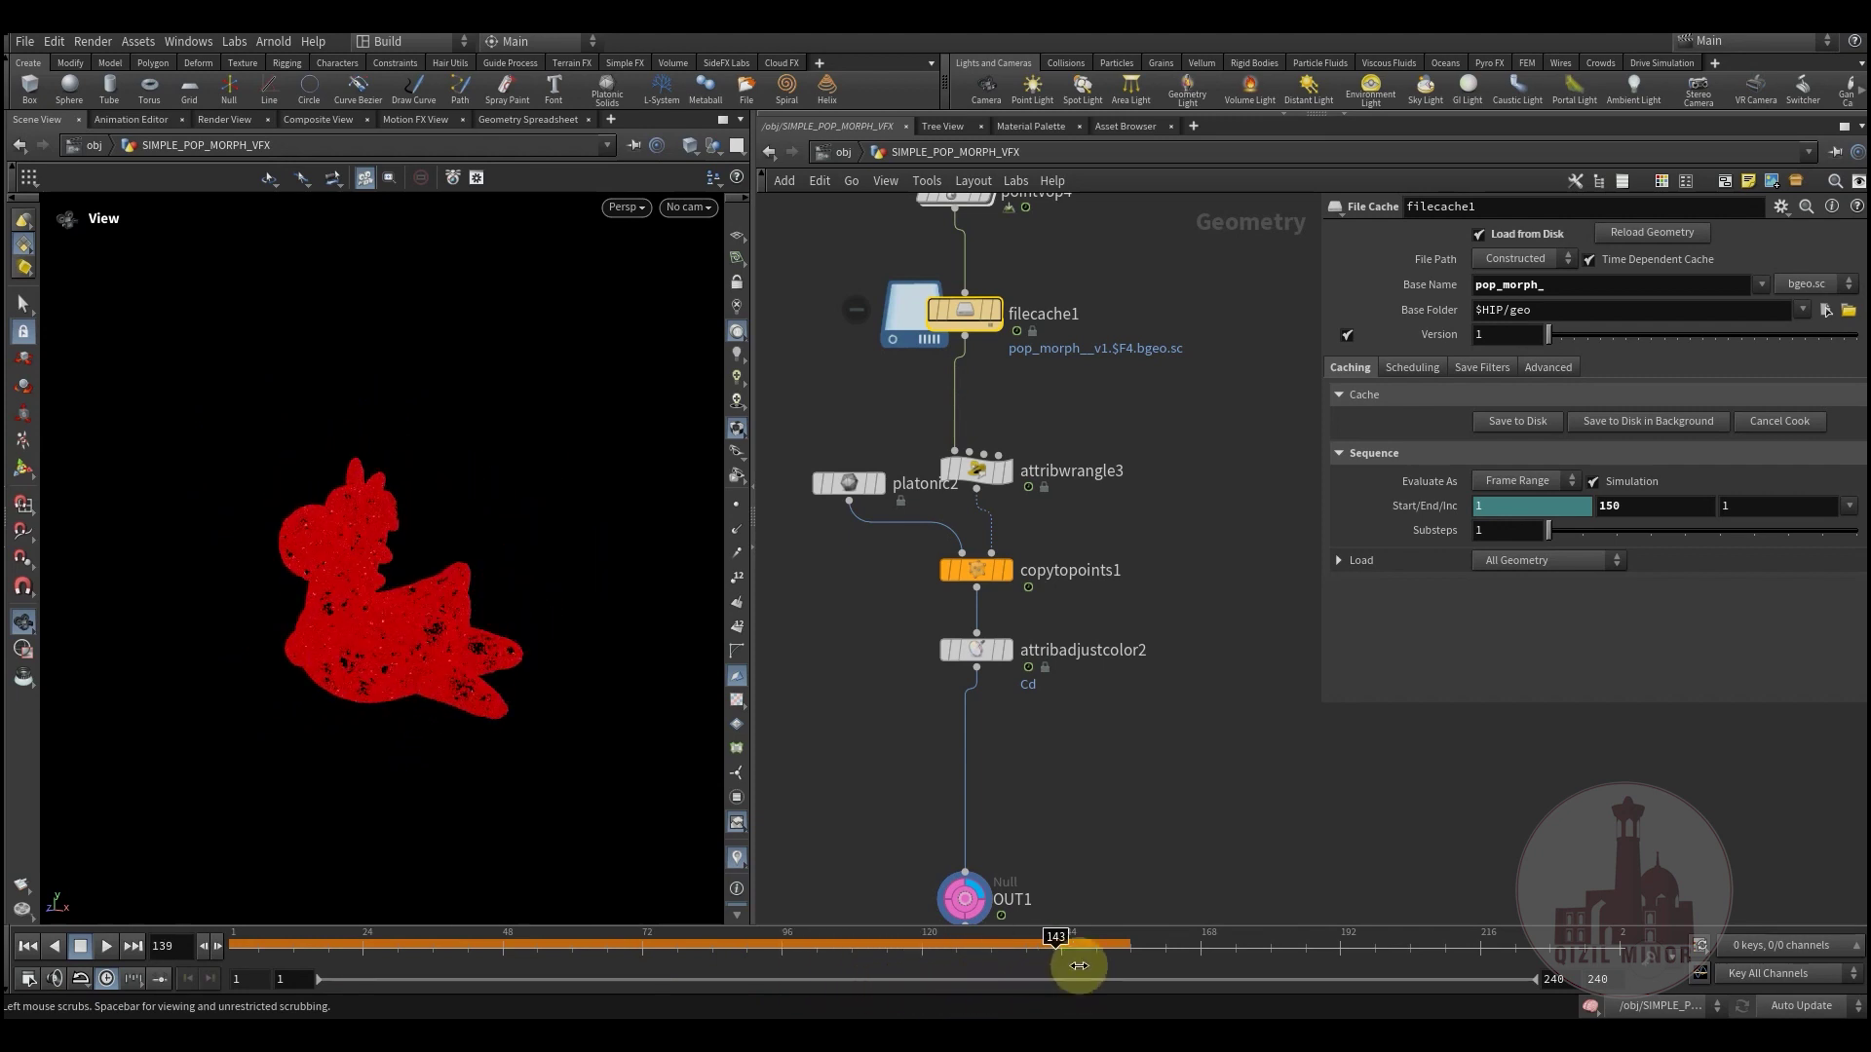
pyautogui.moveTo(1095, 815); pyautogui.dragTo(1092, 750, button='middle')
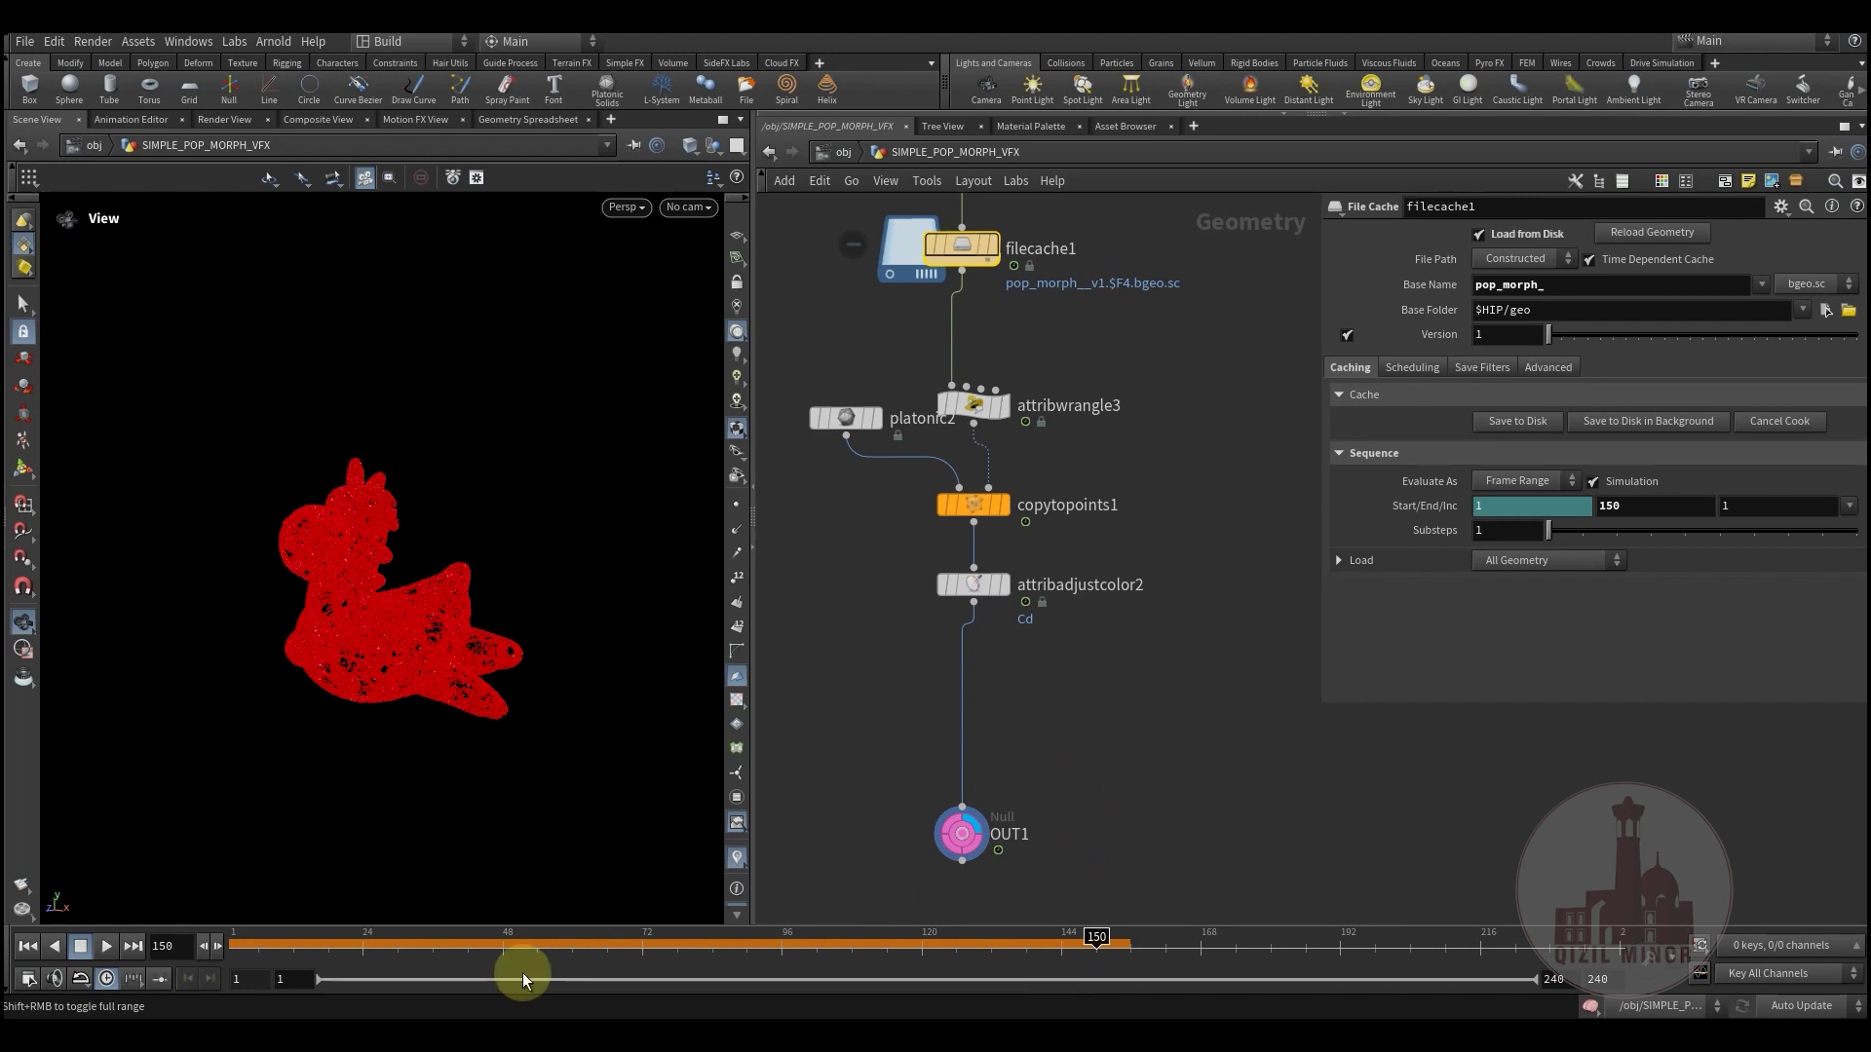